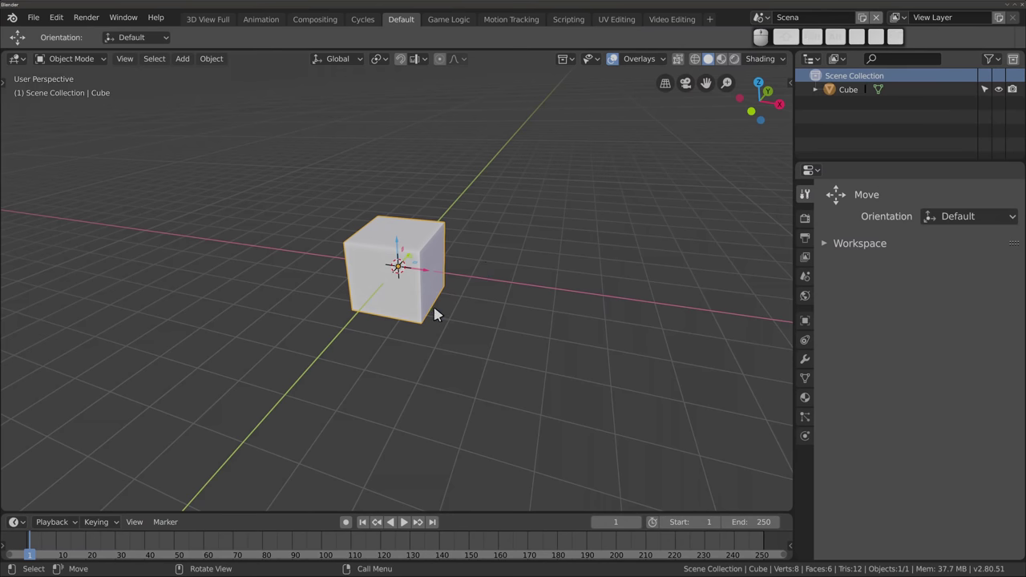
Orbit until the cube is seen head-on with the red X axis horizontal, then browse the Add menu
middle_click_drag(364, 338, 426, 323)
mouse_move(374, 184)
middle_mouse_down()
mouse_move(360, 188)
mouse_move(377, 200)
middle_mouse_up()
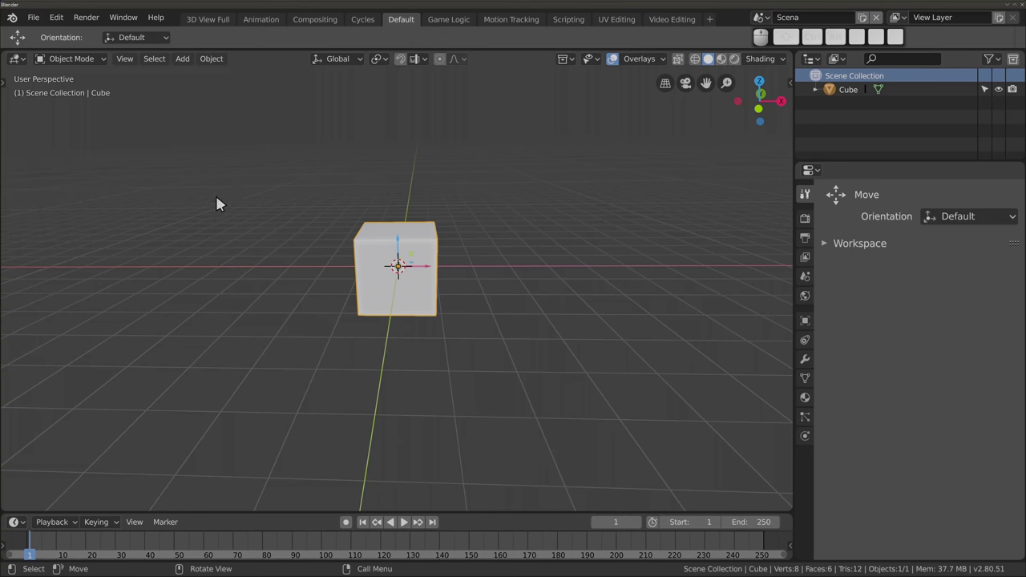
left_click(184, 62)
right_click(183, 64)
mouse_move(175, 92)
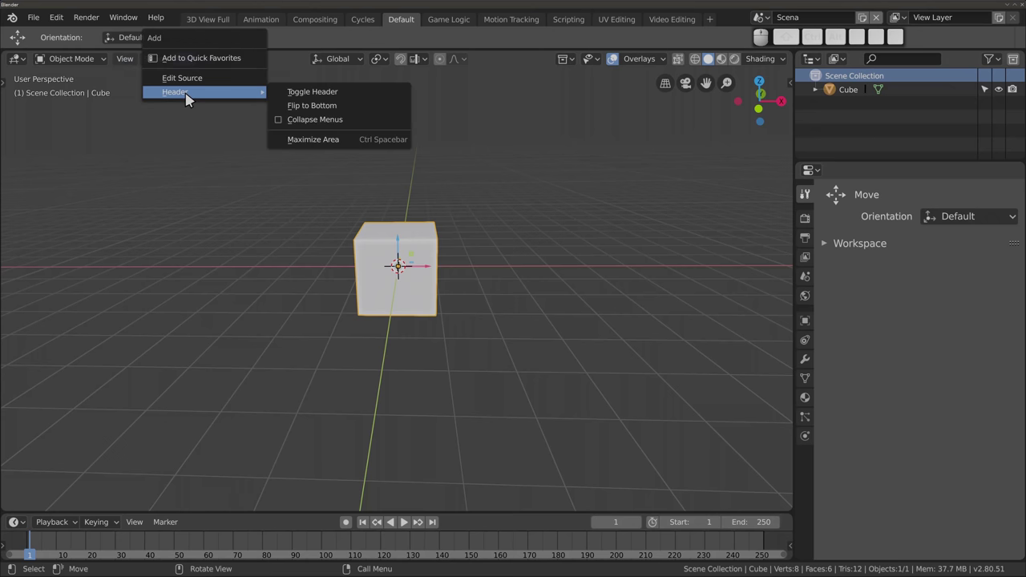
left_click(306, 105)
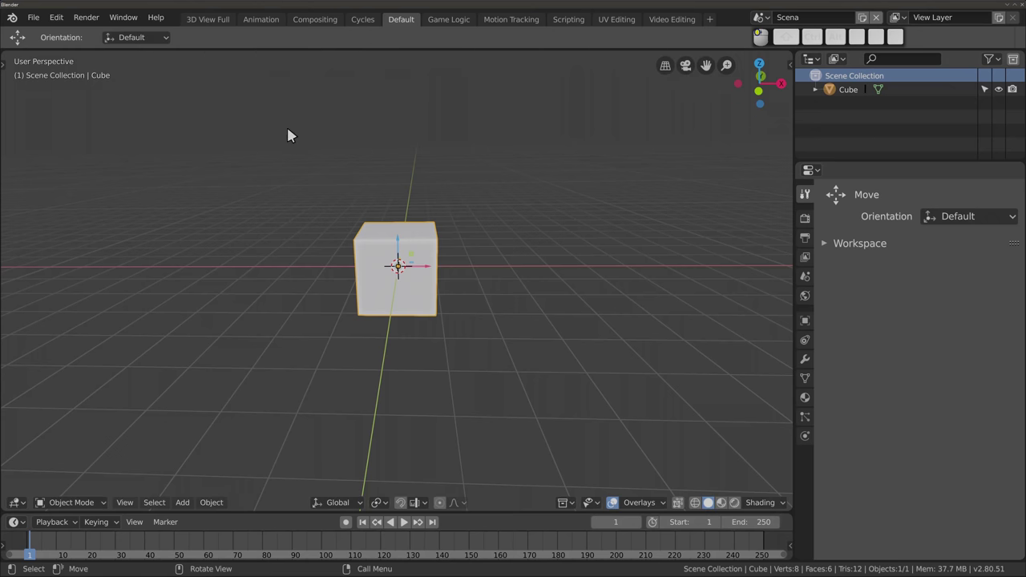
left_click(184, 503)
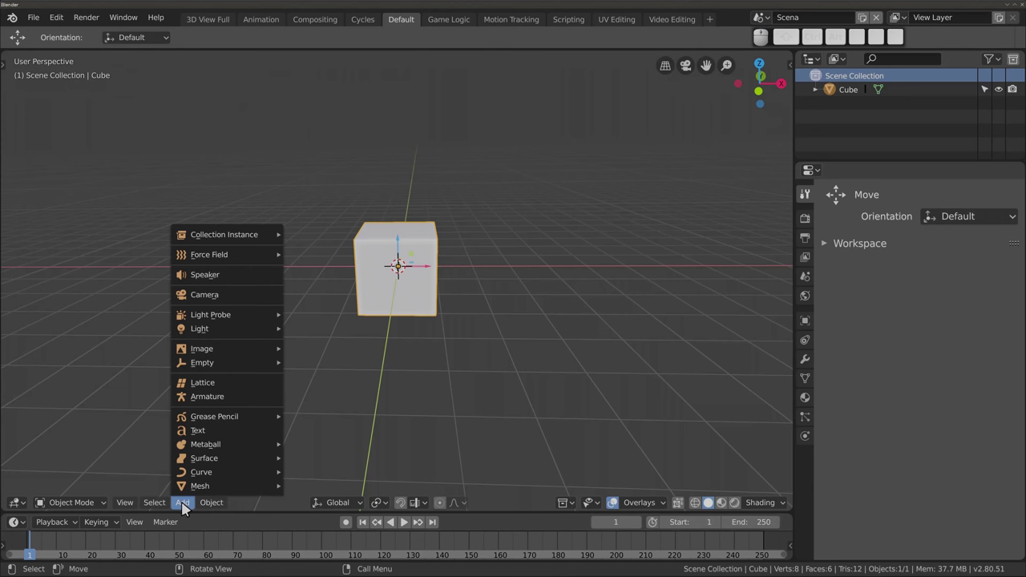
left_click(234, 207)
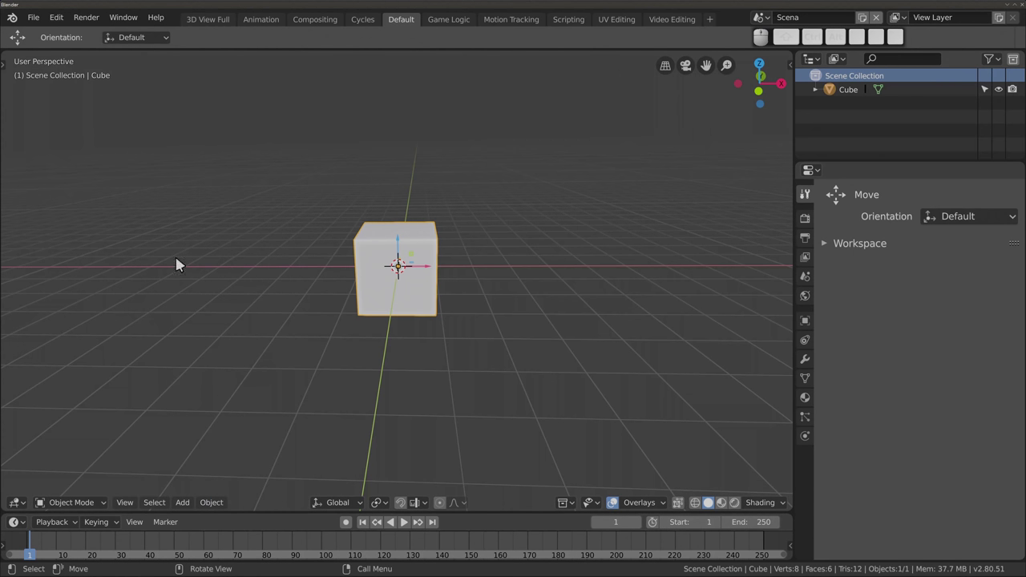
right_click(183, 510)
mouse_move(202, 505)
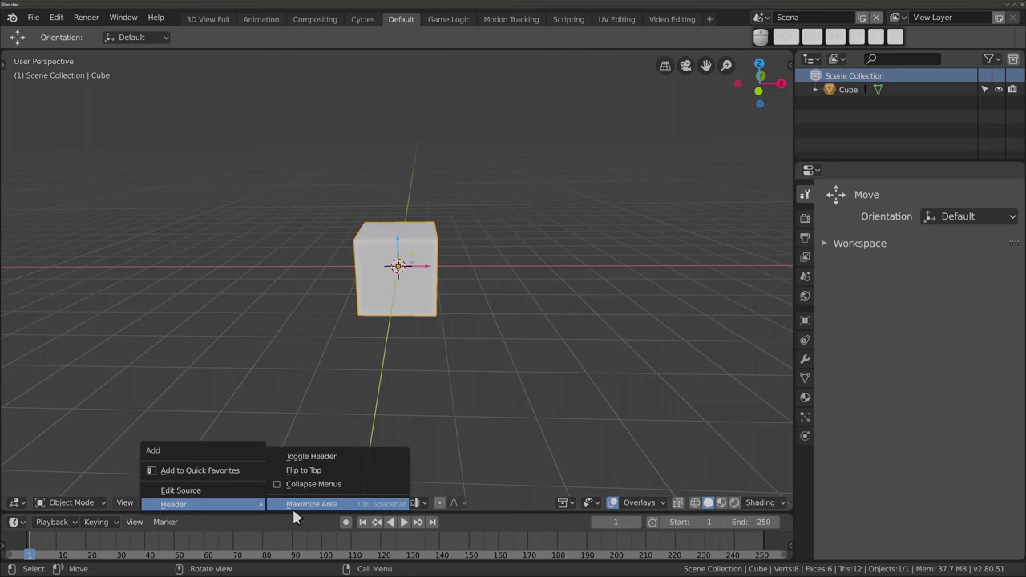
left_click(303, 471)
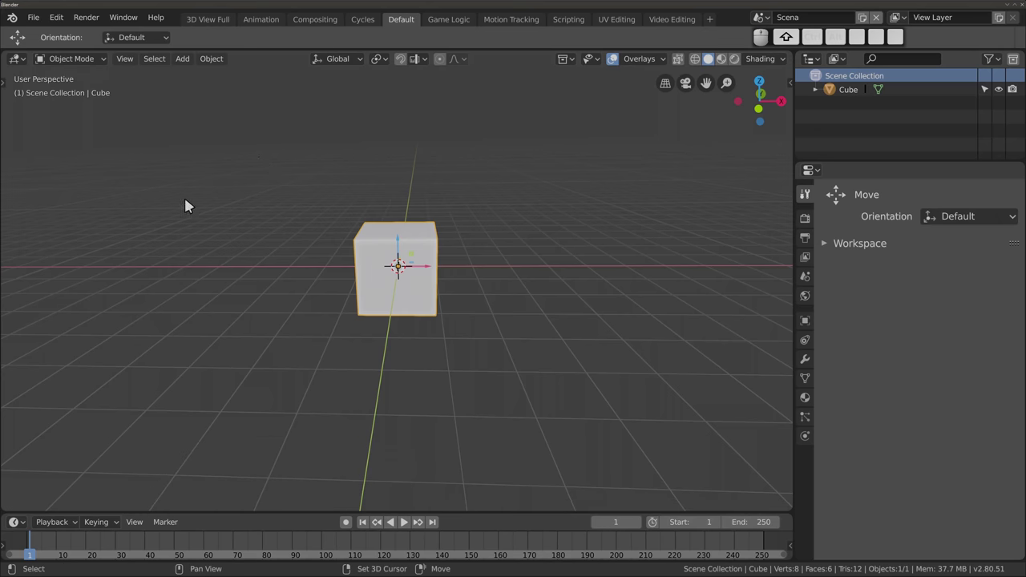
key("shift+a")
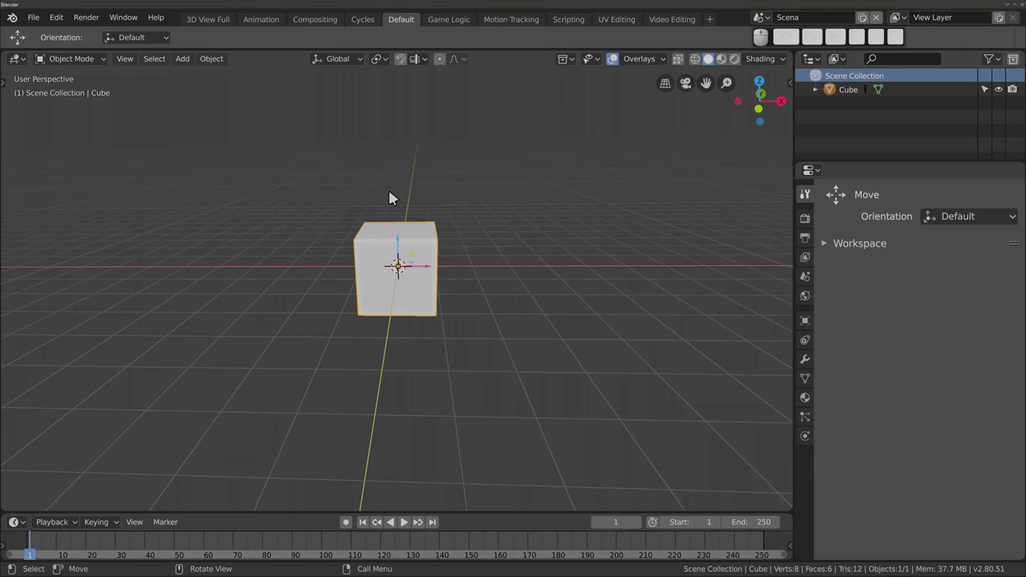
Switch to the Video Editing workspace and look at the sequencer's Add strip menu without adding anything
left_click(678, 19)
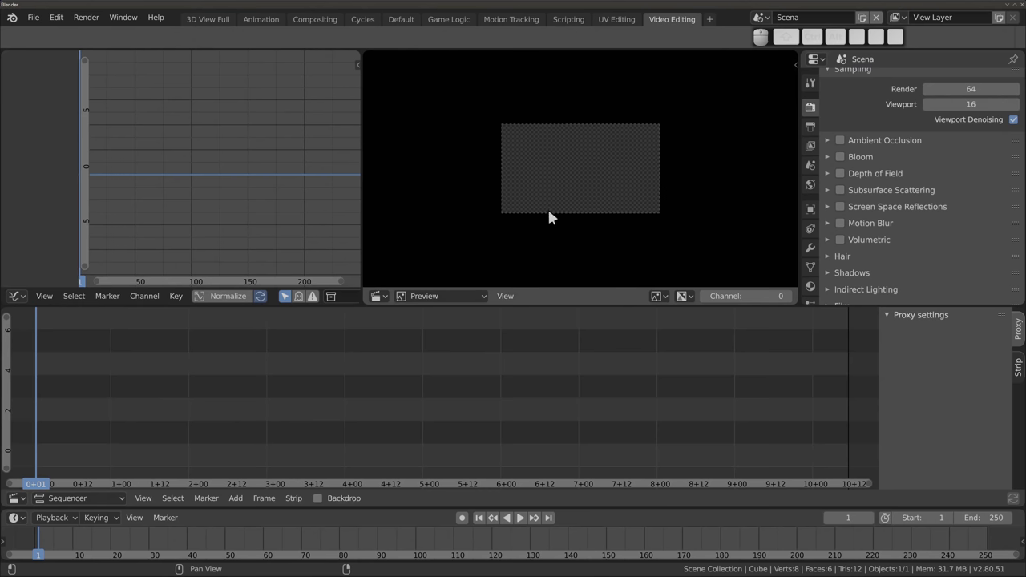
left_click(234, 498)
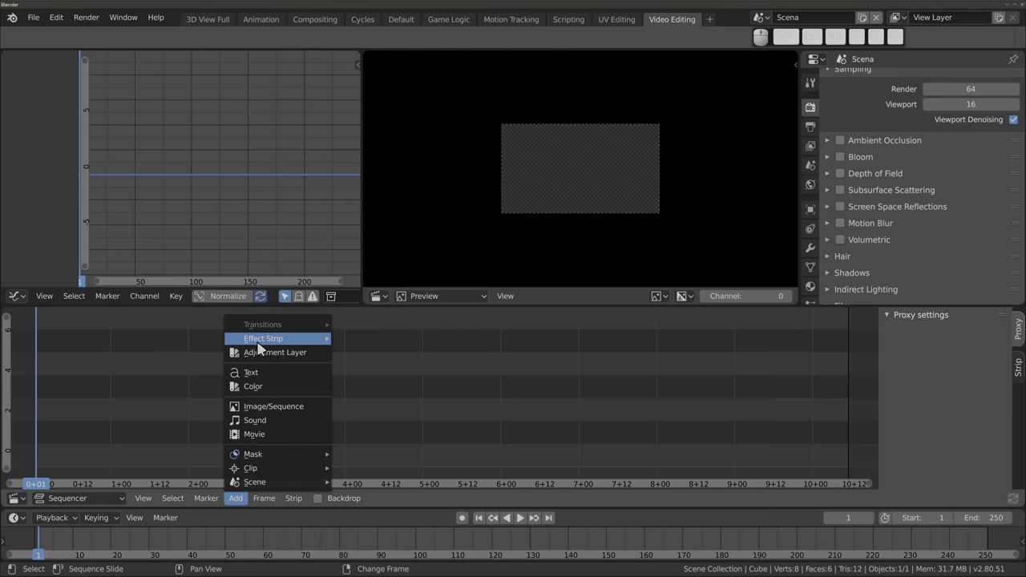
key("Escape")
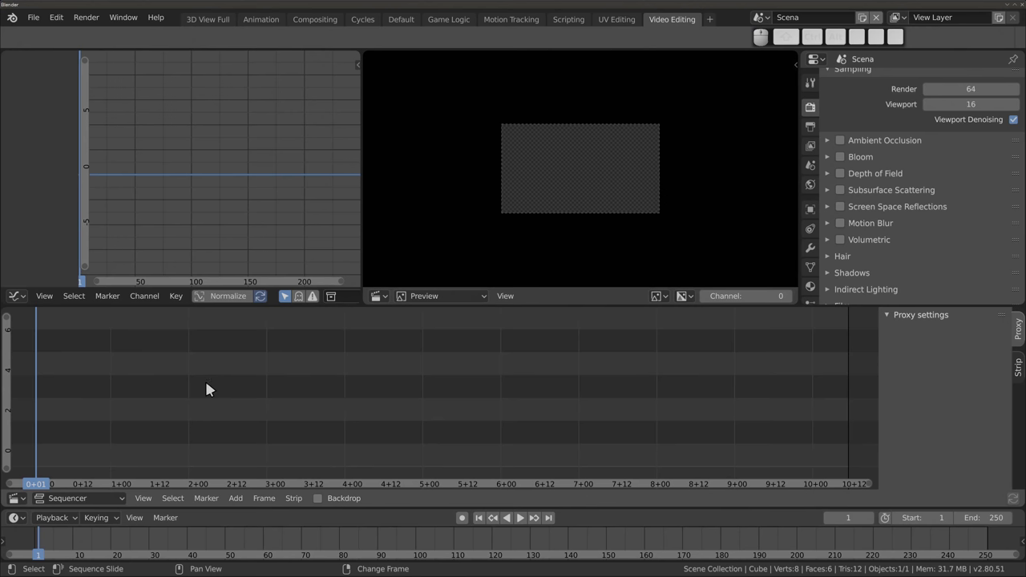
In the Compositing workspace, enable Use Nodes so Render Layers feeds Composite, and centre the nodes
left_click(314, 21)
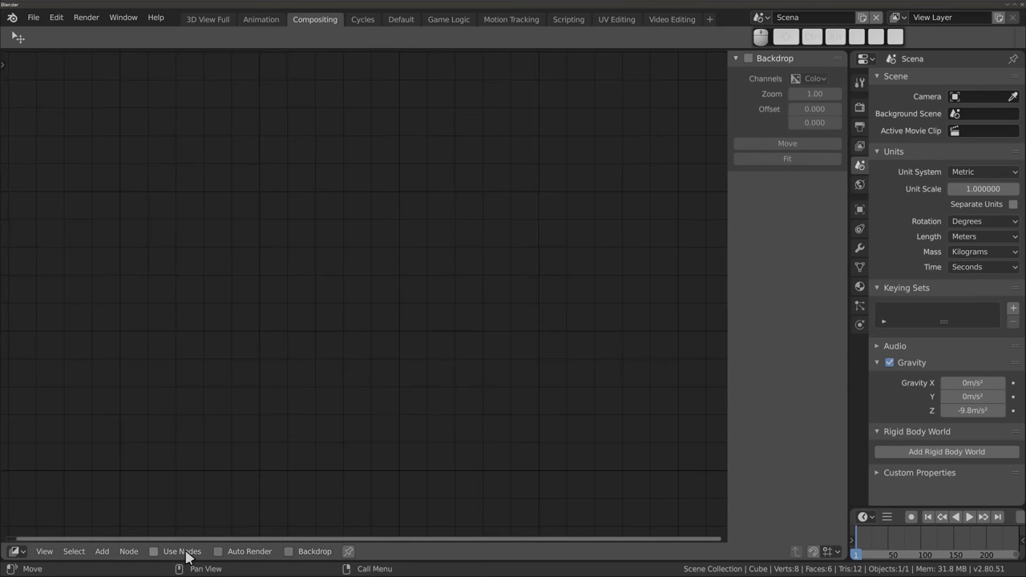
left_click(186, 552)
scroll(289, 352, "down", 5)
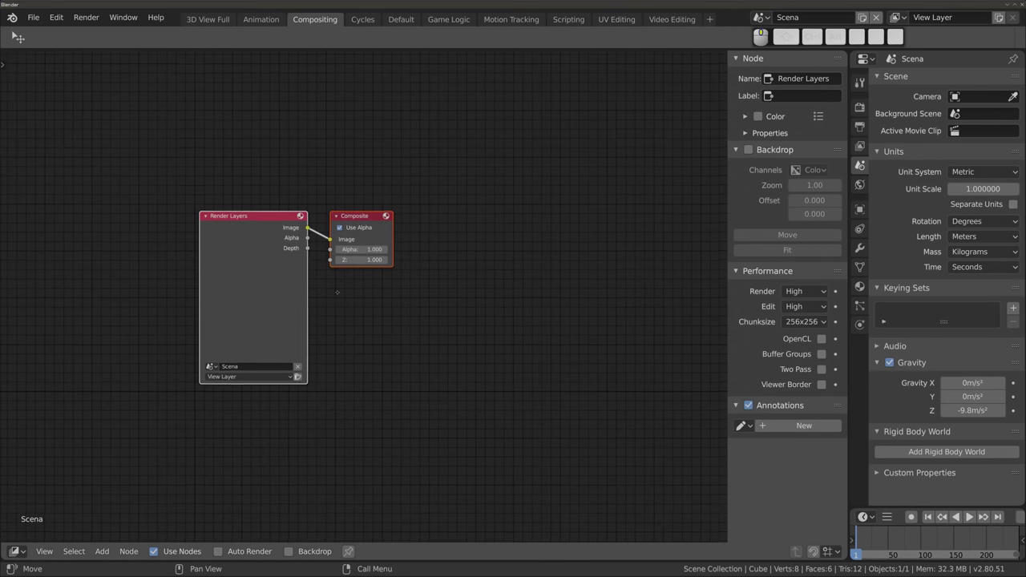
middle_click_drag(338, 293, 429, 274)
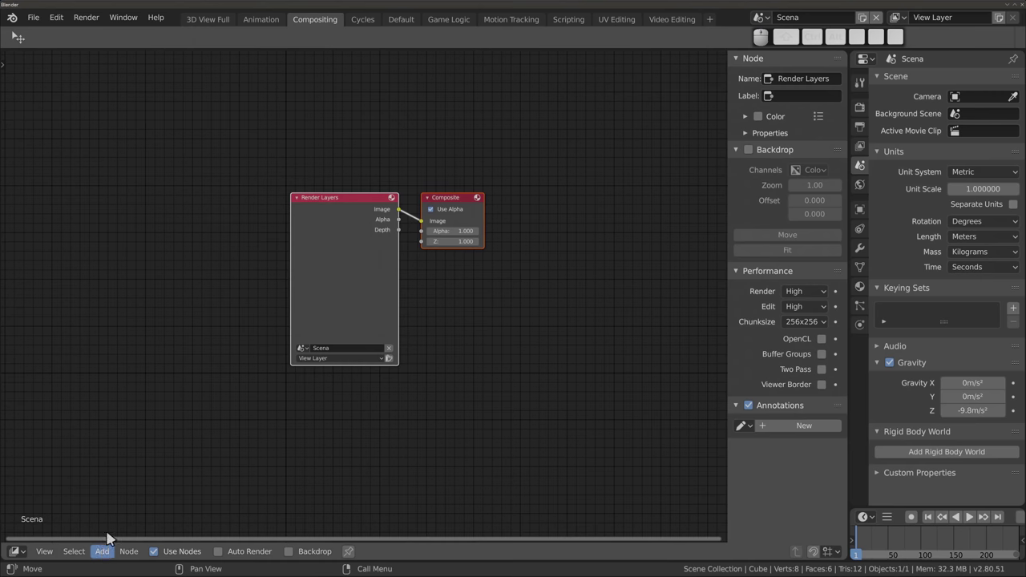
Add a Sun Beams filter node, delete it again, and return to the Default workspace
key("shift+a")
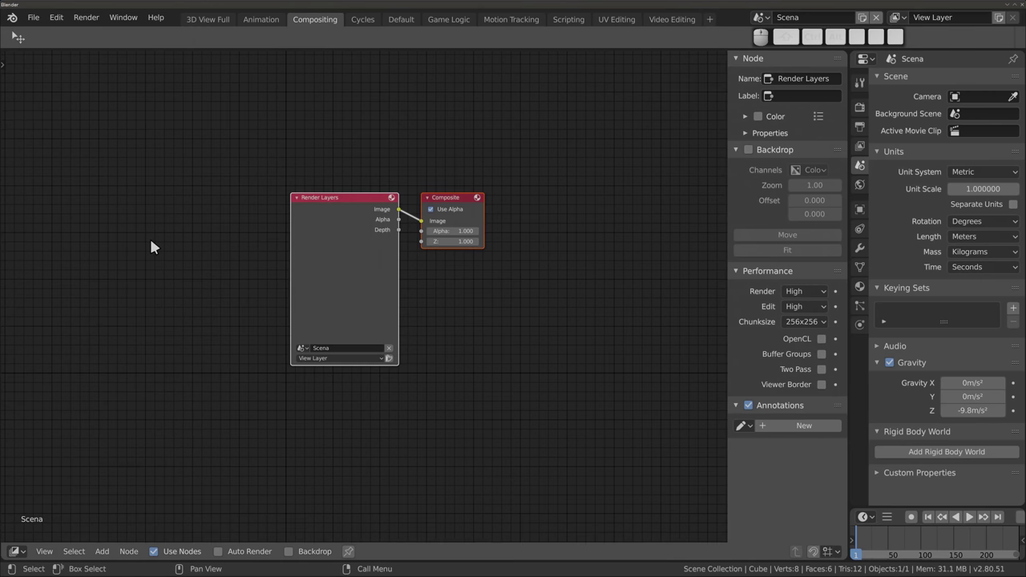
left_click(102, 552)
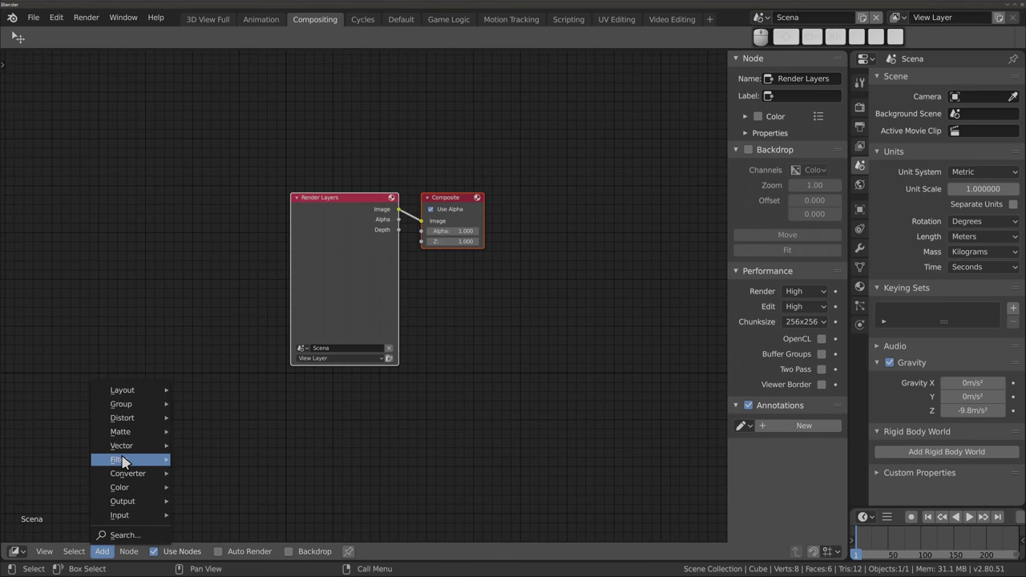
left_click(210, 460)
left_click(200, 255)
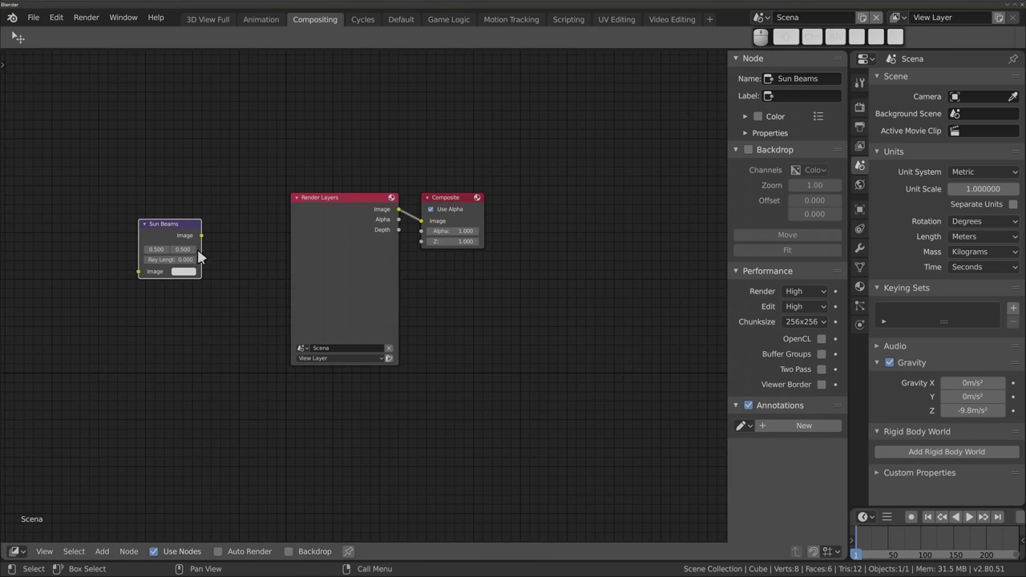
key("x")
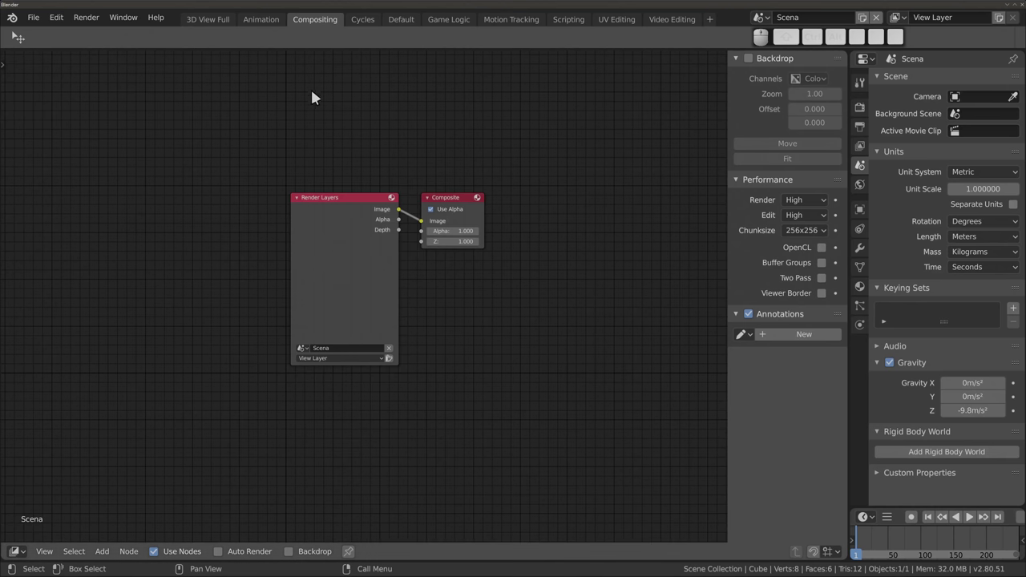
left_click(401, 19)
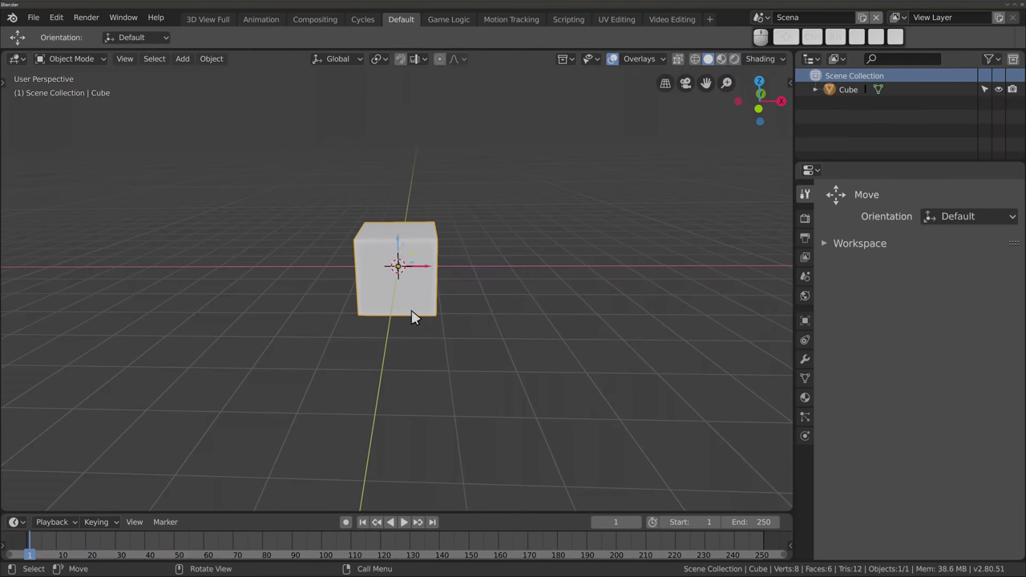
Orbit the view around the cube and bring up the Shift+A Add menu
mouse_move(404, 312)
middle_mouse_down()
mouse_move(377, 338)
mouse_move(367, 332)
mouse_move(346, 153)
mouse_move(334, 143)
middle_mouse_up()
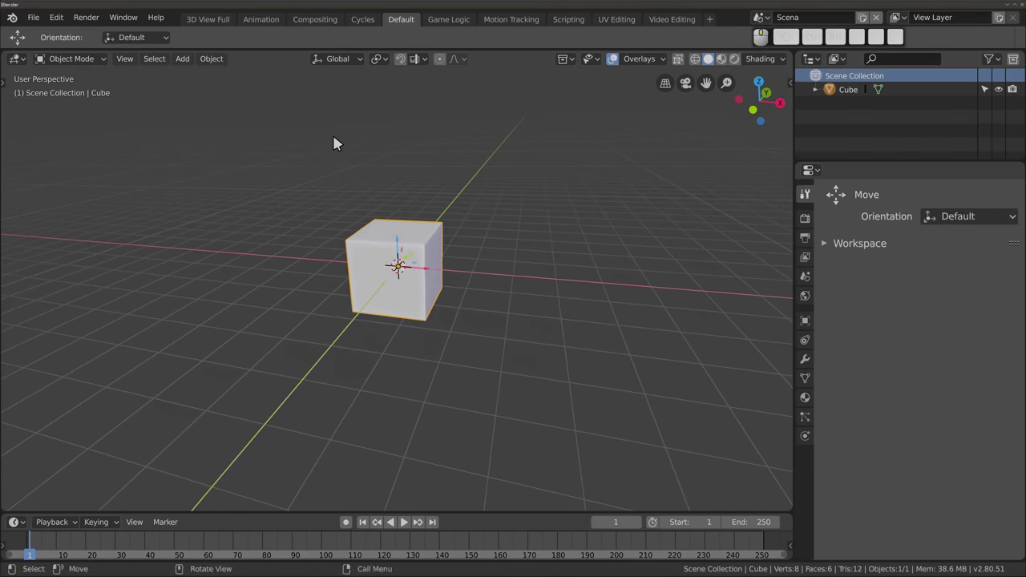
middle_click_drag(342, 309, 337, 321)
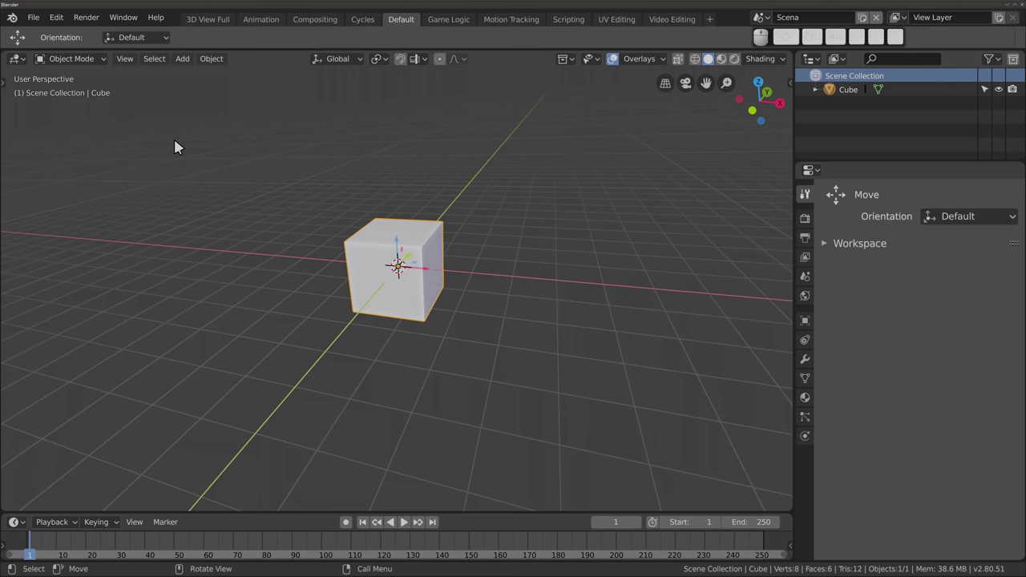
key("shift+a")
Delete the default cube, leaving an empty grid
key("x")
left_click(378, 251)
middle_click_drag(376, 325, 313, 170)
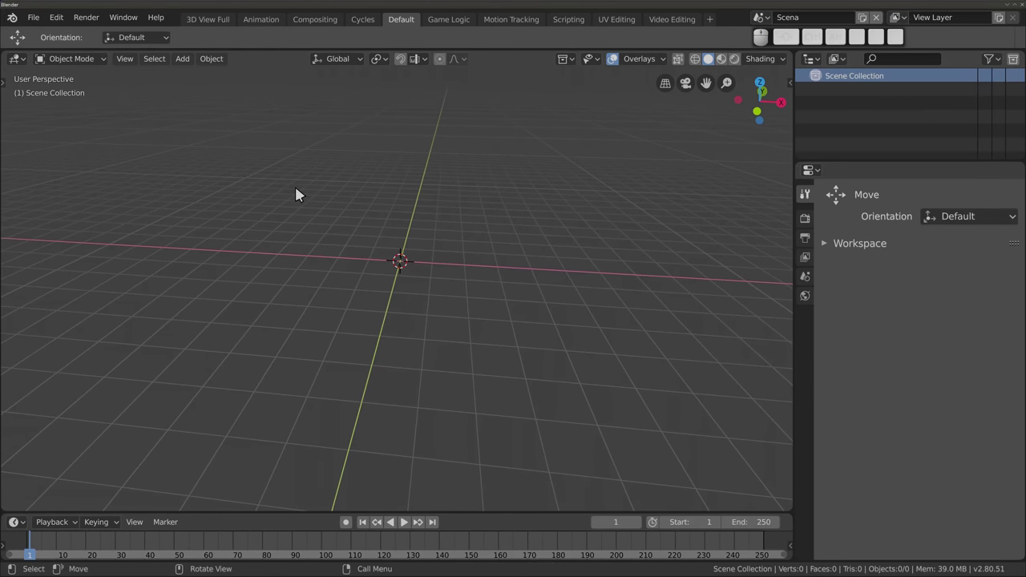
Add a plane at the origin and raise its size from 2m to 4m in the Add Plane panel
key("shift+a")
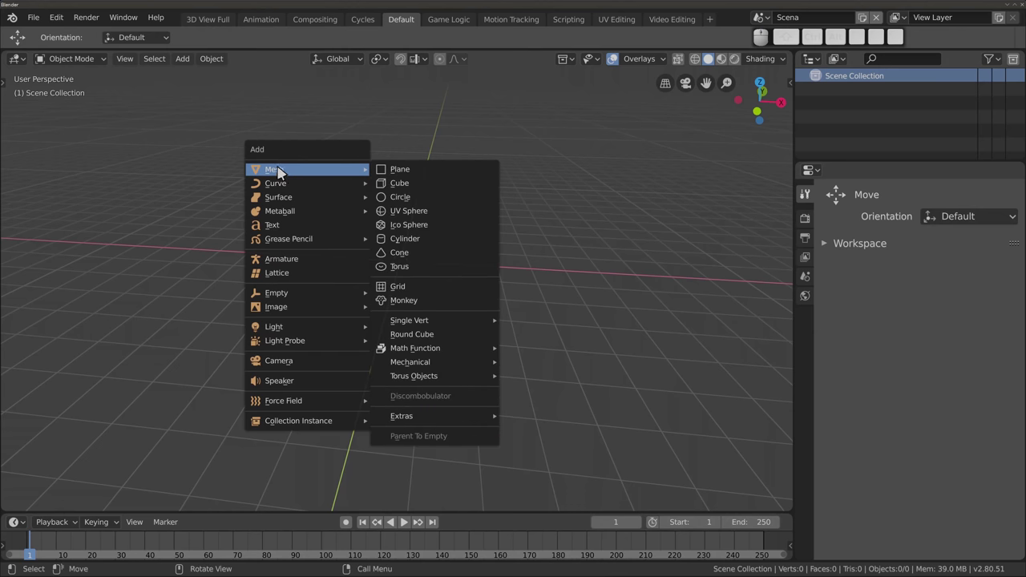
left_click(438, 173)
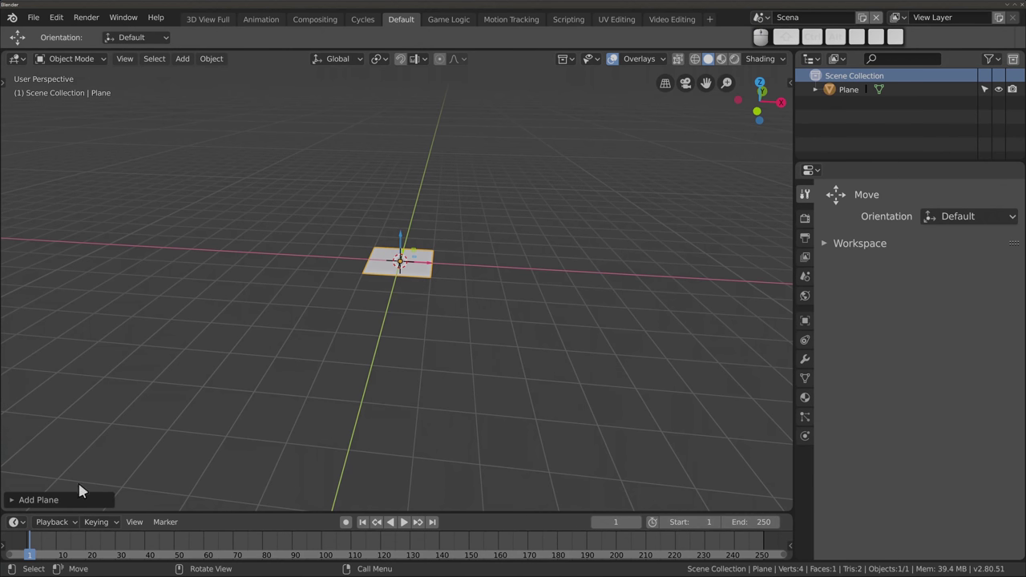
left_click(38, 500)
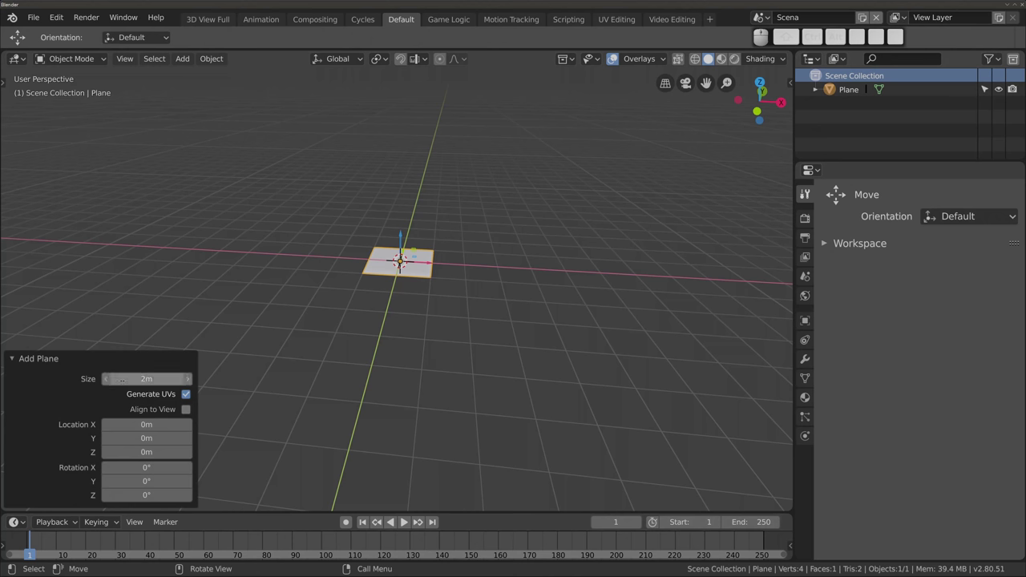
left_click_drag(143, 378, 109, 371)
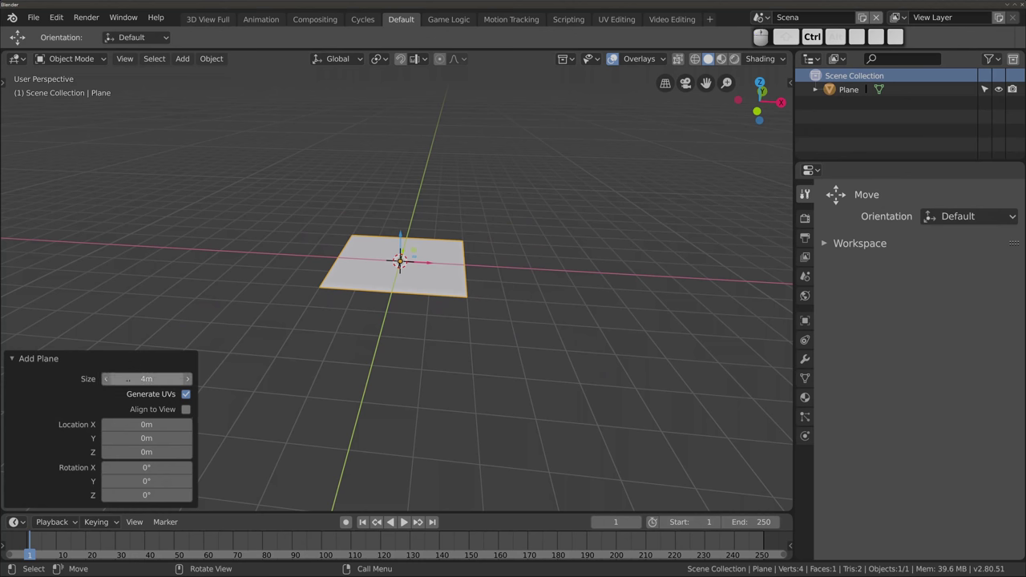
Replace the plane with a new one and slide it 2 m along the X axis
key("x")
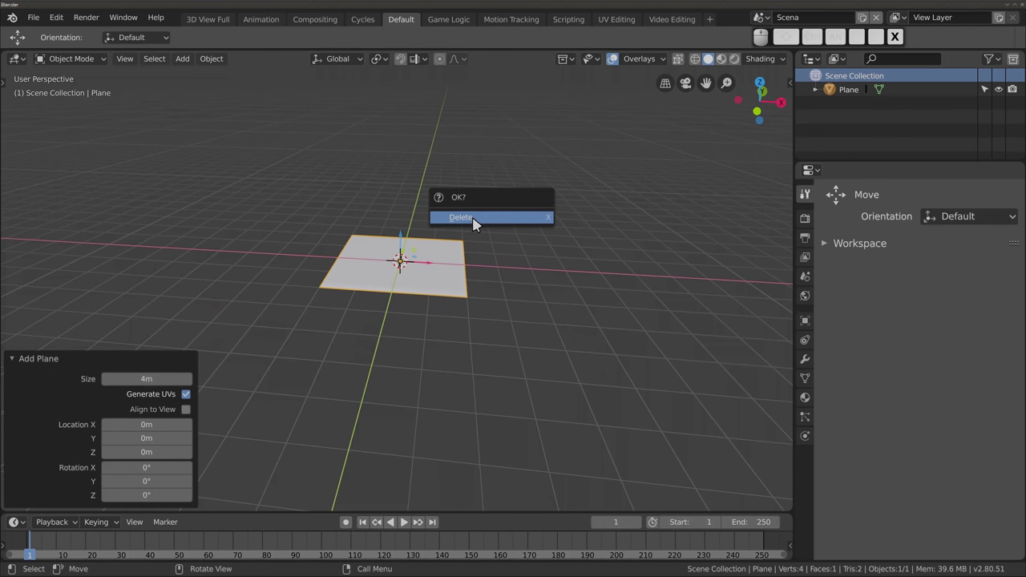
left_click(473, 221)
key("shift+a")
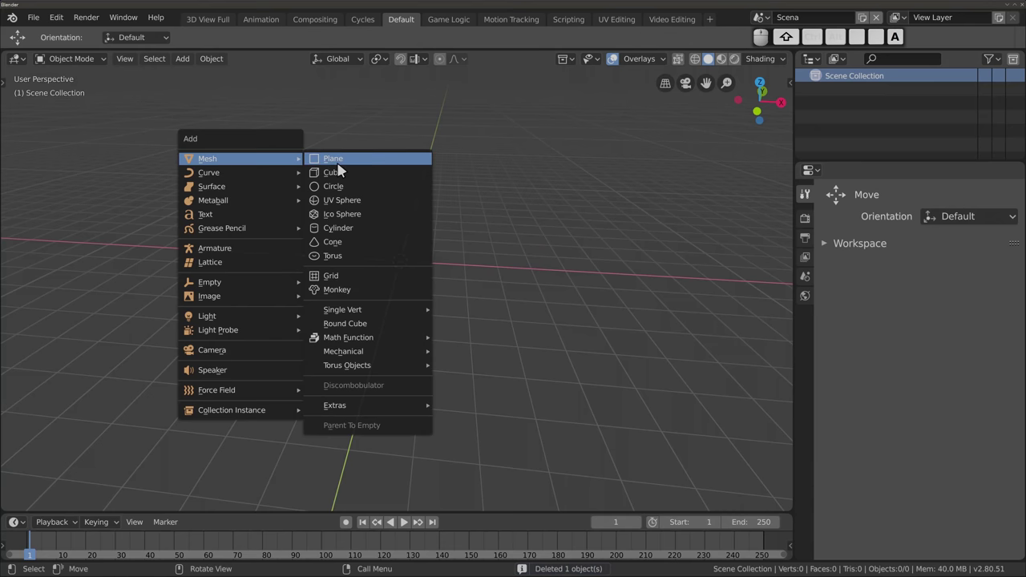
left_click(337, 160)
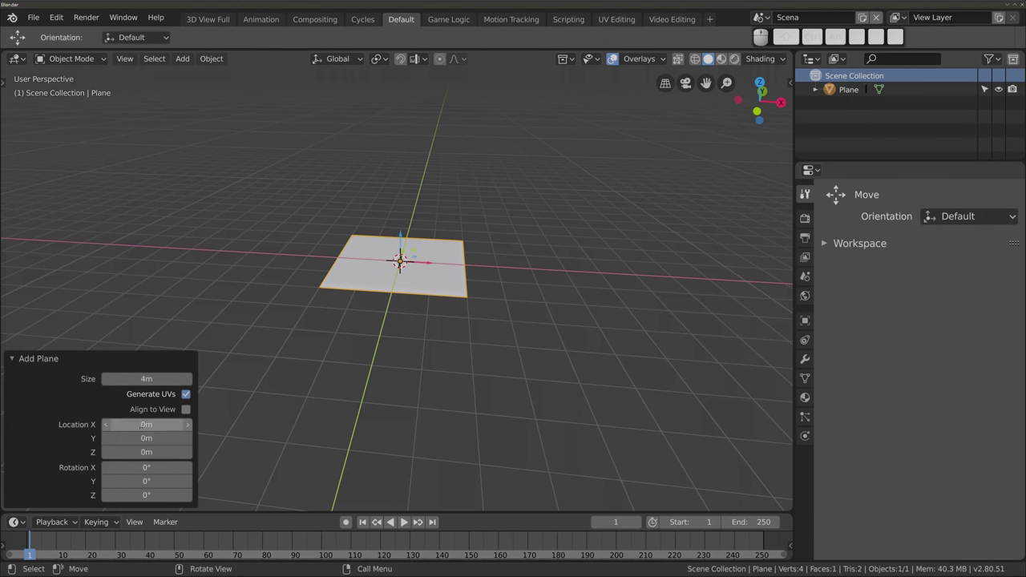
left_click_drag(146, 424, 459, 306, "ctrl")
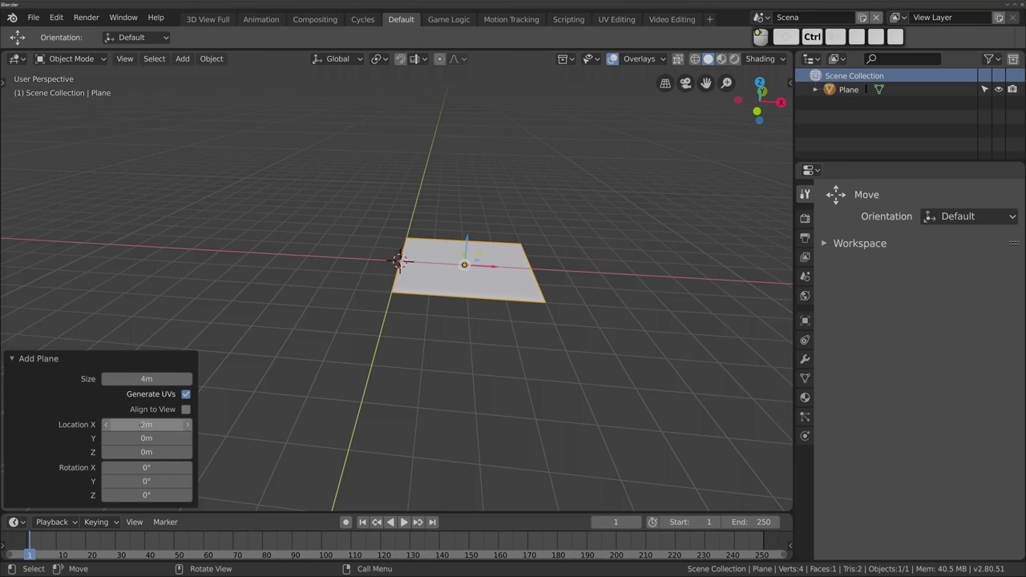
Delete the moved plane and add a fresh plane at the world origin, then deselect it
mouse_move(431, 321)
middle_mouse_down()
mouse_move(430, 353)
mouse_move(401, 271)
middle_mouse_up()
key("x")
left_click(261, 145)
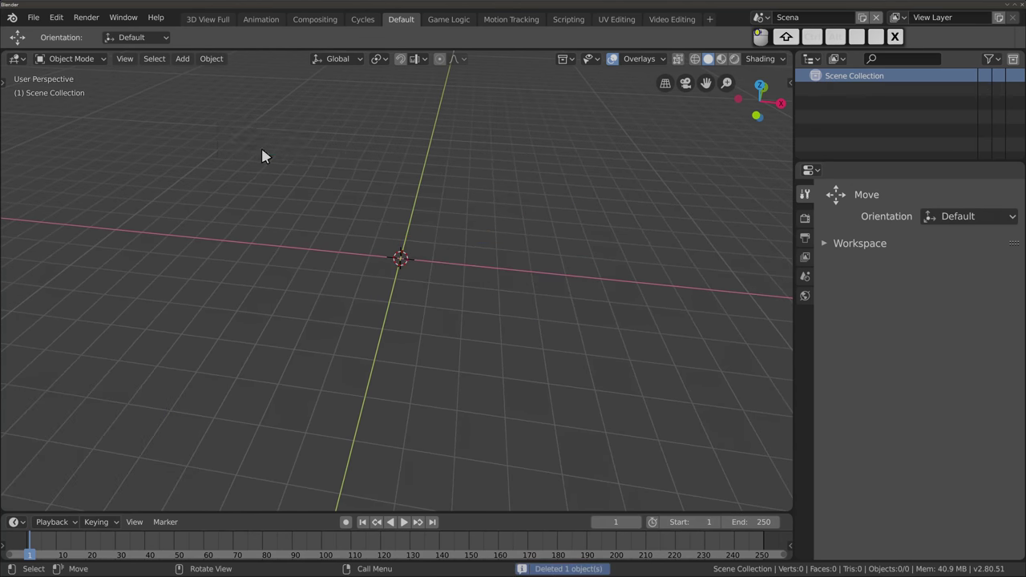
key("shift+a")
left_click(381, 149)
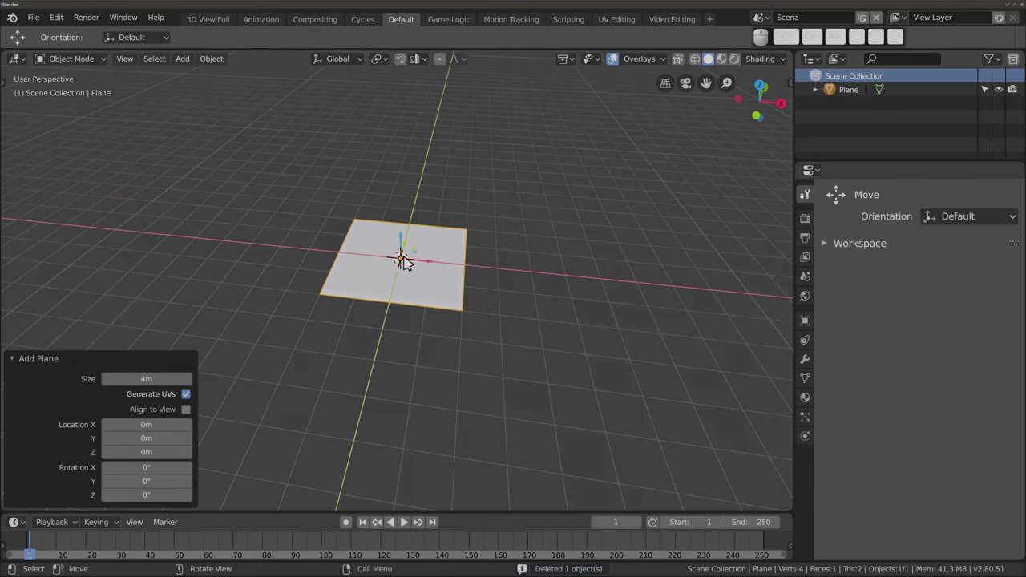
left_click(257, 179)
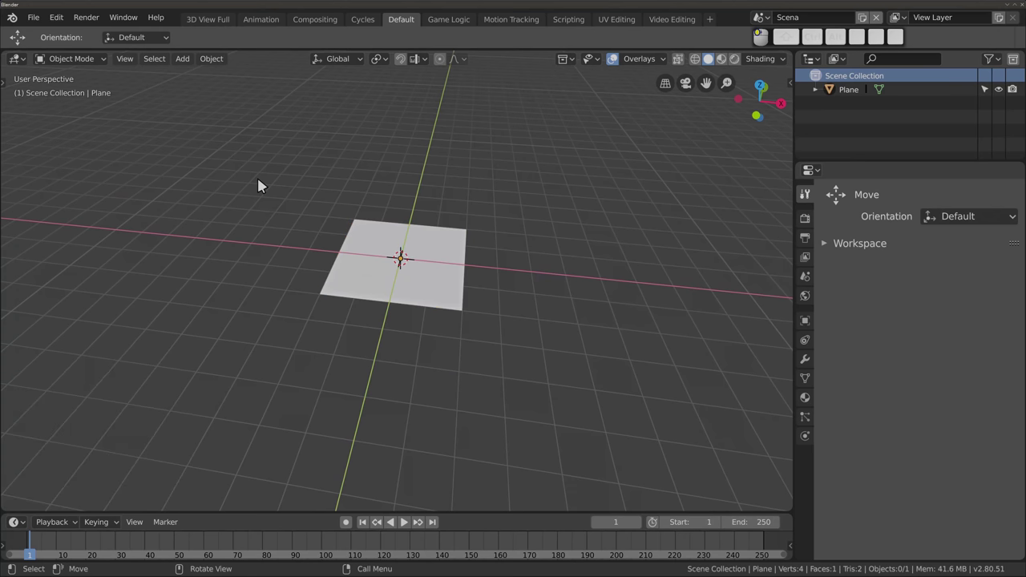
Place the 3D cursor up and left of the first plane and add a second plane there
key("t")
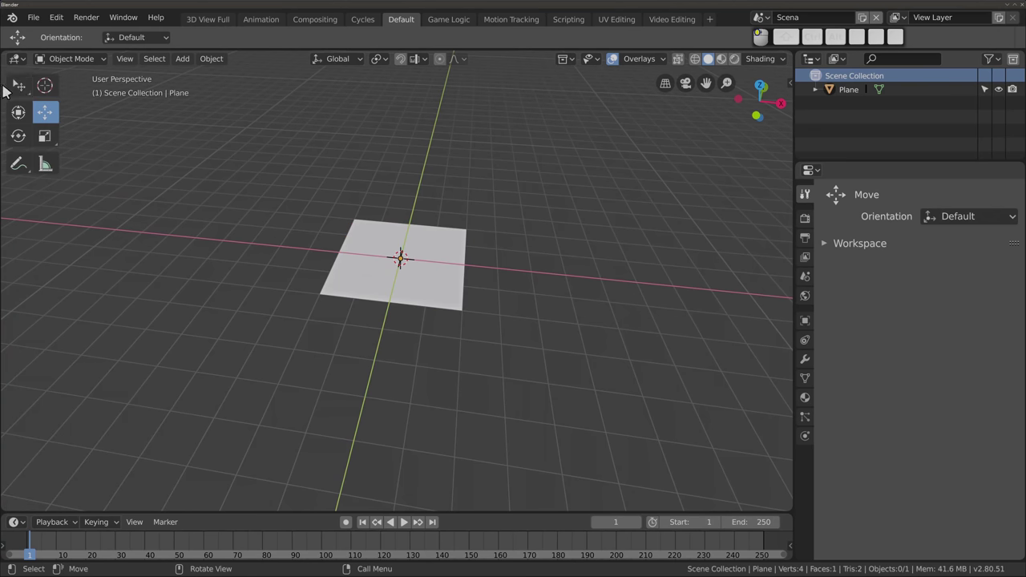
left_click(46, 85)
left_click(234, 195)
key("shift+a")
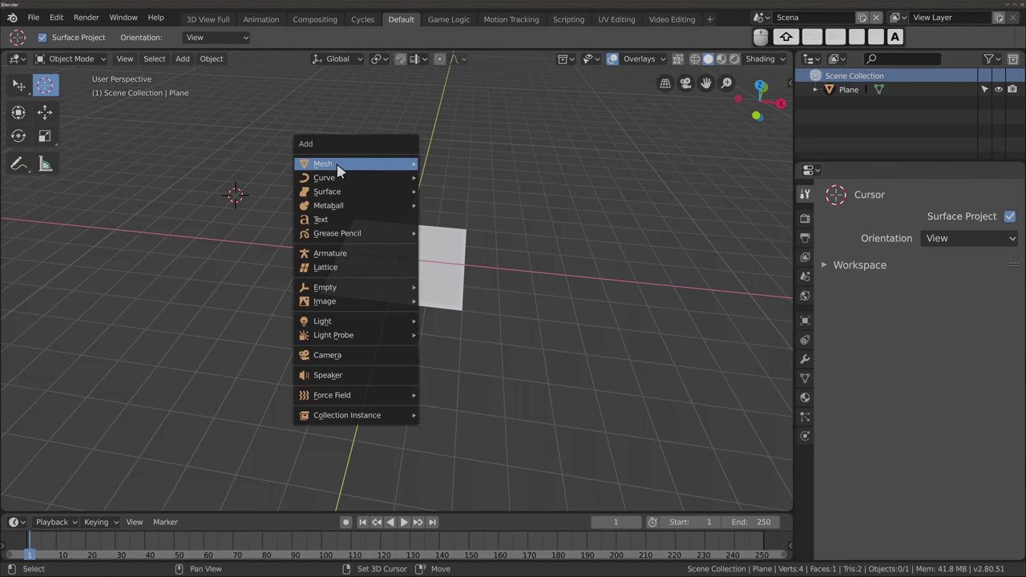
left_click(454, 167)
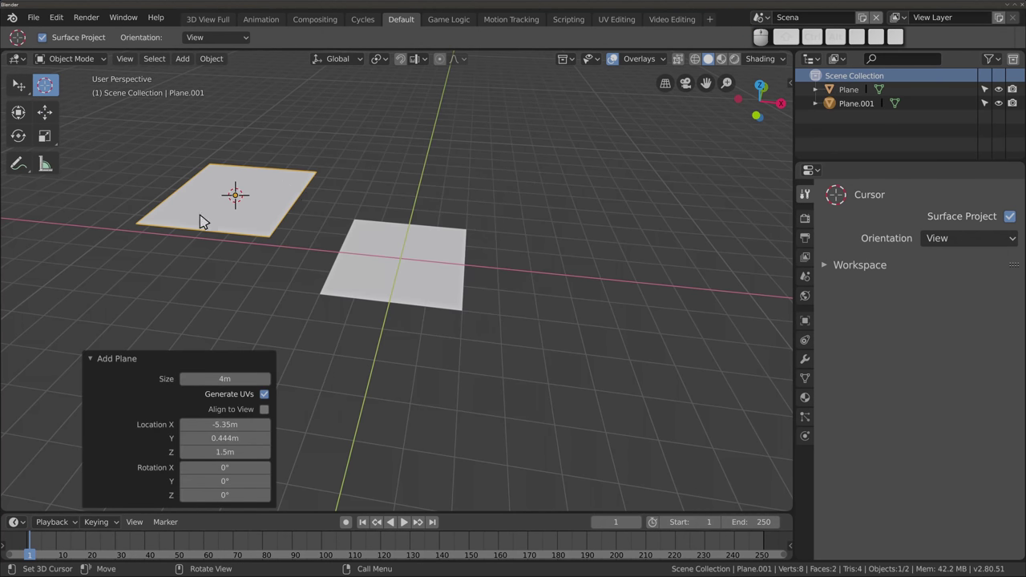
Reposition the 3D cursor between the planes, switch to the Move tool, and deselect the second plane
left_click(363, 253)
key("x")
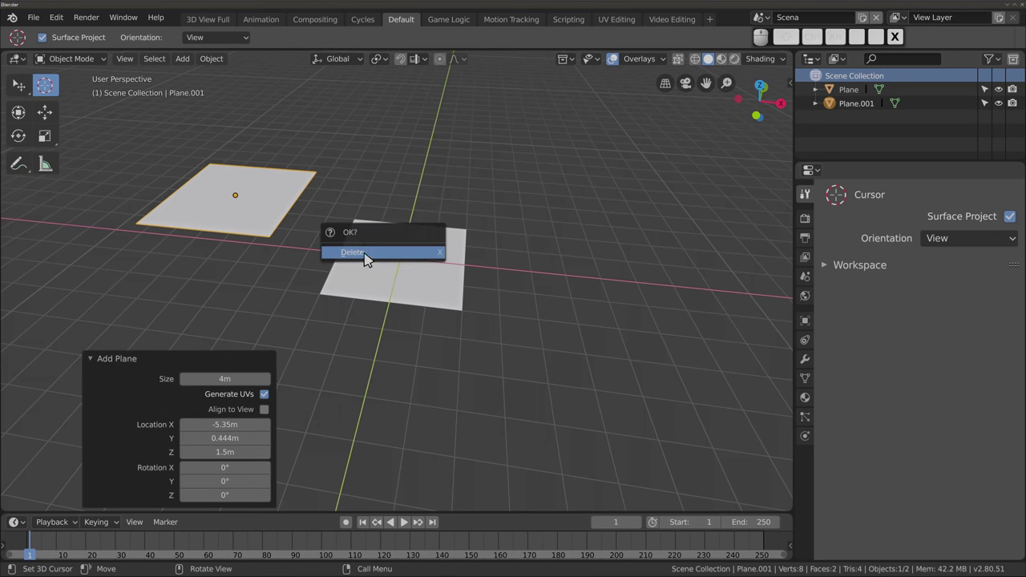
left_click(378, 176)
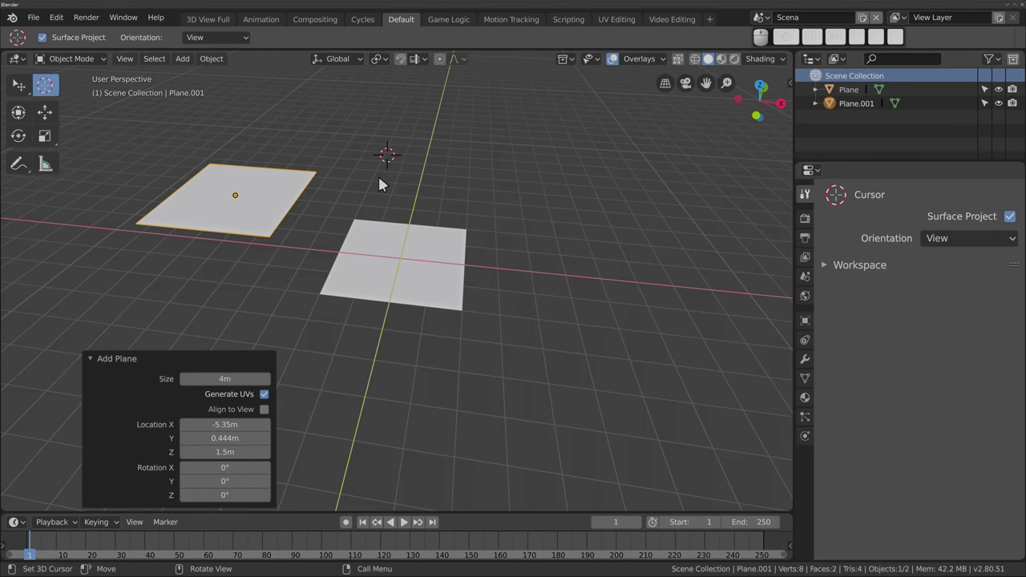
left_click(319, 208)
left_click(19, 86)
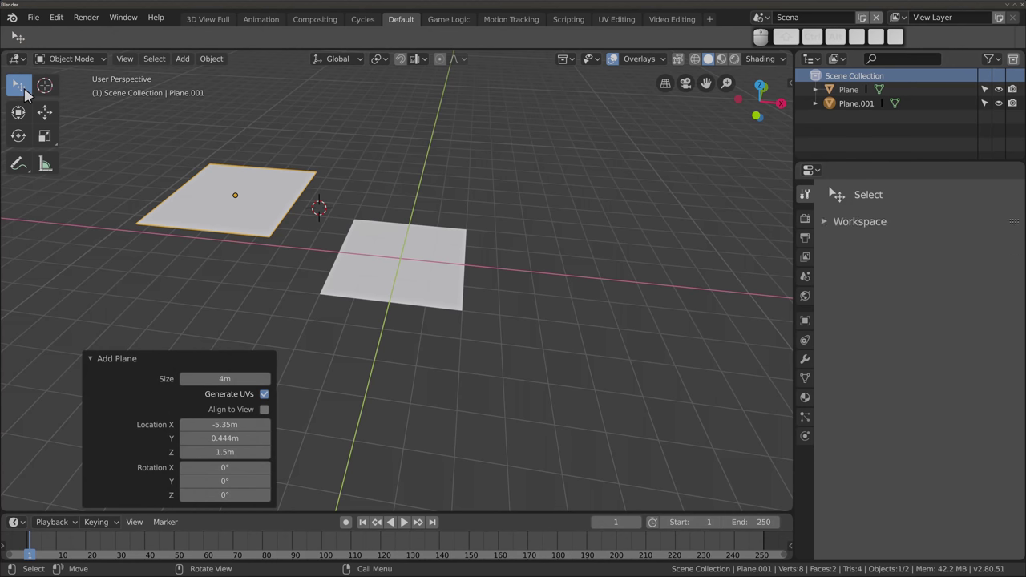
left_click(44, 112)
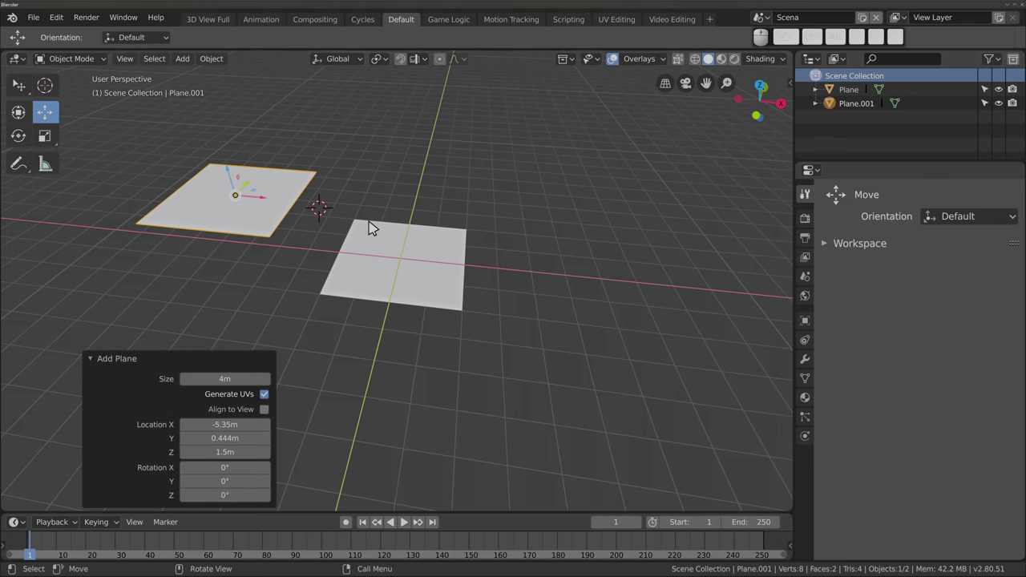
left_click(370, 184)
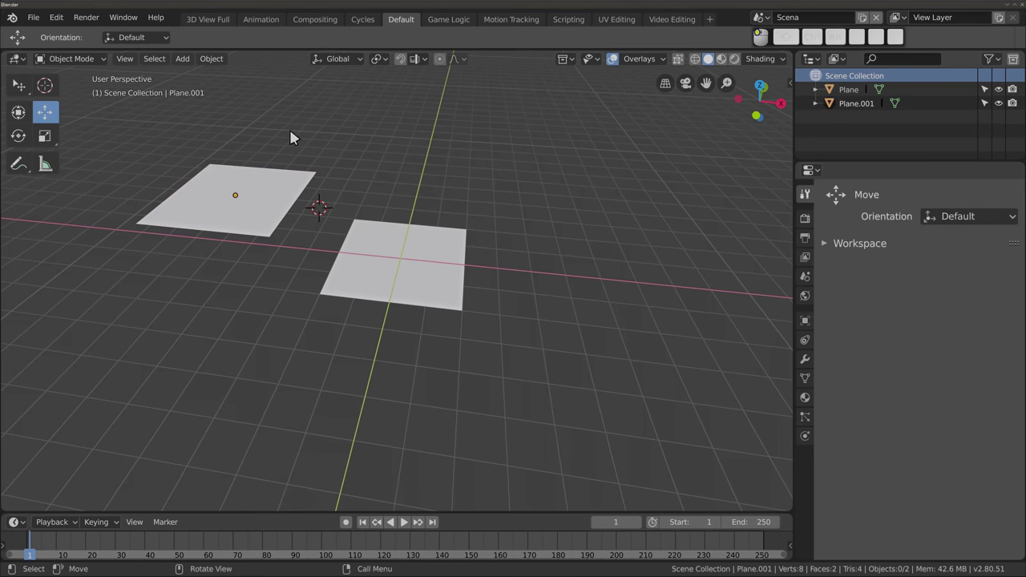
Reset the 3D cursor with Shift+C and delete the plane at the origin
key("shift+c")
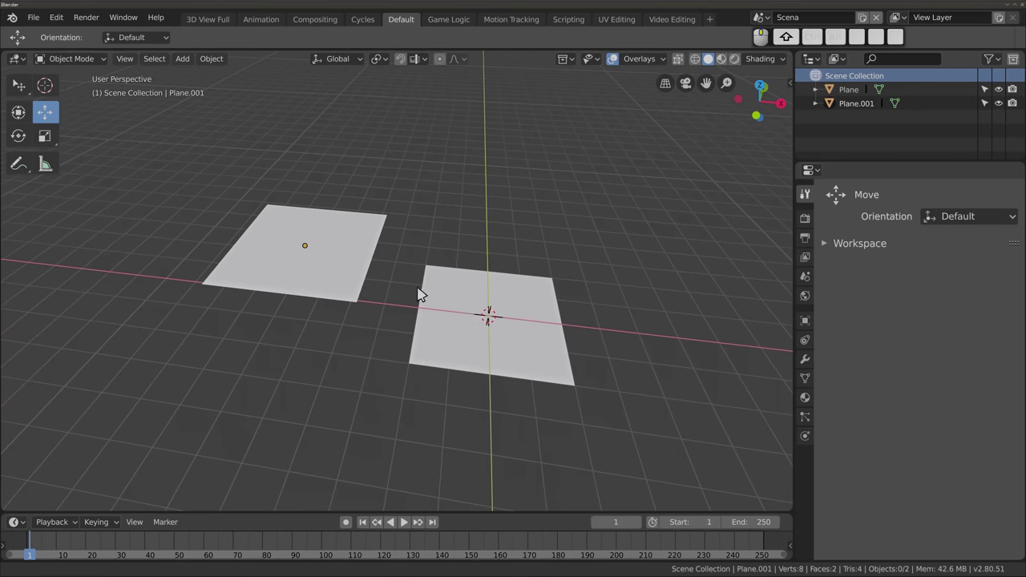
left_click(412, 289)
key("x")
left_click(410, 282)
Delete the remaining plane and recentre the view on the origin
left_click(276, 226)
key("x")
left_click(275, 229)
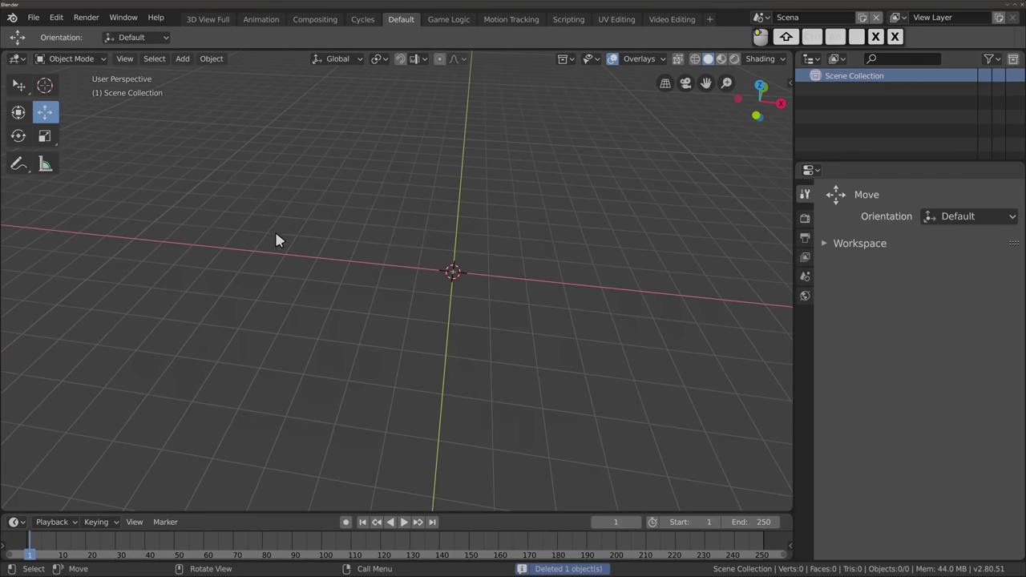
key("shift+c")
Add a plane at the origin with Size set to 2m
key("shift+a")
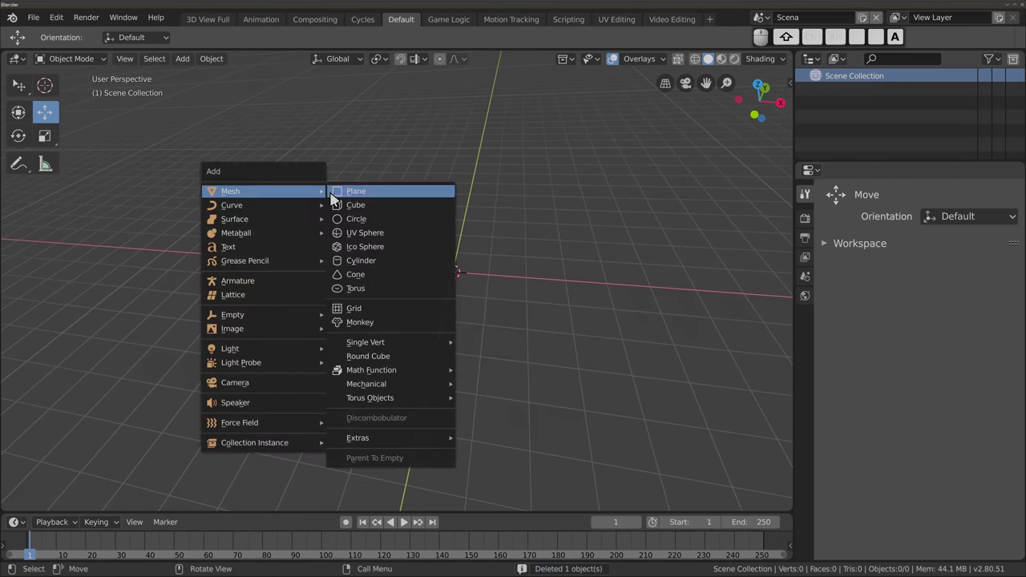
left_click(335, 192)
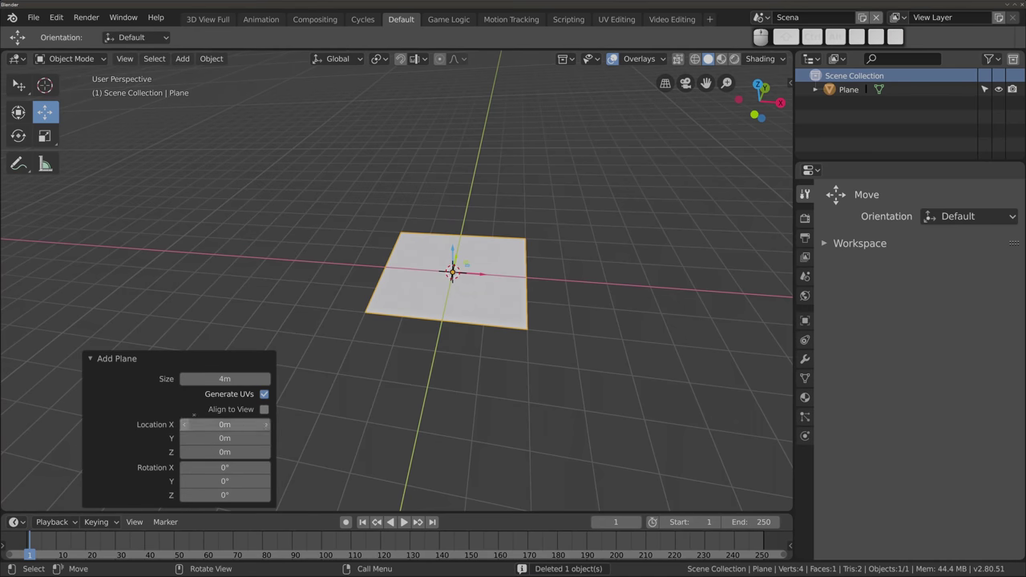
left_click(225, 379)
type("2")
key("Return")
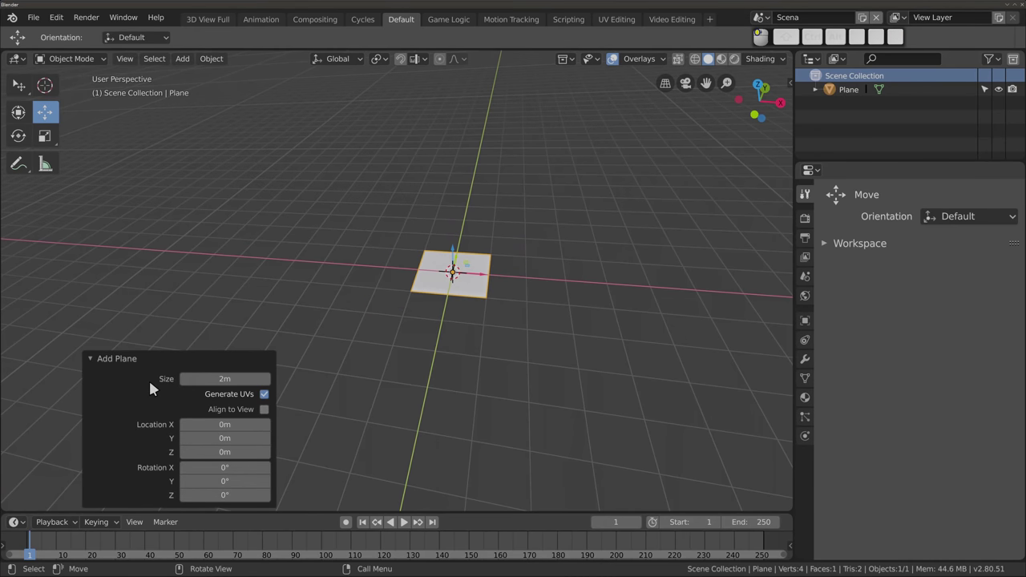
Keep the plane centred at the origin and lying flat with Y rotation 0°
mouse_move(181, 425)
left_mouse_down()
mouse_move(299, 434)
mouse_move(184, 429)
left_mouse_up()
mouse_move(192, 481)
left_mouse_down()
mouse_move(355, 499)
mouse_move(227, 486)
left_mouse_up()
scroll(479, 274, "up", 2)
scroll(479, 274, "up", 1)
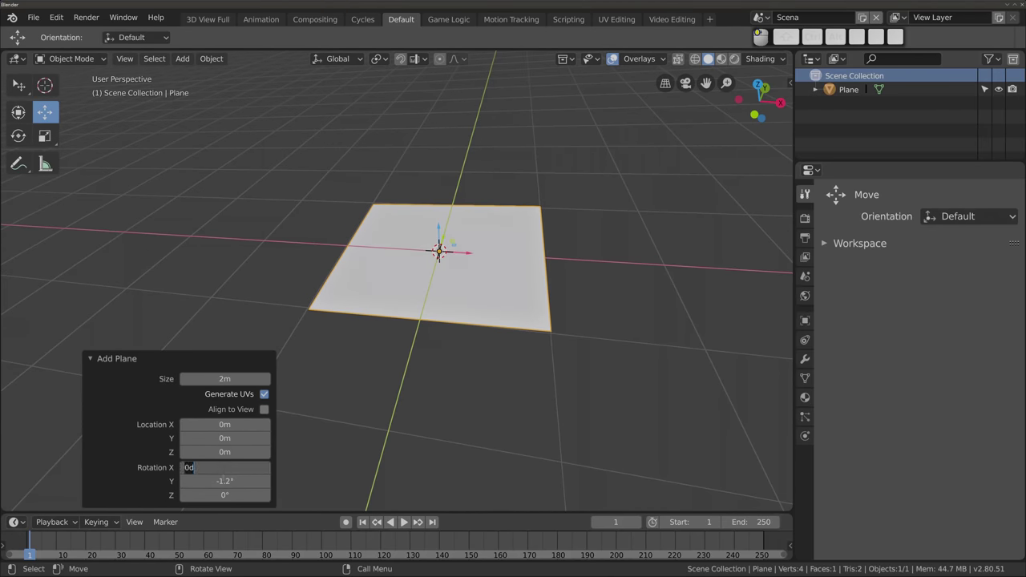
left_click(221, 481)
type("0")
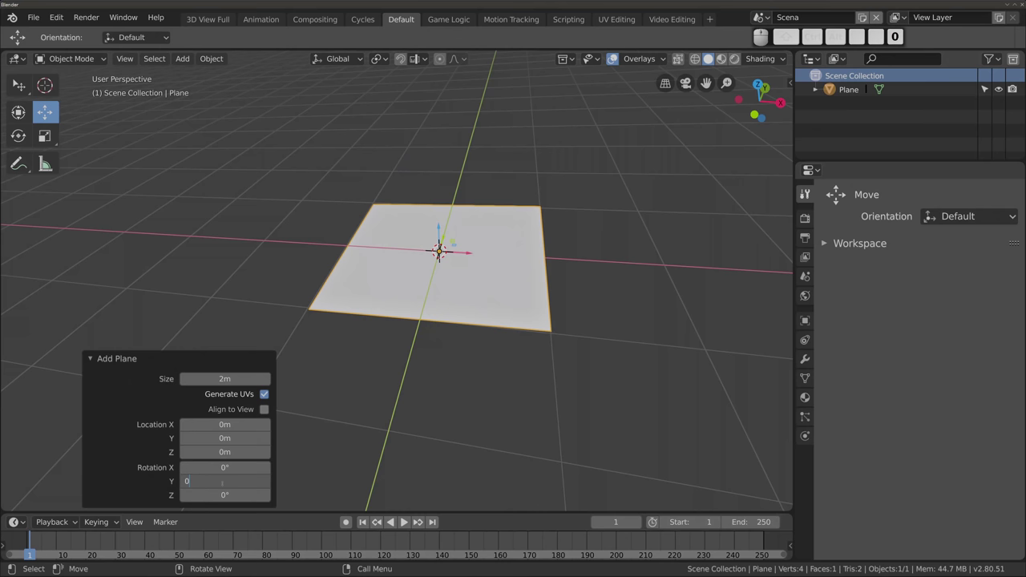
key("Return")
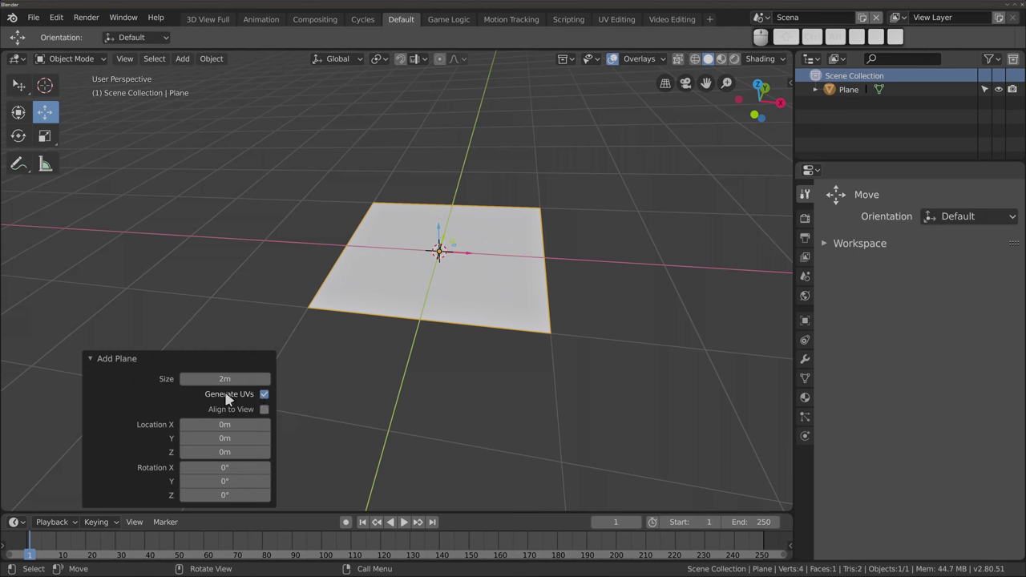
Keep Generate UVs on and split the 3D viewport into two side-by-side views
left_click(264, 395)
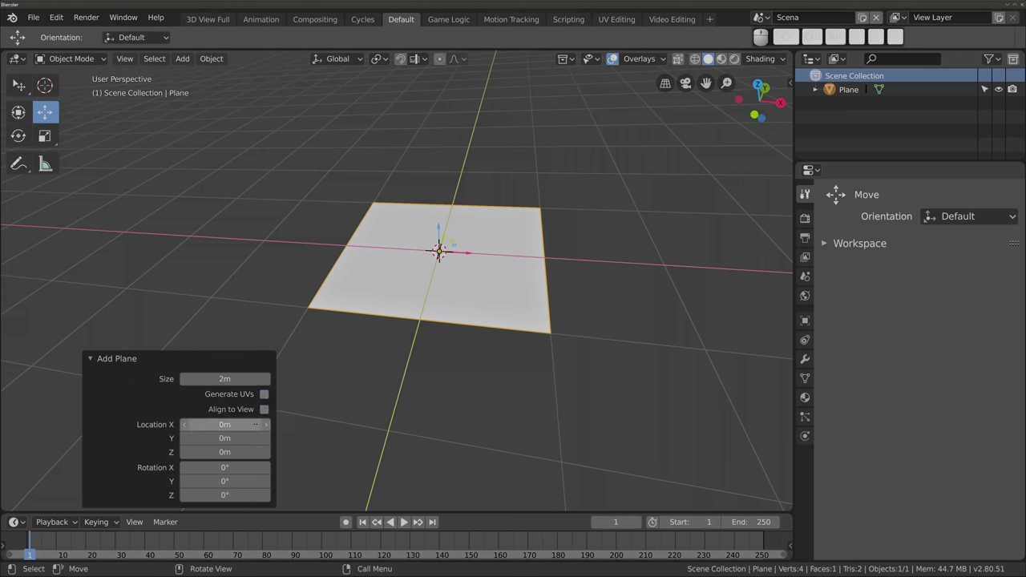
middle_click_drag(383, 267, 393, 295)
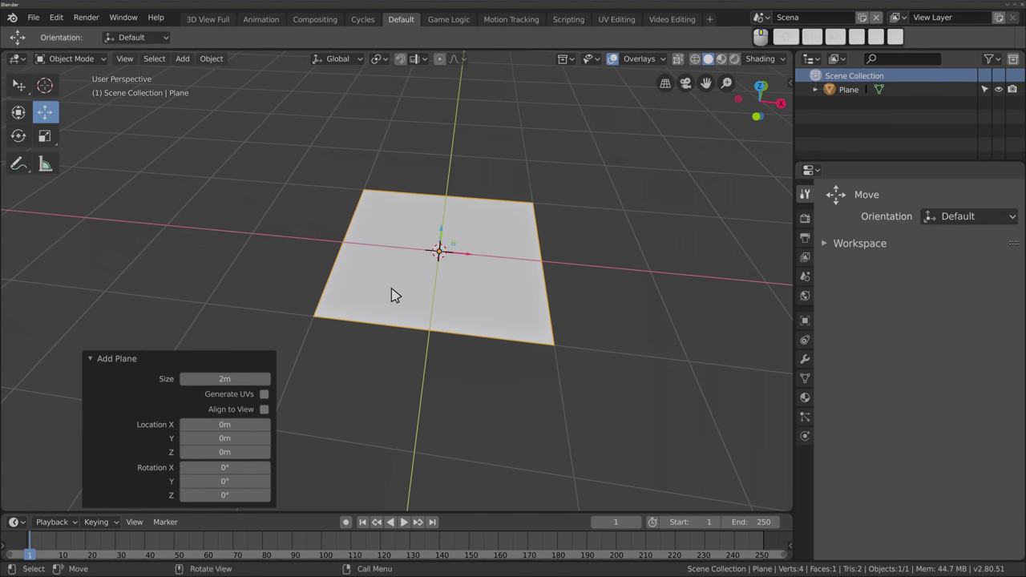
left_click(264, 394)
left_click_drag(791, 53, 402, 96)
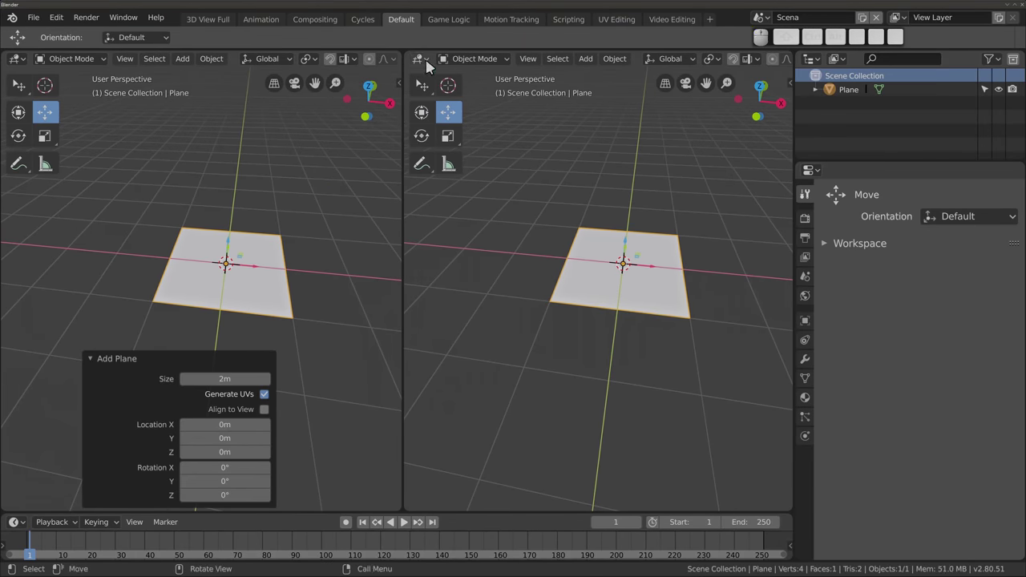
Change the right-hand view's editor type to the UV Editor
left_click(423, 58)
left_click(426, 141)
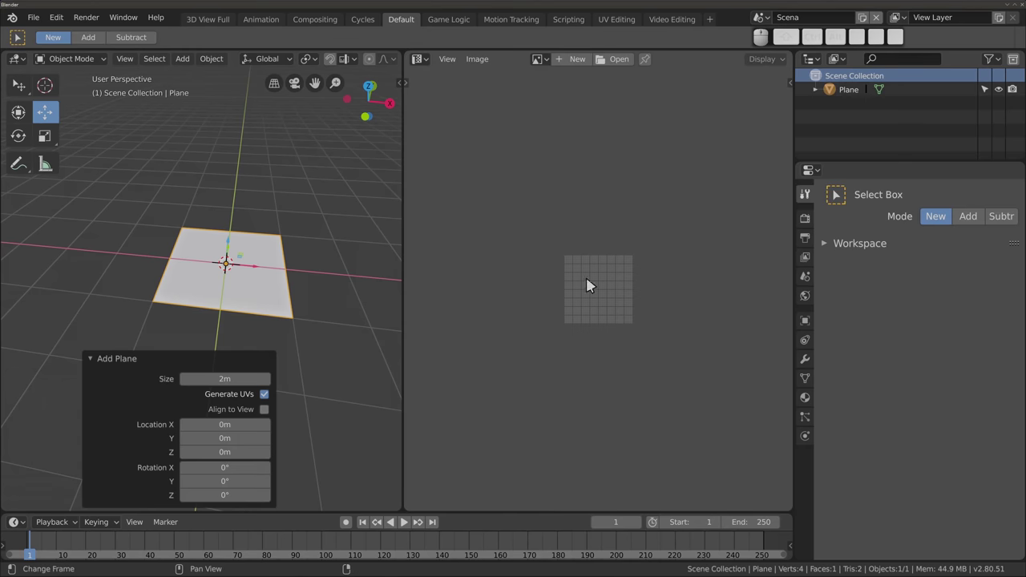
scroll(594, 289, "up", 2)
scroll(595, 293, "up", 2)
Enter Edit Mode and select all to show the plane's UV square filling the image, then exit
mouse_move(251, 267)
middle_mouse_down()
mouse_move(192, 240)
mouse_move(182, 210)
mouse_move(312, 282)
mouse_move(298, 176)
middle_mouse_up()
key("Tab")
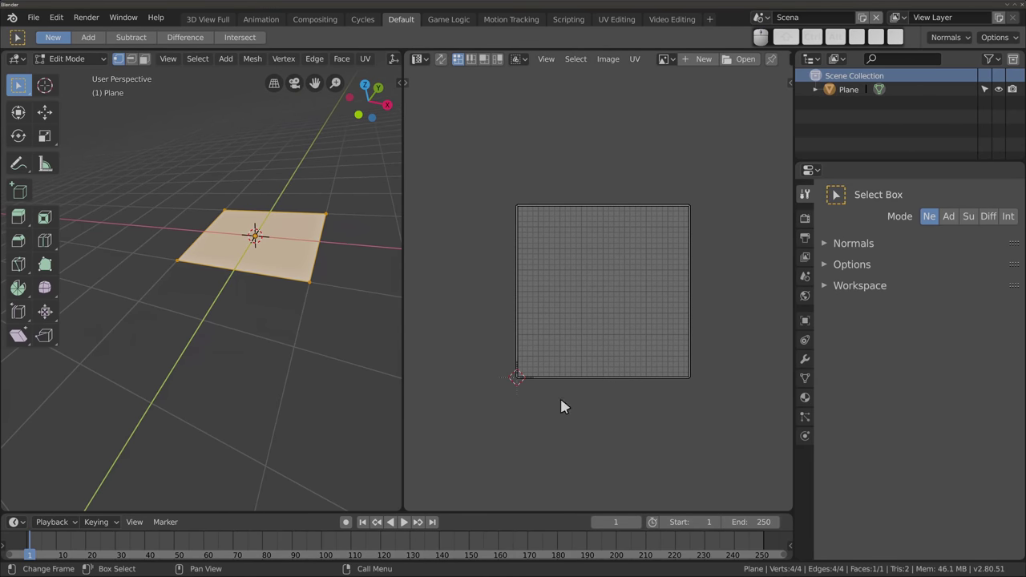
key("a")
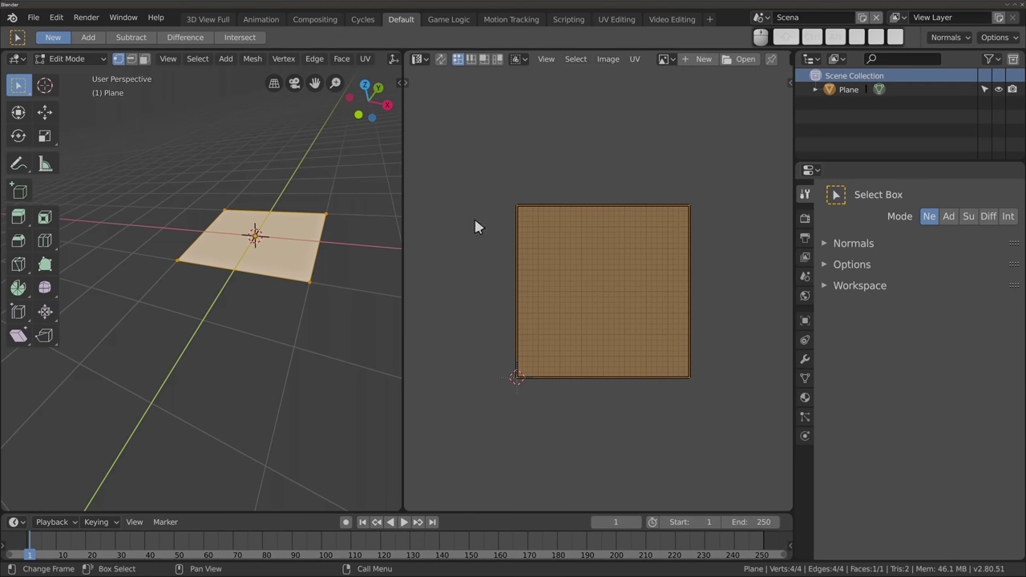
key("Tab")
Delete the 2m plane and add a cube at the origin in its place
key("x")
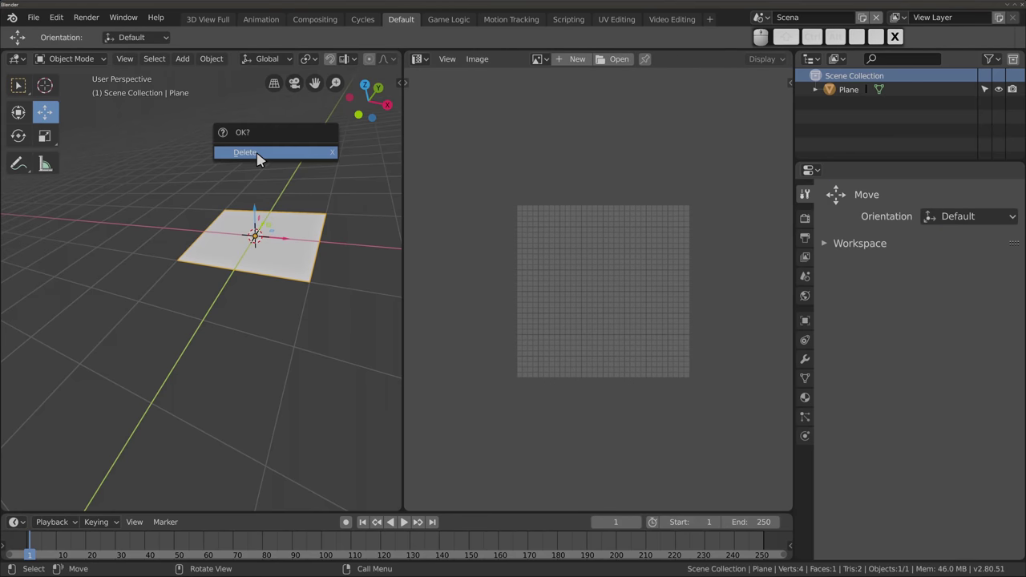
left_click(259, 156)
key("shift+a")
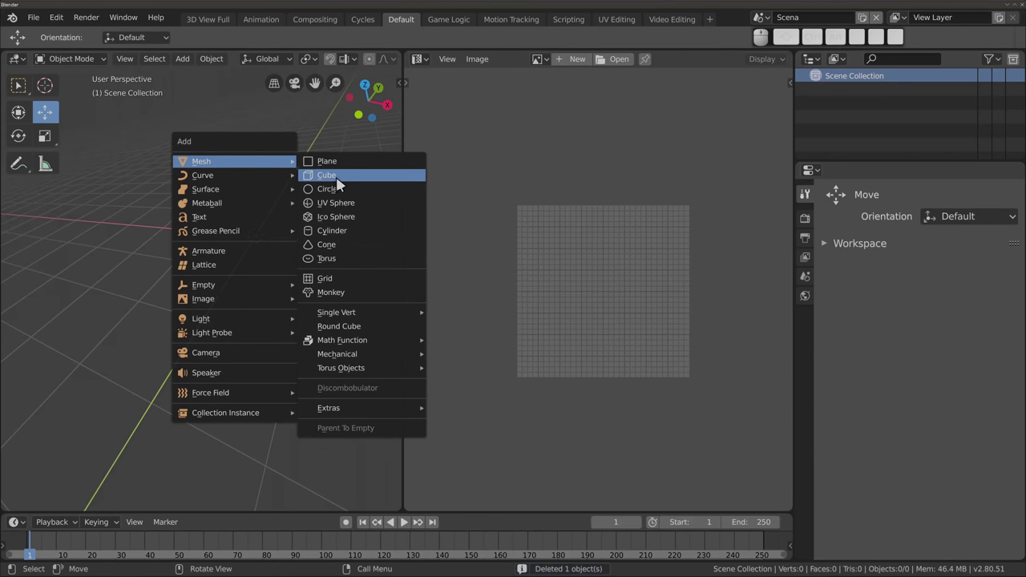
left_click(349, 178)
mouse_move(232, 279)
middle_mouse_down()
mouse_move(222, 248)
mouse_move(332, 290)
middle_mouse_up()
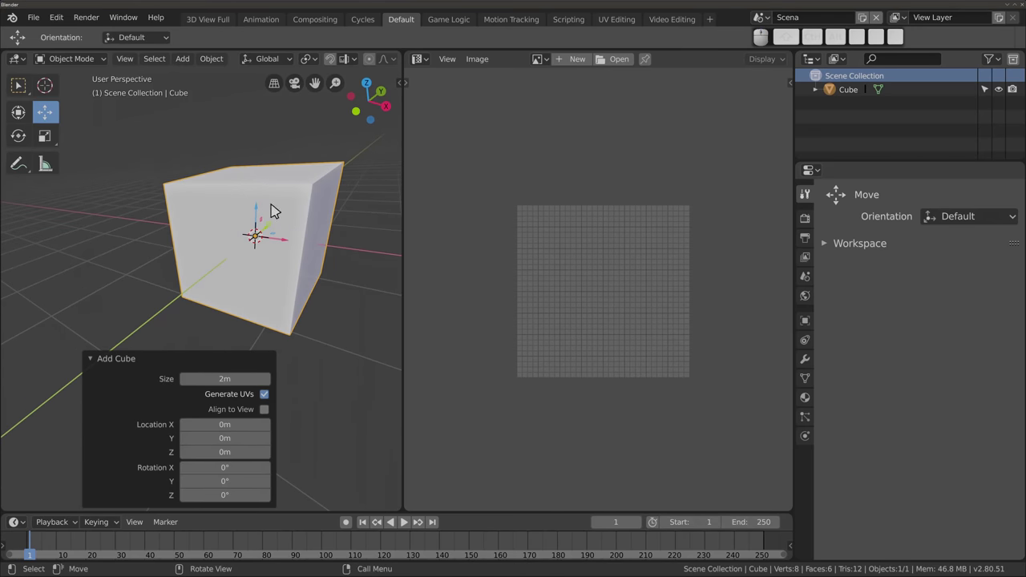
View the cube's UV layout in Edit Mode, then delete the cube
key("Tab")
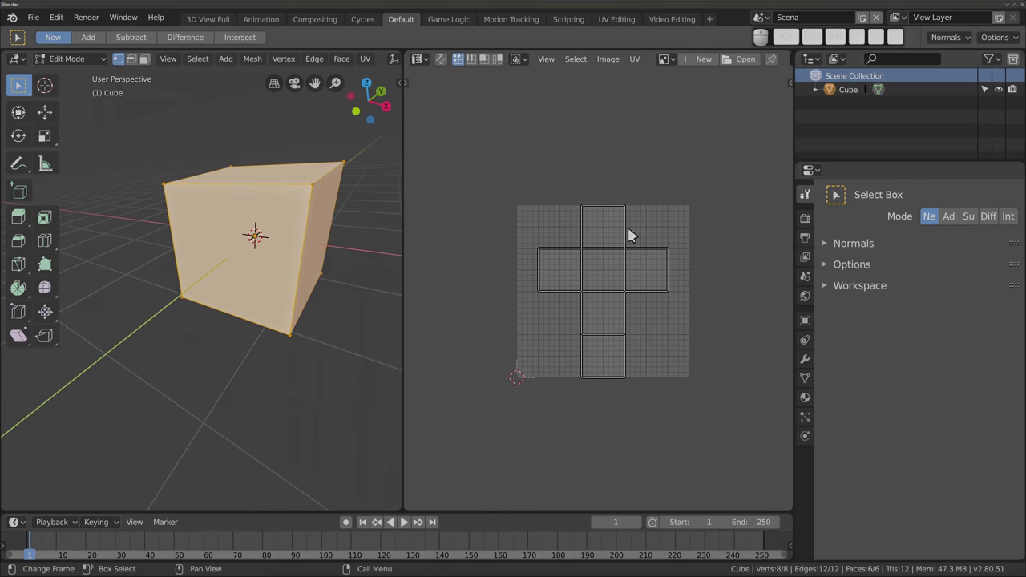
key("Tab")
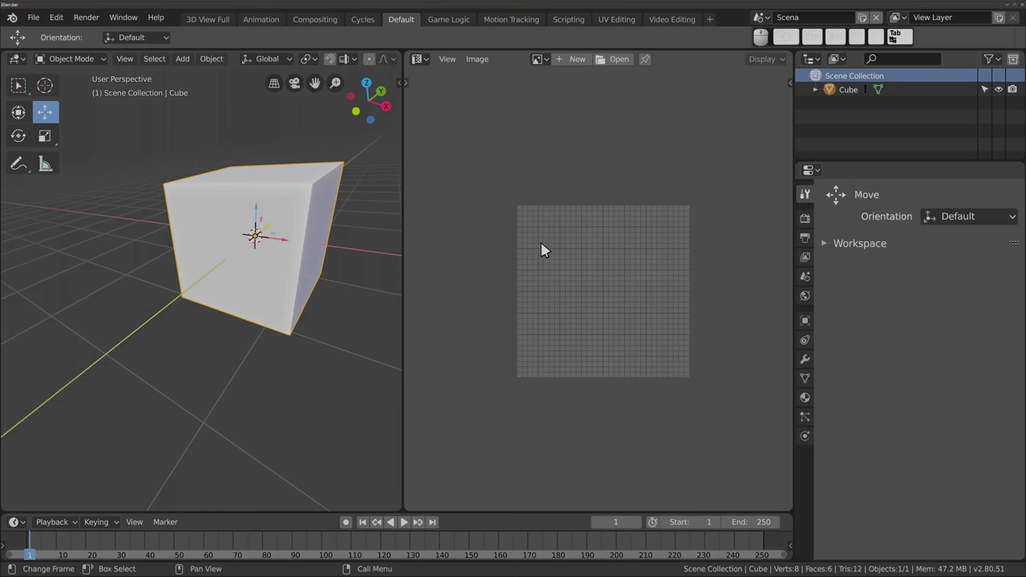
key("x")
left_click(338, 198)
Add a UV sphere, view its UV layout in Edit Mode, then delete it
key("shift+a")
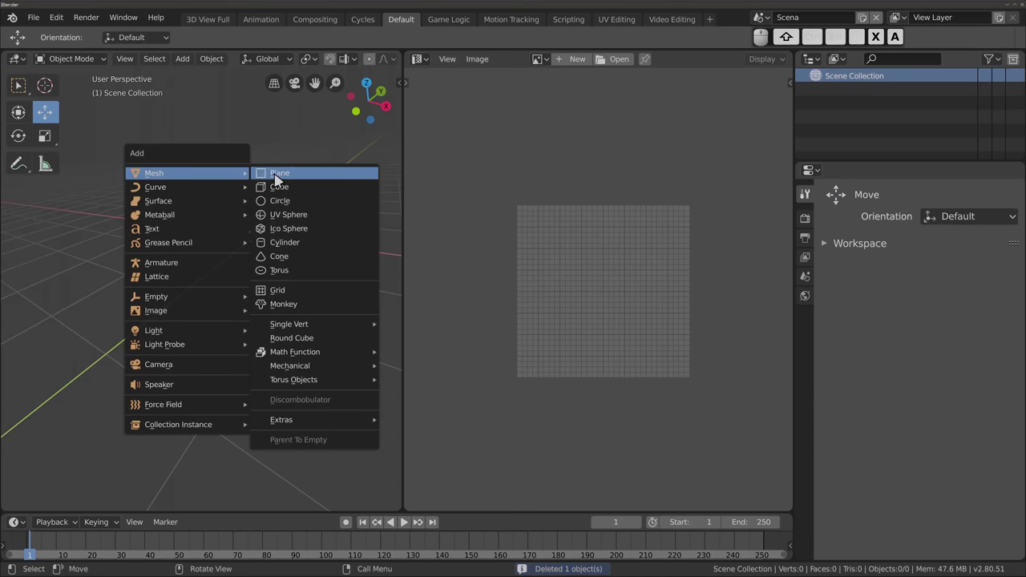
left_click(282, 215)
key("Tab")
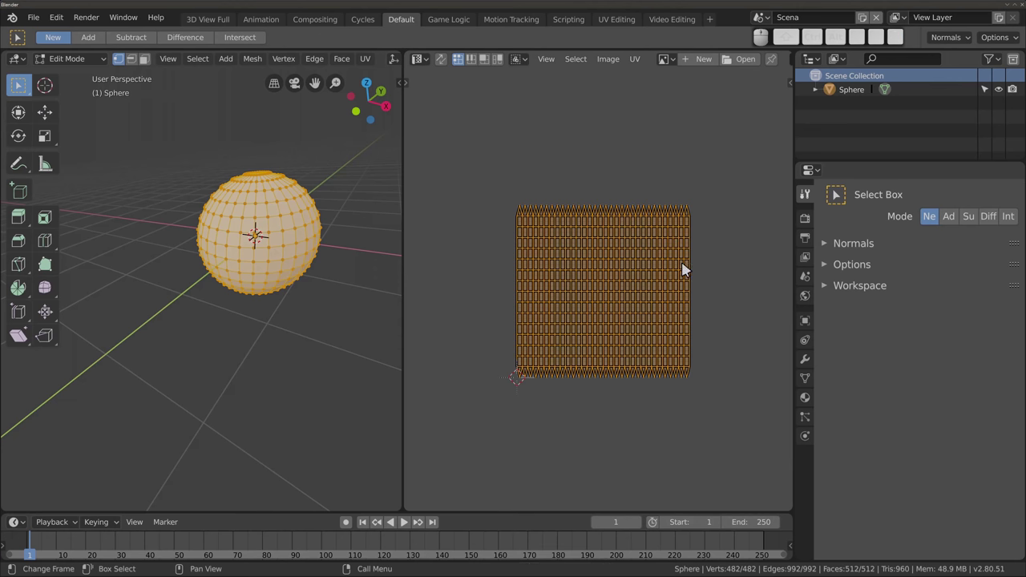
key("a")
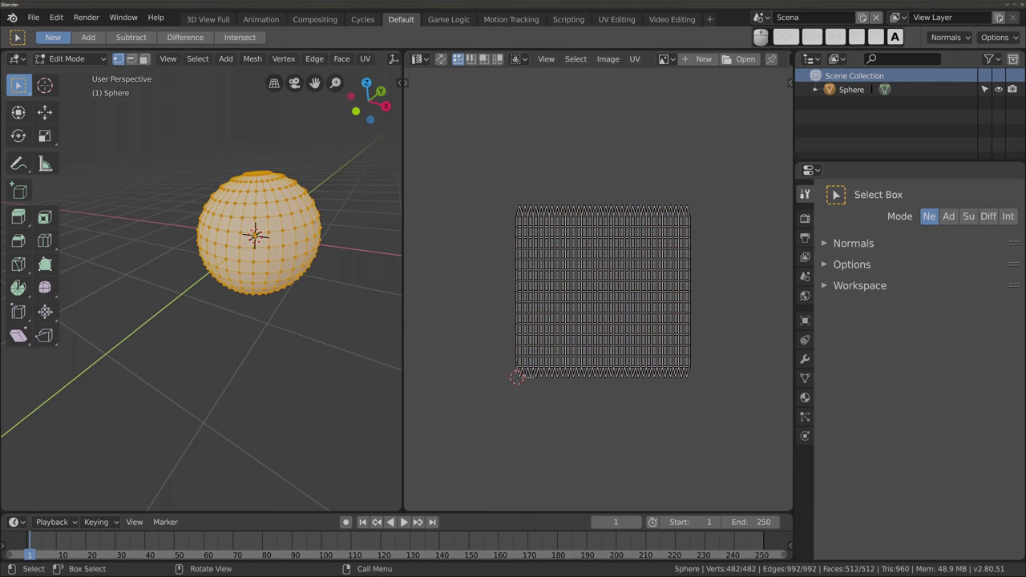
key("Tab")
key("x")
left_click(261, 202)
Add an ico sphere, inspect its UVs in Edit Mode, then delete it
key("shift+a")
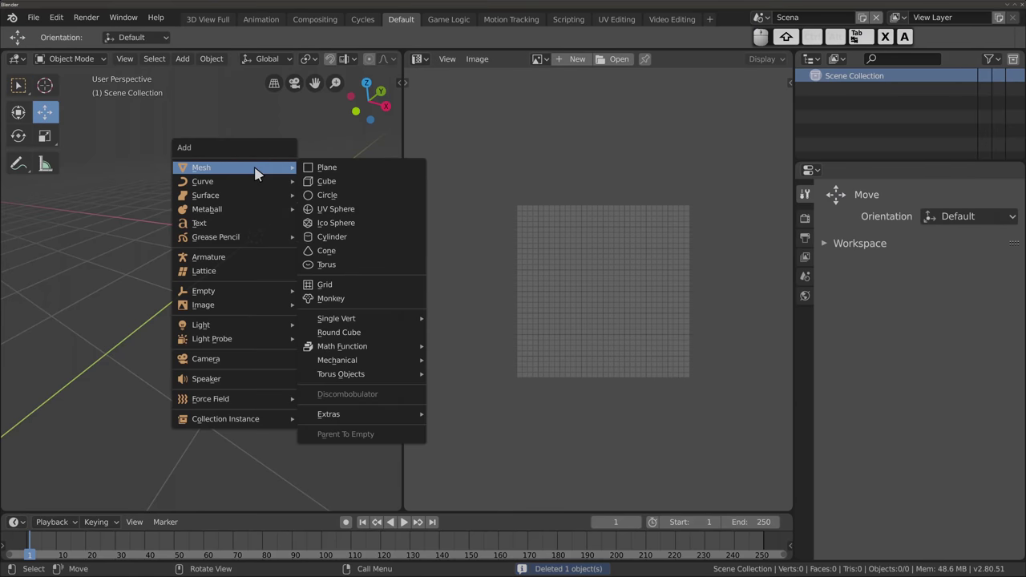
left_click(363, 223)
key("Tab")
key("a")
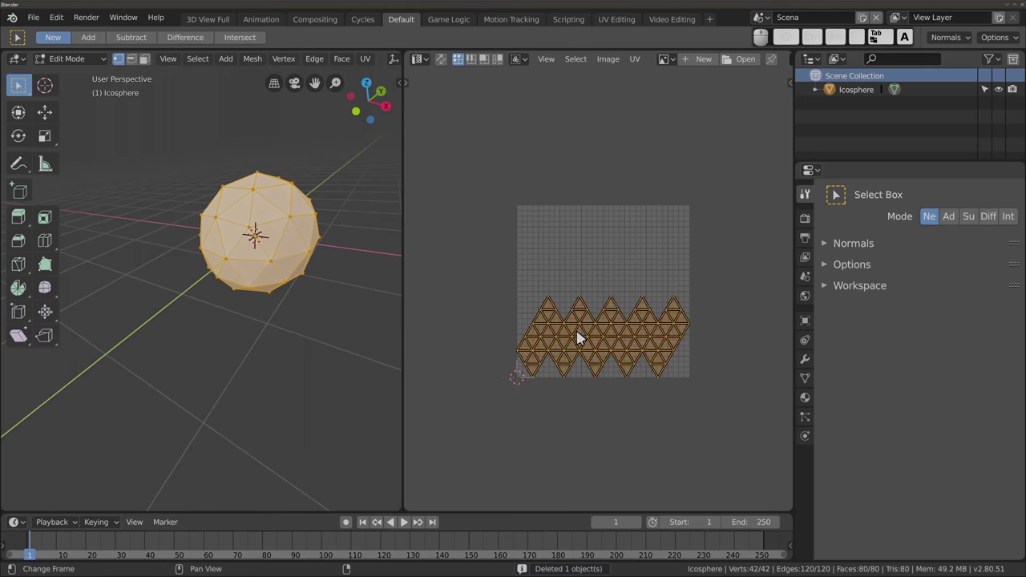
key("alt+a")
key("Tab")
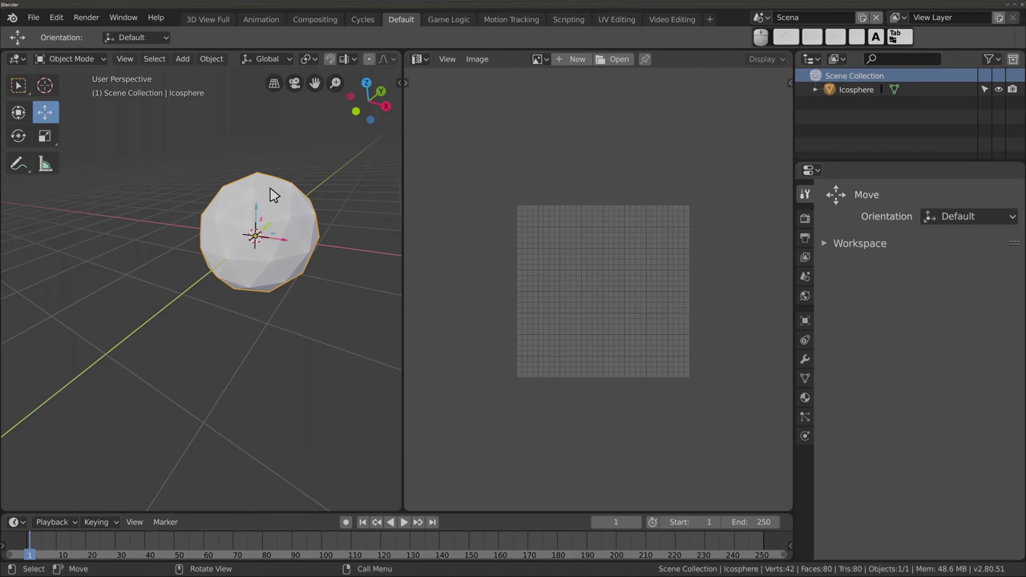
key("Delete")
Add the Suzanne monkey, view its UVs, and join the UV editor into the 3D viewport
key("shift+a")
mouse_move(182, 151)
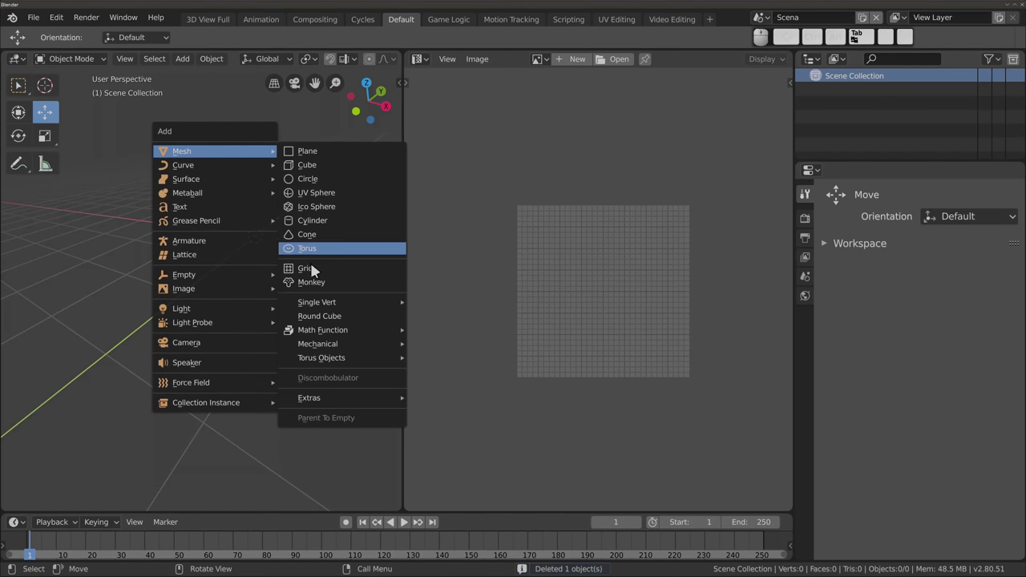
left_click(314, 282)
key("Tab")
key("a")
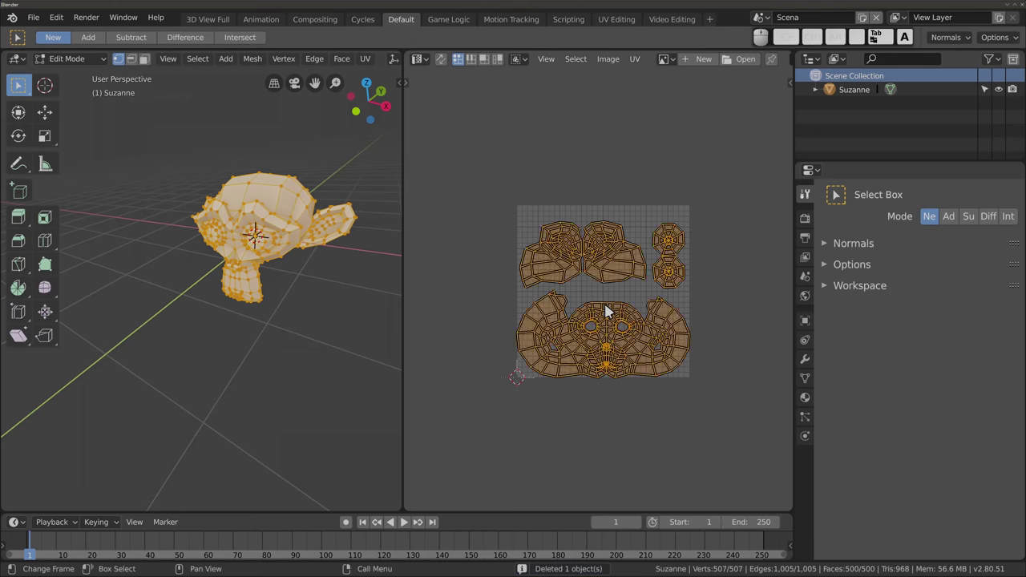
mouse_move(256, 265)
middle_mouse_down()
mouse_move(321, 266)
mouse_move(240, 346)
middle_mouse_up()
key("Tab")
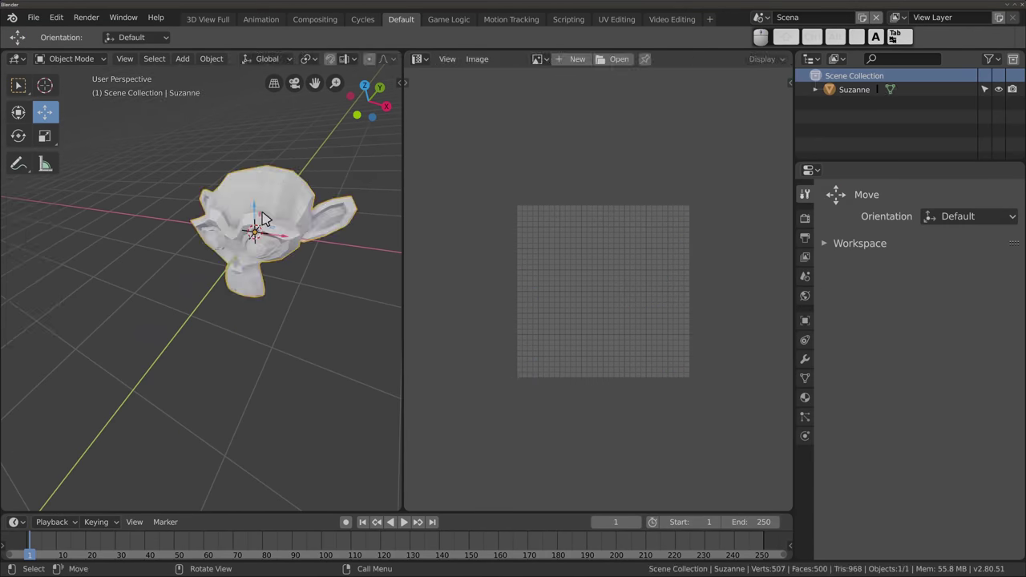
mouse_move(369, 275)
middle_mouse_down()
mouse_move(315, 283)
mouse_move(324, 319)
mouse_move(385, 270)
mouse_move(415, 229)
mouse_move(206, 191)
mouse_move(216, 206)
mouse_move(351, 243)
mouse_move(335, 267)
mouse_move(379, 243)
middle_mouse_up()
key("shift+a")
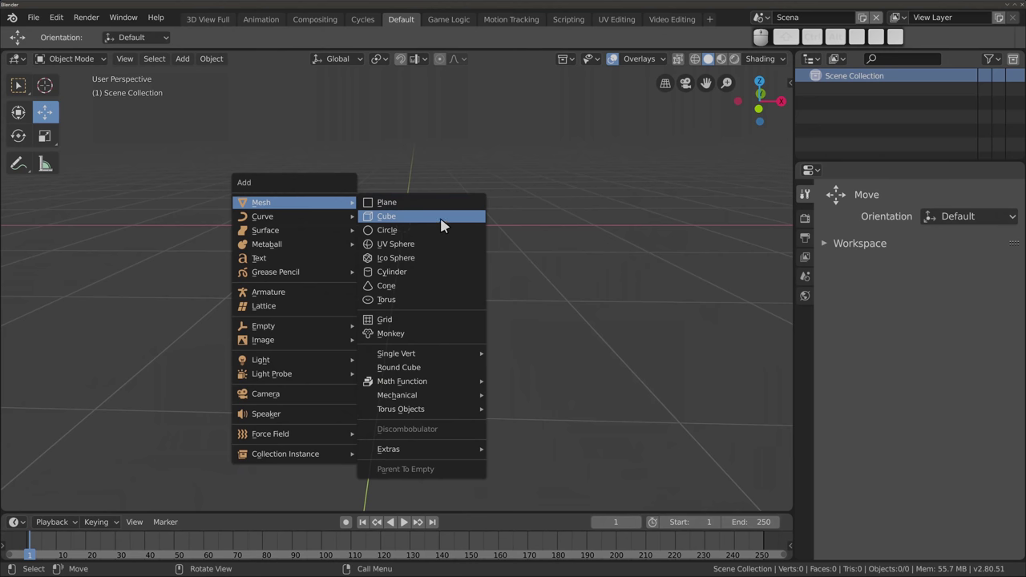
Add a default circle mesh, cancelling a trial radius change to keep 1m
left_click(423, 234)
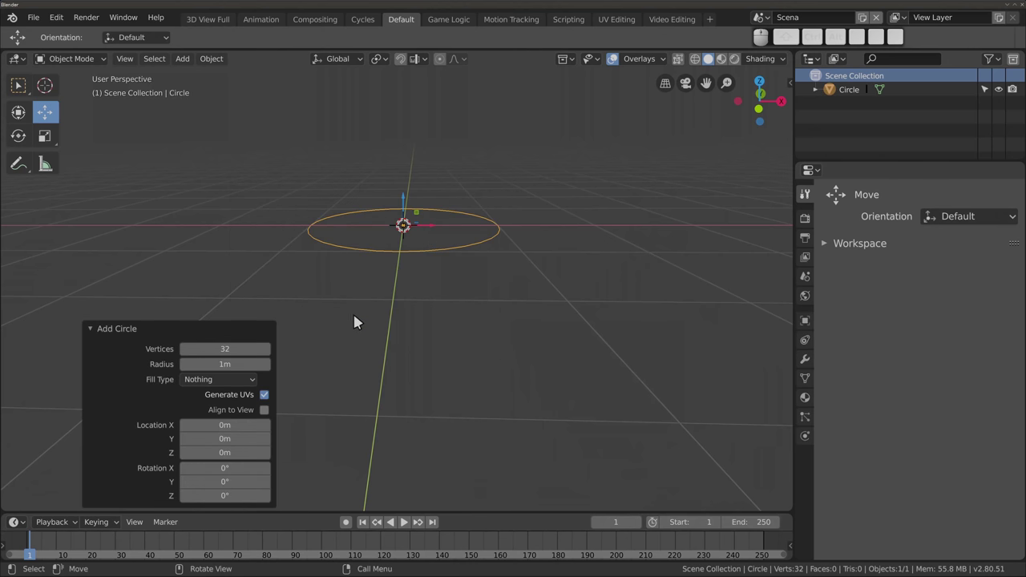
mouse_move(376, 278)
middle_mouse_down()
mouse_move(402, 197)
mouse_move(359, 264)
middle_mouse_up()
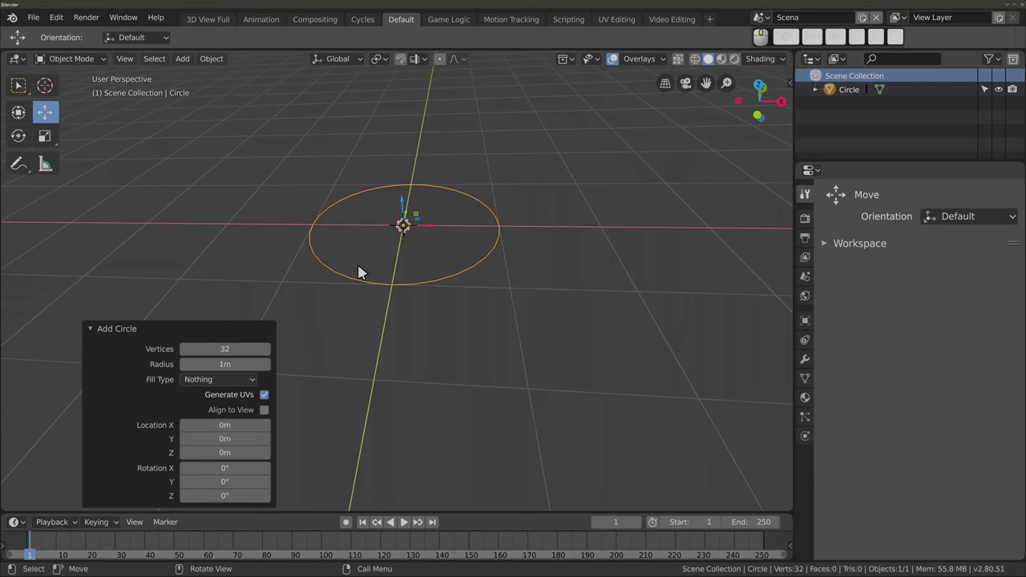
left_click_drag(227, 364, 233, 364)
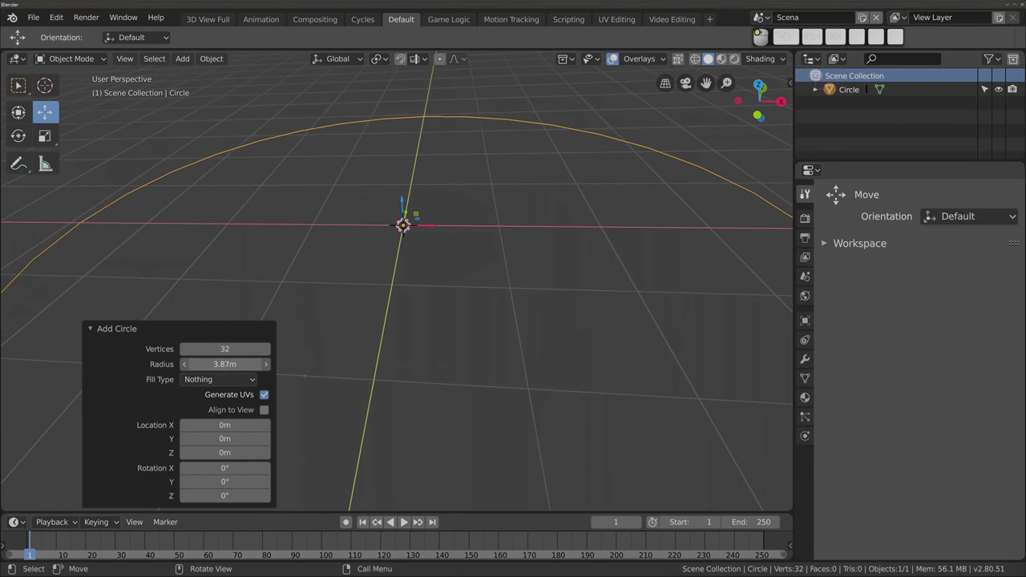
key("Escape")
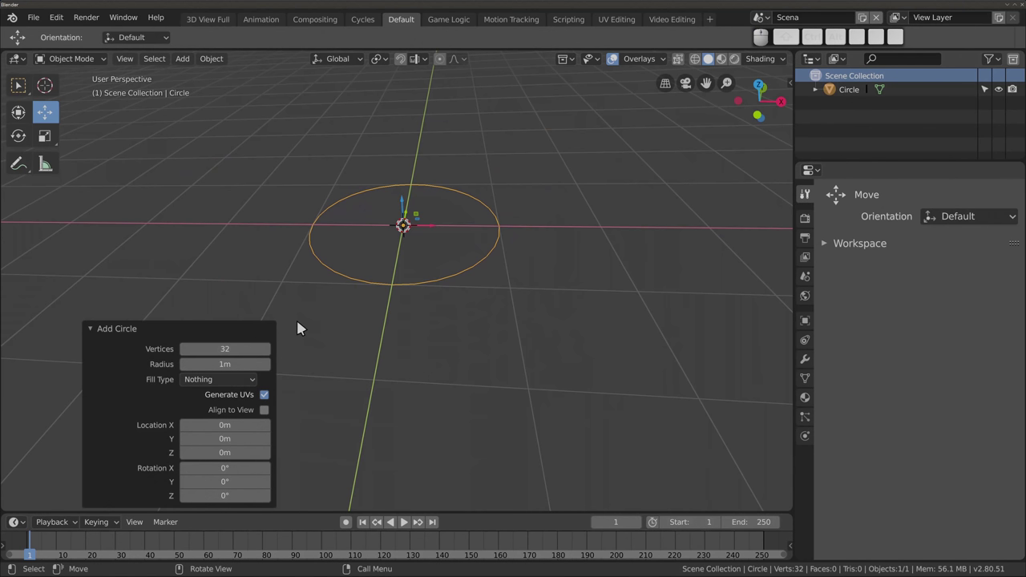
Inspect the circle's 32 vertices in Edit Mode, then return to Object Mode
key("Tab")
mouse_move(376, 273)
middle_mouse_down()
mouse_move(383, 245)
mouse_move(375, 277)
middle_mouse_up()
scroll(395, 205, "up", 2)
middle_click_drag(395, 202, 469, 210, "shift")
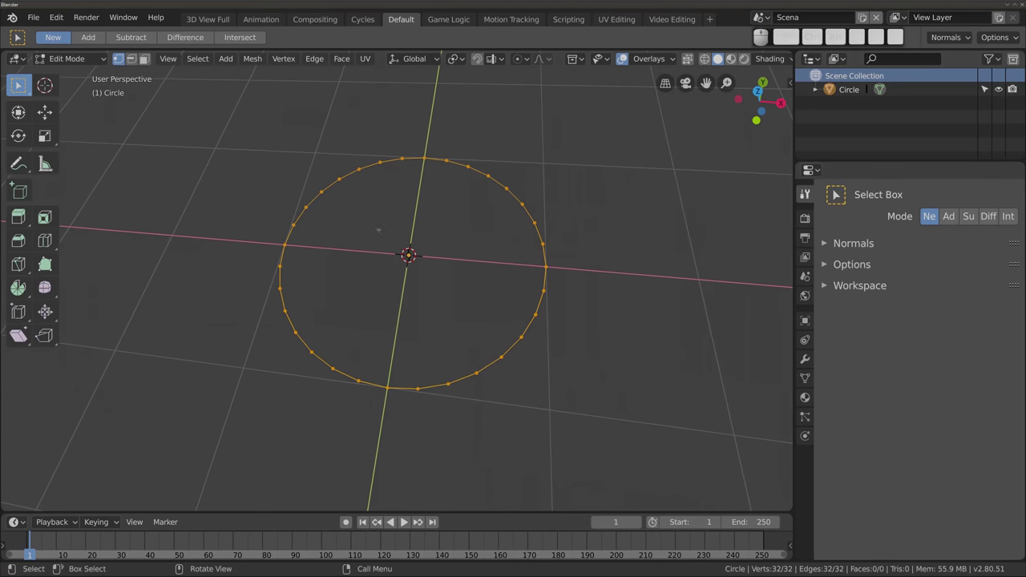
key("Tab")
Reselect and delete the circle, then bring up the Add Mesh list again
left_click(377, 229)
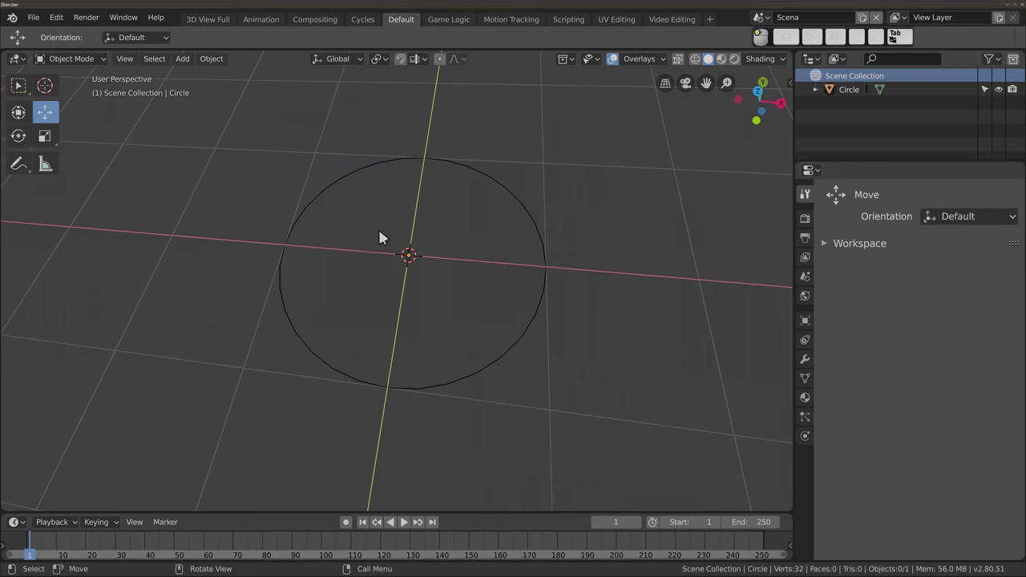
left_click(353, 178)
key("x")
left_click(355, 176)
key("shift+a")
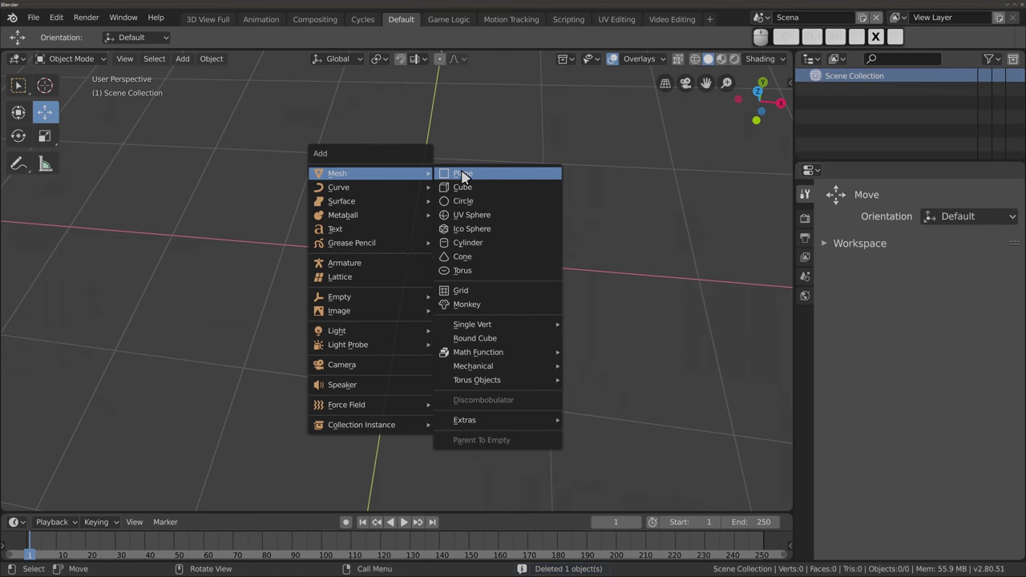
Add a circle, set its vertex count to 4, then step it up to 8 to form an octagon
left_click(463, 200)
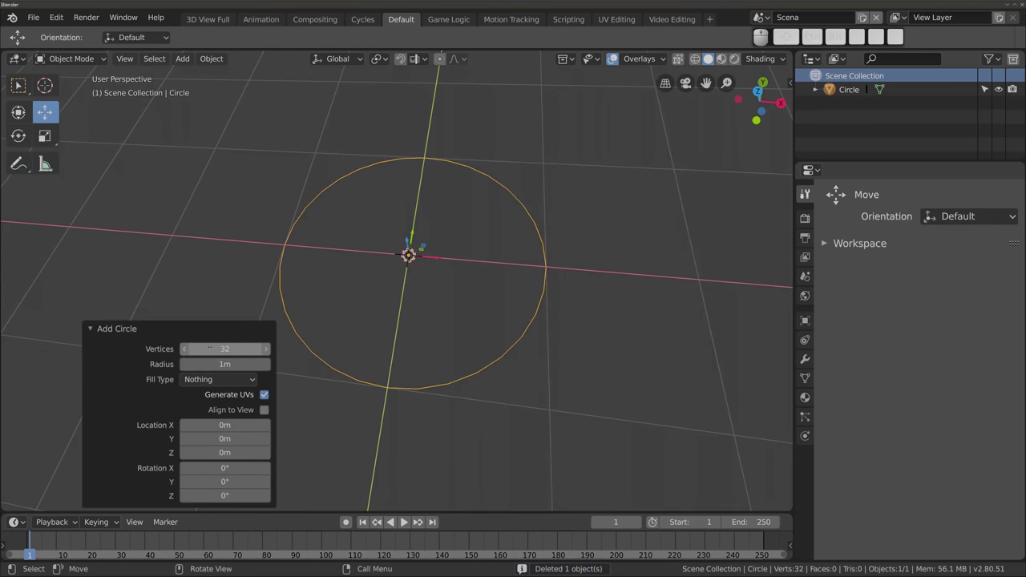
left_click(224, 349)
type("4")
key("Return")
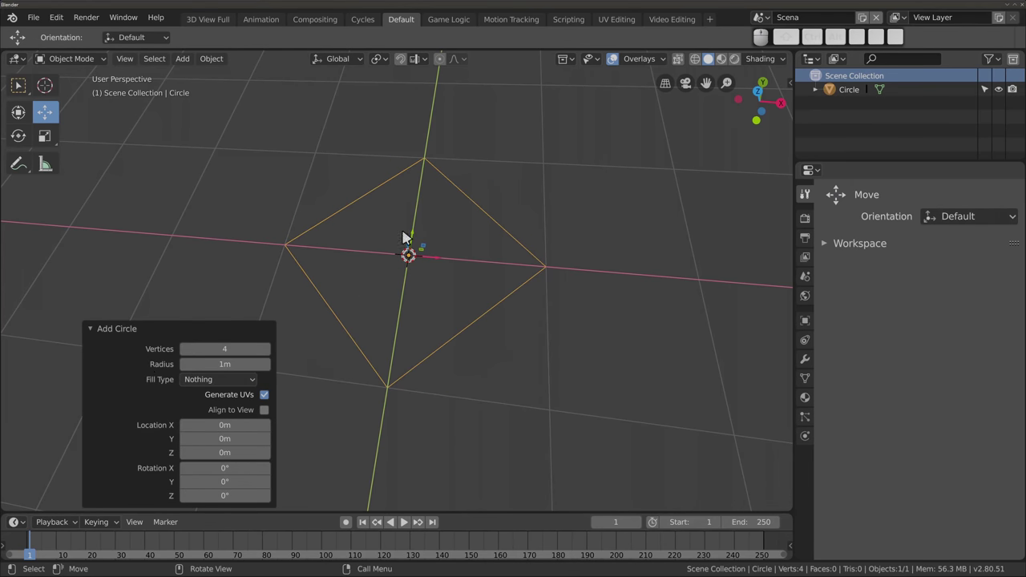
left_click(267, 351)
left_click(267, 351)
left_click(267, 351)
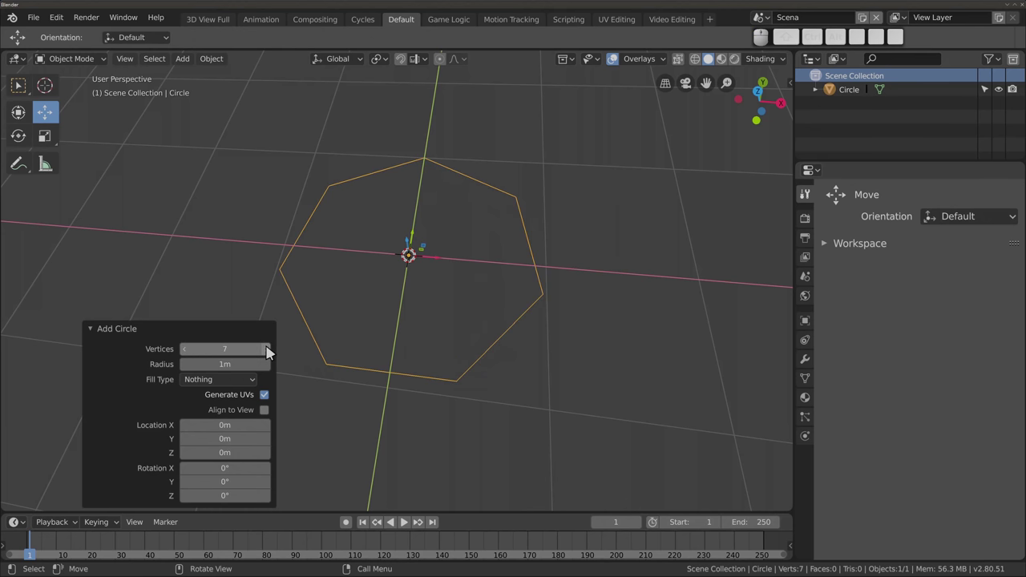
left_click(267, 350)
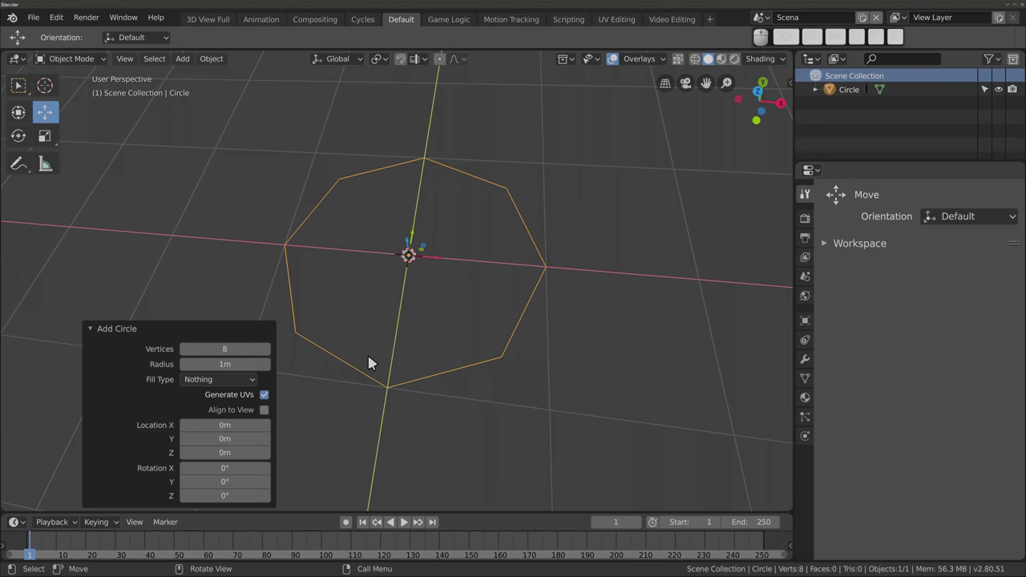
mouse_move(377, 273)
middle_mouse_down()
mouse_move(407, 238)
mouse_move(413, 213)
mouse_move(415, 252)
mouse_move(416, 225)
mouse_move(391, 267)
middle_mouse_up()
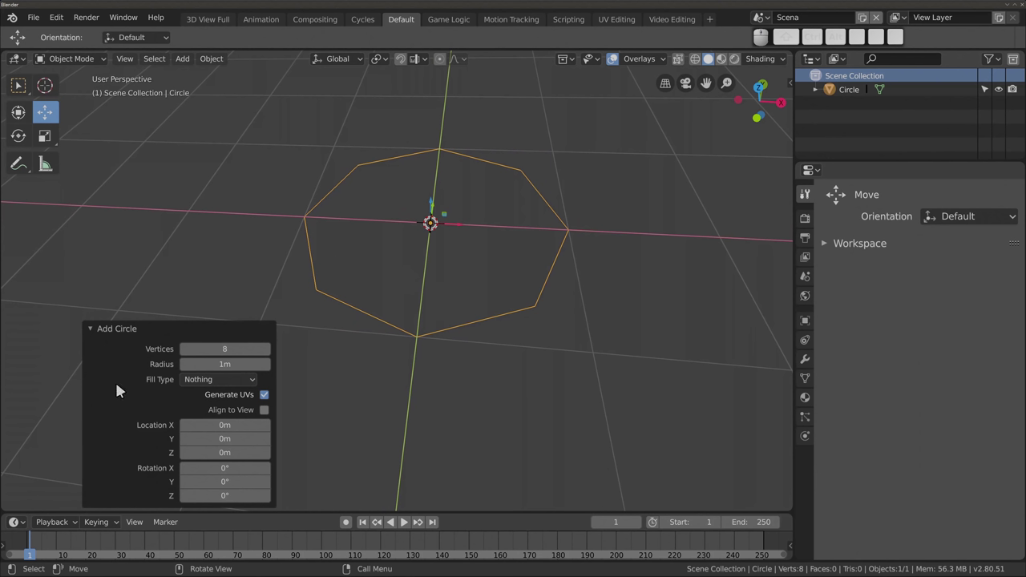
mouse_move(436, 186)
middle_mouse_down()
mouse_move(435, 295)
mouse_move(373, 241)
mouse_move(288, 313)
middle_mouse_up()
Try an Ngon fill, then set the circle's fill to Triangle Fan and inspect it in Edit Mode
left_click(218, 379)
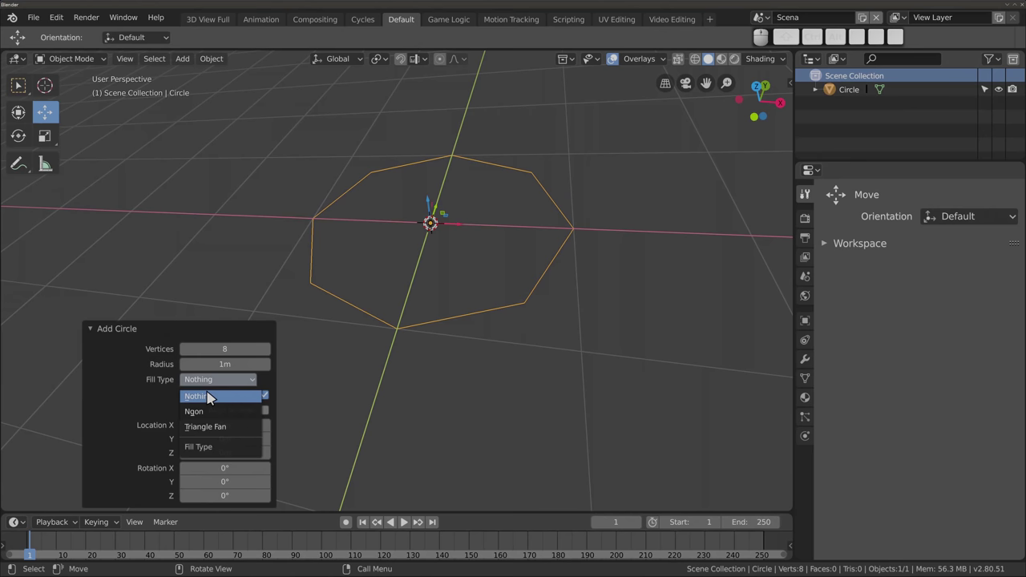
left_click(213, 412)
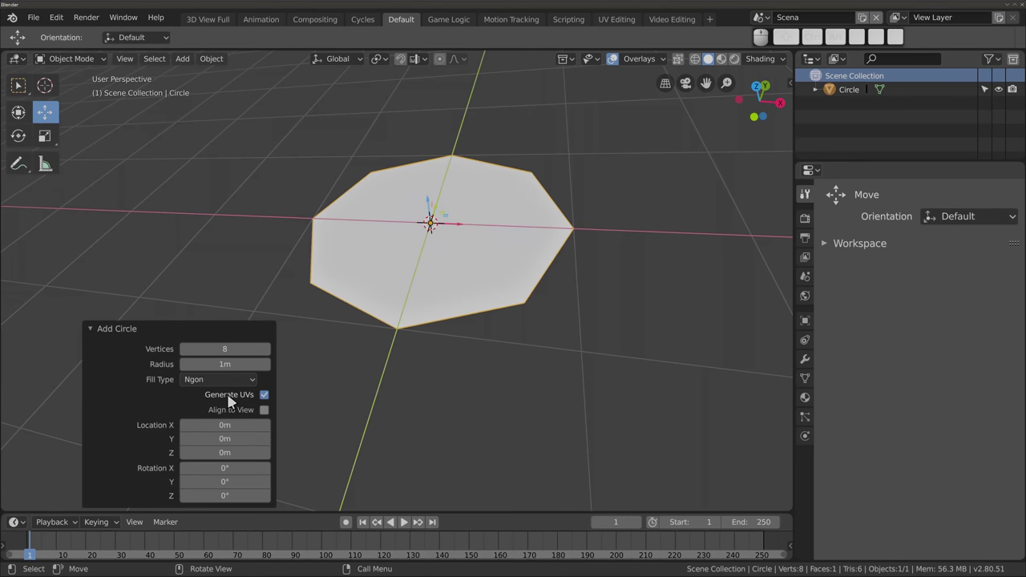
mouse_move(419, 201)
middle_mouse_down()
mouse_move(430, 207)
mouse_move(380, 284)
mouse_move(382, 183)
mouse_move(374, 333)
middle_mouse_up()
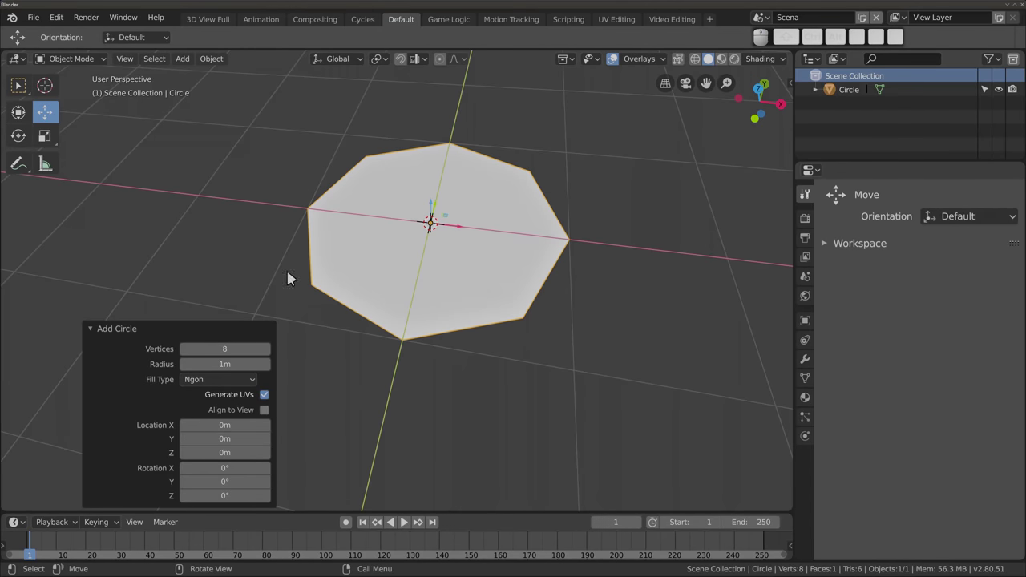
left_click(224, 382)
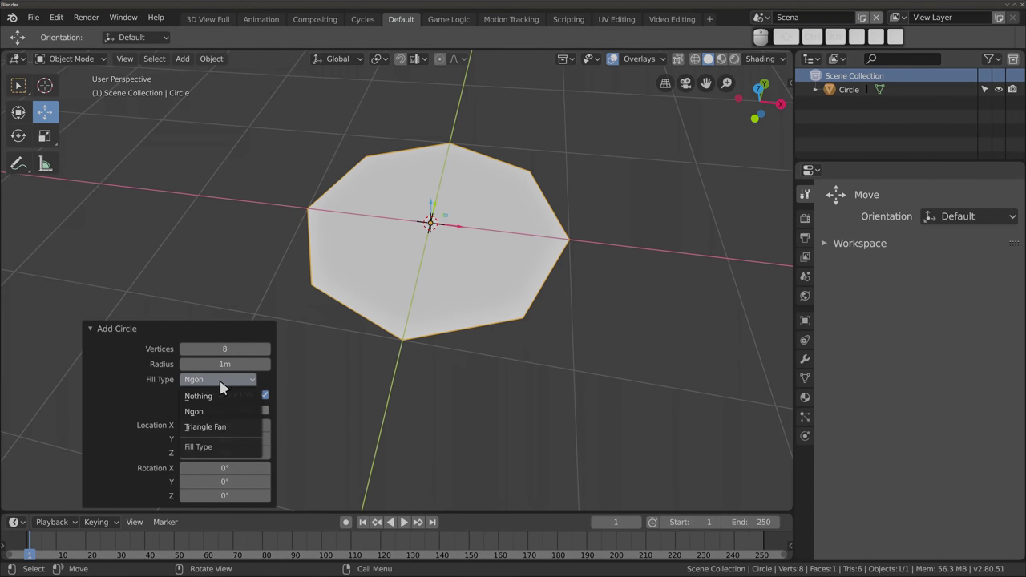
left_click(241, 427)
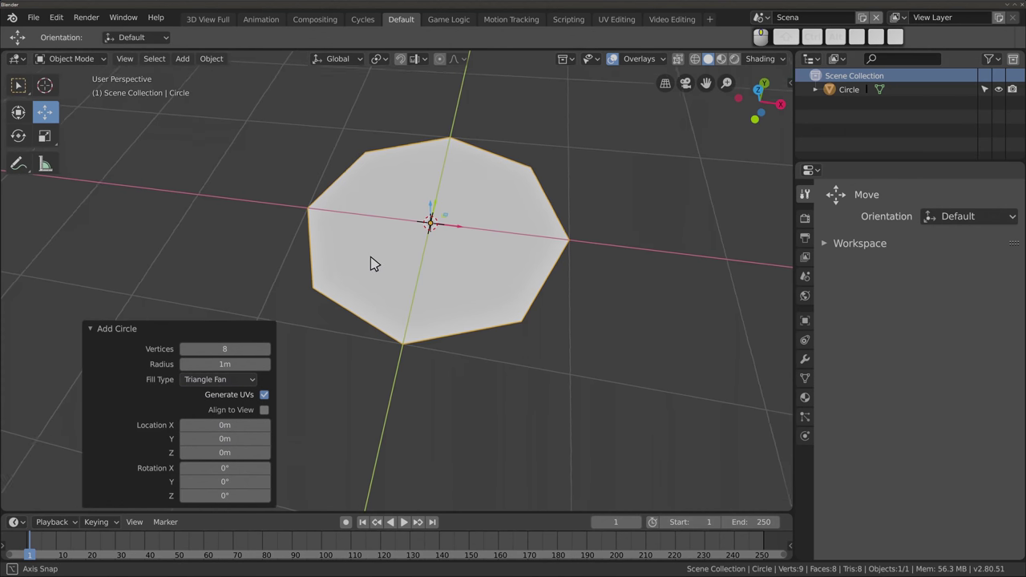
middle_click_drag(371, 265, 366, 248)
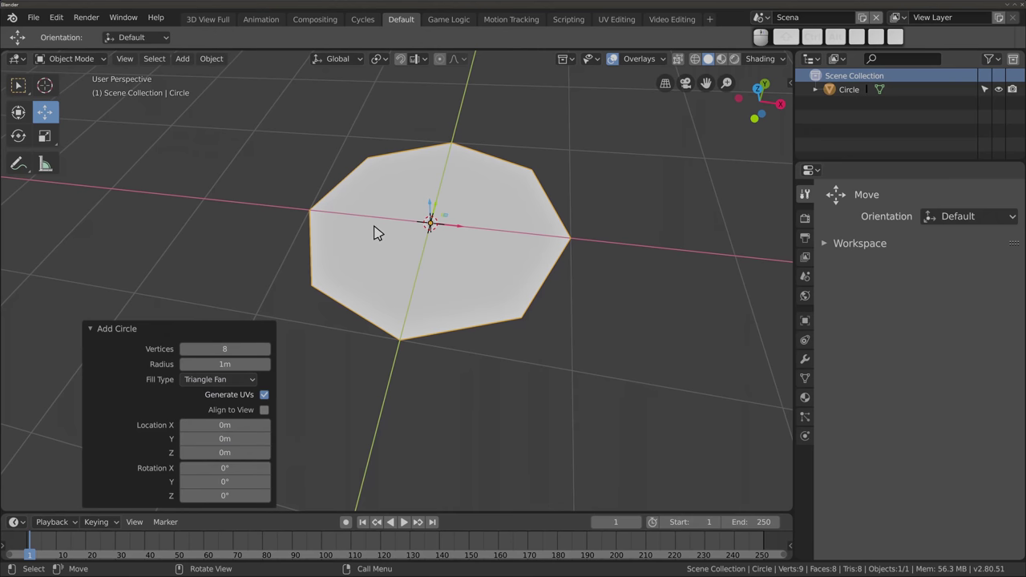
key("Tab")
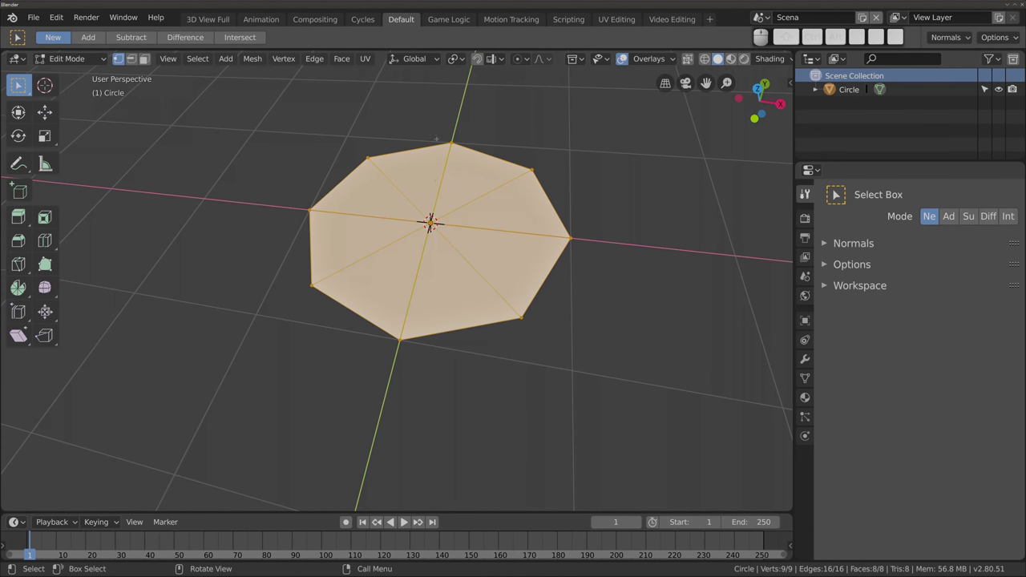
key("Tab")
middle_click_drag(393, 255, 430, 221)
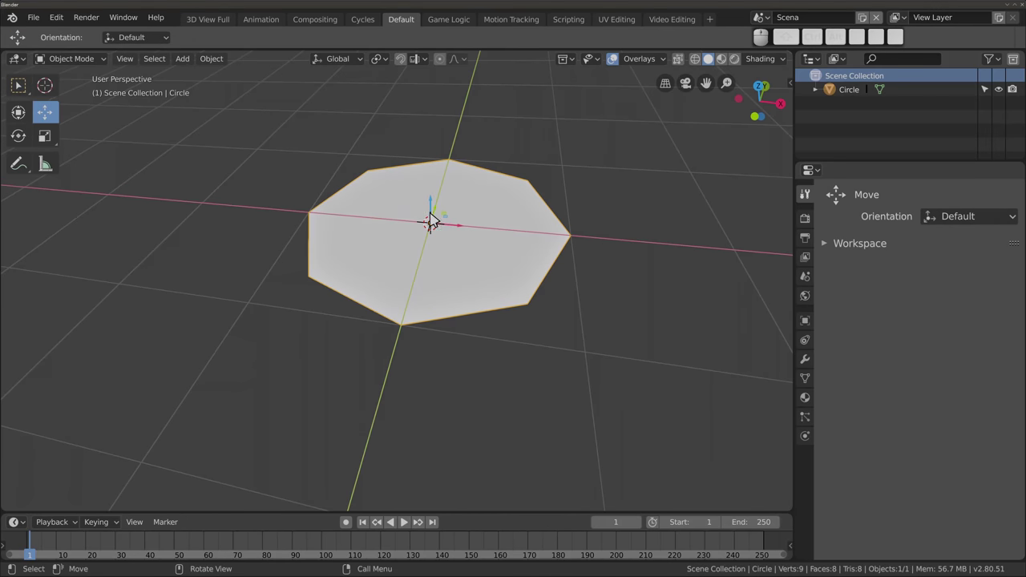
Enable the wireframe overlay, set its threshold to 0.574, and orbit around the circle
left_click(636, 64)
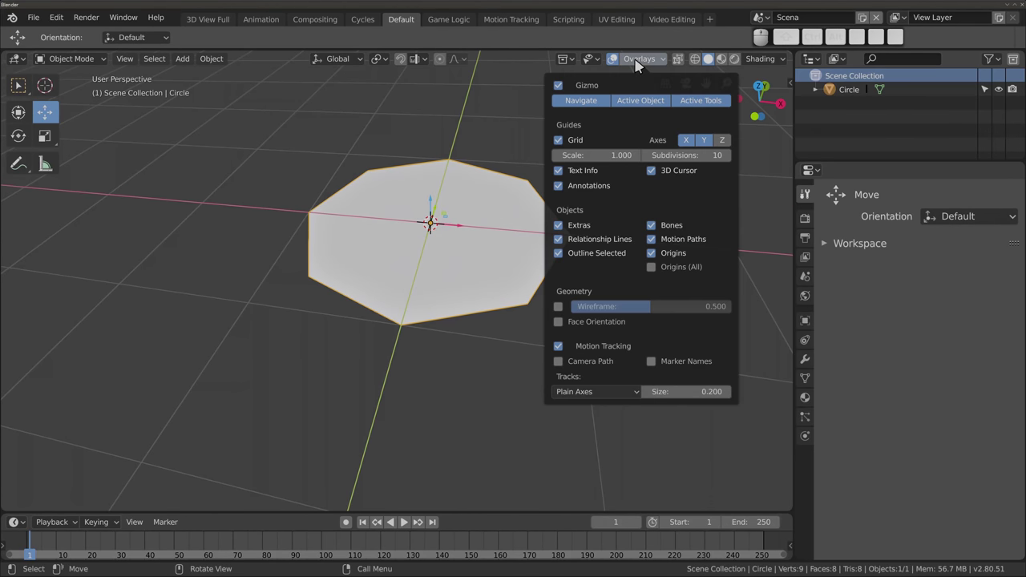
left_click(559, 307)
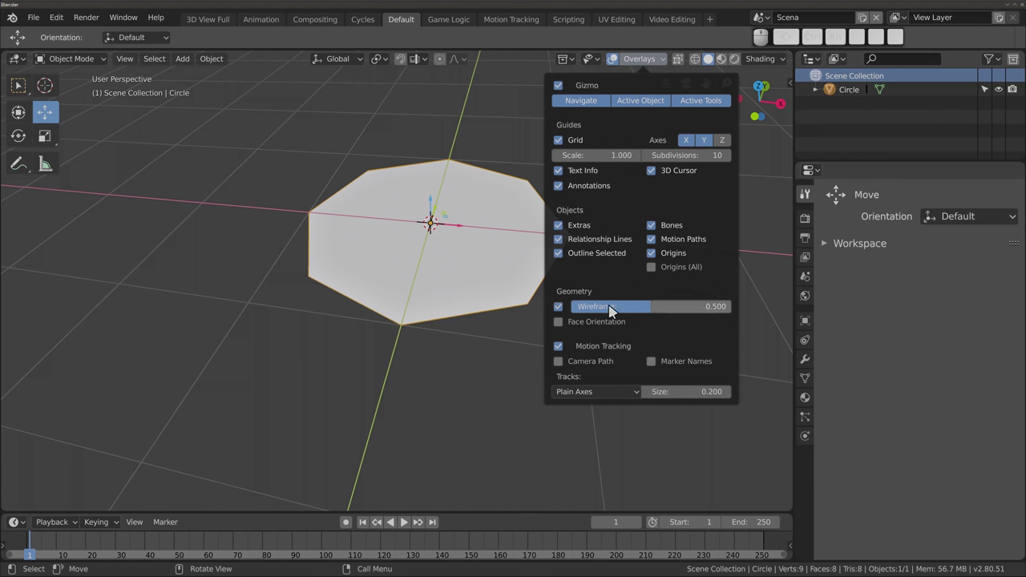
left_click_drag(646, 312, 730, 306)
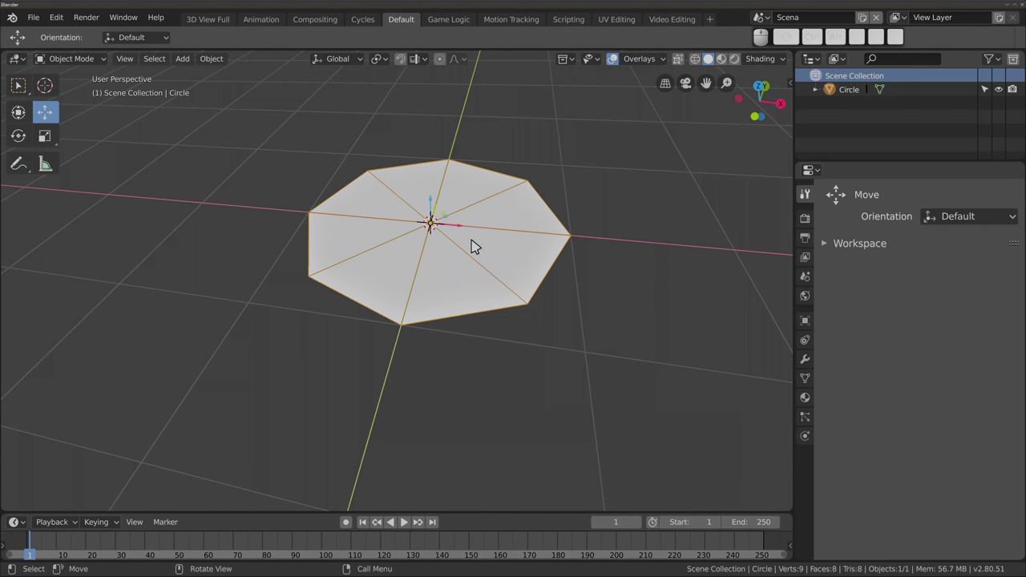
mouse_move(377, 227)
middle_mouse_down()
mouse_move(355, 305)
mouse_move(383, 229)
mouse_move(364, 205)
middle_mouse_up()
mouse_move(426, 247)
middle_mouse_down()
mouse_move(417, 273)
mouse_move(430, 224)
middle_mouse_up()
Replace the circle with a new 66-vertex circle at the origin
key("Delete")
key("shift+a")
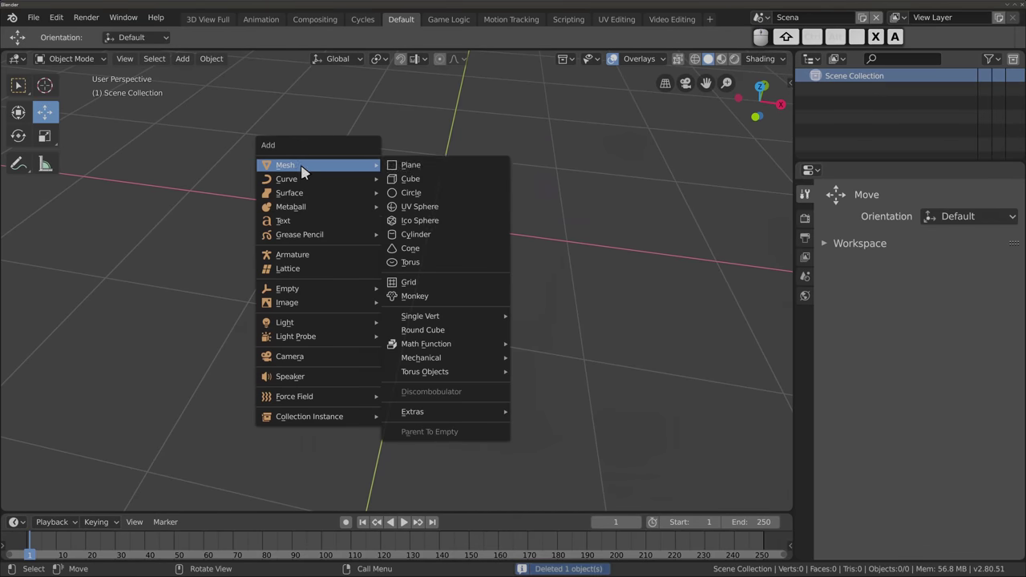
left_click(419, 192)
left_click_drag(224, 349, 273, 349)
mouse_move(417, 264)
middle_mouse_down()
mouse_move(401, 301)
mouse_move(401, 273)
middle_mouse_up()
Lift the circle's centre vertex 0.826 m up in Z to form a cone
key("Tab")
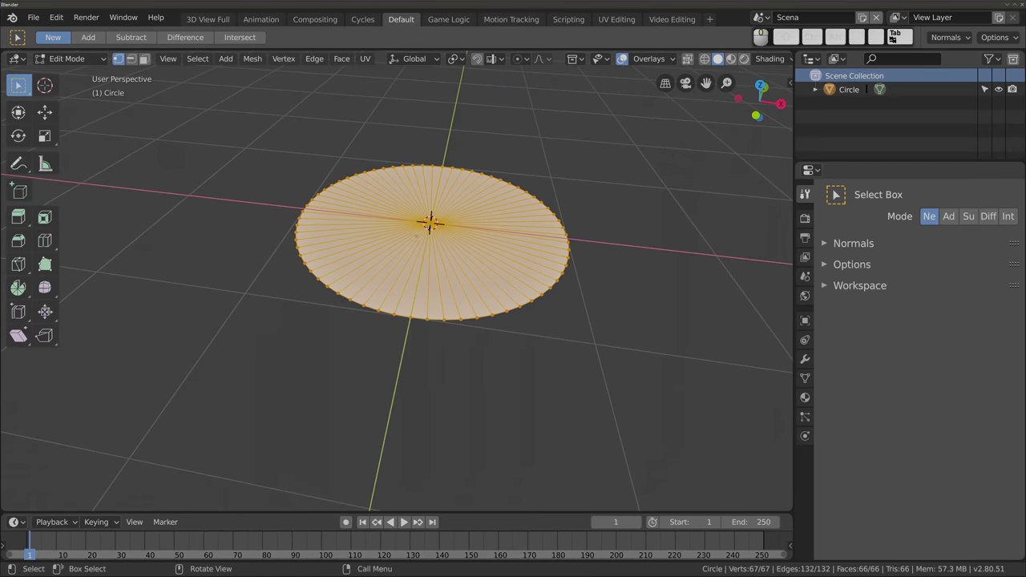
left_click(430, 223)
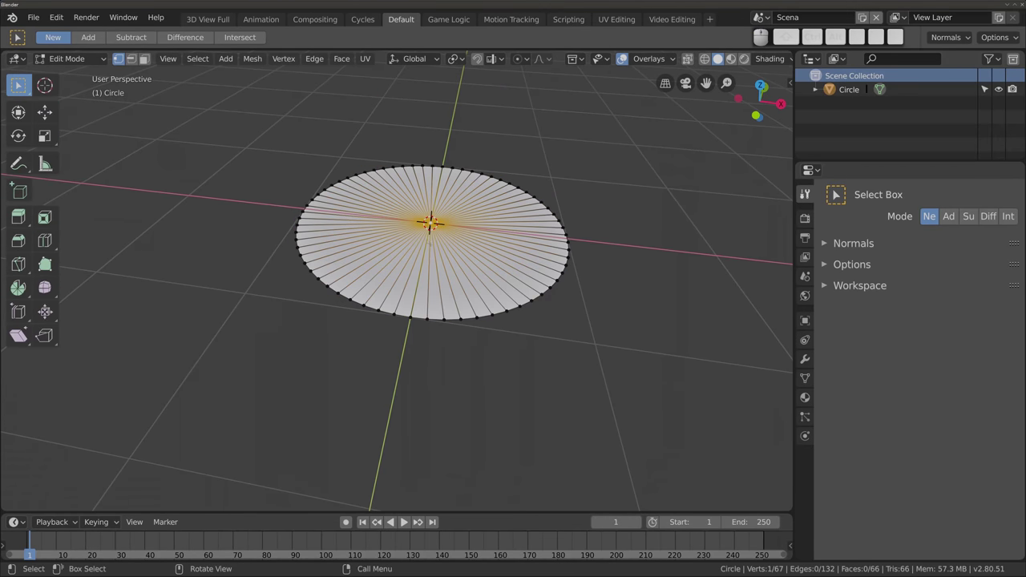
left_click(46, 113)
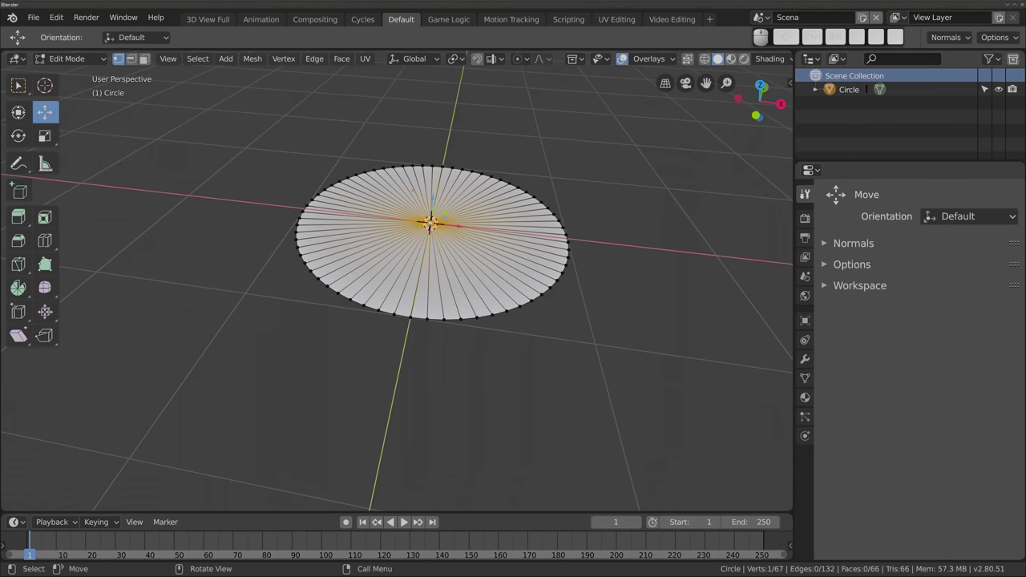
left_click_drag(431, 201, 441, 88)
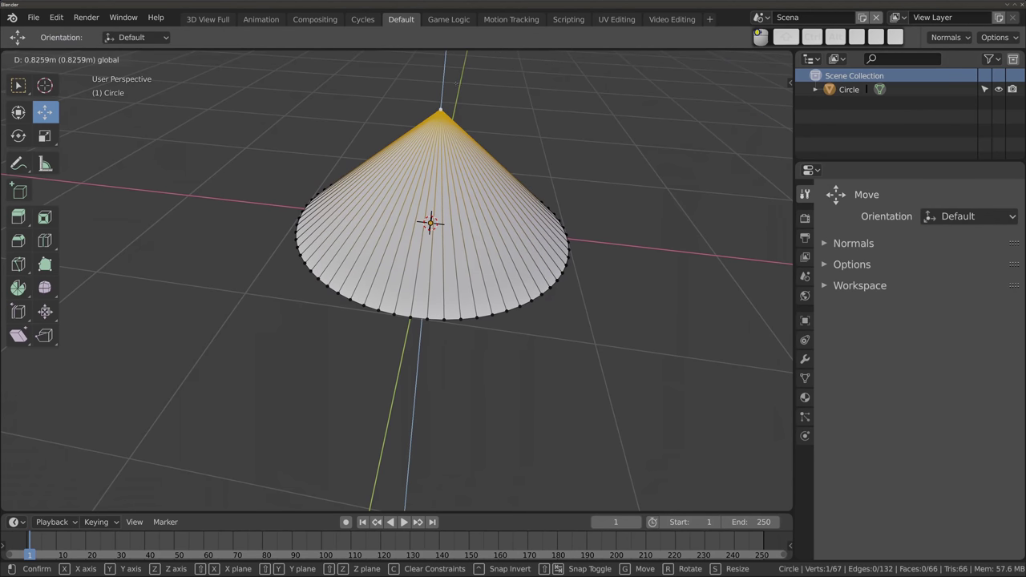
middle_click_drag(481, 241, 464, 232)
key("Tab")
mouse_move(377, 199)
middle_mouse_down()
mouse_move(413, 216)
mouse_move(399, 275)
mouse_move(405, 73)
mouse_move(380, 197)
mouse_move(470, 215)
middle_mouse_up()
Delete the cone and add a UV sphere, inspecting it closely from the side and top
key("x")
left_click(481, 222)
middle_click_drag(390, 238, 321, 221)
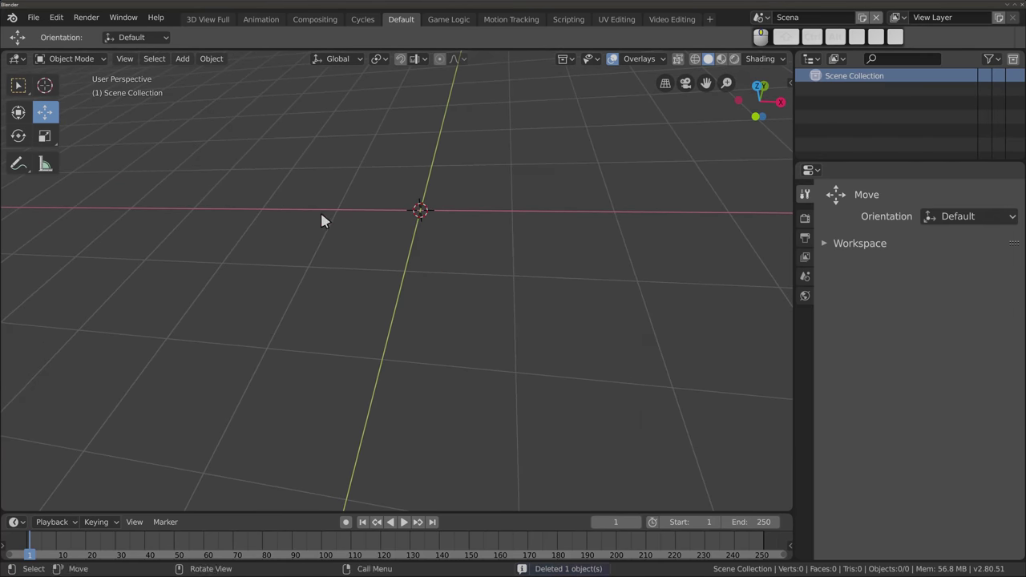
key("shift+a")
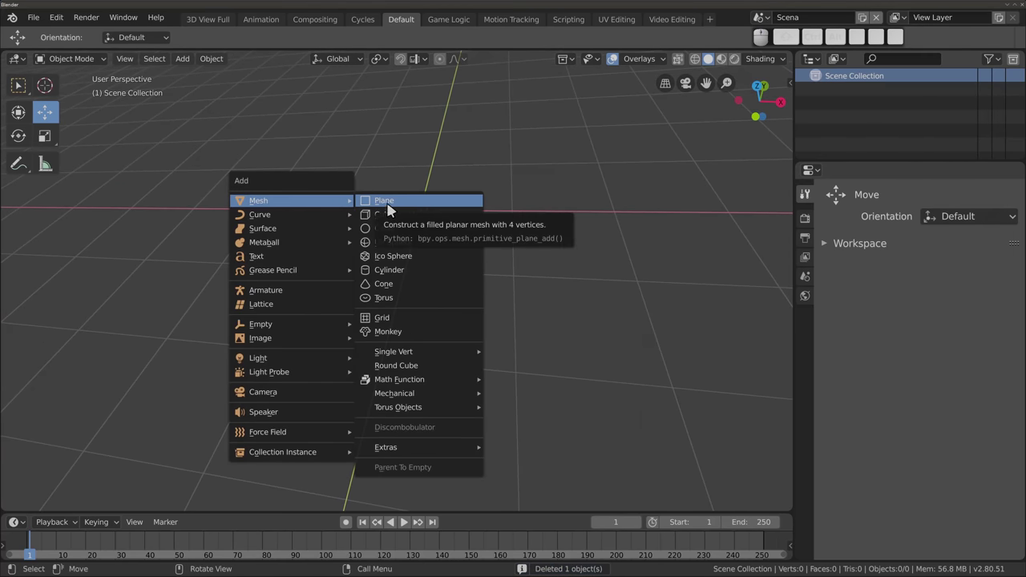
left_click(432, 249)
mouse_move(431, 249)
middle_mouse_down()
mouse_move(324, 154)
mouse_move(331, 126)
mouse_move(477, 287)
mouse_move(370, 355)
mouse_move(435, 442)
mouse_move(483, 268)
mouse_move(472, 314)
middle_mouse_up()
mouse_move(422, 210)
middle_mouse_down()
mouse_move(446, 242)
mouse_move(456, 234)
middle_mouse_up()
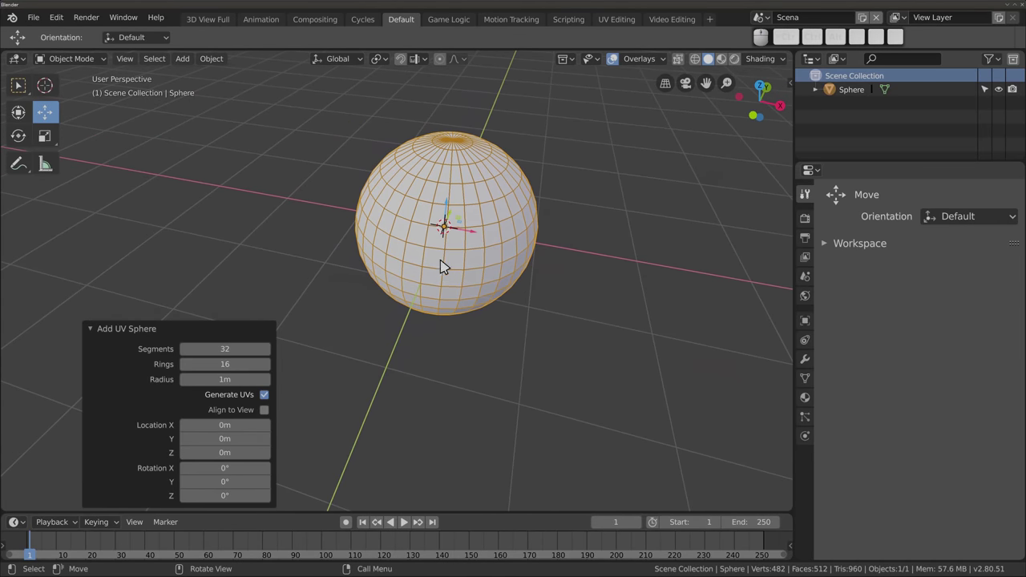
middle_click_drag(460, 172, 459, 210)
scroll(460, 210, "up", 3)
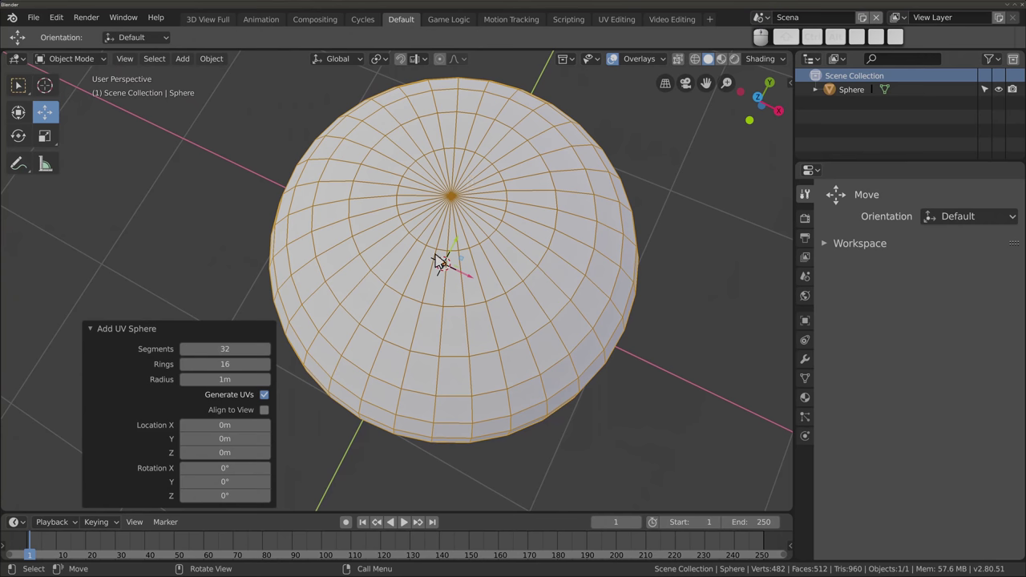
middle_click_drag(440, 263, 435, 188)
scroll(456, 156, "down", 1)
scroll(433, 298, "down", 2)
mouse_move(432, 298)
middle_mouse_down()
mouse_move(426, 238)
mouse_move(423, 332)
middle_mouse_up()
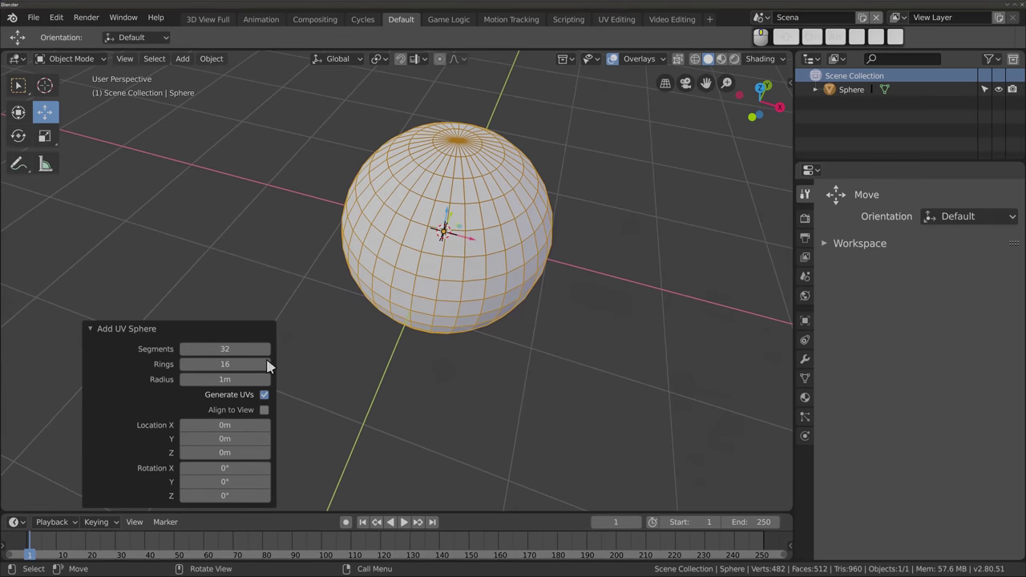
Drop the sphere to 16 segments, then reduce rings and segments down to 3
left_click(228, 349)
type("16")
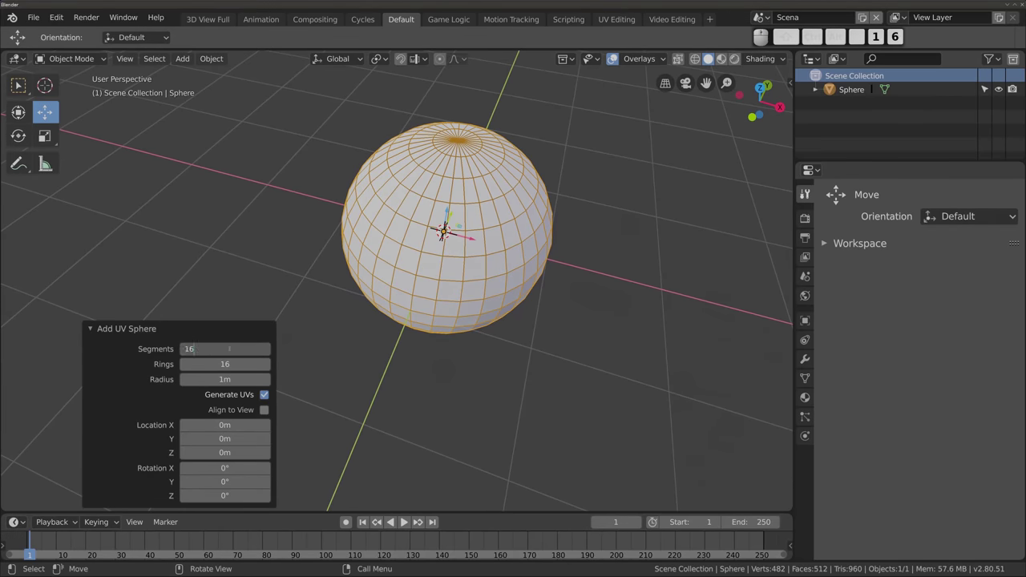
key("Return")
mouse_move(380, 330)
middle_mouse_down()
mouse_move(361, 243)
mouse_move(352, 303)
mouse_move(355, 326)
mouse_move(364, 321)
middle_mouse_up()
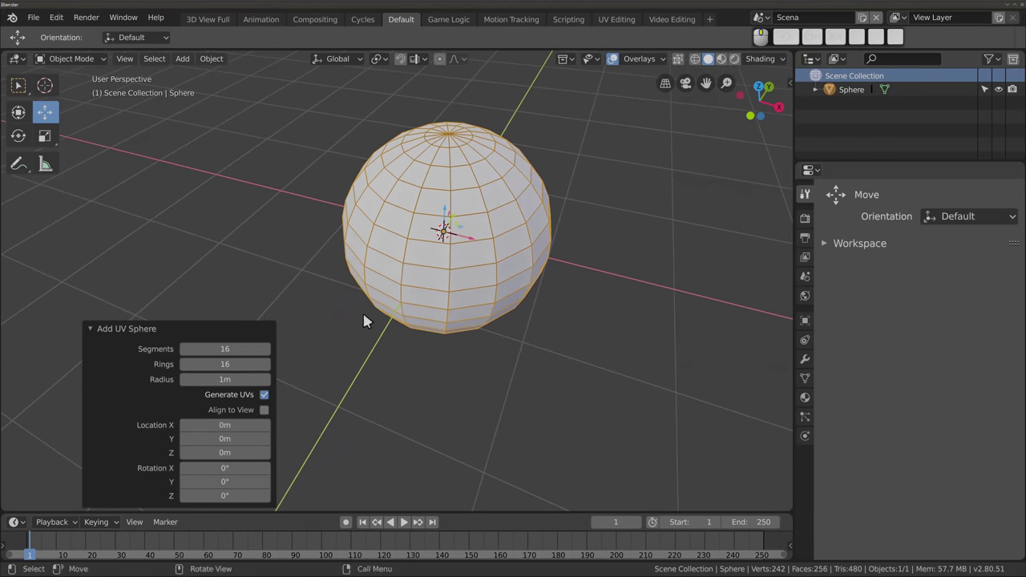
left_click(226, 364)
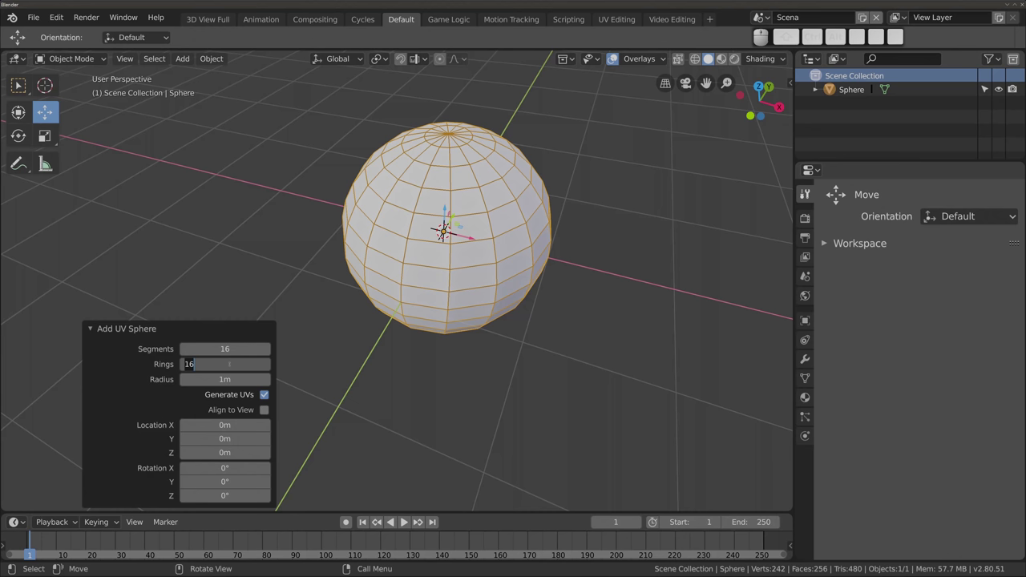
type("5")
key("Return")
mouse_move(357, 305)
middle_mouse_down()
mouse_move(403, 229)
mouse_move(415, 137)
mouse_move(393, 297)
middle_mouse_up()
mouse_move(225, 349)
left_mouse_down()
mouse_move(185, 349)
mouse_move(201, 364)
left_mouse_up()
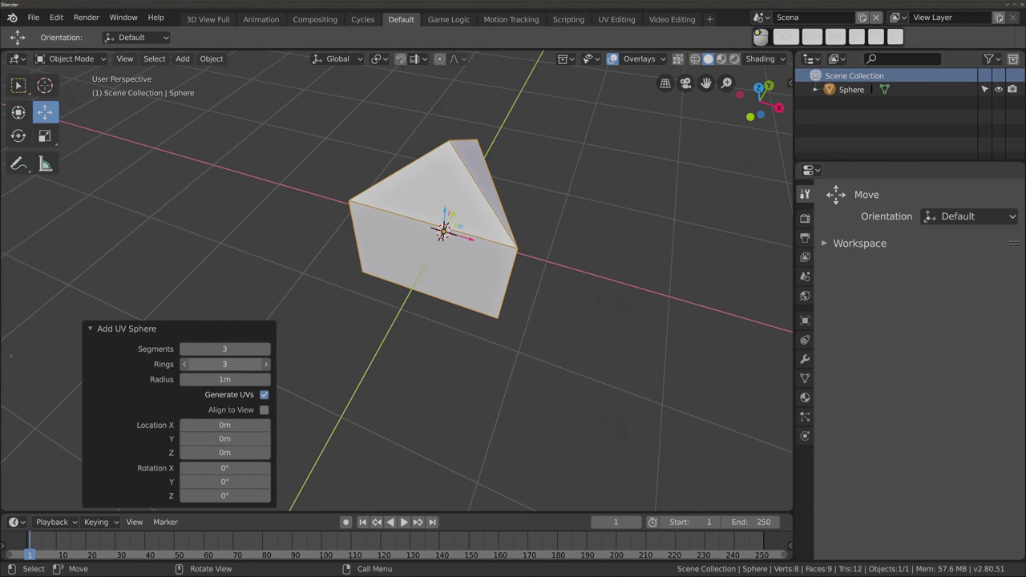
mouse_move(380, 338)
middle_mouse_down()
mouse_move(462, 416)
mouse_move(565, 414)
mouse_move(440, 113)
mouse_move(414, 320)
mouse_move(419, 334)
mouse_move(502, 270)
mouse_move(485, 346)
mouse_move(465, 268)
mouse_move(350, 293)
middle_mouse_up()
Restore the UV sphere to 32 segments and 16 rings
left_click(226, 350)
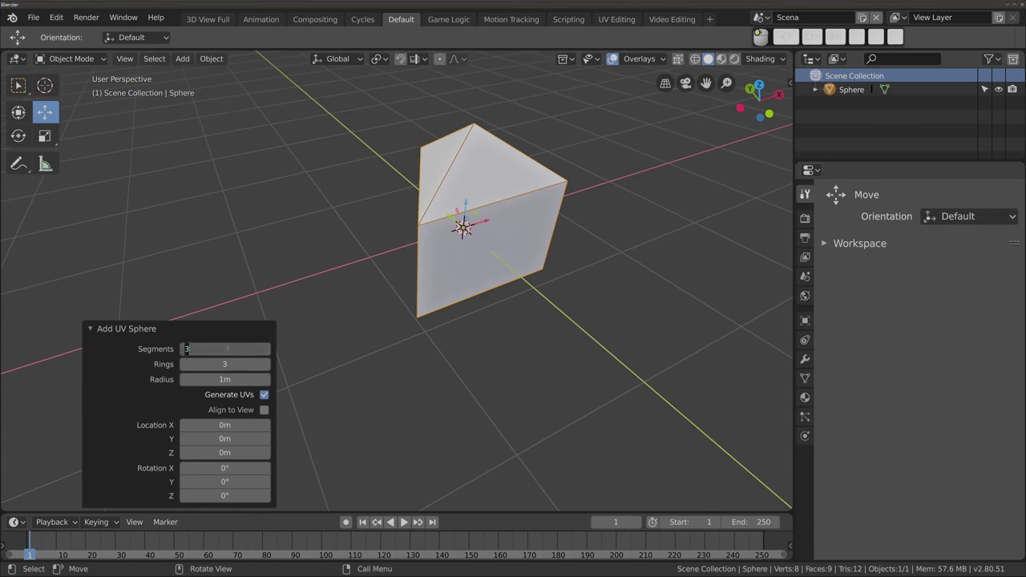
key("Tab")
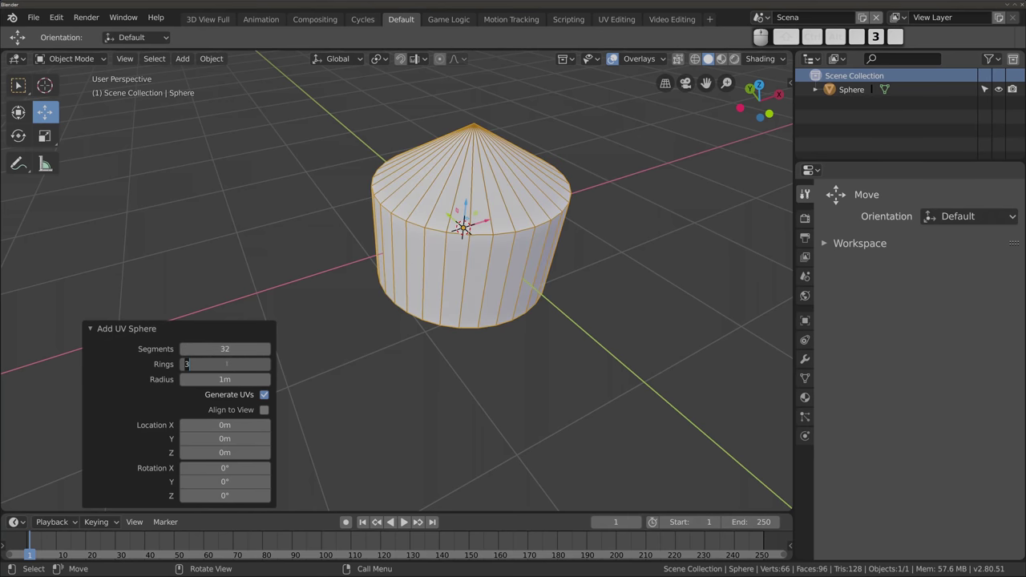
type("16")
key("Return")
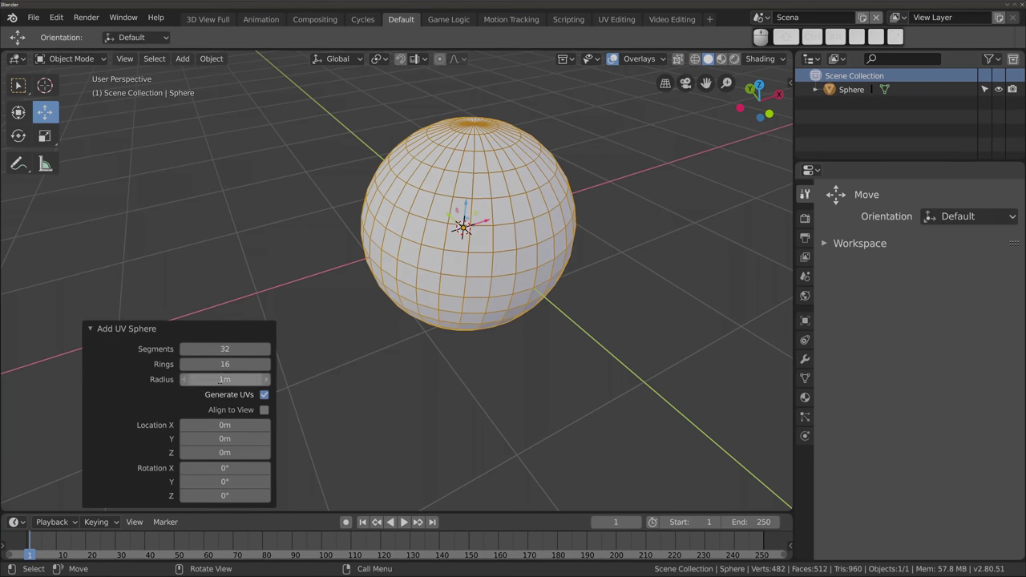
mouse_move(419, 346)
middle_mouse_down()
mouse_move(474, 357)
mouse_move(340, 467)
mouse_move(455, 382)
middle_mouse_up()
mouse_move(379, 254)
middle_mouse_down()
mouse_move(405, 264)
mouse_move(394, 248)
mouse_move(382, 292)
middle_mouse_up()
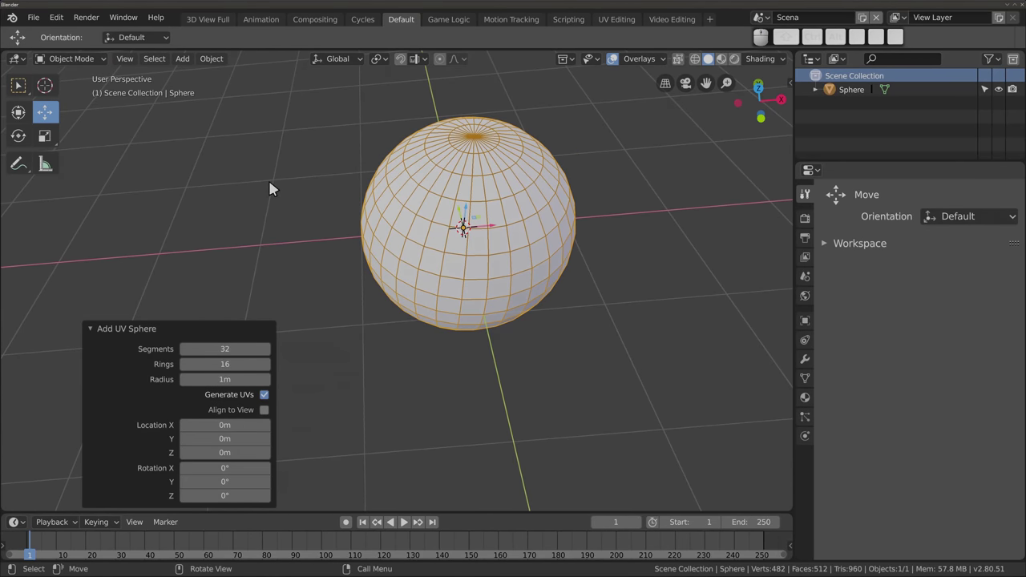
Replace the UV sphere with an ico sphere and raise its subdivisions to 5
key("x")
left_click(275, 187)
key("shift+a")
mouse_move(313, 186)
left_click(457, 251)
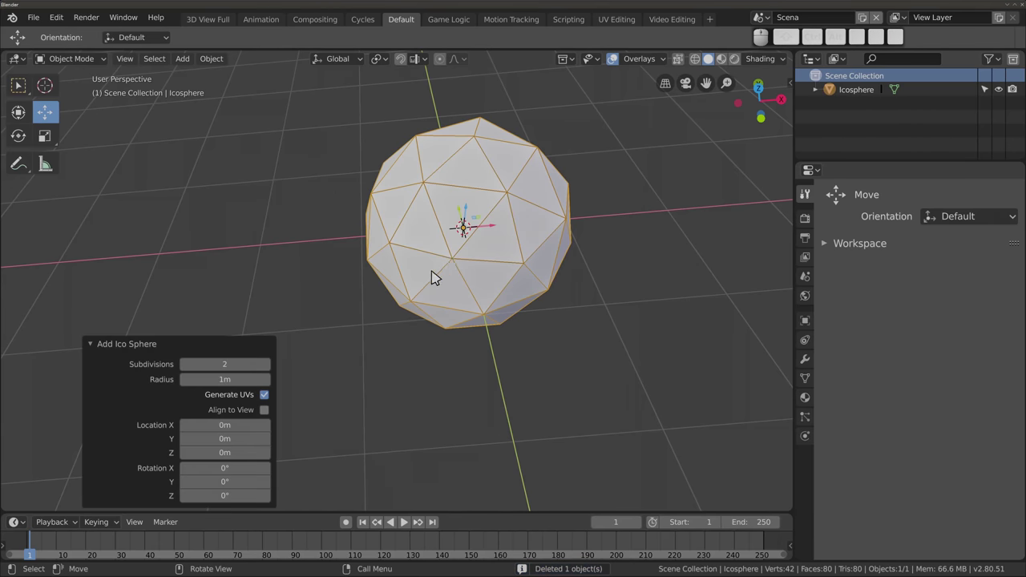
mouse_move(446, 284)
middle_mouse_down()
mouse_move(394, 428)
mouse_move(479, 185)
mouse_move(428, 284)
mouse_move(464, 210)
mouse_move(465, 221)
middle_mouse_up()
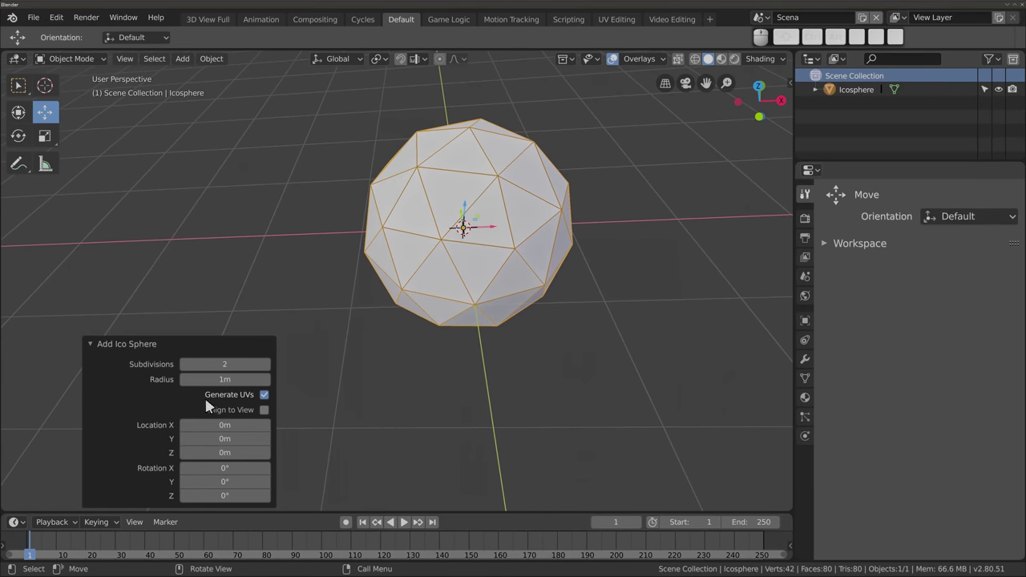
left_click(267, 365)
left_click(267, 366)
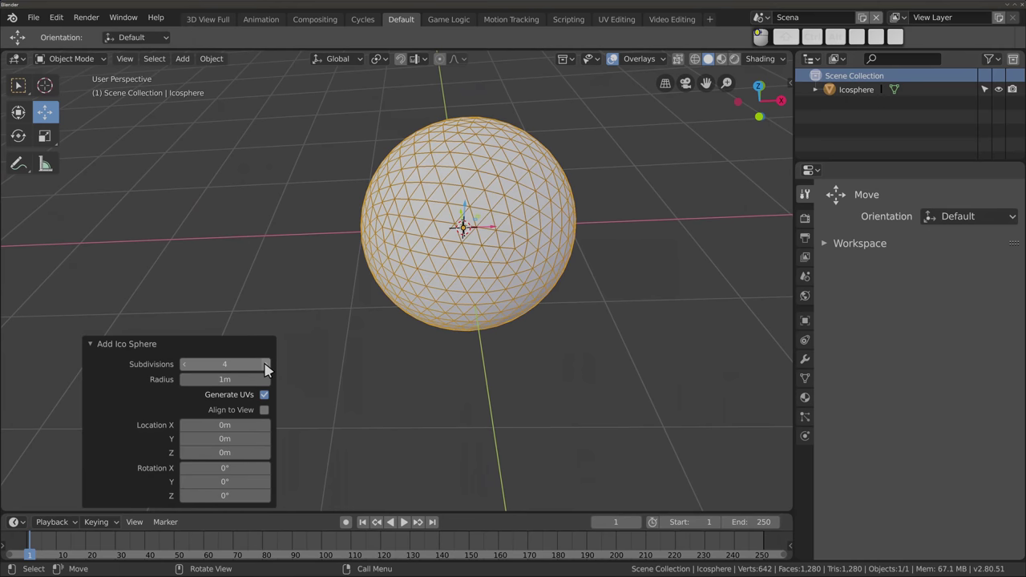
left_click(267, 366)
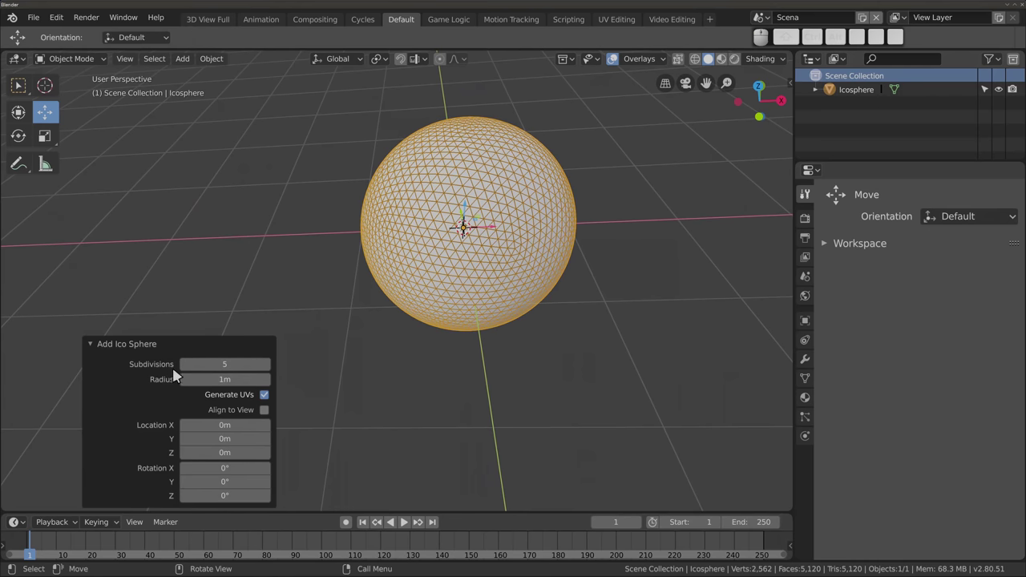
Raise subdivisions to 6, return them to 2, then delete the ico sphere
middle_click_drag(382, 295, 375, 334, "shift")
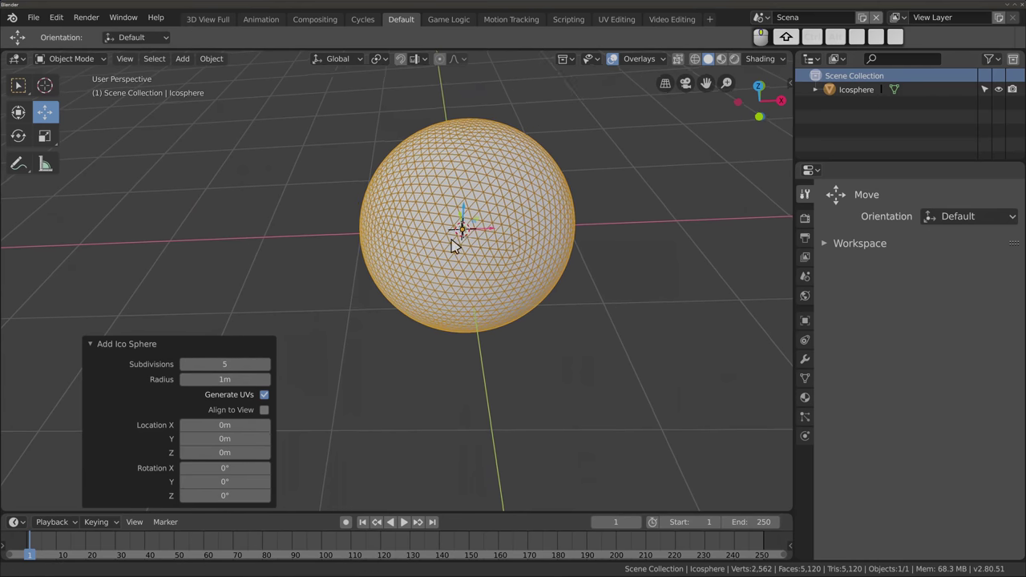
left_click(267, 365)
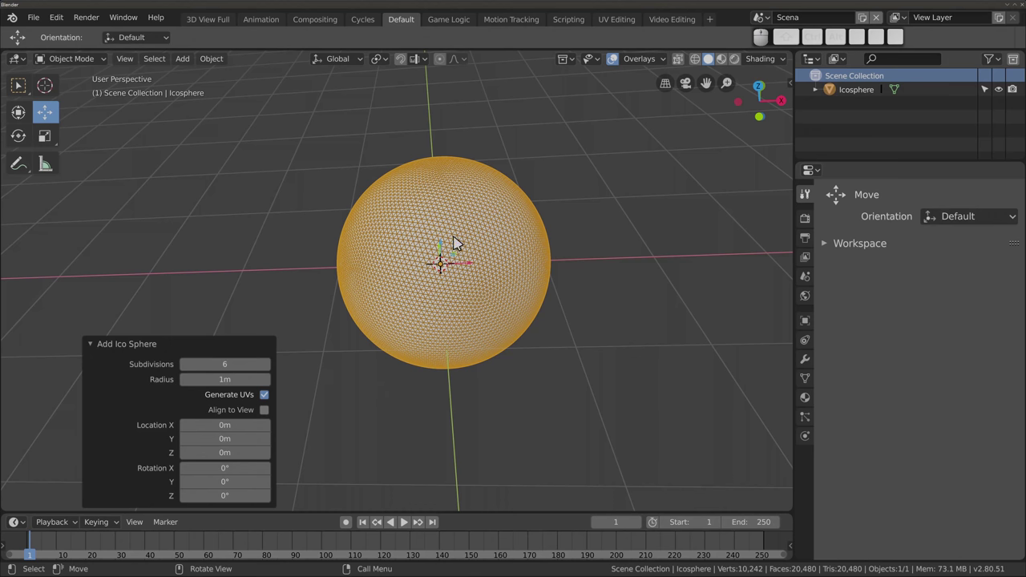
left_click(185, 365)
left_click(184, 365)
left_click(185, 365)
left_click(184, 365)
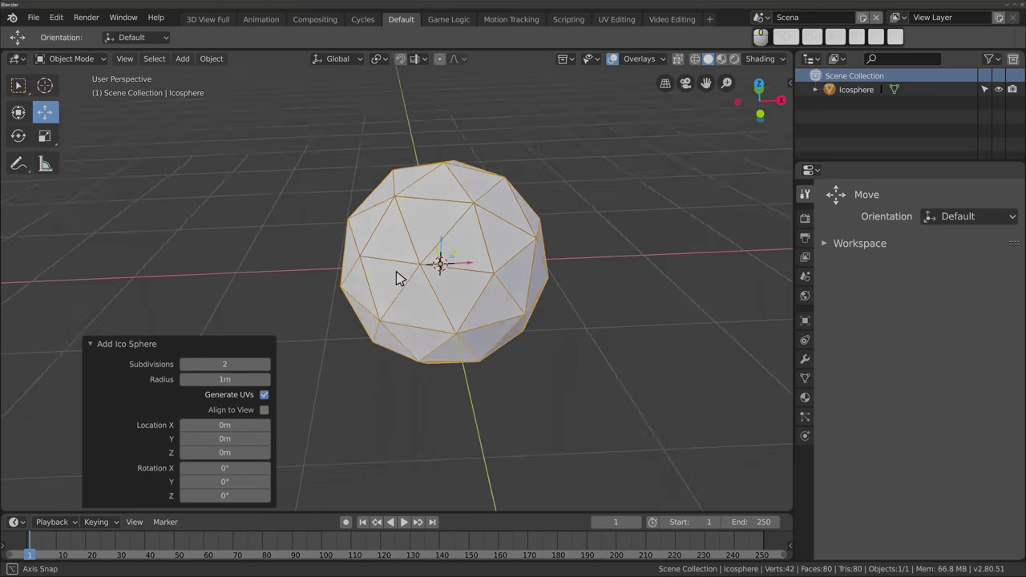
key("x")
left_click(343, 241)
key("shift+a")
mouse_move(343, 170)
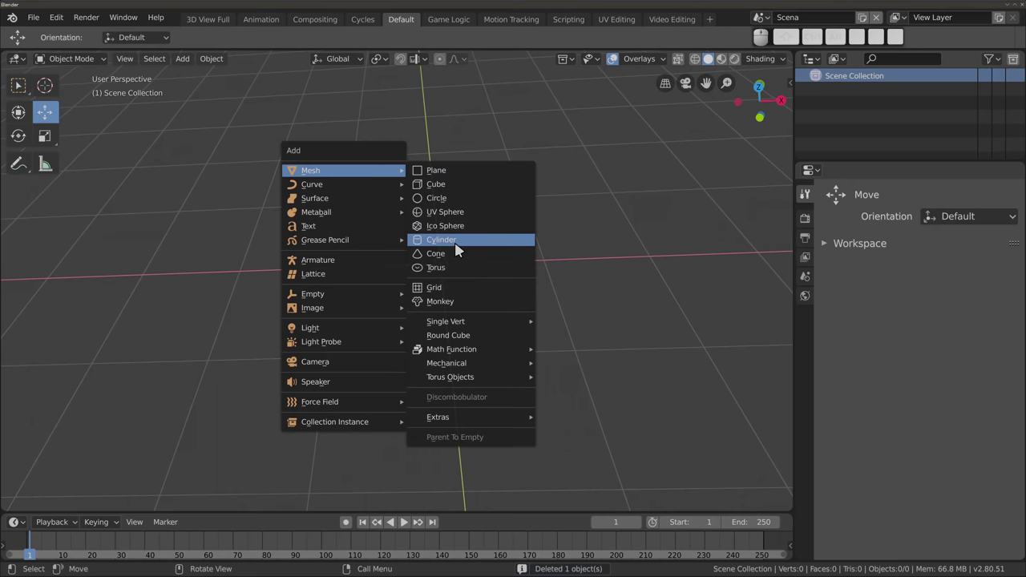
Add a cylinder and reshape it into a 6-vertex prism, radius 1.43m, depth 0.391m
left_click(441, 239)
mouse_move(437, 312)
middle_mouse_down()
mouse_move(393, 291)
mouse_move(399, 259)
mouse_move(390, 337)
mouse_move(378, 305)
mouse_move(390, 287)
middle_mouse_up()
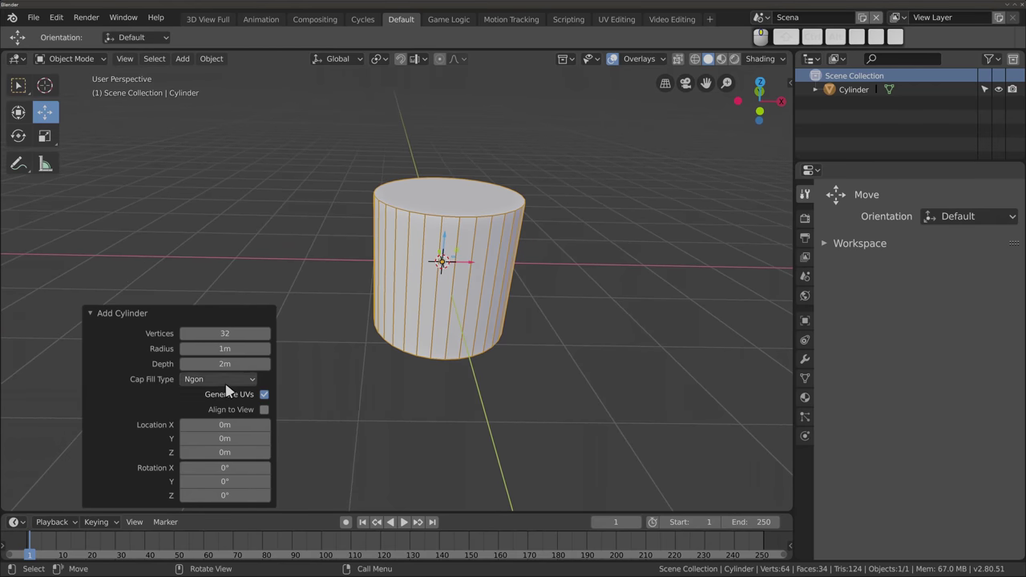
mouse_move(225, 364)
left_mouse_down()
mouse_move(248, 363)
mouse_move(148, 363)
left_mouse_up()
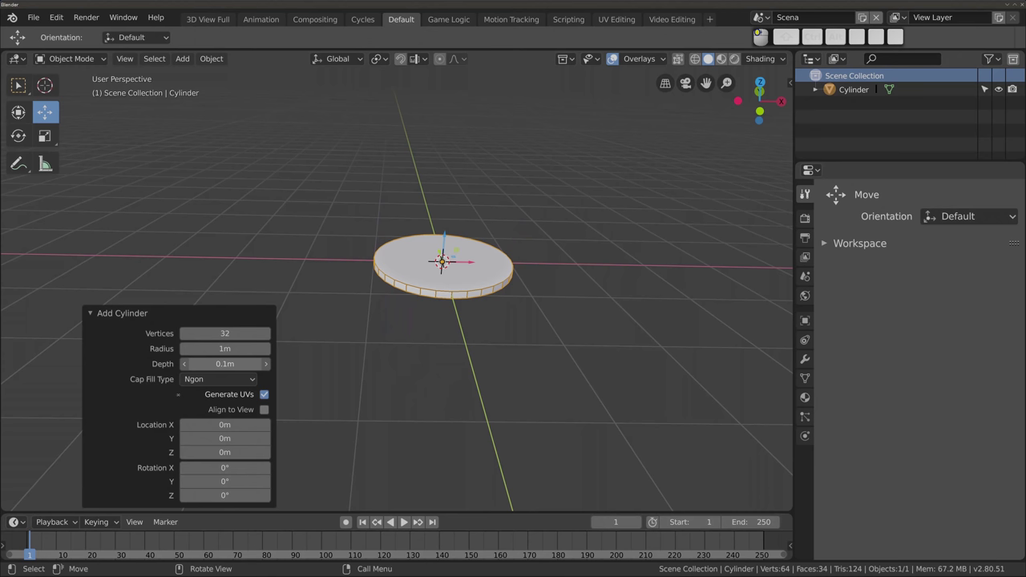
left_click_drag(148, 363, 148, 363)
mouse_move(225, 363)
left_mouse_down()
mouse_move(192, 363)
mouse_move(256, 348)
mouse_move(213, 333)
mouse_move(233, 364)
mouse_move(215, 335)
left_mouse_up()
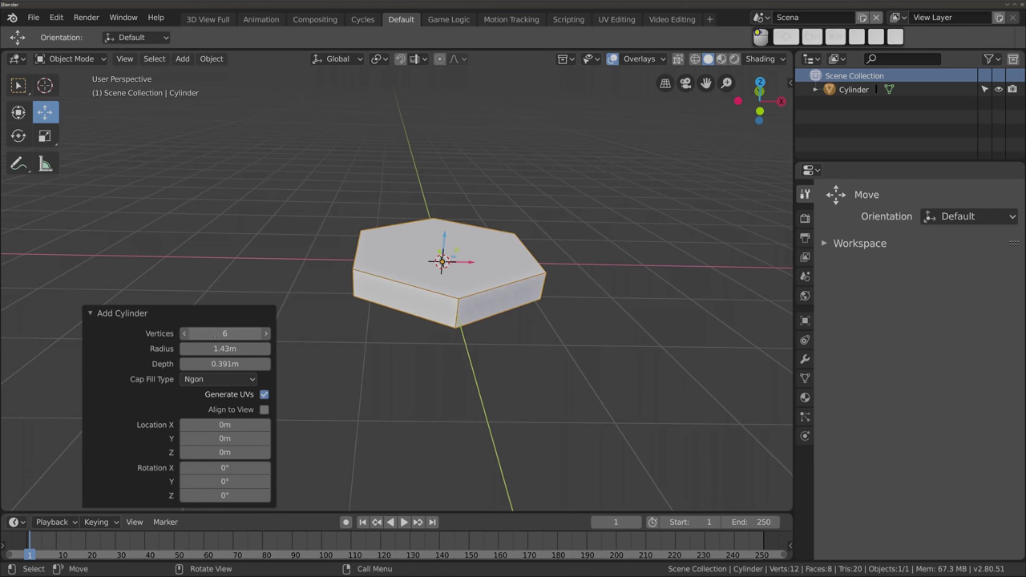
mouse_move(415, 278)
middle_mouse_down()
mouse_move(465, 408)
mouse_move(518, 334)
mouse_move(424, 284)
mouse_move(410, 306)
mouse_move(351, 328)
middle_mouse_up()
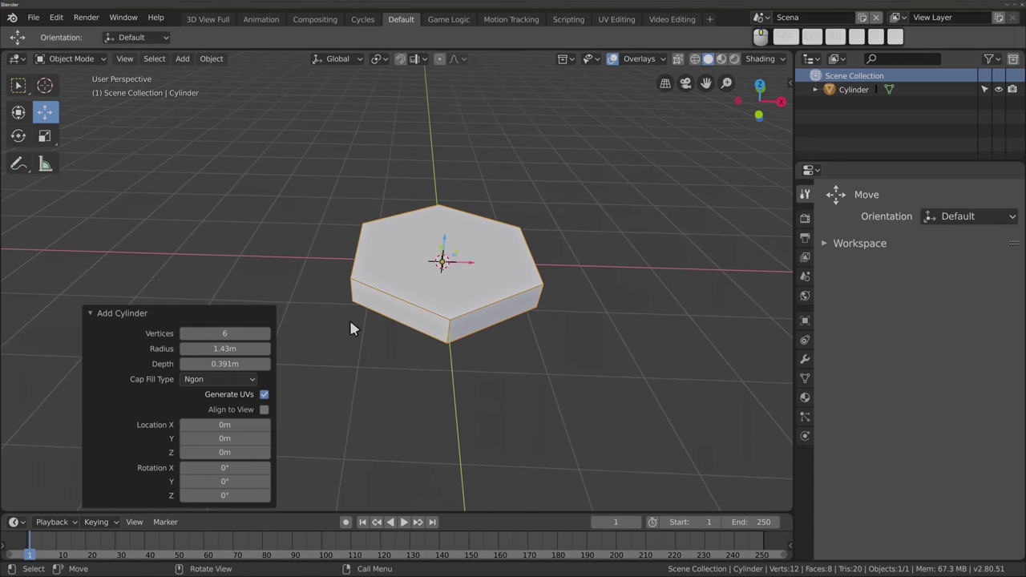
mouse_move(356, 272)
middle_mouse_down()
mouse_move(469, 335)
mouse_move(492, 289)
mouse_move(294, 229)
mouse_move(297, 242)
middle_mouse_up()
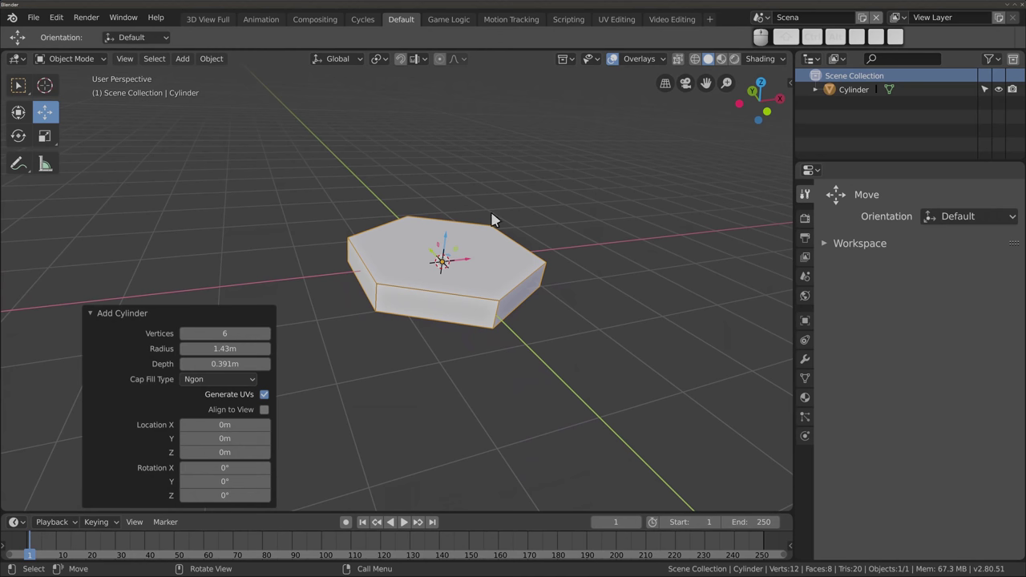
Give the cylinder's caps a Triangle Fan fill
left_click(212, 381)
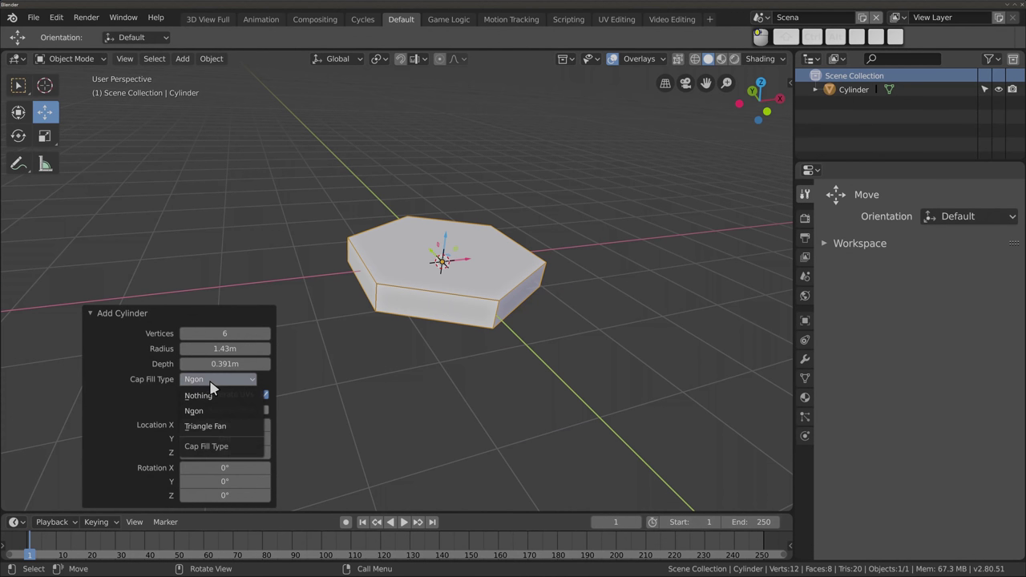
left_click(205, 425)
mouse_move(371, 260)
middle_mouse_down()
mouse_move(337, 412)
mouse_move(389, 200)
middle_mouse_up()
Delete the cylinder and add a cone mesh at the origin
key("x")
left_click(385, 195)
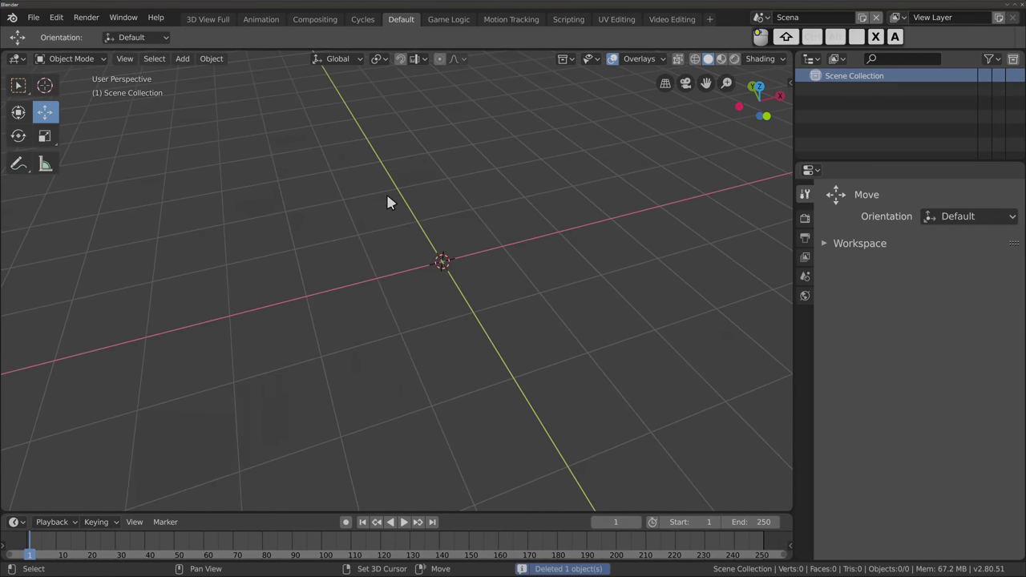
key("shift+a")
left_click(506, 279)
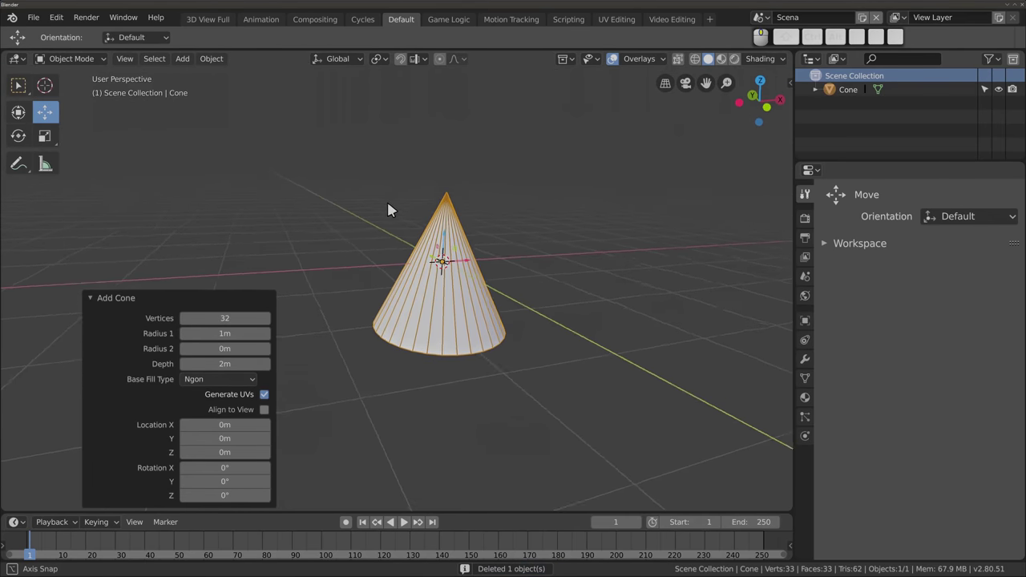
middle_click_drag(388, 284, 386, 211)
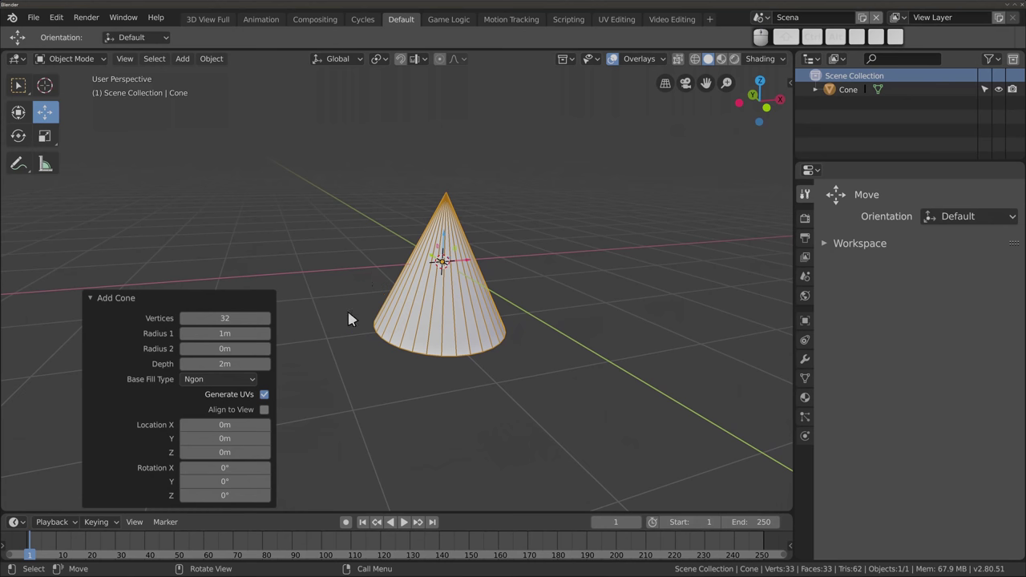
mouse_move(225, 349)
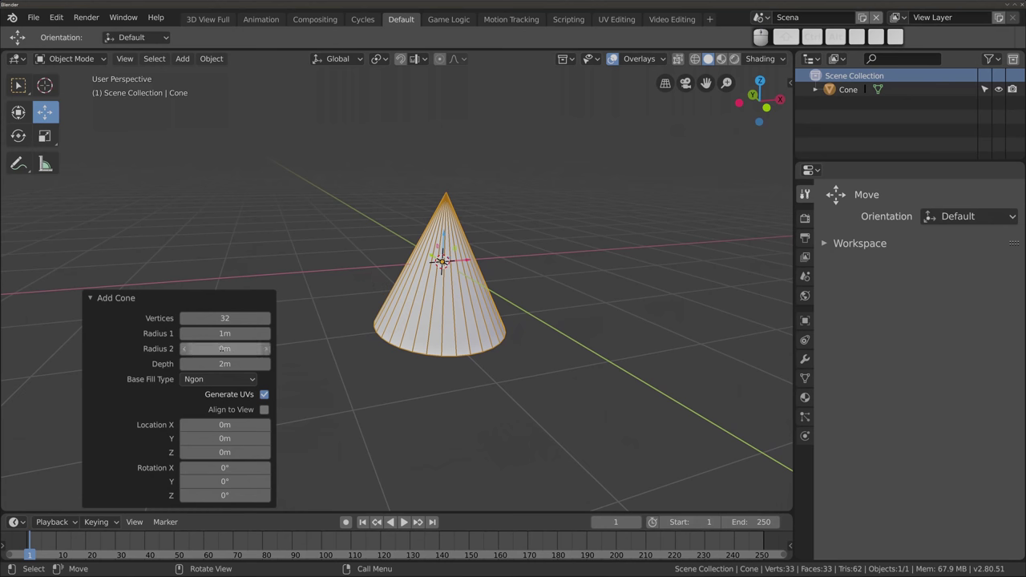
Widen the cone's base radius to 1.93m and try Triangle Fan, then Ngon base fill
left_click_drag(226, 333, 382, 335)
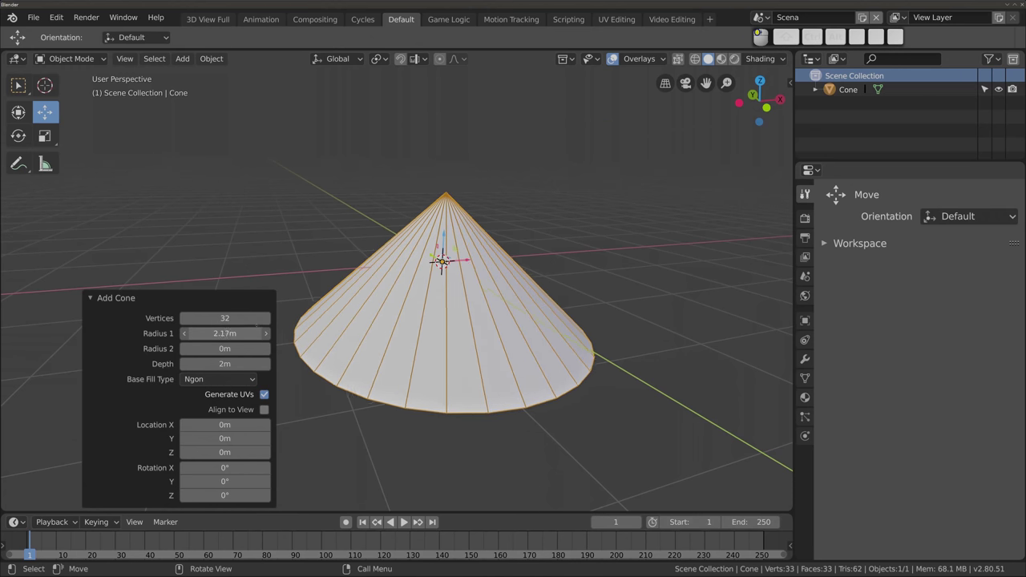
middle_click_drag(381, 335, 412, 222)
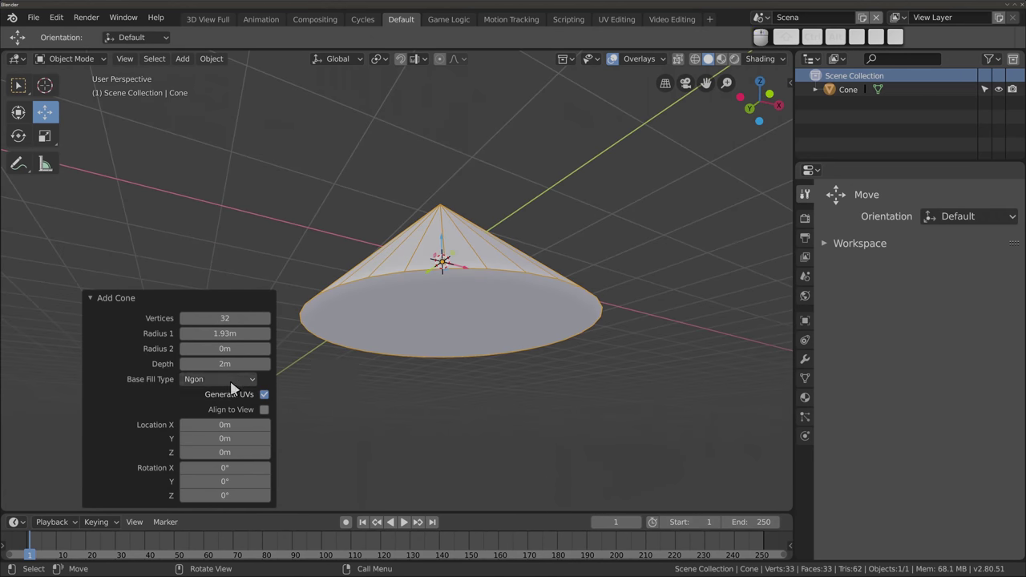
left_click(207, 383)
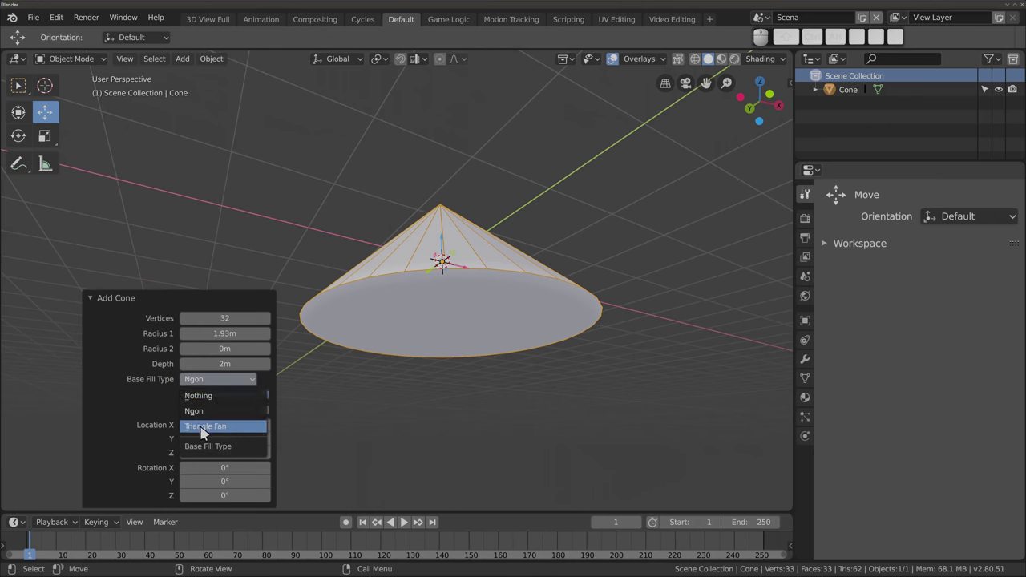
left_click(207, 426)
mouse_move(433, 304)
middle_mouse_down()
mouse_move(431, 217)
mouse_move(426, 320)
middle_mouse_up()
left_click(215, 382)
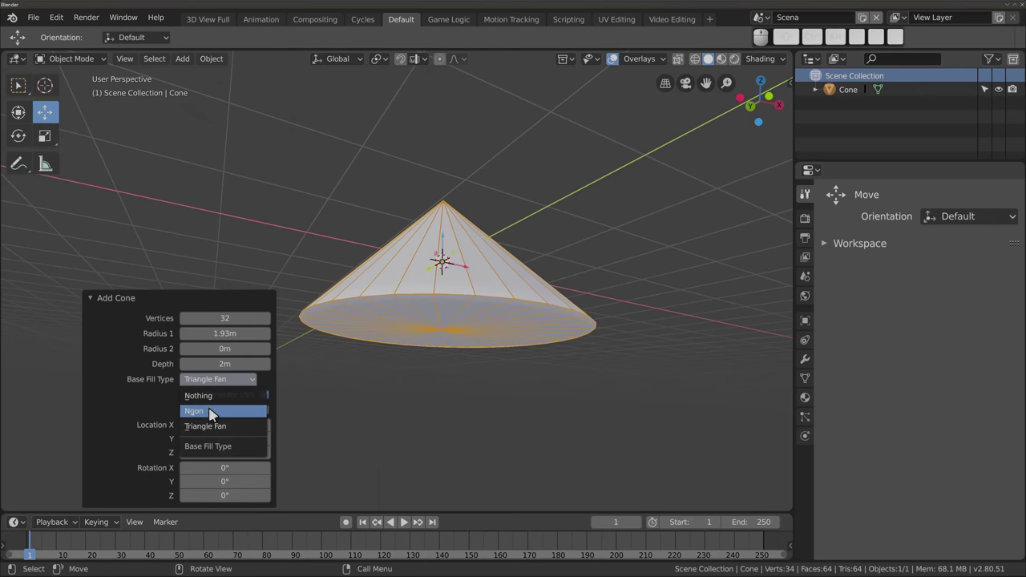
left_click(207, 411)
middle_click_drag(288, 353, 344, 348)
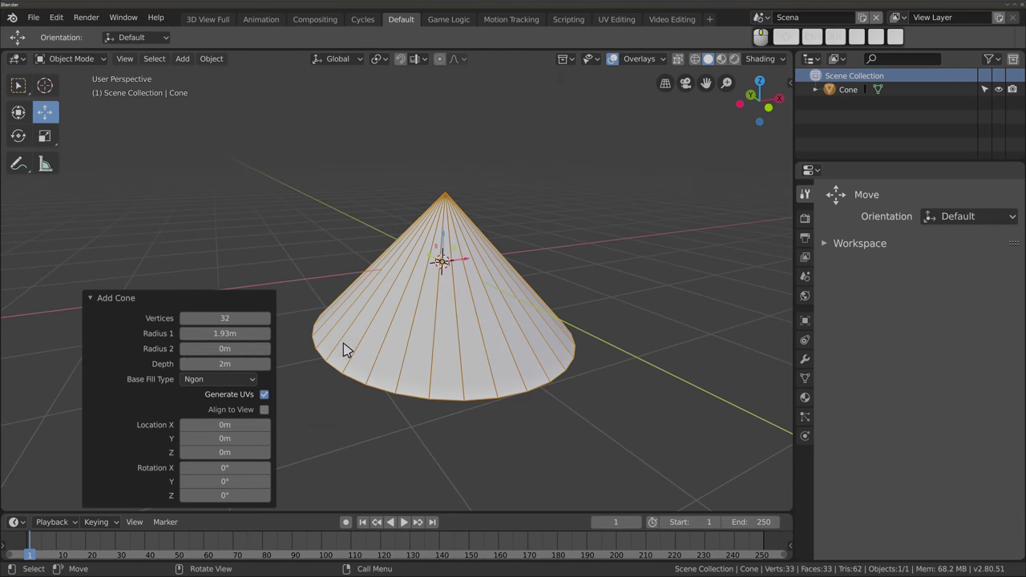
Give the cone a flat 0.66m top and no bottom cap, then delete it
left_click_drag(224, 348, 460, 241)
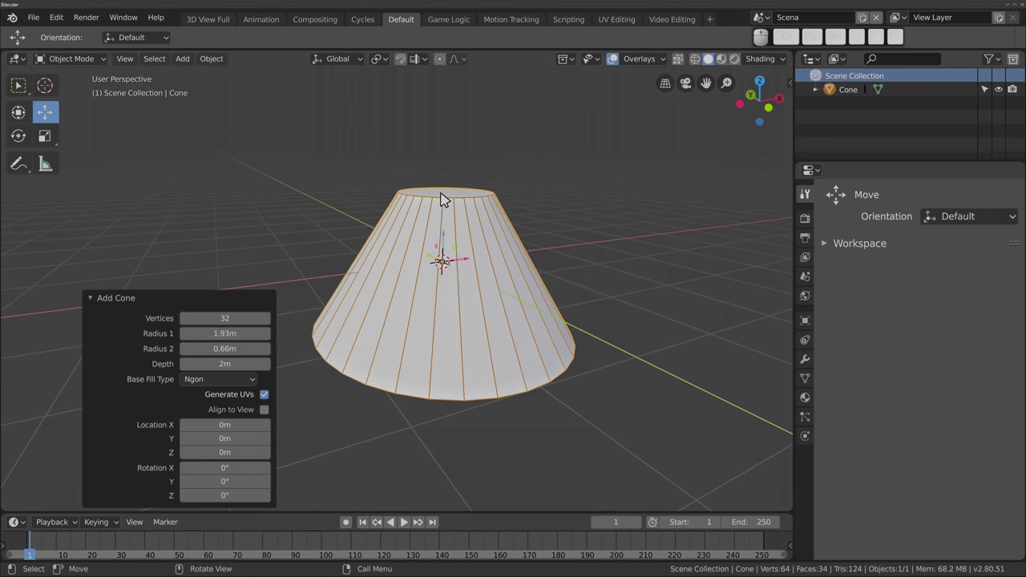
mouse_move(383, 259)
middle_mouse_down()
mouse_move(377, 348)
mouse_move(515, 366)
mouse_move(585, 300)
mouse_move(423, 156)
mouse_move(380, 227)
mouse_move(380, 314)
mouse_move(393, 268)
mouse_move(347, 311)
middle_mouse_up()
left_click(215, 379)
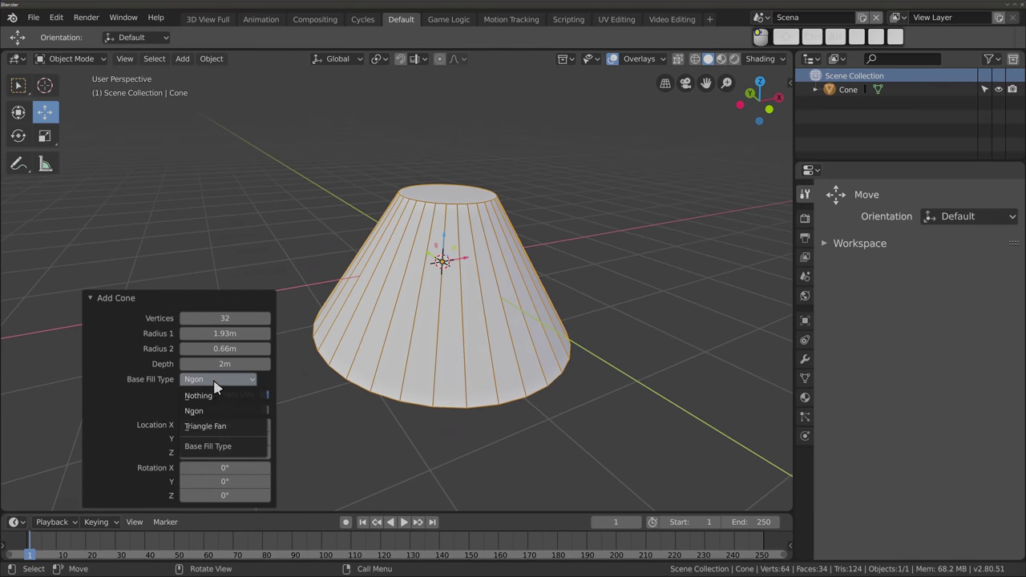
left_click(215, 397)
mouse_move(409, 245)
middle_mouse_down()
mouse_move(425, 298)
mouse_move(409, 363)
mouse_move(465, 160)
mouse_move(414, 222)
mouse_move(439, 122)
mouse_move(360, 470)
mouse_move(389, 374)
middle_mouse_up()
scroll(435, 264, "down", 2)
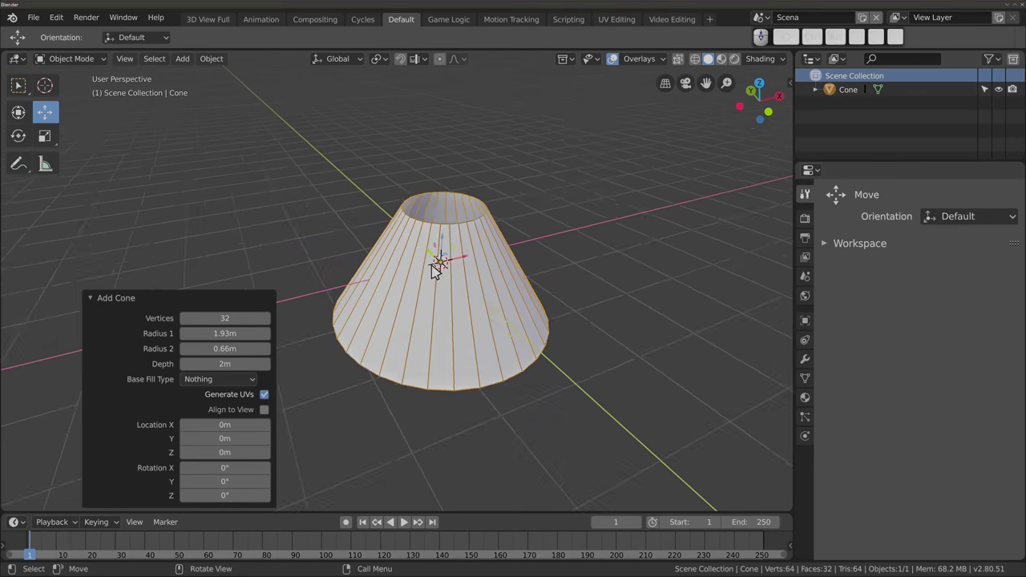
scroll(435, 266, "down", 2)
middle_click_drag(425, 320, 413, 271, "shift")
key("Delete")
Add a torus mesh at the origin and tilt the view down onto it
key("shift+a")
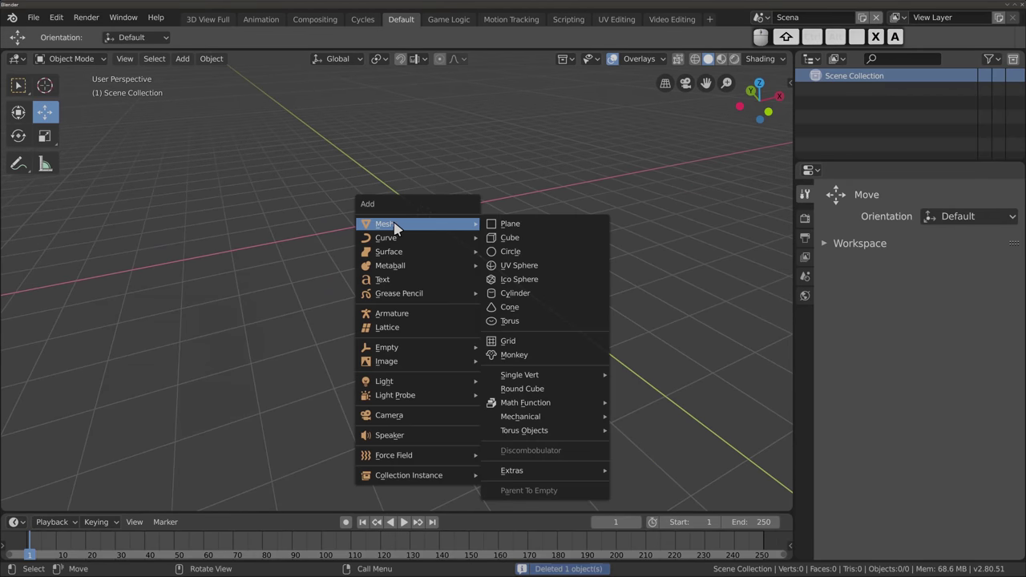
left_click(514, 328)
mouse_move(417, 212)
middle_mouse_down()
mouse_move(416, 241)
mouse_move(429, 251)
middle_mouse_up()
scroll(416, 241, "up", 3)
scroll(407, 254, "up", 1)
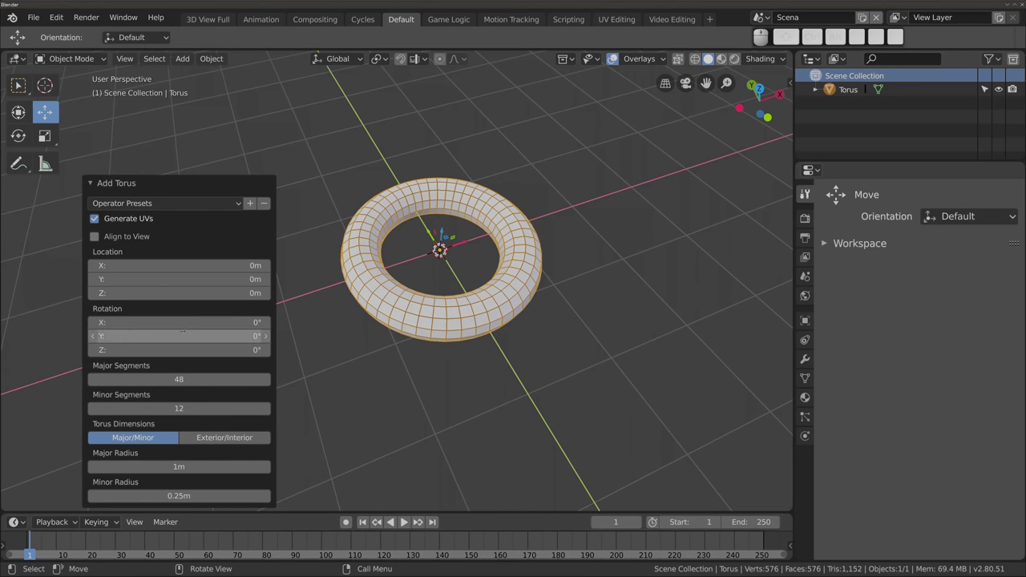
Apply the Sześciokąt, Standard and finally Pączuś torus presets, orbiting to compare them
left_click(237, 204)
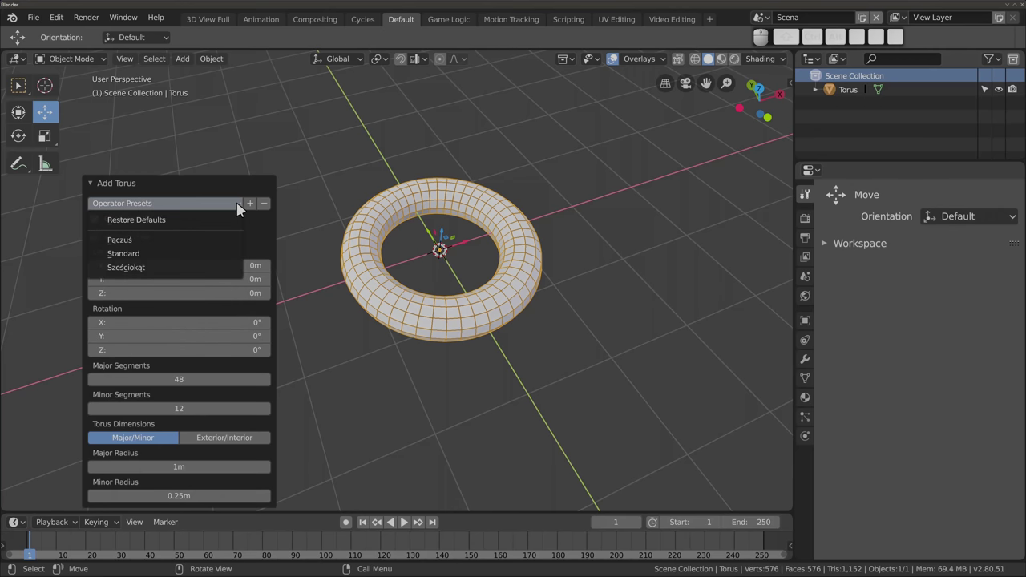
left_click(134, 271)
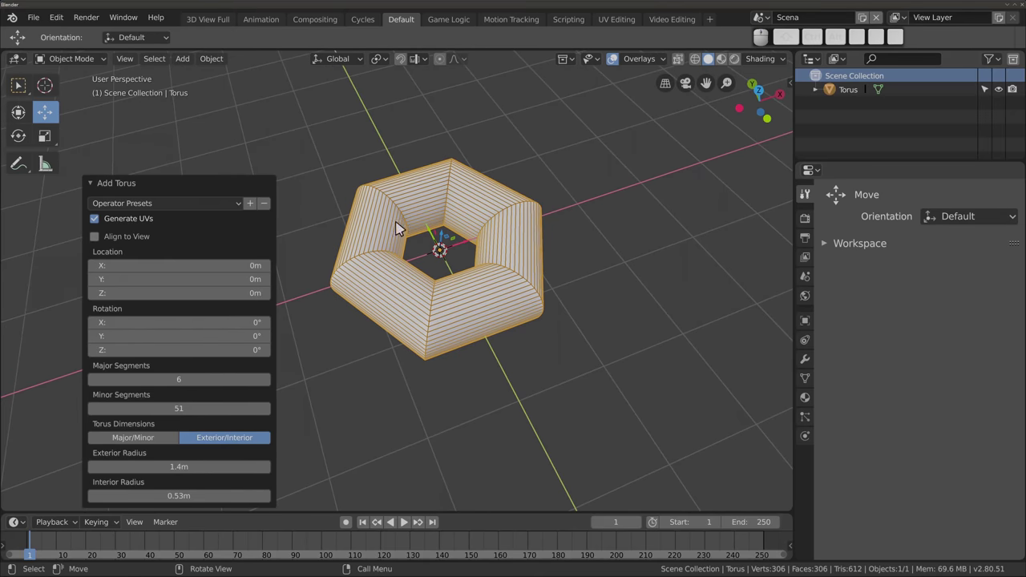
left_click(219, 205)
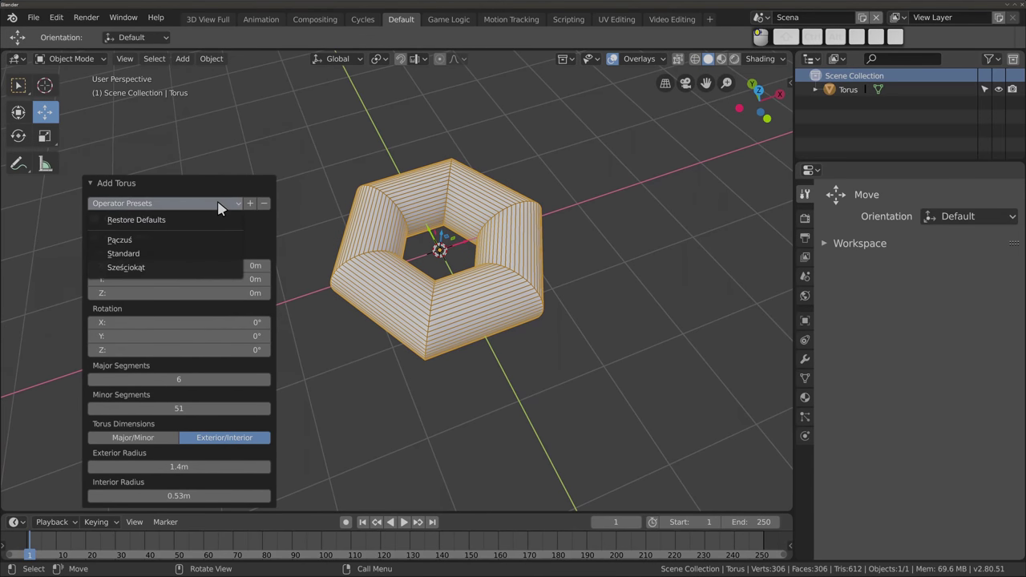
left_click(151, 256)
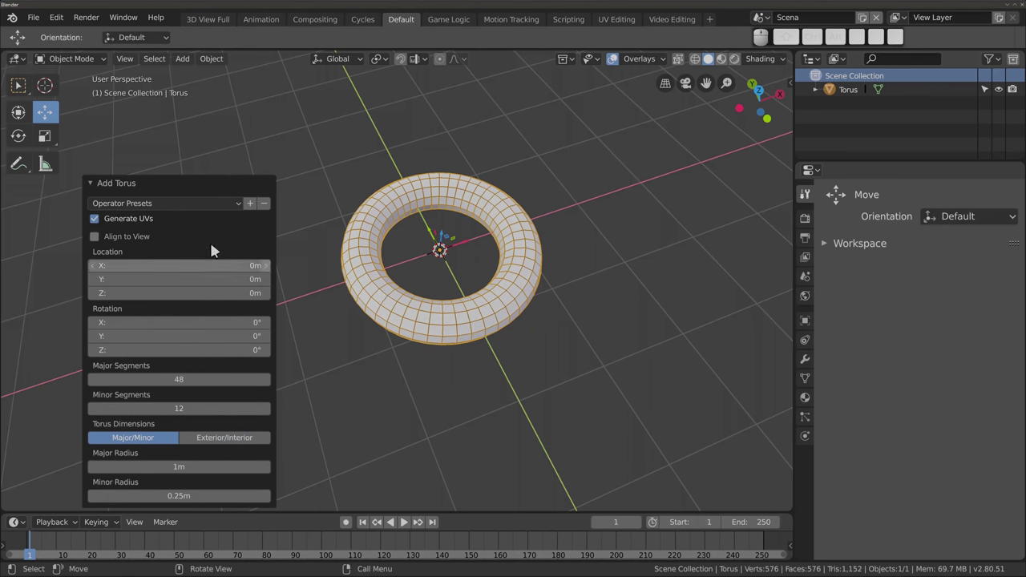
left_click(184, 205)
left_click(180, 241)
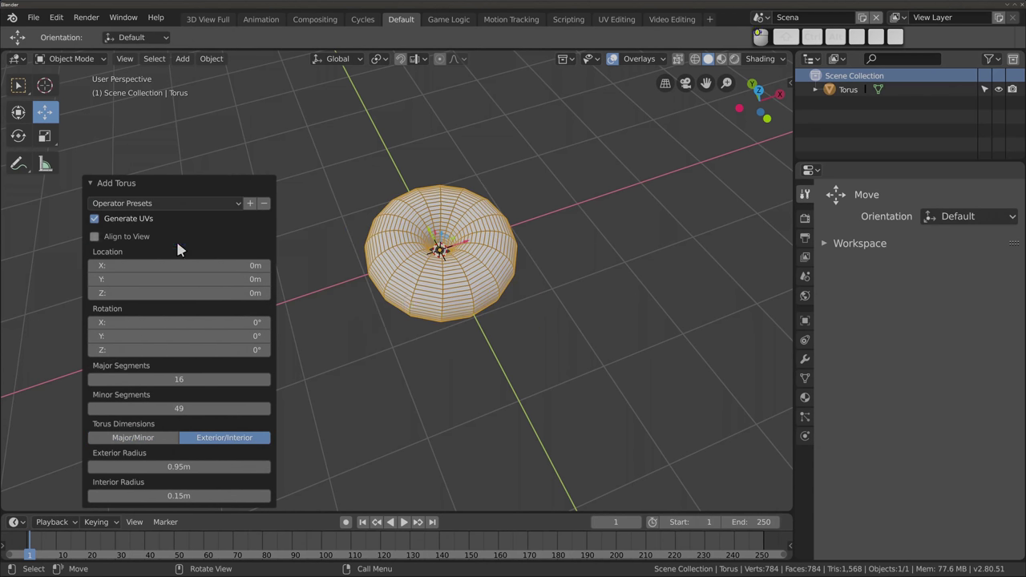
mouse_move(405, 201)
middle_mouse_down()
mouse_move(392, 331)
mouse_move(393, 95)
mouse_move(419, 222)
mouse_move(385, 168)
mouse_move(388, 147)
middle_mouse_up()
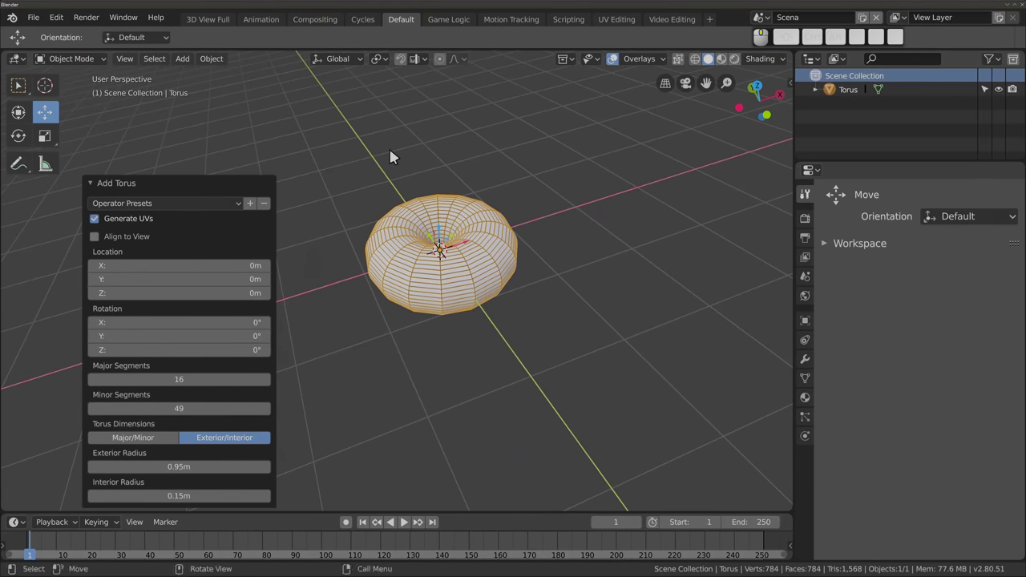
mouse_move(367, 259)
middle_mouse_down()
mouse_move(391, 299)
mouse_move(377, 289)
middle_mouse_up()
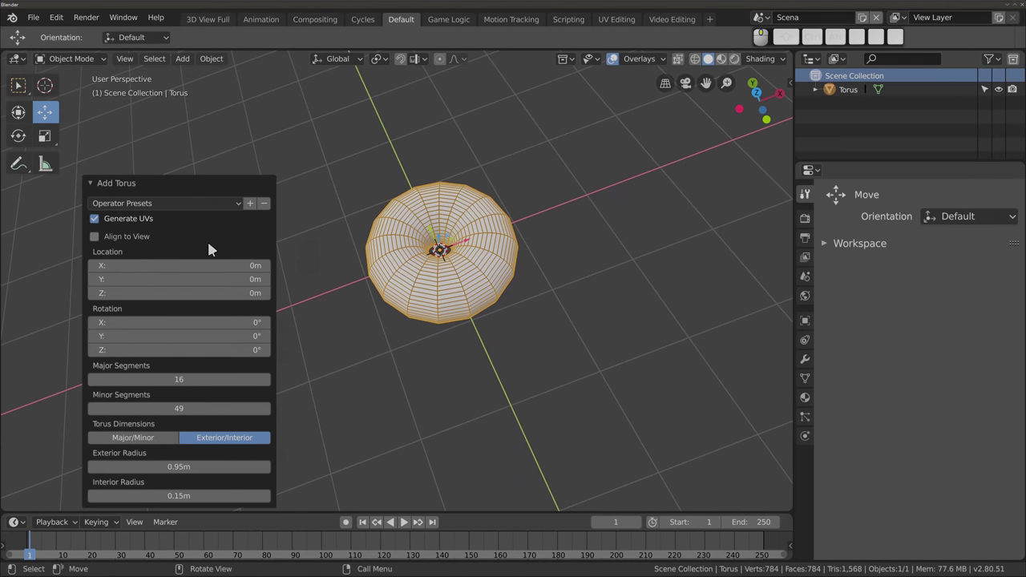
Reset the torus to Standard, then set 65 major and 55 minor segments and 0.52m minor radius
left_click(221, 203)
left_click(195, 253)
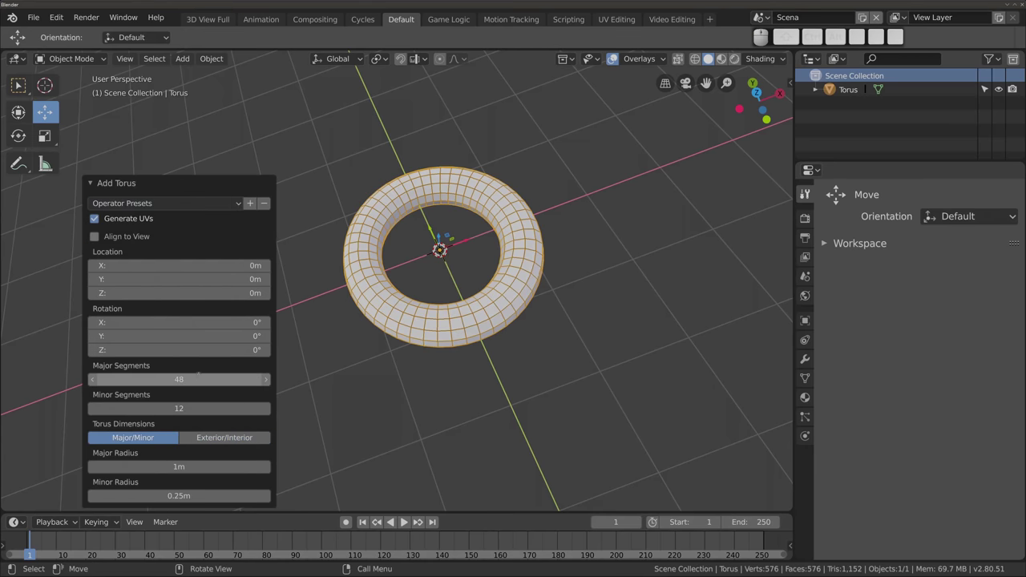
left_click_drag(178, 380, 265, 379)
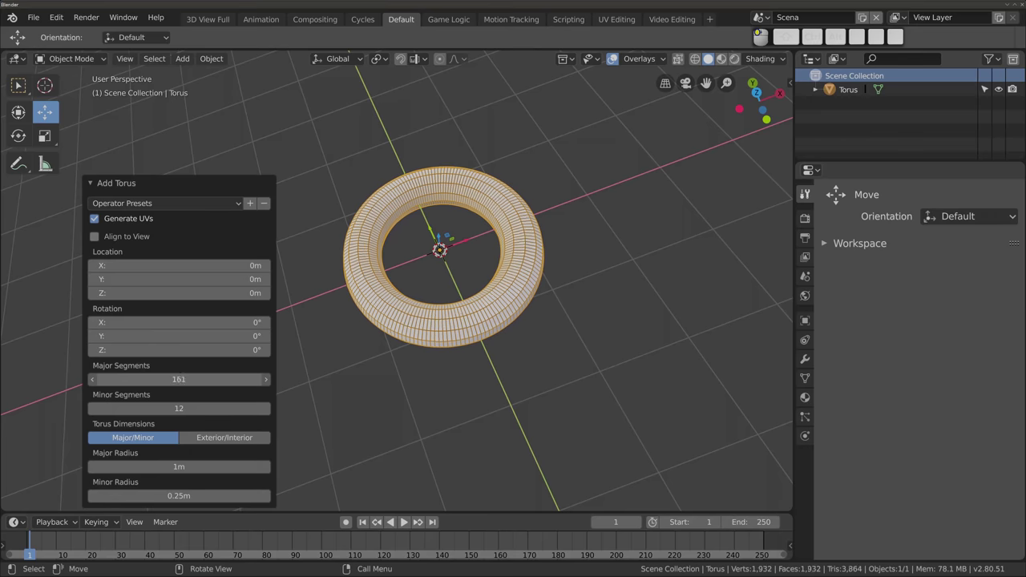
mouse_move(265, 379)
left_mouse_down()
mouse_move(178, 379)
mouse_move(209, 410)
mouse_move(241, 410)
left_mouse_up()
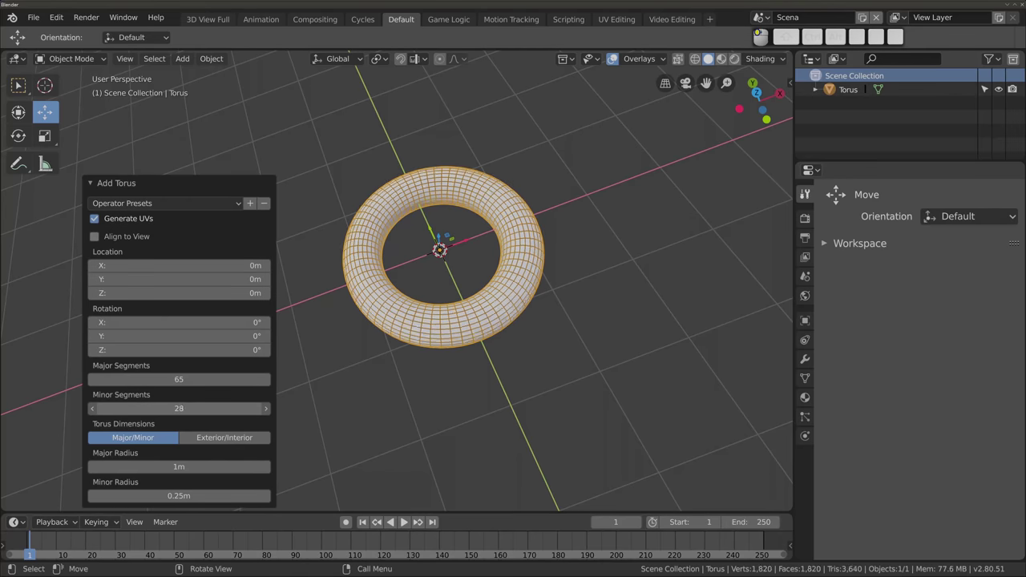
left_click_drag(240, 410, 218, 410)
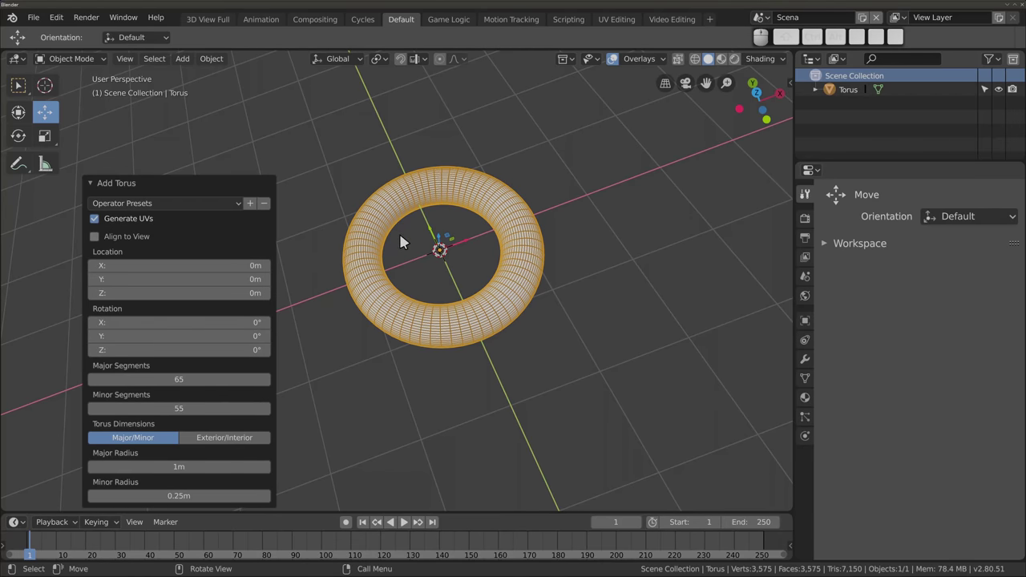
mouse_move(179, 466)
left_mouse_down()
mouse_move(210, 466)
mouse_move(187, 466)
mouse_move(232, 496)
mouse_move(210, 495)
mouse_move(229, 495)
mouse_move(210, 495)
mouse_move(200, 466)
mouse_move(173, 467)
left_mouse_up()
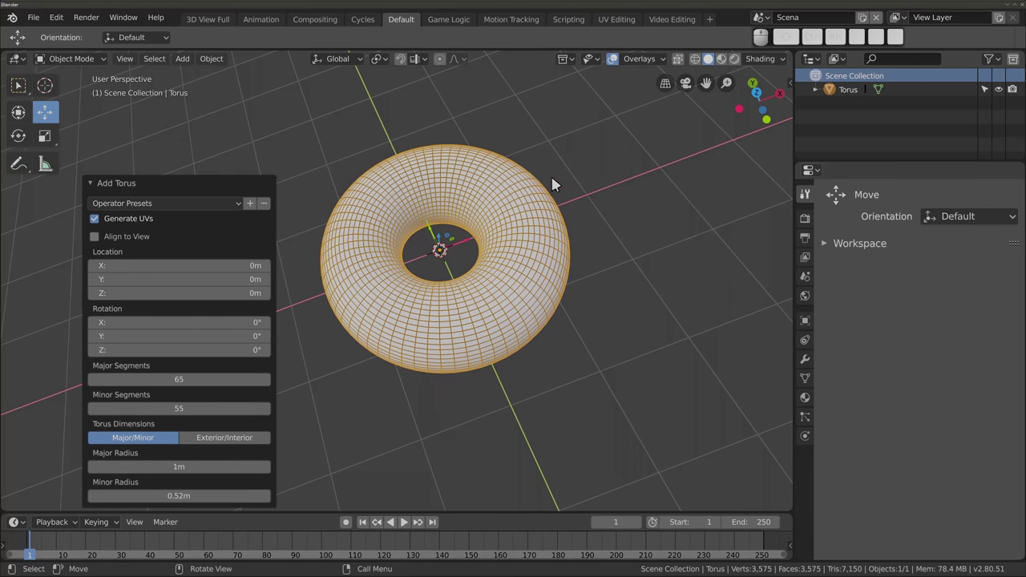
In Top view, drag the torus to a 0.78m major radius and a thin 0.15m tube
key("KP_7")
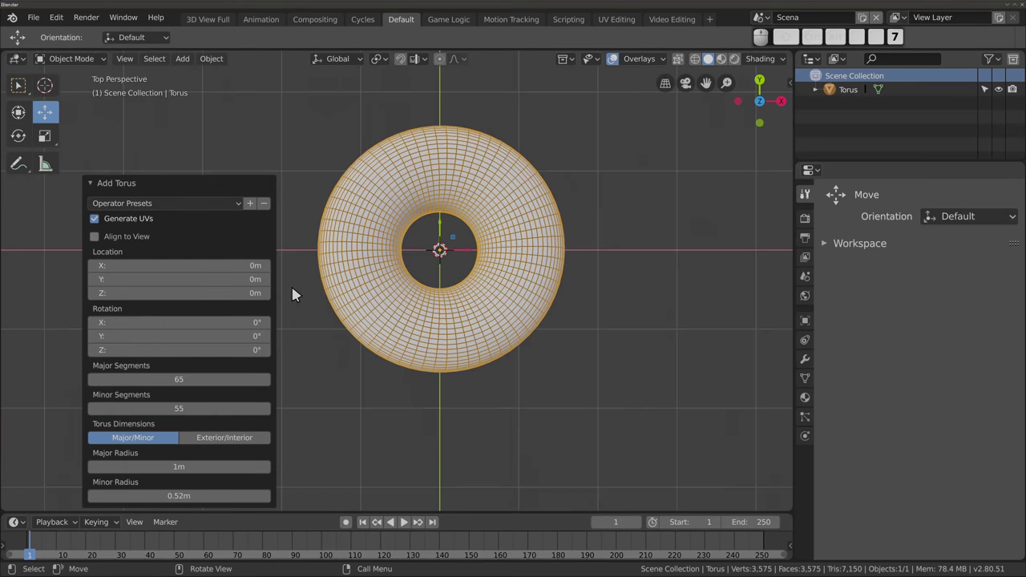
left_click_drag(178, 467, 149, 467)
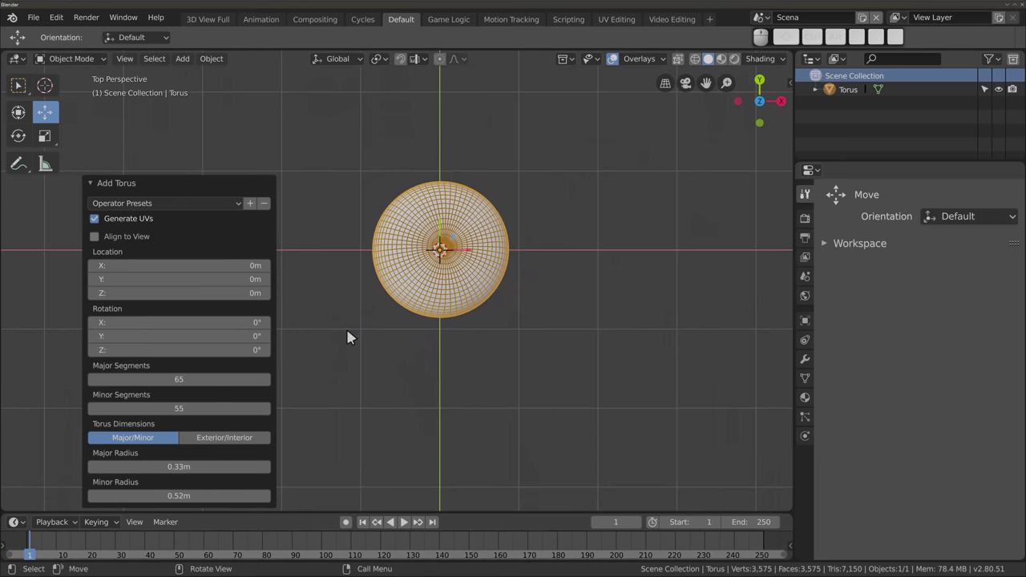
mouse_move(179, 496)
left_mouse_down()
mouse_move(136, 495)
mouse_move(181, 495)
left_mouse_up()
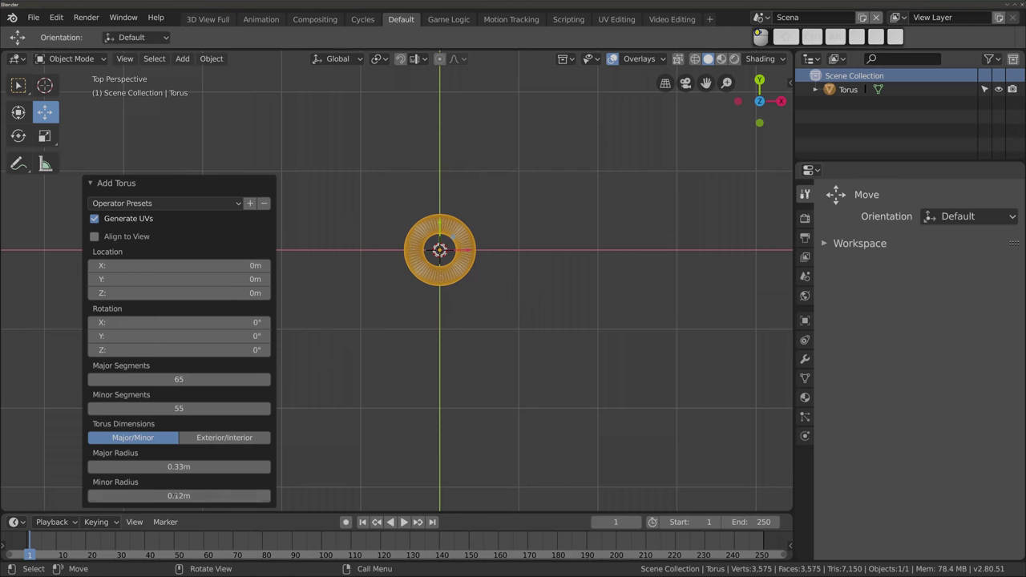
left_click_drag(179, 466, 241, 467)
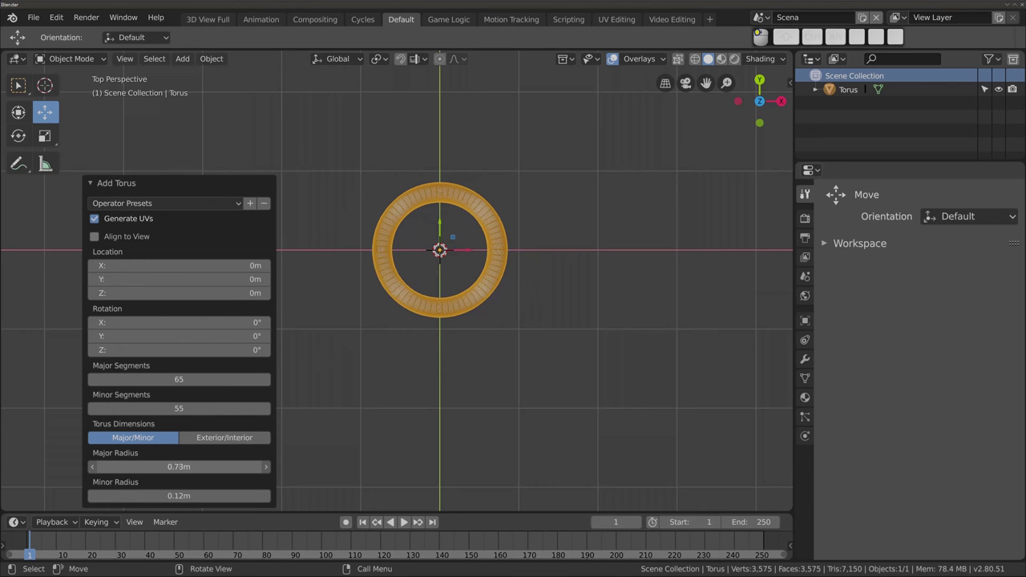
mouse_move(179, 466)
left_mouse_down()
mouse_move(193, 466)
mouse_move(188, 495)
left_mouse_up()
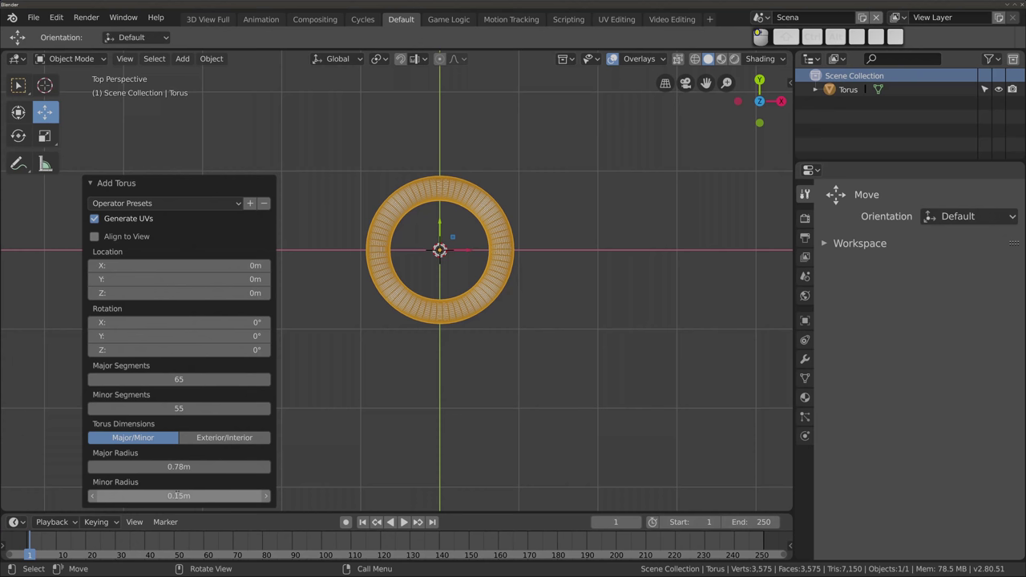
left_click_drag(178, 467, 177, 467)
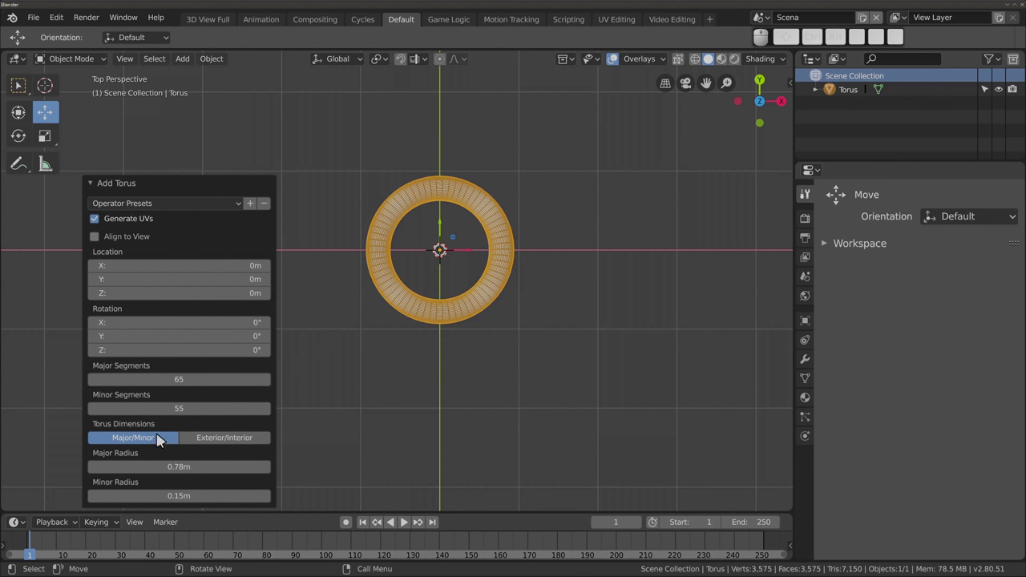
Switch the torus to Exterior/Interior dimensions: exterior radius 0.91m, interior radius 0.56m
left_click(226, 443)
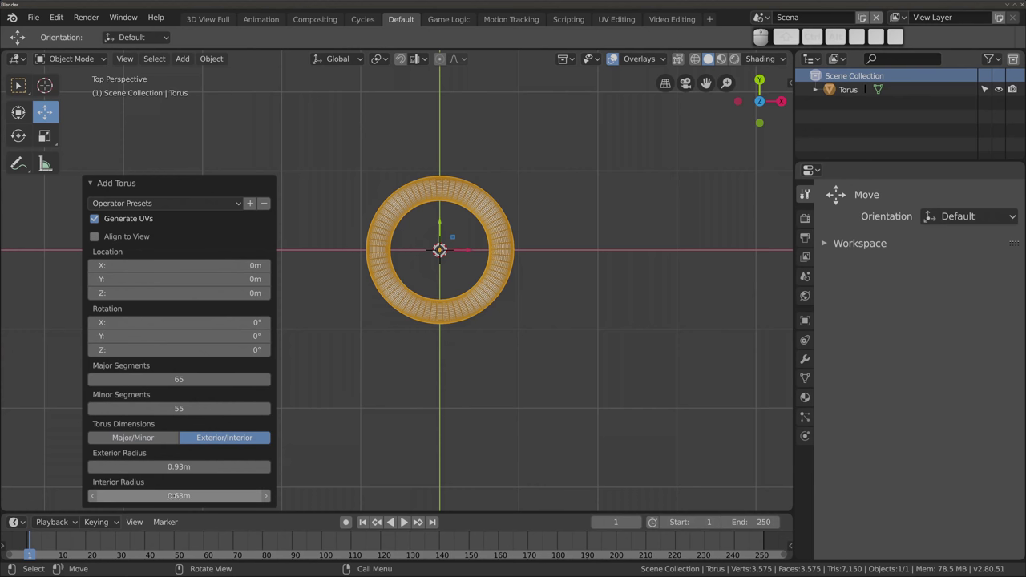
mouse_move(178, 495)
left_mouse_down()
mouse_move(233, 495)
mouse_move(112, 495)
left_mouse_up()
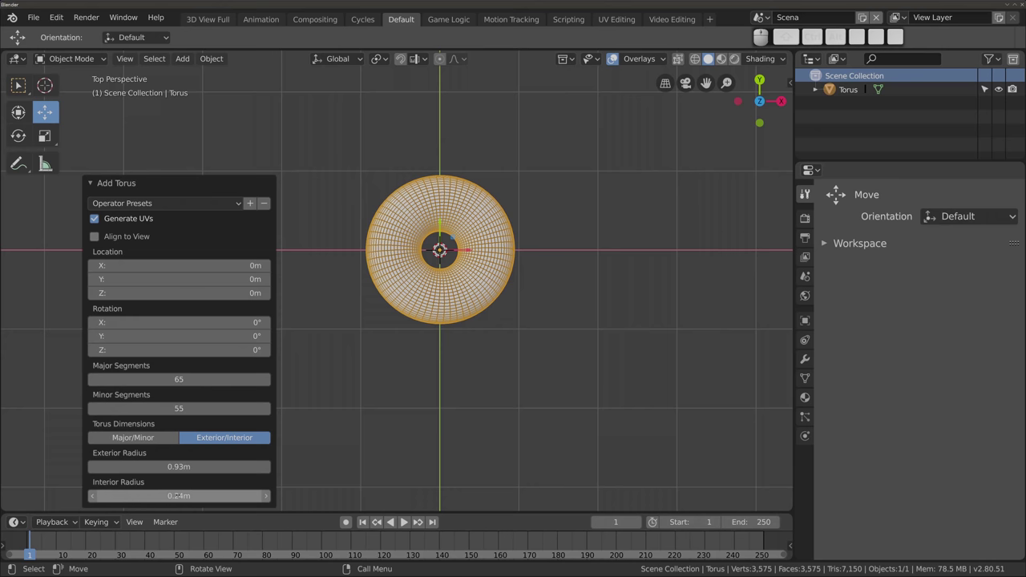
mouse_move(177, 496)
left_mouse_down()
mouse_move(240, 495)
mouse_move(212, 496)
left_mouse_up()
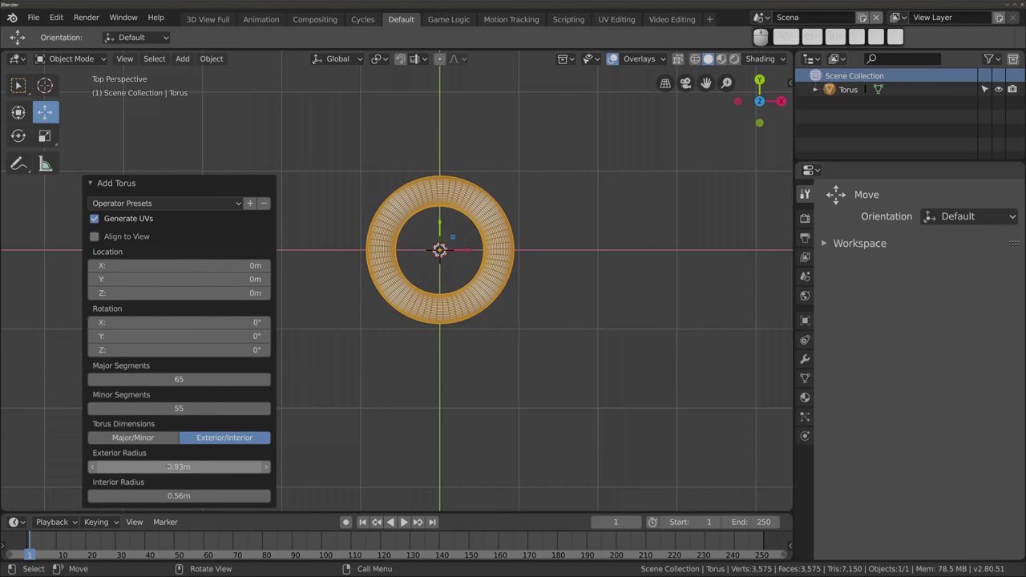
left_click_drag(179, 467, 222, 467)
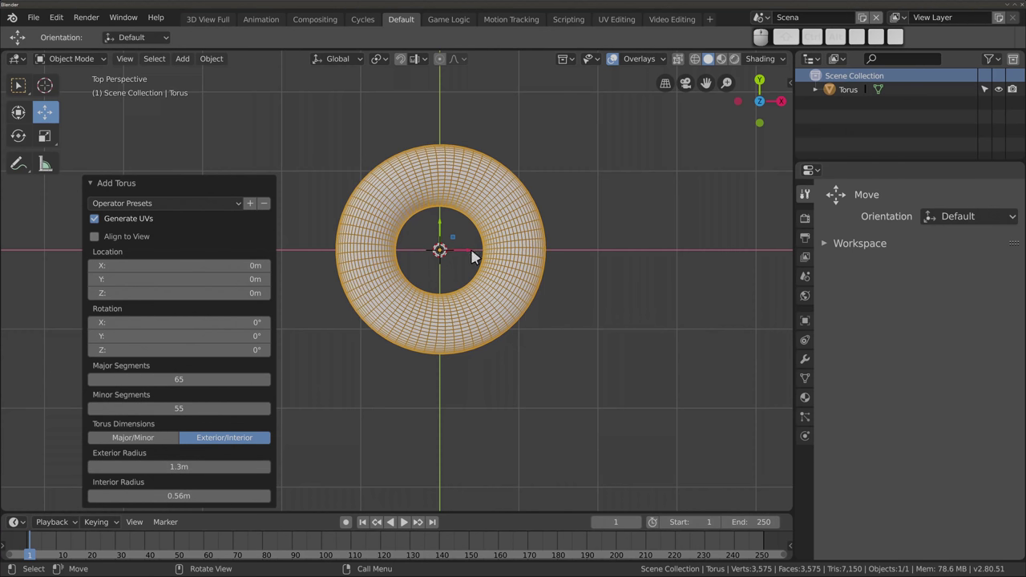
left_click_drag(179, 466, 227, 467)
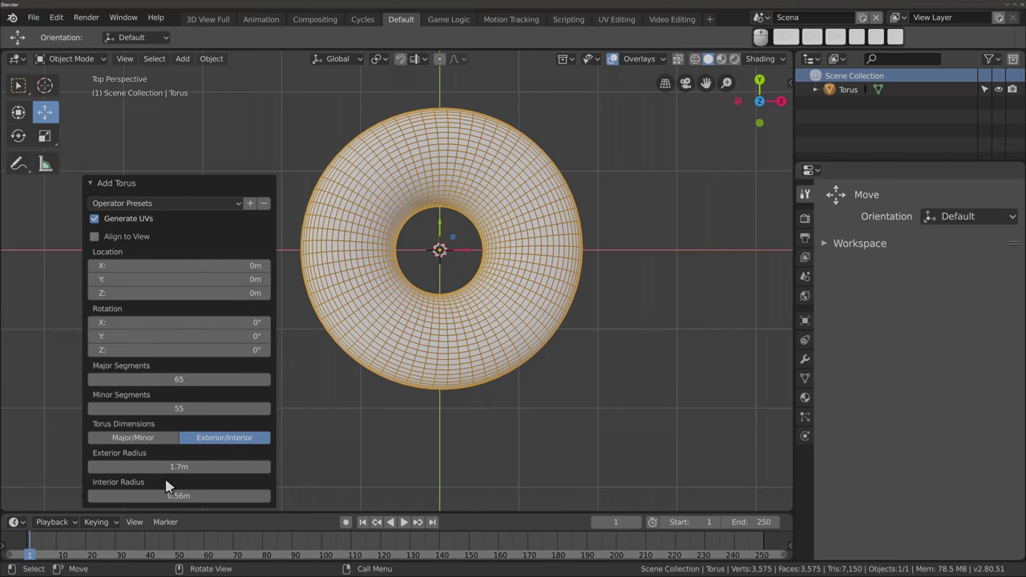
left_click_drag(172, 466, 72, 466)
left_click_drag(179, 467, 377, 258)
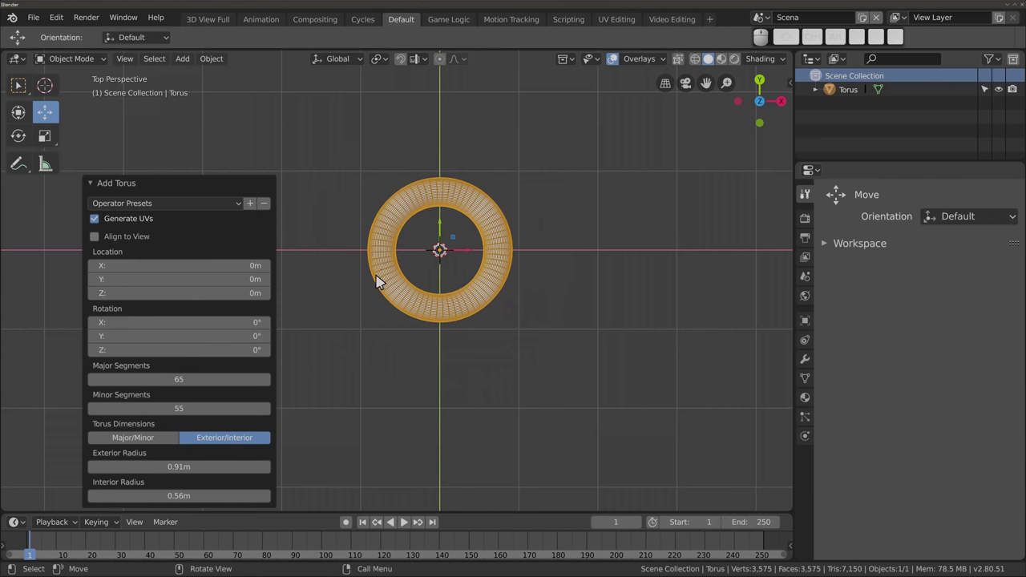
middle_click_drag(377, 281, 227, 232)
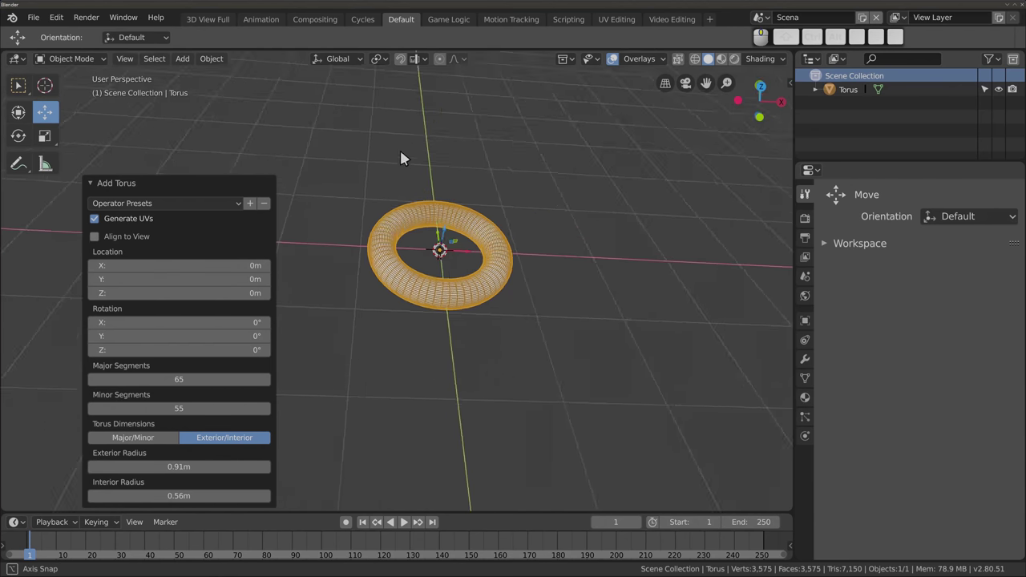
Save the current torus settings as a new operator preset named obwarzanek
left_click(249, 204)
left_click(267, 217)
type("Obwarzanek")
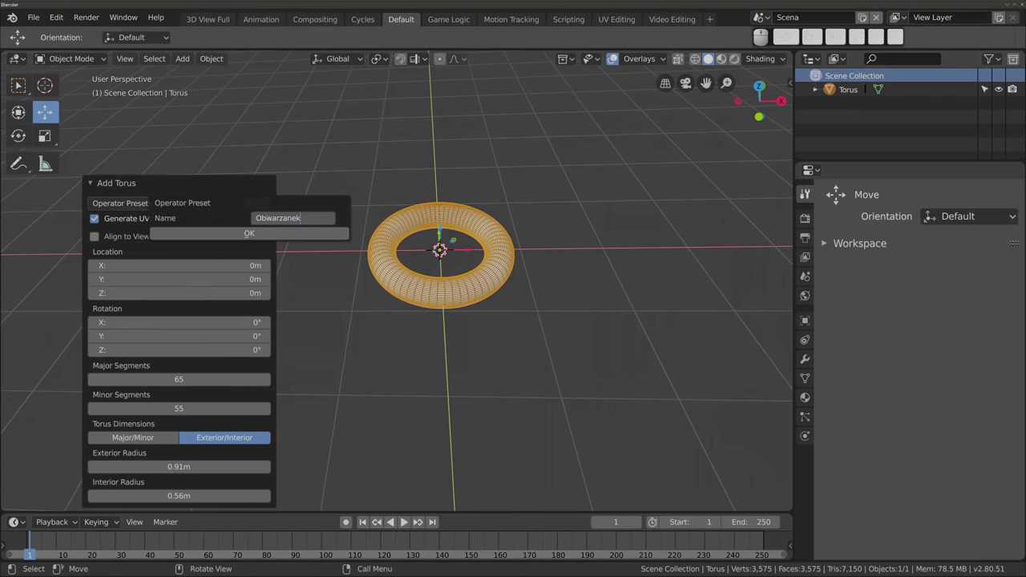
key("Return")
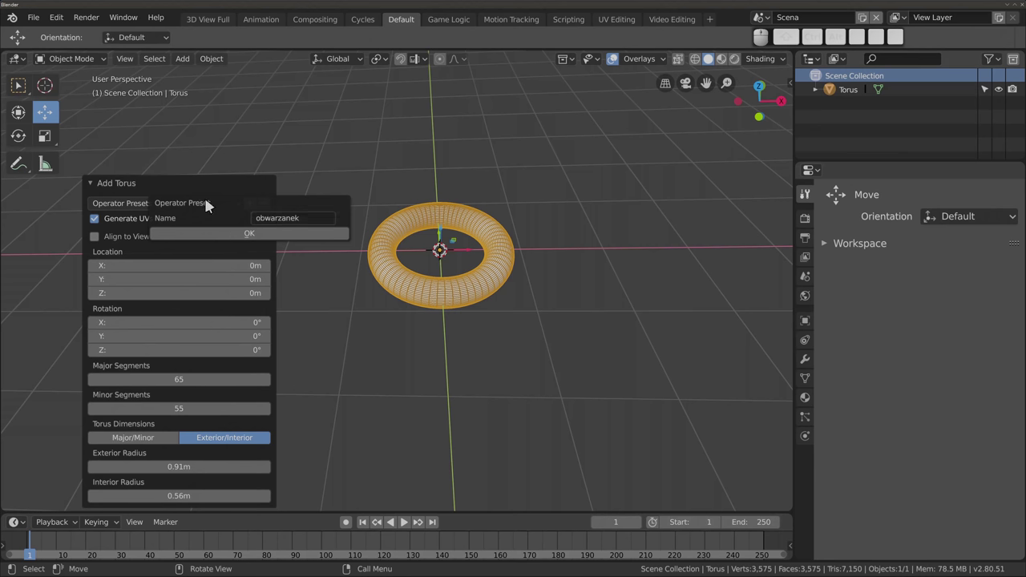
left_click(251, 234)
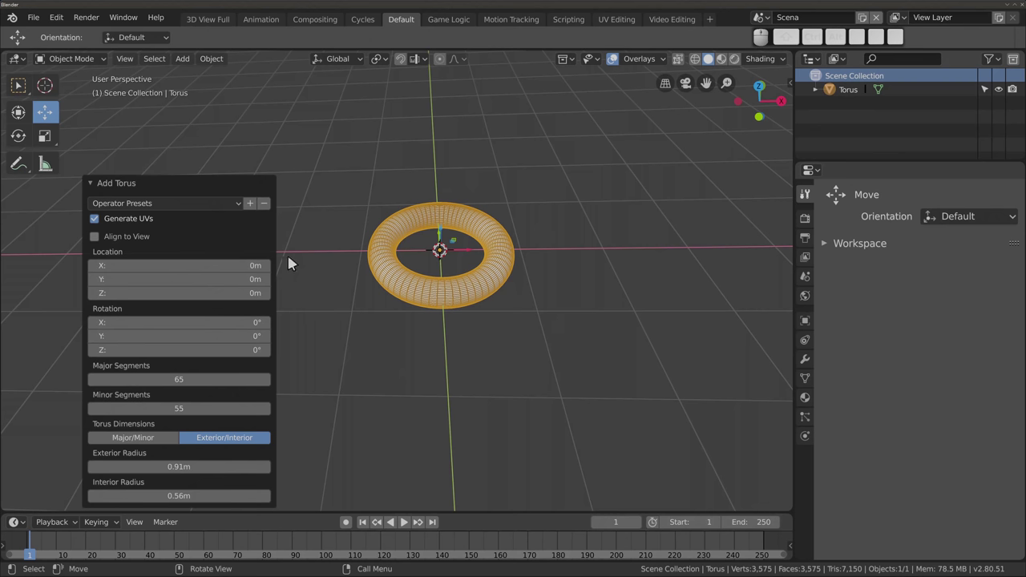
Apply the Obwarzanek preset from the list and open a terminal with Alt+F1
left_click(237, 201)
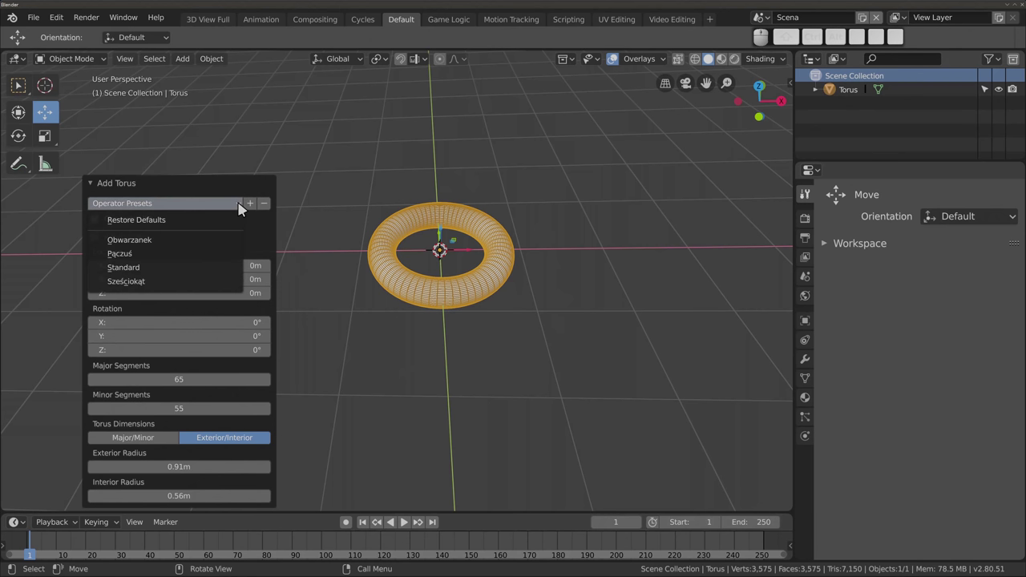
left_click(126, 240)
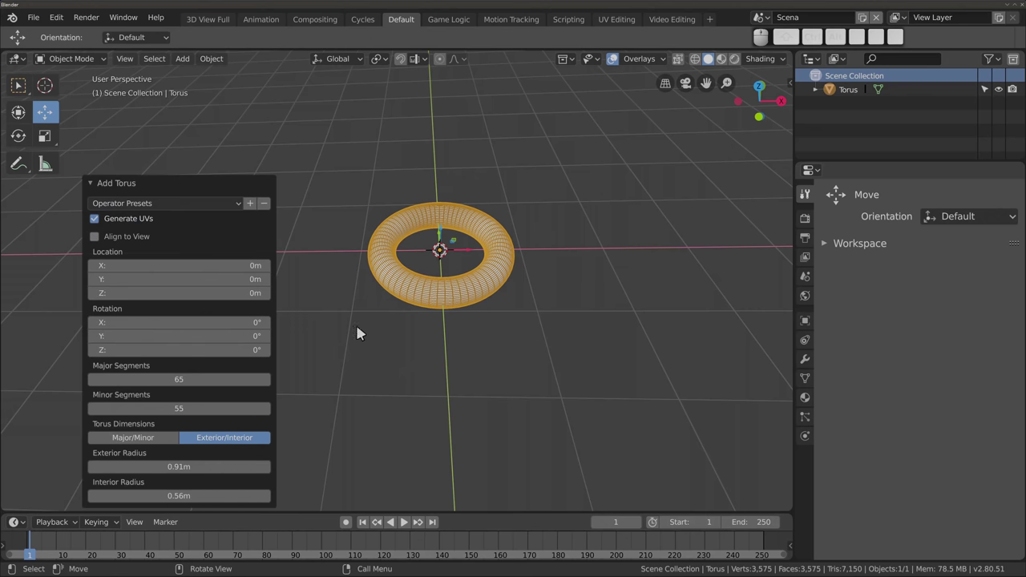
key("alt+F1")
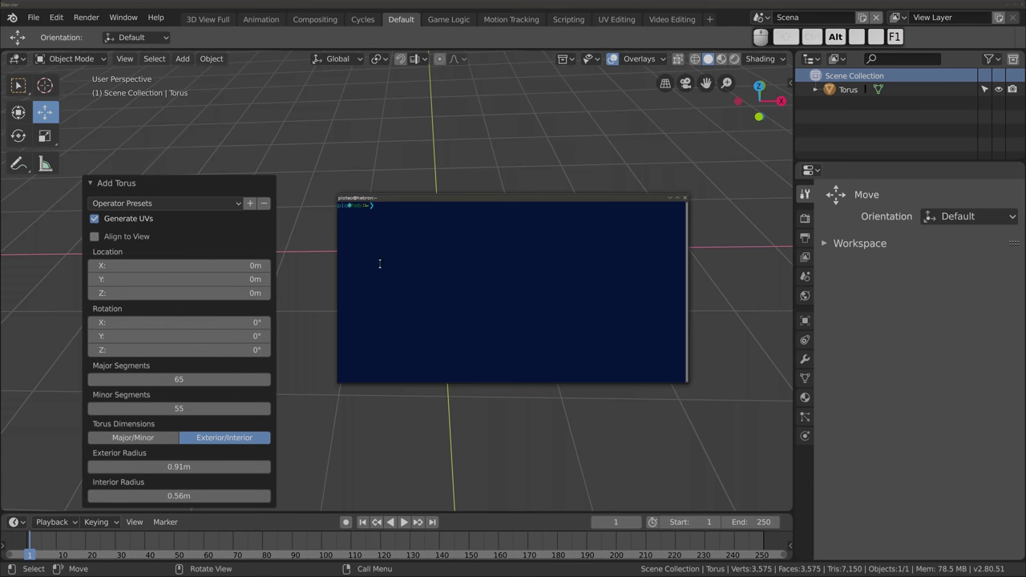
Enlarge the terminal text, move the window, and list the ~/.config/blender folder
key("ctrl+shift+equal")
key("ctrl+shift+equal")
key("ctrl+shift+equal")
key("ctrl+shift+equal")
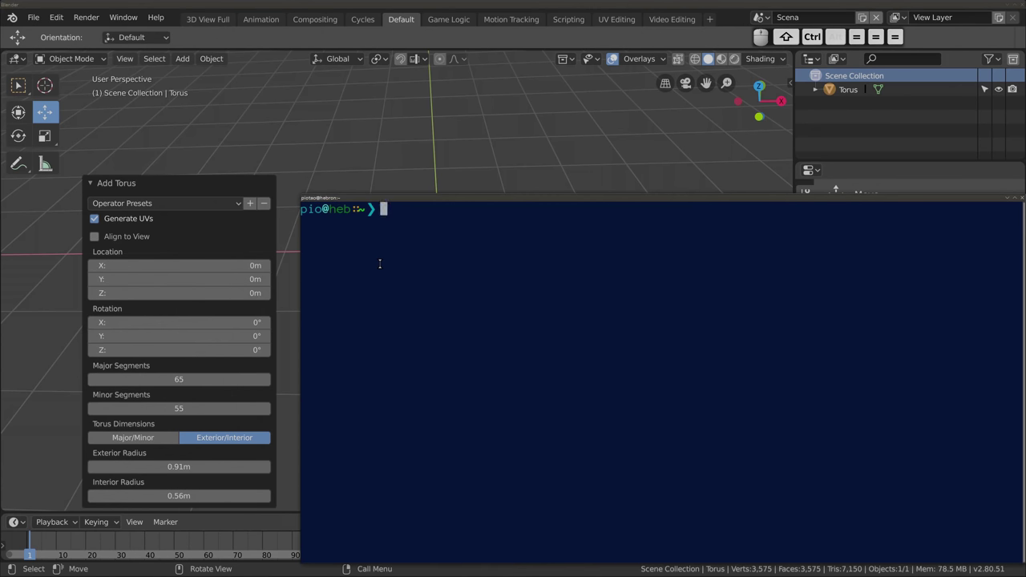
key("ctrl+shift+equal")
left_click_drag(365, 301, 348, 264, "alt")
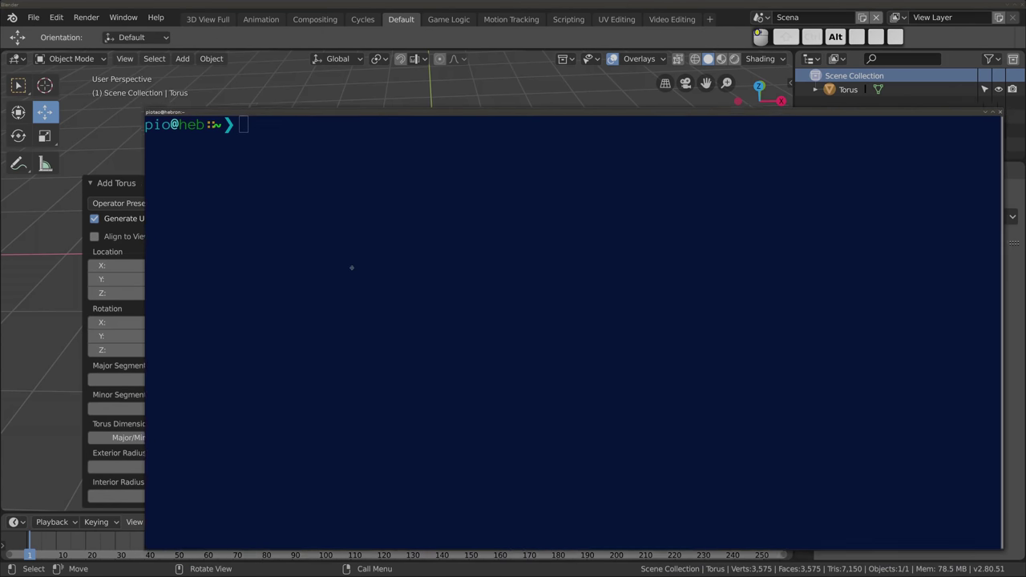
type("cd .con")
key("Tab")
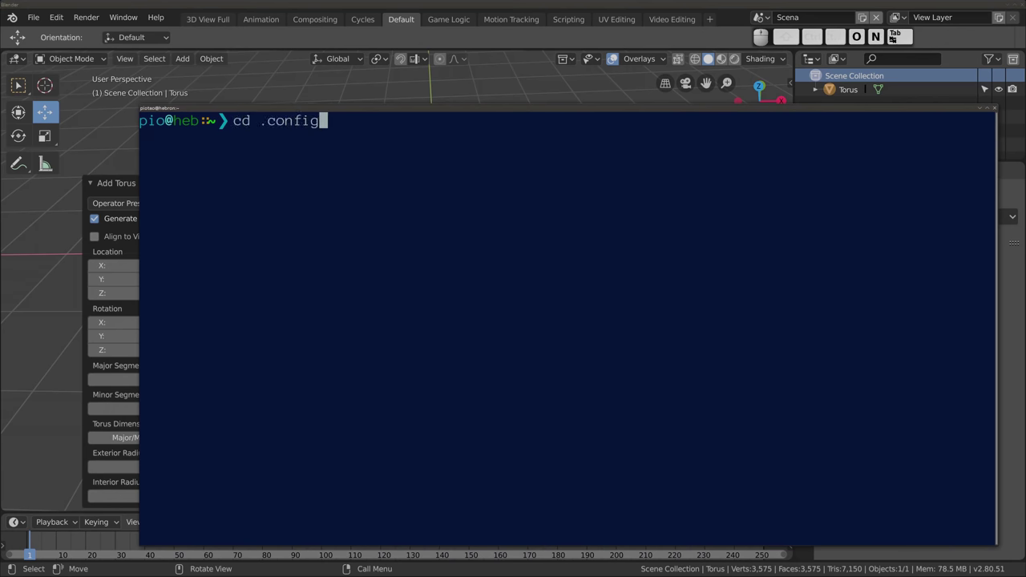
type("/bl")
key("Tab")
key("Return")
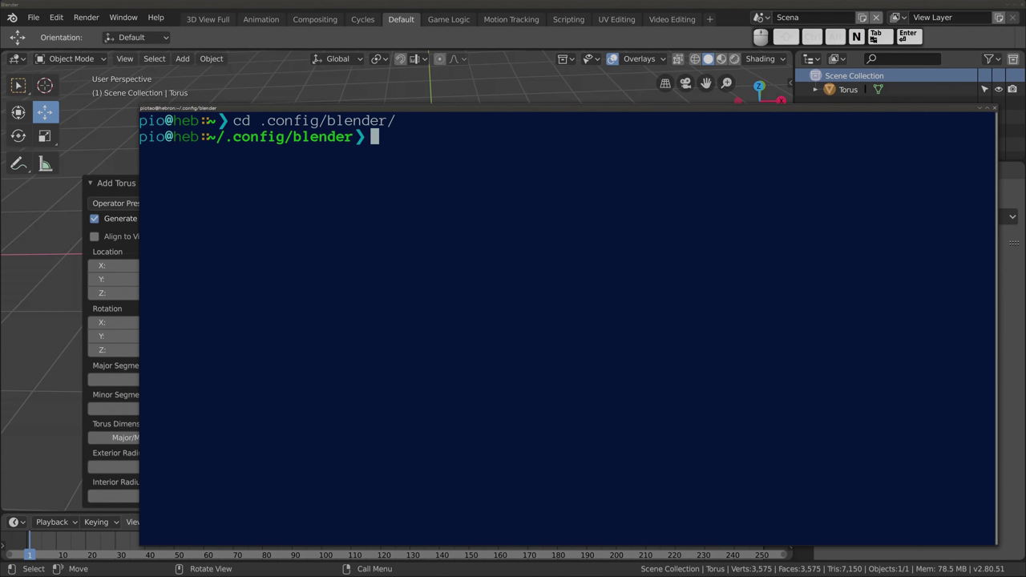
type(" l")
key("Return")
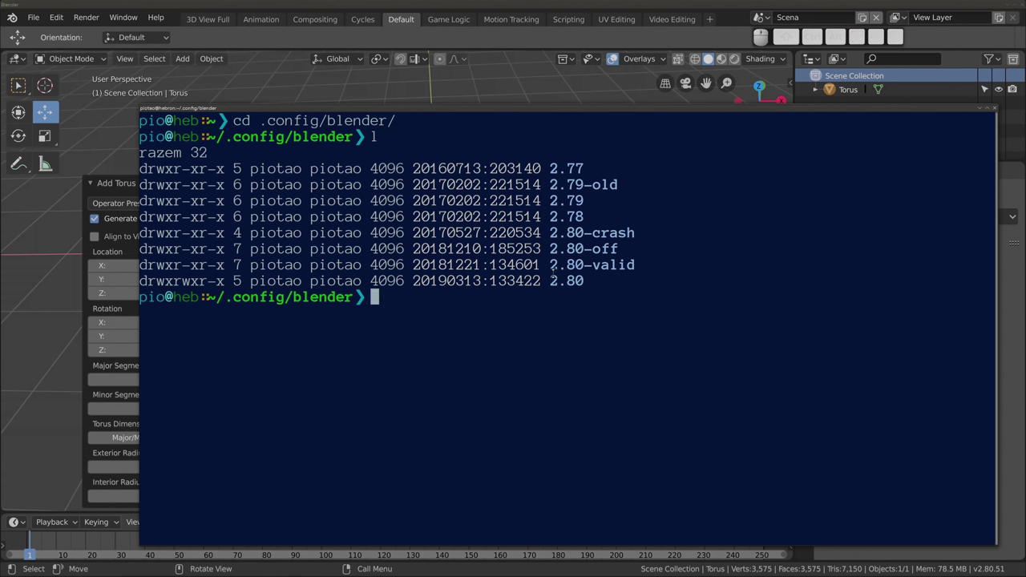
Change into the 2.80 folder and then its scripts folder, listing each
left_click_drag(564, 281, 586, 279)
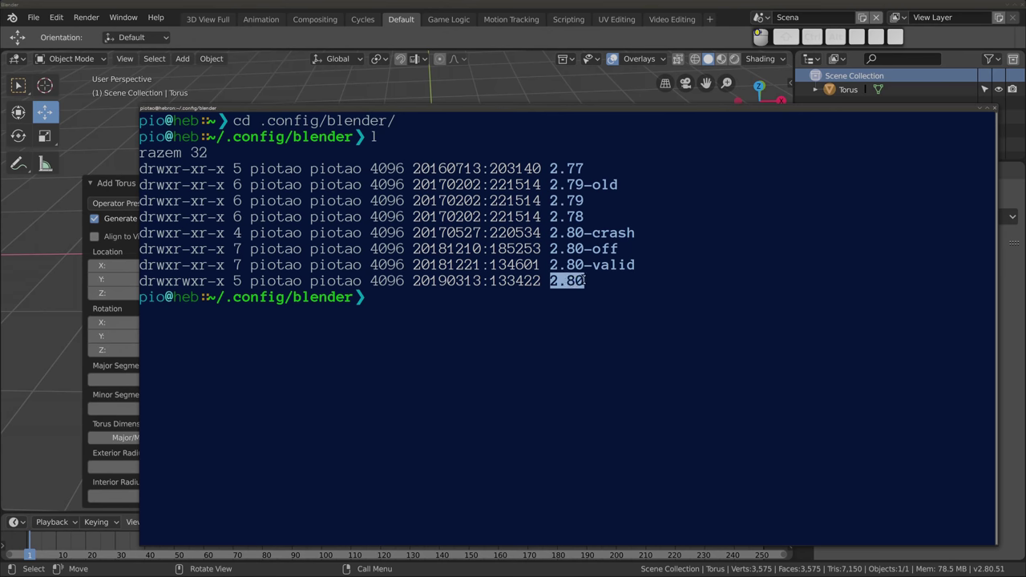
type("cd")
middle_click(634, 339)
type("l")
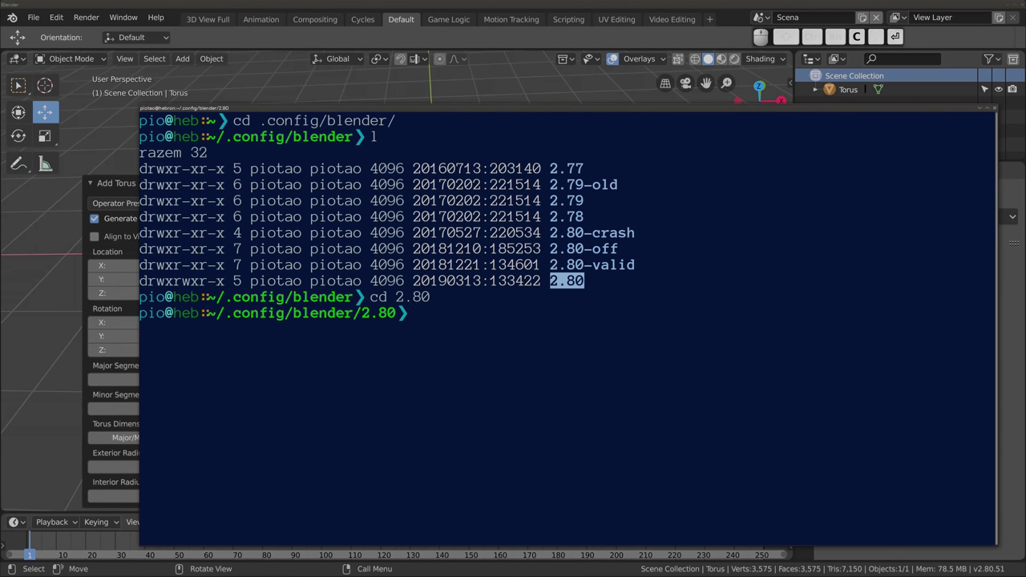
key("Return")
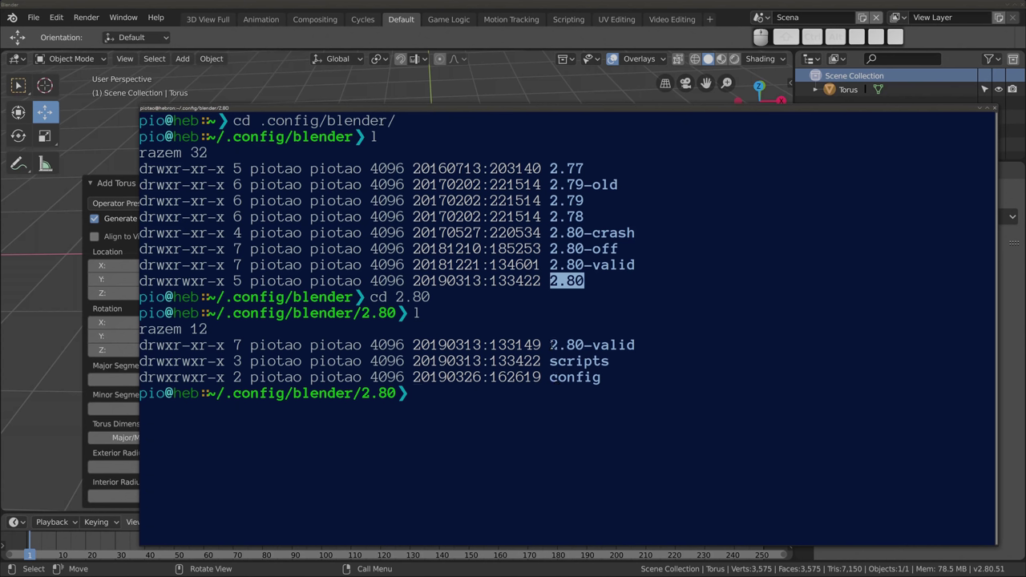
left_click_drag(550, 345, 635, 345)
left_click(603, 340)
type("cd")
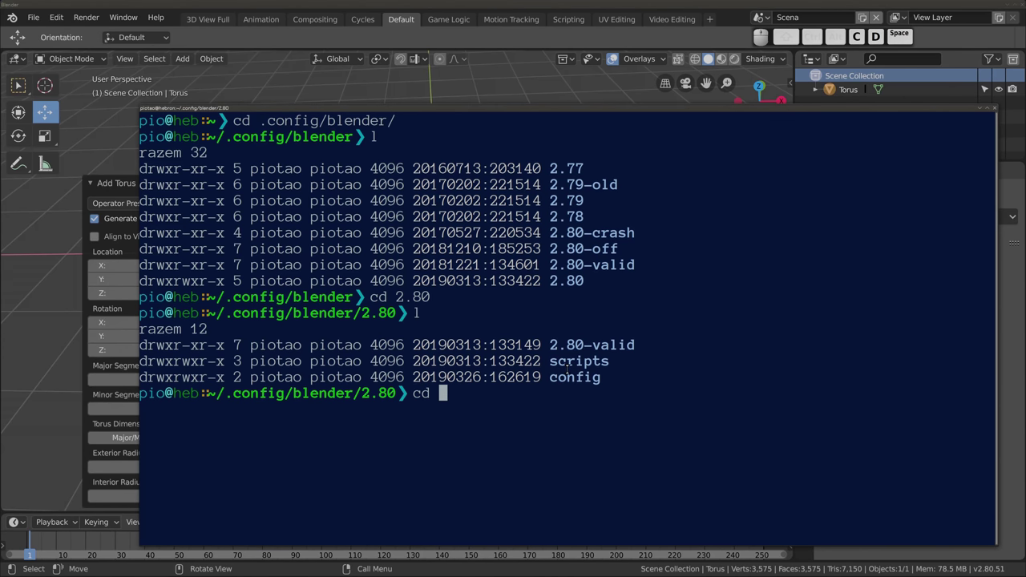
double_click(578, 361)
middle_click(579, 361)
key("Return")
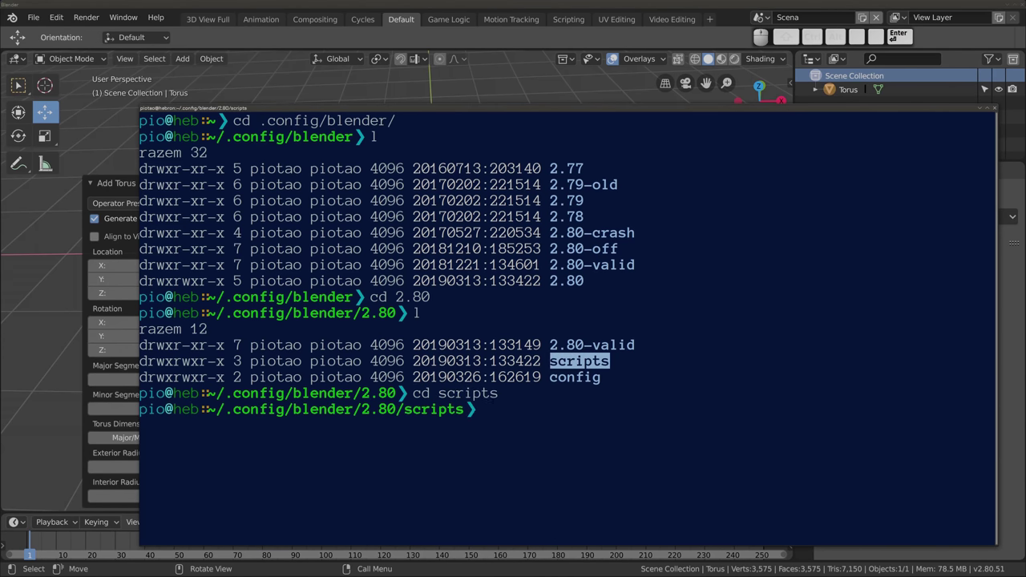
type("l")
key("Return")
Enter the presets folder, list it, and change into the operator folder
type("cd presets/")
key("Tab")
key("Return")
type("l")
key("Return")
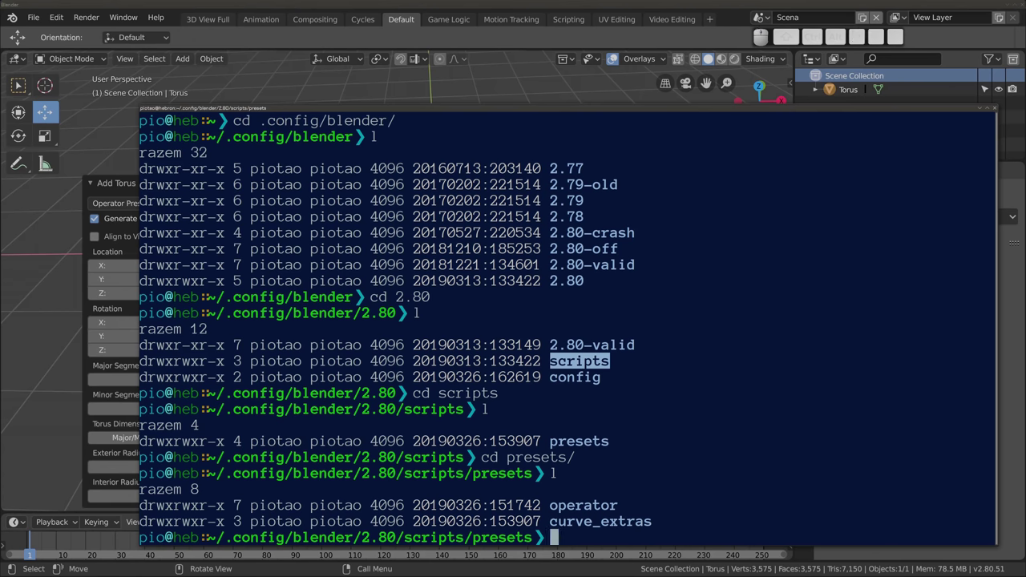
type("cd o")
key("Tab")
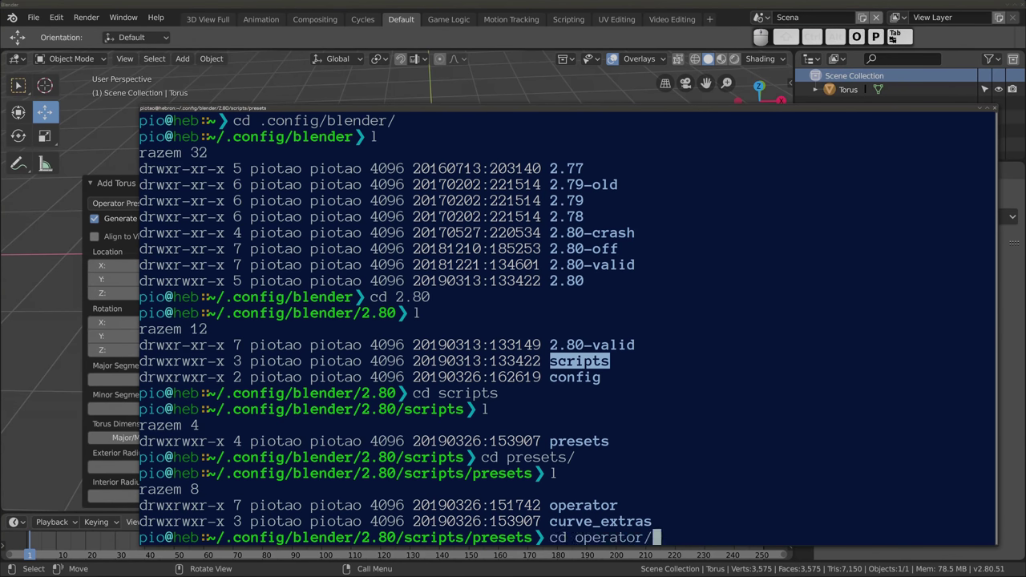
key("Return")
List the operator presets, then enter mesh.primitive_torus_add and list its preset files
type("l")
key("Return")
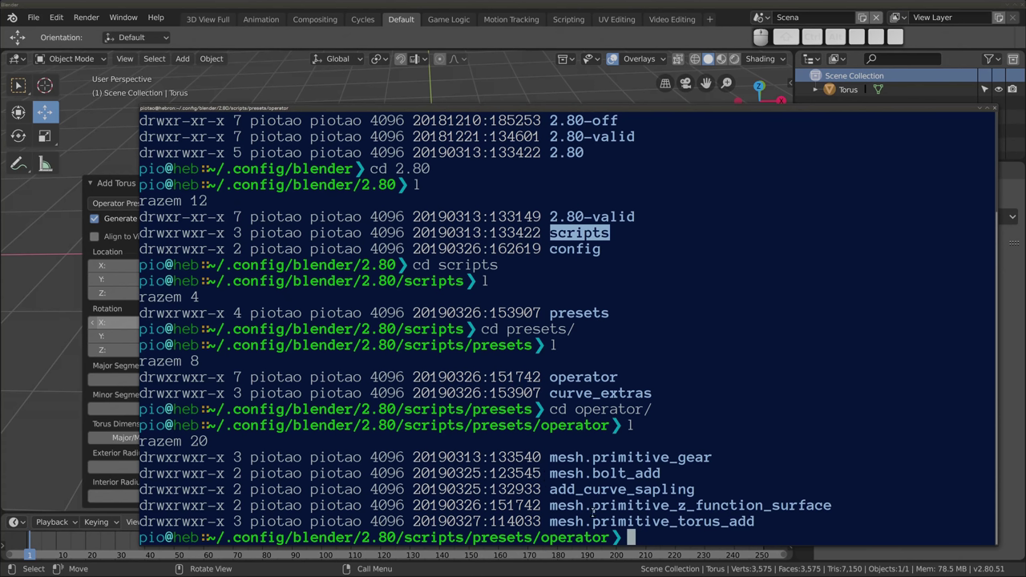
left_click_drag(550, 522, 755, 522)
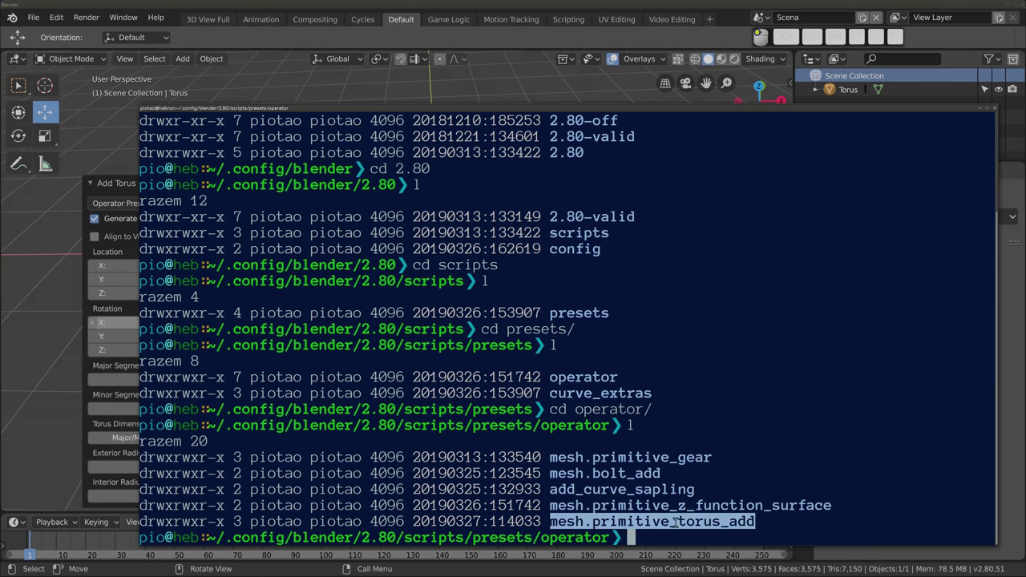
left_click(617, 531)
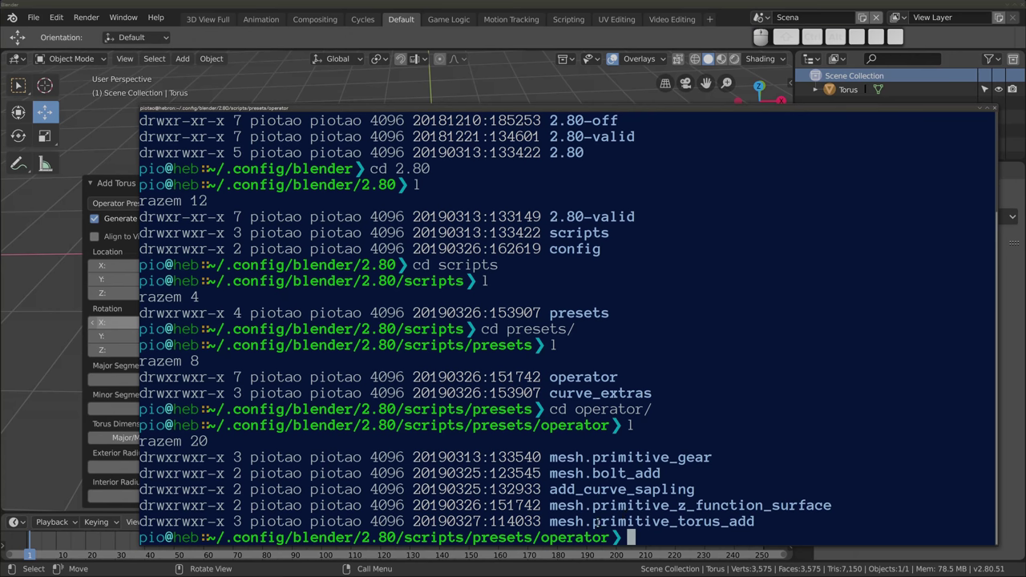
left_click_drag(595, 523, 719, 525)
left_click_drag(552, 522, 750, 521)
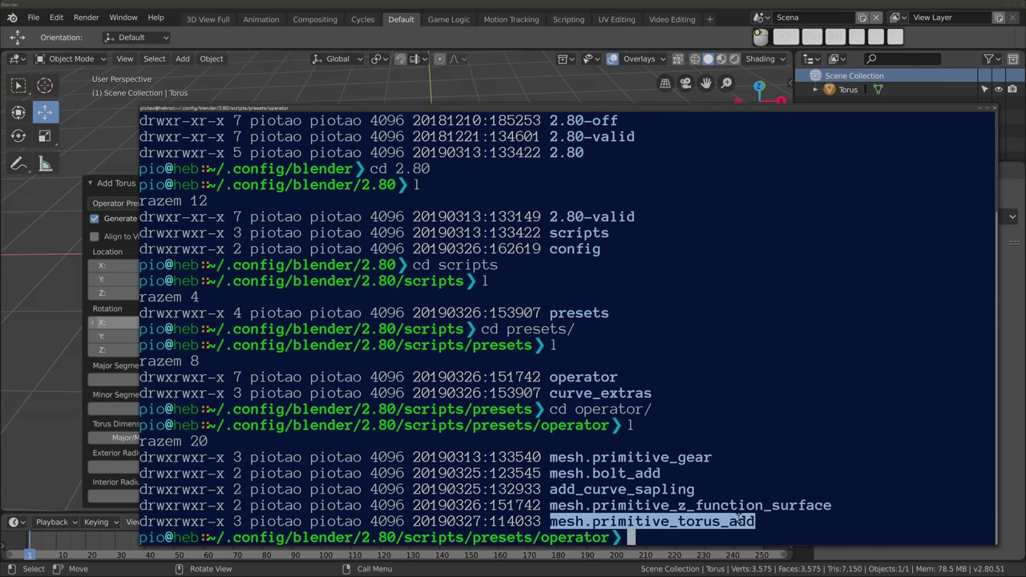
type("cd mesh.primitive_torus_add")
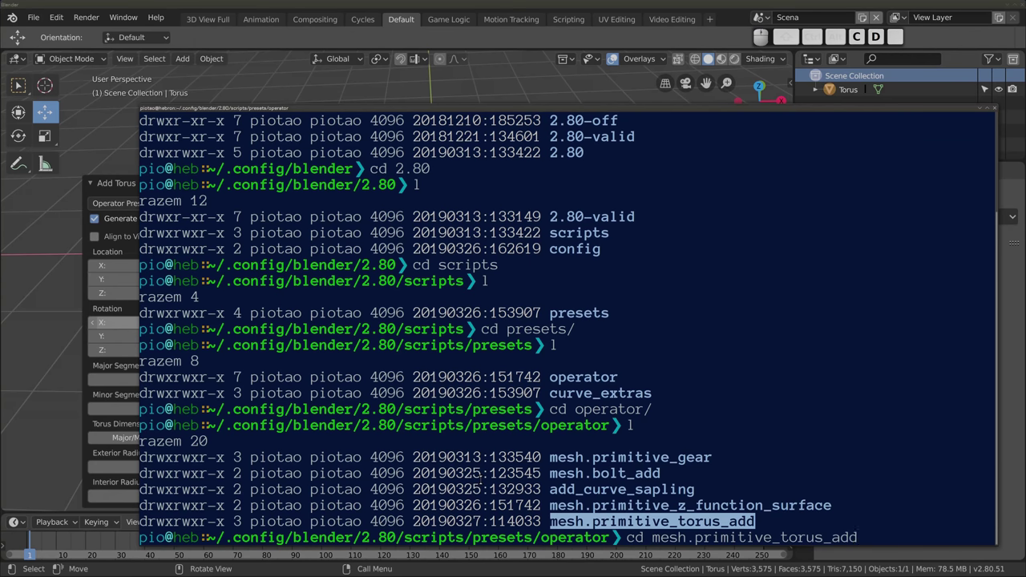
key("Return")
type("l")
key("Return")
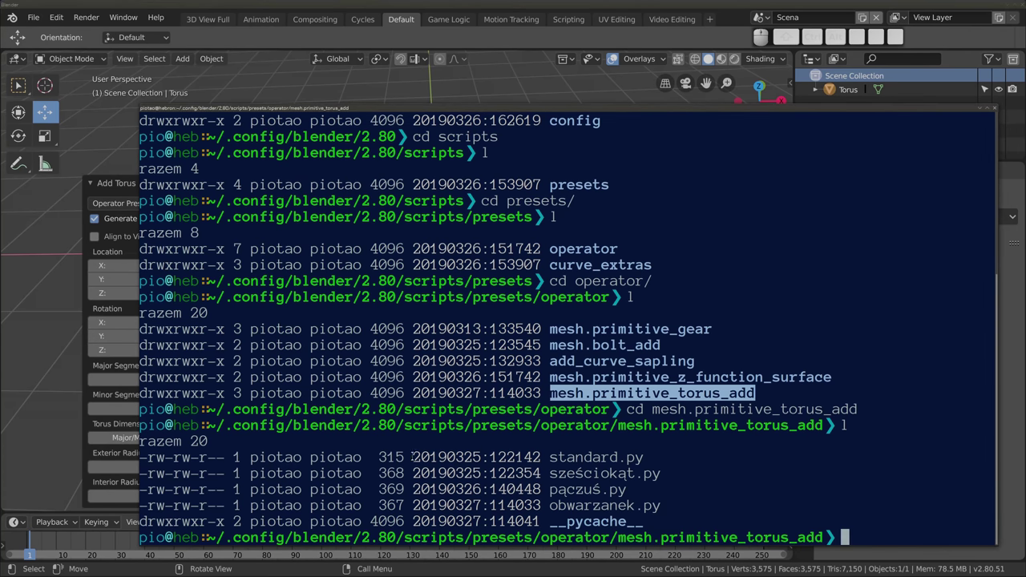
Open obwarzanek.py in the more pager
left_click_drag(549, 505, 661, 505)
key("ctrl+c")
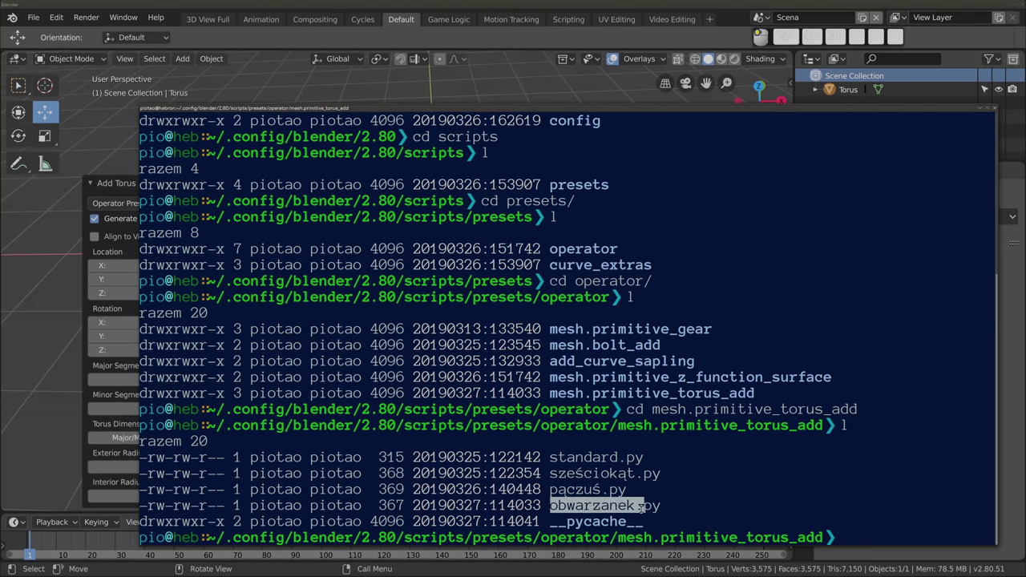
type("more")
key("shift+Insert")
key("Return")
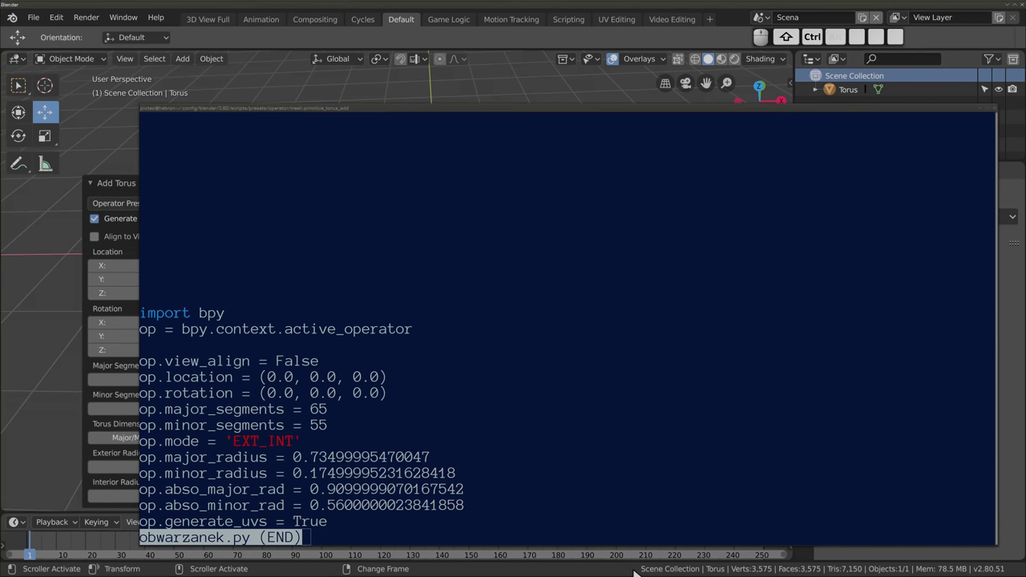
Compare obwarzanek.py's location, rotation, EXT_INT mode and radii with the Add Torus panel, then quit more
left_click_drag(489, 404, 637, 323, "alt")
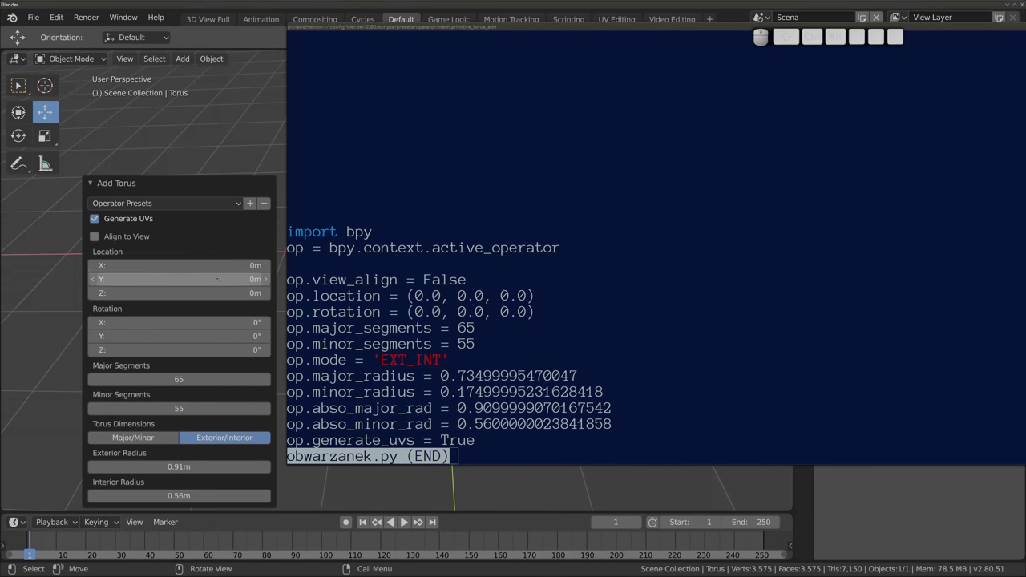
mouse_move(543, 293)
left_mouse_down()
mouse_move(411, 295)
mouse_move(622, 316)
left_mouse_up()
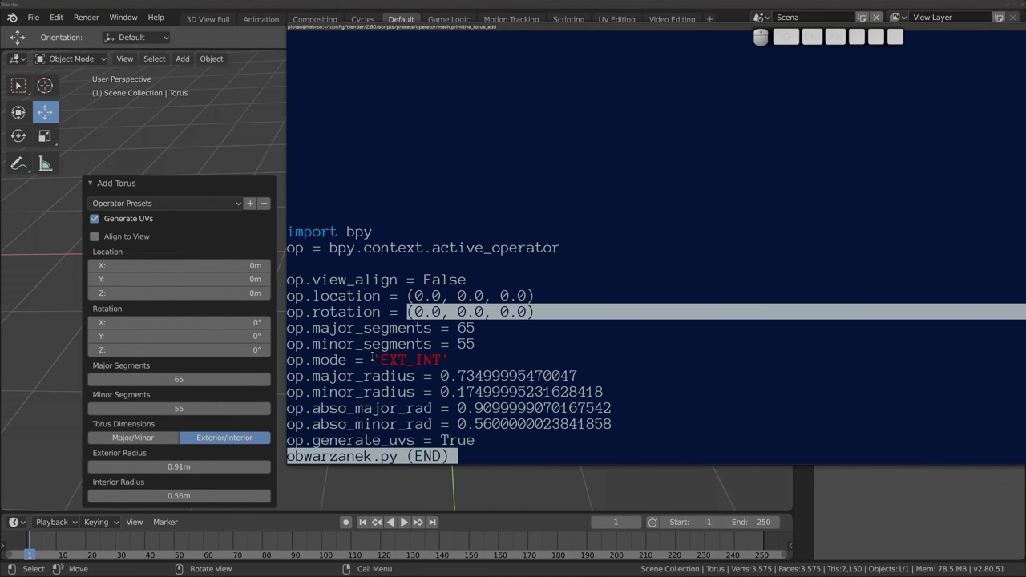
left_click_drag(374, 360, 444, 361)
left_click(447, 360)
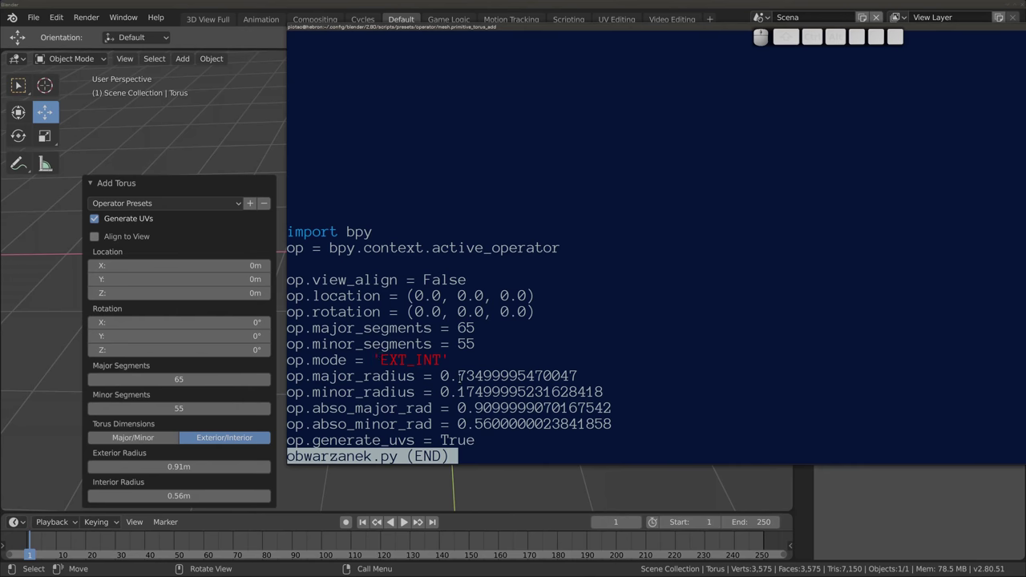
left_click_drag(460, 376, 525, 377)
left_click_drag(456, 392, 498, 392)
left_click(542, 393)
key("q")
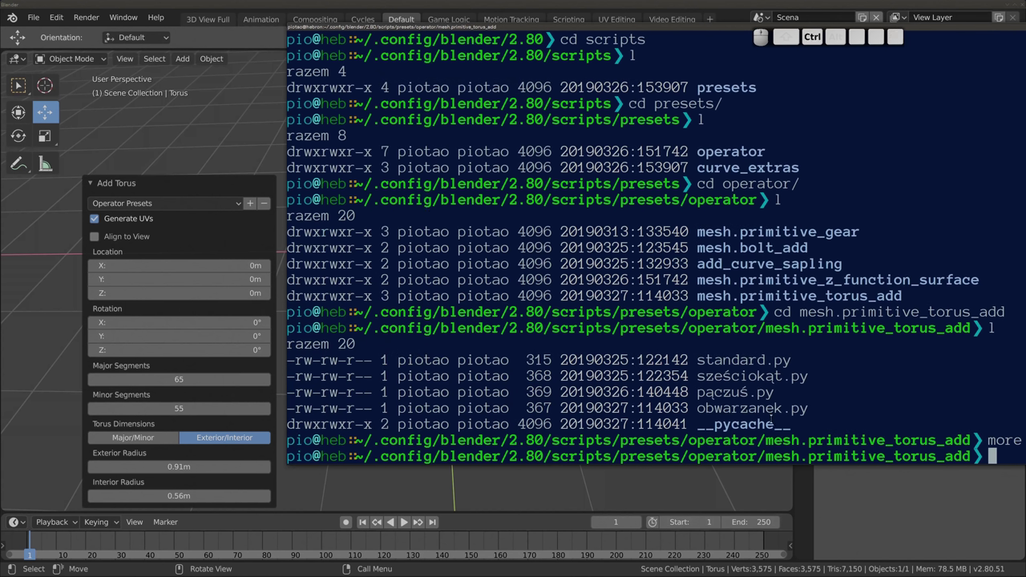
Dismiss the Operator Presets list unchanged and delete the torus
left_click(161, 200)
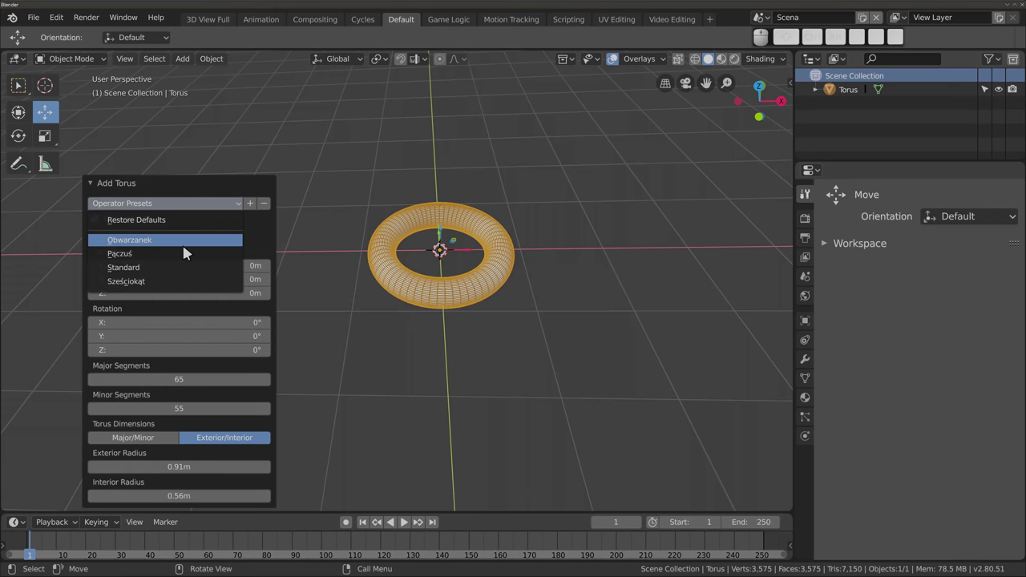
key("Escape")
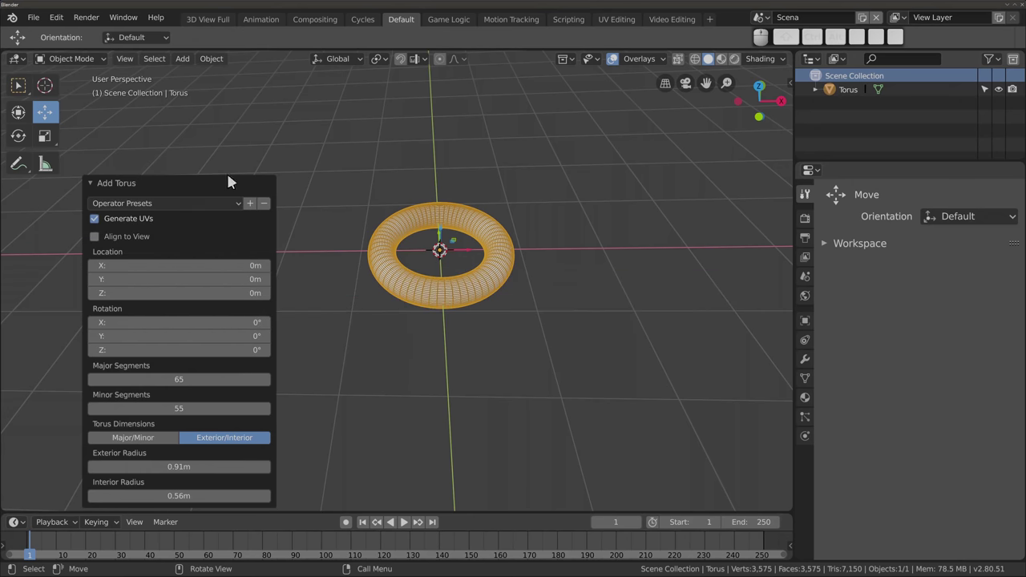
mouse_move(447, 258)
middle_mouse_down()
mouse_move(417, 294)
mouse_move(579, 262)
mouse_move(400, 248)
mouse_move(401, 179)
mouse_move(436, 314)
mouse_move(448, 303)
middle_mouse_up()
key("Delete")
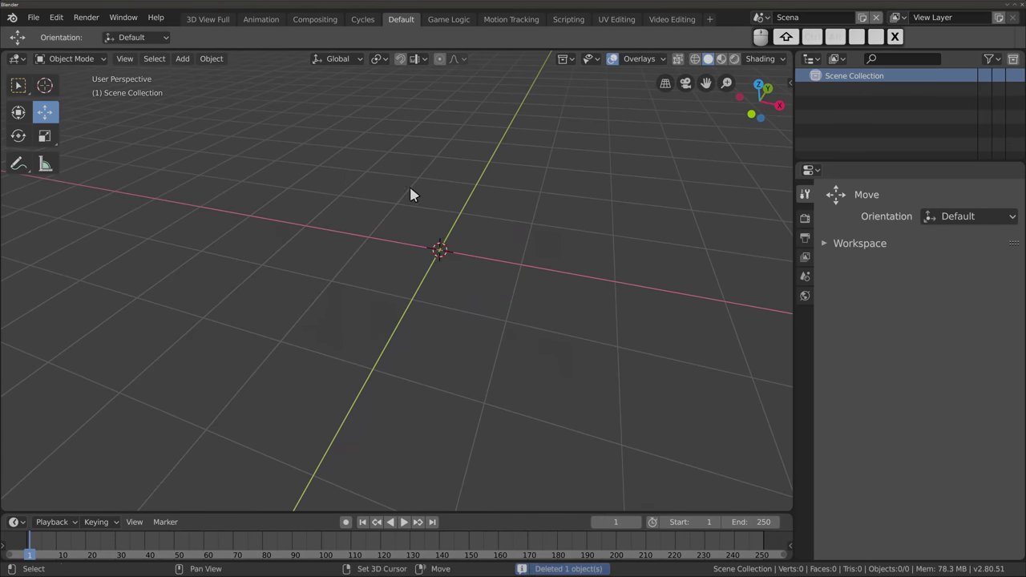
Add a grid mesh at the origin, orbit to view it, then delete it
key("shift+a")
mouse_move(295, 193)
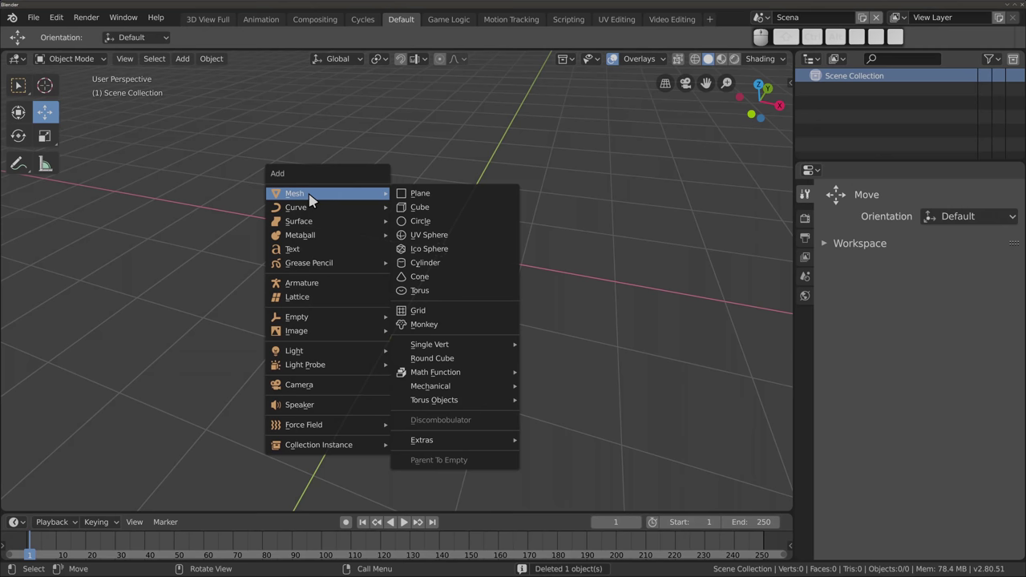
left_click(425, 310)
middle_click_drag(410, 312, 318, 198)
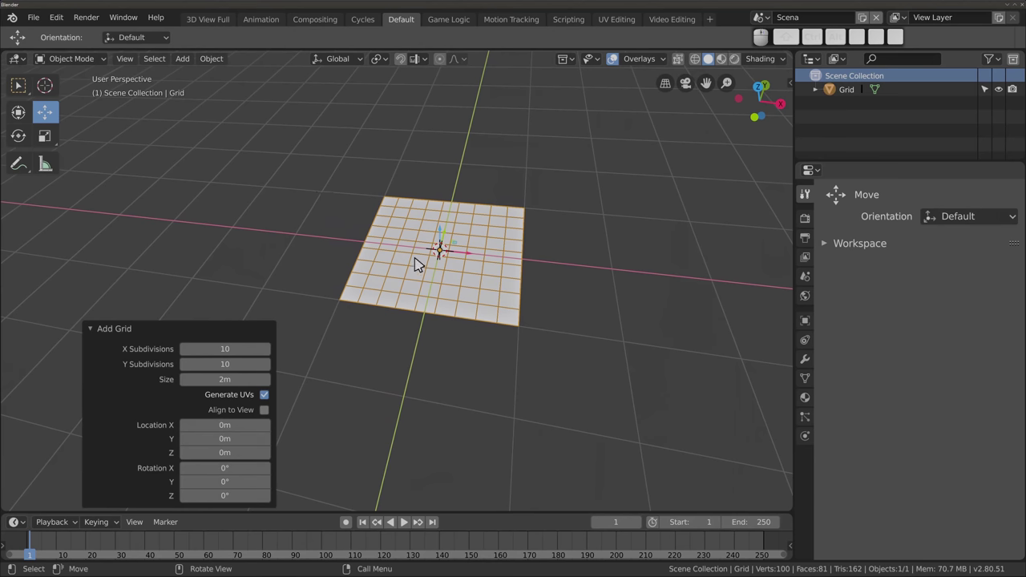
key("x")
left_click(447, 239)
Add a plane and subdivide it in edit mode with 2 cuts
key("shift+a")
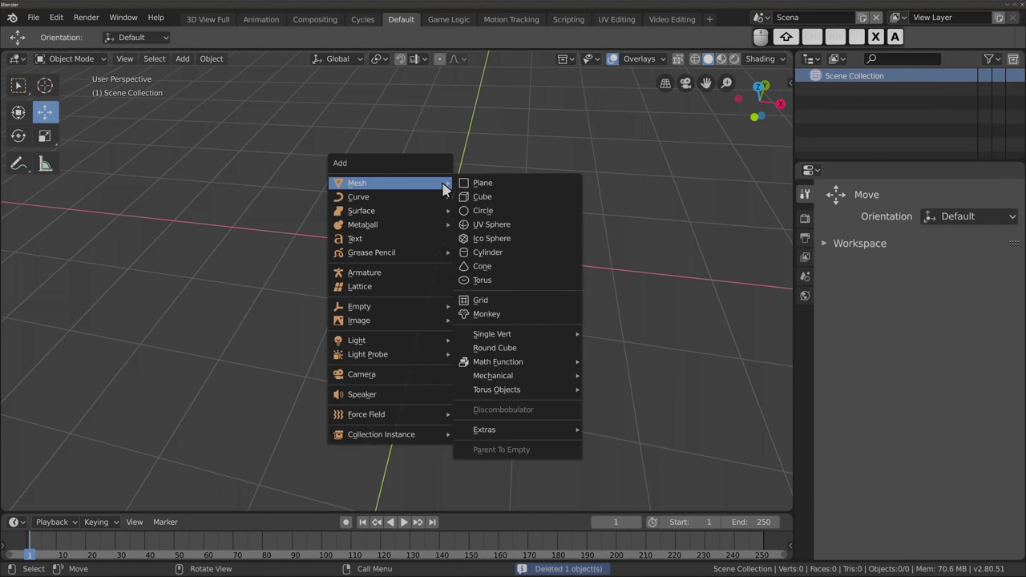
left_click(474, 183)
key("Tab")
key("Tab")
right_click(396, 211)
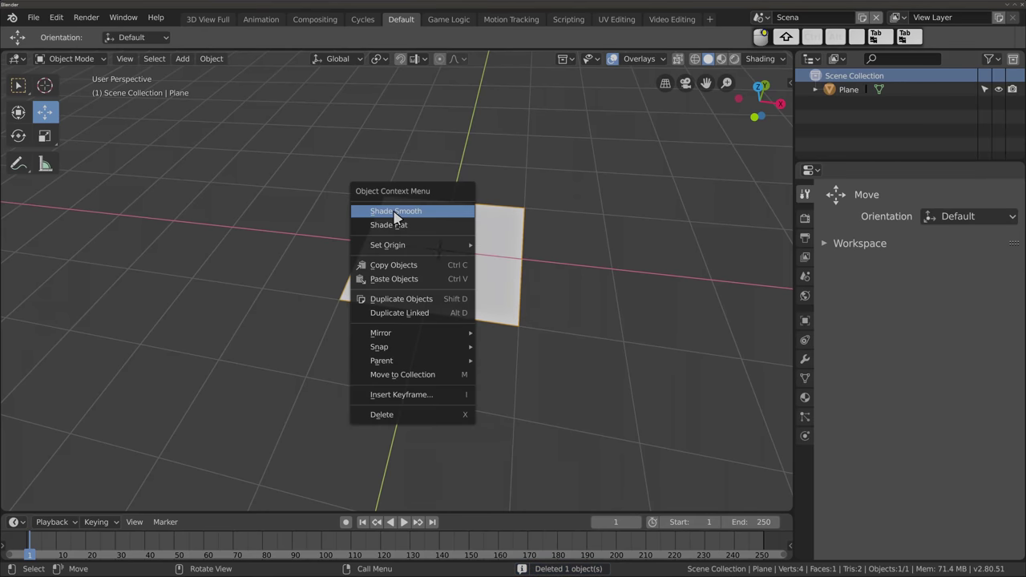
key("Escape")
key("Tab")
right_click(403, 220)
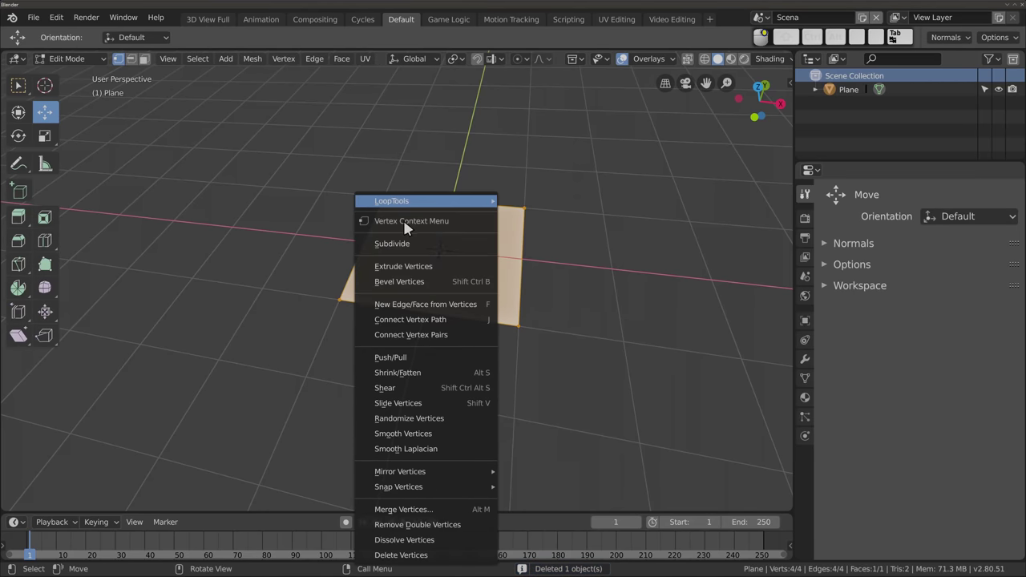
left_click(398, 244)
key("shift+r")
key("shift+r")
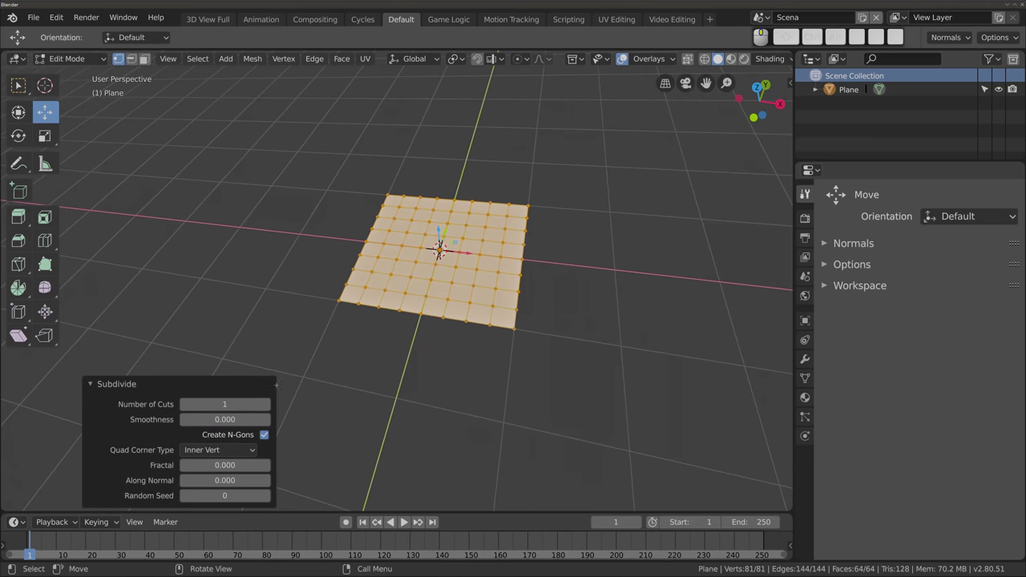
left_click(267, 405)
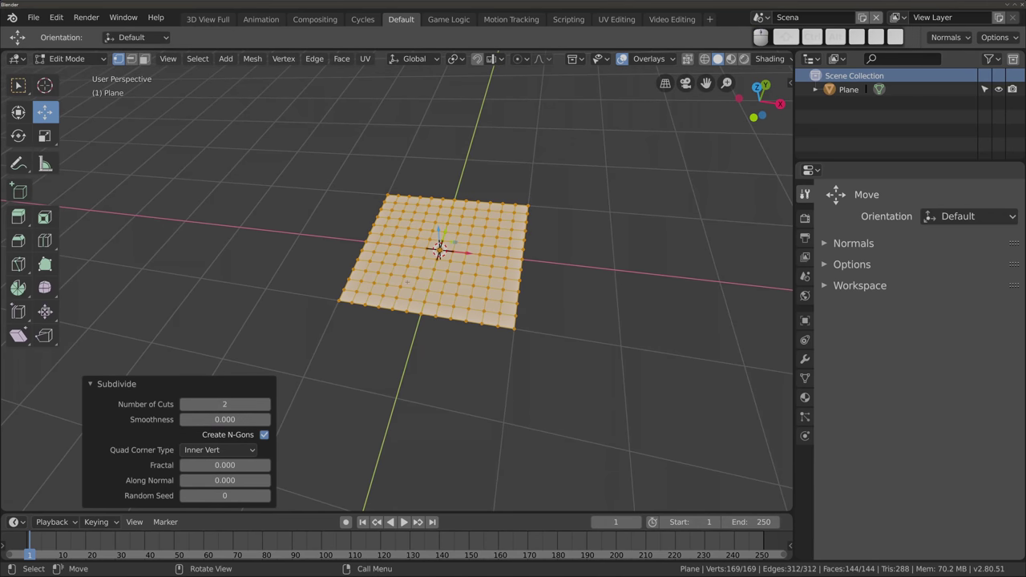
key("Tab")
Delete the subdivided plane and bring up the Add menu again
key("x")
left_click(321, 159)
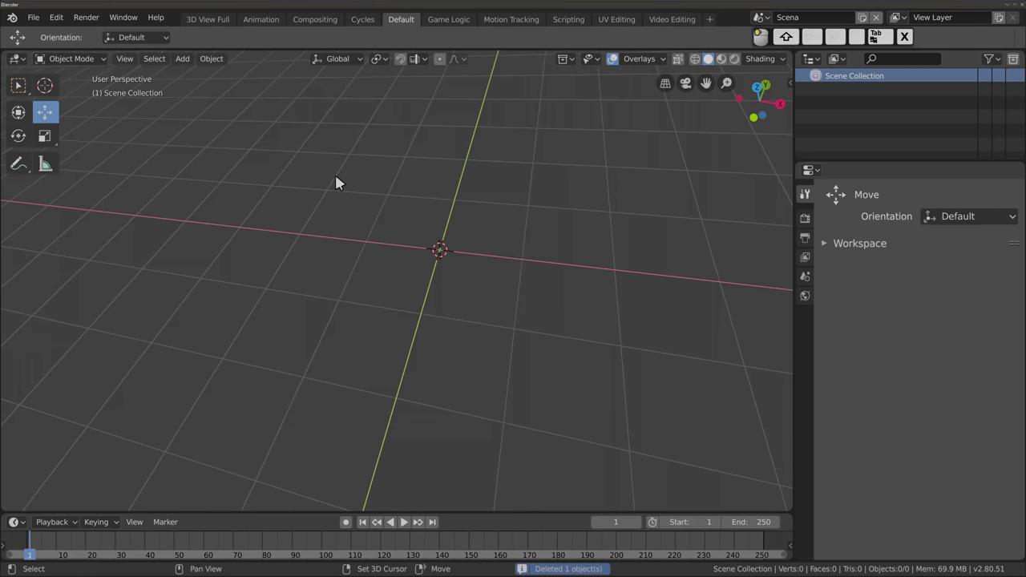
key("shift+a")
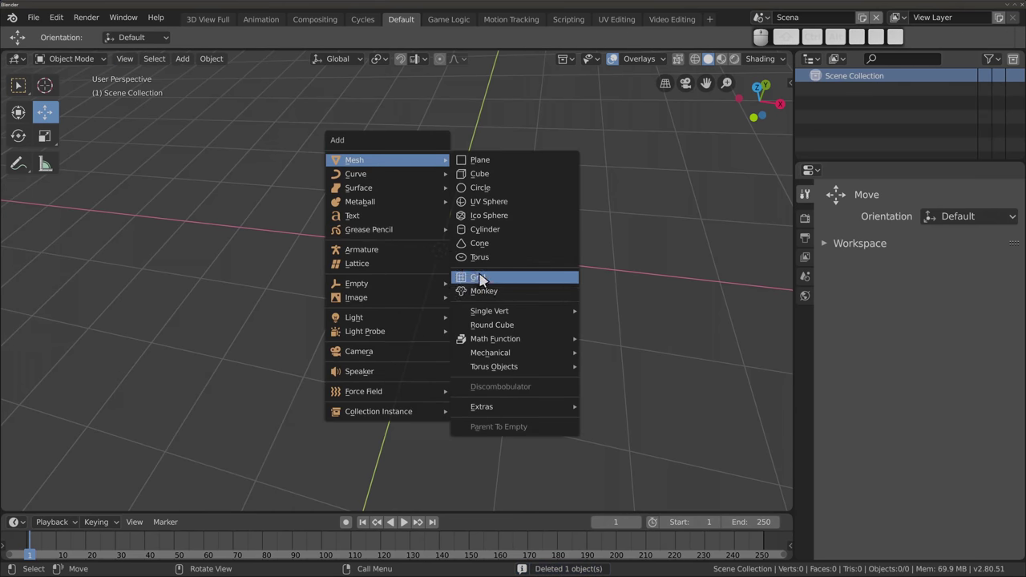
Add a grid and try X and Y subdivisions of 2, then 5
mouse_move(355, 160)
left_click(481, 275)
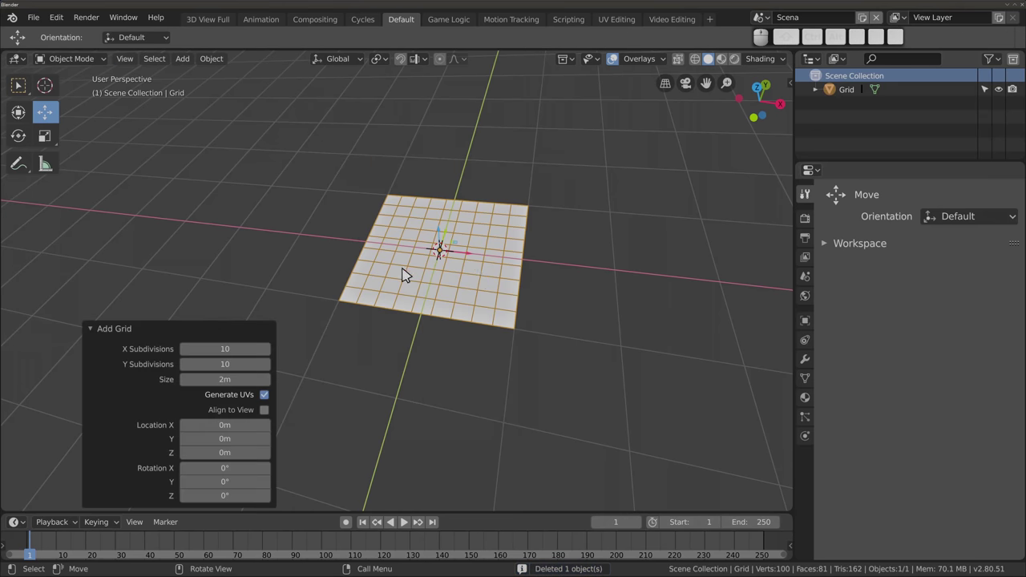
left_click(214, 349)
type("2")
key("Return")
left_click(215, 364)
type("2")
key("Return")
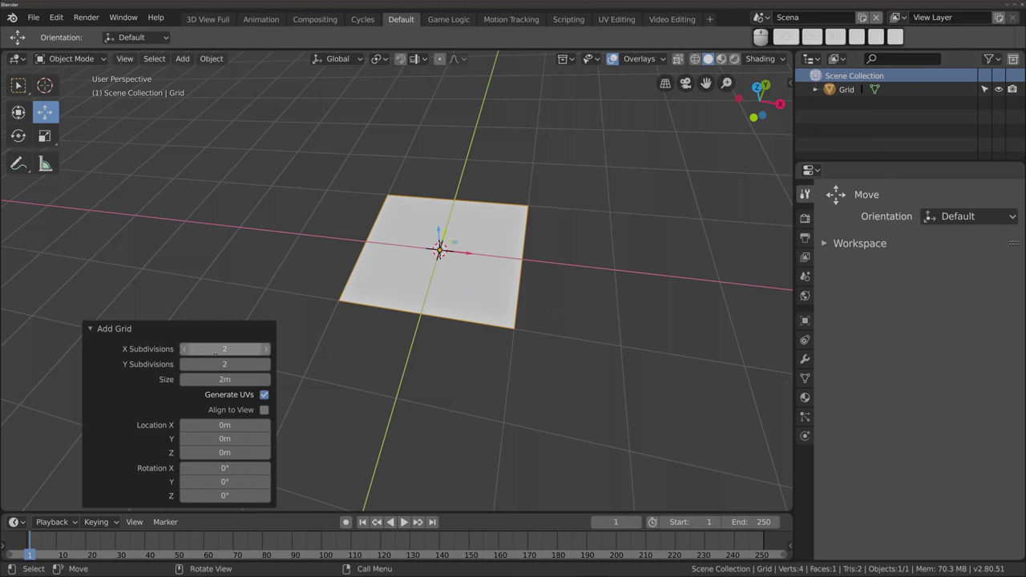
left_click(225, 349)
type("5")
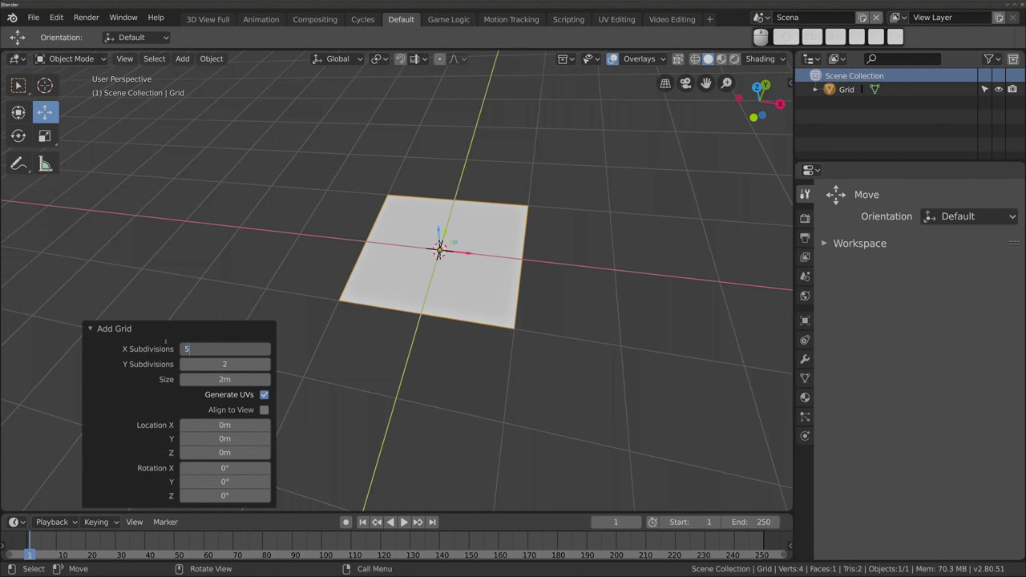
key("Return")
left_click(219, 364)
type("5")
key("Return")
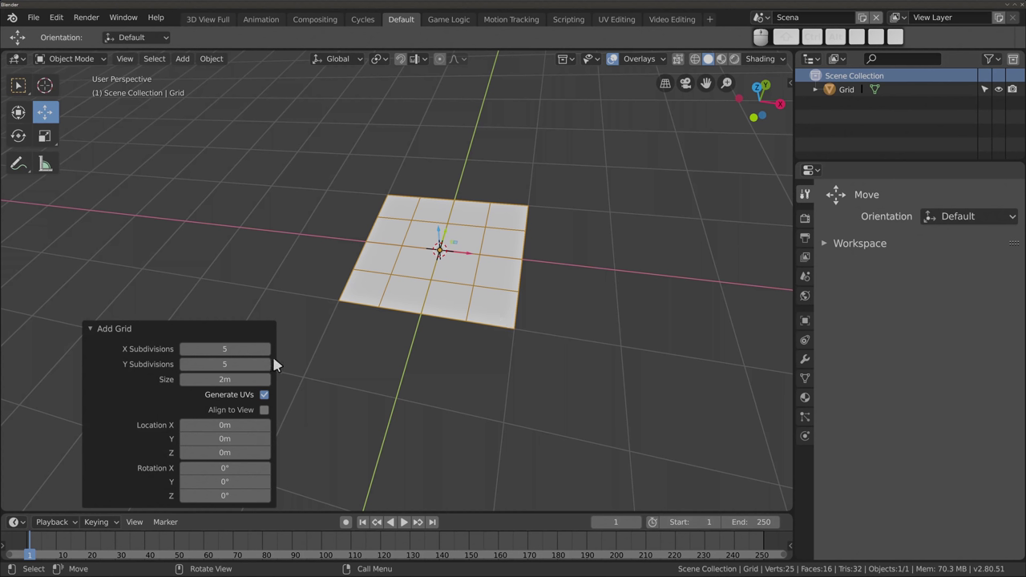
Raise the grid subdivisions to 101 and zoom, tilt and pan to inspect it
left_click_drag(267, 351, 270, 365)
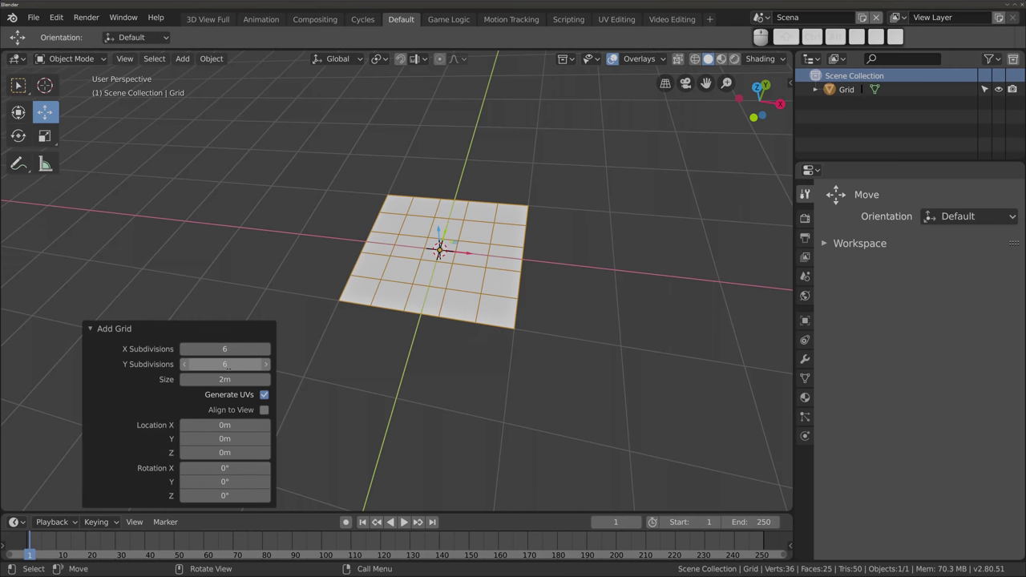
left_click(230, 352)
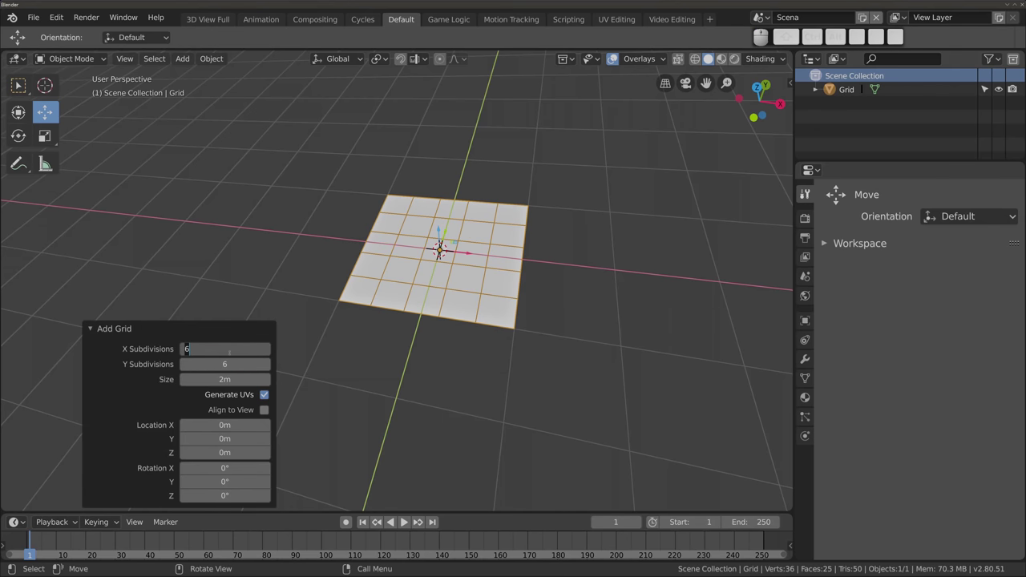
type("101")
key("Return")
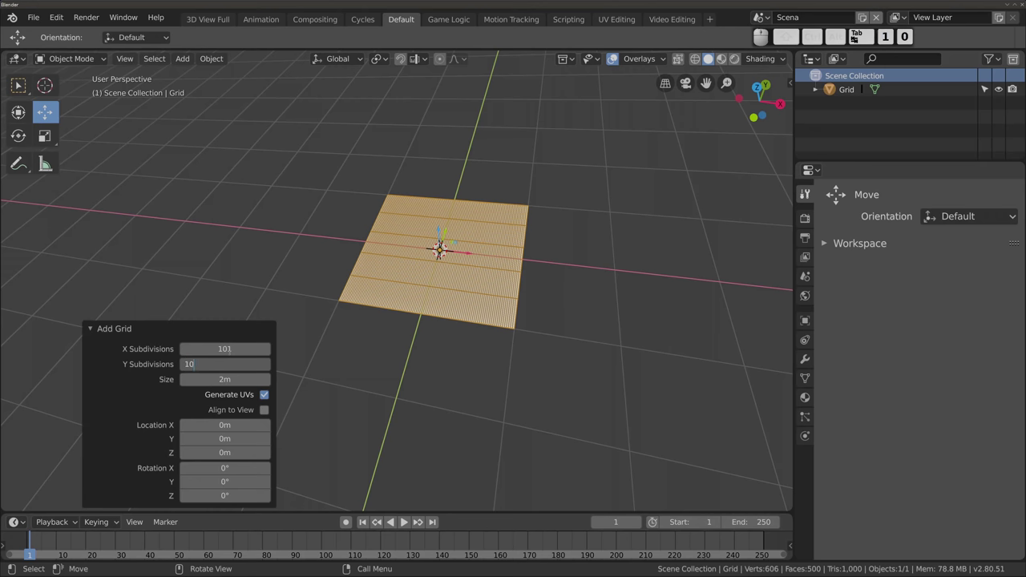
scroll(452, 284, "up", 5)
mouse_move(438, 246)
middle_mouse_down()
mouse_move(403, 271)
mouse_move(360, 179)
middle_mouse_up()
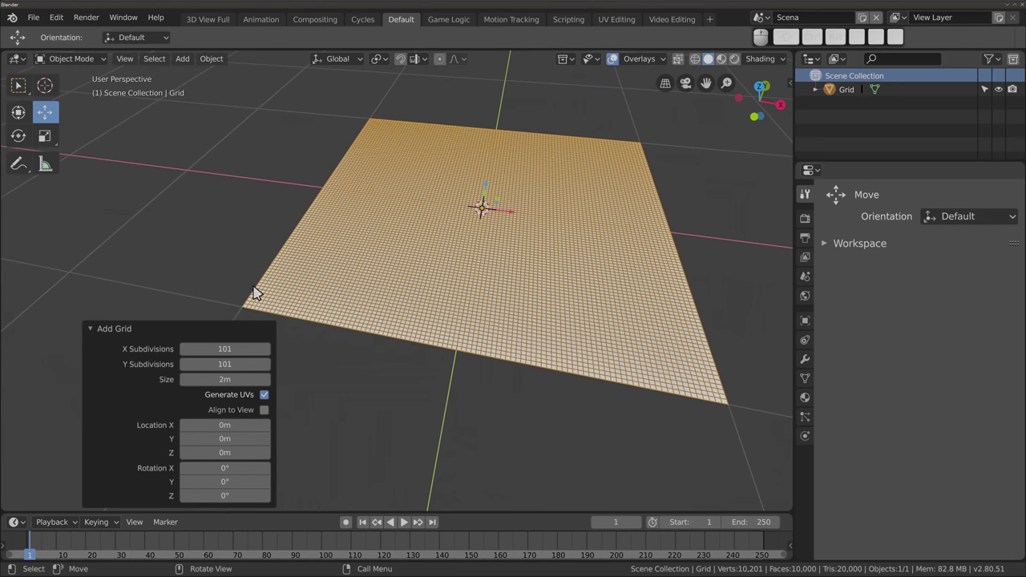
middle_click_drag(513, 222, 492, 200, "shift")
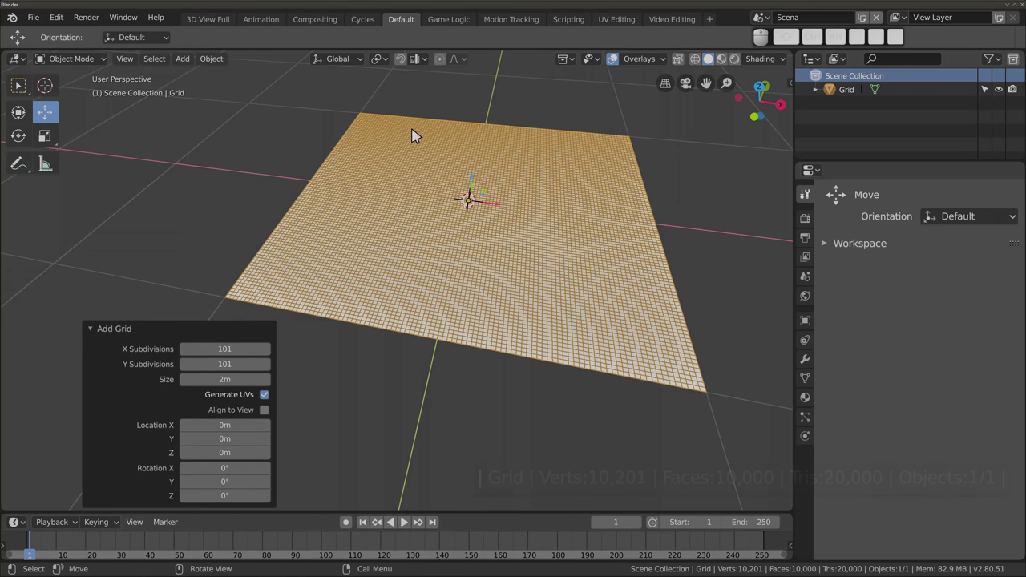
Delete the dense grid, add a Suzanne monkey head, and orbit around it
key("x")
left_click(400, 168)
key("shift+a")
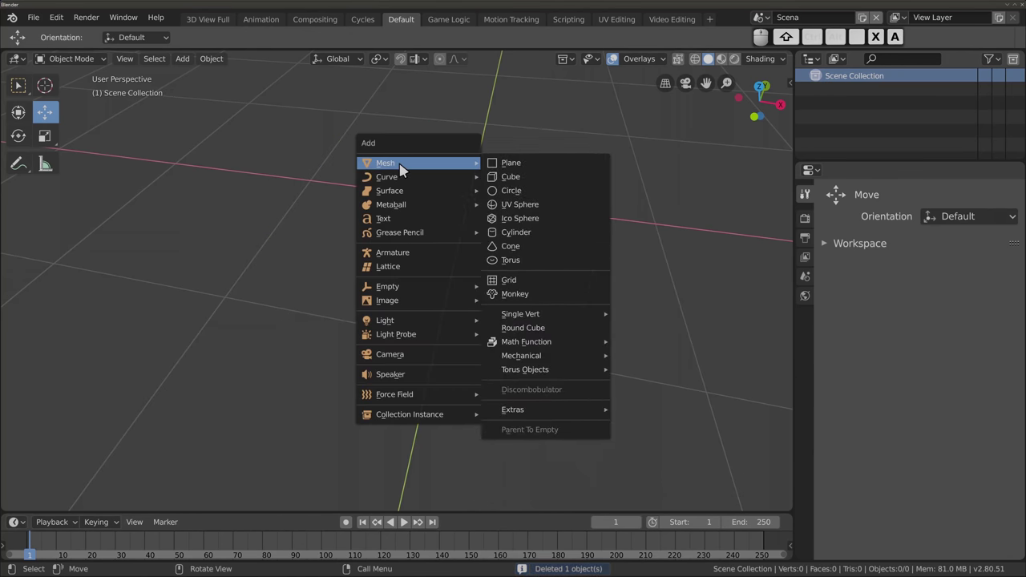
left_click(545, 294)
scroll(459, 314, "down", 5)
mouse_move(459, 314)
middle_mouse_down()
mouse_move(381, 306)
mouse_move(394, 234)
mouse_move(390, 318)
mouse_move(387, 307)
mouse_move(484, 272)
middle_mouse_up()
scroll(401, 282, "down", 2)
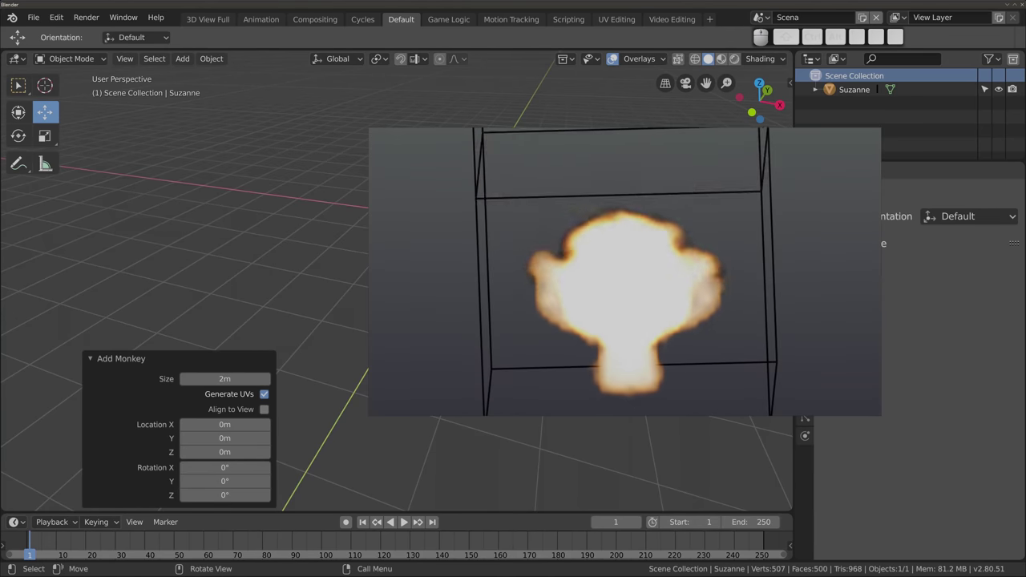
left_click_drag(471, 204, 514, 239)
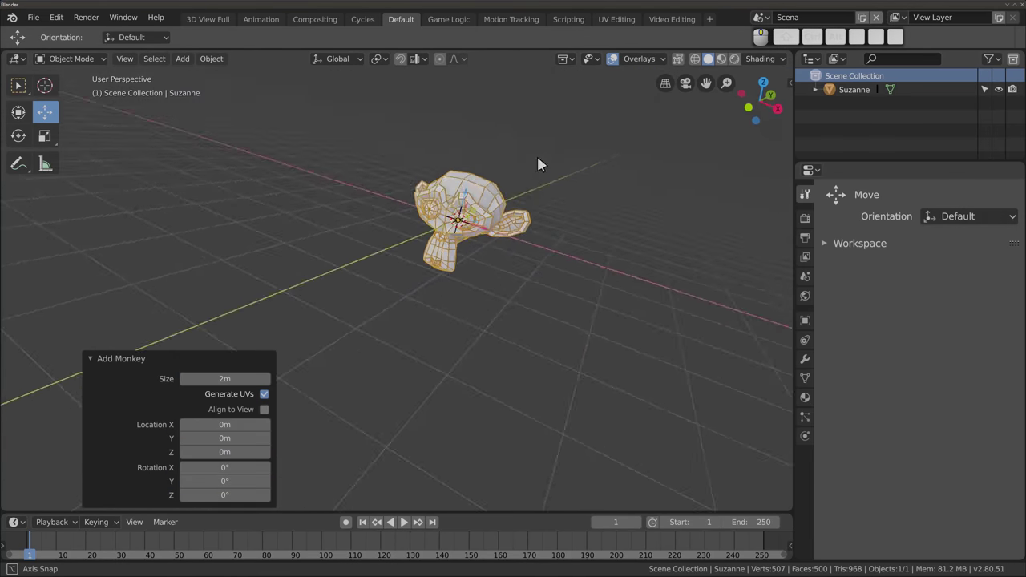
mouse_move(536, 164)
middle_mouse_down()
mouse_move(378, 222)
mouse_move(369, 304)
mouse_move(371, 261)
mouse_move(352, 271)
mouse_move(453, 340)
middle_mouse_up()
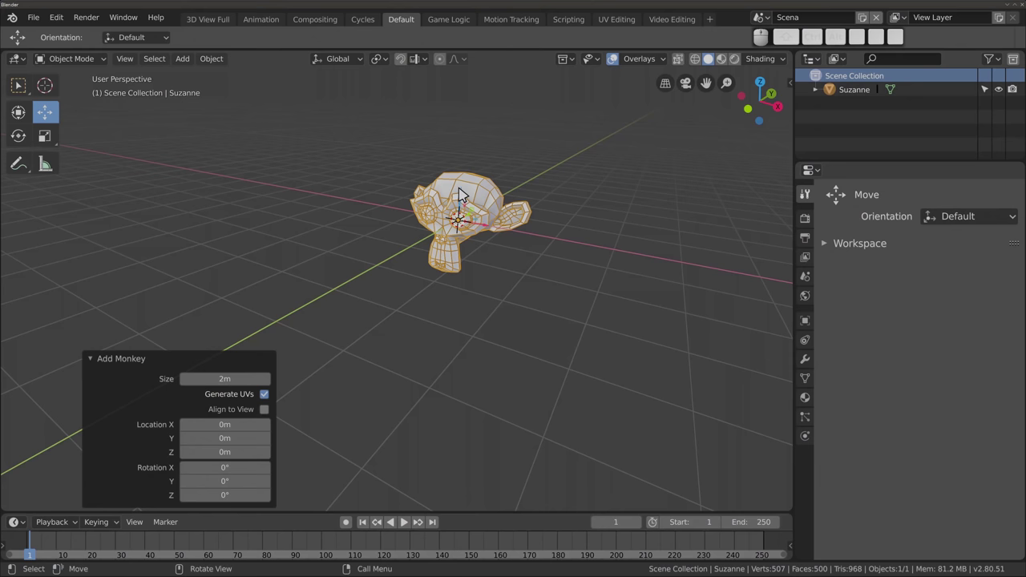
Delete Suzanne, then browse the Add menu and dismiss it without adding anything
key("x")
left_click(445, 175)
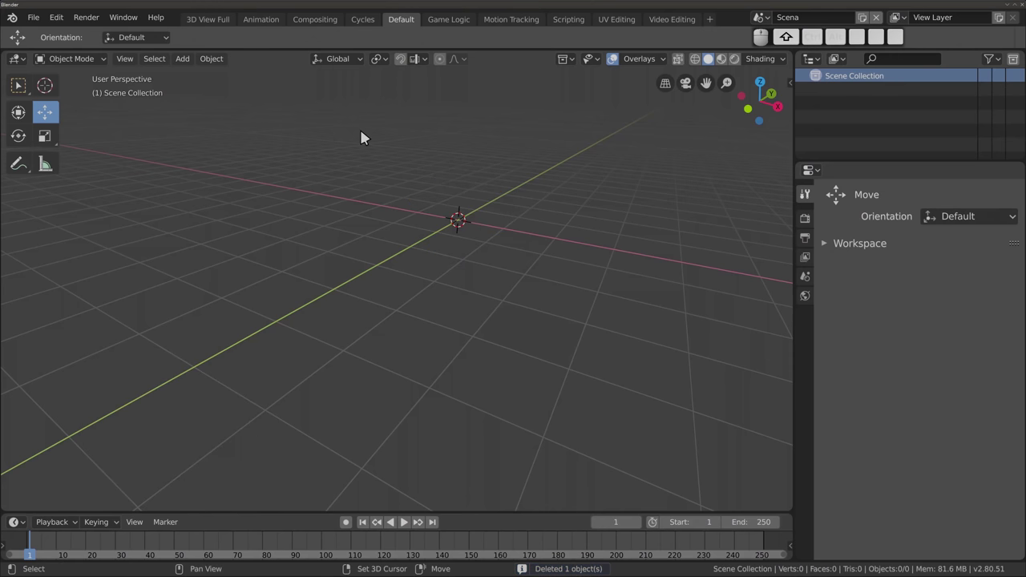
key("shift+a")
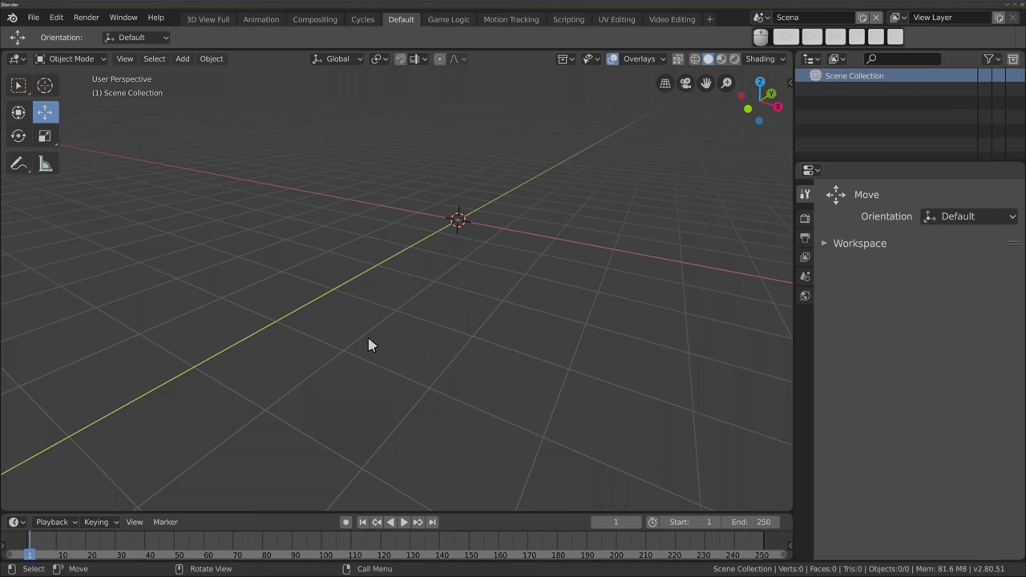
middle_click_drag(320, 358, 323, 382)
key("shift+a")
mouse_move(318, 109)
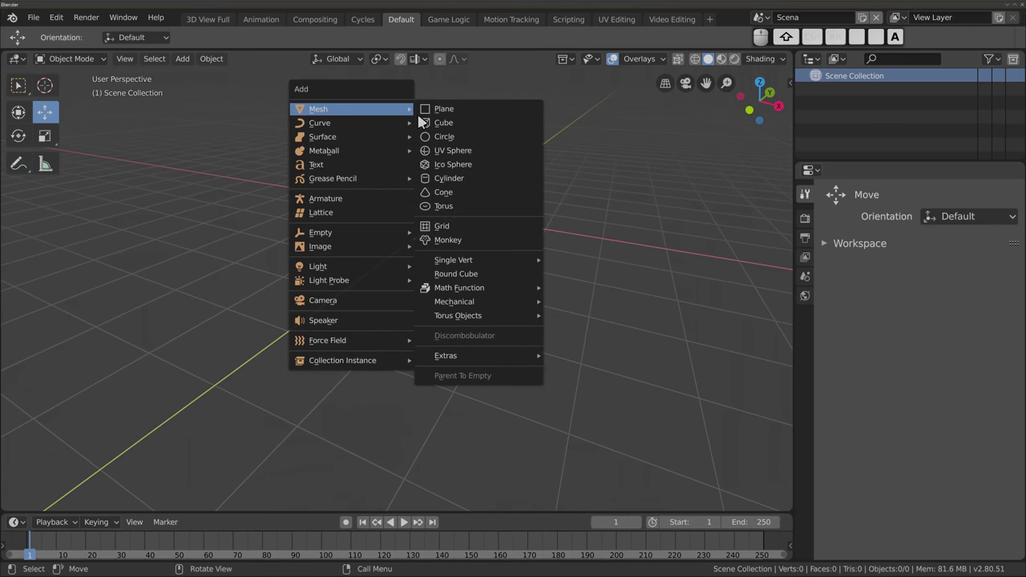
left_click(467, 377)
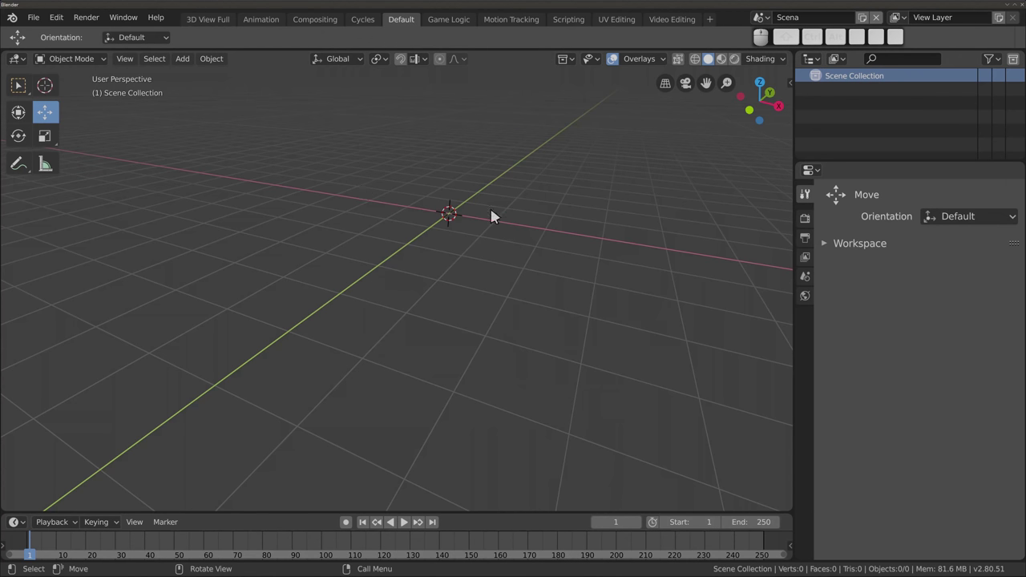
key("shift+a")
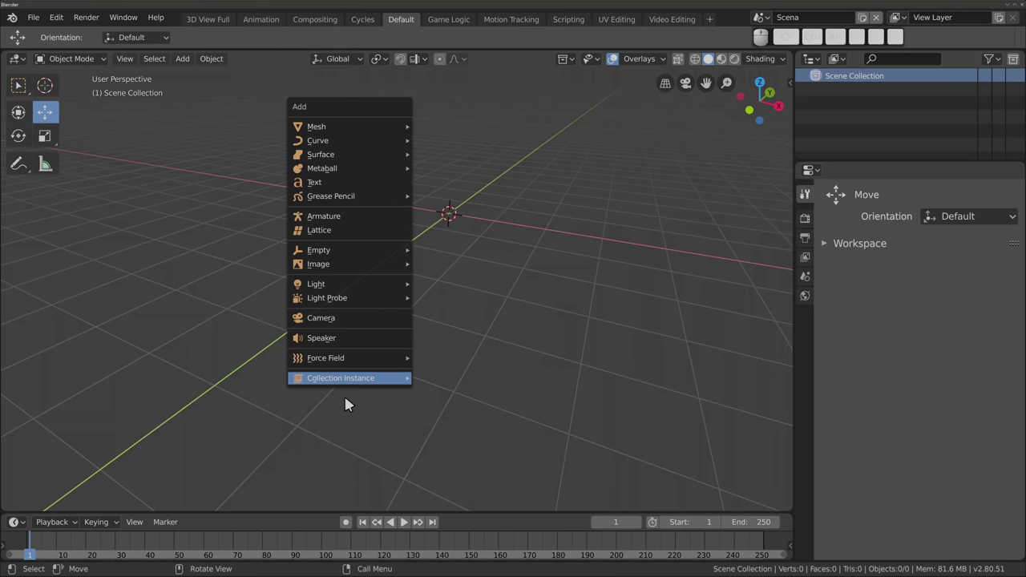
key("Escape")
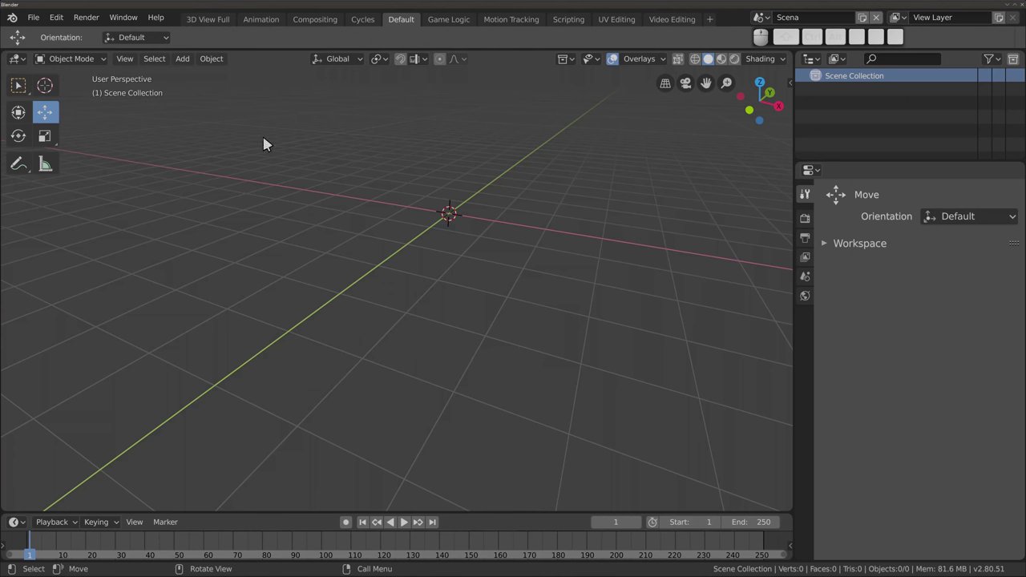
key("ctrl+alt")
Show the Add Mesh add-ons in Preferences, including Testing ones
left_click(56, 18)
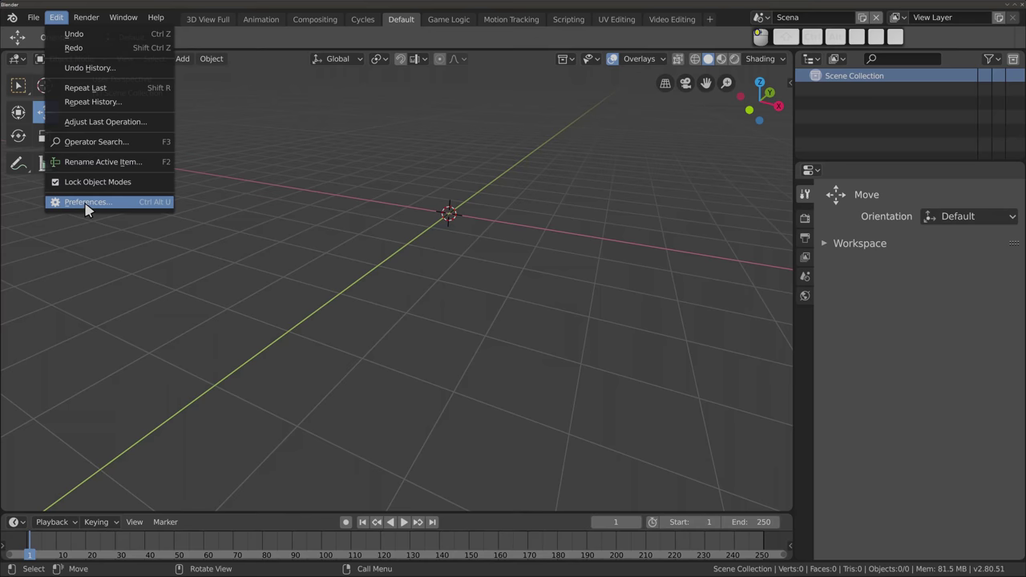
left_click(84, 203)
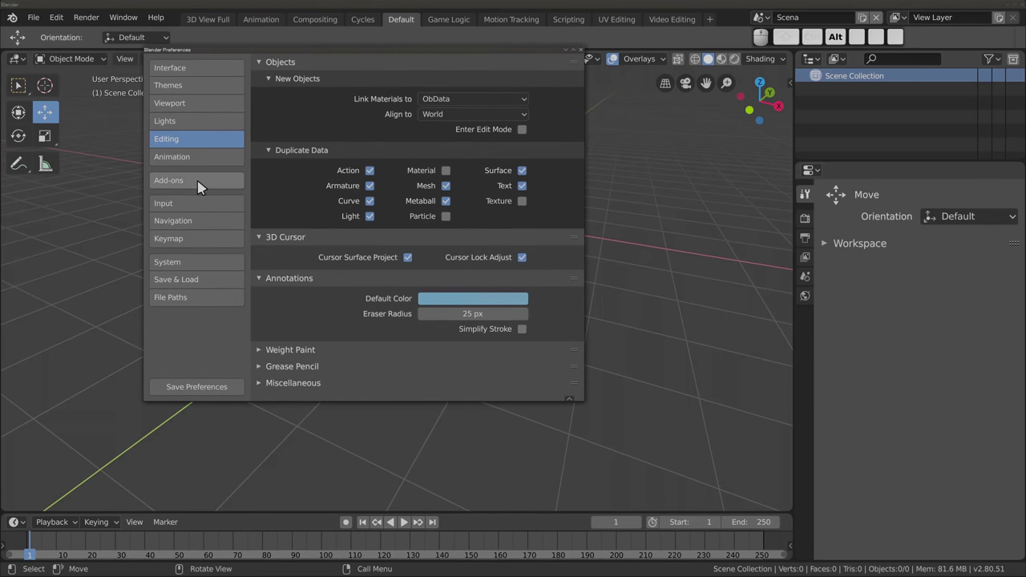
left_click(199, 184)
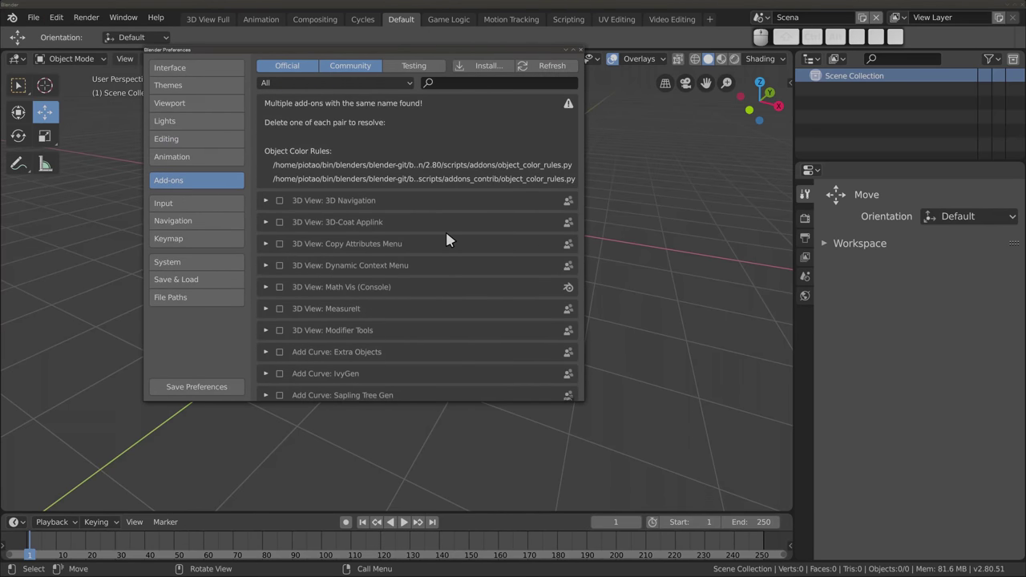
left_click(407, 84)
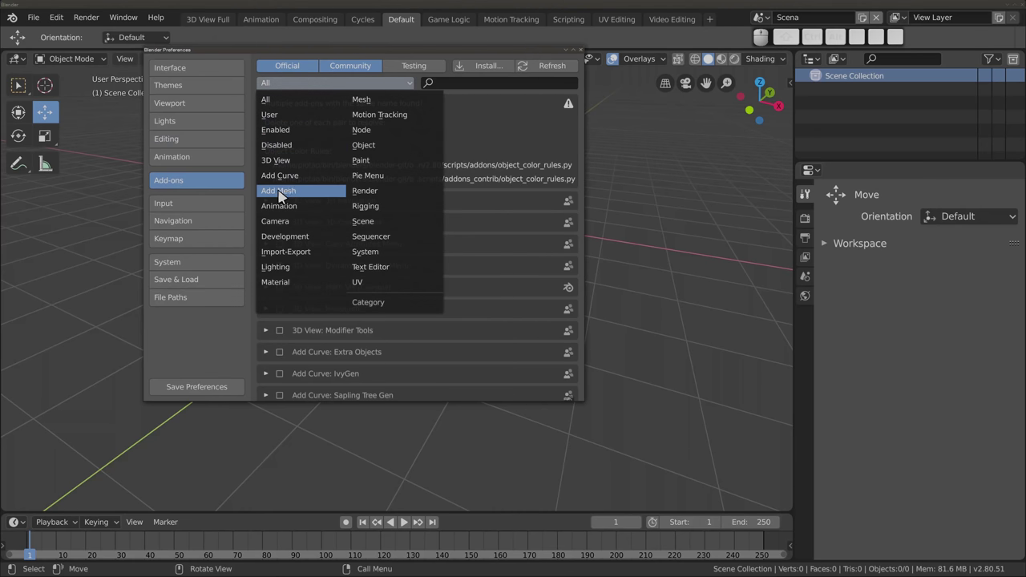
left_click(311, 192)
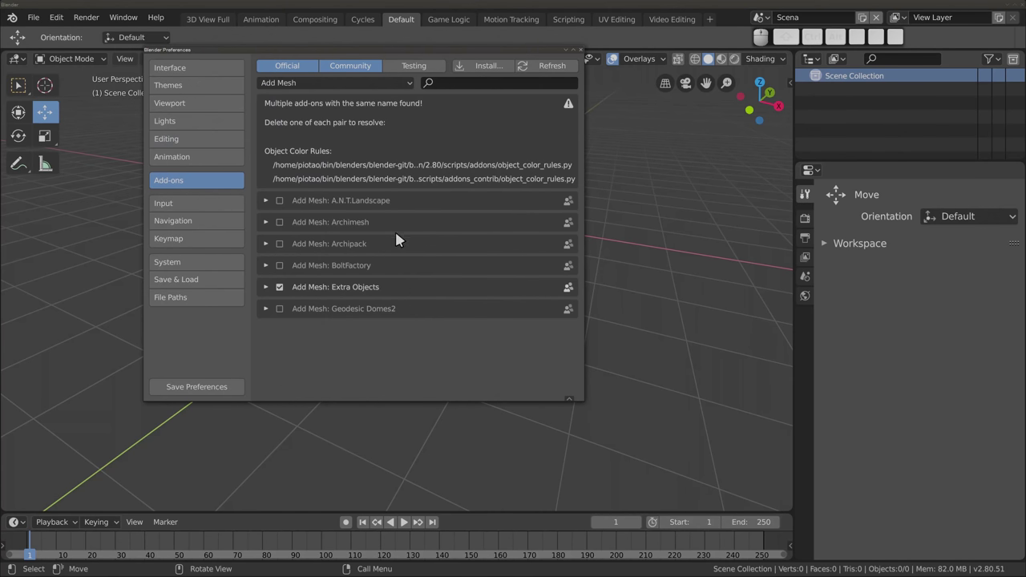
left_click(433, 67)
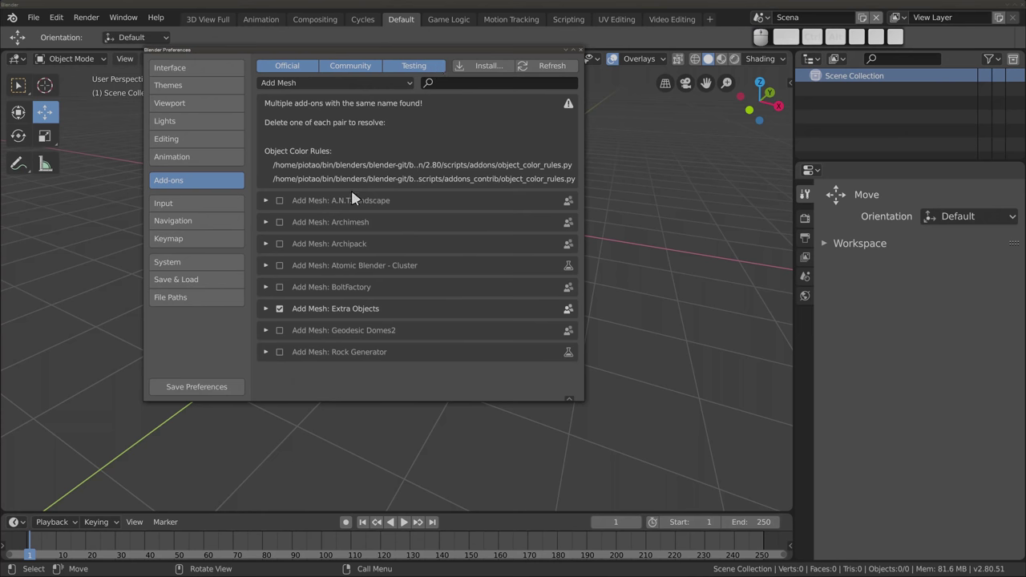
Enable Rock Generator, Geodesic Domes2, BoltFactory and Archimesh add-ons
left_click(279, 353)
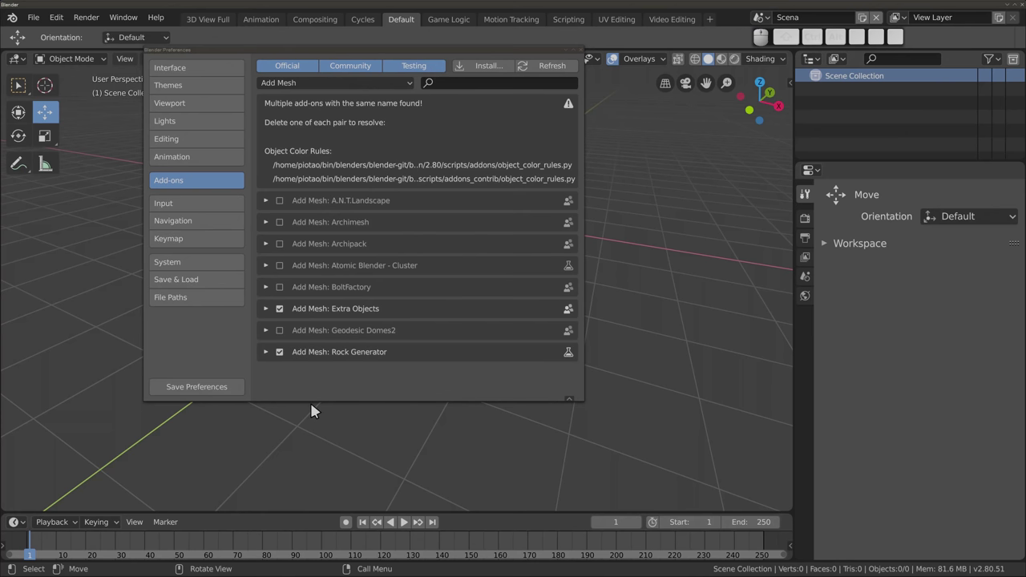
left_click(279, 329)
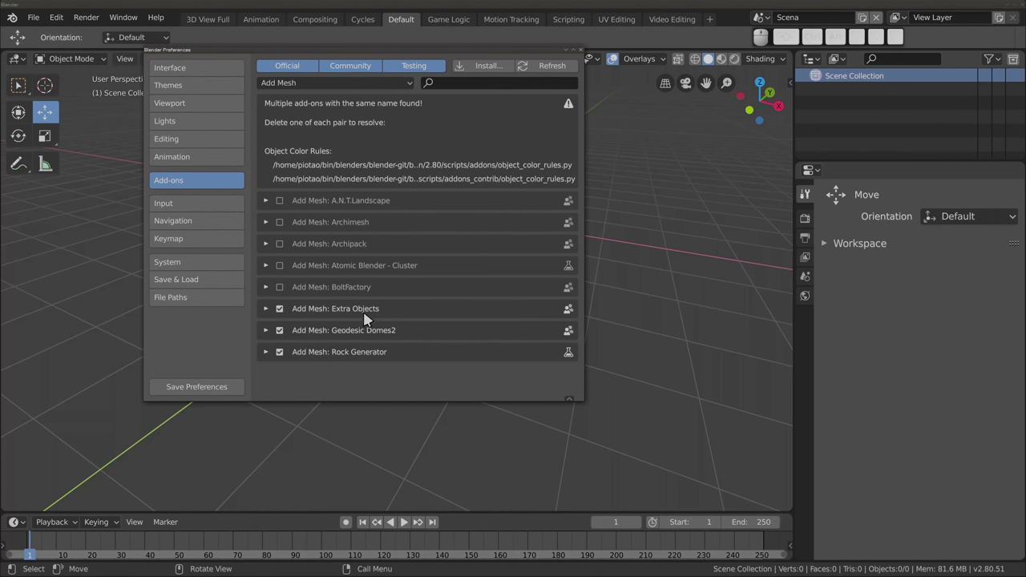
left_click(279, 287)
left_click(280, 226)
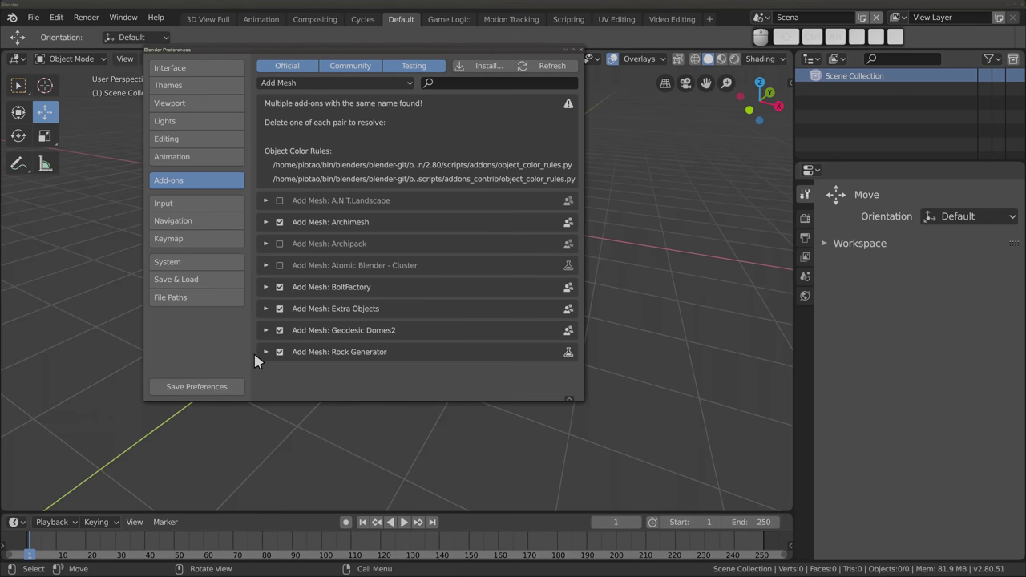
Scroll through the F3 command search list, then dismiss it
key("F3")
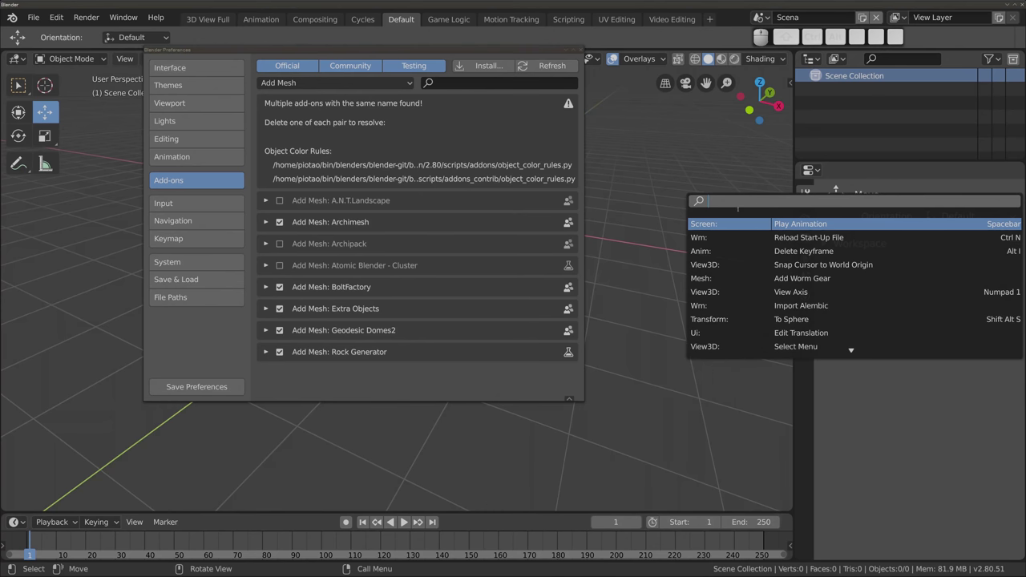
scroll(745, 241, "down", 2)
scroll(754, 288, "down", 8)
scroll(760, 329, "down", 4)
scroll(764, 350, "down", 4)
key("Escape")
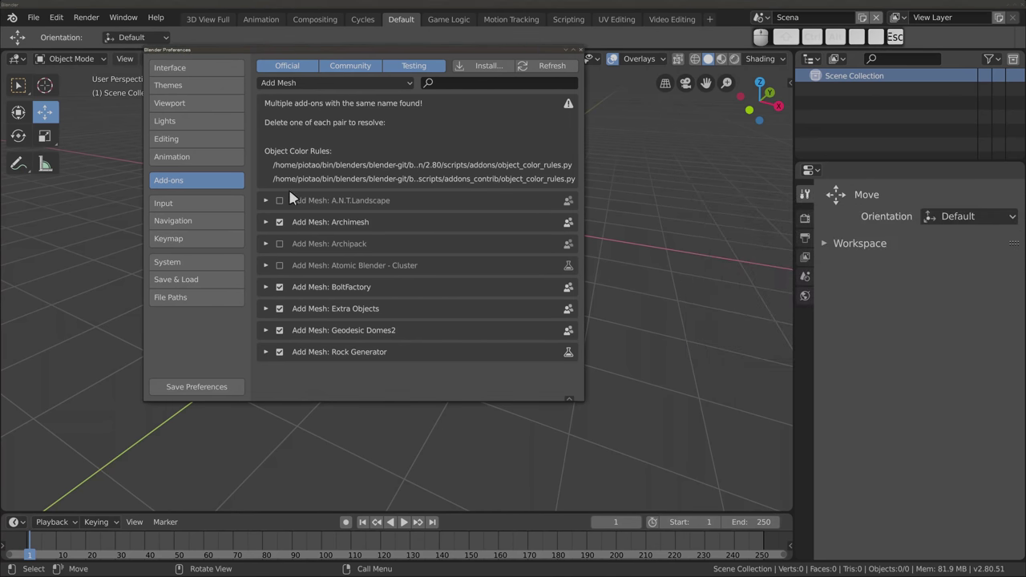
Expand and collapse the Archimesh add-on details, then expand BoltFactory's details
left_click(266, 222)
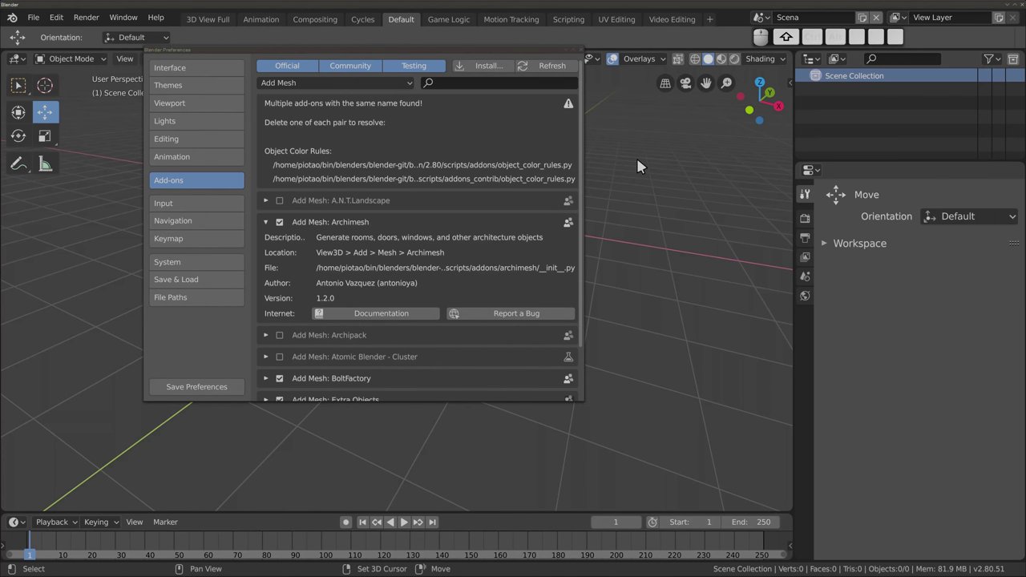
key("shift+a")
key("shift+a")
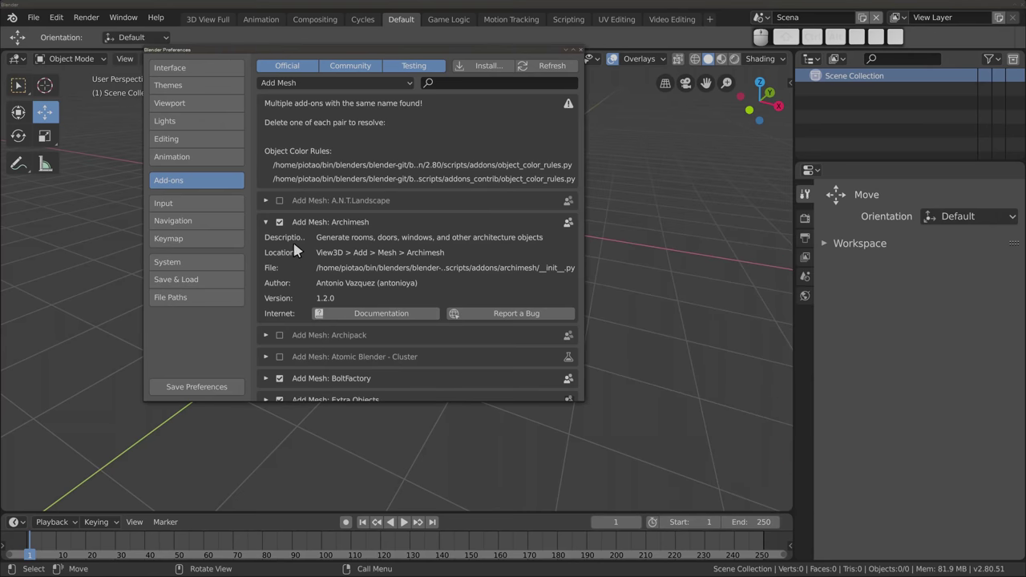
left_click(266, 223)
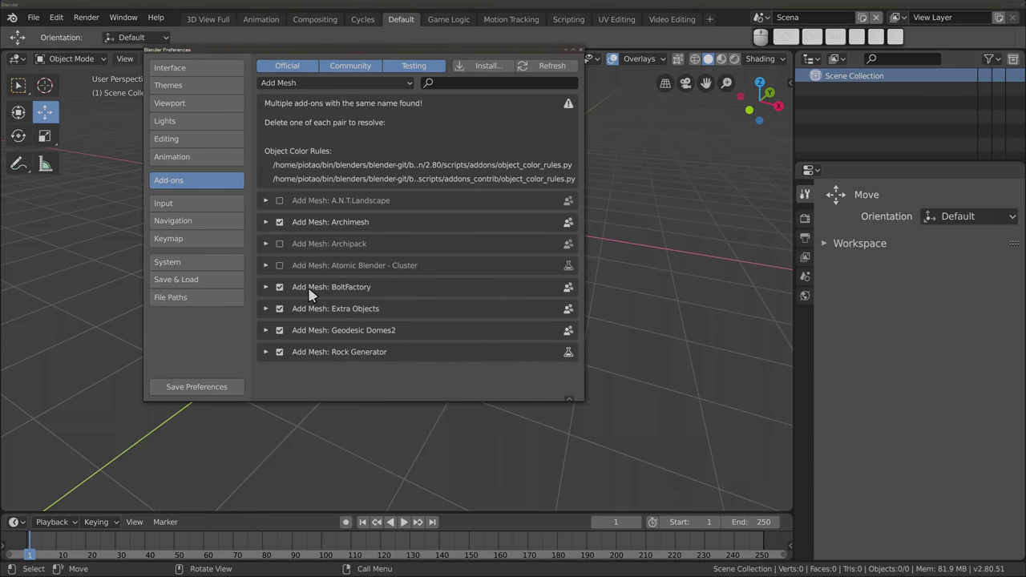
left_click(266, 287)
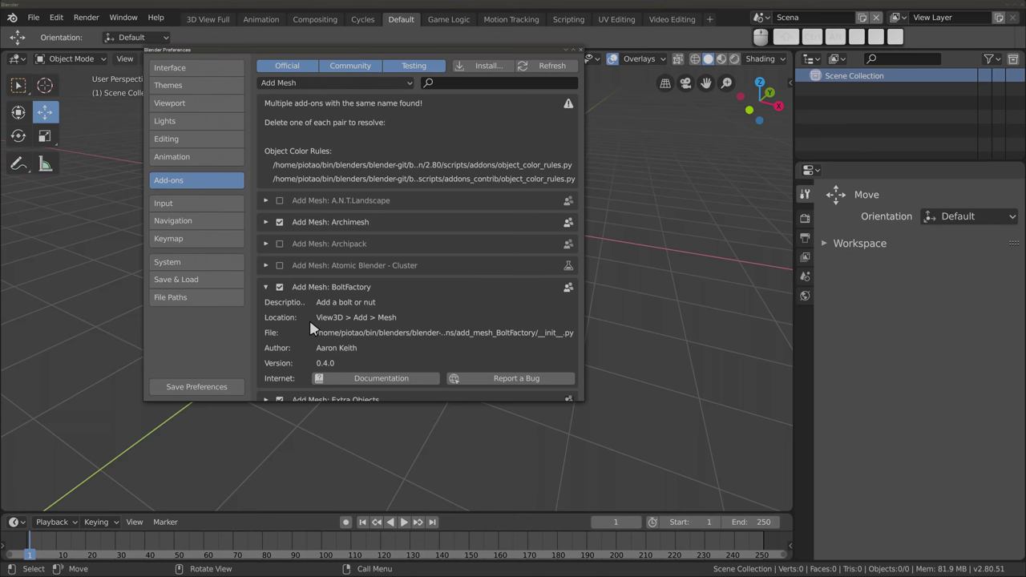
Close Preferences, add a default hex-head Bolt (thread length 6.00, major diameter 3.00), and frame it
left_click(581, 50)
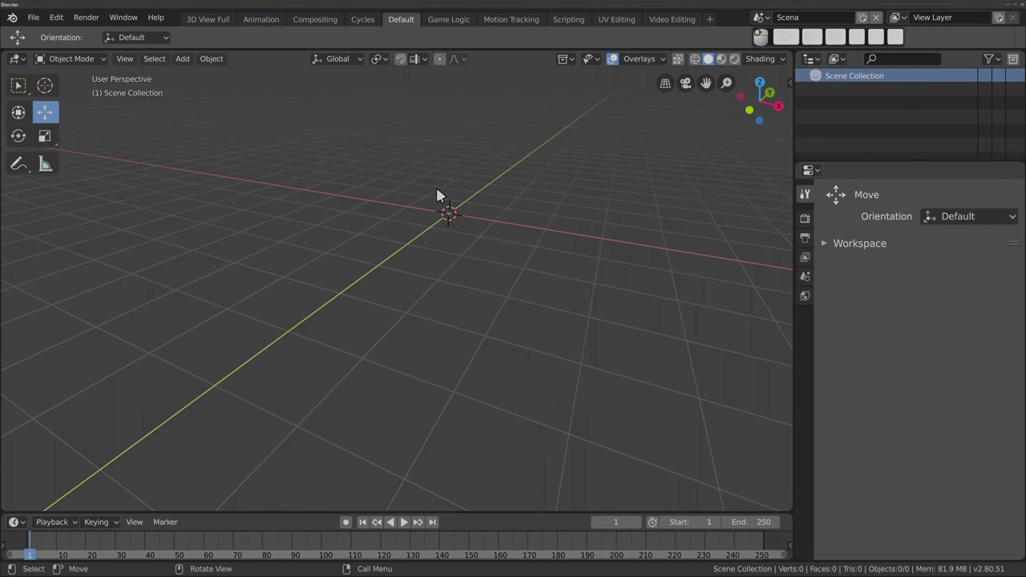
key("shift+a")
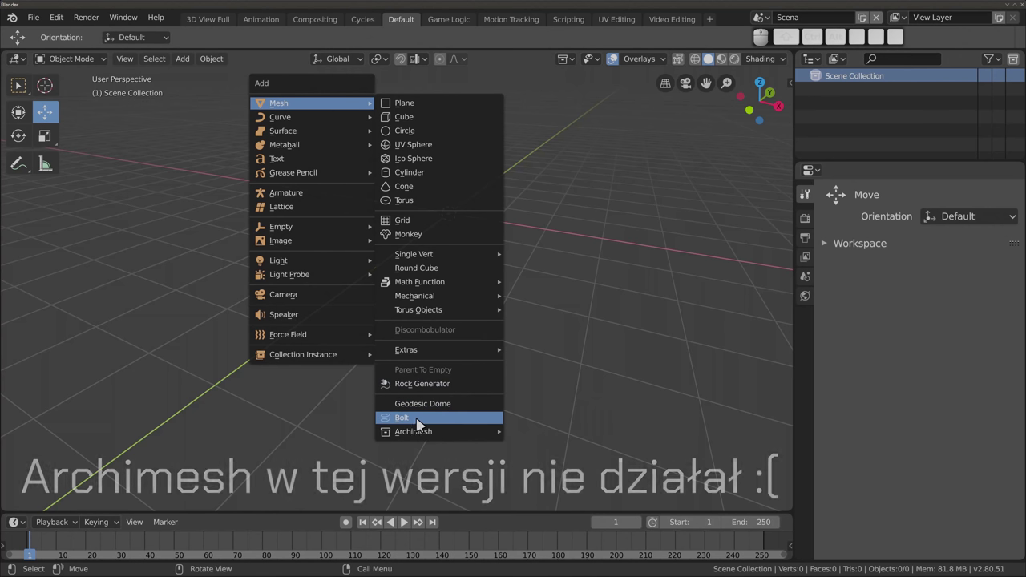
mouse_move(412, 431)
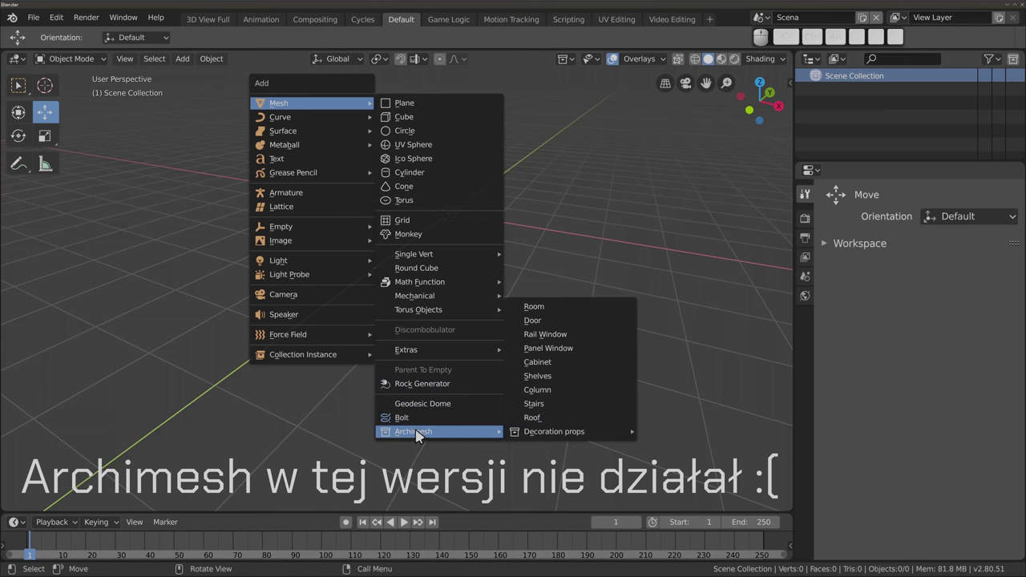
left_click(433, 486)
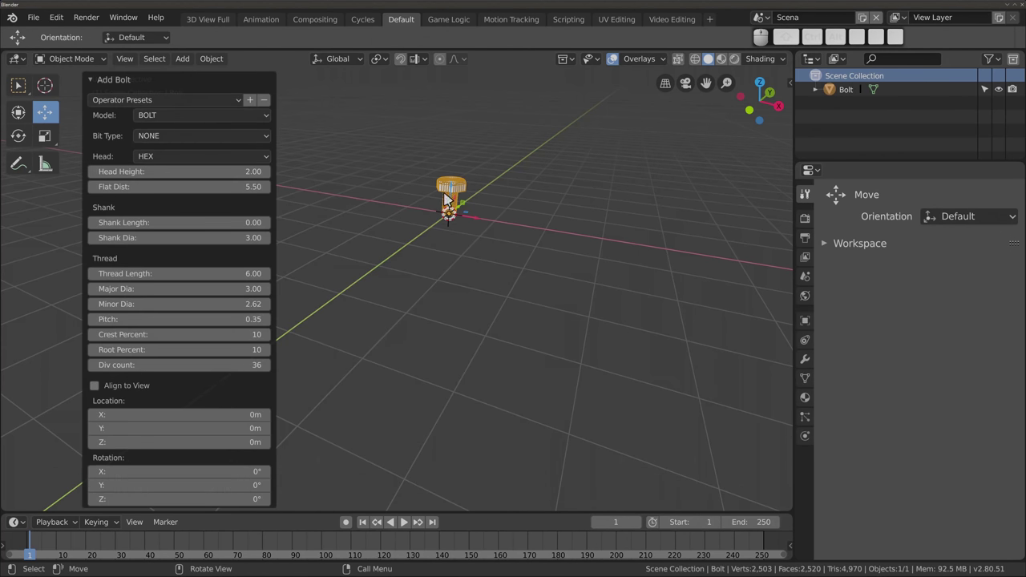
key("KP_Decimal")
middle_click_drag(449, 242, 445, 243)
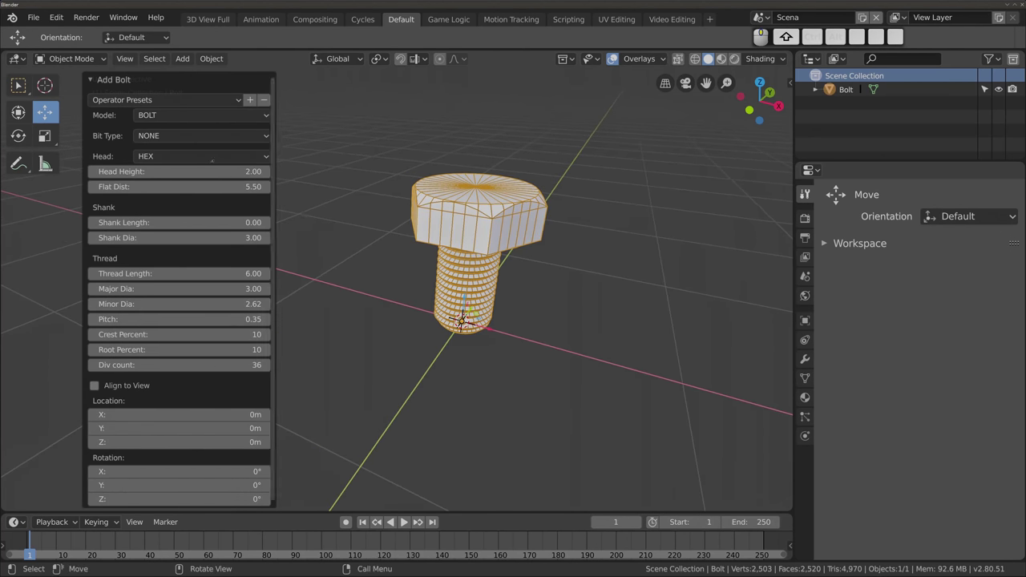
mouse_move(465, 304)
middle_mouse_down()
mouse_move(535, 155)
mouse_move(434, 128)
mouse_move(451, 279)
mouse_move(385, 312)
mouse_move(470, 328)
mouse_move(518, 308)
mouse_move(469, 266)
mouse_move(419, 353)
mouse_move(403, 332)
mouse_move(409, 272)
mouse_move(386, 366)
middle_mouse_up()
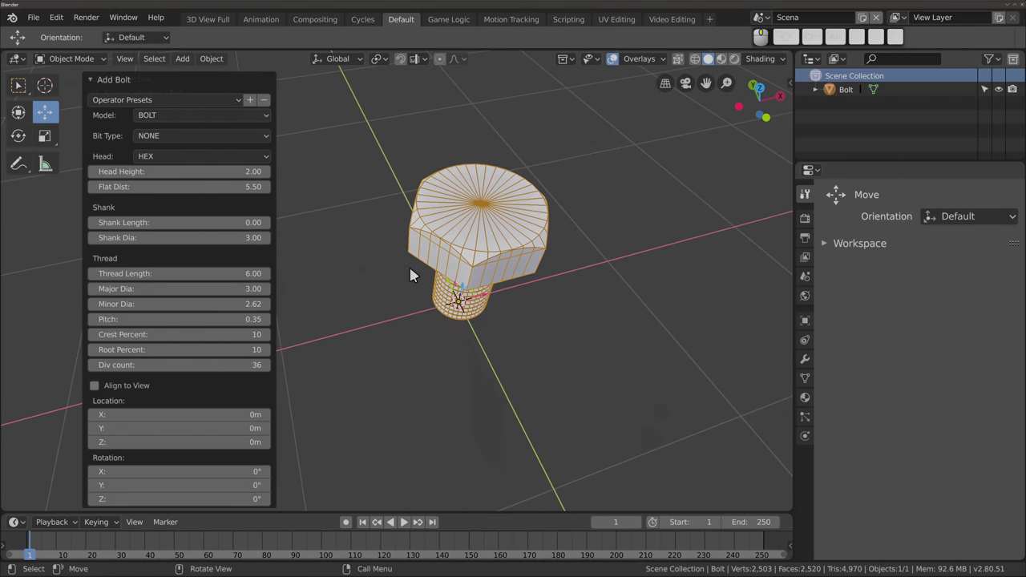
Turn the bolt into a nut of type LOCK
left_click(165, 114)
left_click(171, 148)
mouse_move(430, 318)
middle_mouse_down()
mouse_move(468, 133)
mouse_move(414, 332)
mouse_move(463, 197)
mouse_move(367, 305)
mouse_move(390, 165)
middle_mouse_up()
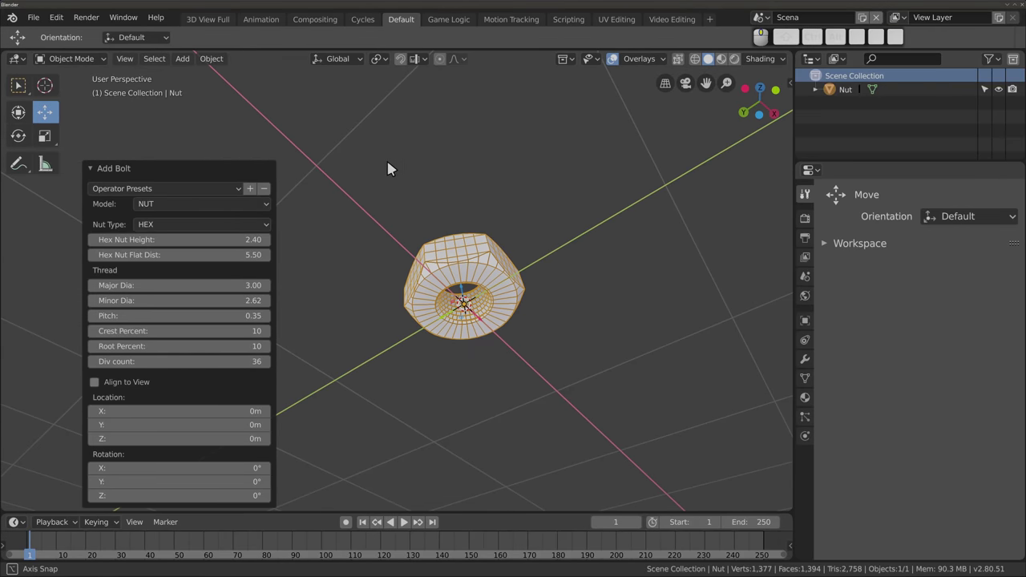
left_click(192, 226)
left_click(166, 263)
mouse_move(458, 325)
middle_mouse_down()
mouse_move(406, 312)
mouse_move(397, 373)
mouse_move(449, 379)
middle_mouse_up()
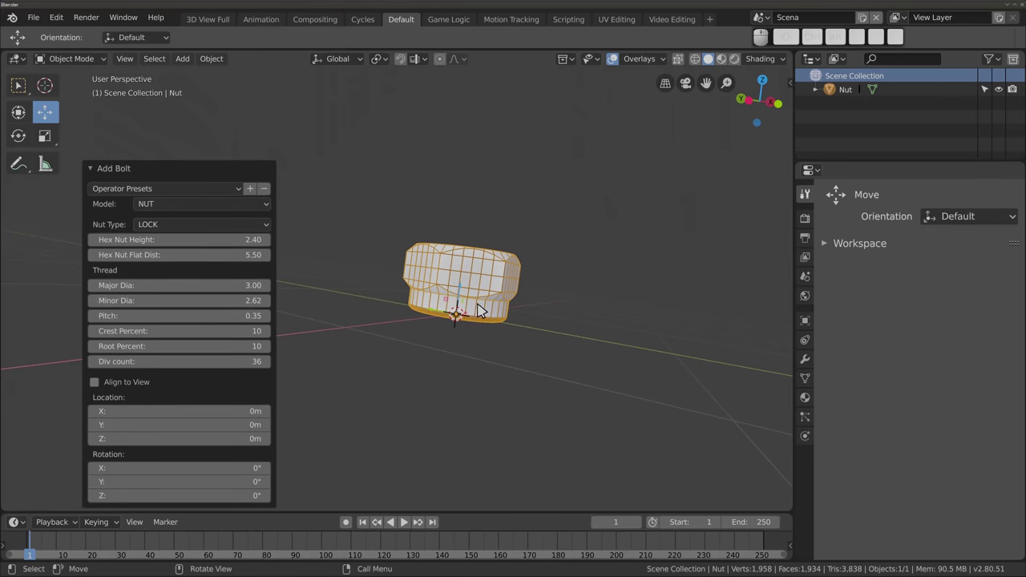
Widen flat distance to 7.39, raise the height, set pitch to 0.53, and switch back to BOLT
left_click_drag(180, 254, 241, 254)
mouse_move(181, 239)
left_mouse_down()
mouse_move(248, 239)
mouse_move(225, 239)
left_mouse_up()
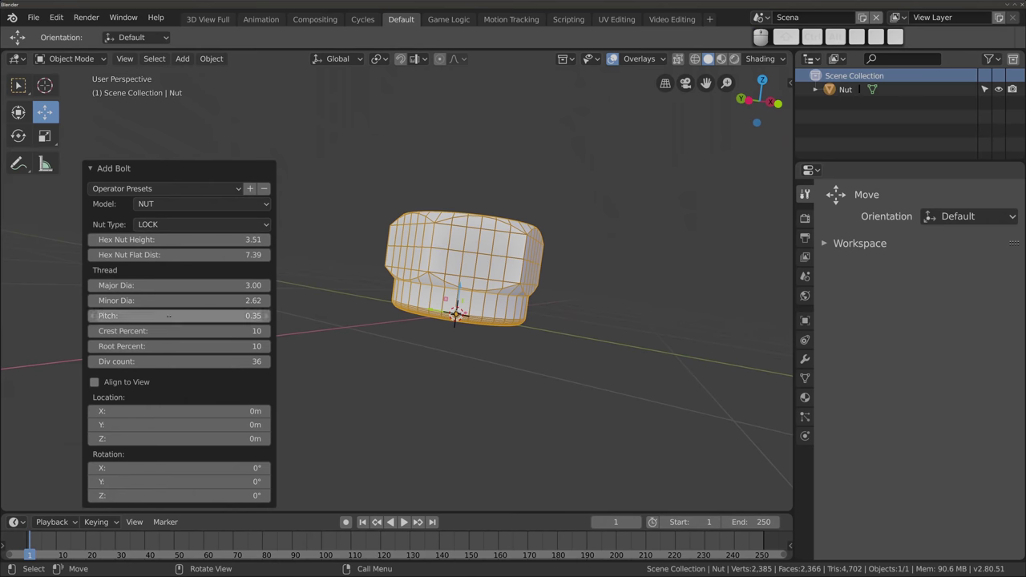
left_click_drag(180, 315, 232, 315)
mouse_move(393, 305)
middle_mouse_down()
mouse_move(390, 353)
mouse_move(360, 346)
mouse_move(362, 383)
mouse_move(377, 347)
middle_mouse_up()
mouse_move(202, 316)
left_mouse_down()
mouse_move(128, 316)
mouse_move(160, 316)
left_mouse_up()
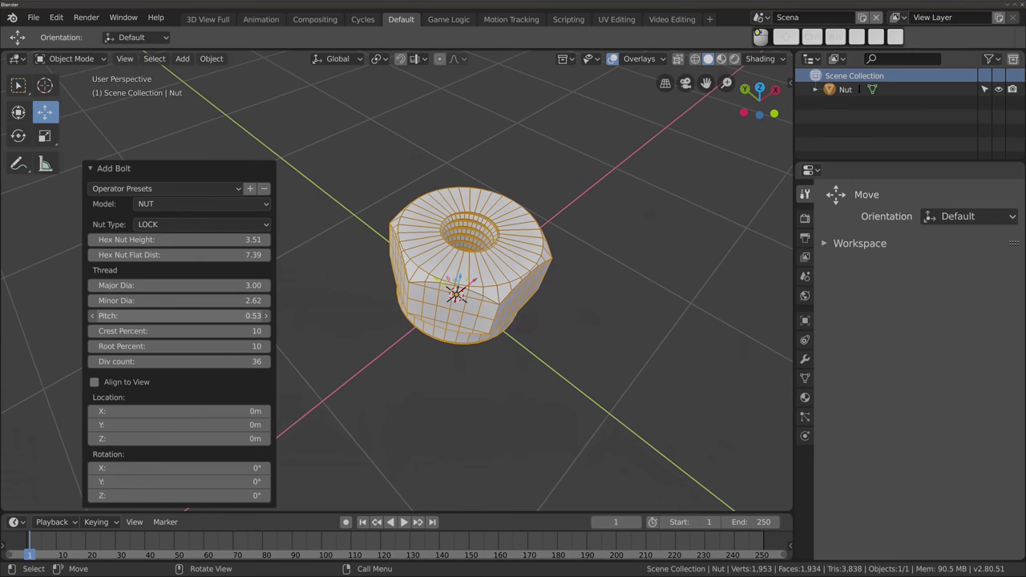
left_click(189, 205)
left_click(190, 227)
mouse_move(401, 271)
middle_mouse_down()
mouse_move(404, 141)
mouse_move(409, 164)
mouse_move(404, 153)
middle_mouse_up()
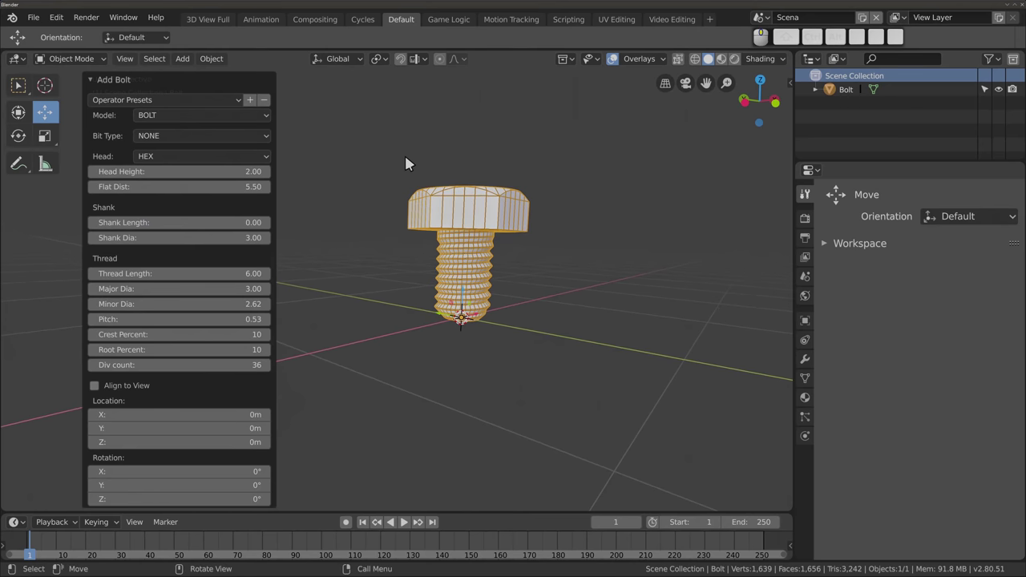
Try a Phillips bit, then give the bolt head an Allen socket
left_click(183, 138)
left_click(184, 185)
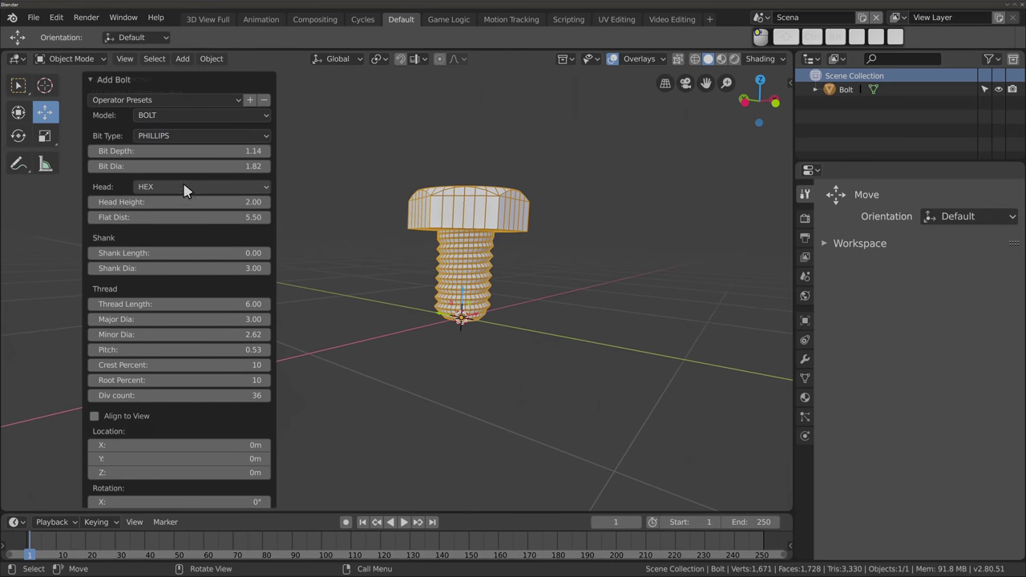
mouse_move(374, 291)
middle_mouse_down()
mouse_move(377, 371)
mouse_move(451, 230)
middle_mouse_up()
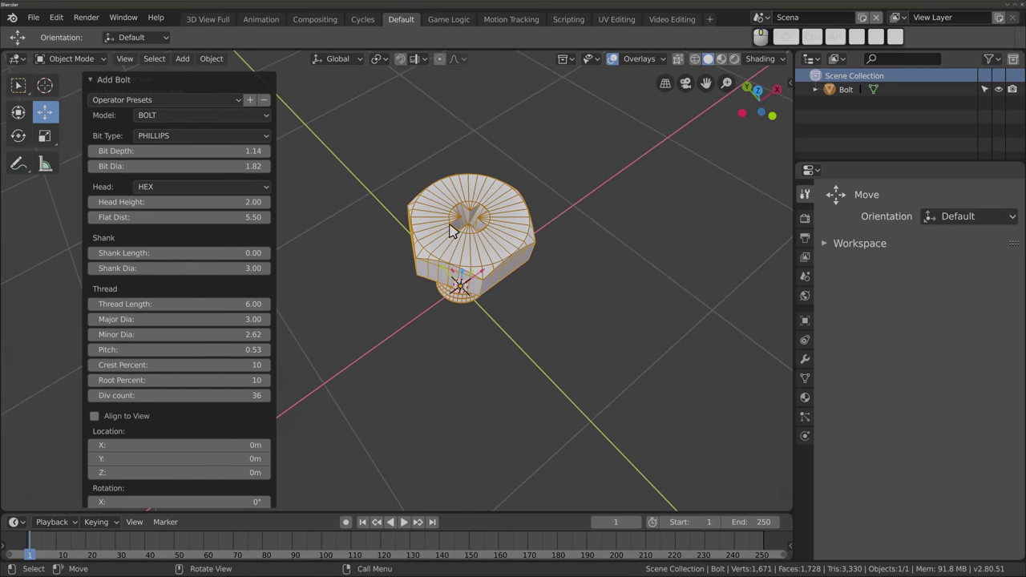
scroll(451, 230, "up", 3)
left_click(183, 138)
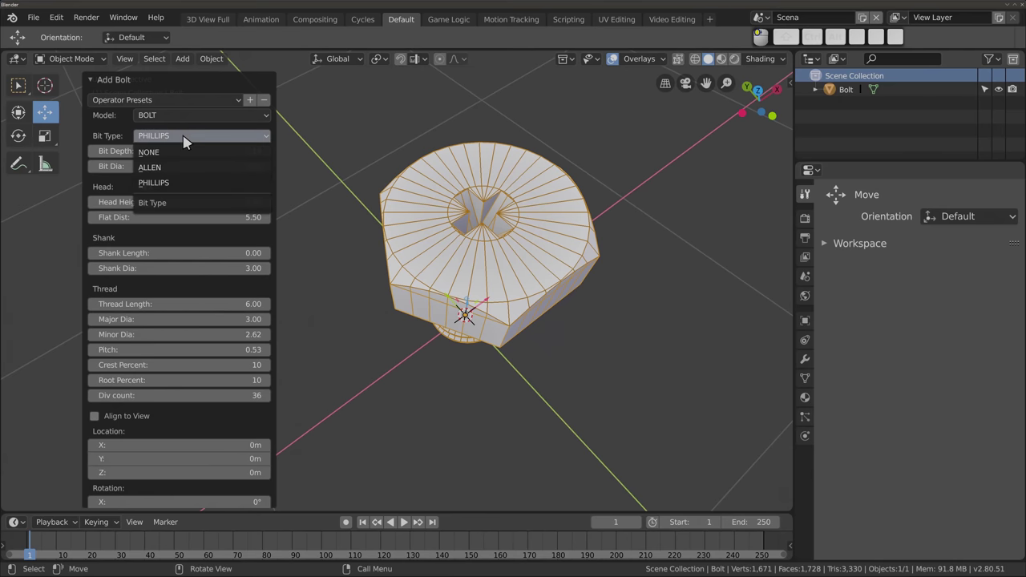
left_click(184, 167)
mouse_move(451, 290)
middle_mouse_down()
mouse_move(472, 202)
mouse_move(492, 188)
mouse_move(397, 343)
mouse_move(428, 292)
mouse_move(436, 248)
mouse_move(465, 224)
middle_mouse_up()
Try Cap and Dome heads, settling on a Counter Sink head
left_click(183, 186)
left_click(182, 219)
left_click(190, 189)
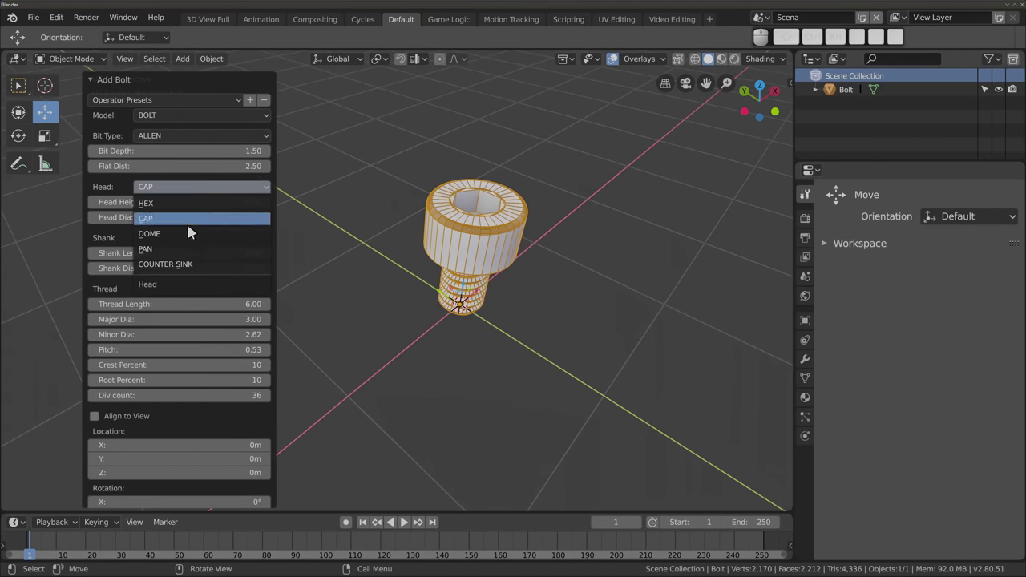
left_click(188, 233)
left_click(187, 191)
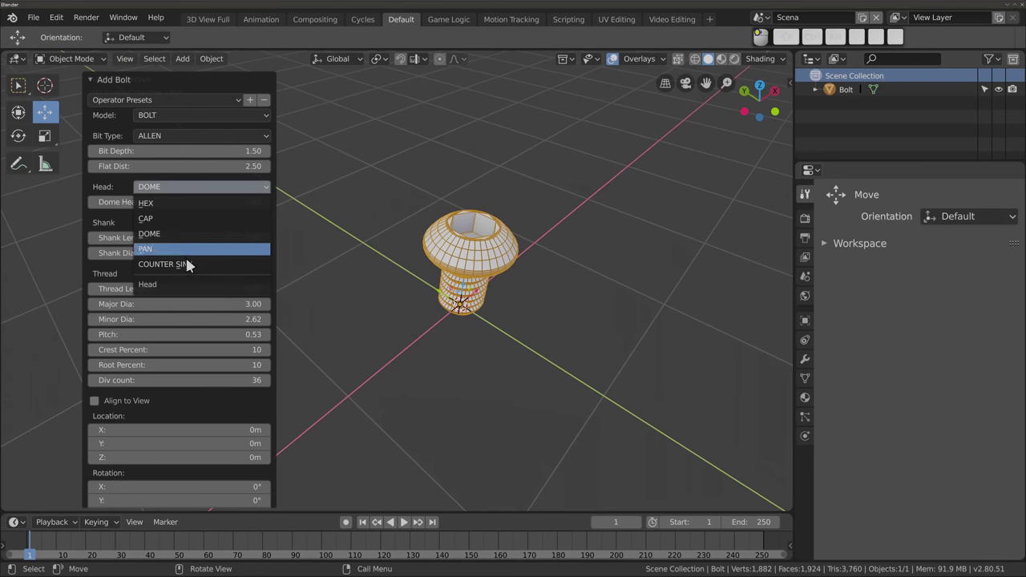
left_click(187, 266)
mouse_move(411, 242)
middle_mouse_down()
mouse_move(405, 318)
mouse_move(415, 184)
mouse_move(418, 202)
mouse_move(401, 205)
middle_mouse_up()
Set shank length 3.27, shank diameter 2.25, thread length 7.11 and major diameter 1.83
mouse_move(184, 237)
left_mouse_down()
mouse_move(241, 238)
mouse_move(164, 253)
left_mouse_up()
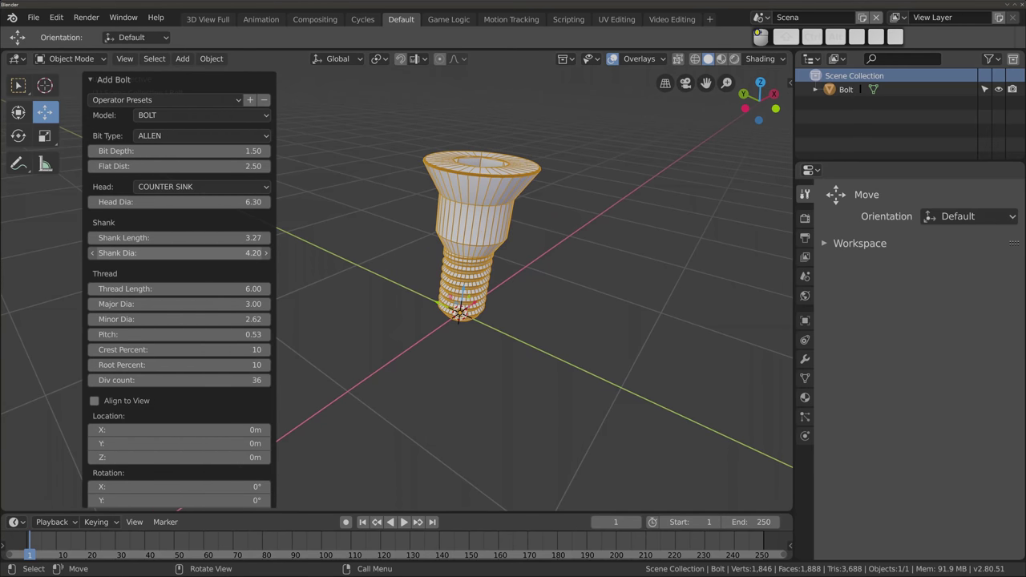
left_click_drag(164, 252, 164, 252)
mouse_move(177, 289)
left_mouse_down()
mouse_move(201, 288)
mouse_move(217, 304)
mouse_move(168, 304)
left_mouse_up()
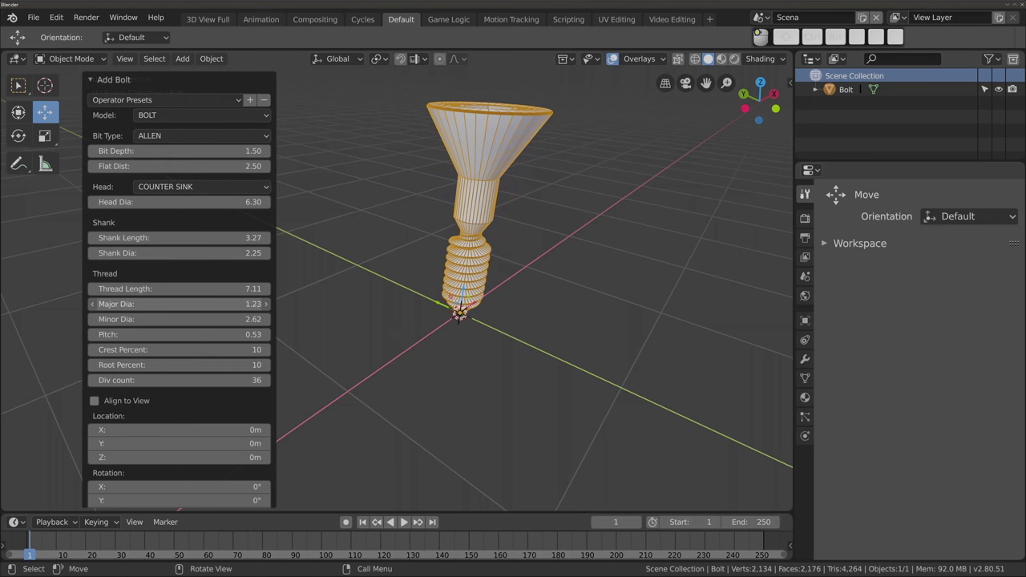
mouse_move(404, 231)
middle_mouse_down()
mouse_move(395, 192)
mouse_move(380, 230)
mouse_move(390, 218)
middle_mouse_up()
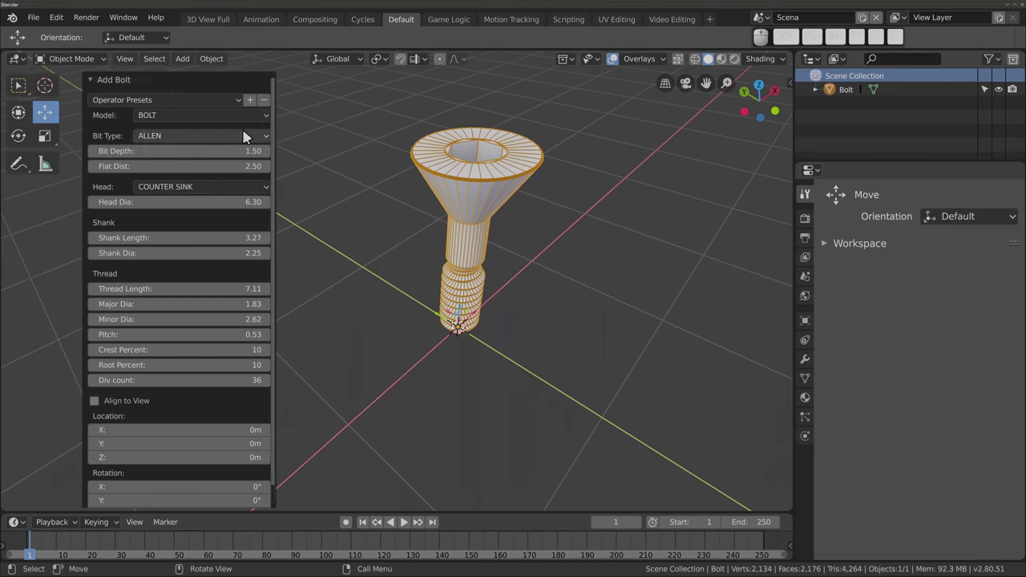
Apply the Dziwna Sruba bolt preset, then delete the bolt and bring up the Add menu
left_click(165, 100)
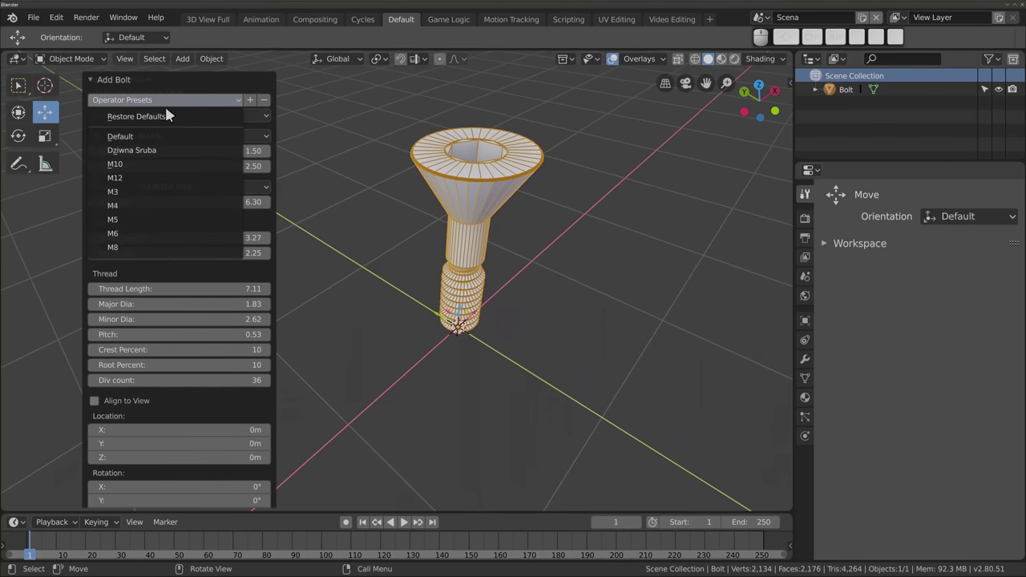
left_click(176, 155)
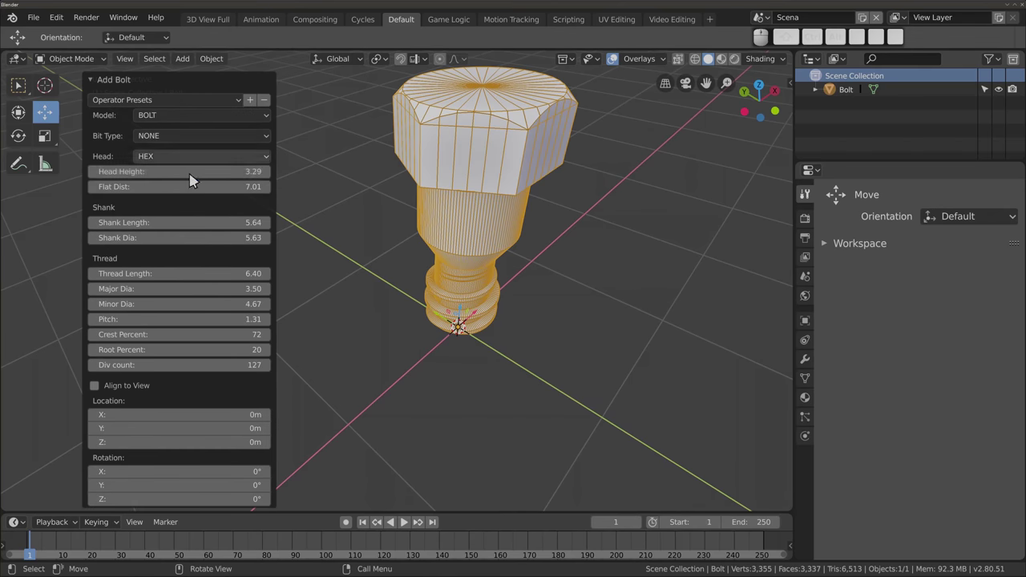
mouse_move(463, 196)
middle_mouse_down()
mouse_move(464, 270)
mouse_move(438, 343)
mouse_move(447, 252)
middle_mouse_up()
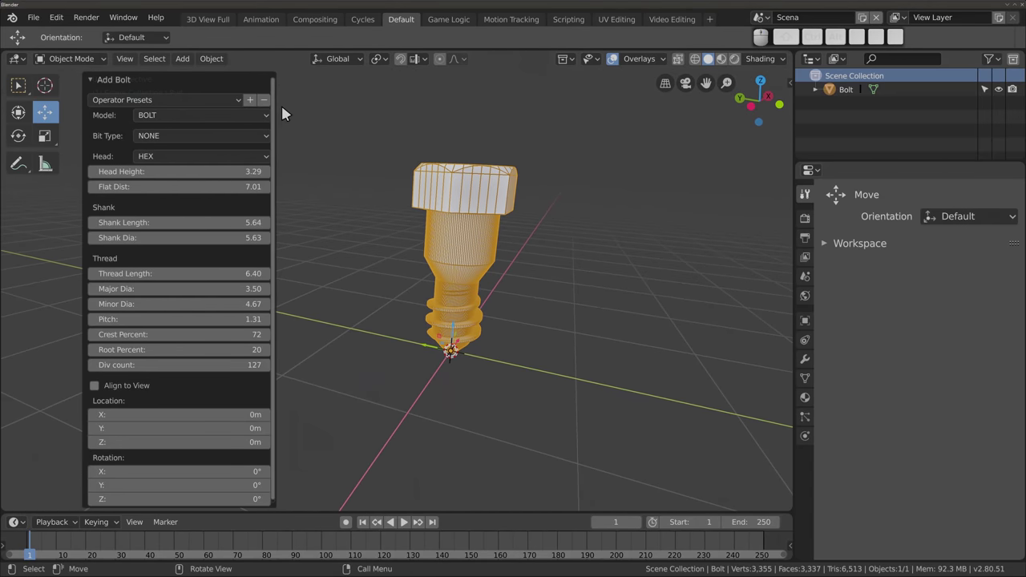
key("x")
left_click(452, 178)
key("shift+a")
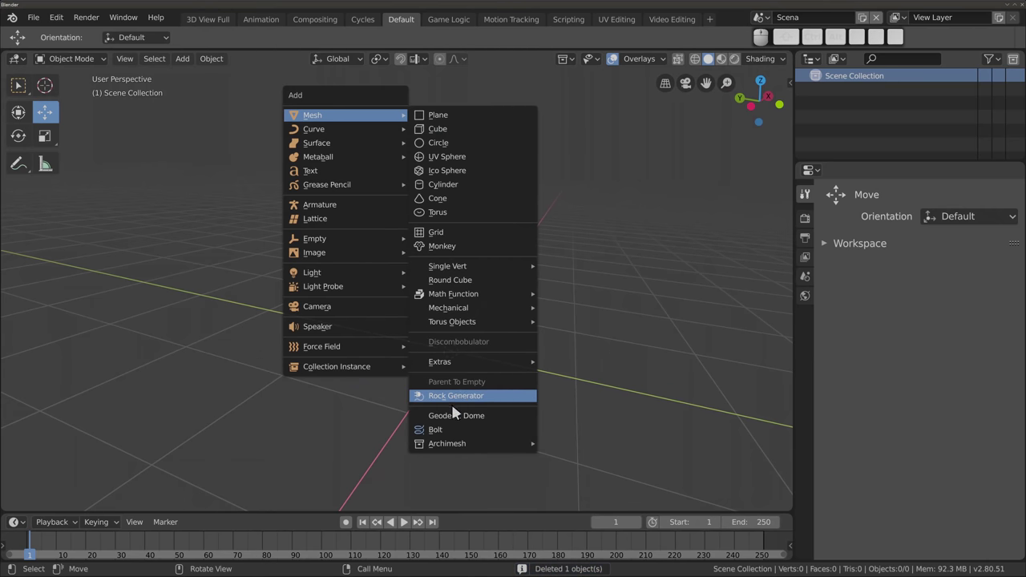
Add a Geodesic Dome, browse its Faces, Hubs and Struts pages, then set Objects to a 5×2 Grid
left_click(494, 422)
mouse_move(377, 332)
middle_mouse_down()
mouse_move(467, 412)
mouse_move(529, 376)
mouse_move(366, 373)
mouse_move(495, 366)
mouse_move(312, 399)
mouse_move(522, 367)
mouse_move(400, 337)
mouse_move(423, 381)
mouse_move(442, 238)
mouse_move(422, 284)
mouse_move(443, 307)
mouse_move(408, 219)
mouse_move(313, 204)
middle_mouse_up()
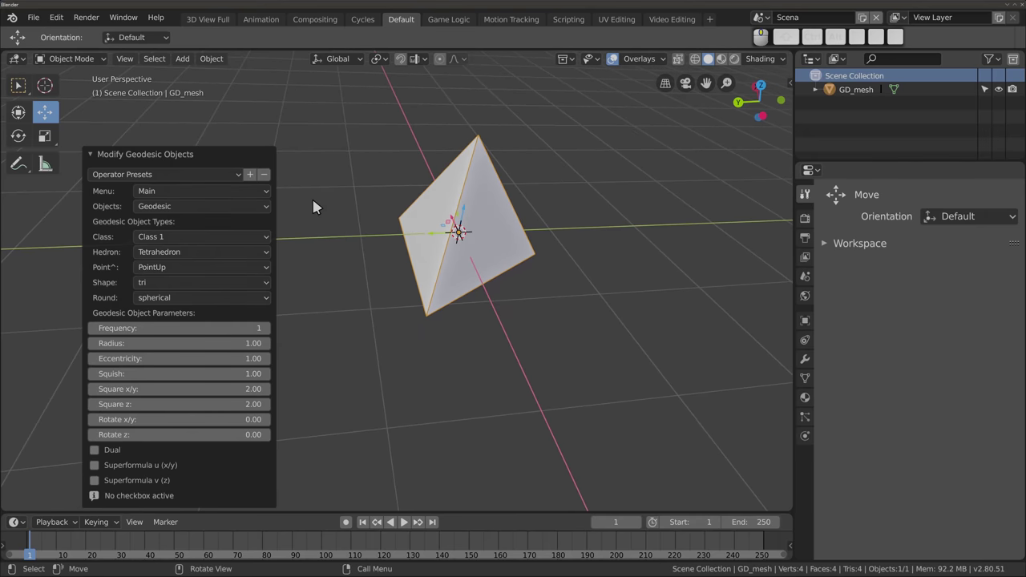
left_click(181, 197)
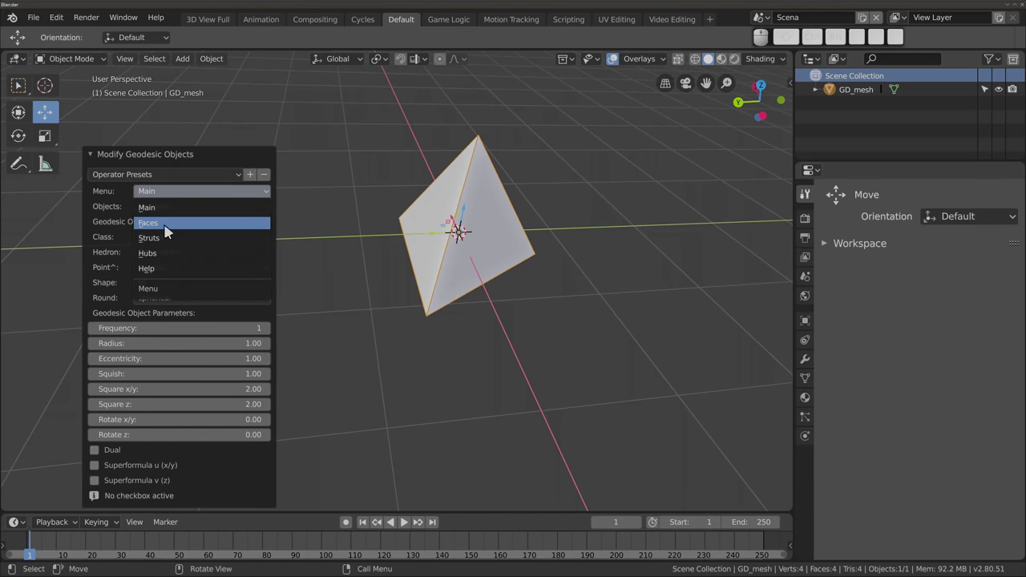
left_click(168, 229)
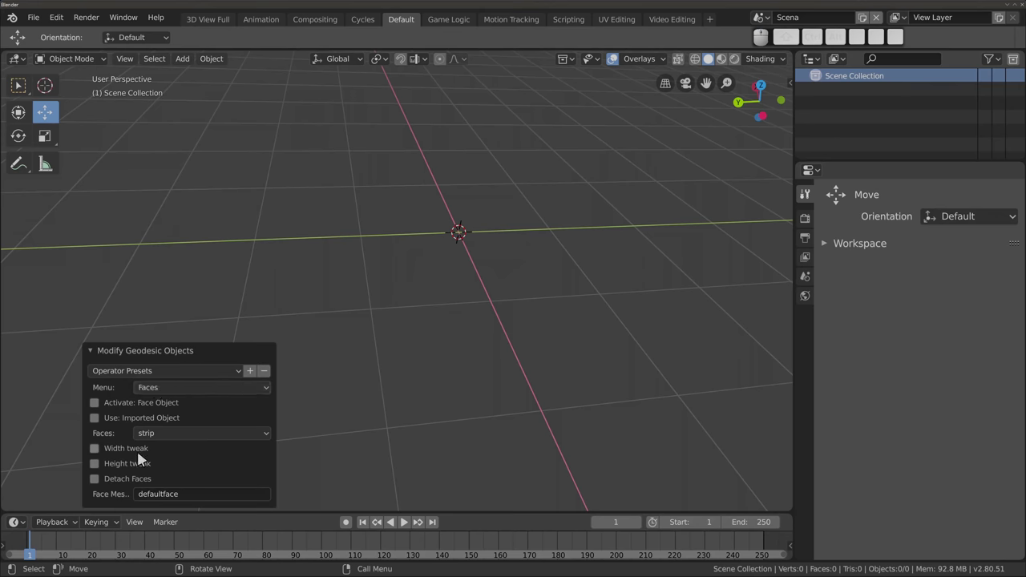
left_click(176, 388)
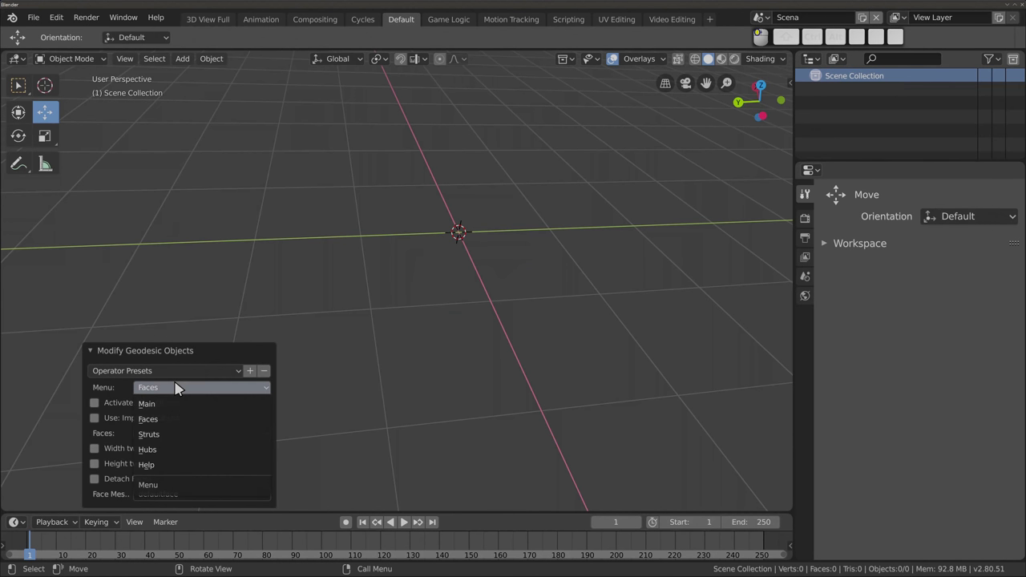
left_click(171, 455)
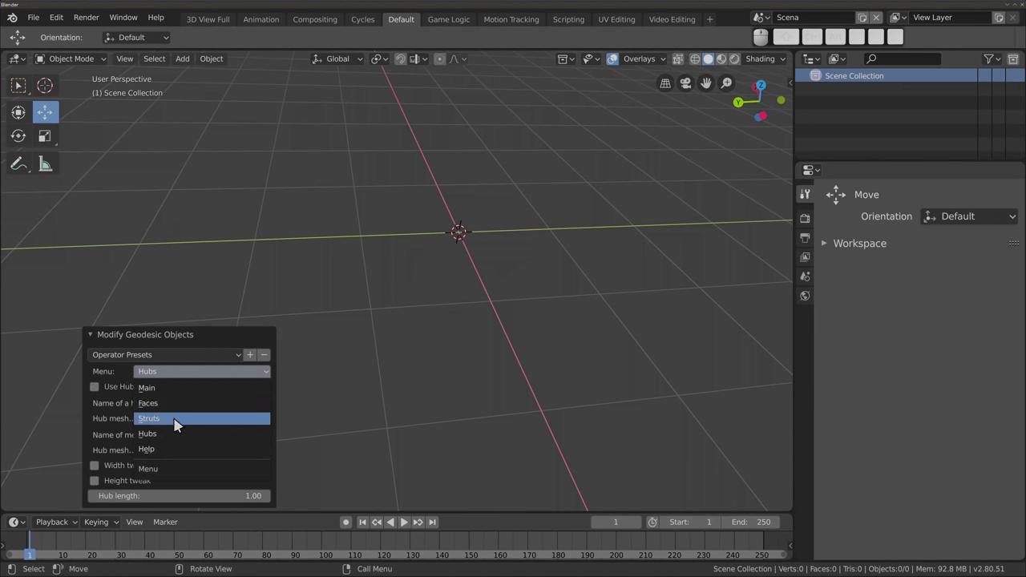
left_click(174, 419)
left_click(180, 374)
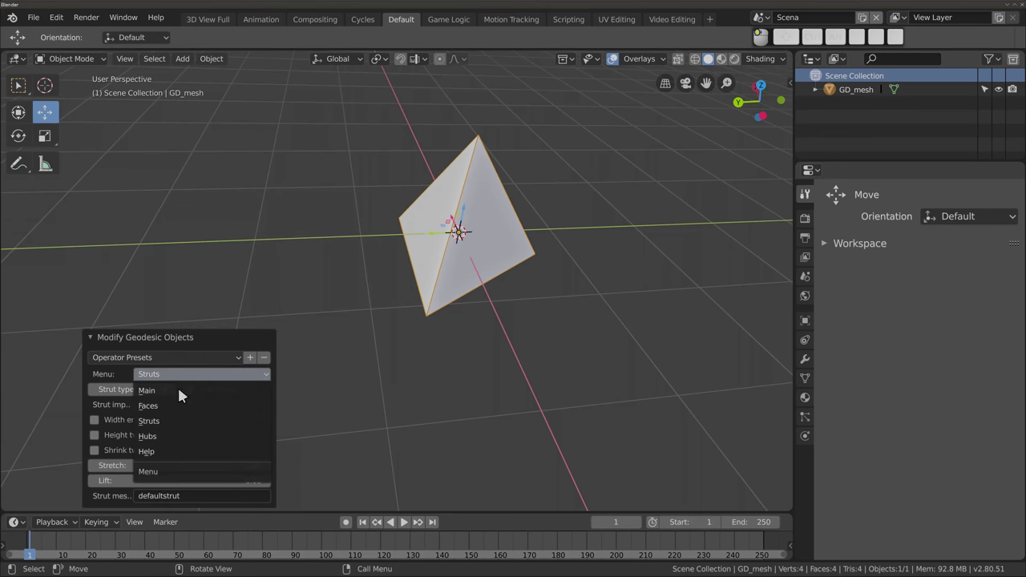
left_click(175, 392)
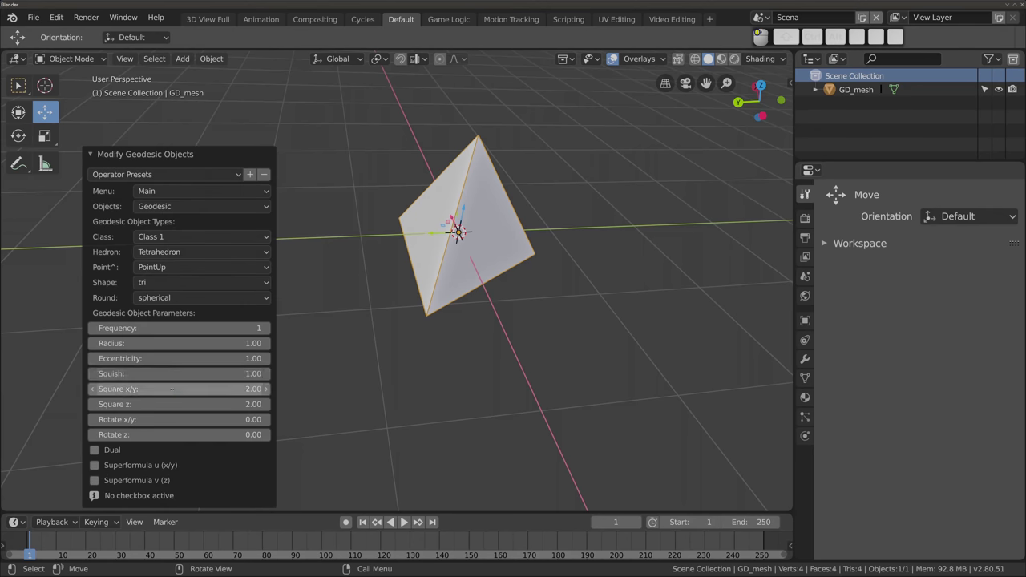
left_click(182, 207)
left_click(179, 236)
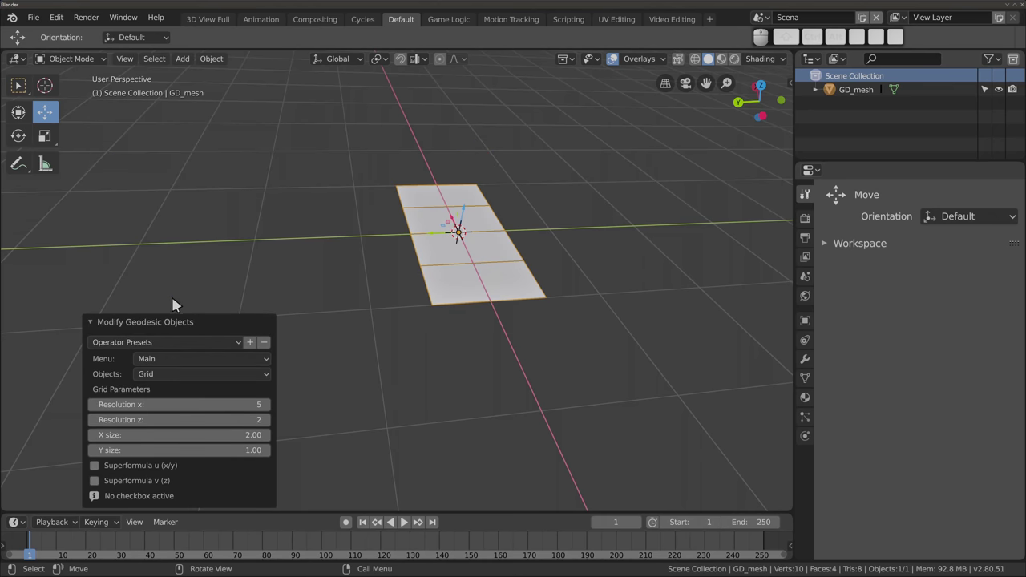
Make it a Cylinder with resolution 29×19, stretch x 1.57, gap 0.52 and phase 0.21
left_click(178, 375)
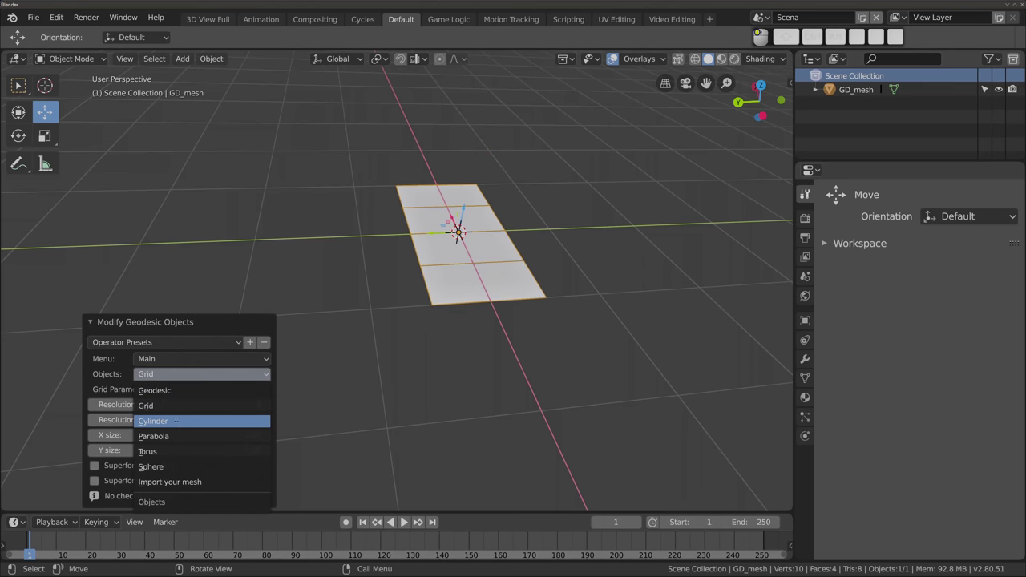
left_click(176, 421)
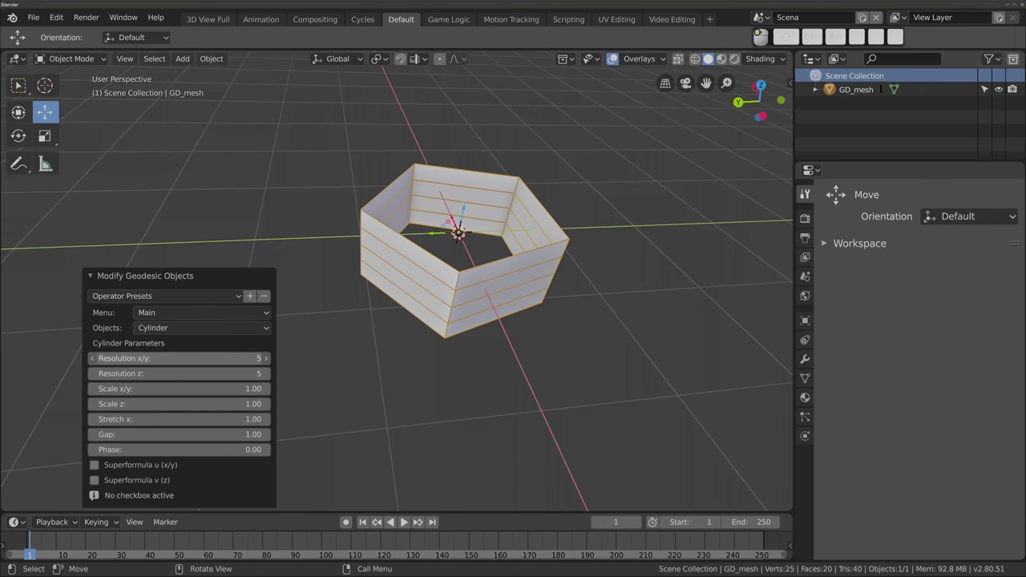
left_click_drag(182, 358, 240, 358)
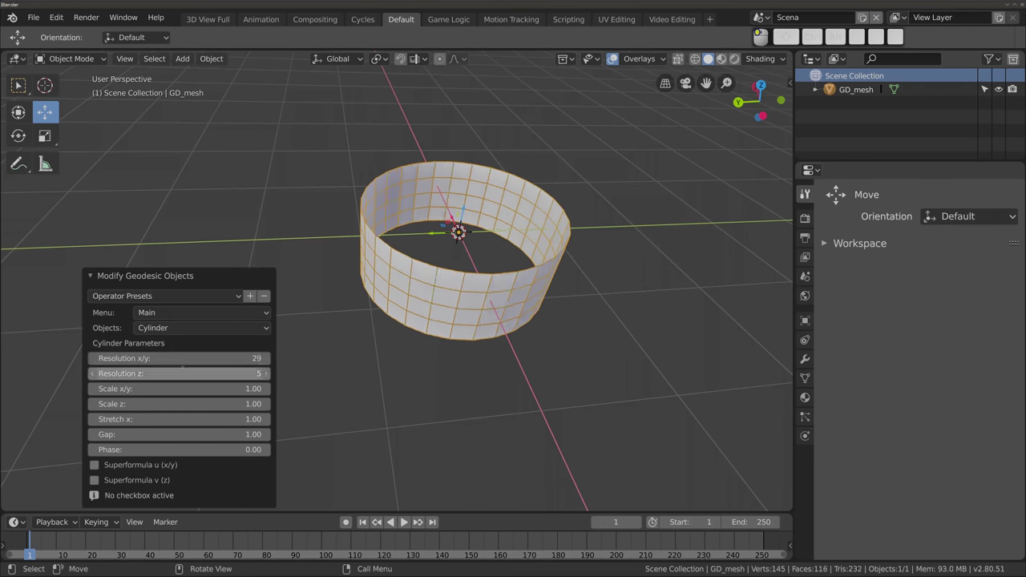
mouse_move(170, 374)
left_mouse_down()
mouse_move(204, 373)
mouse_move(136, 390)
mouse_move(193, 389)
mouse_move(160, 419)
mouse_move(208, 418)
left_mouse_up()
mouse_move(416, 401)
middle_mouse_down()
mouse_move(465, 373)
mouse_move(359, 334)
middle_mouse_up()
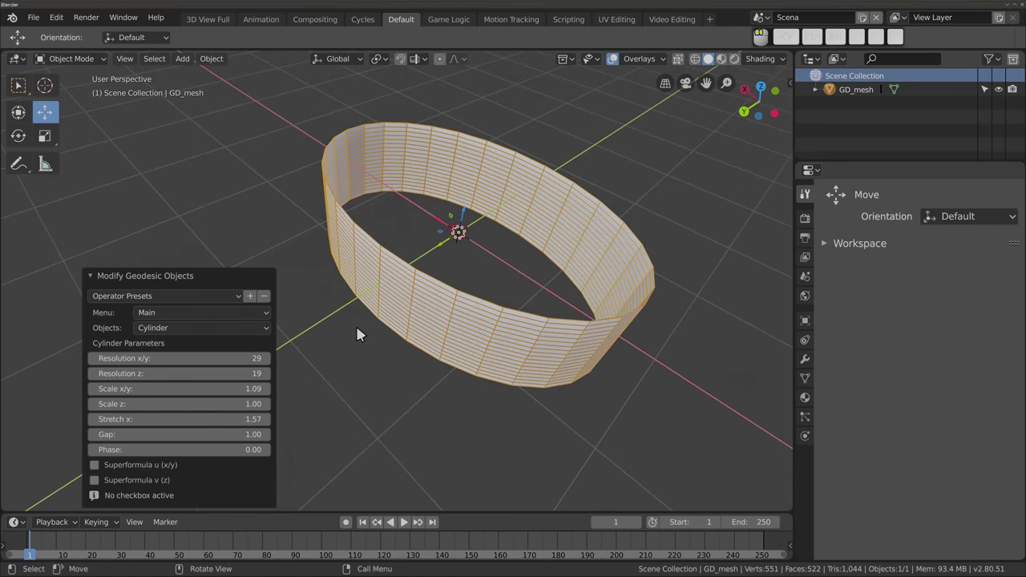
mouse_move(157, 434)
left_mouse_down()
mouse_move(104, 435)
mouse_move(121, 434)
left_mouse_up()
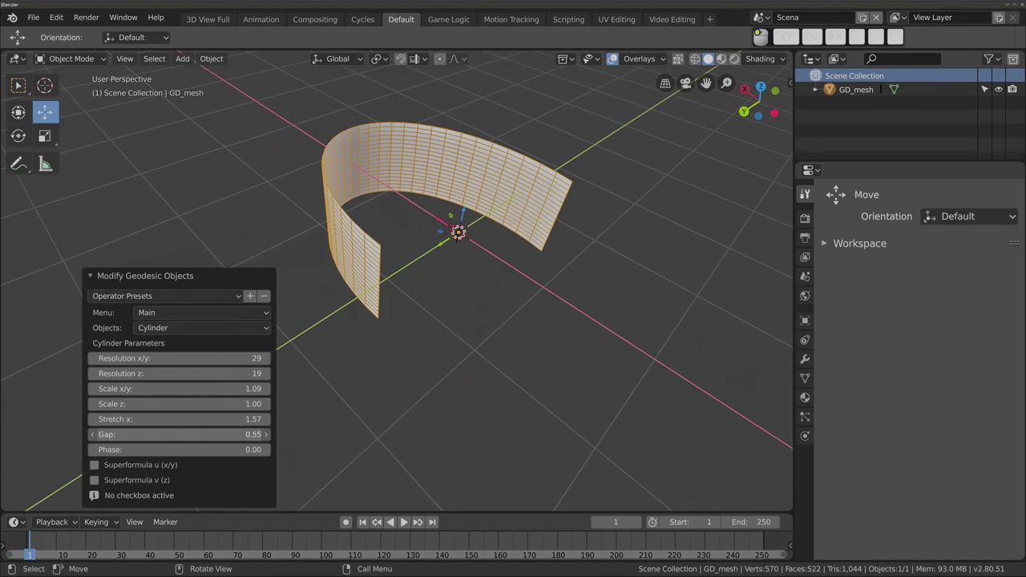
left_click_drag(177, 449, 193, 450)
mouse_move(345, 322)
middle_mouse_down()
mouse_move(346, 209)
mouse_move(329, 199)
middle_mouse_up()
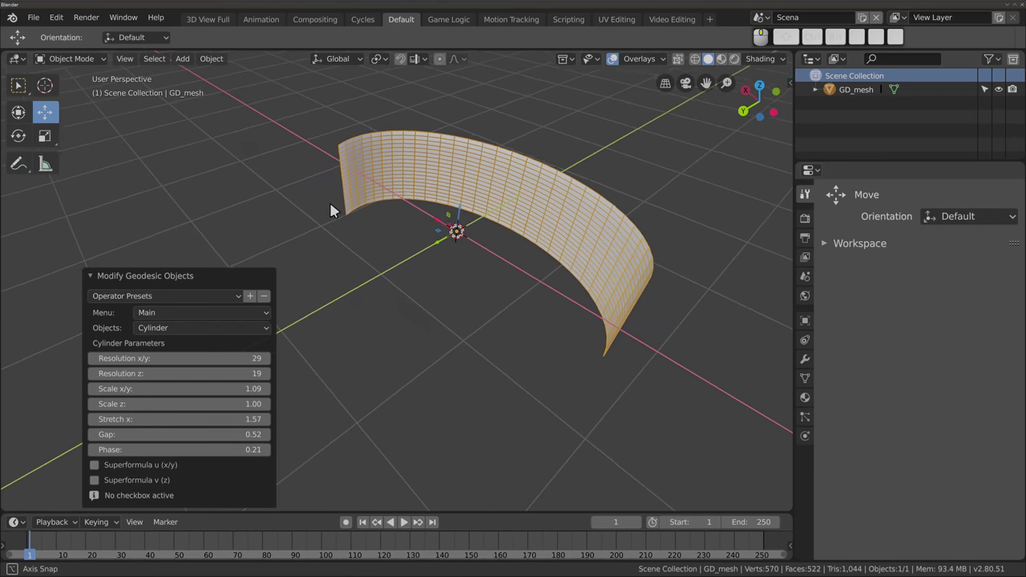
left_click(164, 330)
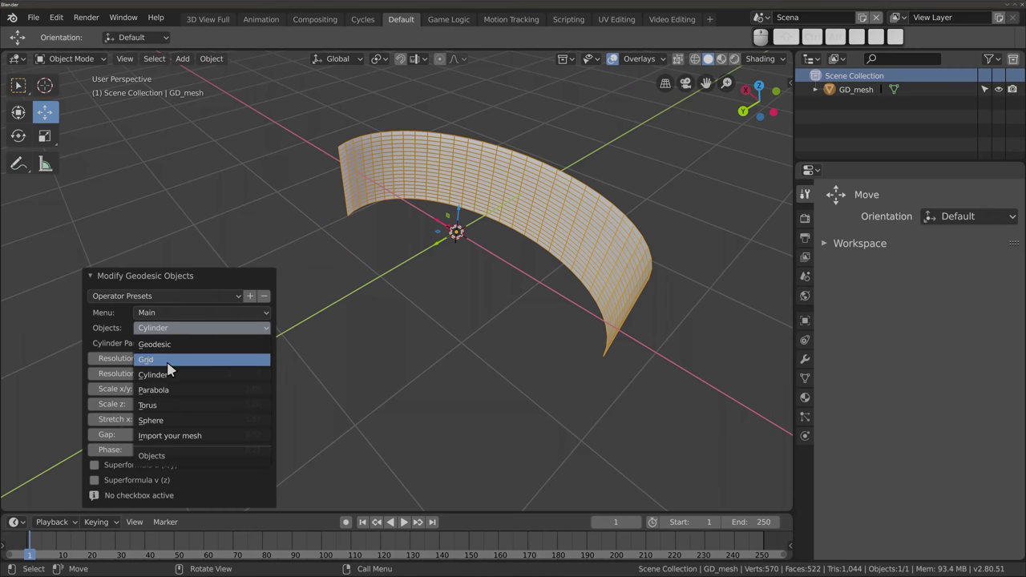
Switch to a Parabola dome with resolution z 17 and x/y 23
left_click(168, 389)
mouse_move(434, 256)
middle_mouse_down()
mouse_move(398, 308)
mouse_move(141, 358)
middle_mouse_up()
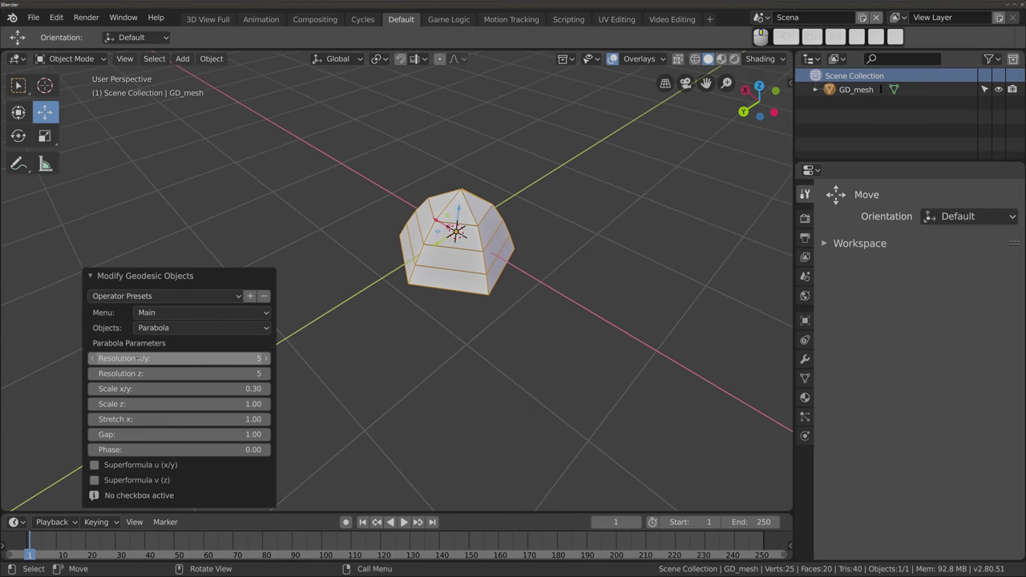
left_click_drag(176, 373, 241, 358)
mouse_move(354, 261)
middle_mouse_down()
mouse_move(411, 135)
mouse_move(358, 239)
middle_mouse_up()
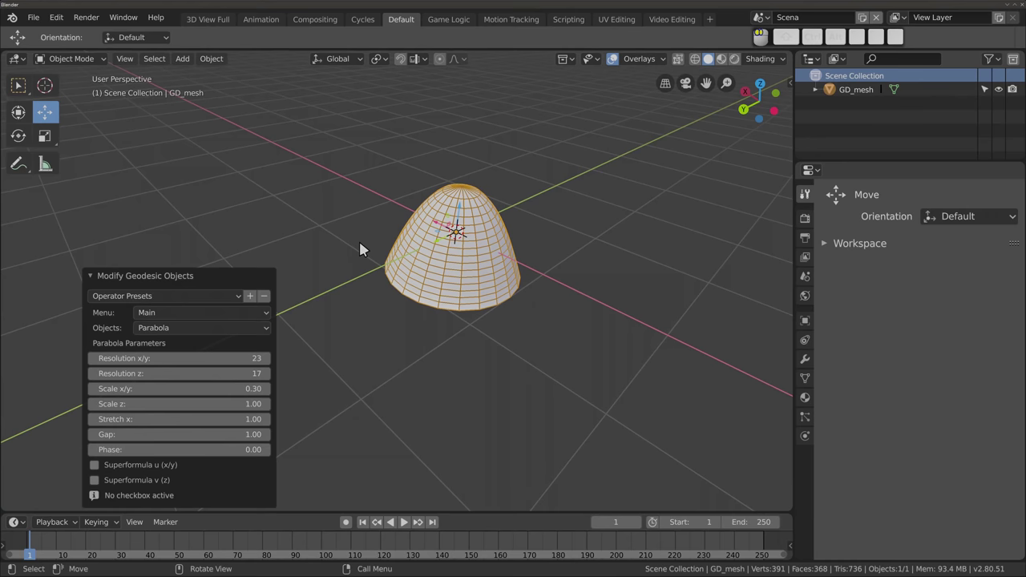
Change the object to an 8×8 Torus, then delete it
left_click(194, 327)
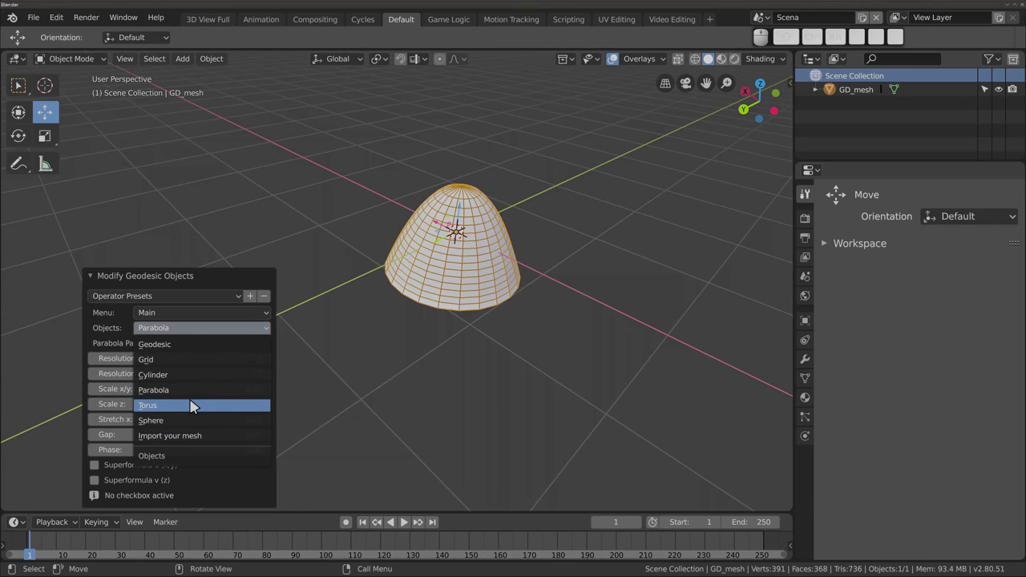
left_click(191, 405)
middle_click_drag(351, 322, 359, 335)
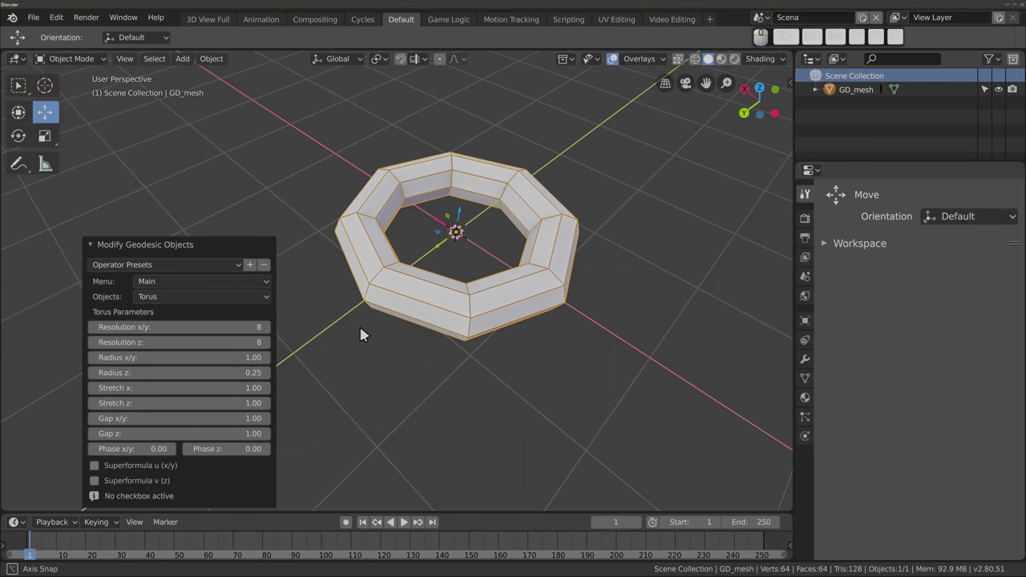
key("x")
left_click(385, 165)
Add a Rock Generator rock (deformation 5.00, roughness 2.50) and inspect it from several angles
key("shift+a")
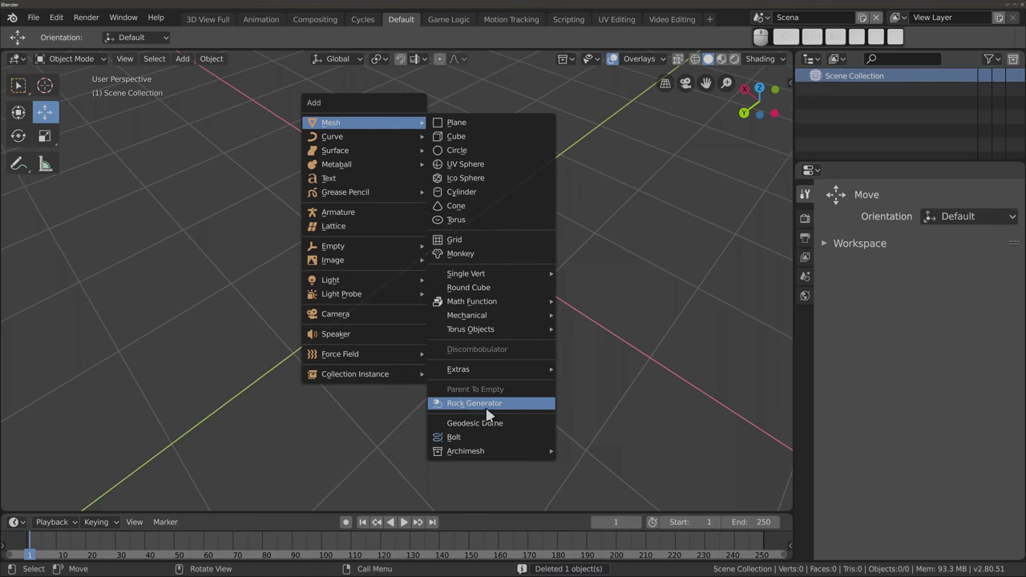
left_click(515, 405)
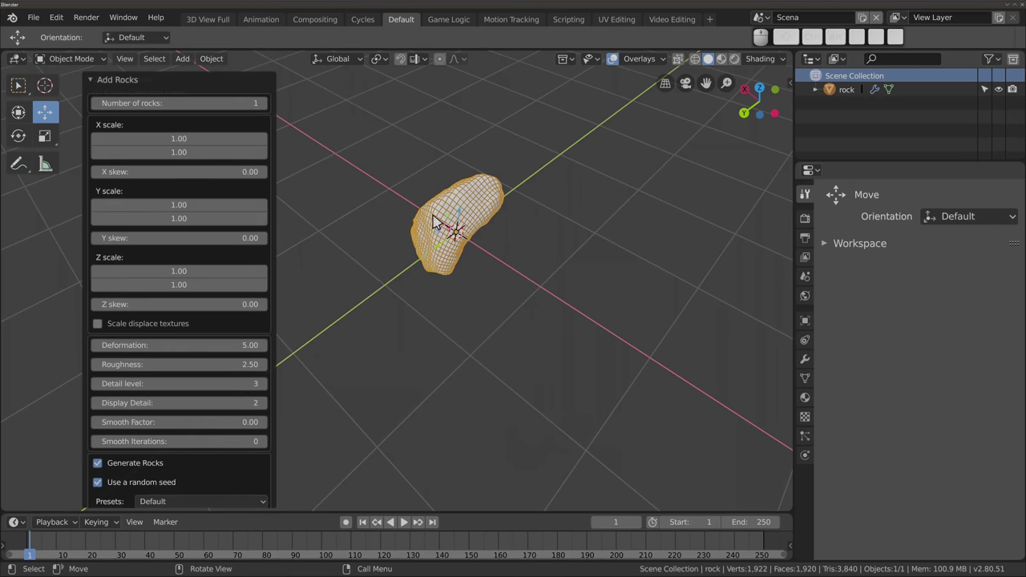
mouse_move(402, 265)
middle_mouse_down()
mouse_move(322, 147)
mouse_move(376, 206)
mouse_move(489, 231)
mouse_move(339, 181)
mouse_move(284, 449)
mouse_move(202, 323)
mouse_move(366, 353)
mouse_move(339, 369)
mouse_move(413, 270)
middle_mouse_up()
scroll(445, 190, "up", 3)
mouse_move(449, 201)
middle_mouse_down()
mouse_move(518, 170)
mouse_move(300, 327)
mouse_move(497, 256)
mouse_move(542, 304)
mouse_move(412, 277)
mouse_move(309, 323)
mouse_move(315, 281)
mouse_move(325, 378)
mouse_move(335, 373)
middle_mouse_up()
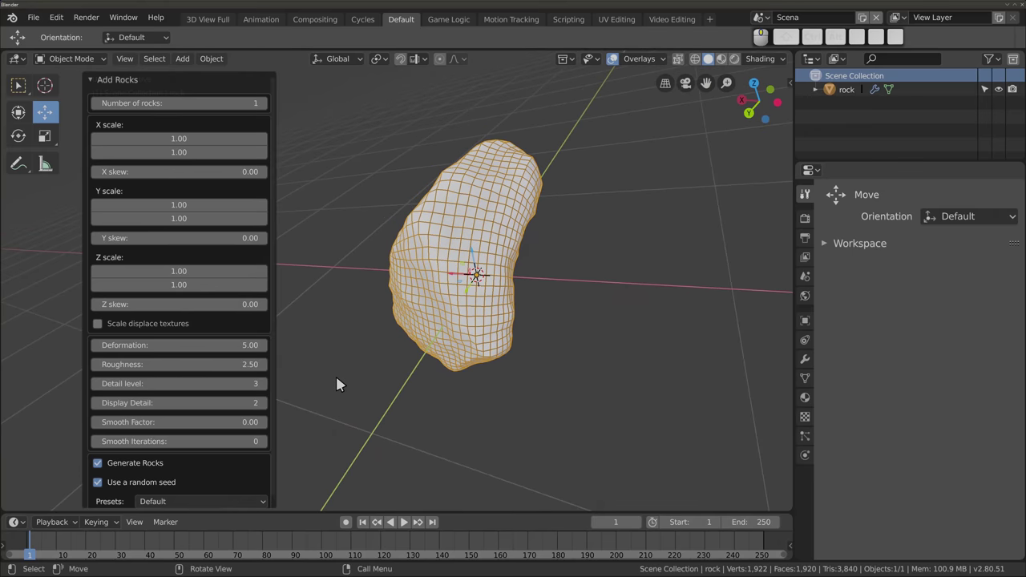
scroll(161, 479, "down", 1)
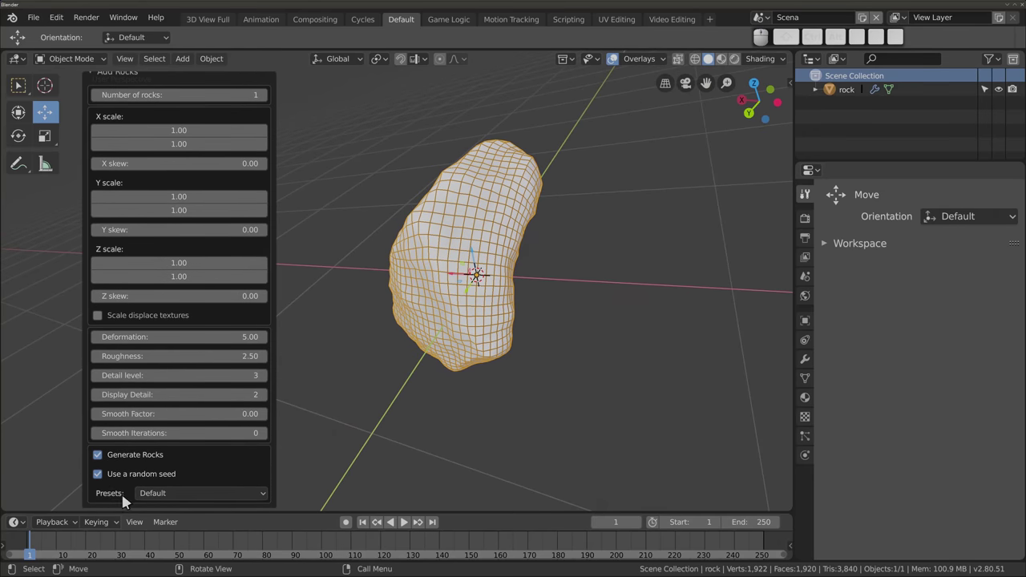
Apply the River Rock preset, then the Sandstone preset, inspecting each rock
left_click(185, 494)
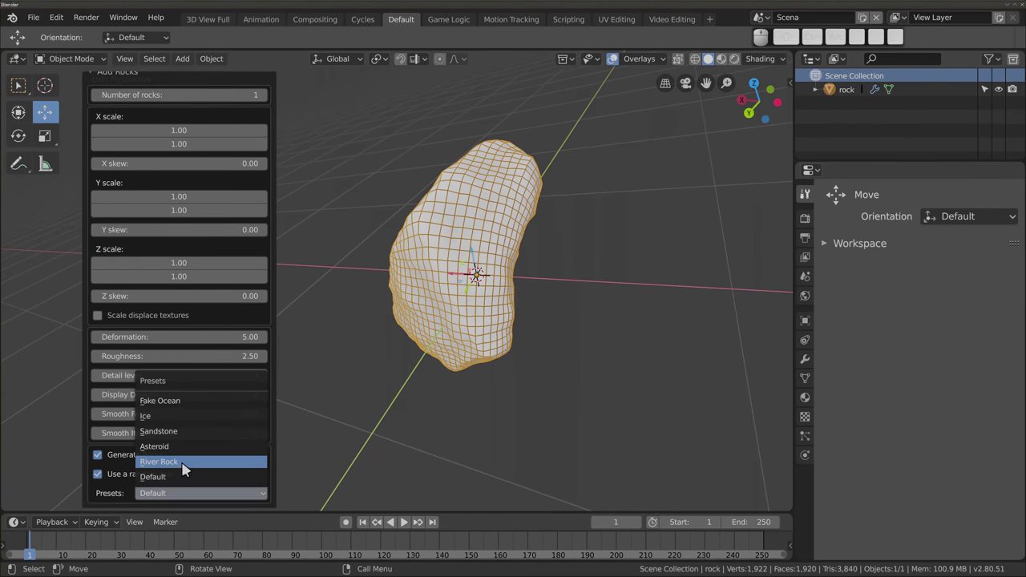
left_click(181, 462)
mouse_move(470, 256)
middle_mouse_down()
mouse_move(548, 343)
mouse_move(557, 224)
mouse_move(487, 268)
mouse_move(342, 321)
mouse_move(365, 331)
middle_mouse_up()
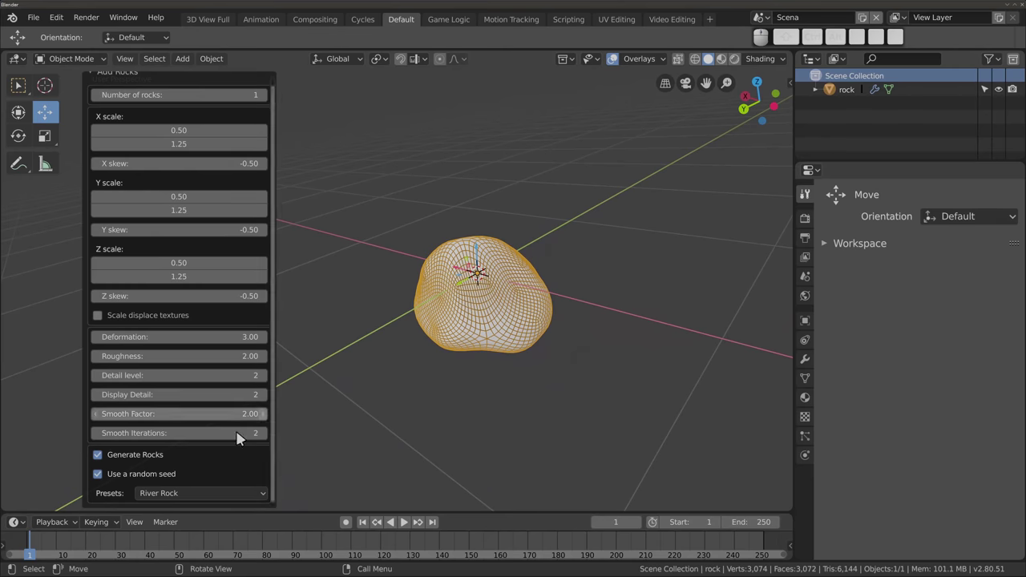
left_click(192, 491)
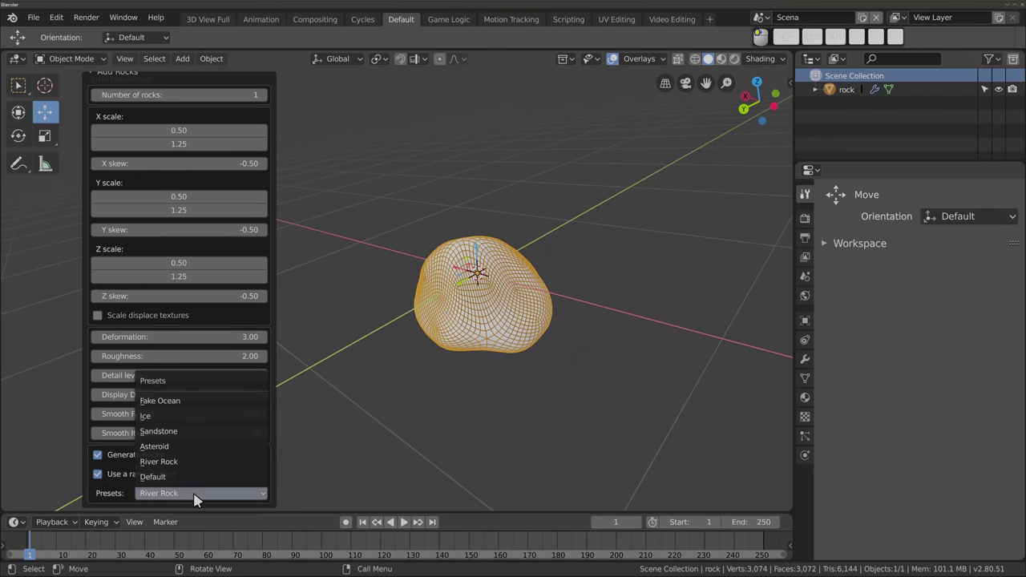
left_click(200, 431)
mouse_move(427, 282)
middle_mouse_down()
mouse_move(518, 203)
mouse_move(494, 238)
mouse_move(511, 323)
mouse_move(401, 288)
mouse_move(494, 318)
mouse_move(414, 339)
mouse_move(472, 254)
mouse_move(425, 322)
mouse_move(473, 314)
middle_mouse_up()
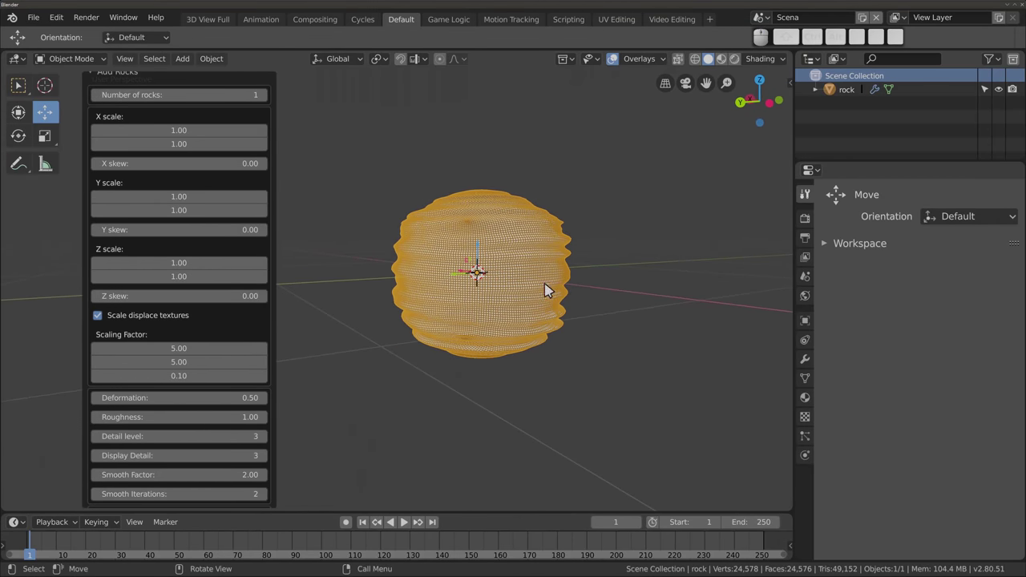
scroll(152, 478, "down", 2)
scroll(152, 481, "down", 1)
Apply the Ice preset, then the Fake Ocean preset, inspecting the terrain
left_click(177, 494)
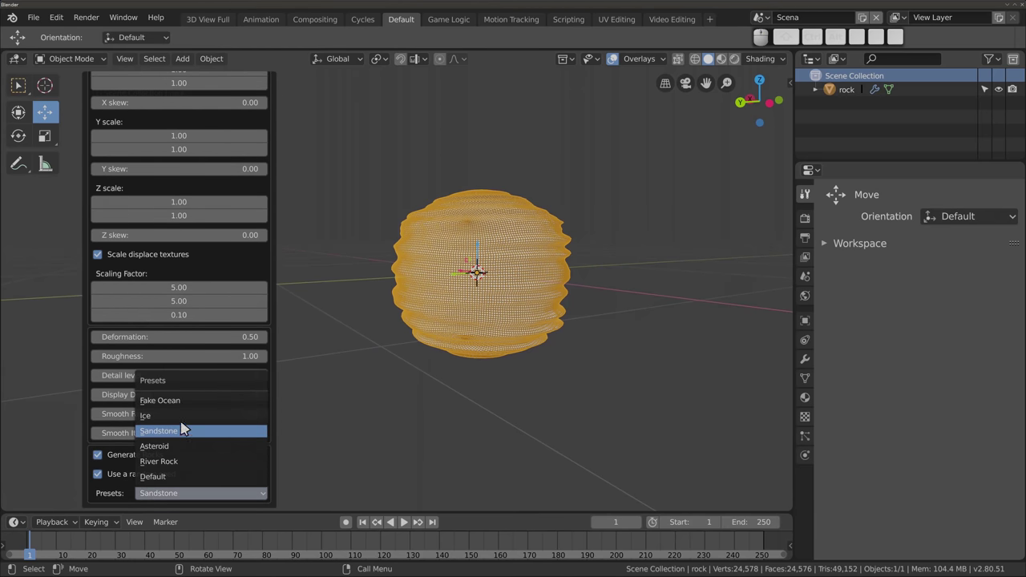
left_click(181, 415)
mouse_move(387, 275)
middle_mouse_down()
mouse_move(417, 472)
mouse_move(403, 377)
mouse_move(416, 204)
mouse_move(499, 361)
mouse_move(513, 344)
middle_mouse_up()
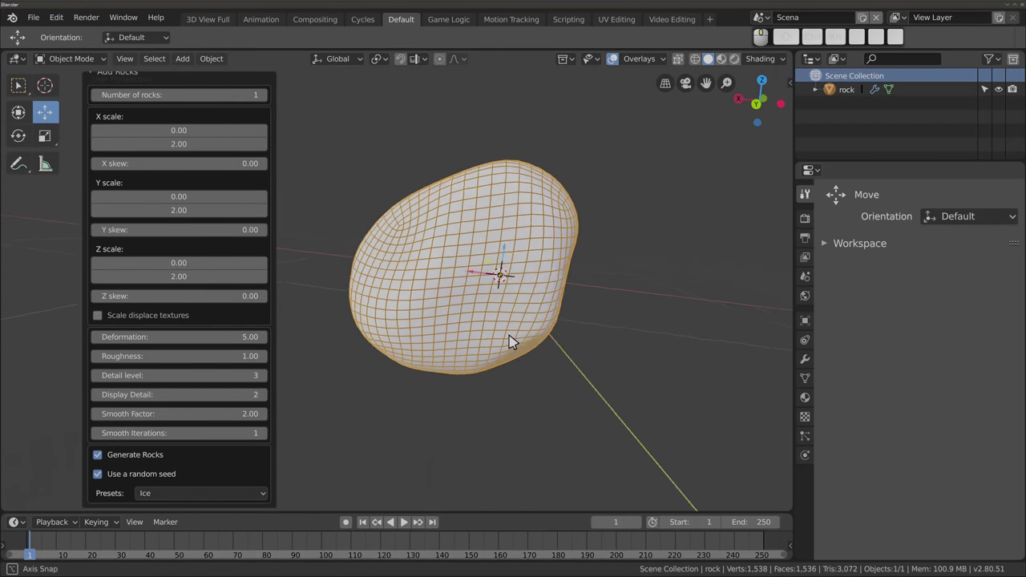
left_click(184, 490)
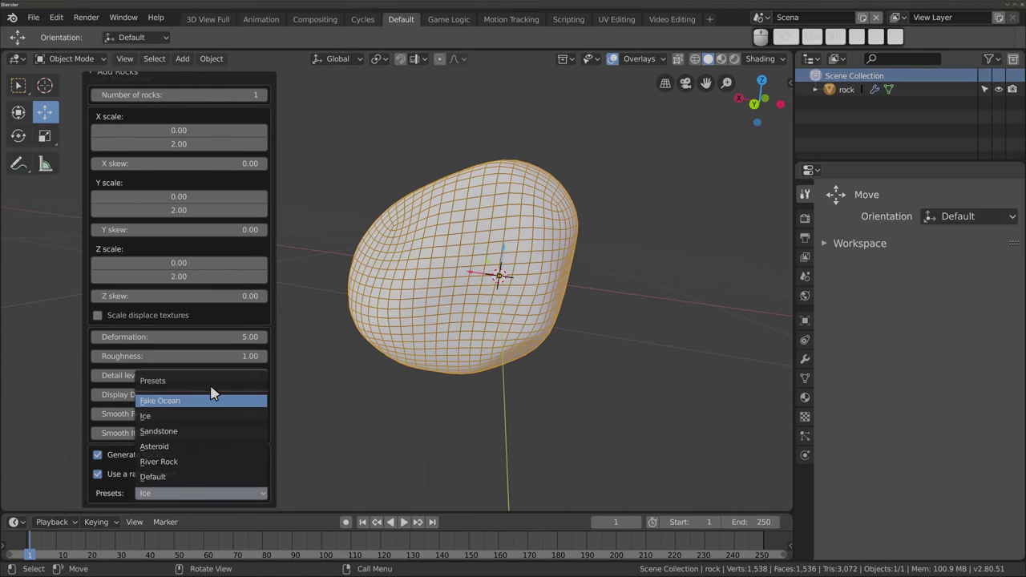
key("Return")
mouse_move(431, 264)
middle_mouse_down()
mouse_move(422, 307)
mouse_move(387, 338)
mouse_move(382, 396)
mouse_move(476, 332)
mouse_move(415, 288)
mouse_move(469, 371)
mouse_move(457, 371)
middle_mouse_up()
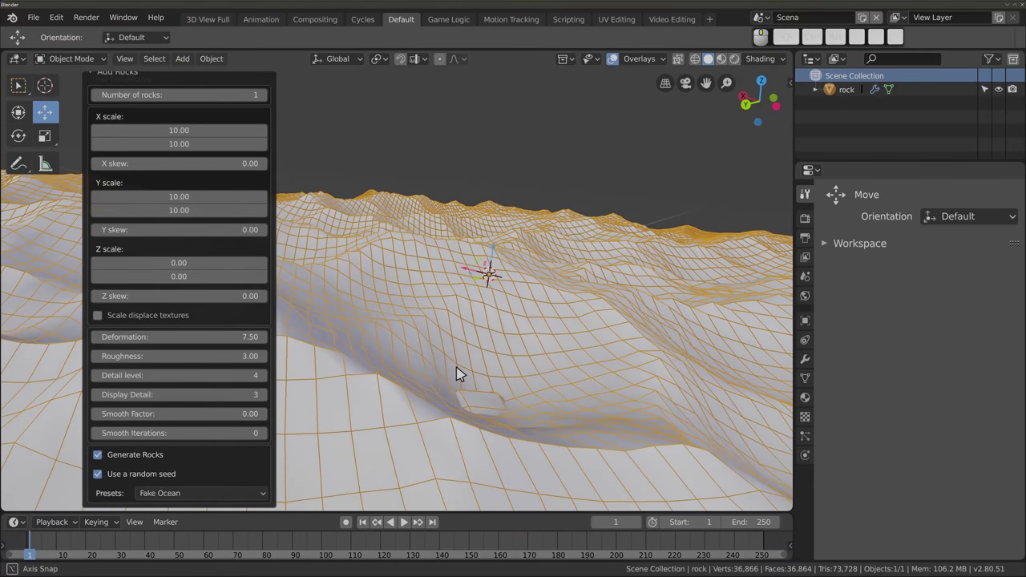
Apply the Asteroid preset and view the whole asteroid rock
left_click(205, 494)
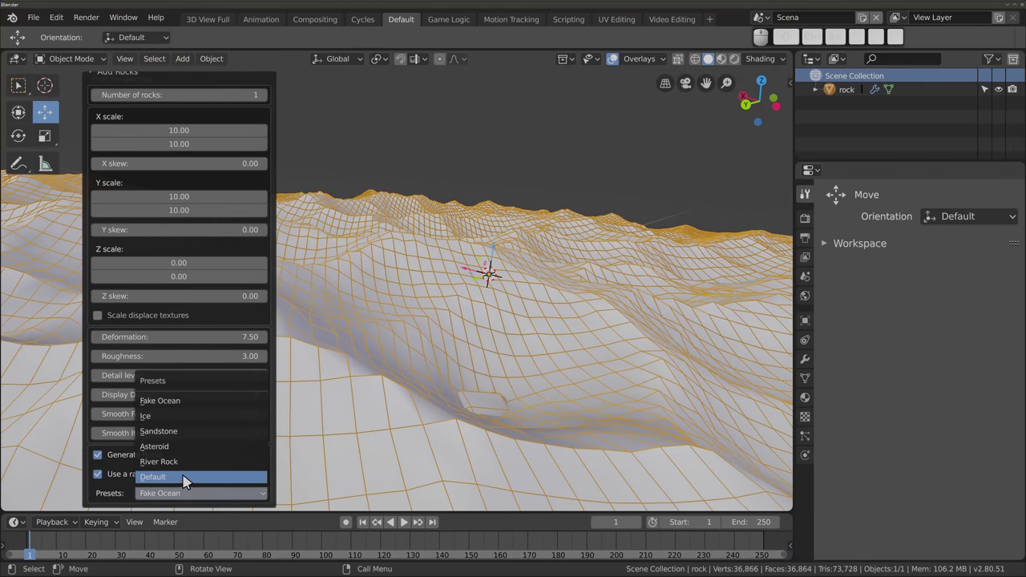
left_click(185, 448)
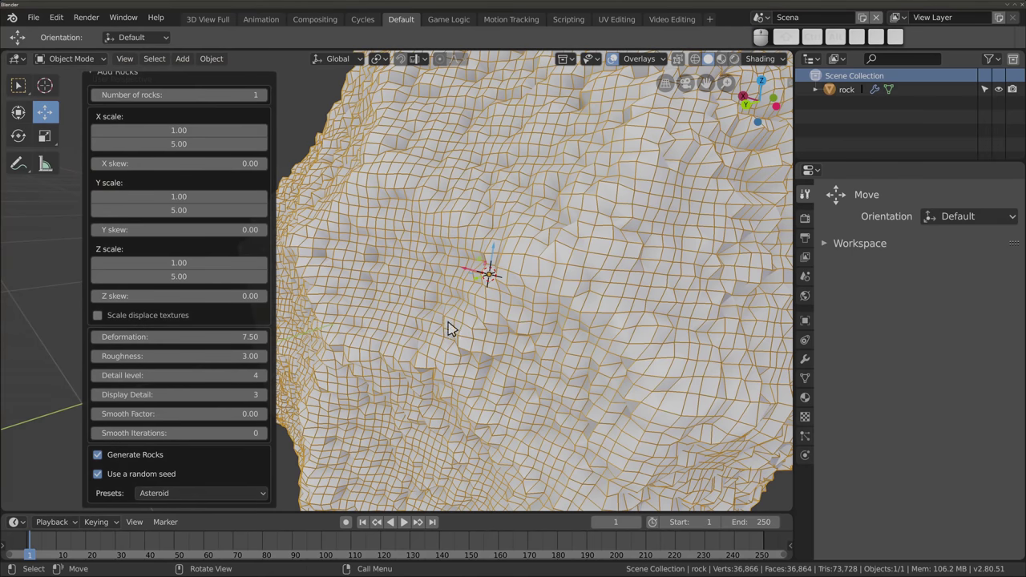
scroll(449, 329, "down", 5)
mouse_move(454, 346)
middle_mouse_down()
mouse_move(508, 235)
mouse_move(419, 376)
mouse_move(423, 283)
mouse_move(453, 450)
middle_mouse_up()
left_click(638, 61)
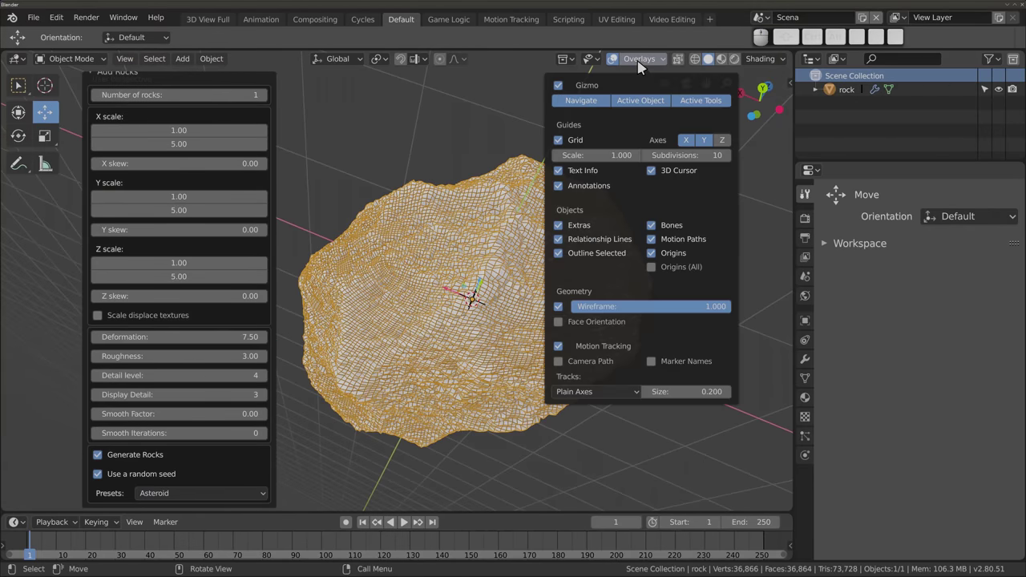
Turn off the Wireframe overlay and change the rock's shading from its right-click menu
left_click(558, 307)
right_click(440, 259)
left_click(453, 312)
right_click(442, 269)
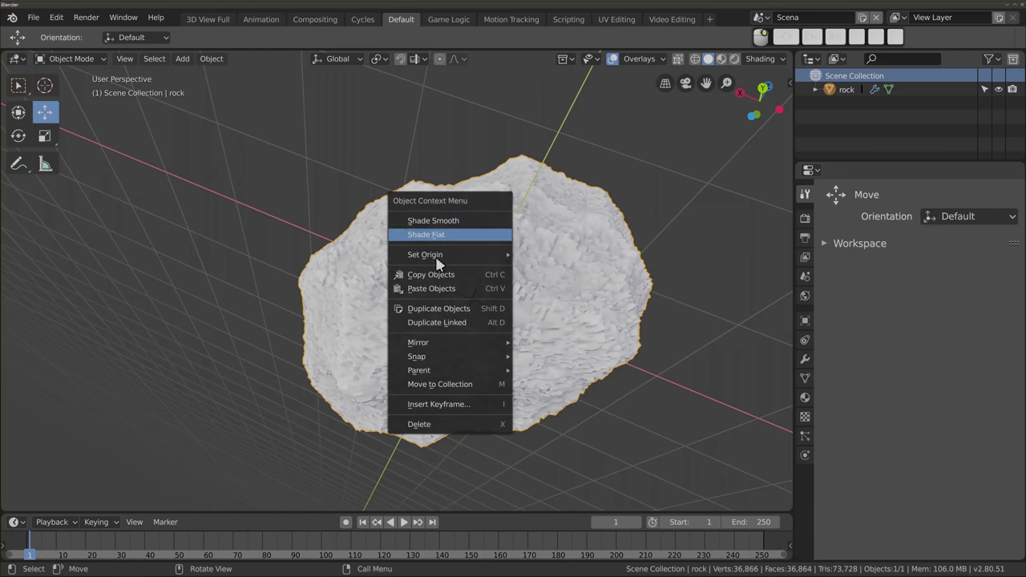
left_click(440, 222)
mouse_move(166, 207)
middle_mouse_down()
mouse_move(355, 400)
mouse_move(376, 265)
mouse_move(531, 390)
mouse_move(523, 403)
middle_mouse_up()
Inspect the rock's 10-vertex low-poly cage in Edit Mode, then return to Object Mode
key("Tab")
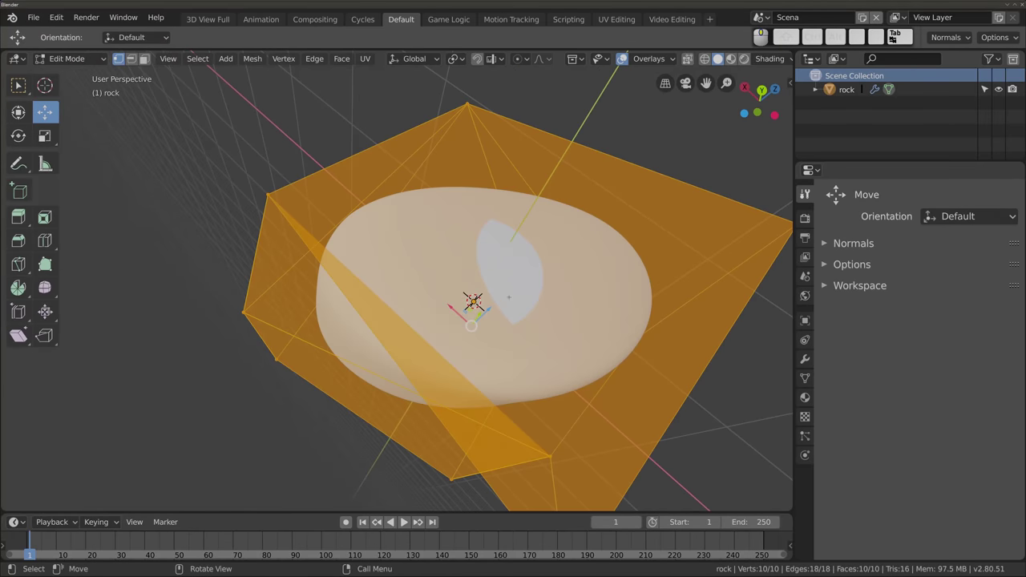
mouse_move(400, 289)
middle_mouse_down()
mouse_move(433, 305)
mouse_move(377, 312)
mouse_move(487, 218)
mouse_move(357, 305)
mouse_move(381, 296)
middle_mouse_up()
scroll(401, 296, "down", 3)
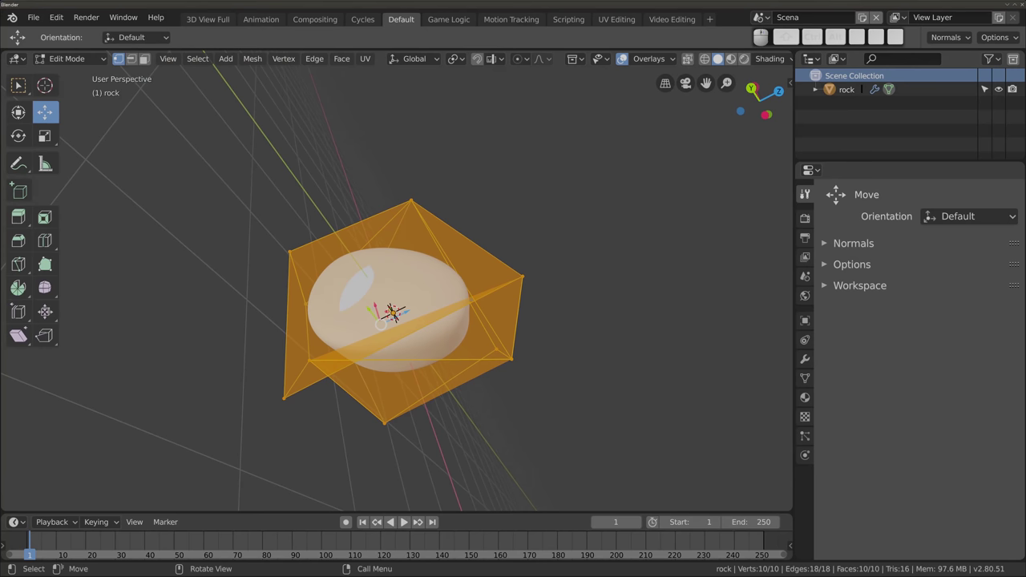
key("Tab")
mouse_move(455, 283)
middle_mouse_down()
mouse_move(357, 403)
mouse_move(399, 344)
mouse_move(425, 265)
mouse_move(404, 359)
mouse_move(481, 280)
mouse_move(474, 344)
mouse_move(447, 316)
middle_mouse_up()
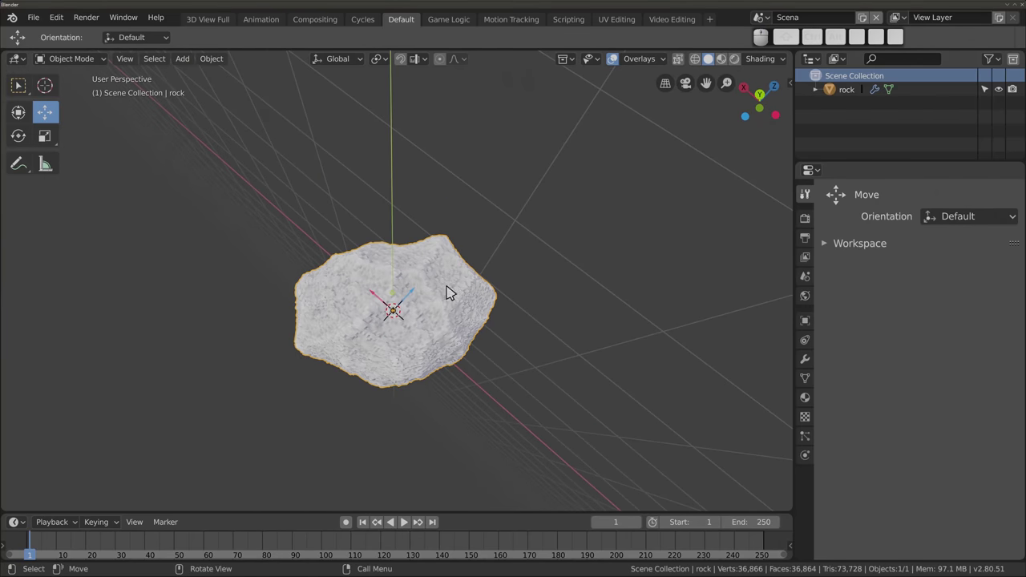
Show the rock's modifiers in a widened Properties editor and fold both Subdivision and all four Displace modifiers
left_click(805, 359)
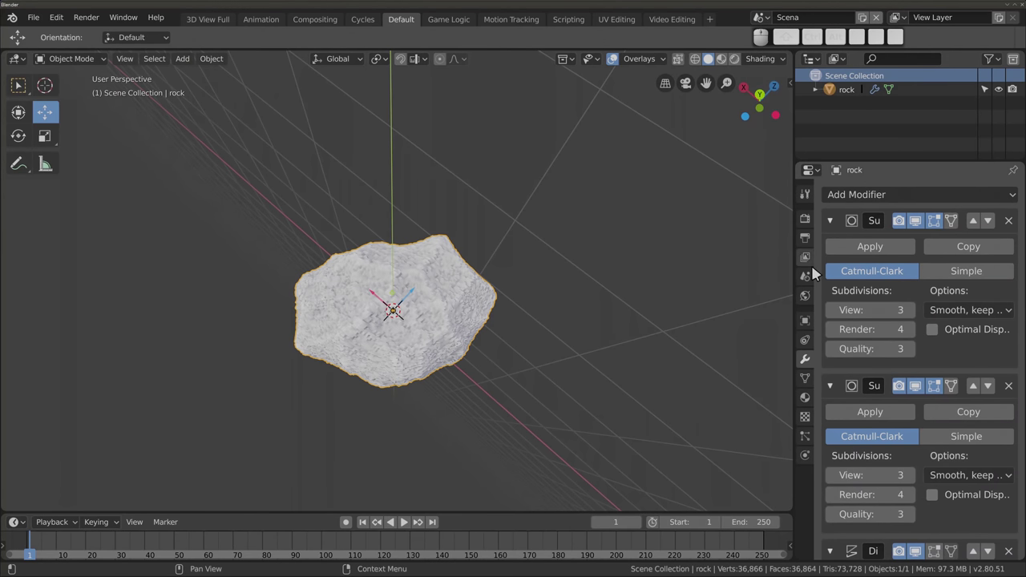
left_click_drag(793, 273, 732, 273)
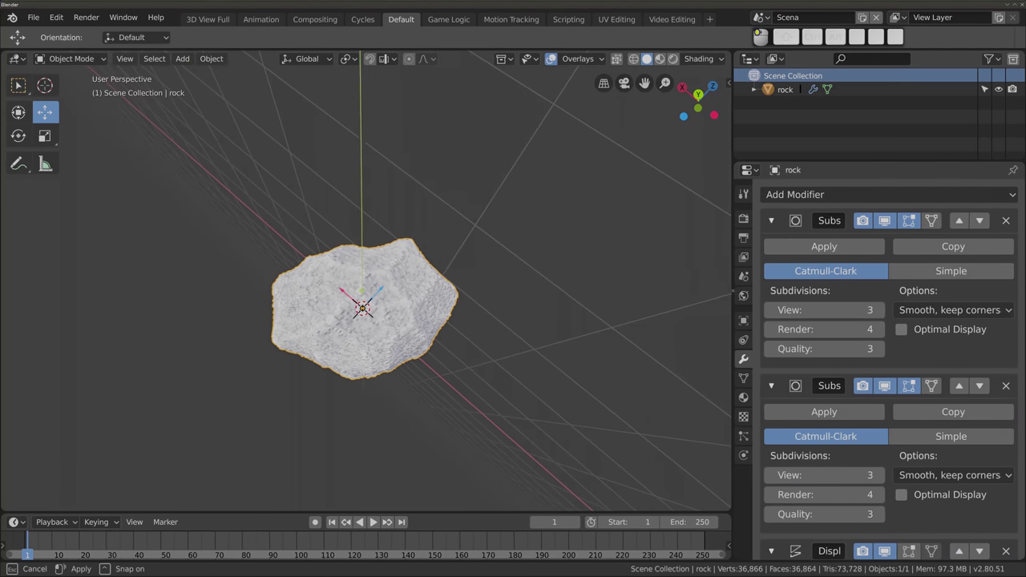
mouse_move(297, 185)
middle_mouse_down()
mouse_move(165, 257)
mouse_move(320, 305)
mouse_move(339, 277)
middle_mouse_up()
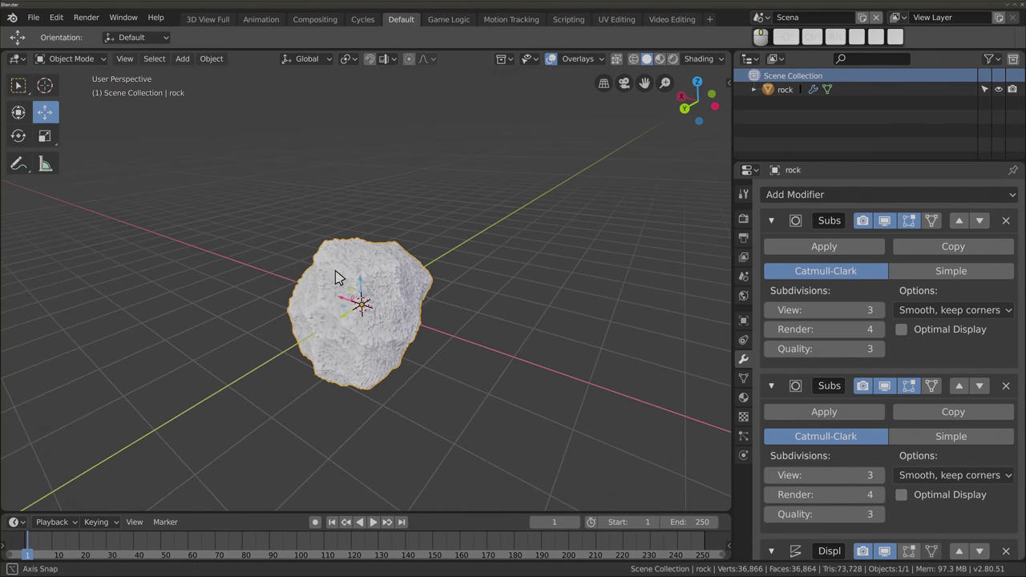
left_click(772, 220)
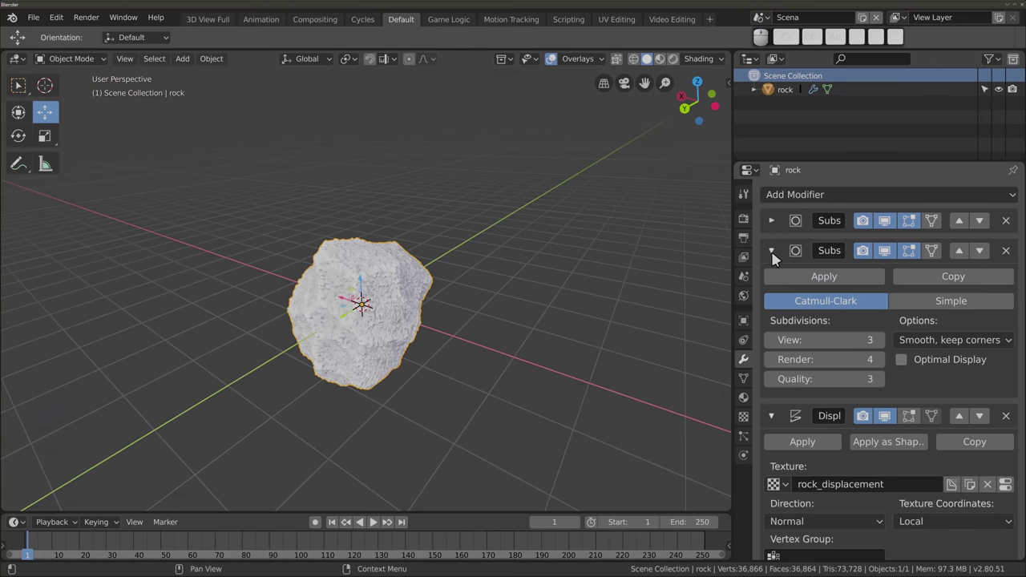
left_click(772, 251)
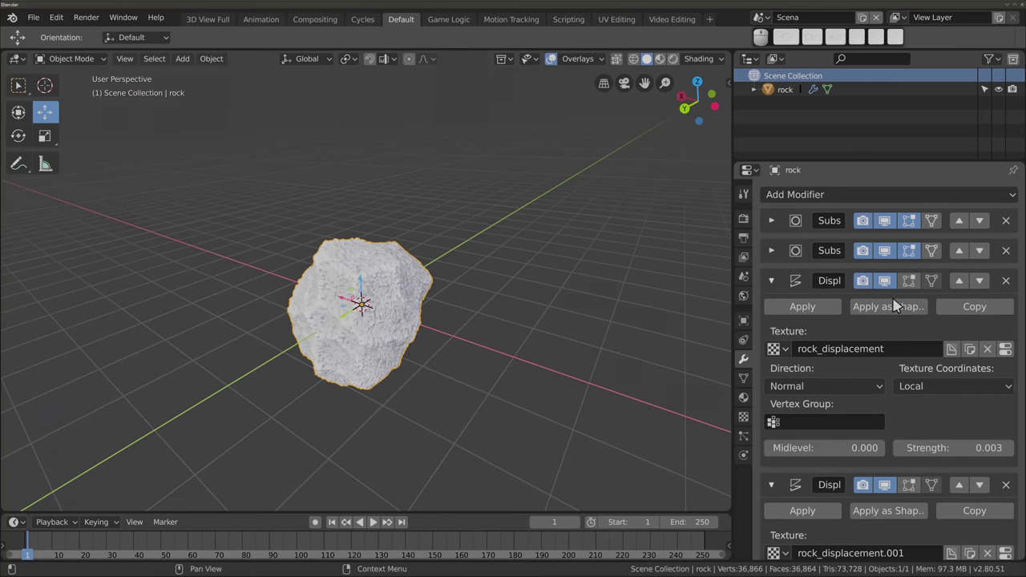
left_click(772, 281)
left_click(772, 310)
left_click(772, 341)
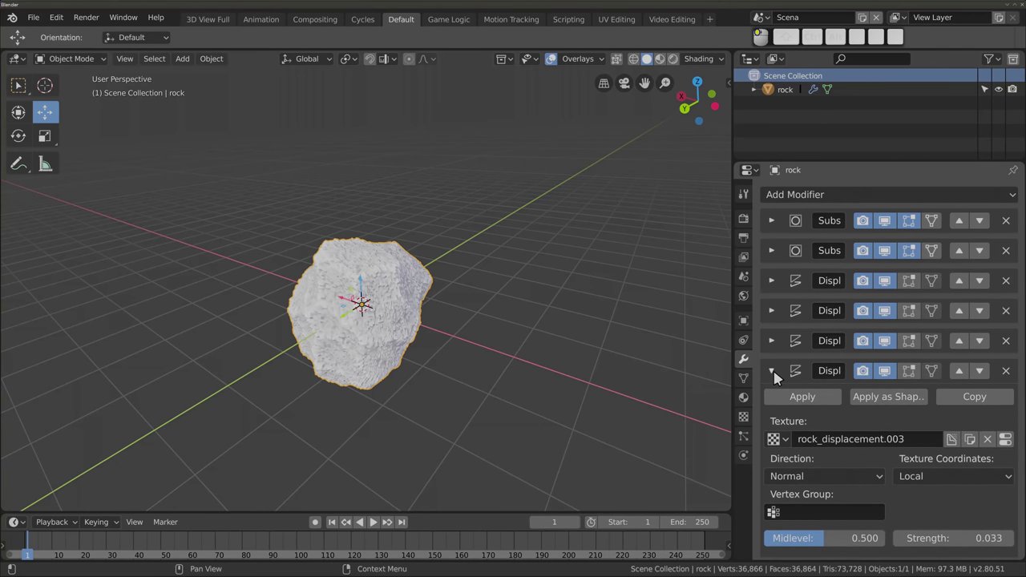
left_click(772, 371)
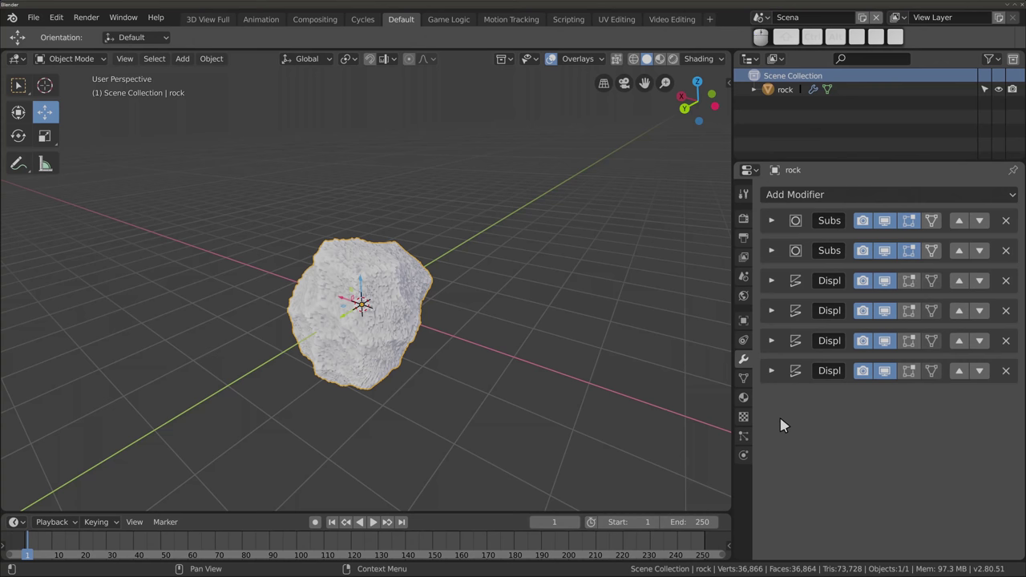
Check the first Displace modifier's Musgrave rock_displacement texture unchanged, then fold that modifier again
left_click(773, 279)
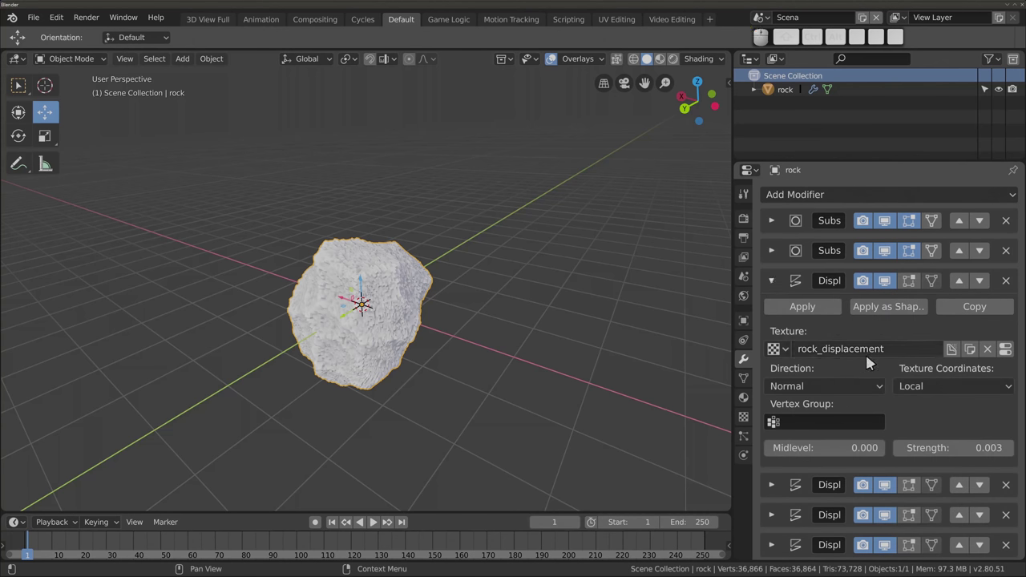
left_click(1006, 350)
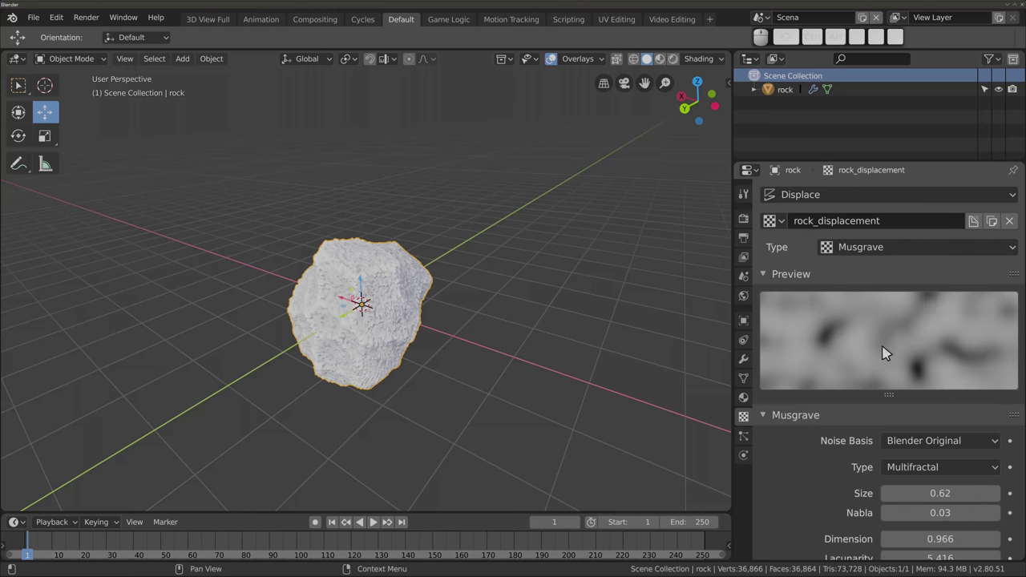
left_click(773, 224)
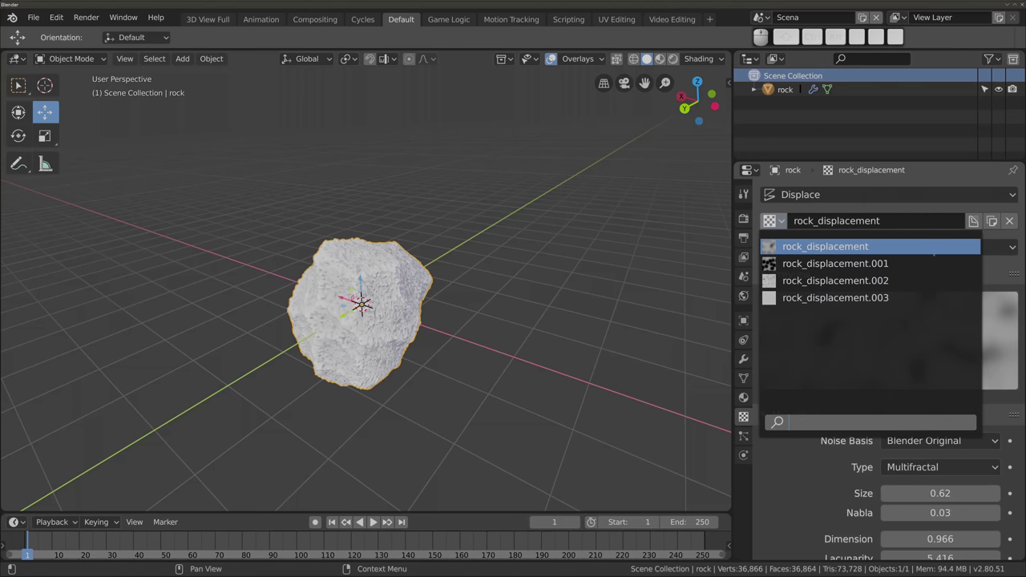
left_click(794, 470)
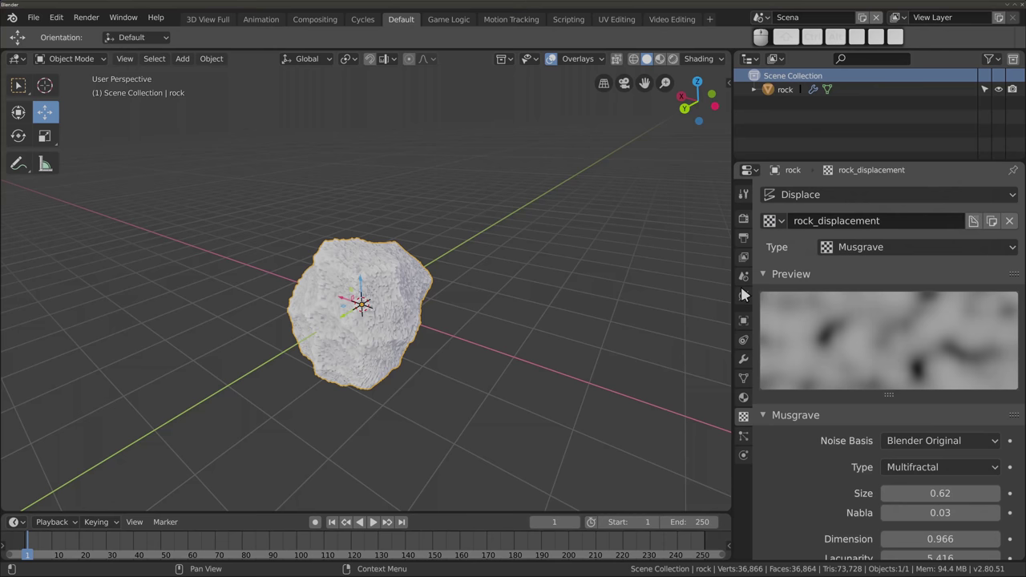
left_click(744, 362)
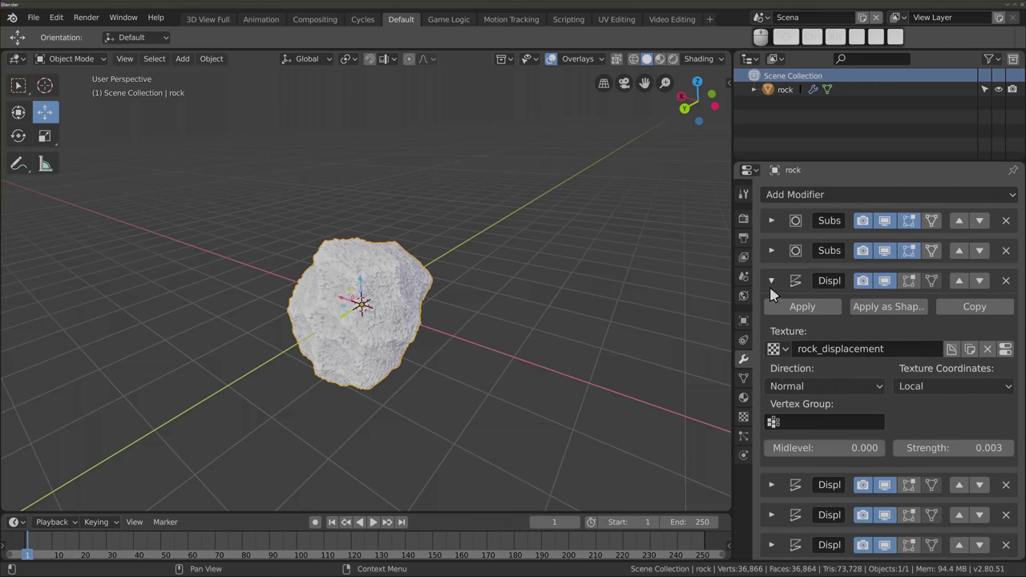
left_click(771, 282)
Delete the existing rock and generate a new one with the Rock Generator
key("x")
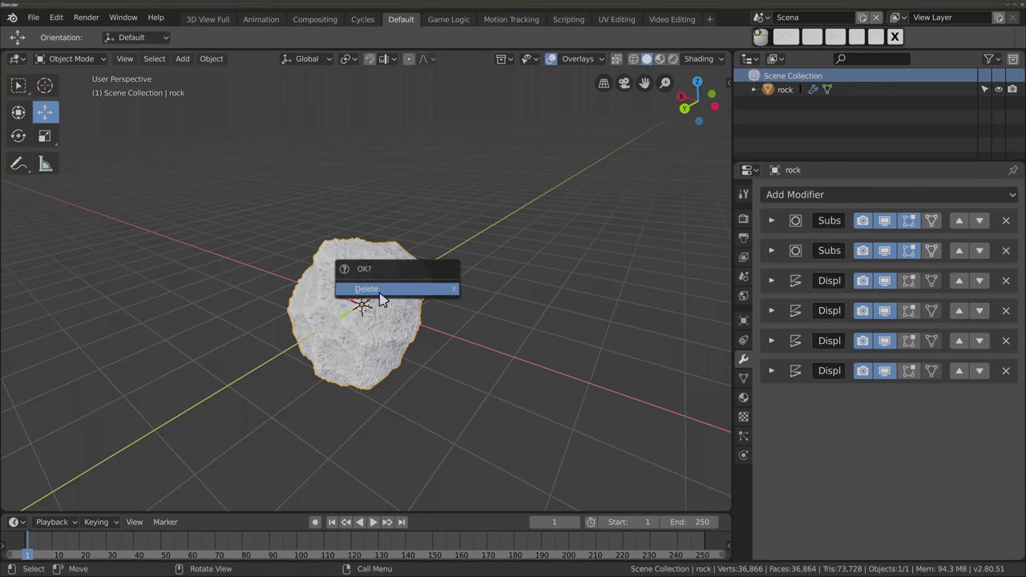
left_click(380, 288)
key("shift+a")
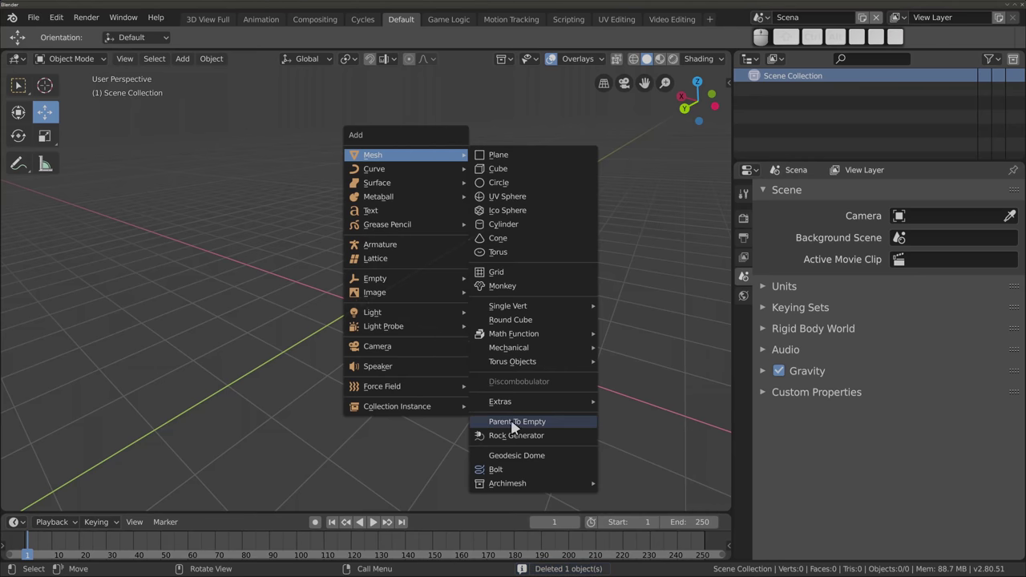
left_click(517, 436)
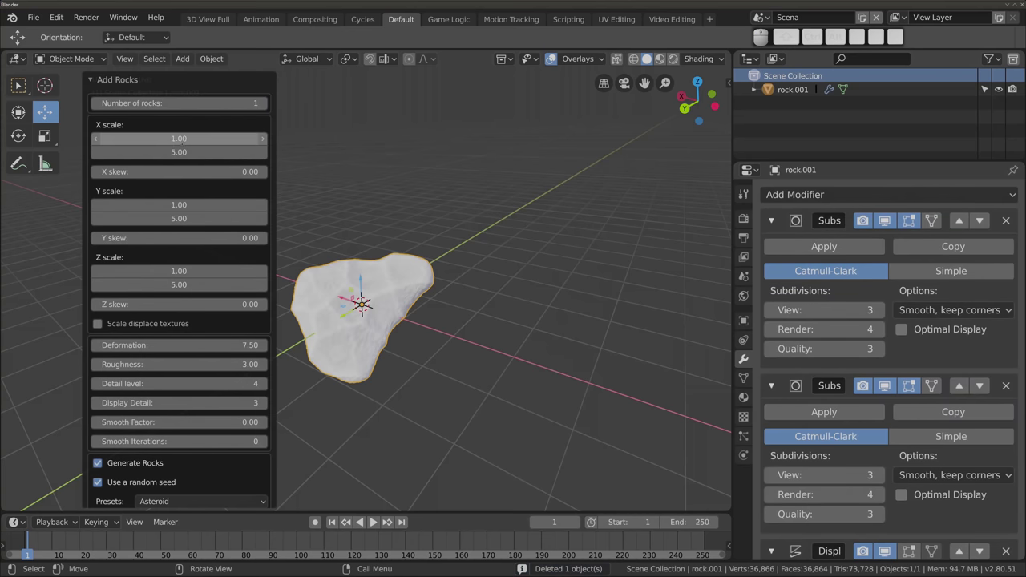
Set the new rock's minimum X scale to 1.76, lower its maximum, Y skew 0.96, adjust deformation, roughness 5.37
left_click_drag(175, 139, 212, 139)
mouse_move(320, 297)
middle_mouse_down()
mouse_move(395, 329)
mouse_move(492, 270)
mouse_move(389, 332)
mouse_move(484, 195)
mouse_move(383, 303)
middle_mouse_up()
left_click_drag(175, 153, 174, 152)
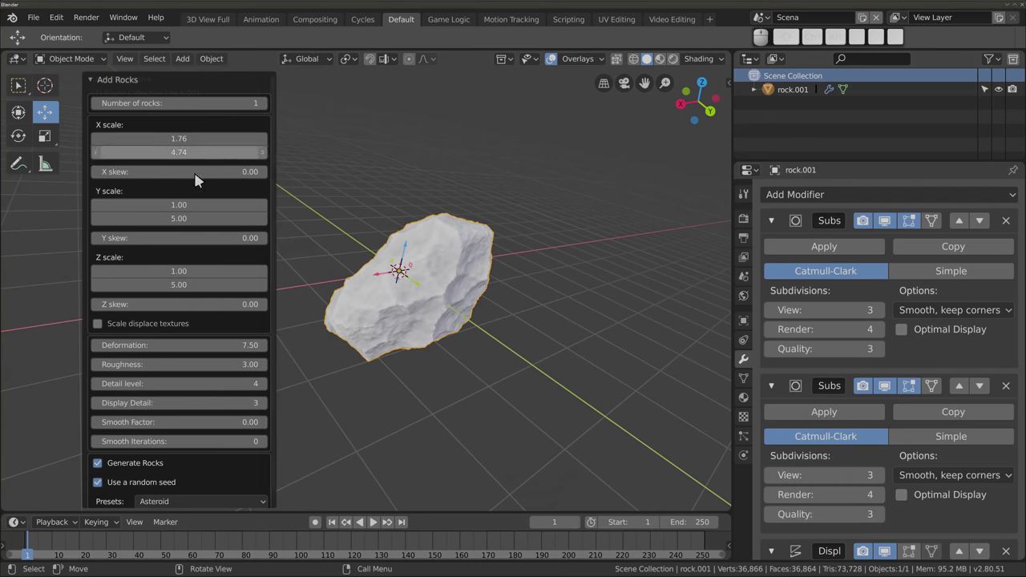
left_click_drag(179, 238, 186, 238)
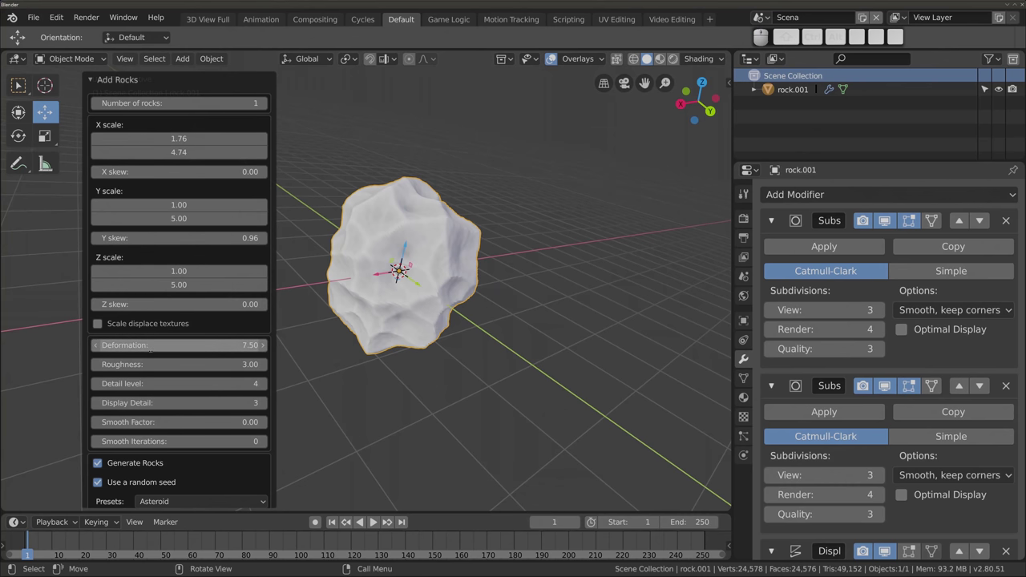
mouse_move(192, 345)
left_mouse_down()
mouse_move(210, 345)
mouse_move(132, 347)
mouse_move(168, 339)
mouse_move(145, 345)
mouse_move(205, 364)
mouse_move(196, 364)
left_mouse_up()
middle_click_drag(355, 298, 441, 203)
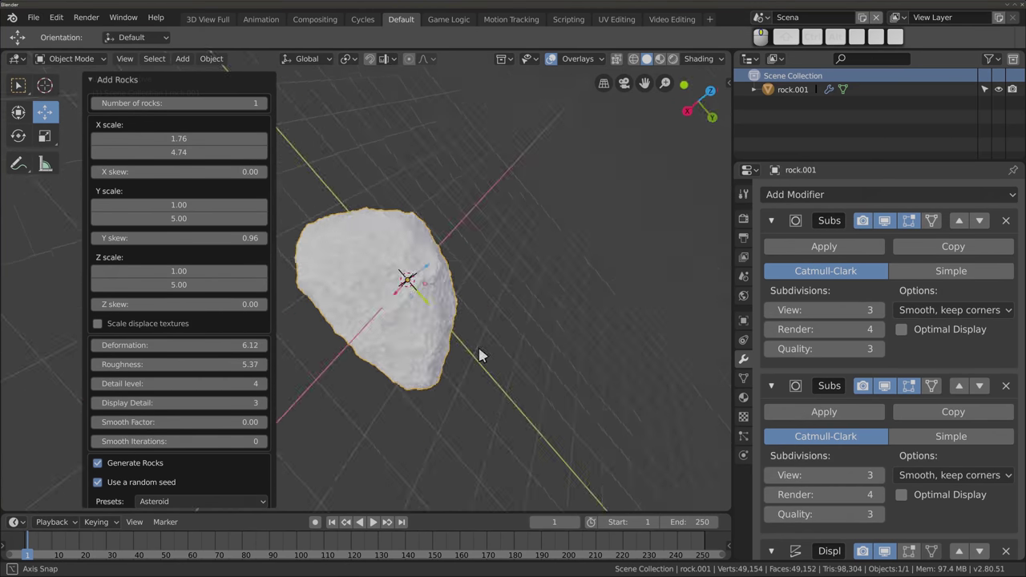
Delete the generated rock and bring up the Add menu
middle_click_drag(394, 236, 387, 301)
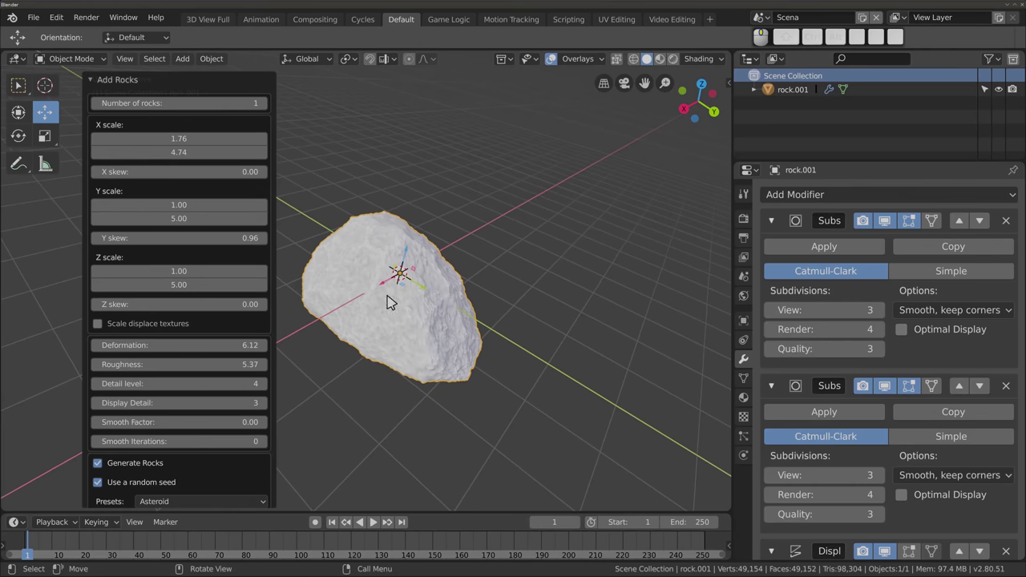
key("Delete")
key("shift+a")
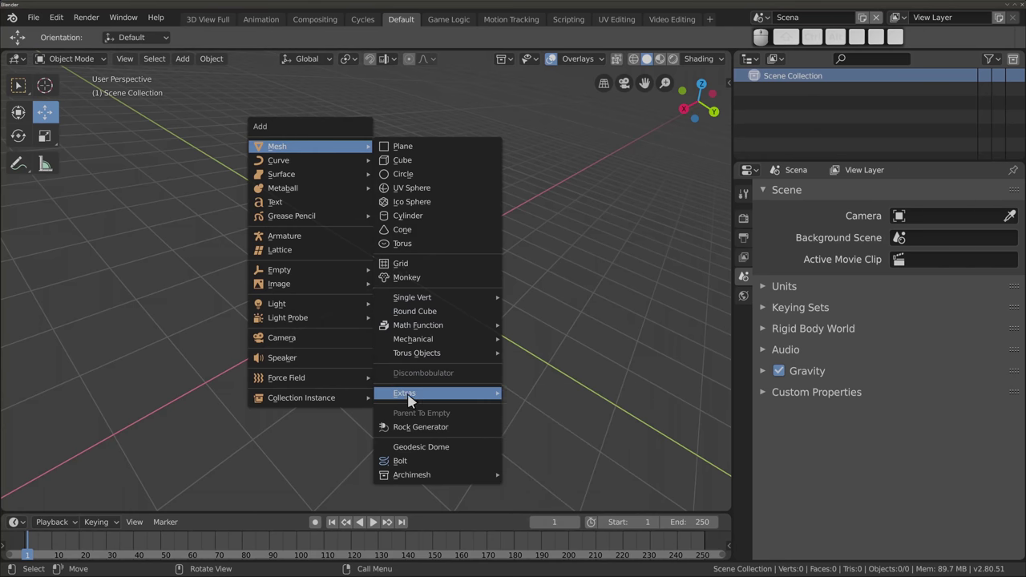
mouse_move(412, 297)
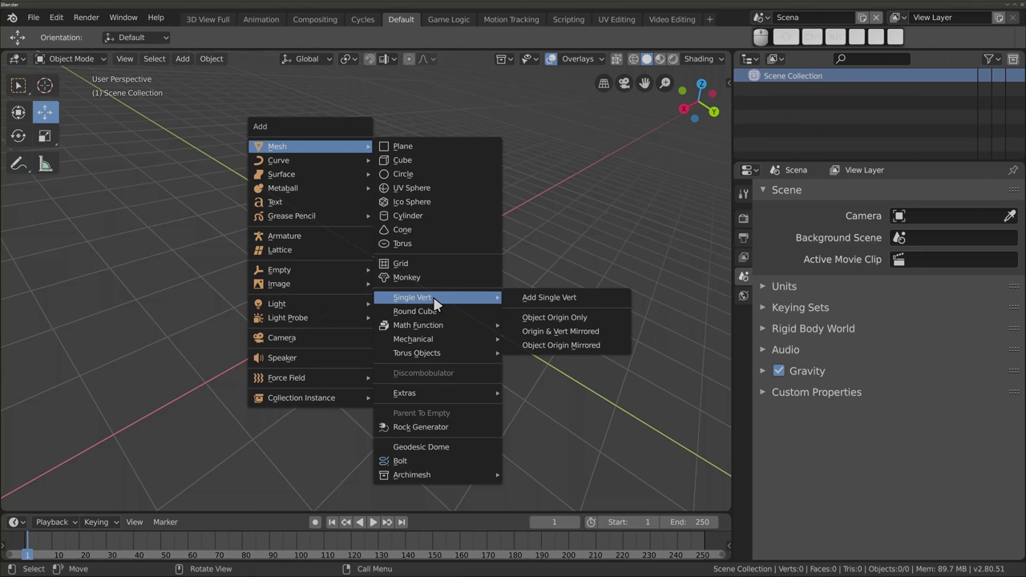
Add a single-vertex object and add a plane to it, moved and rotated
left_click(553, 301)
middle_click_drag(390, 240, 402, 293)
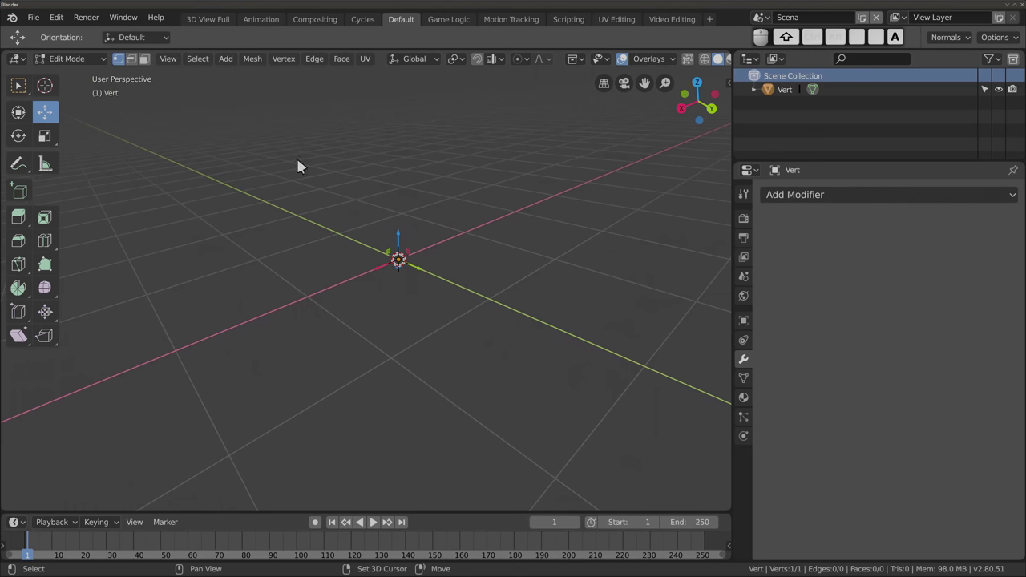
key("shift+a")
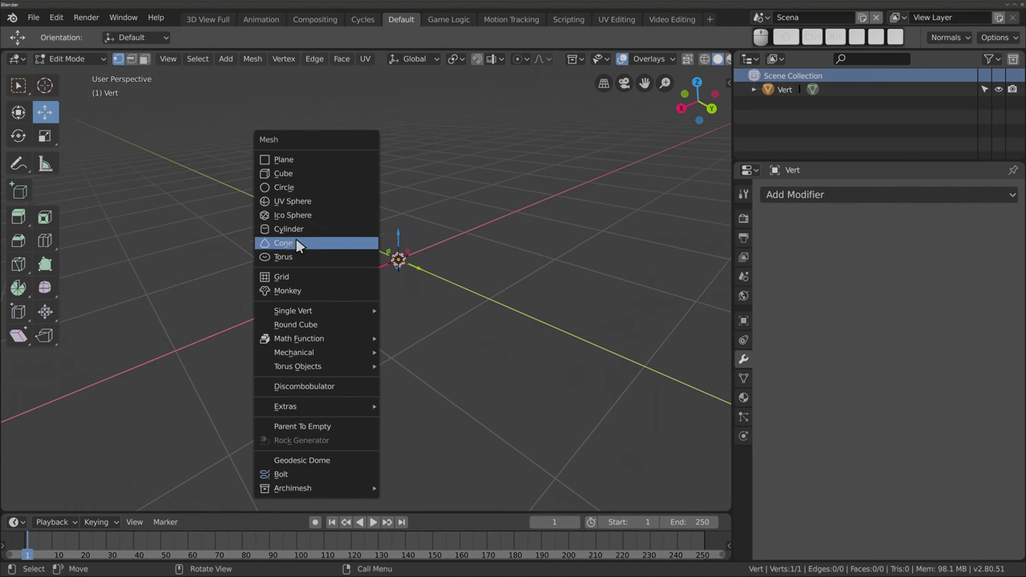
left_click(296, 161)
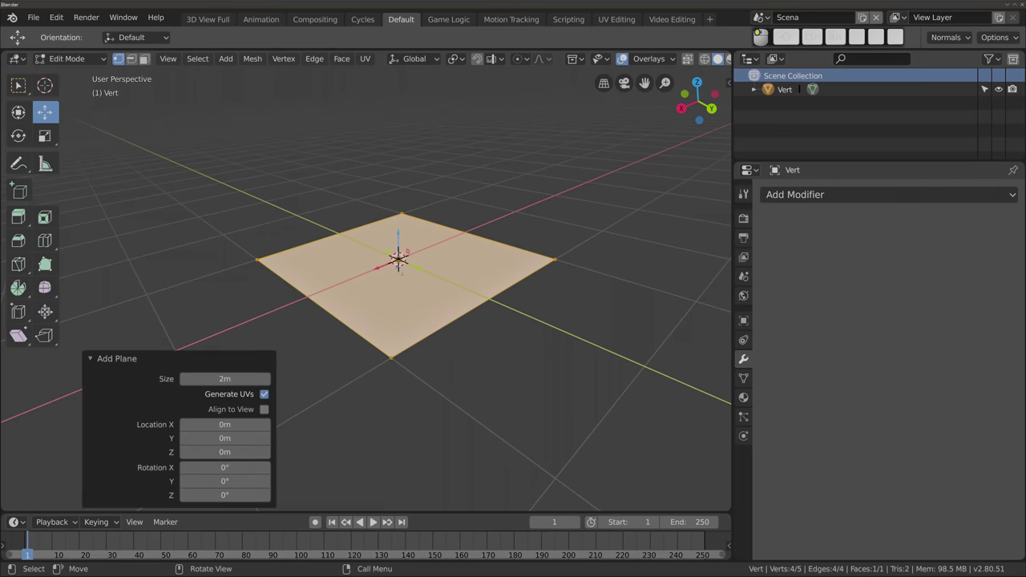
key("g")
left_click(267, 182)
key("r")
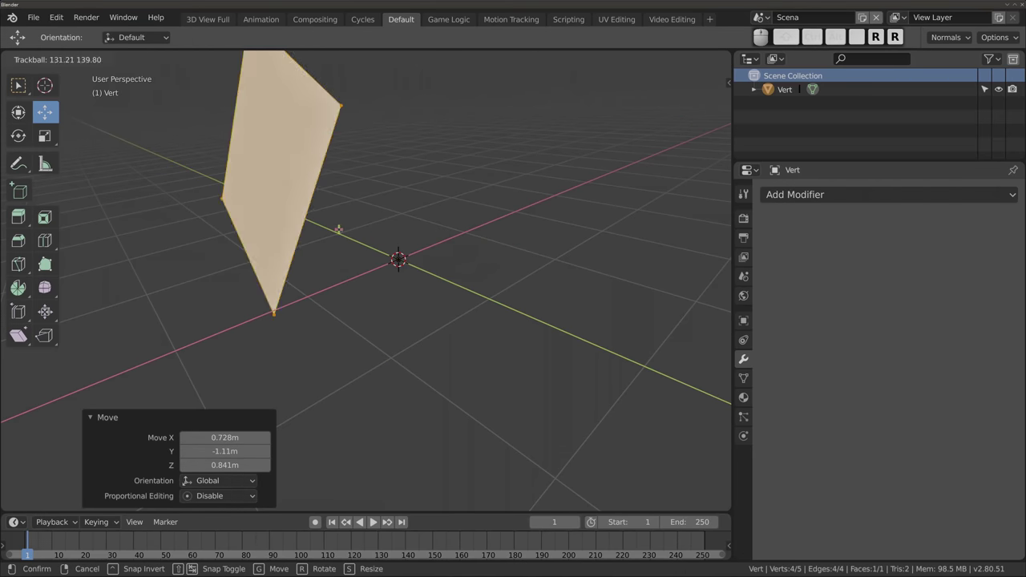
key("r")
left_click(388, 270)
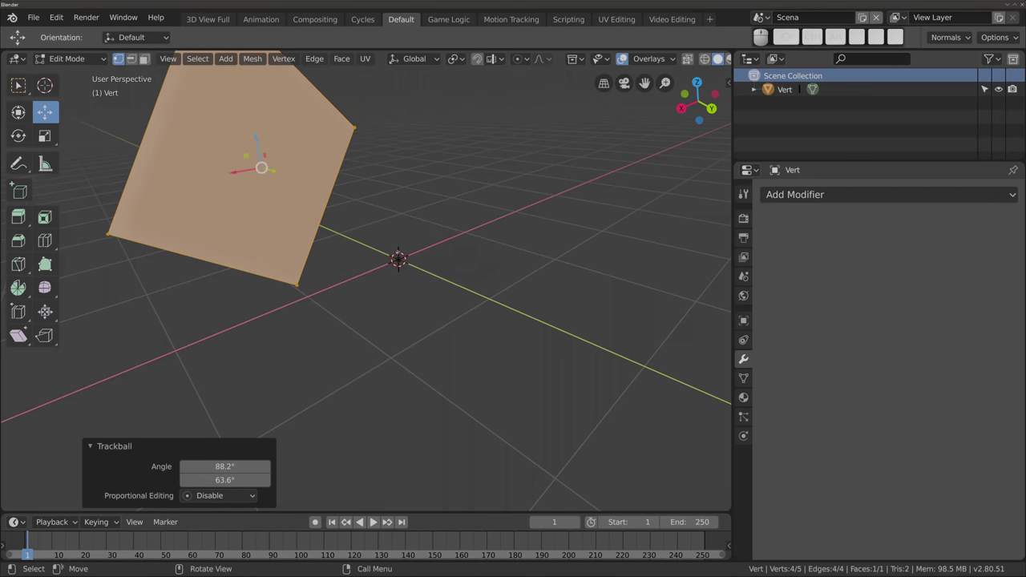
middle_click_drag(396, 294, 446, 310)
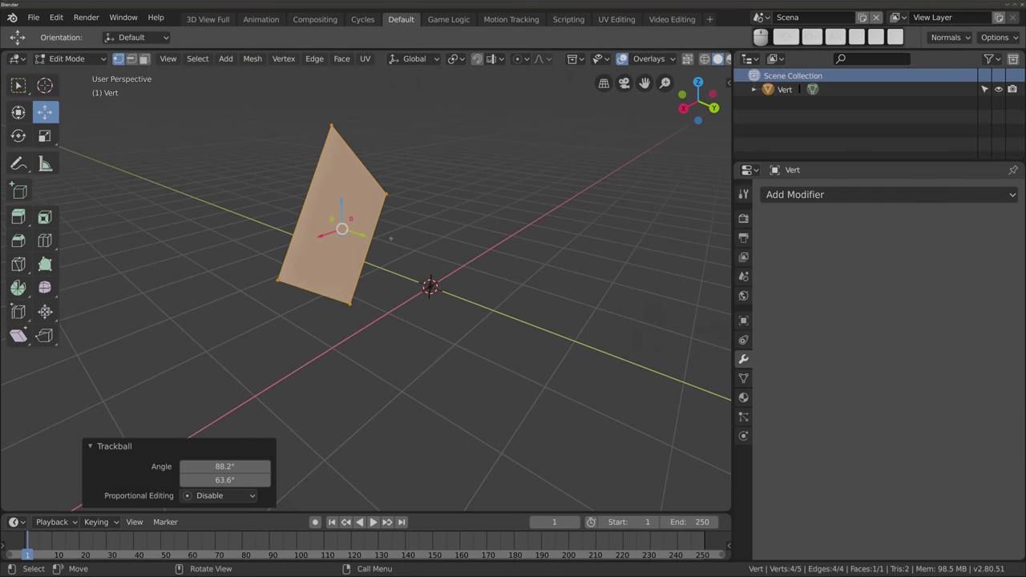
Delete that object and add a Symmetrical Origin & Vert single vertex in Edit Mode instead
key("Tab")
key("x")
left_click(362, 201)
key("shift+a")
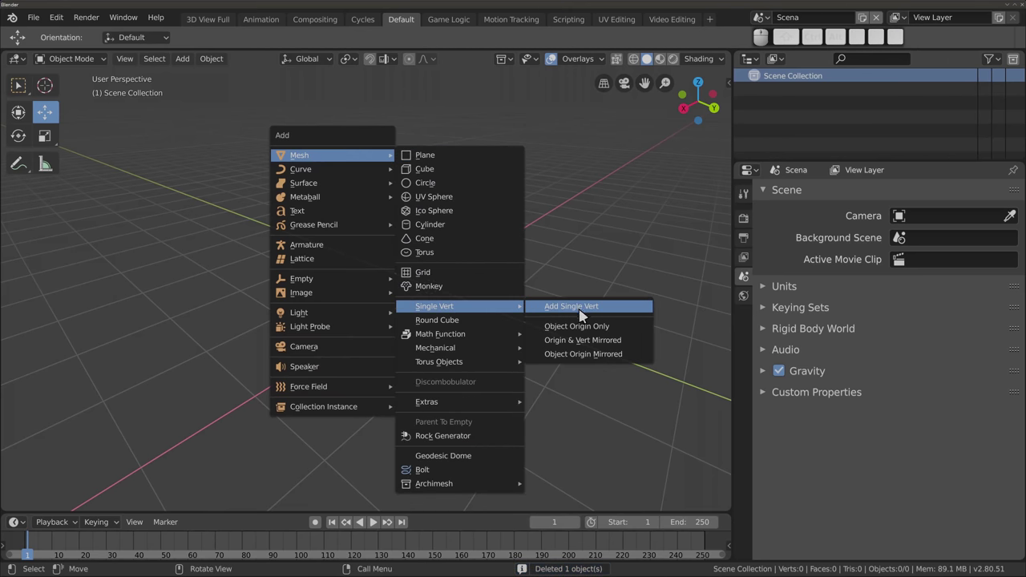
left_click(607, 345)
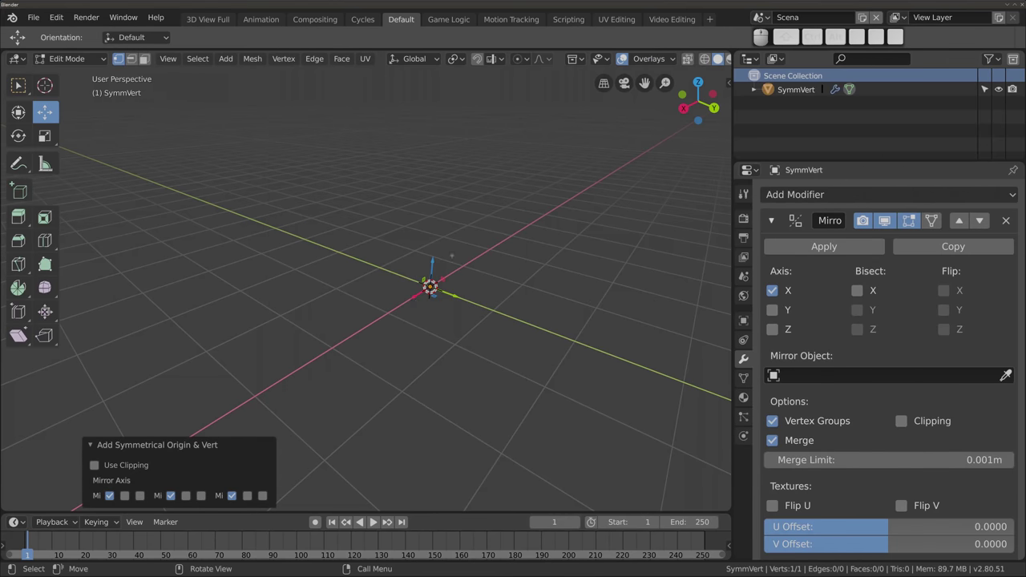
key("Tab")
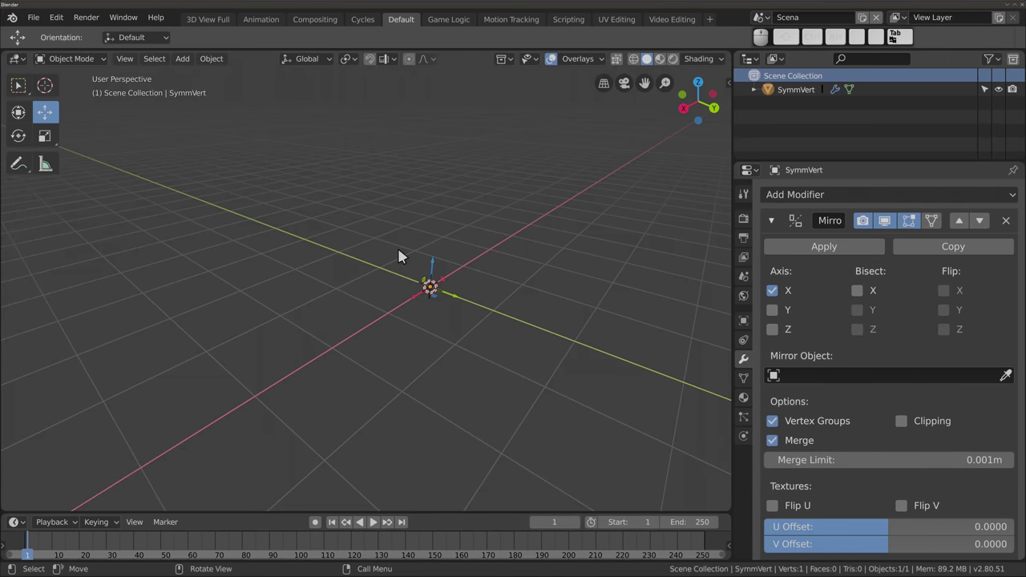
key("Tab")
Add a plane to the mirrored object, rotate it and move it to Y 1.94m
key("shift+a")
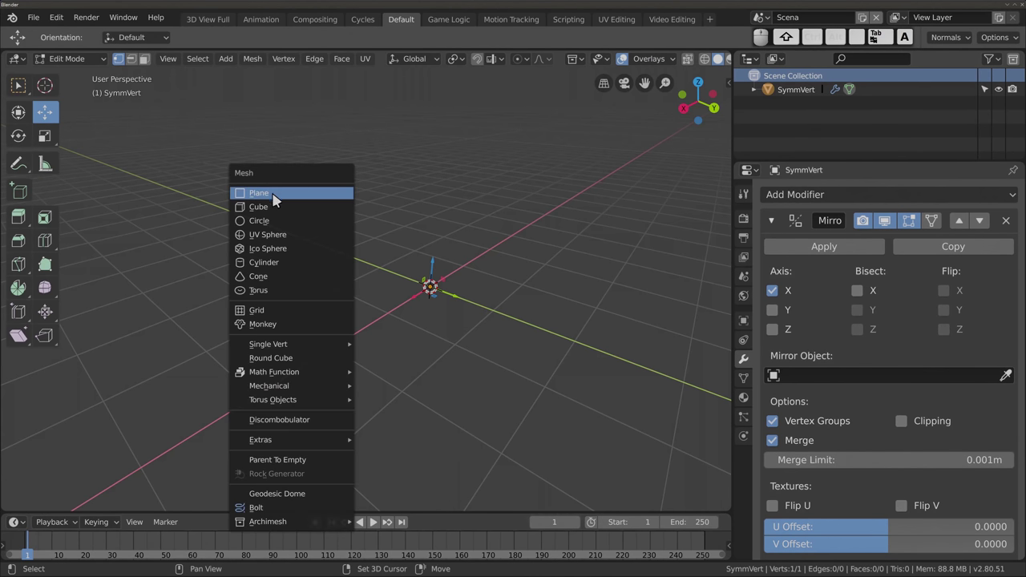
left_click(290, 201)
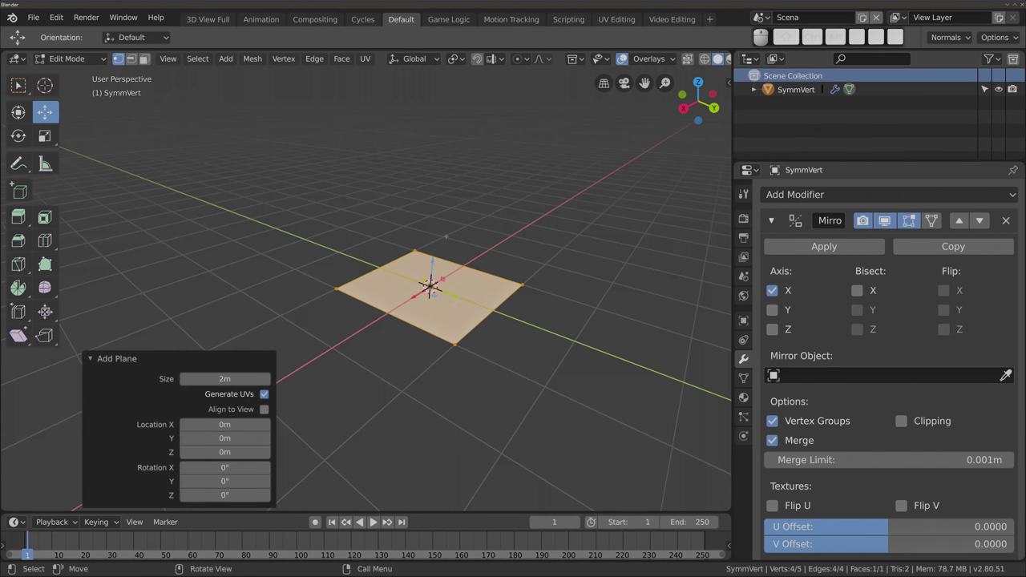
key("r")
key("r")
left_click(469, 319)
key("g")
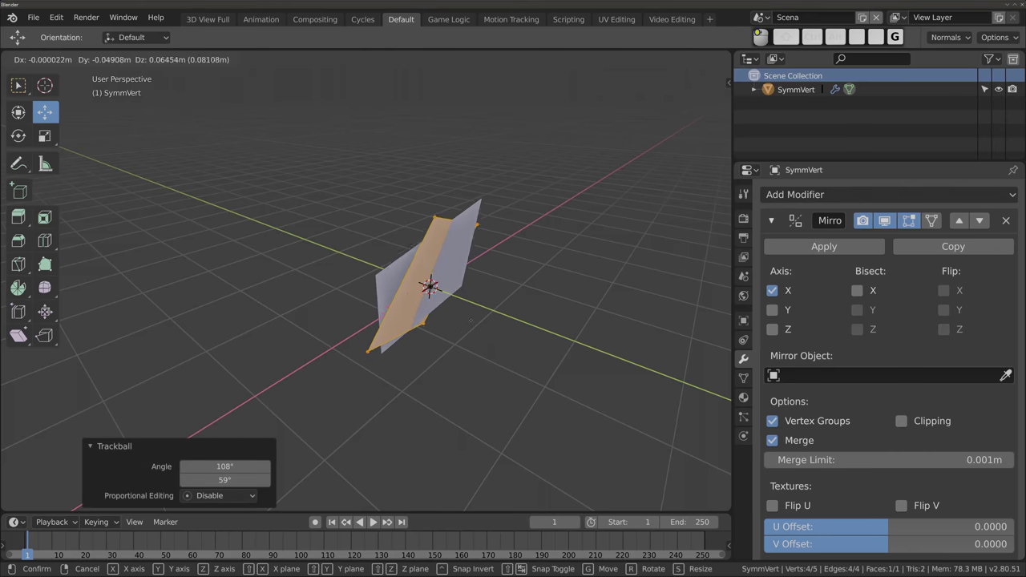
left_click(394, 362)
middle_click_drag(393, 363, 377, 240)
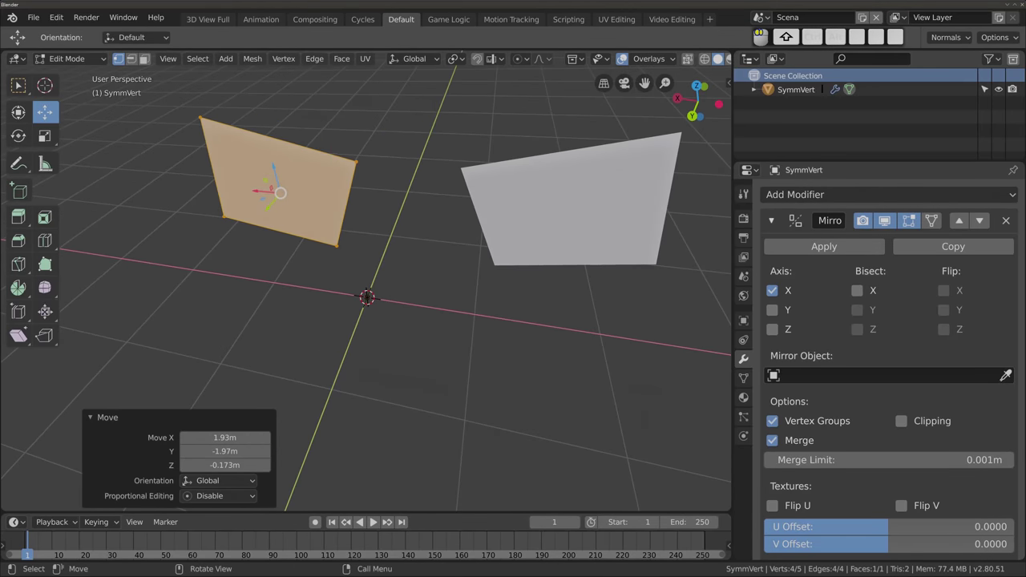
key("g")
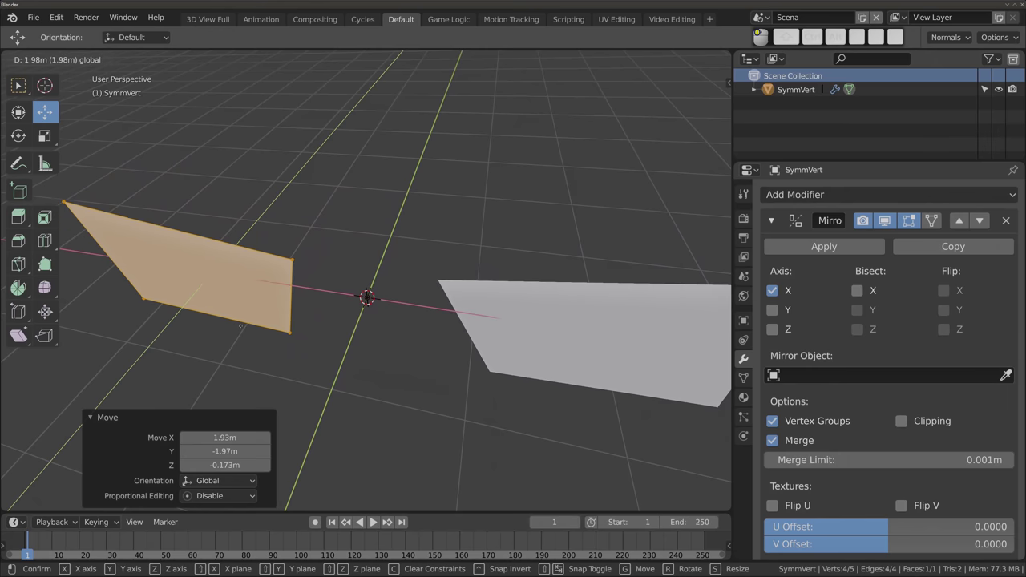
left_click(243, 323)
scroll(243, 323, "down", 5)
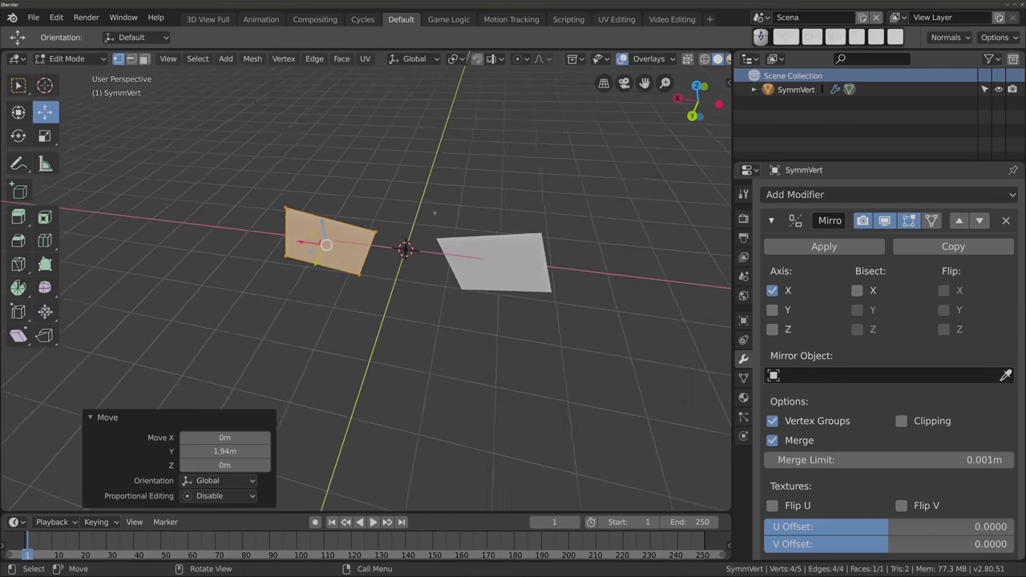
mouse_move(243, 323)
middle_mouse_down()
mouse_move(336, 304)
mouse_move(400, 258)
middle_mouse_up()
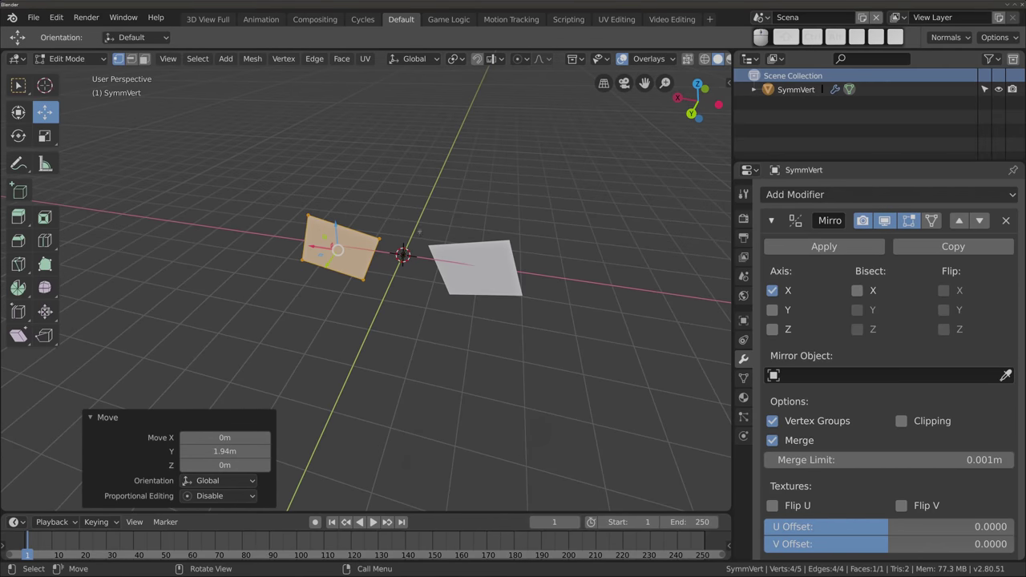
key("Tab")
Delete the mirrored object, then add a UV sphere and move it to X -4.44m
key("x")
left_click(389, 155)
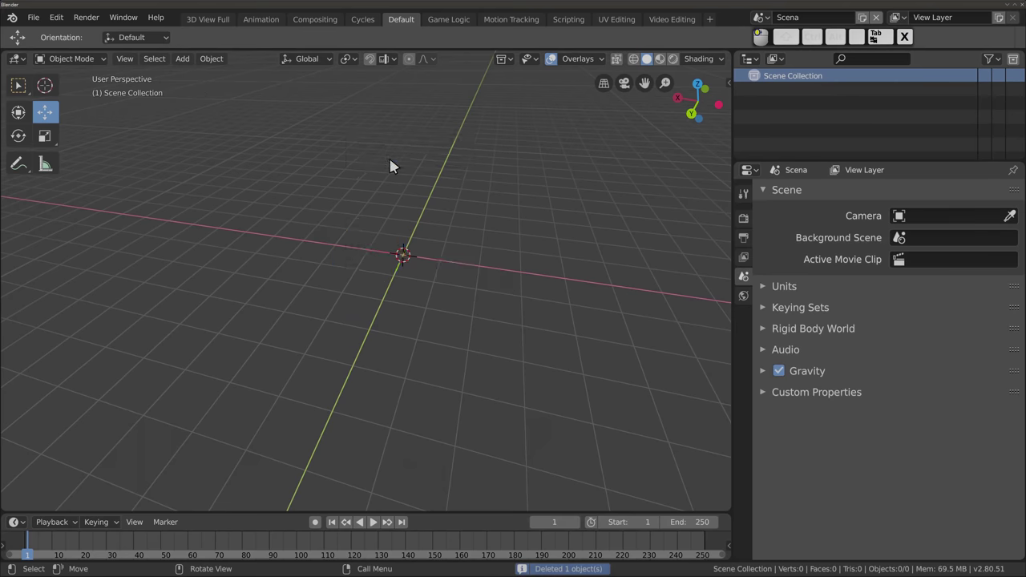
key("shift+a")
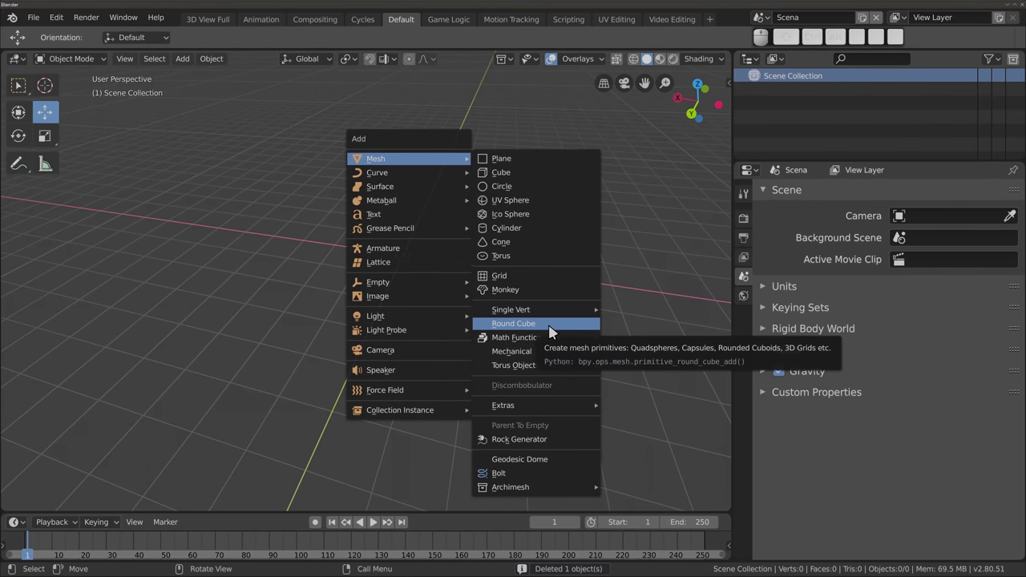
left_click(538, 206)
mouse_move(376, 272)
middle_mouse_down()
mouse_move(457, 286)
mouse_move(392, 303)
mouse_move(368, 345)
middle_mouse_up()
key("g")
key("x")
left_click(309, 264)
mouse_move(311, 271)
middle_mouse_down()
mouse_move(408, 326)
mouse_move(358, 268)
middle_mouse_up()
scroll(355, 261, "up", 2)
Add an icosphere and move it along X to -2.15m
key("shift+a")
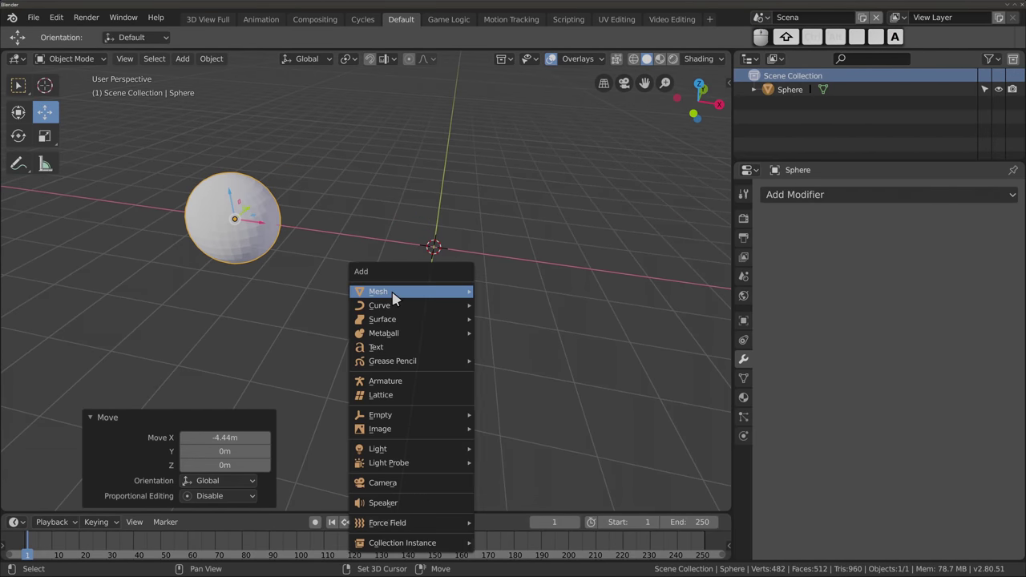
mouse_move(375, 159)
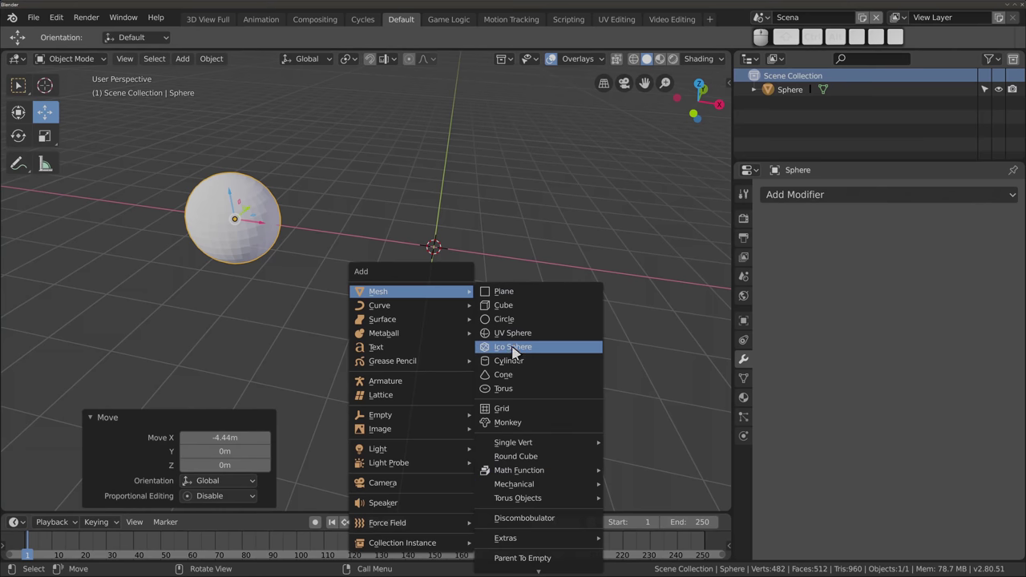
left_click(515, 351)
key("g")
key("x")
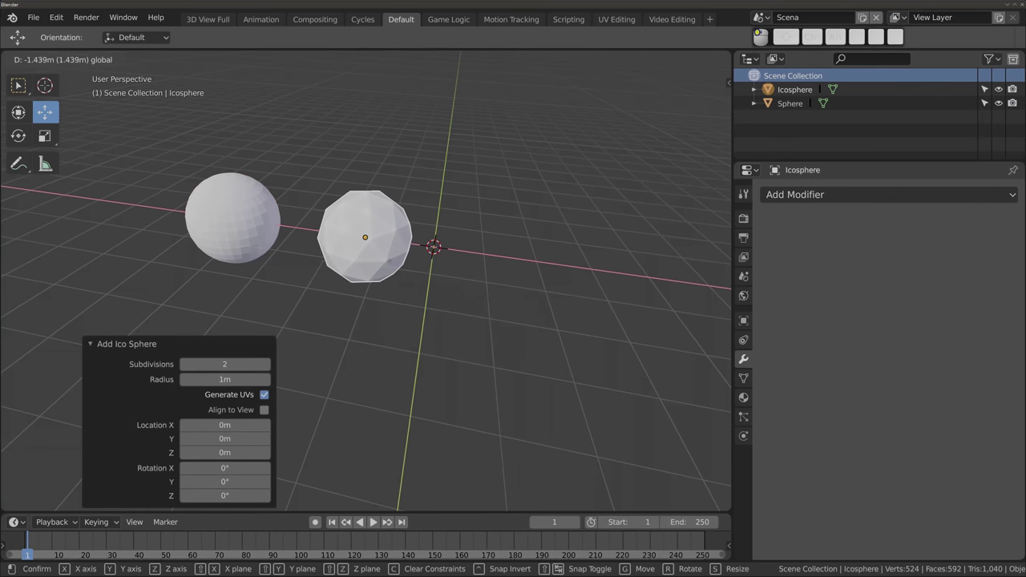
left_click(420, 265)
Add a Round Cube at the origin beside the two spheres
key("shift+a")
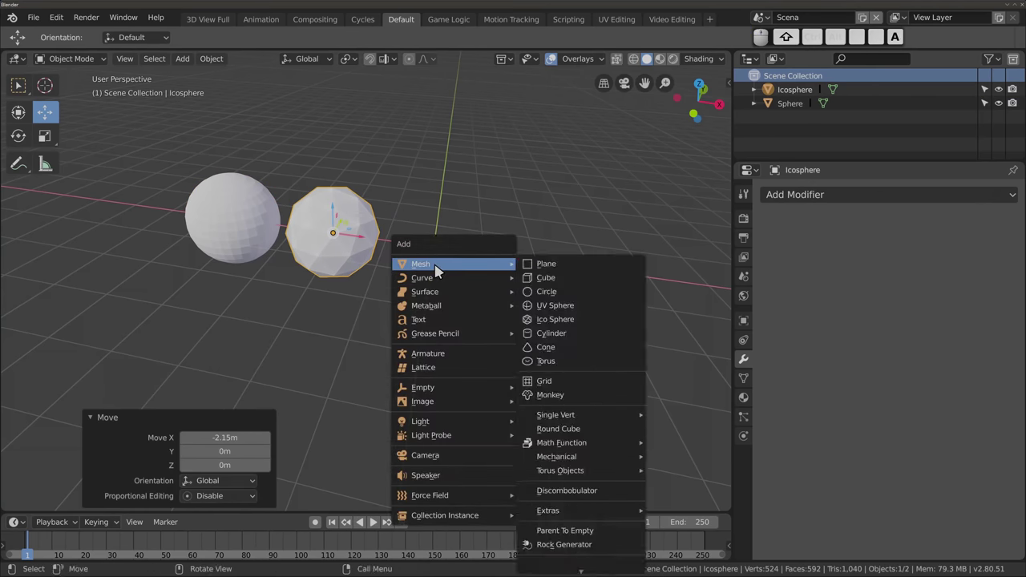
left_click(596, 431)
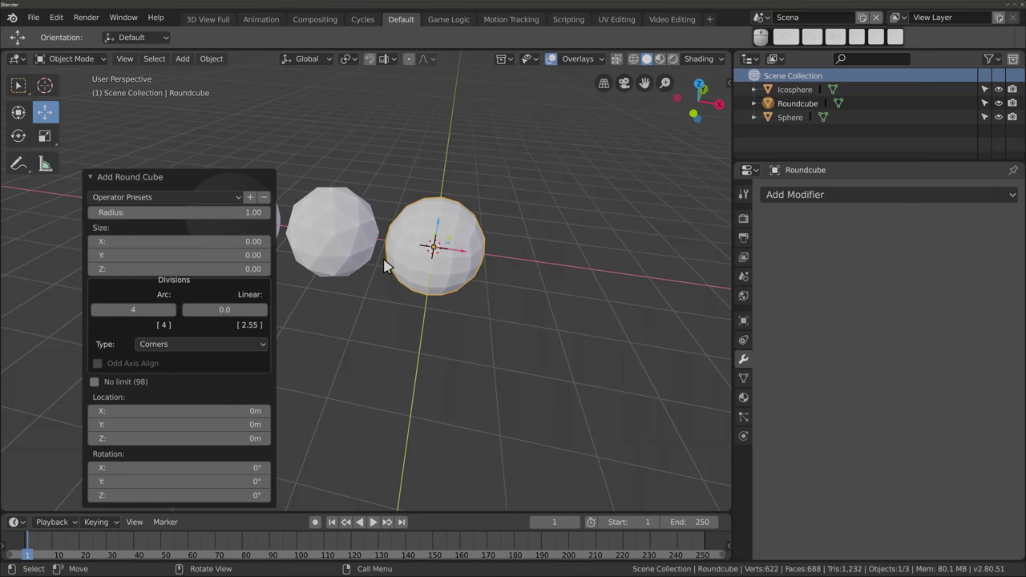
middle_click_drag(384, 267, 325, 189, "shift")
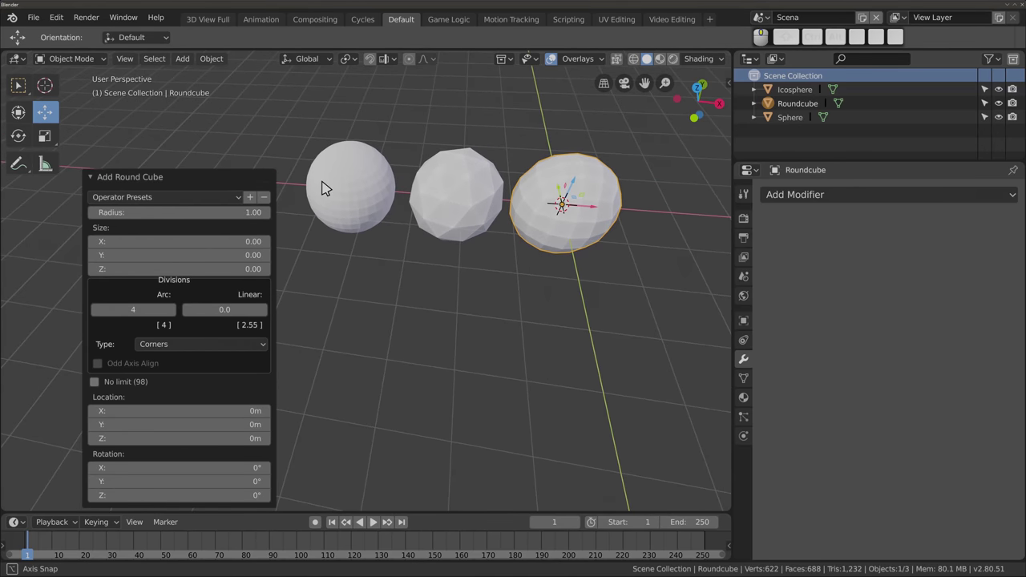
left_click(581, 62)
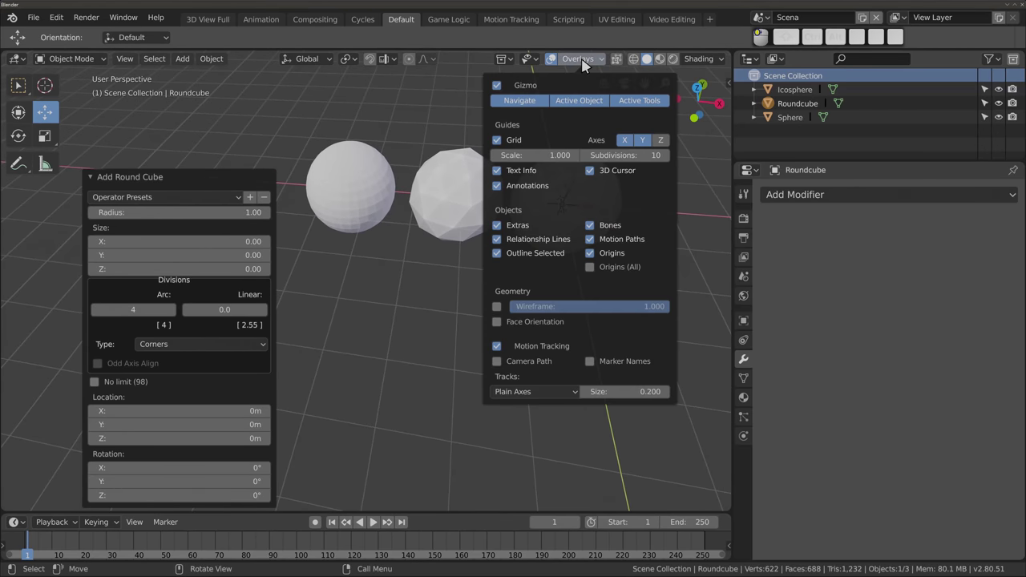
Enable the Wireframe overlay and select the UV sphere, icosphere and round cube in turn to compare
left_click(497, 306)
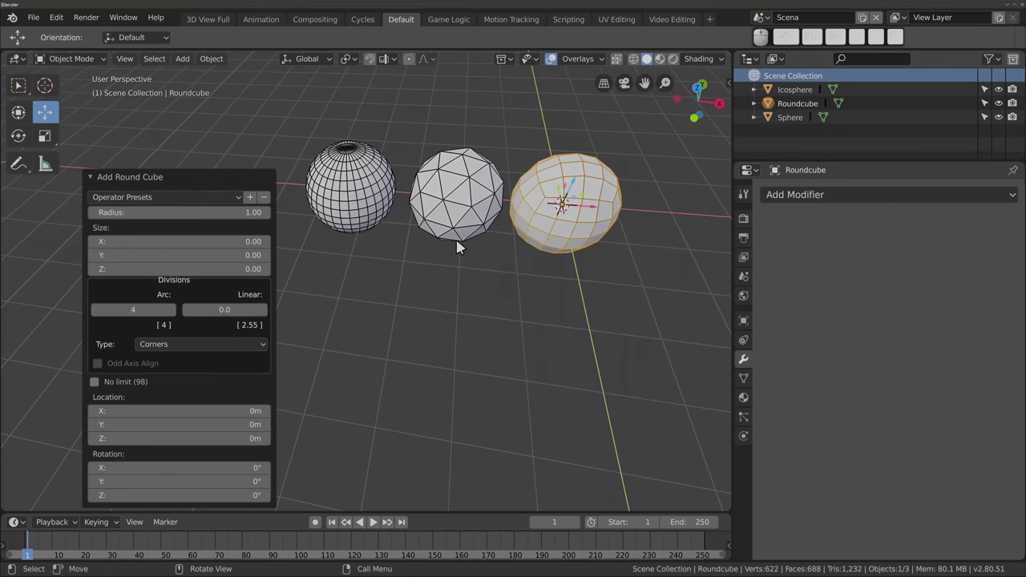
left_click(459, 245)
mouse_move(447, 243)
middle_mouse_down()
mouse_move(398, 250)
mouse_move(416, 359)
mouse_move(428, 222)
mouse_move(389, 233)
mouse_move(396, 286)
mouse_move(398, 222)
mouse_move(352, 216)
mouse_move(350, 229)
mouse_move(317, 227)
middle_mouse_up()
left_click(267, 230)
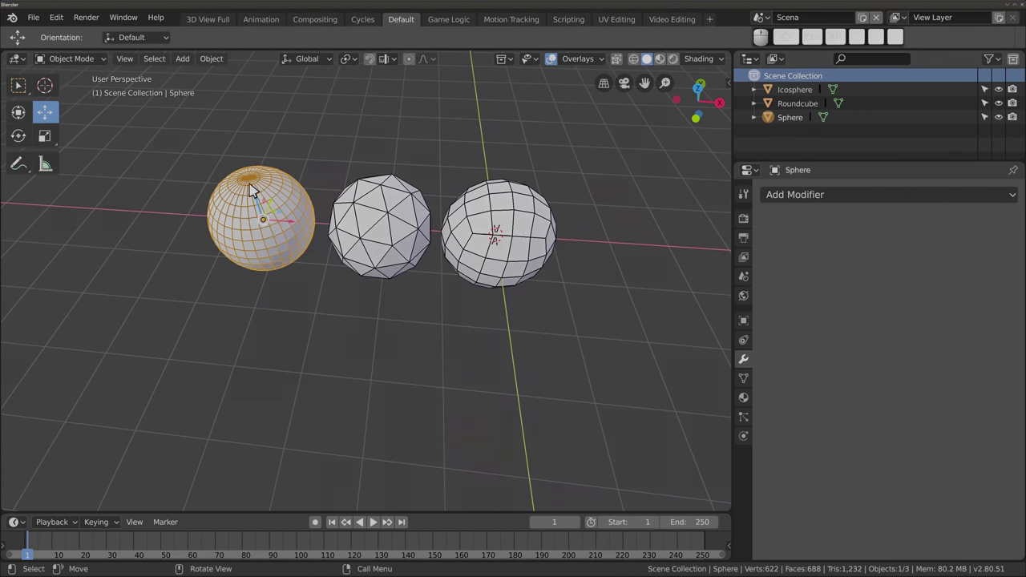
left_click(383, 232)
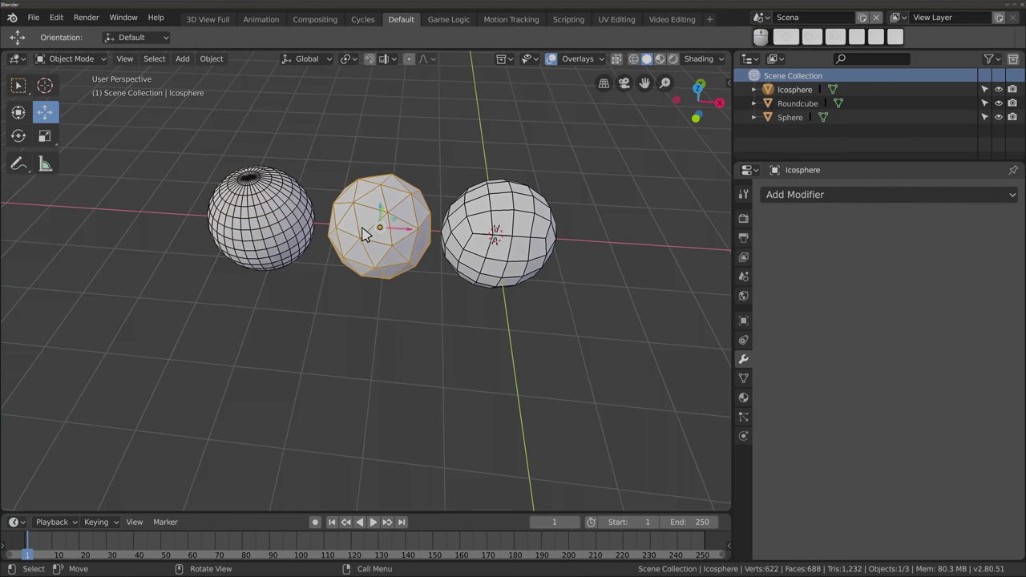
left_click(501, 247)
middle_click_drag(493, 296, 442, 101)
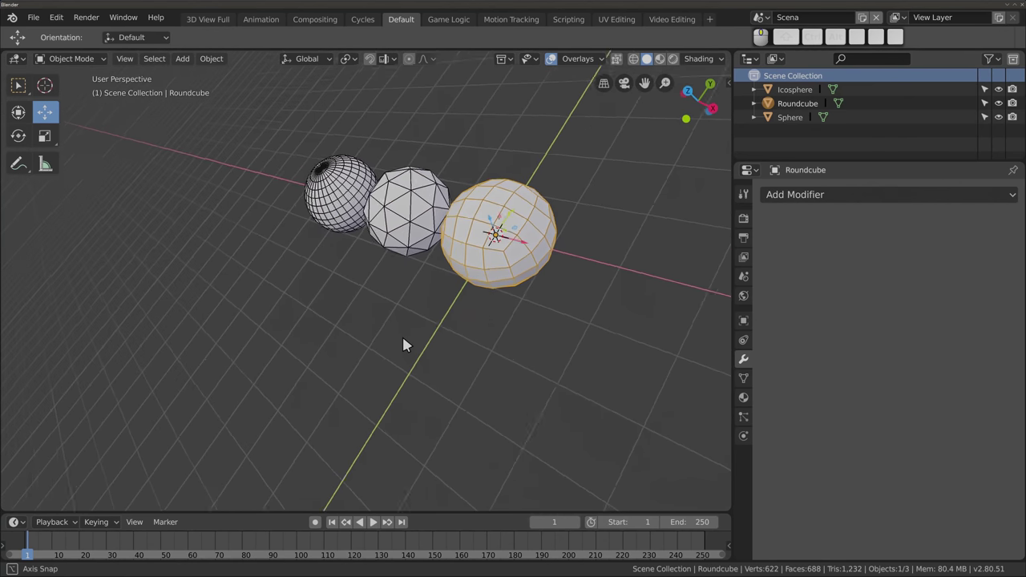
mouse_move(319, 178)
middle_mouse_down()
mouse_move(300, 224)
mouse_move(308, 235)
middle_mouse_up()
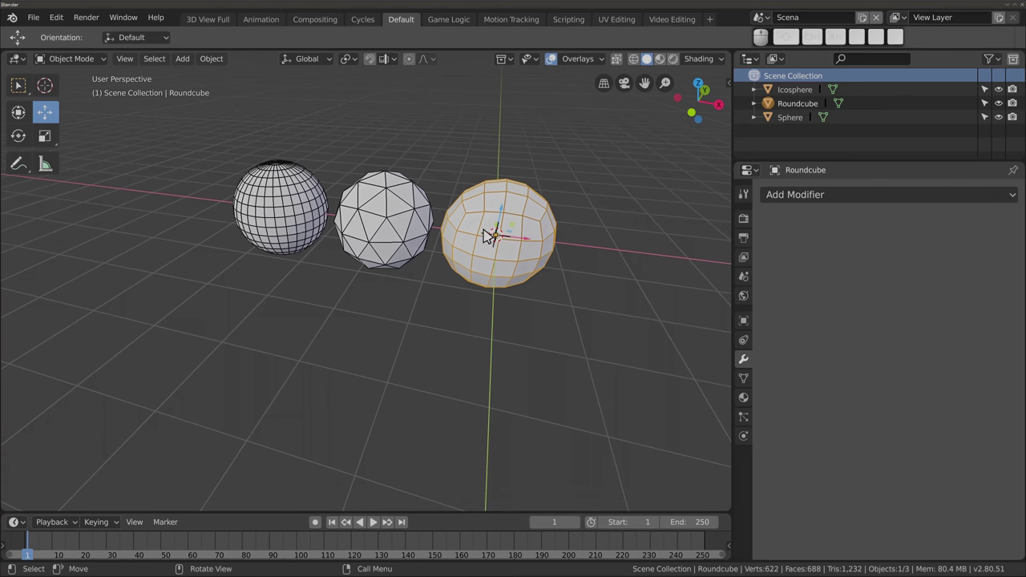
left_click(293, 210)
Delete all three spheres and add a fresh Round Cube
left_click(381, 218, "shift")
left_click(460, 229, "shift")
key("x")
left_click(353, 182)
key("shift+a")
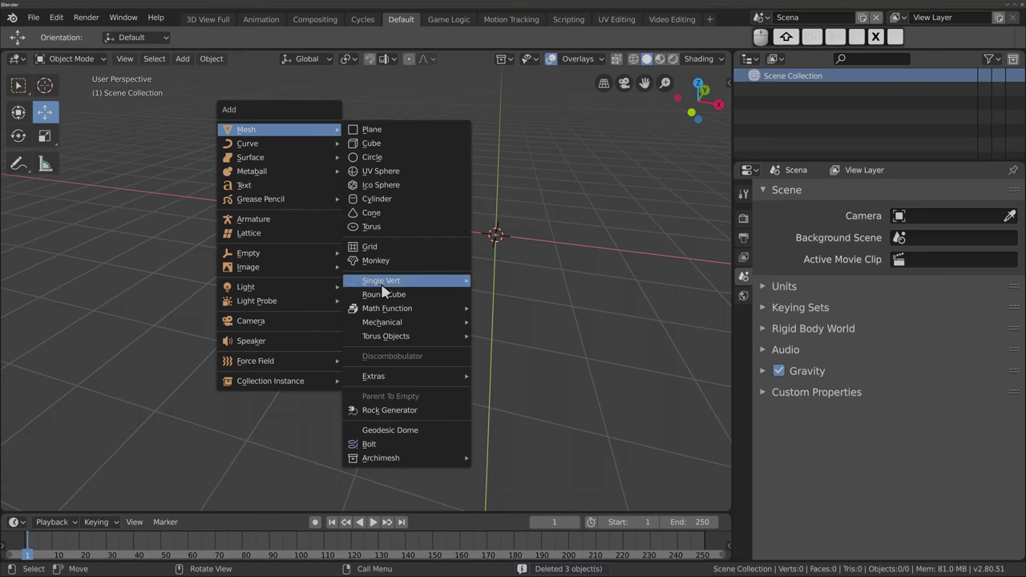
left_click(395, 295)
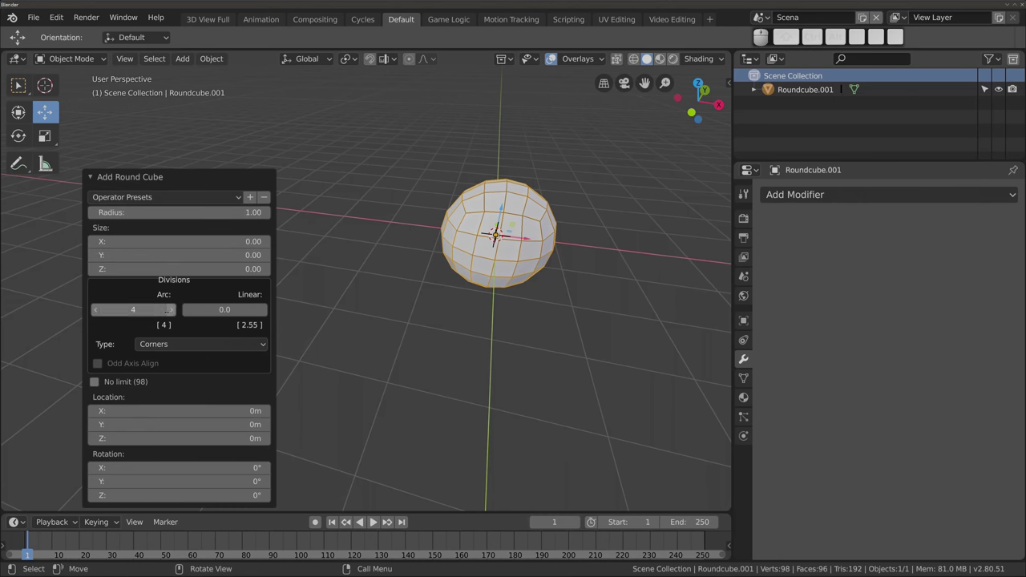
Try the Round Cube's Clay Bar, Octahedron and Quadsphere presets
left_click(237, 200)
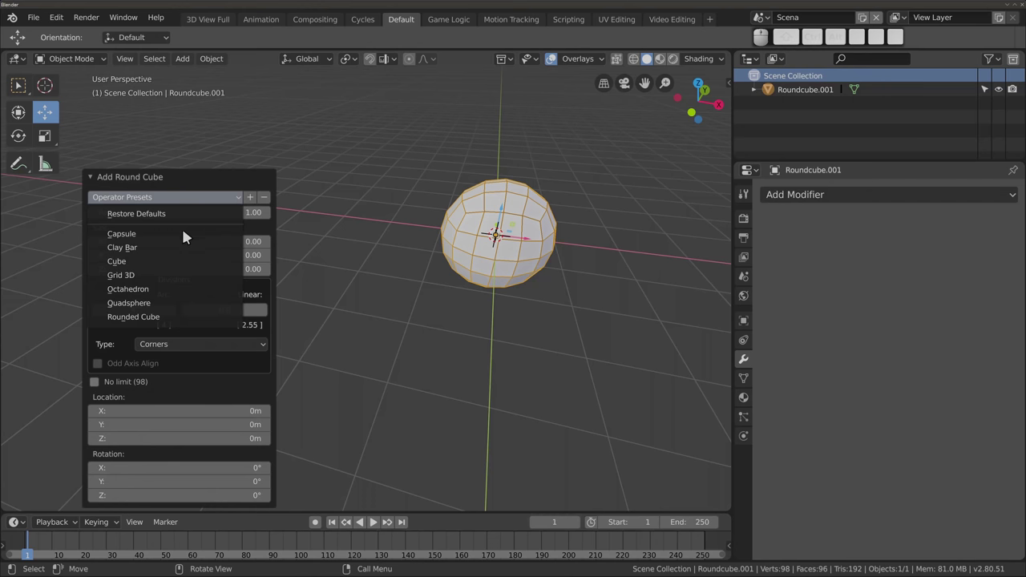
left_click(148, 249)
mouse_move(368, 375)
middle_mouse_down()
mouse_move(473, 392)
mouse_move(488, 234)
mouse_move(376, 261)
mouse_move(404, 201)
mouse_move(463, 313)
mouse_move(465, 348)
mouse_move(380, 190)
mouse_move(361, 179)
mouse_move(403, 264)
mouse_move(392, 241)
middle_mouse_up()
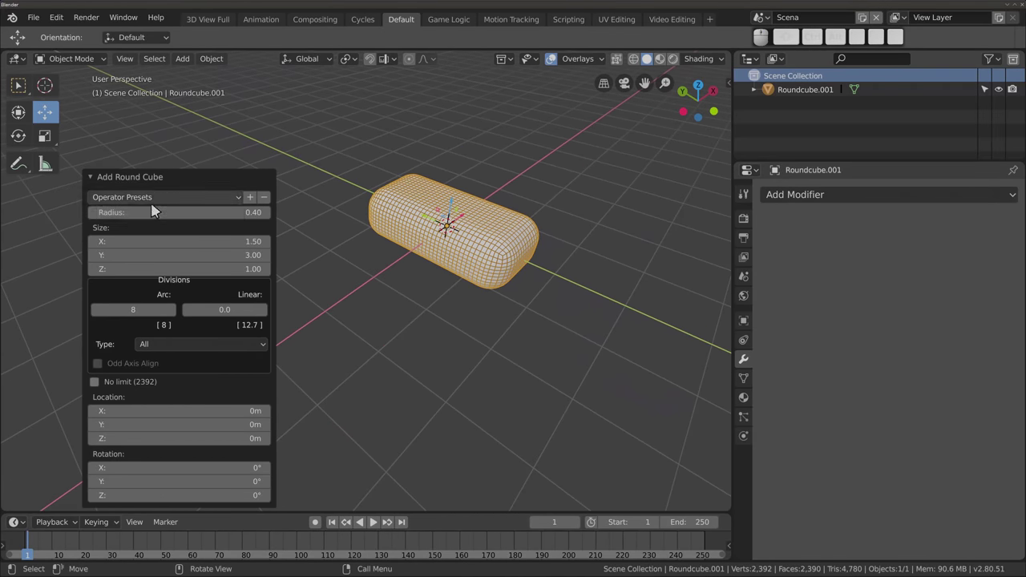
left_click(155, 197)
left_click(157, 294)
mouse_move(514, 299)
middle_mouse_down()
mouse_move(331, 360)
mouse_move(491, 310)
middle_mouse_up()
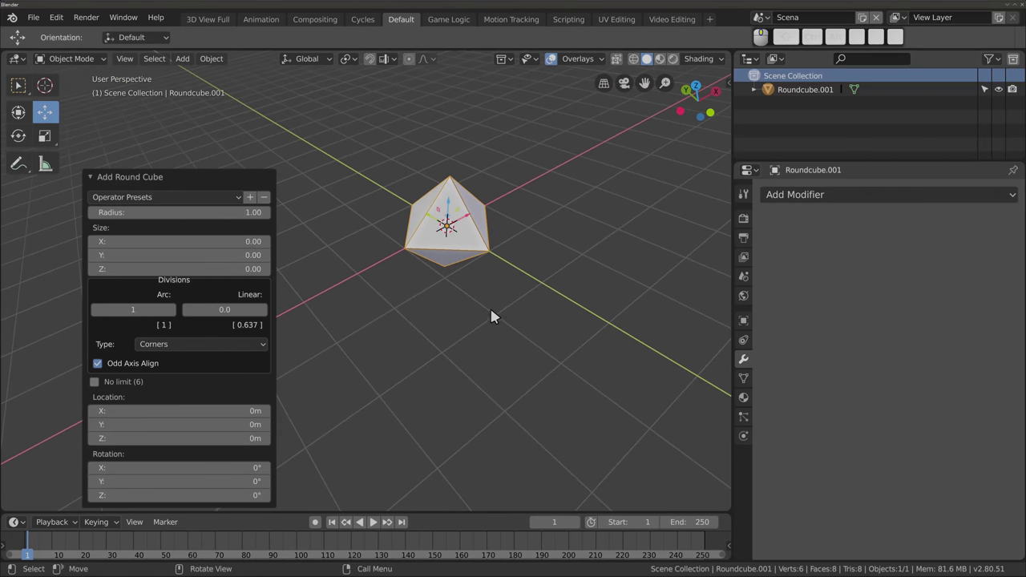
left_click(165, 198)
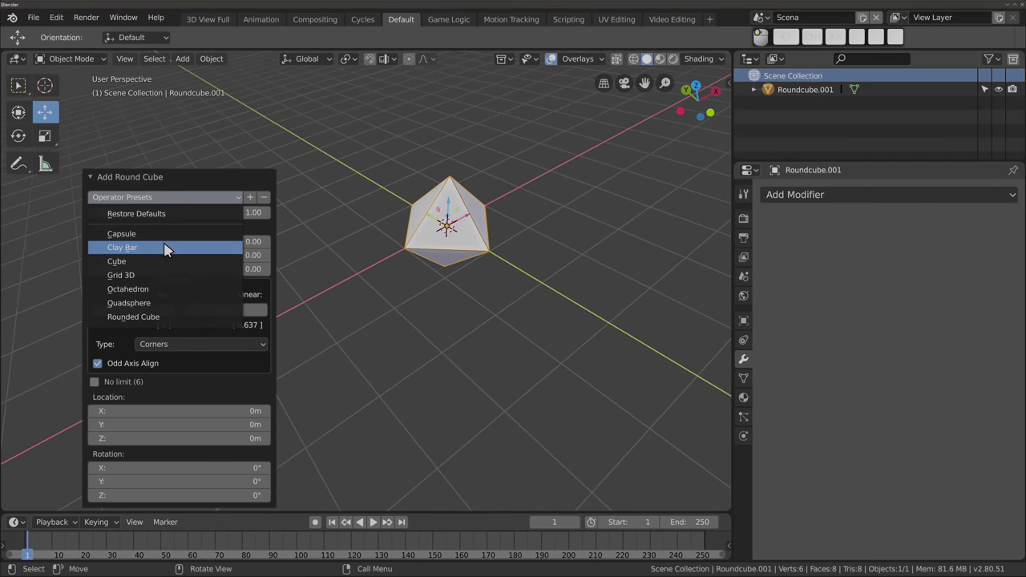
left_click(155, 305)
mouse_move(382, 304)
middle_mouse_down()
mouse_move(355, 403)
mouse_move(291, 250)
mouse_move(534, 254)
mouse_move(486, 325)
mouse_move(364, 288)
mouse_move(375, 274)
middle_mouse_up()
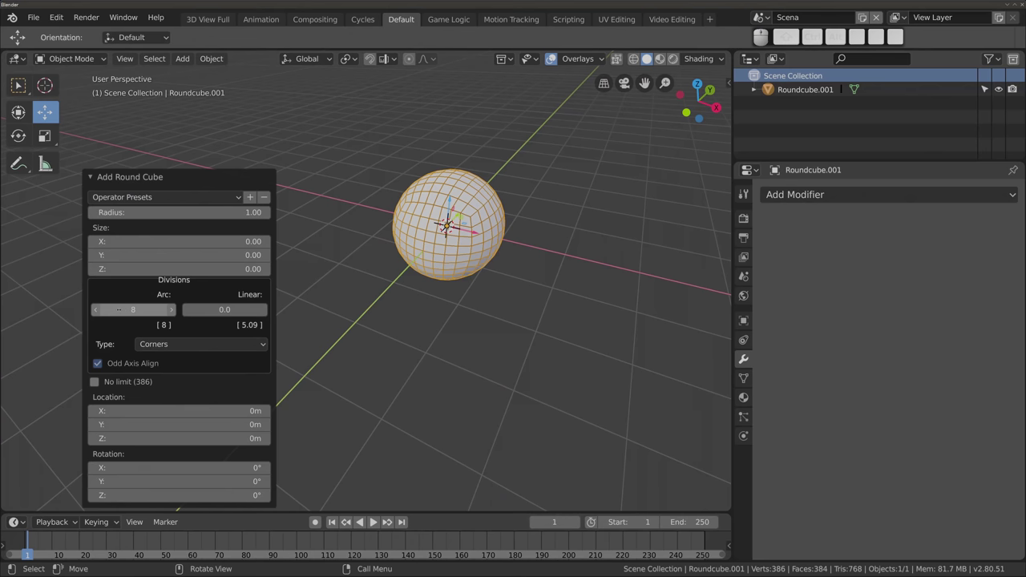
Set the division type to Edges and arc divisions to 5, then delete the Round Cube
left_click(168, 344)
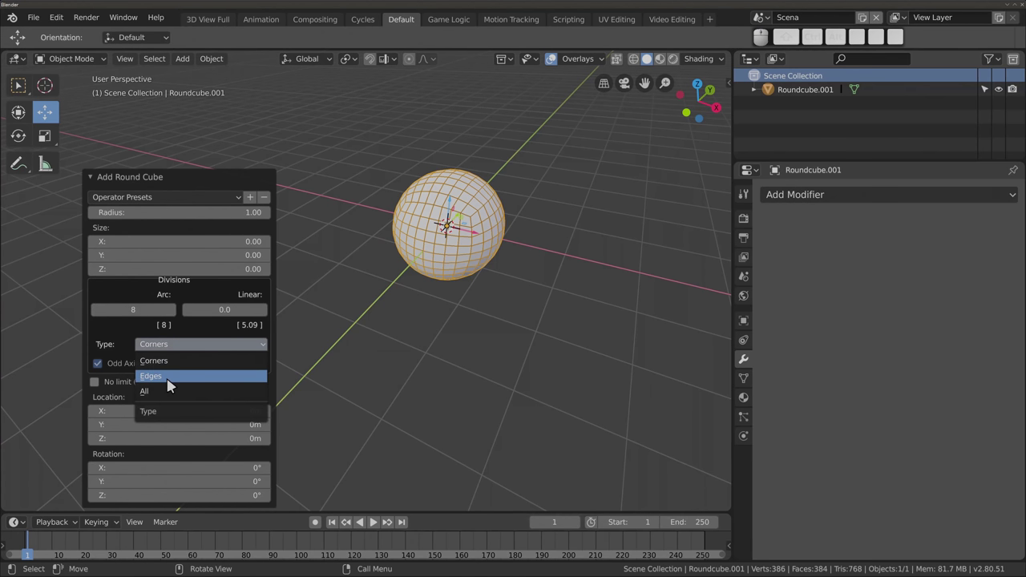
left_click(172, 374)
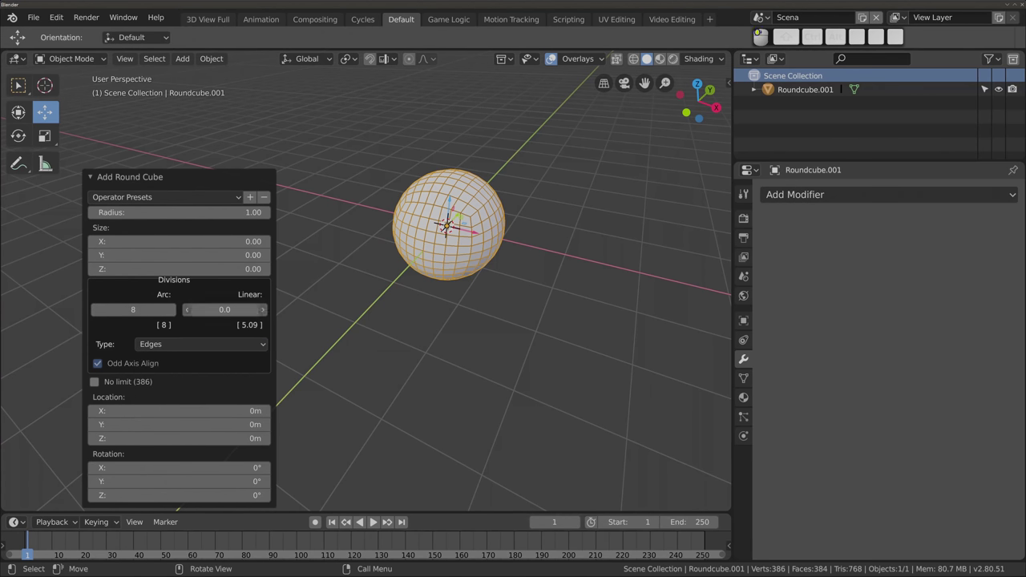
left_click(189, 313)
type("75")
left_click_drag(136, 317, 120, 317)
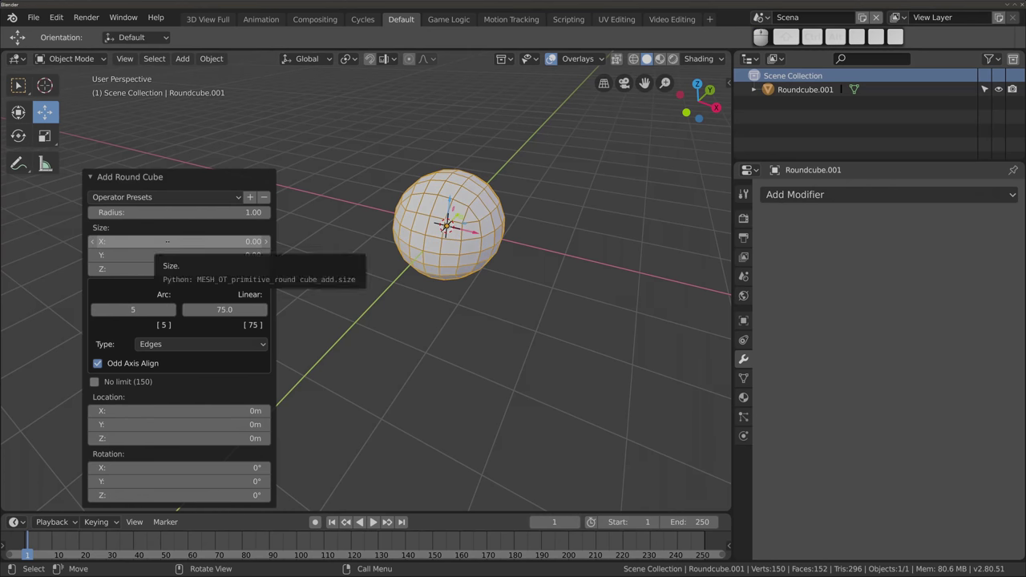
key("x")
left_click(397, 197)
key("shift+a")
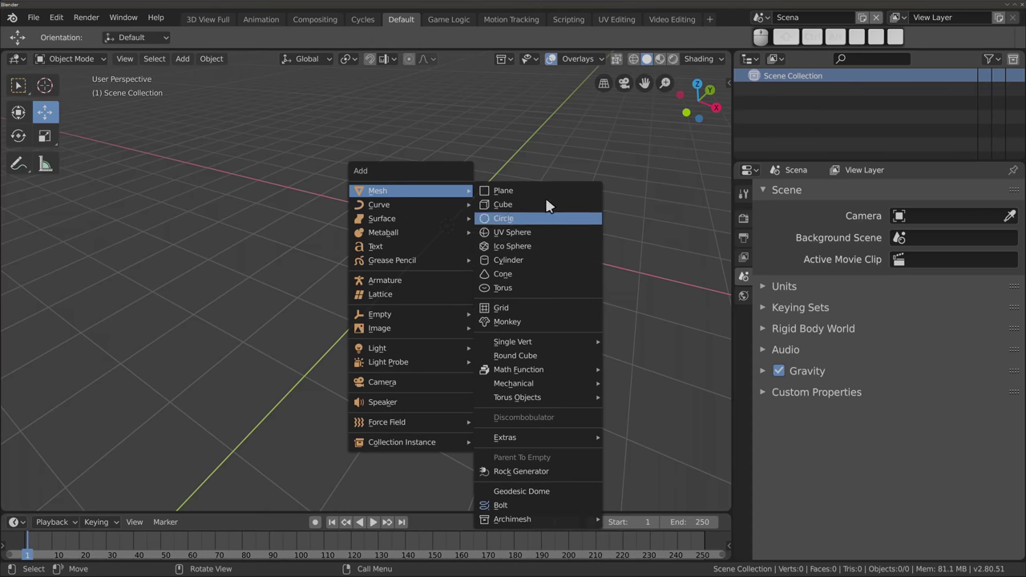
mouse_move(519, 370)
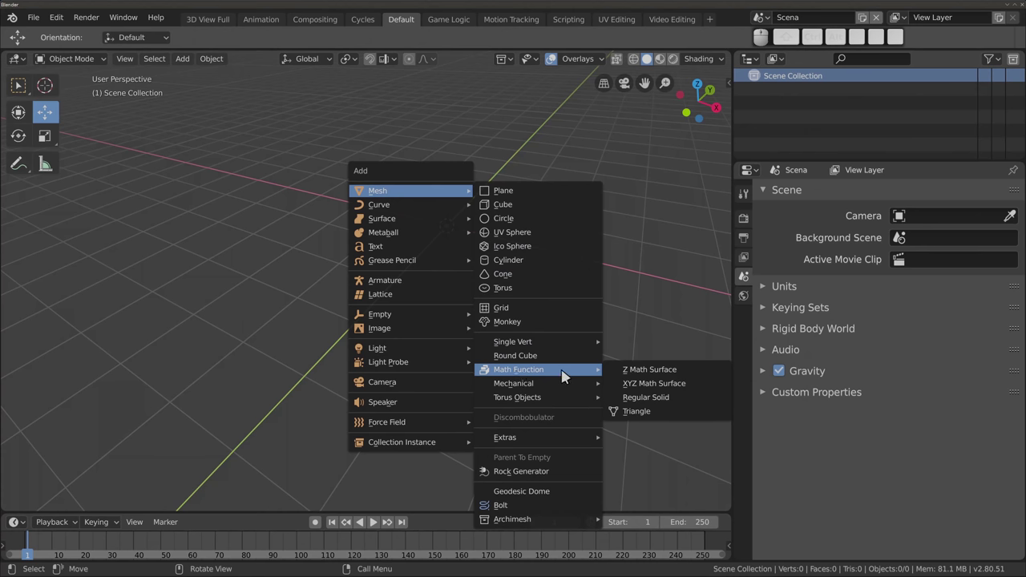
Add a Z Function Surface and edit its Z equation to sin(x)+cos(y), producing a 16×16 wavy sheet
left_click(694, 374)
mouse_move(583, 287)
middle_mouse_down()
mouse_move(406, 298)
mouse_move(447, 241)
mouse_move(394, 296)
mouse_move(387, 343)
mouse_move(355, 213)
mouse_move(334, 221)
mouse_move(348, 211)
mouse_move(382, 380)
mouse_move(362, 320)
middle_mouse_up()
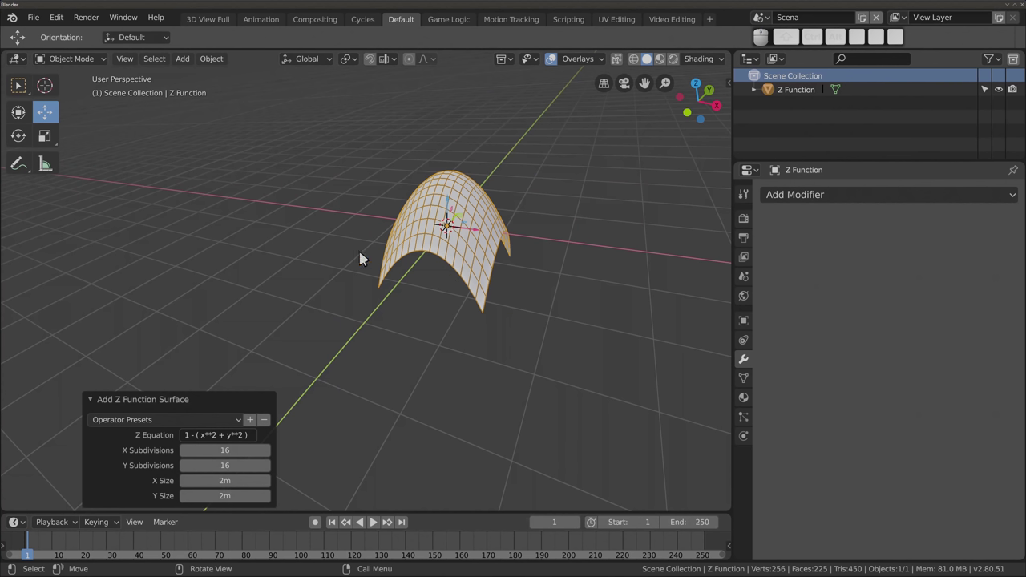
left_click(203, 440)
type("sin")
key("BackSpace")
key("BackSpace")
type("x)+")
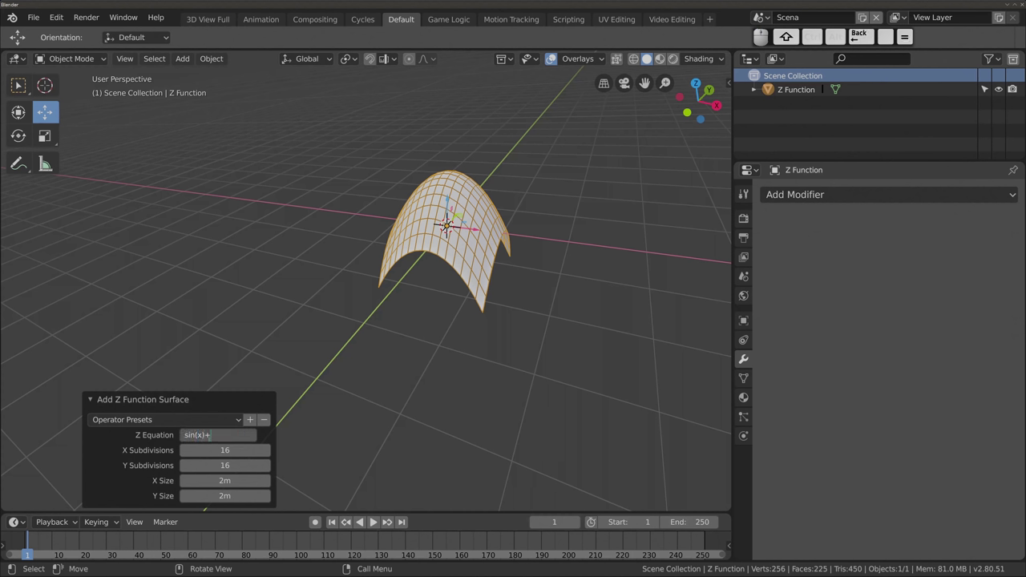
key("BackSpace")
key("BackSpace")
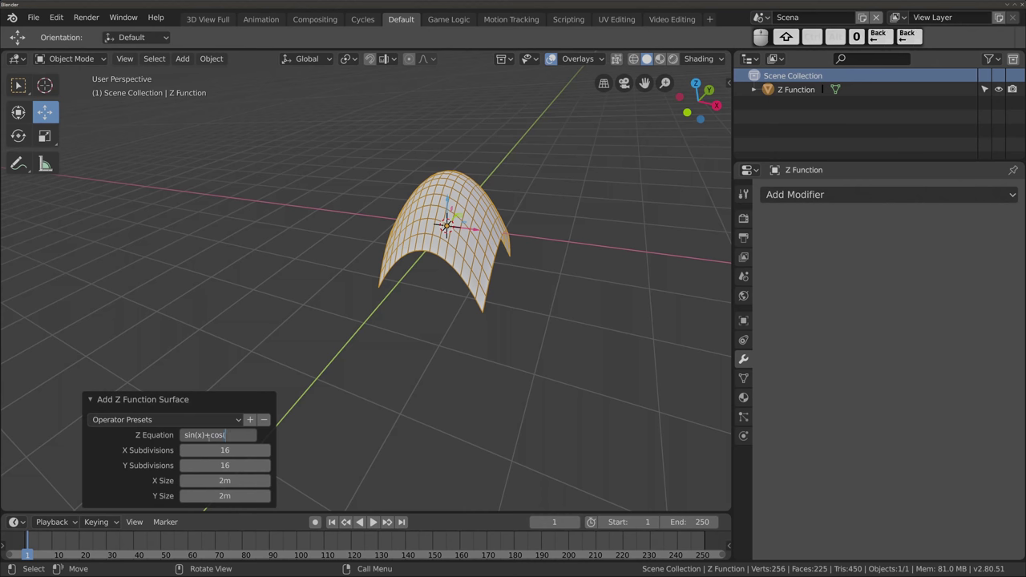
type("y)")
key("Return")
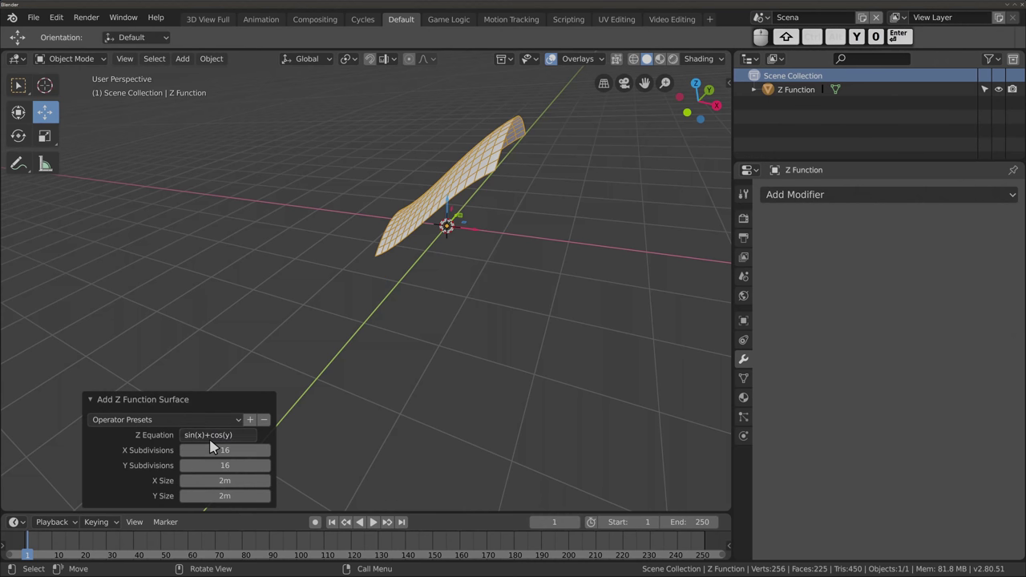
mouse_move(326, 297)
middle_mouse_down()
mouse_move(502, 334)
mouse_move(184, 224)
mouse_move(320, 339)
mouse_move(214, 278)
mouse_move(278, 350)
mouse_move(254, 339)
mouse_move(265, 313)
middle_mouse_up()
mouse_move(387, 275)
middle_mouse_down()
mouse_move(457, 341)
mouse_move(470, 305)
mouse_move(382, 312)
mouse_move(378, 351)
mouse_move(380, 337)
middle_mouse_up()
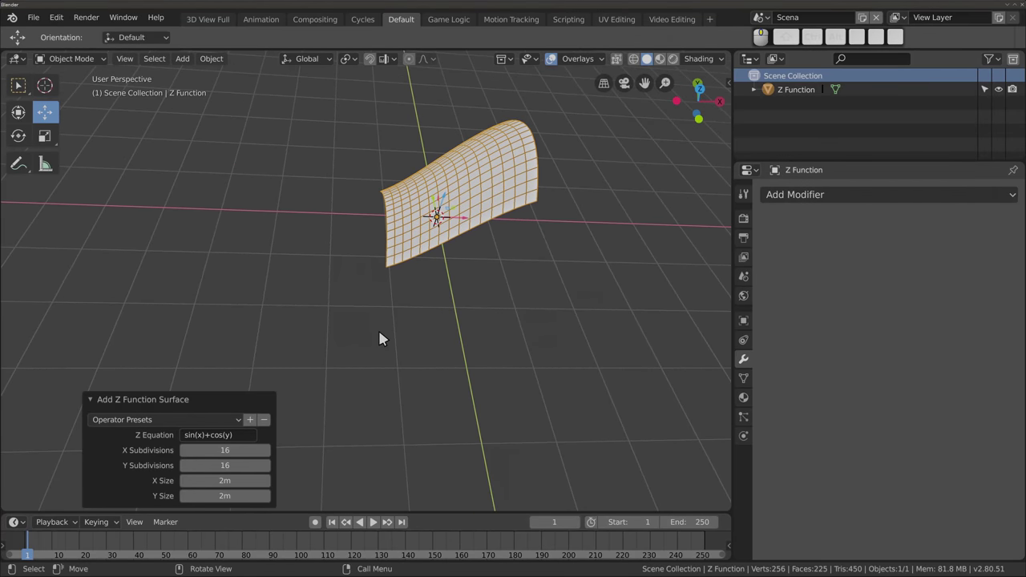
Commit a 10 m X size, then orbit to a near-top perspective view of the surface
left_click(221, 480)
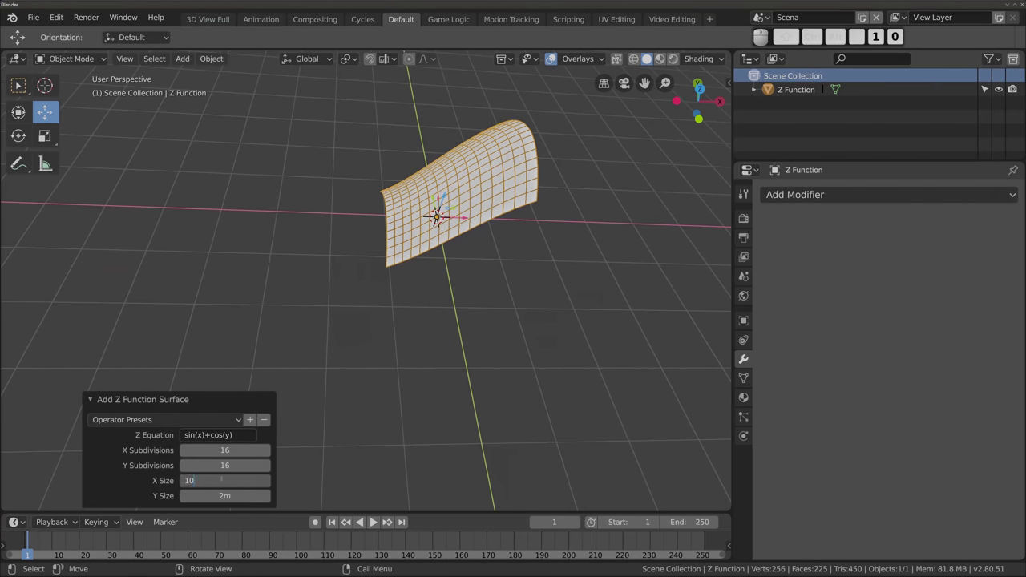
type("10")
key("Return")
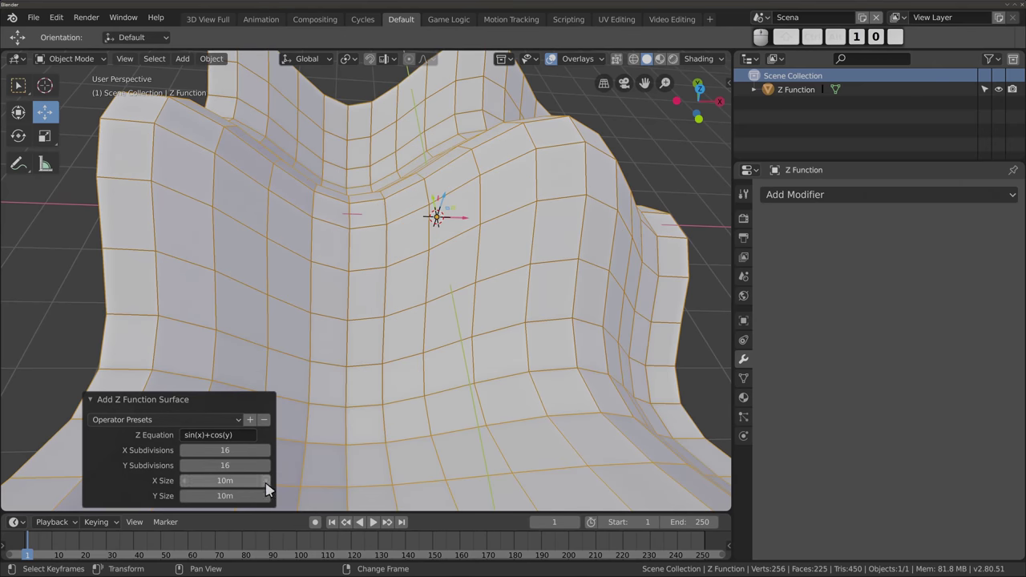
scroll(327, 284, "down", 5)
mouse_move(378, 258)
middle_mouse_down()
mouse_move(325, 409)
mouse_move(375, 157)
middle_mouse_up()
mouse_move(394, 326)
middle_mouse_down()
mouse_move(323, 394)
mouse_move(333, 352)
mouse_move(360, 346)
middle_mouse_up()
Enlarge the wavy surface to 42 m by 41 m
left_click_drag(224, 481, 298, 480)
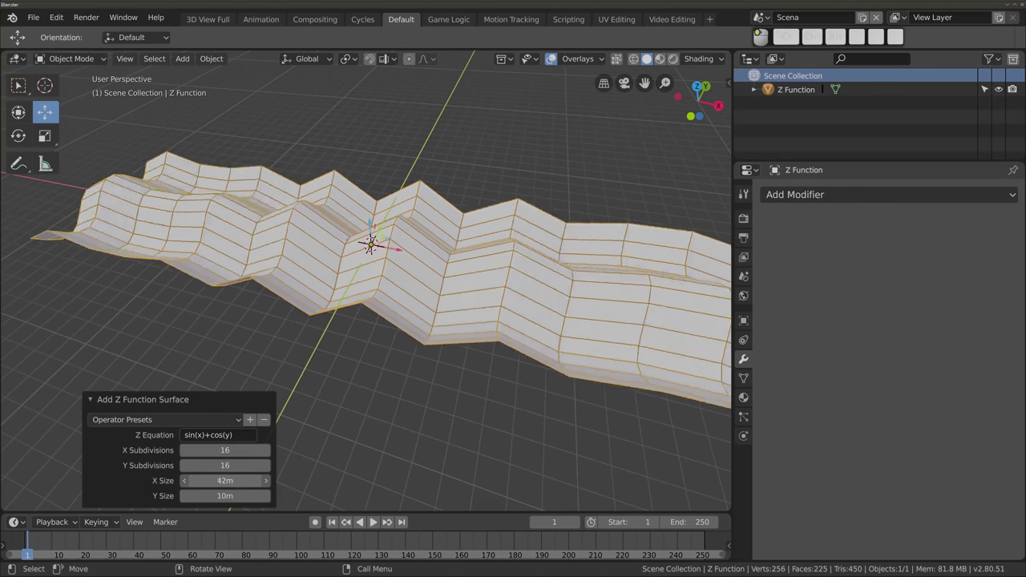
left_click_drag(225, 495, 312, 495)
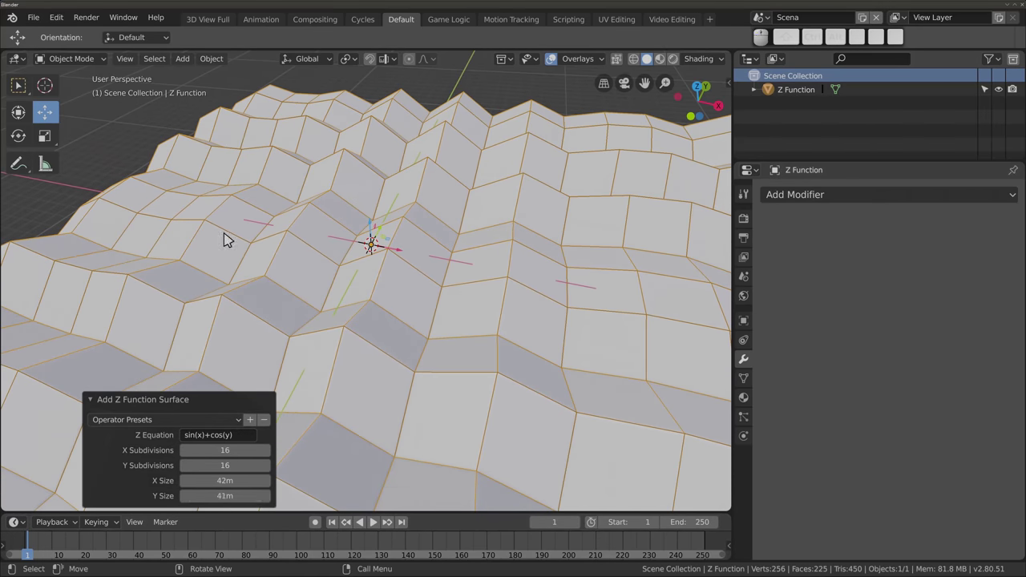
scroll(225, 241, "down", 3)
middle_click_drag(225, 235, 472, 225)
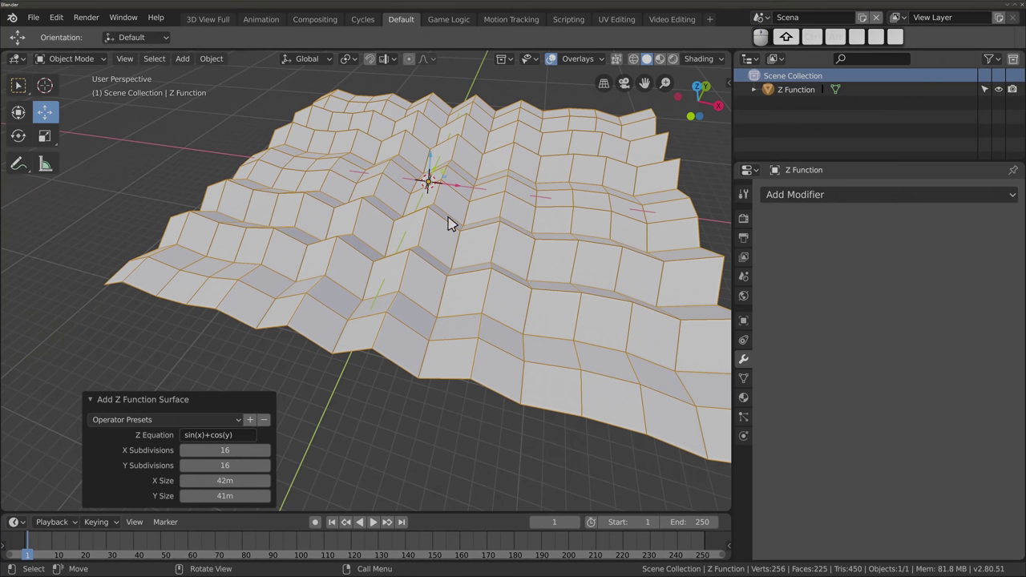
Raise the subdivisions to 107 by 108 and inspect the denser mesh up close
left_click_drag(225, 450, 312, 450)
mouse_move(224, 465)
left_mouse_down()
mouse_move(273, 465)
mouse_move(241, 465)
mouse_move(240, 449)
mouse_move(221, 450)
left_mouse_up()
scroll(431, 184, "up", 3)
mouse_move(431, 184)
middle_mouse_down()
mouse_move(419, 291)
mouse_move(364, 263)
mouse_move(377, 245)
mouse_move(469, 256)
mouse_move(451, 179)
mouse_move(355, 257)
mouse_move(288, 229)
mouse_move(408, 199)
mouse_move(305, 426)
middle_mouse_up()
scroll(428, 174, "down", 1)
scroll(426, 174, "down", 1)
Square the sine term in the Z equation and view the new wave pattern
scroll(407, 194, "down", 1)
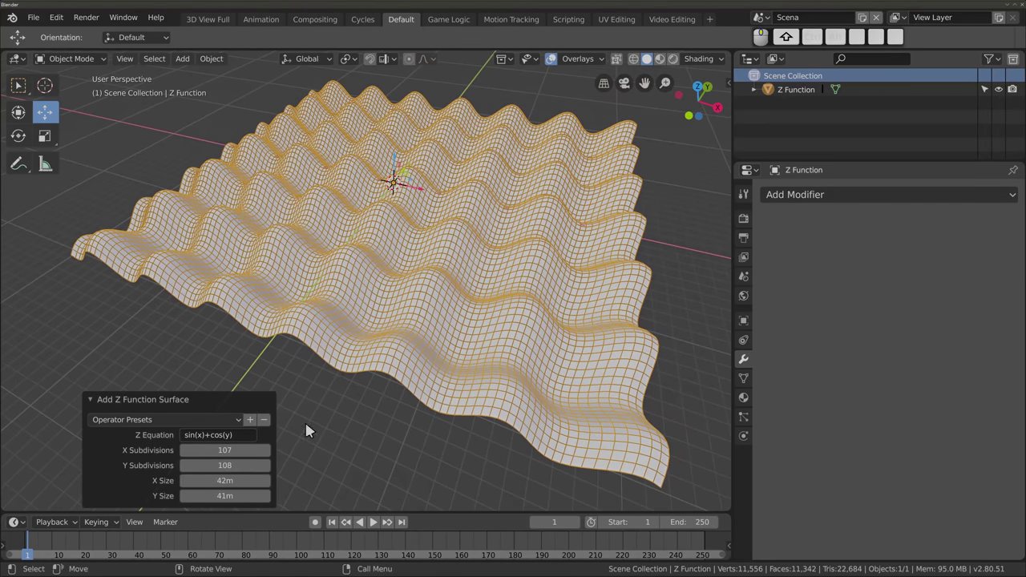
left_click(207, 434)
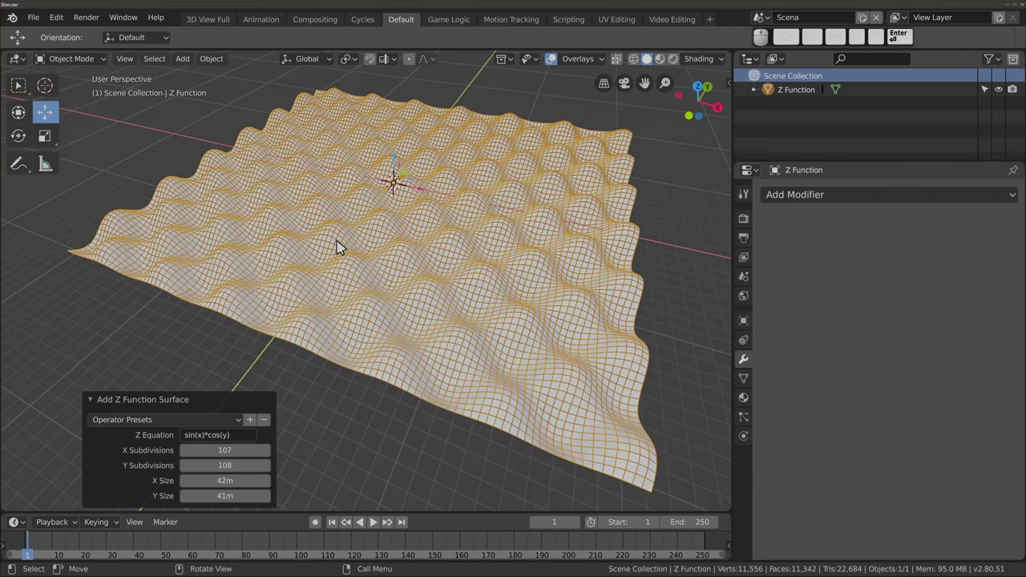
middle_click_drag(314, 340, 545, 340)
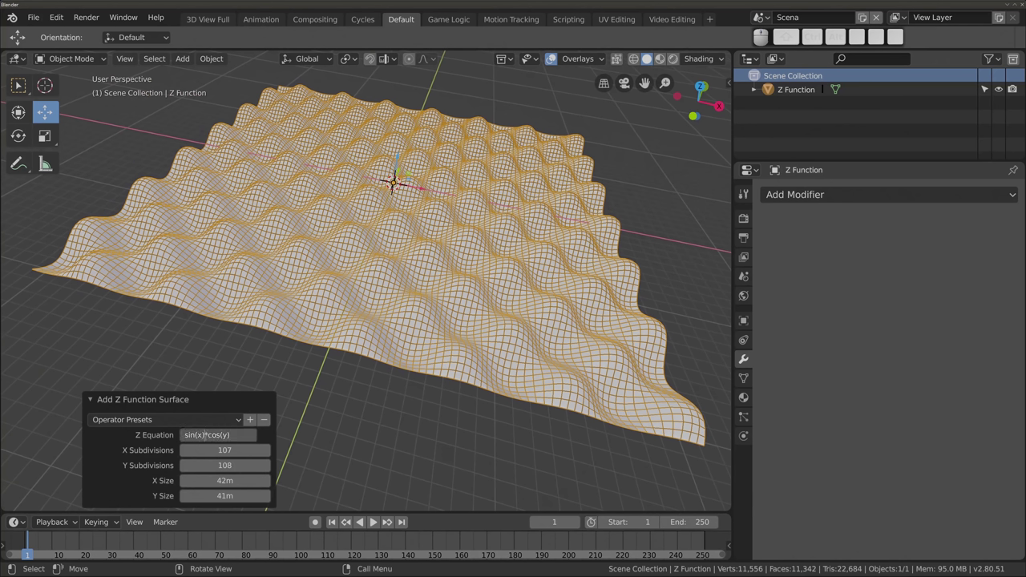
type("**2")
key("Return")
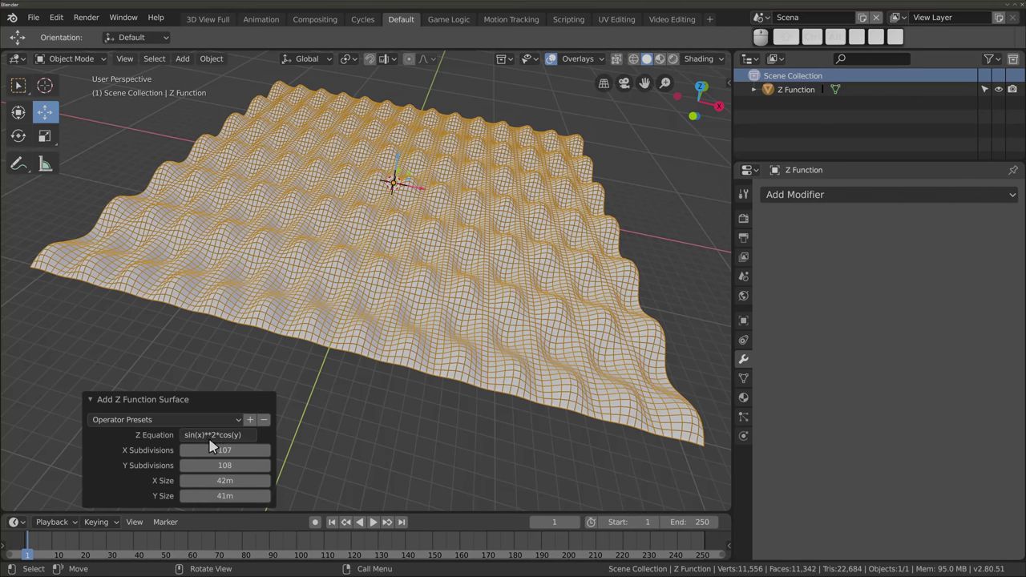
Square both terms, then turn the product into a sum of squares
left_click(240, 443)
key("Return")
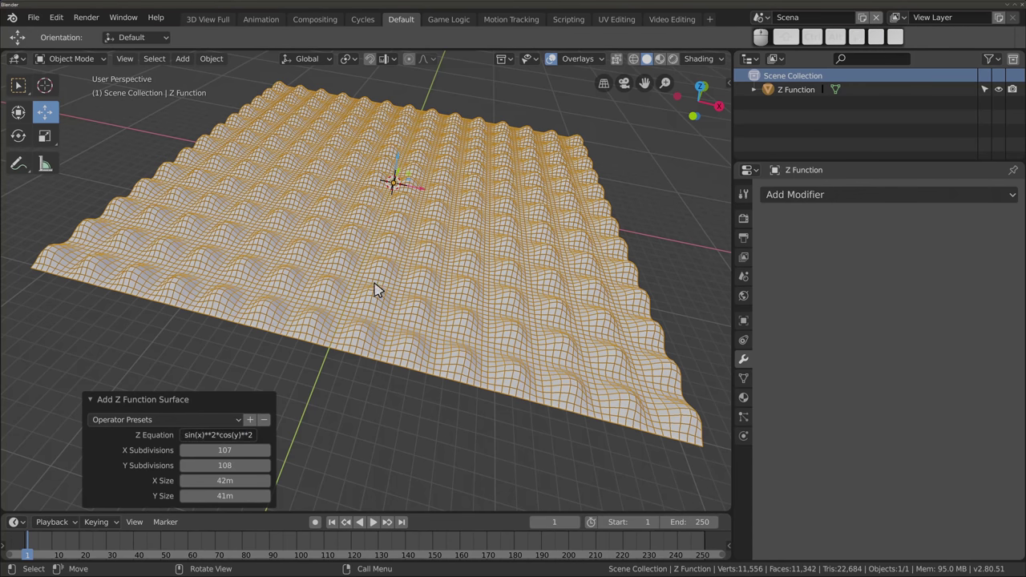
key("BackSpace")
key("shift")
type("+")
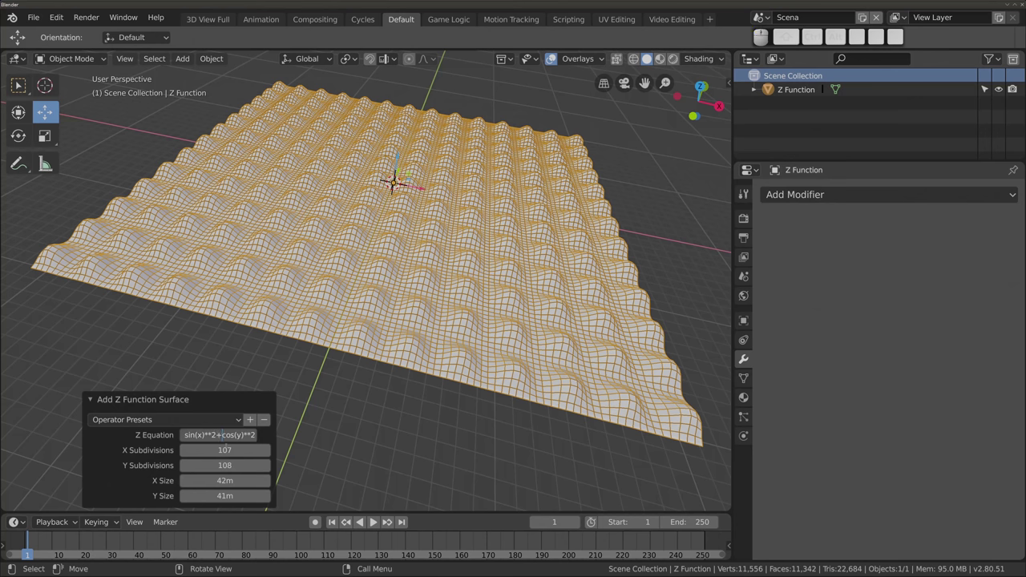
key("Return")
mouse_move(245, 283)
middle_mouse_down()
mouse_move(265, 192)
mouse_move(243, 241)
mouse_move(435, 270)
mouse_move(339, 447)
mouse_move(459, 263)
mouse_move(394, 208)
mouse_move(350, 332)
middle_mouse_up()
Replace the plus with a division sign, producing a pleated surface
left_click(224, 434)
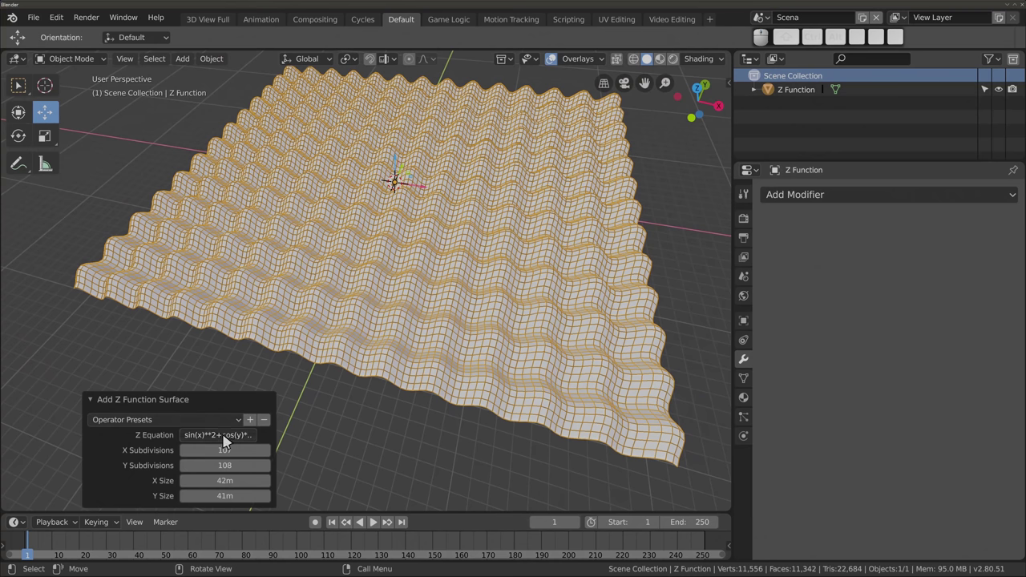
left_click(216, 434)
key("BackSpace")
type("/")
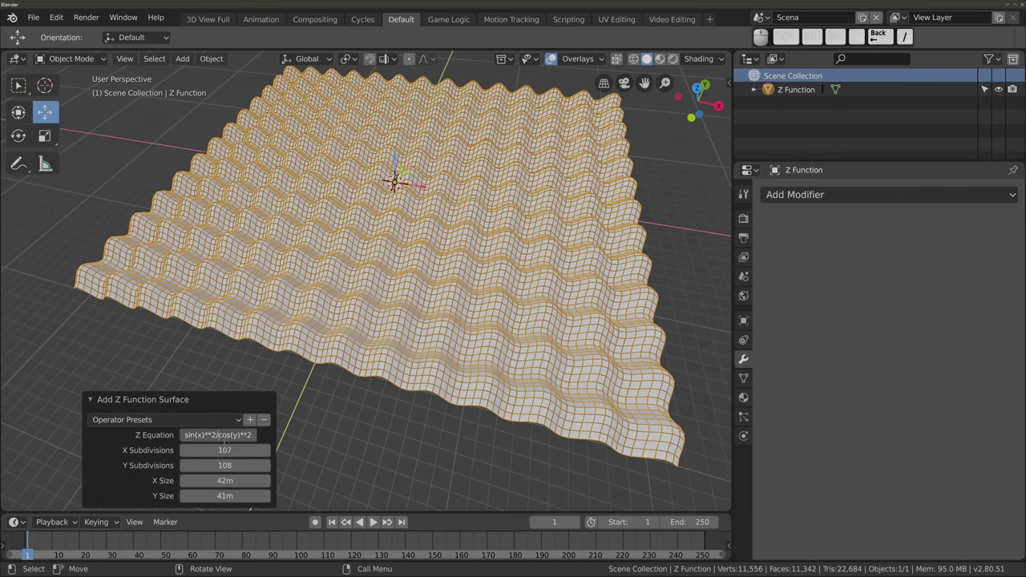
key("Return")
scroll(227, 450, "down", 1, "ctrl")
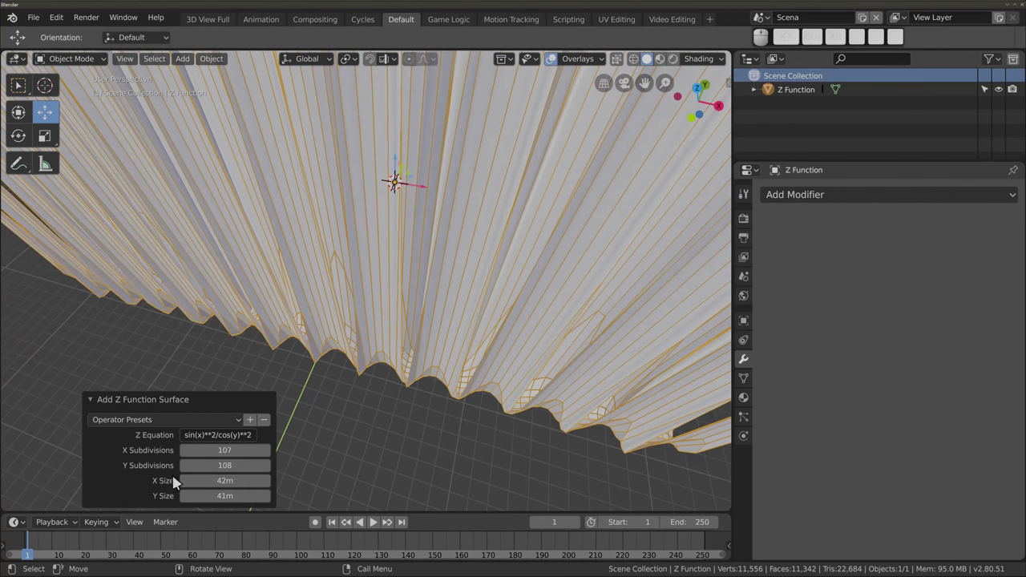
mouse_move(377, 318)
middle_mouse_down()
mouse_move(408, 155)
mouse_move(396, 190)
mouse_move(423, 216)
mouse_move(326, 177)
mouse_move(252, 355)
mouse_move(465, 161)
mouse_move(362, 366)
mouse_move(390, 320)
mouse_move(415, 508)
mouse_move(454, 98)
mouse_move(488, 241)
mouse_move(524, 162)
mouse_move(502, 145)
mouse_move(495, 184)
mouse_move(517, 132)
middle_mouse_up()
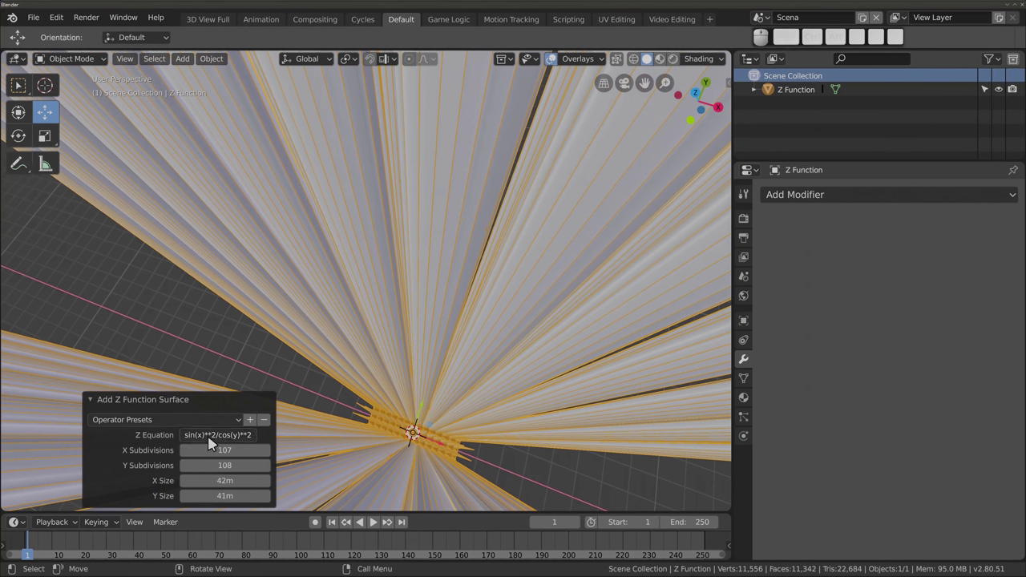
Drop the remaining exponent so the equation reads sin(x)/cos(y), then inspect the spikes
key("Return")
key("Delete")
key("Delete")
key("Delete")
key("Delete")
key("Return")
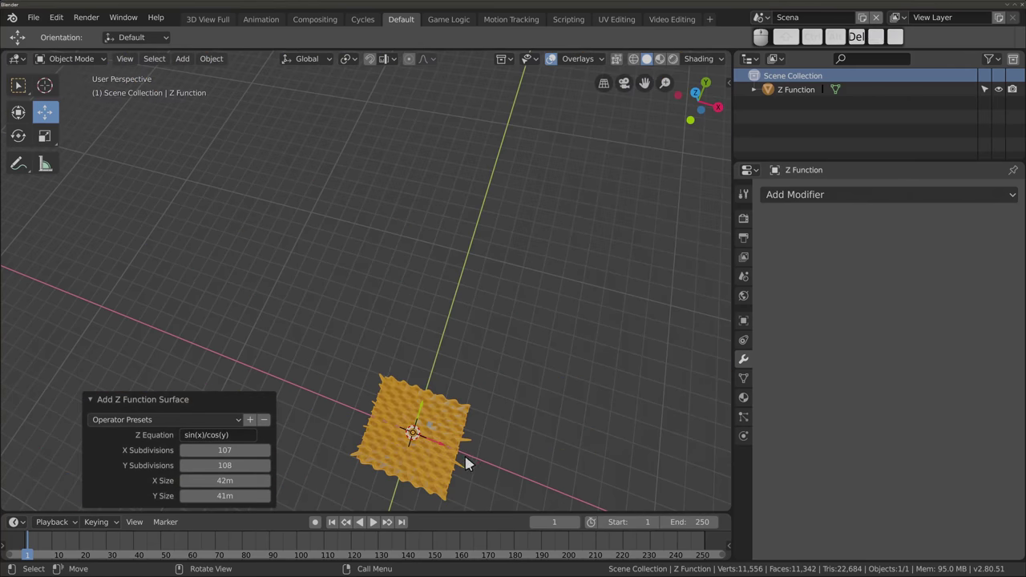
scroll(401, 458, "up", 3)
scroll(423, 449, "up", 2)
scroll(540, 386, "up", 3)
scroll(490, 223, "up", 2)
mouse_move(438, 324)
middle_mouse_down()
mouse_move(360, 268)
mouse_move(339, 297)
mouse_move(353, 245)
middle_mouse_up()
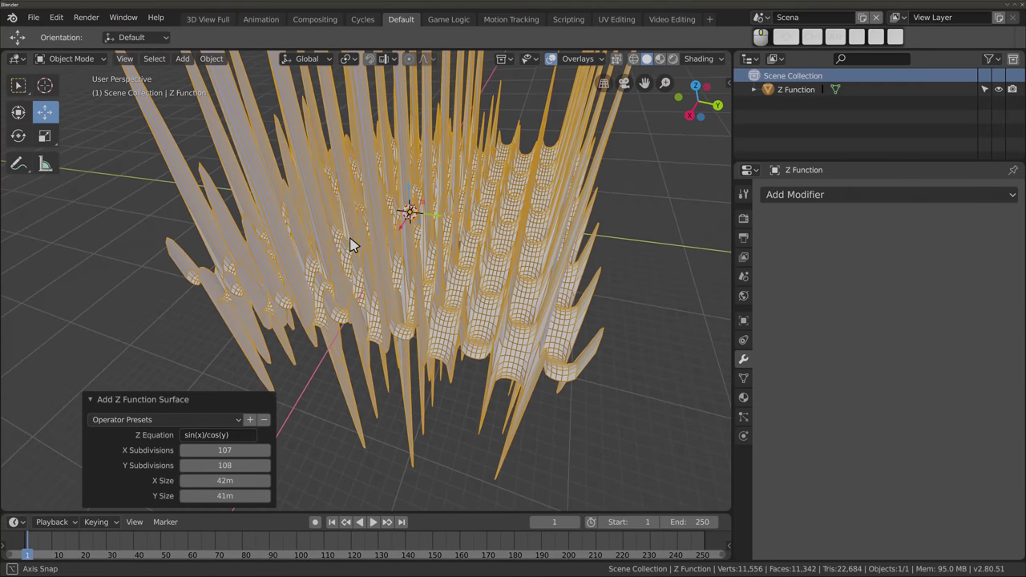
Change the Z equation to sin(x)/(sin(x)+cos(y))
left_click(211, 437)
left_click(207, 435)
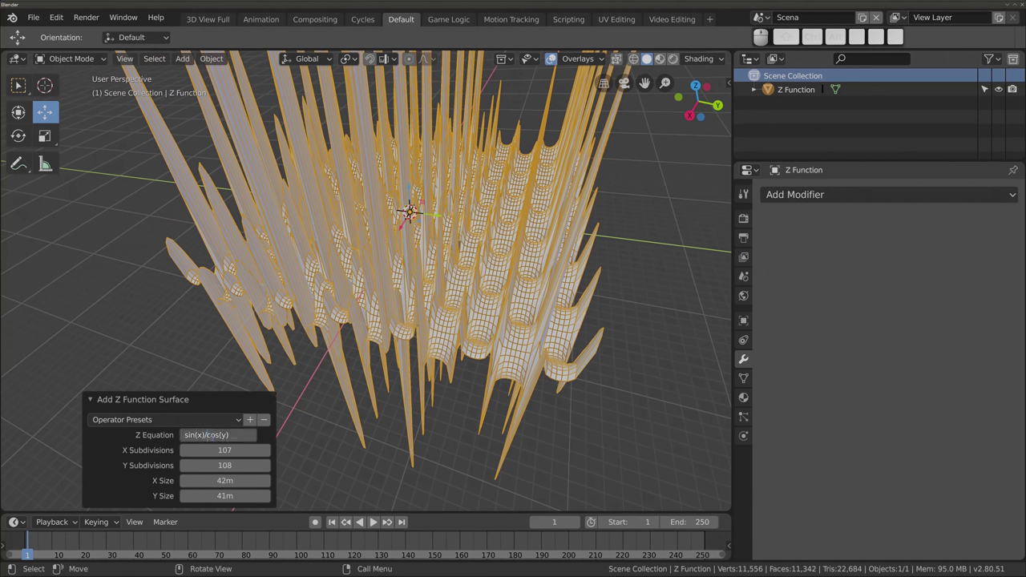
type("in(x)+")
key("End")
type(")")
key("Return")
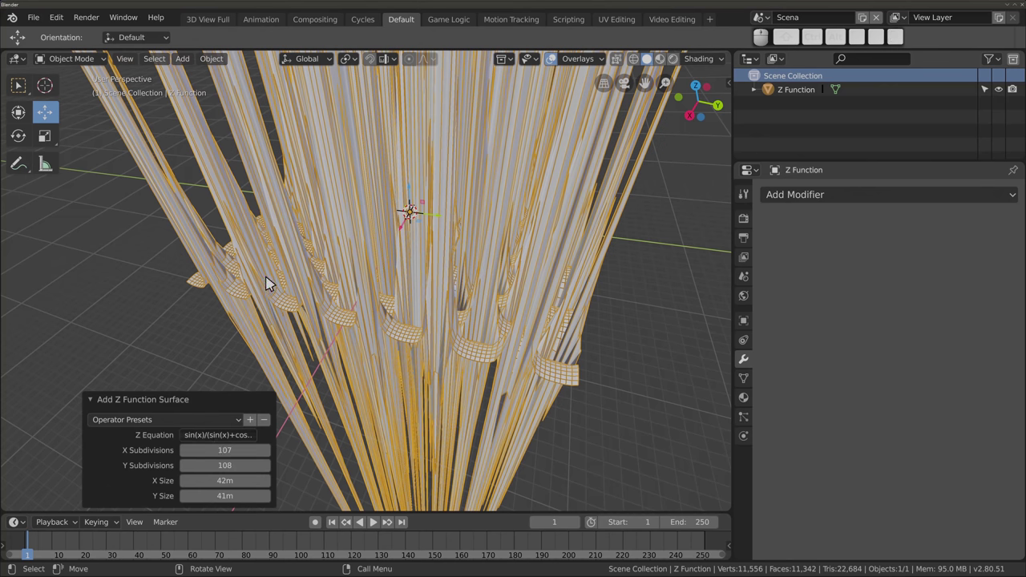
Frame the whole surface and widen its X and Y size to 100 m
scroll(401, 280, "up", 3)
scroll(341, 208, "up", 3)
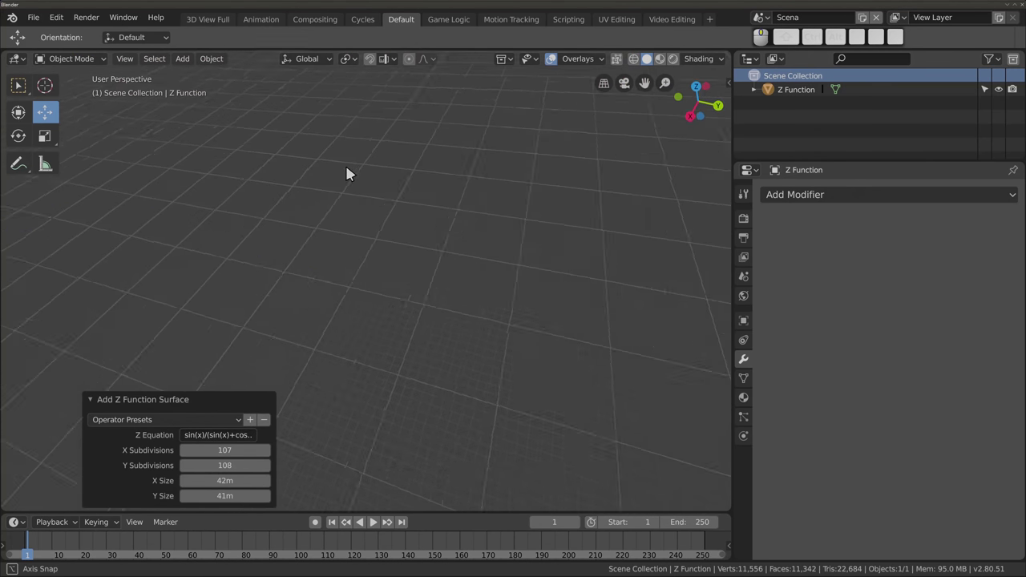
middle_click_drag(357, 190, 382, 283, "shift")
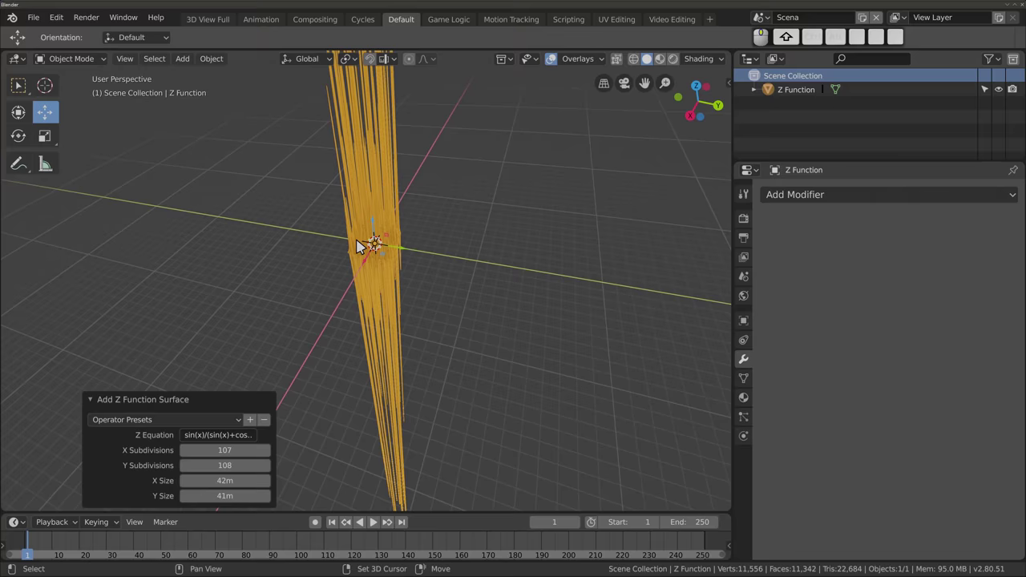
key("KP_Decimal")
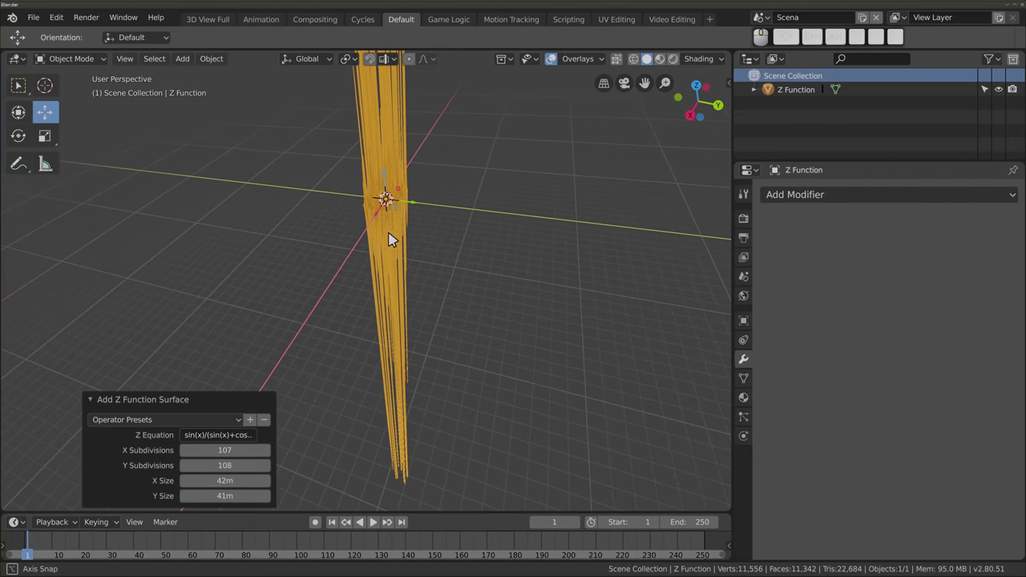
mouse_move(225, 480)
left_mouse_down()
mouse_move(257, 480)
mouse_move(273, 496)
left_mouse_up()
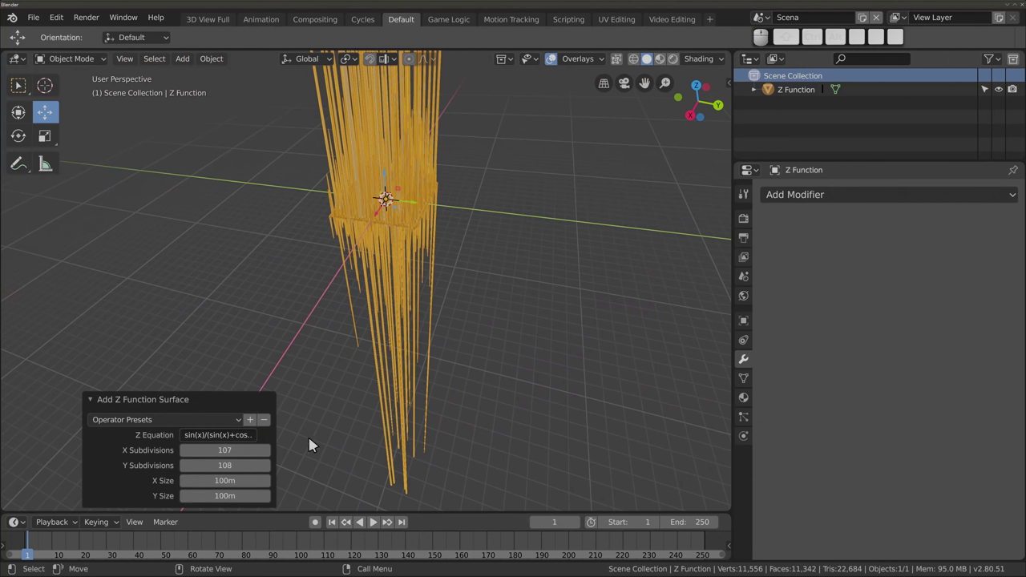
Enter 256 for both X and Y subdivisions, then zoom and orbit around the dense mesh
left_click(225, 449)
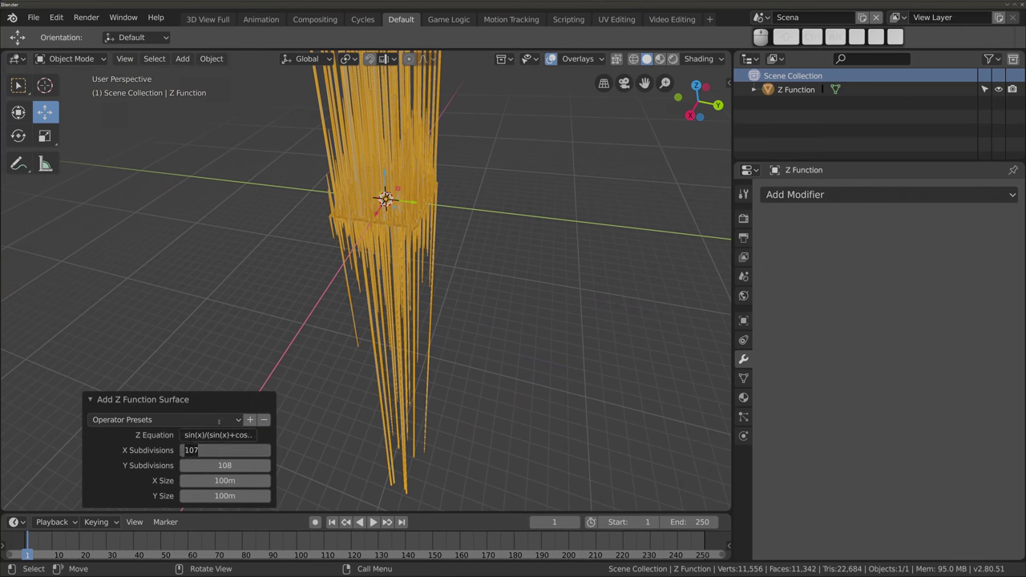
type("256")
key("Return")
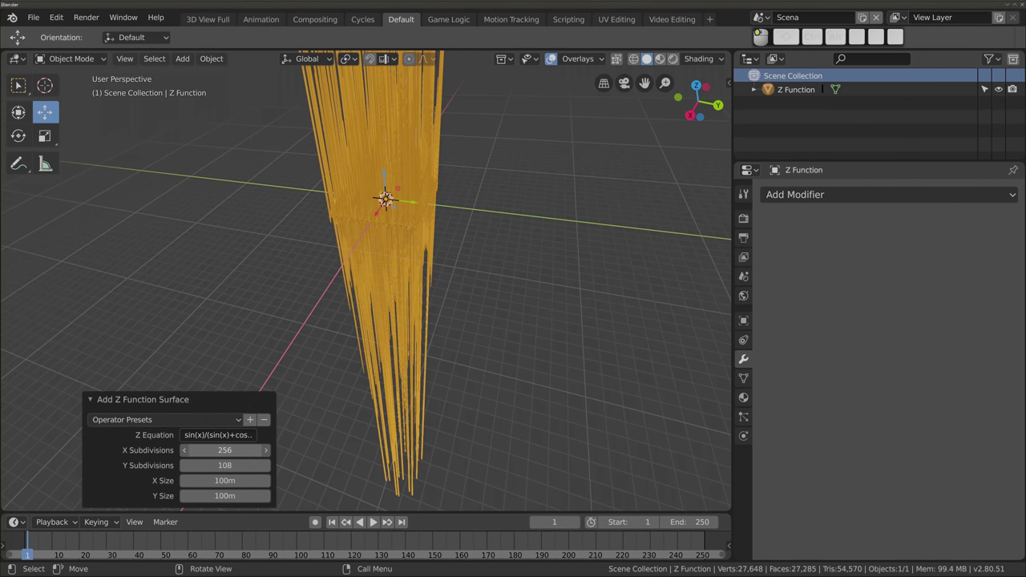
left_click(225, 465)
type("256")
key("Return")
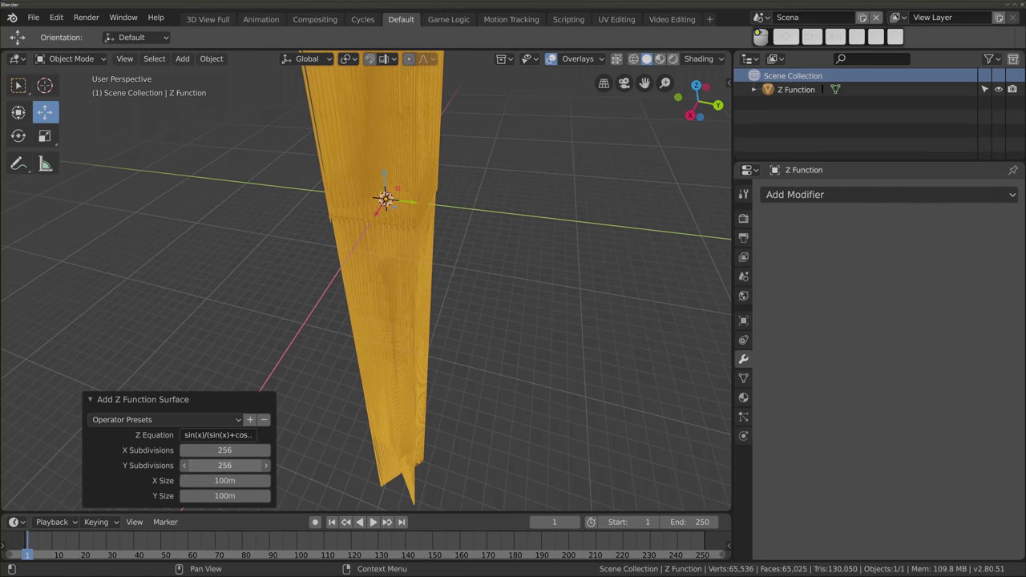
scroll(397, 231, "up", 2)
scroll(390, 217, "up", 3)
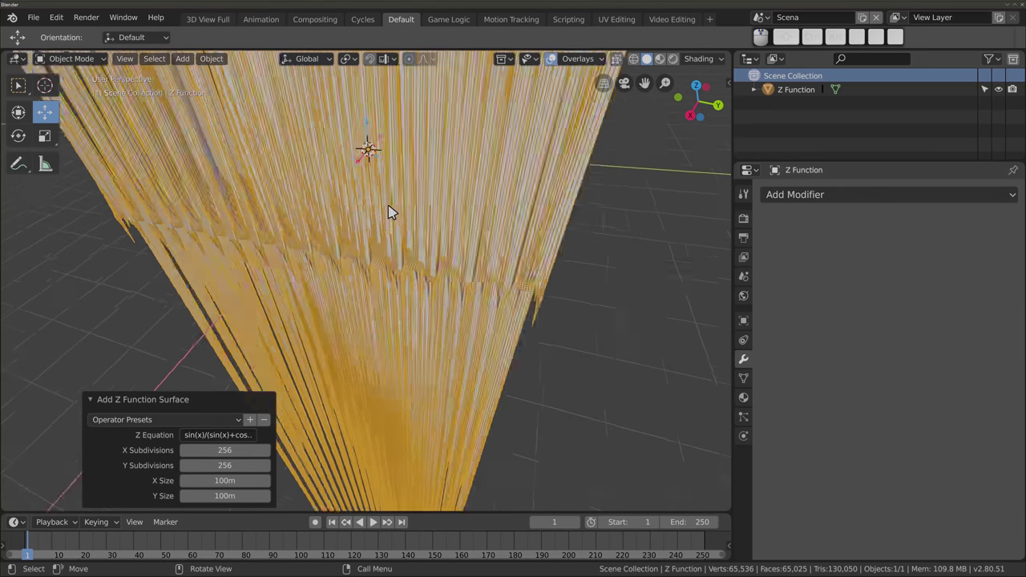
scroll(390, 268, "up", 3)
scroll(344, 344, "up", 3)
mouse_move(342, 346)
middle_mouse_down()
mouse_move(282, 229)
mouse_move(360, 275)
mouse_move(333, 250)
mouse_move(297, 136)
mouse_move(393, 179)
mouse_move(447, 273)
mouse_move(355, 235)
mouse_move(275, 174)
mouse_move(263, 179)
mouse_move(444, 307)
mouse_move(422, 219)
mouse_move(428, 169)
mouse_move(414, 169)
mouse_move(425, 237)
mouse_move(470, 428)
mouse_move(472, 366)
mouse_move(381, 287)
middle_mouse_up()
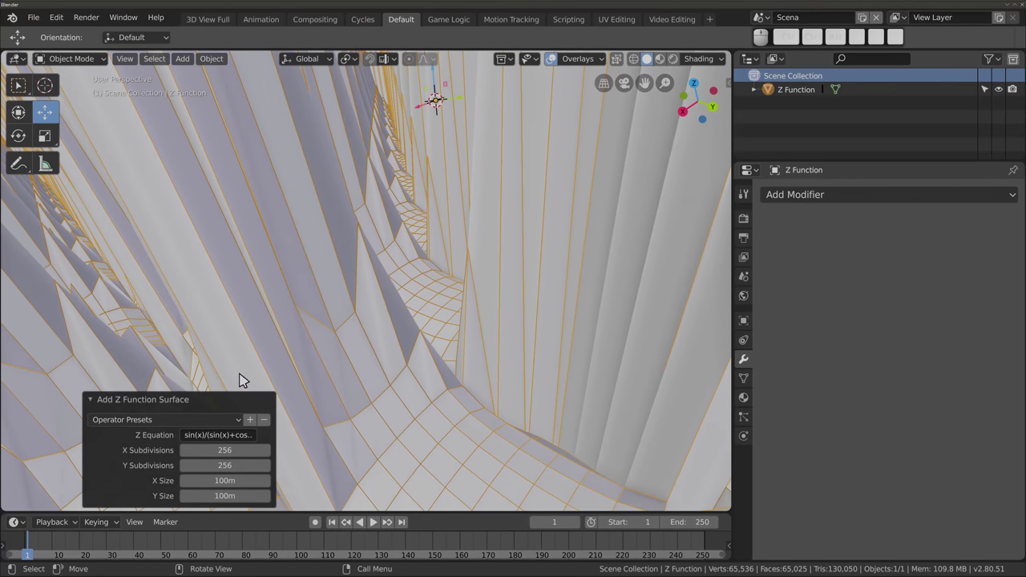
Set the Z equation to sin(x)-cos(y)
left_click(220, 435)
type("sin")
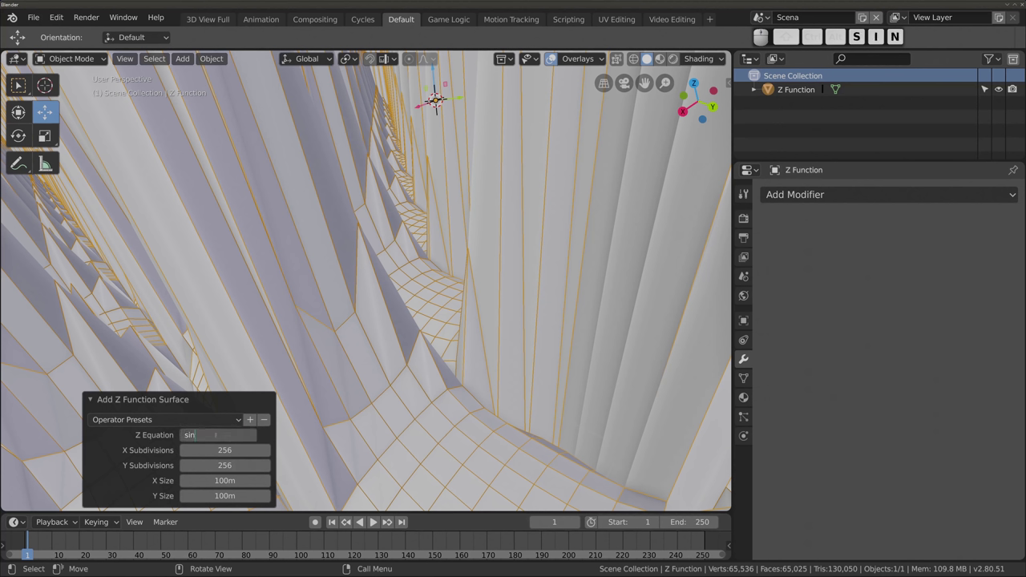
key("BackSpace")
type("(x)-")
type("cos(")
key("BackSpace")
type("y)")
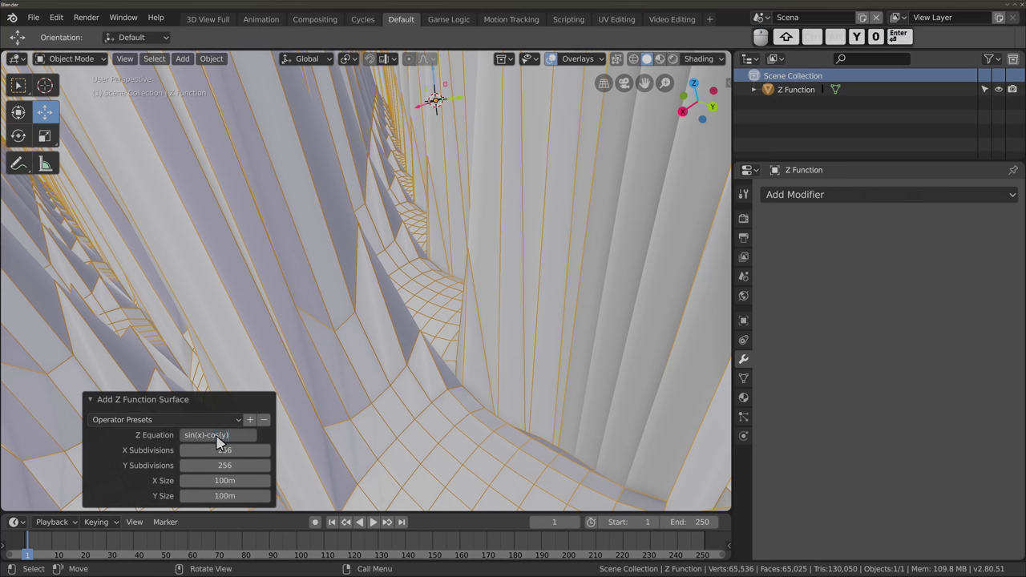
key("Return")
Change the equation to sin(x*y) and orbit overhead and low to inspect the ripples
left_click(202, 435)
left_click(198, 436)
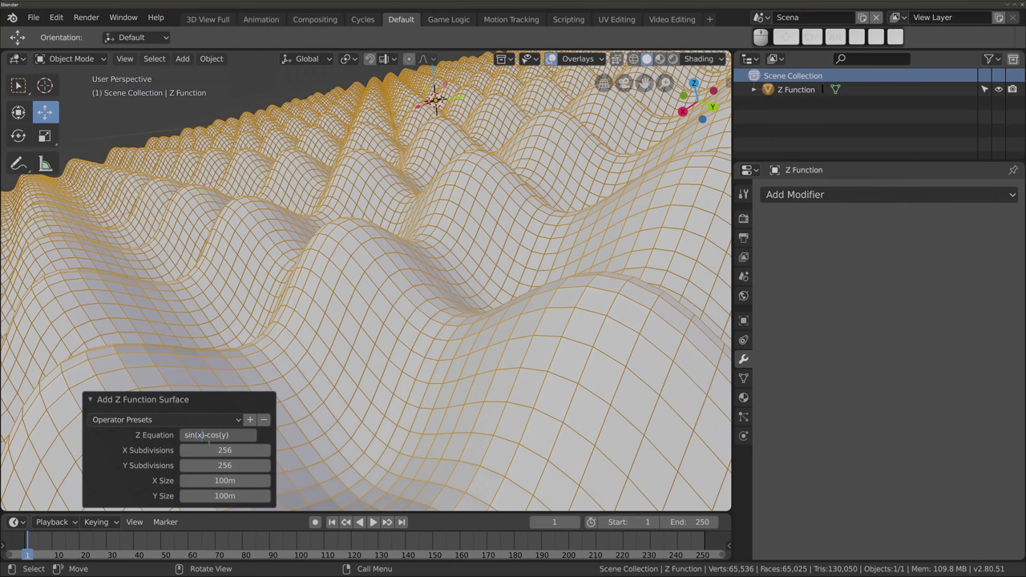
type("*y")
key("shift+End")
key("Delete")
key("Return")
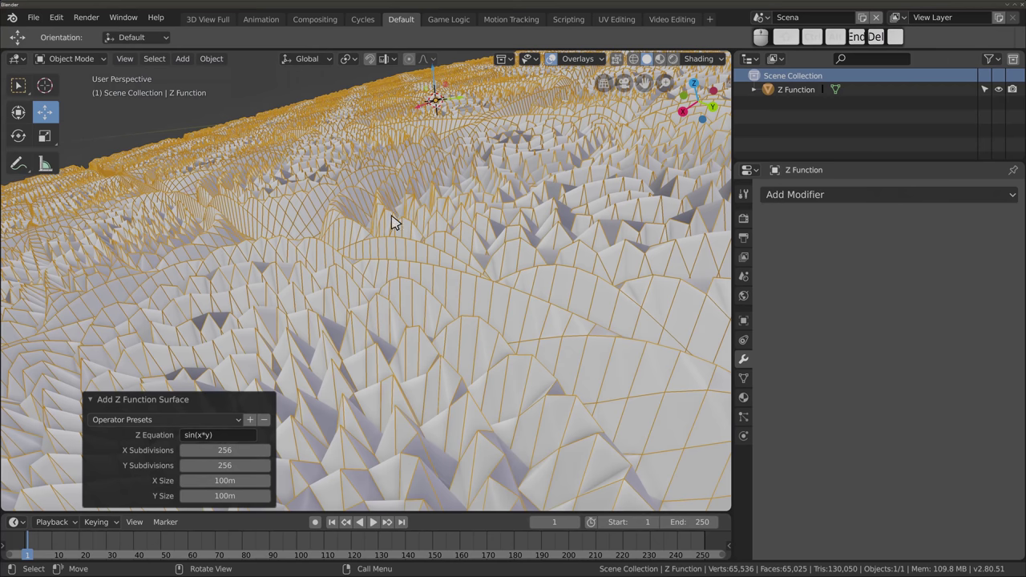
scroll(394, 222, "down", 5)
mouse_move(355, 211)
middle_mouse_down()
mouse_move(350, 304)
mouse_move(393, 345)
mouse_move(257, 144)
mouse_move(486, 300)
mouse_move(378, 121)
mouse_move(394, 197)
middle_mouse_up()
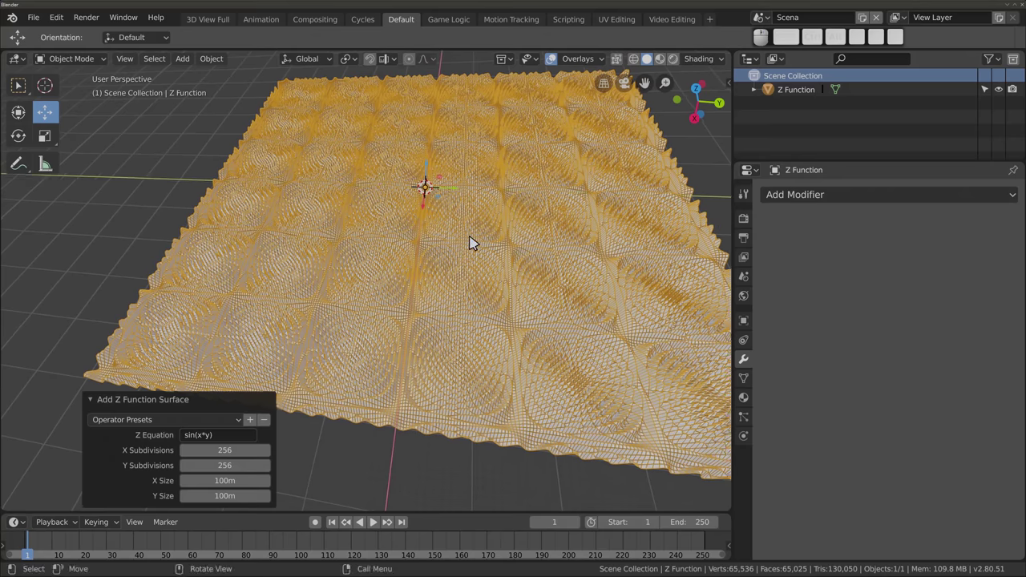
mouse_move(433, 160)
middle_mouse_down()
mouse_move(470, 126)
mouse_move(427, 235)
middle_mouse_up()
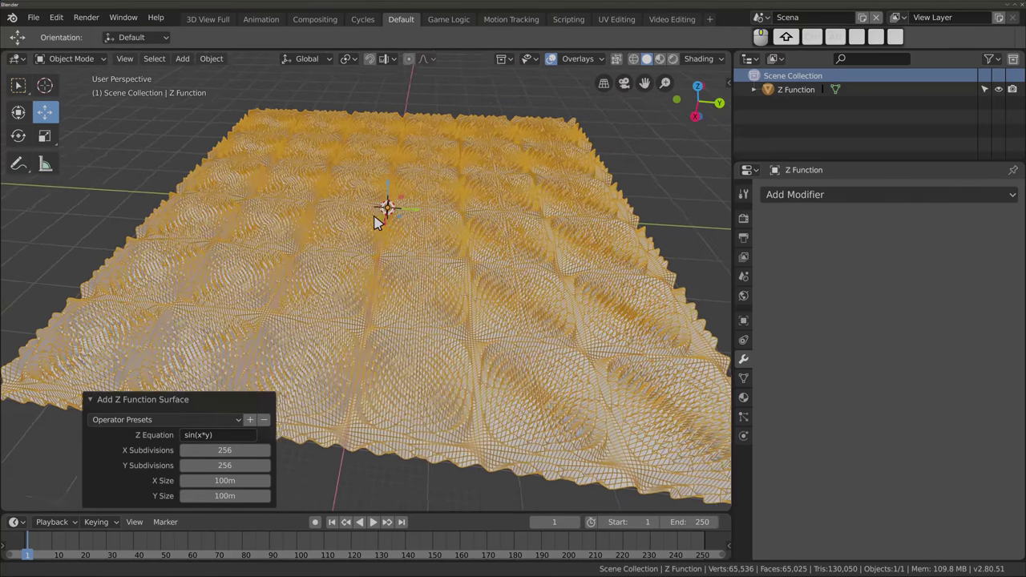
scroll(374, 200, "up", 5)
scroll(393, 157, "down", 3)
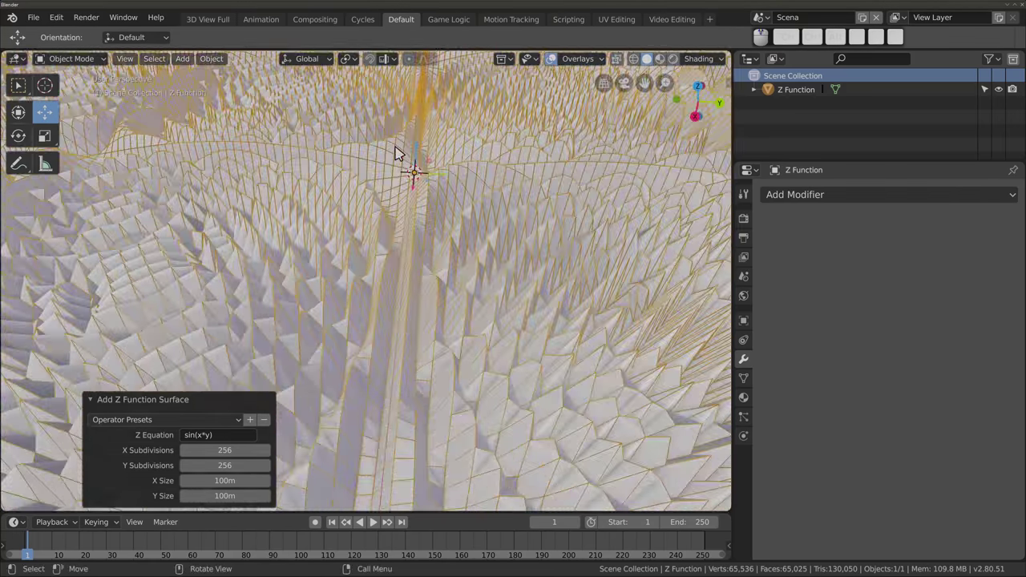
scroll(401, 156, "down", 2)
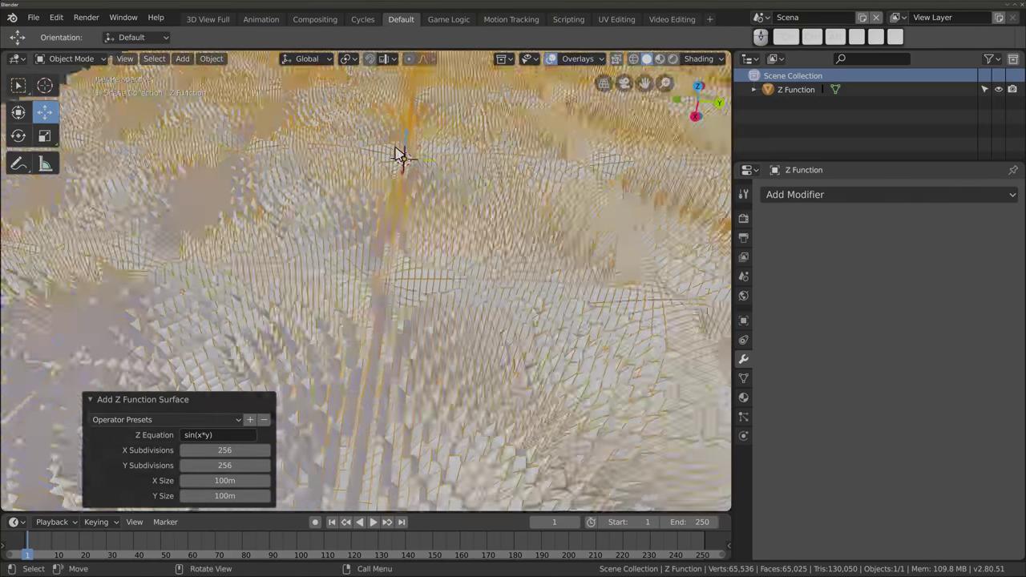
Save the current surface settings as a new preset named sin(x*y) and confirm it's listed
left_click(213, 419)
left_click(128, 435)
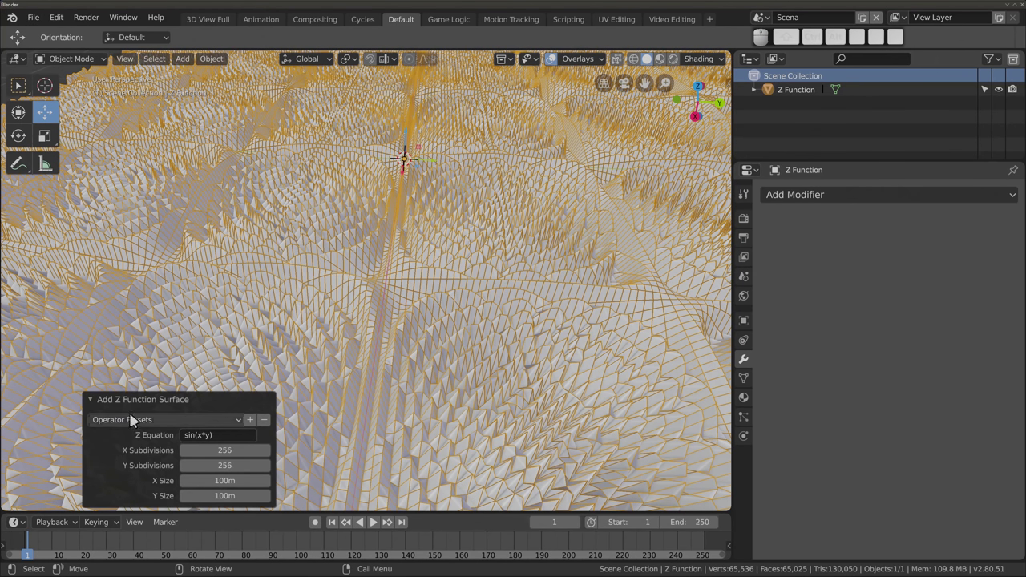
left_click(250, 420)
left_click(271, 431)
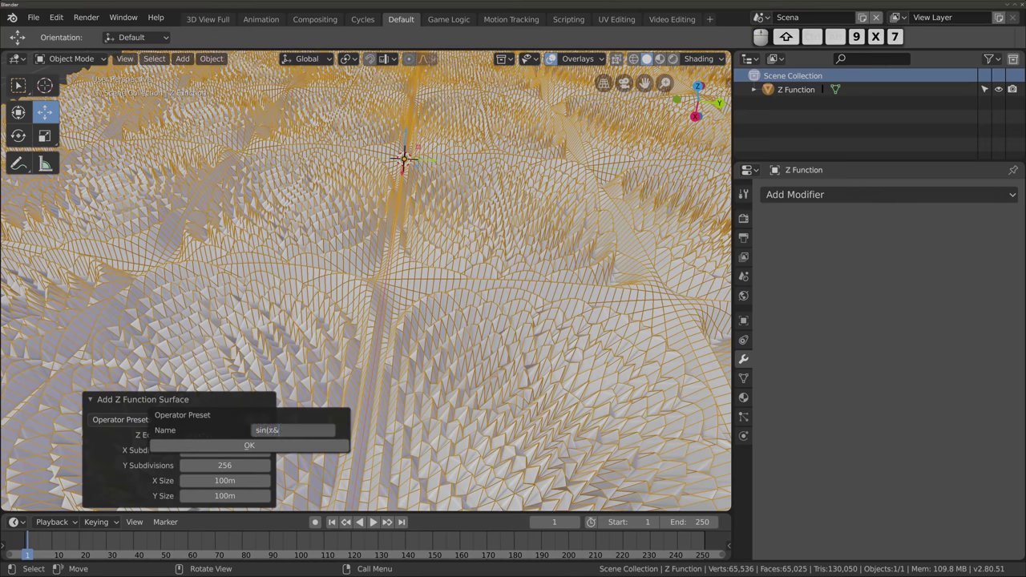
type("x*y")
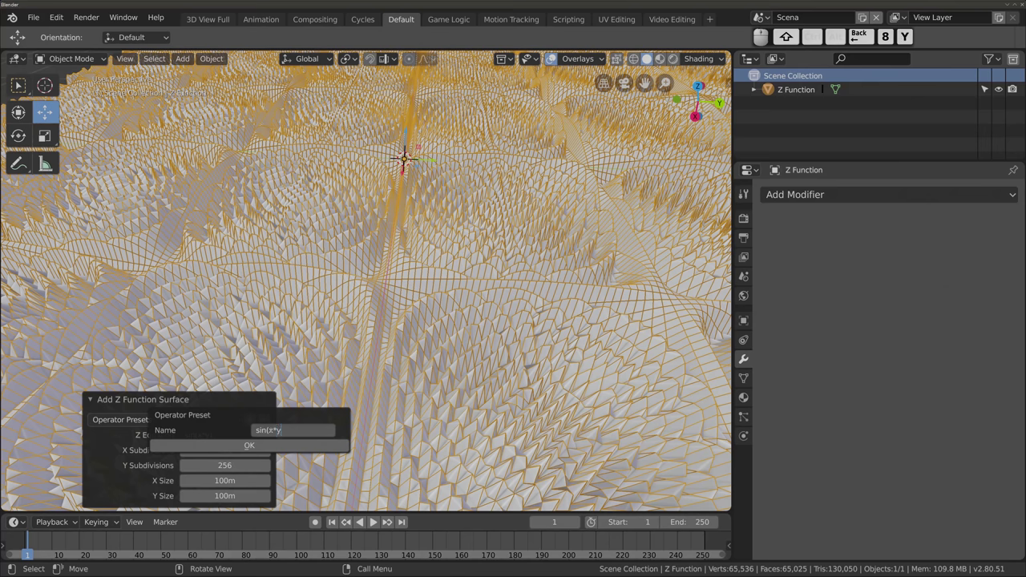
type(")")
key("Return")
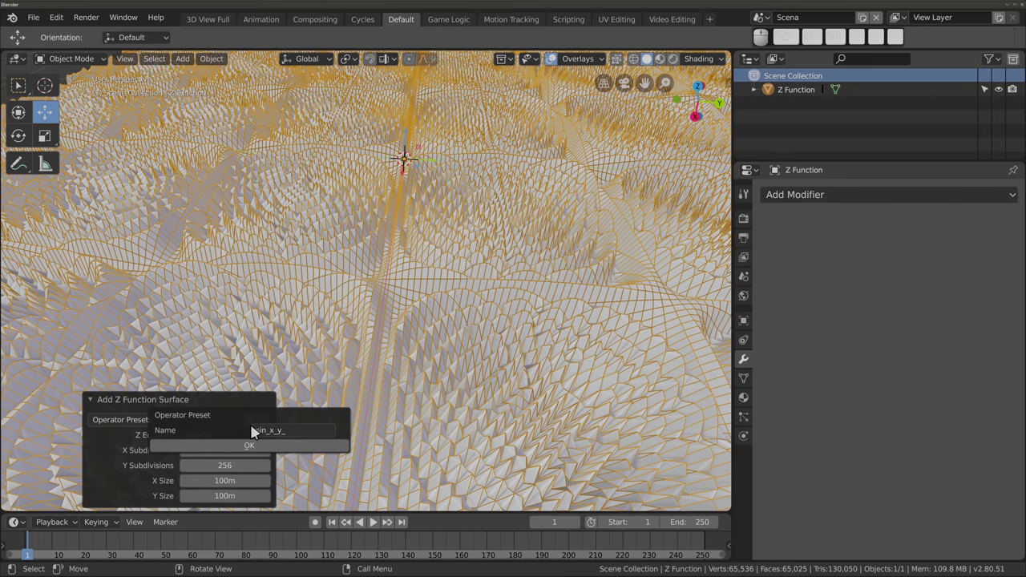
left_click(250, 445)
left_click(146, 418)
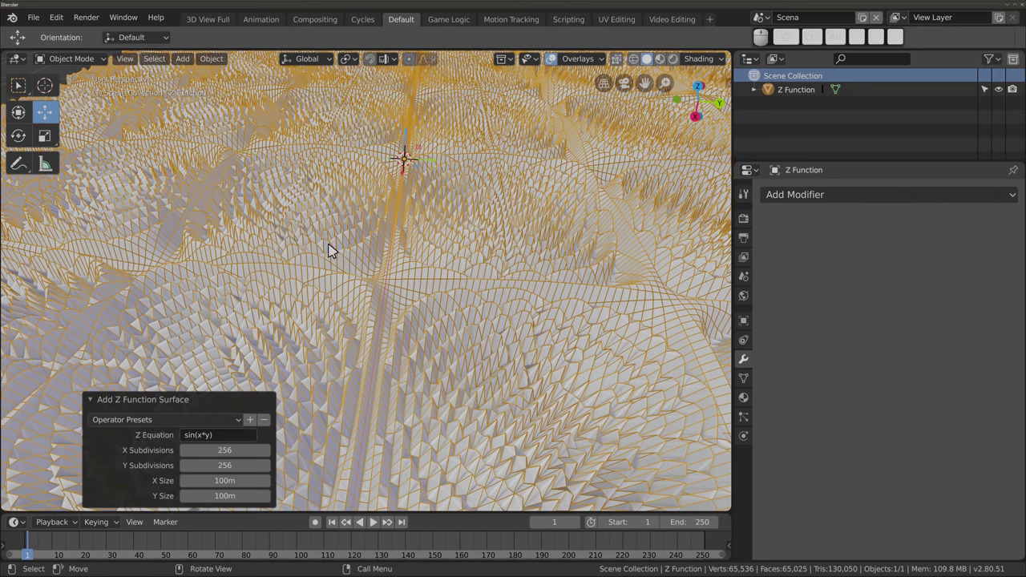
Delete the Z Function surface object
scroll(366, 222, "down", 3)
key("x")
left_click(395, 214)
Orbit the empty scene and bring up the Add menu's Mesh > Math Function list
key("shift+a")
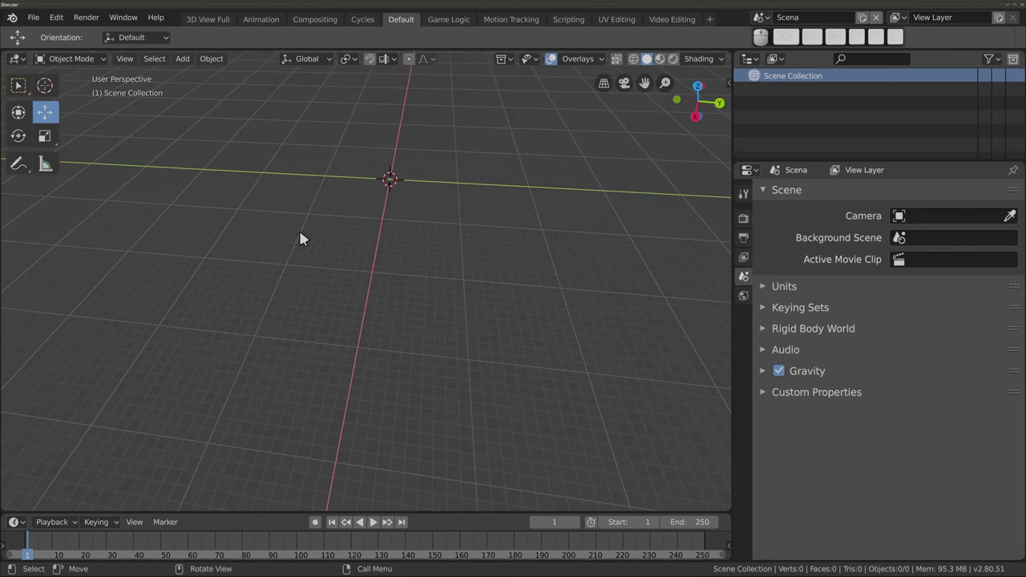
mouse_move(396, 217)
middle_mouse_down()
mouse_move(229, 206)
mouse_move(222, 281)
middle_mouse_up()
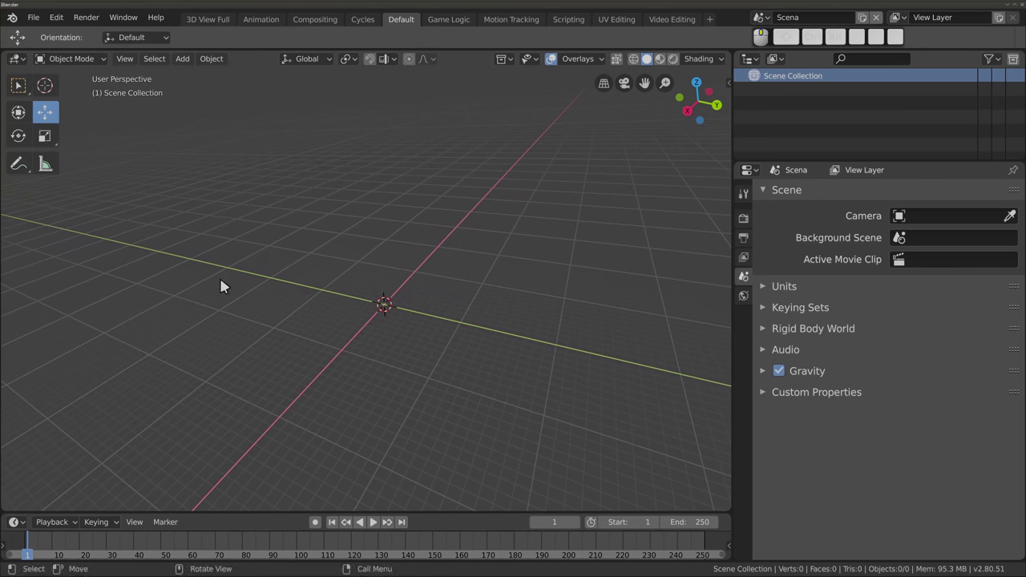
mouse_move(332, 255)
middle_mouse_down()
mouse_move(362, 258)
mouse_move(268, 218)
middle_mouse_up()
key("shift+a")
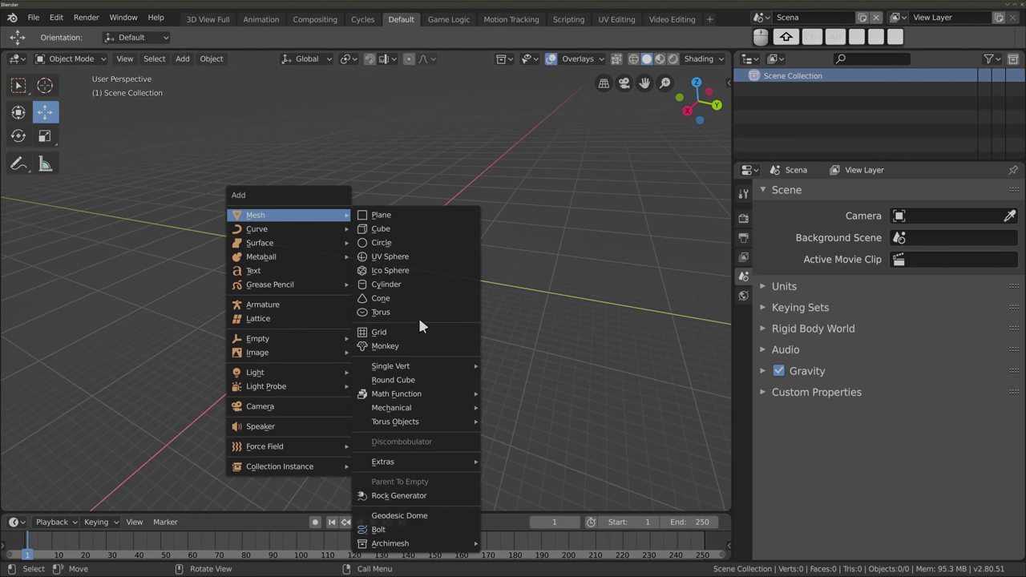
mouse_move(396, 393)
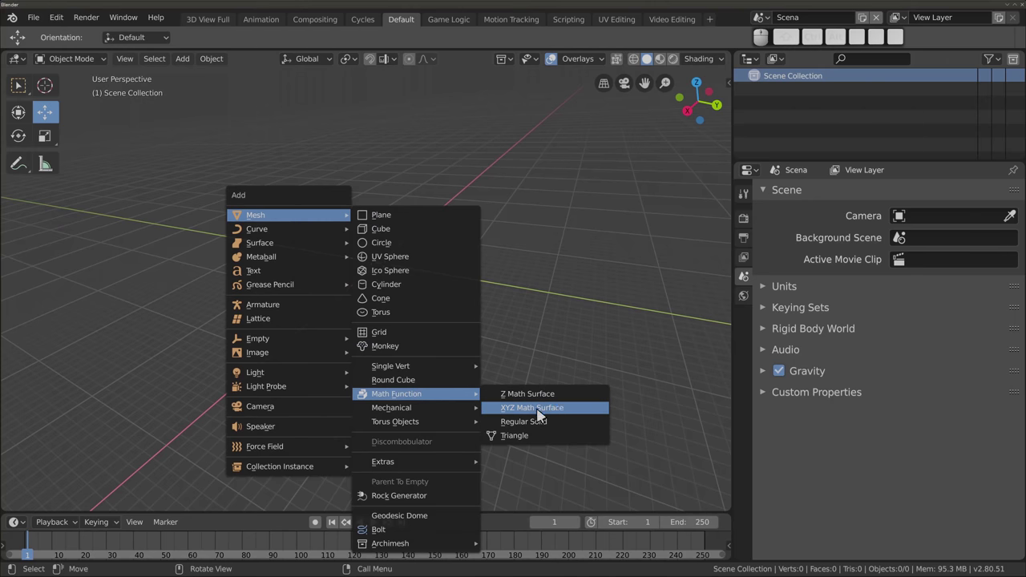
Add an XYZ Math Surface and orbit around the default shell shape
left_click(584, 412)
scroll(381, 272, "up", 4)
scroll(378, 270, "up", 4)
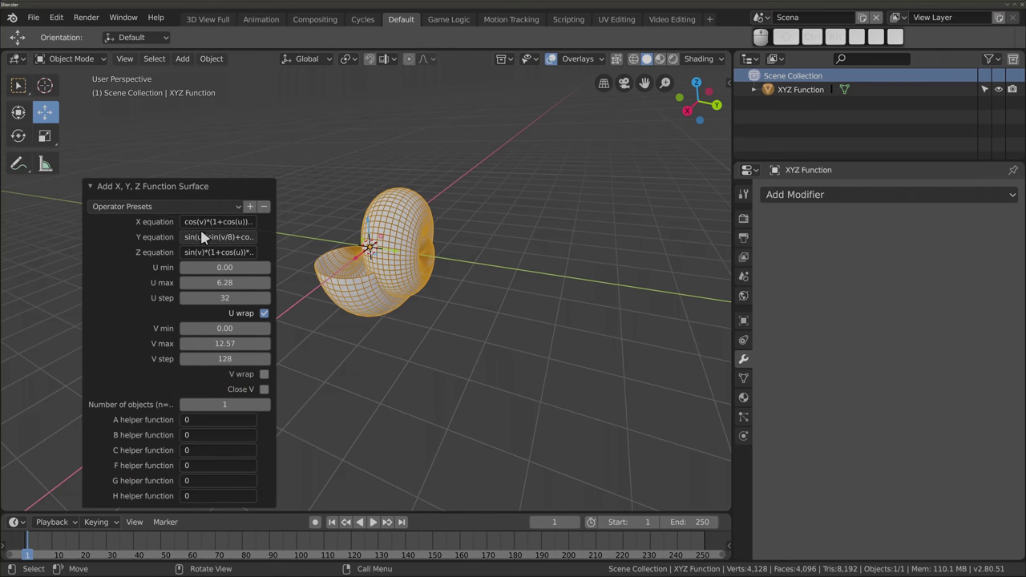
mouse_move(423, 253)
middle_mouse_down()
mouse_move(460, 275)
mouse_move(408, 266)
mouse_move(350, 227)
mouse_move(598, 291)
mouse_move(529, 375)
mouse_move(442, 385)
mouse_move(496, 184)
mouse_move(404, 270)
mouse_move(407, 348)
middle_mouse_up()
scroll(430, 252, "up", 2)
scroll(403, 269, "up", 2)
mouse_move(403, 270)
middle_mouse_down()
mouse_move(385, 348)
mouse_move(446, 348)
mouse_move(337, 251)
mouse_move(437, 362)
mouse_move(435, 264)
mouse_move(332, 362)
mouse_move(355, 229)
mouse_move(497, 310)
mouse_move(415, 396)
mouse_move(378, 382)
mouse_move(451, 286)
mouse_move(452, 402)
mouse_move(390, 236)
mouse_move(395, 271)
middle_mouse_up()
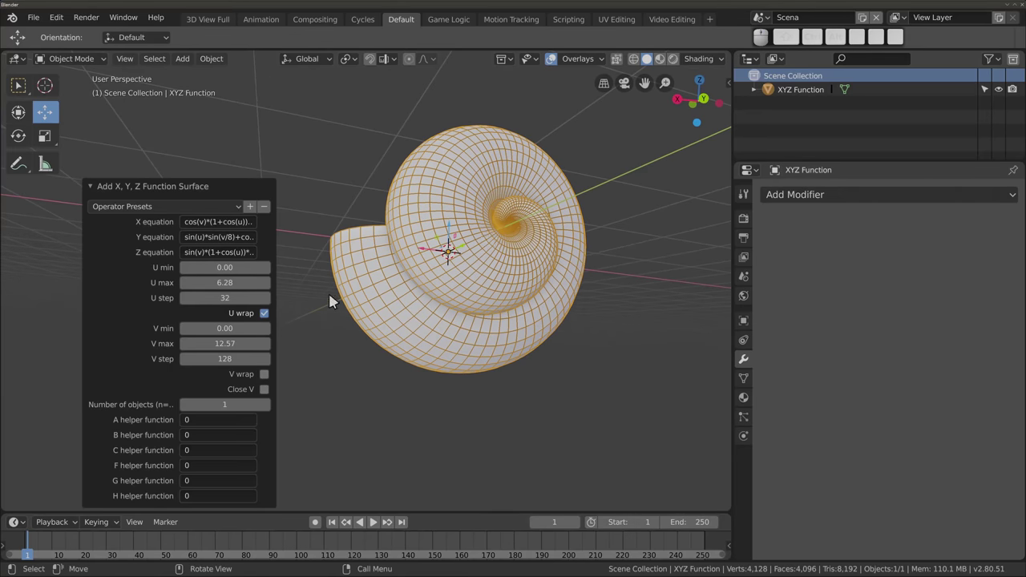
Apply the Moebius preset to turn the shell into a Möbius strip
left_click(232, 207)
left_click(140, 441)
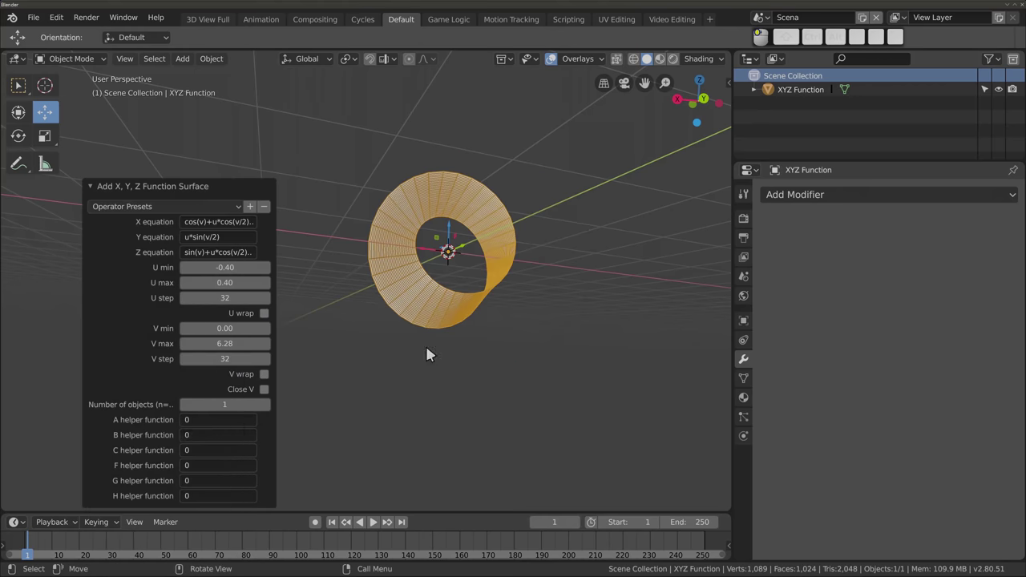
mouse_move(426, 272)
middle_mouse_down()
mouse_move(476, 313)
mouse_move(360, 255)
mouse_move(435, 294)
mouse_move(388, 355)
mouse_move(471, 234)
mouse_move(422, 293)
mouse_move(470, 261)
mouse_move(392, 392)
mouse_move(595, 344)
mouse_move(449, 291)
mouse_move(436, 331)
mouse_move(344, 152)
mouse_move(332, 182)
mouse_move(394, 298)
mouse_move(384, 248)
middle_mouse_up()
left_click(157, 207)
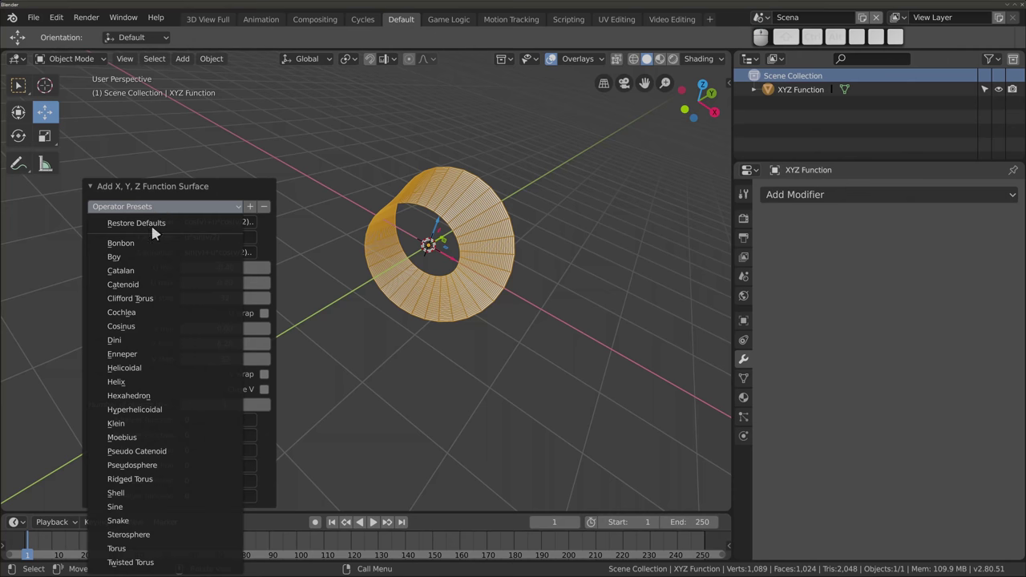
Apply the Hexahedron preset and orbit around the star-shaped surface
left_click(146, 398)
scroll(410, 279, "up", 5)
mouse_move(451, 278)
middle_mouse_down()
mouse_move(471, 412)
mouse_move(316, 446)
mouse_move(223, 431)
mouse_move(254, 435)
middle_mouse_up()
middle_click_drag(395, 305, 420, 295)
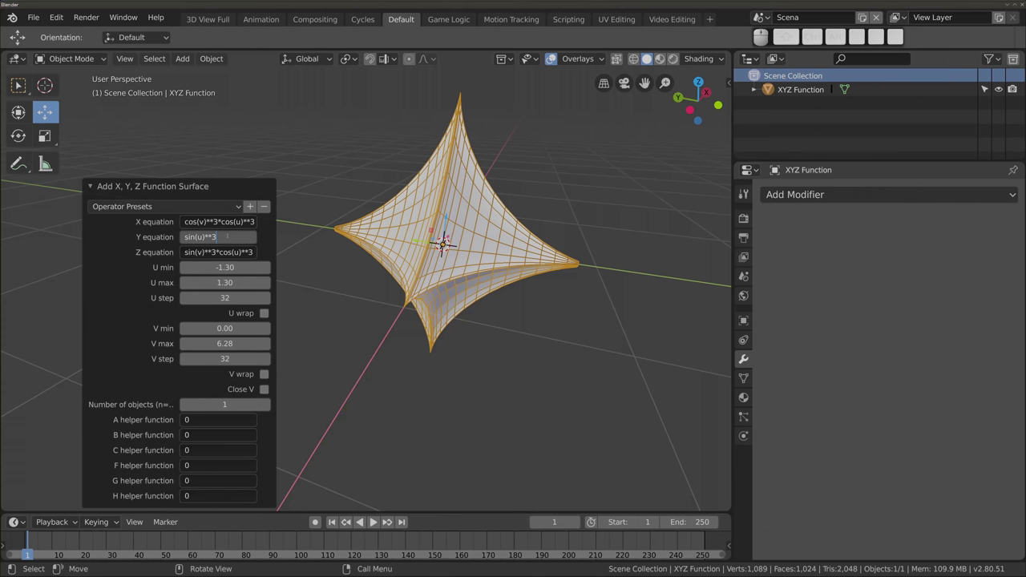
type("5")
Edit the Y equation to sin(u) and view the reshaped surface
key("Return")
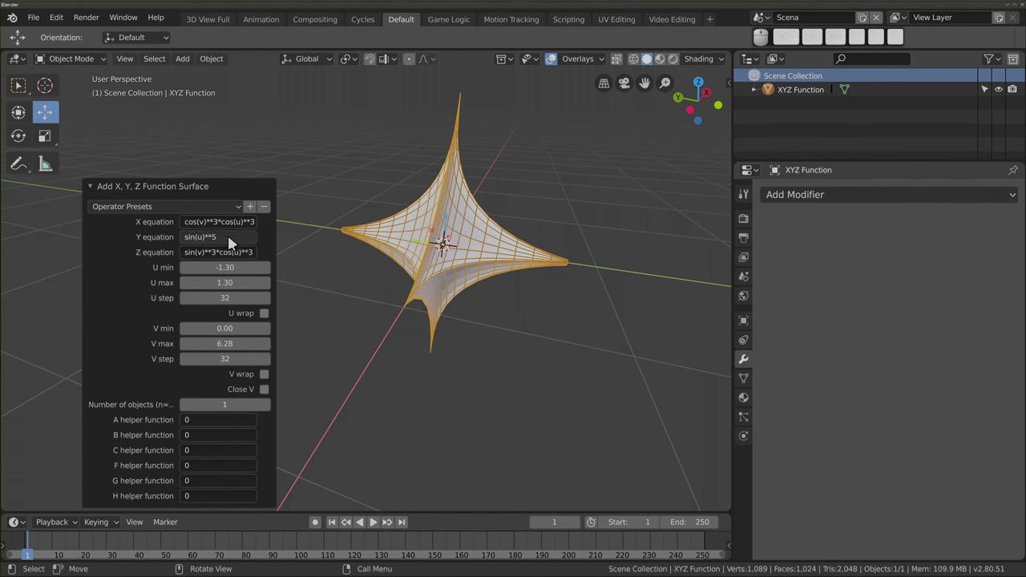
left_click(227, 236)
key("Return")
mouse_move(382, 259)
middle_mouse_down("shift")
mouse_move(408, 255)
mouse_move(305, 232)
mouse_move(398, 347)
mouse_move(502, 348)
mouse_move(571, 272)
mouse_move(387, 334)
mouse_move(398, 297)
mouse_move(384, 297)
middle_mouse_up("shift")
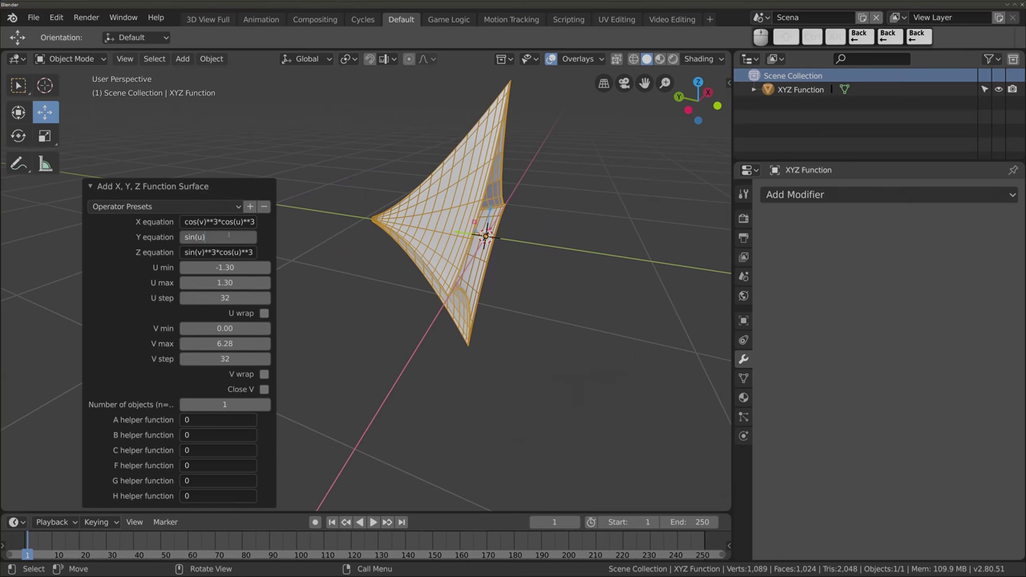
key("Return")
mouse_move(435, 144)
middle_mouse_down()
mouse_move(329, 378)
mouse_move(409, 189)
mouse_move(407, 293)
mouse_move(447, 312)
middle_mouse_up()
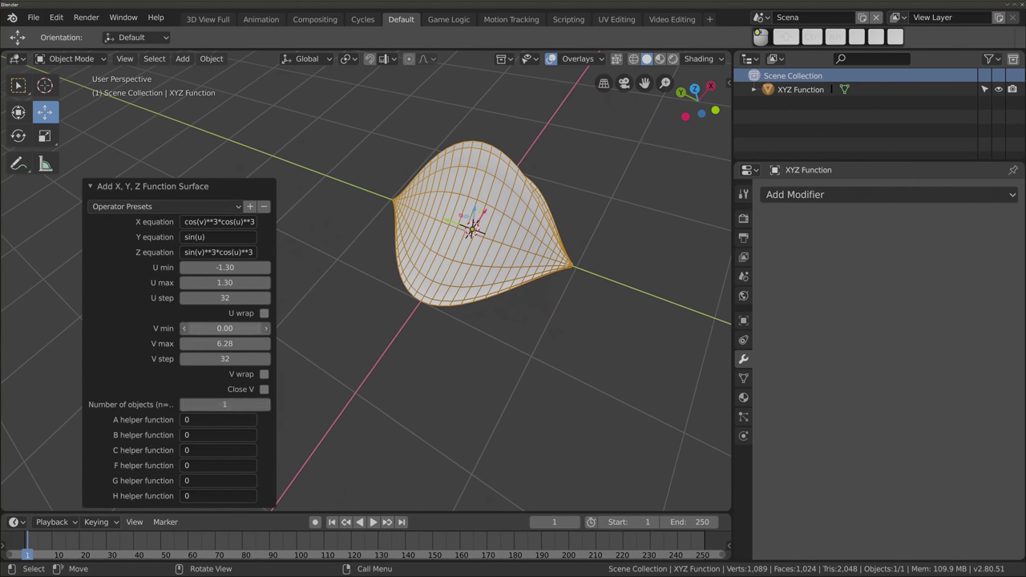
Set V min to 0.00 and adjust V max to reshape the surface
key("Return")
left_click_drag(224, 343, 290, 302)
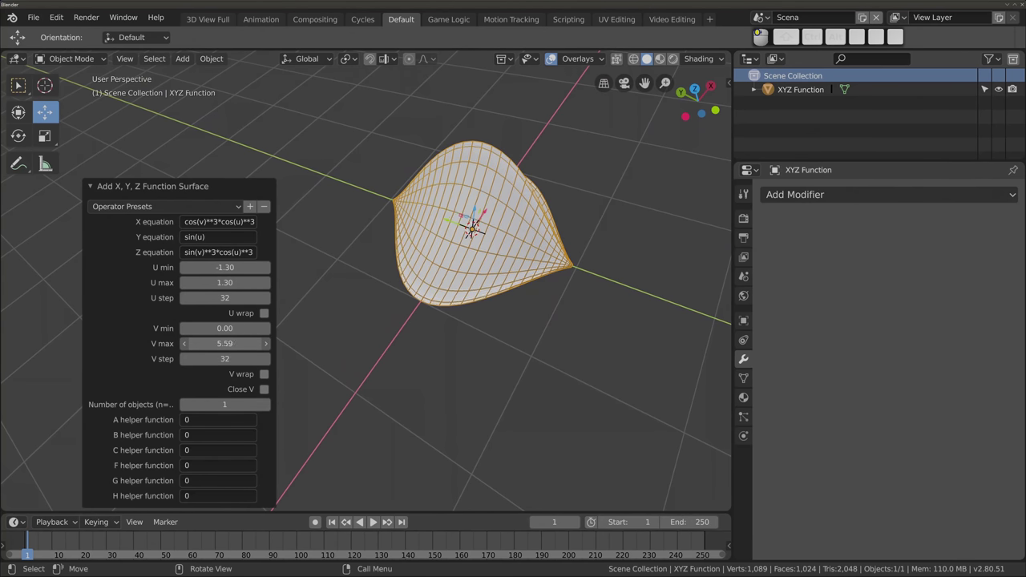
mouse_move(517, 242)
middle_mouse_down()
mouse_move(401, 346)
mouse_move(404, 131)
mouse_move(181, 210)
middle_mouse_up()
Apply the Sterosphere preset and orbit around the resulting sphere
left_click(234, 207)
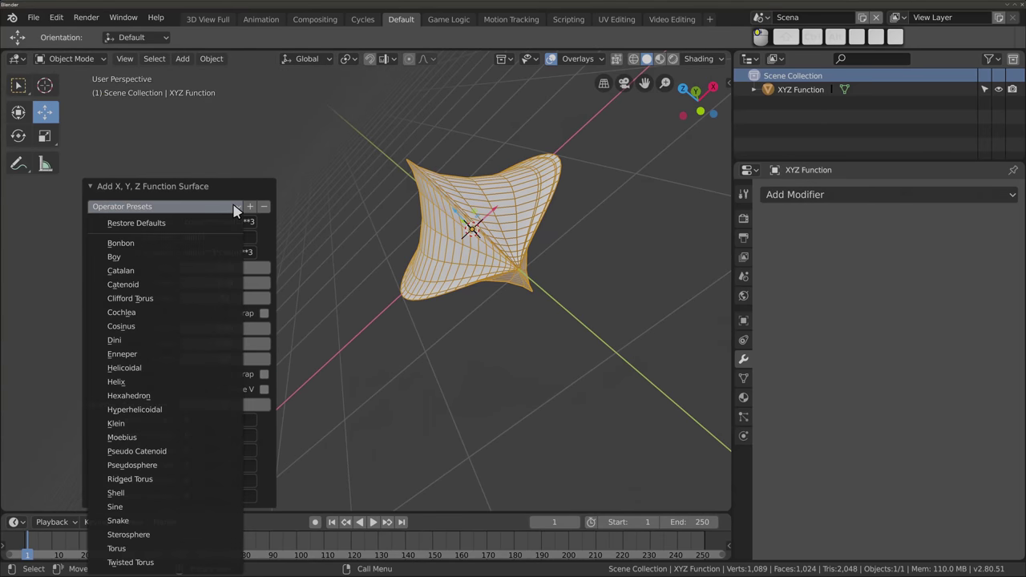
left_click(164, 535)
mouse_move(371, 373)
middle_mouse_down()
mouse_move(497, 451)
mouse_move(421, 360)
mouse_move(522, 368)
mouse_move(384, 281)
mouse_move(339, 414)
mouse_move(409, 140)
mouse_move(474, 339)
mouse_move(392, 366)
mouse_move(384, 403)
mouse_move(517, 355)
mouse_move(406, 348)
mouse_move(379, 291)
mouse_move(463, 348)
mouse_move(458, 295)
mouse_move(481, 279)
mouse_move(473, 256)
mouse_move(355, 200)
middle_mouse_up()
Delete the XYZ Function surface and switch to a panned front view
key("x")
left_click(412, 218)
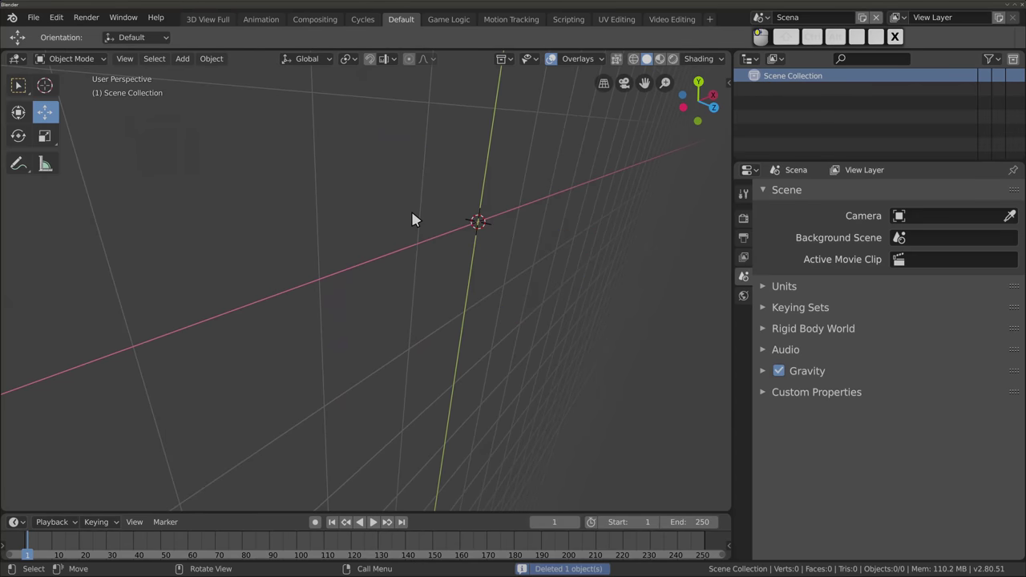
key("KP_1")
mouse_move(486, 240)
middle_mouse_down("shift")
mouse_move(355, 350)
mouse_move(378, 374)
mouse_move(419, 350)
mouse_move(360, 165)
mouse_move(299, 229)
middle_mouse_up("shift")
Add a Pipe Elbow from Mesh > Mechanical > Pipe Joints
key("shift+a")
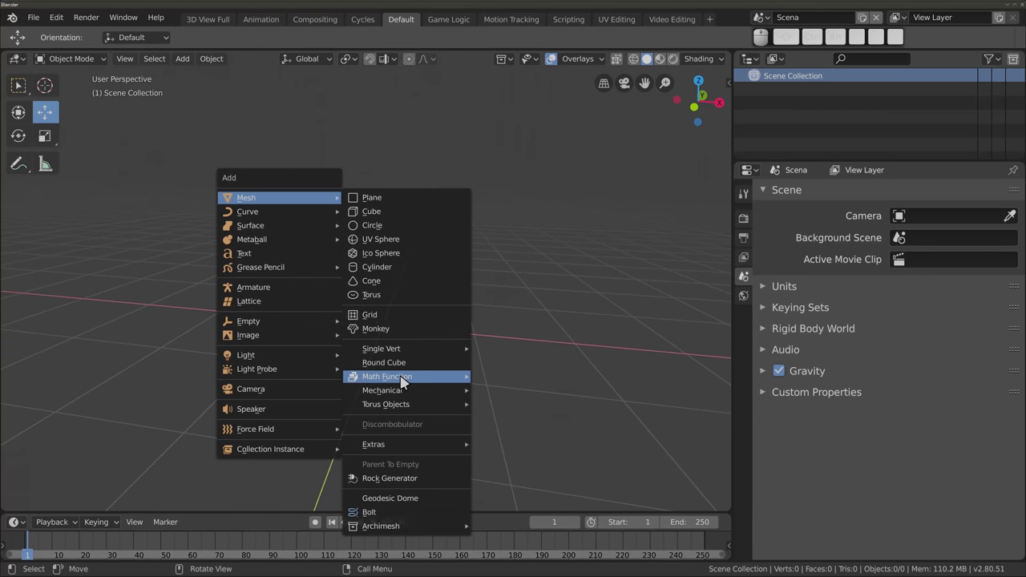
mouse_move(382, 390)
mouse_move(535, 390)
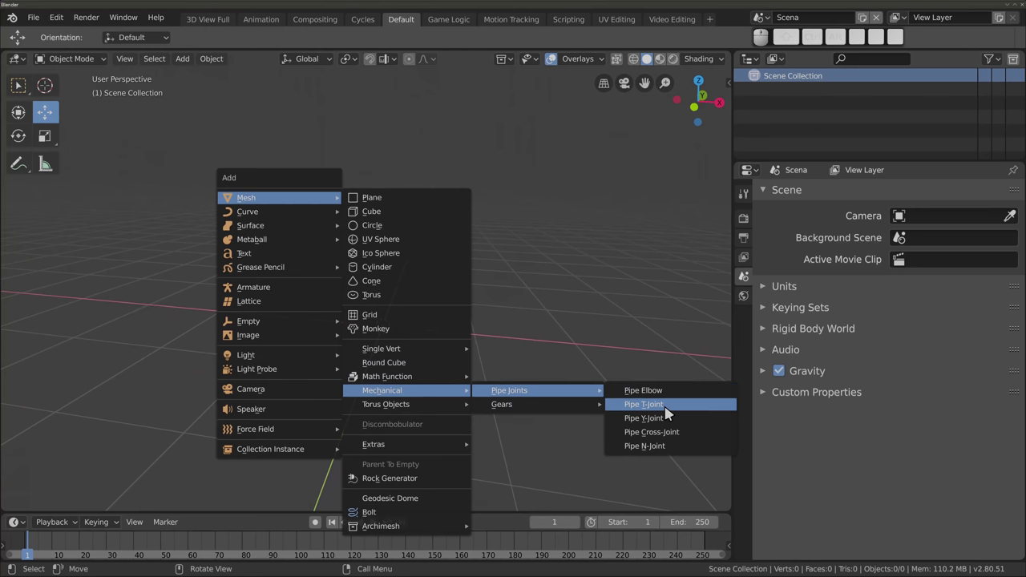
left_click(649, 390)
scroll(435, 296, "down", 4)
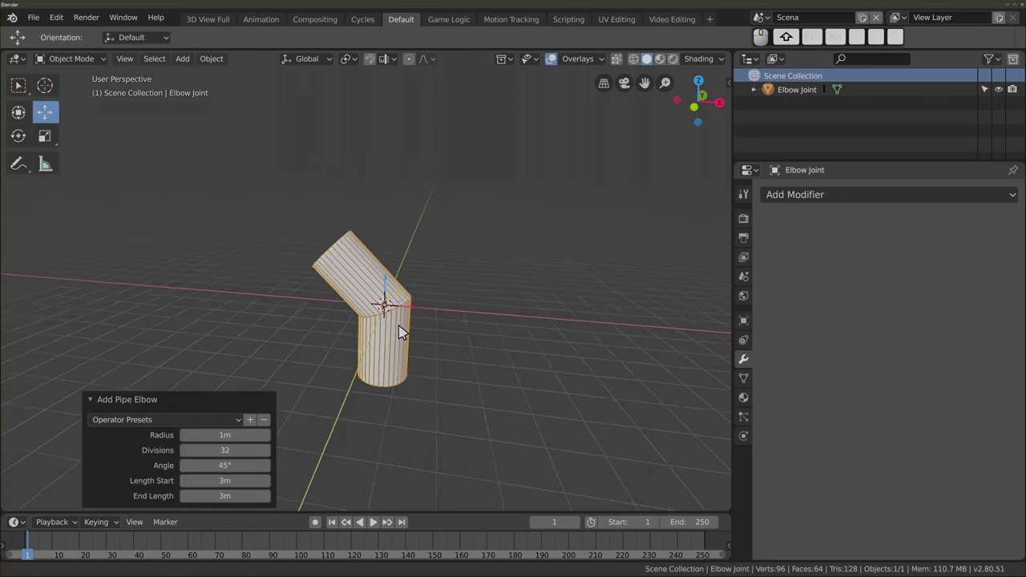
scroll(400, 281, "down", 2)
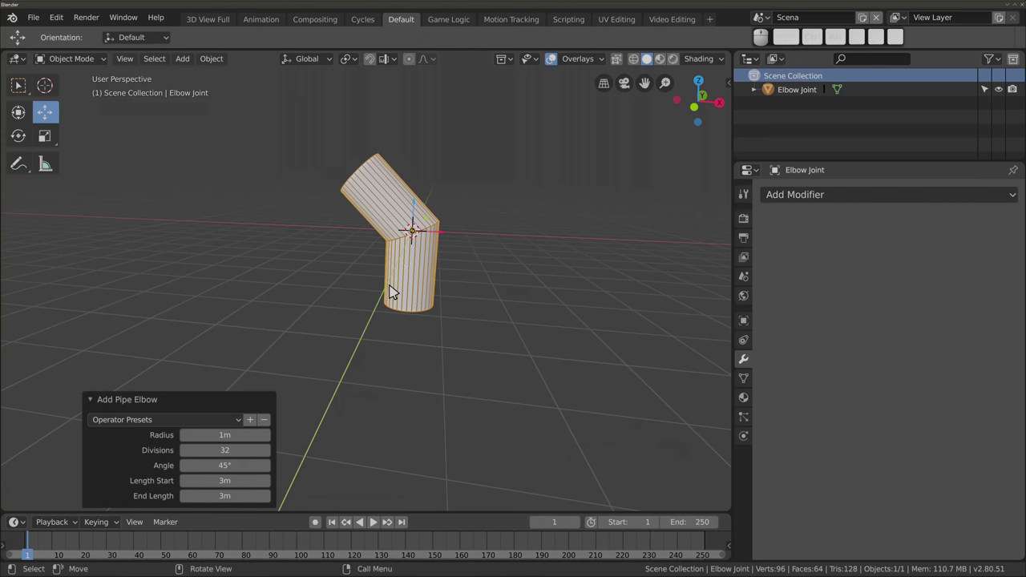
Set the elbow to 60° angle, 12 divisions, 0.97 m start and 1.9 m end lengths
mouse_move(224, 465)
left_mouse_down()
mouse_move(184, 465)
mouse_move(268, 465)
mouse_move(204, 465)
left_mouse_up()
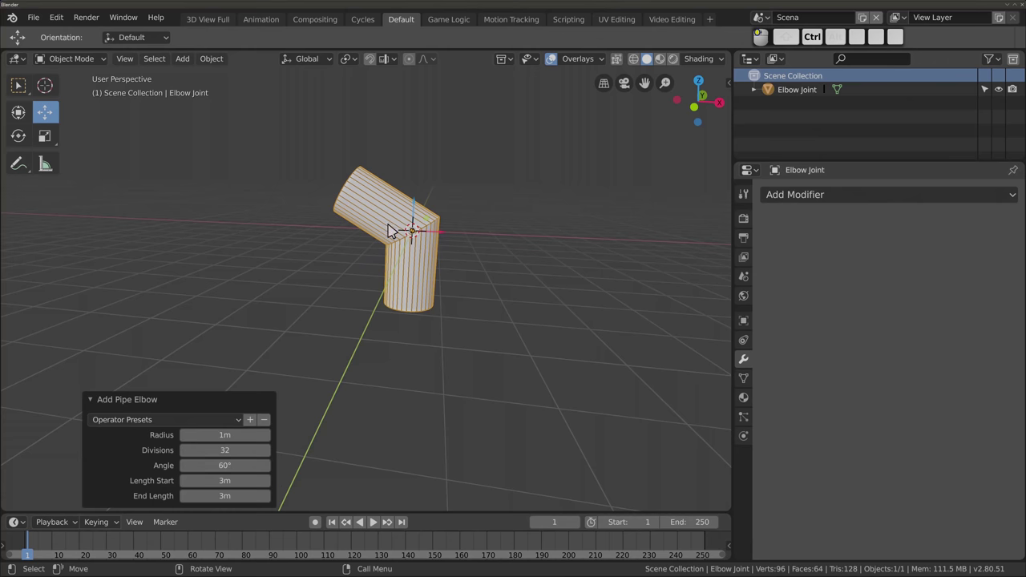
scroll(416, 255, "up", 5)
scroll(427, 253, "up", 1)
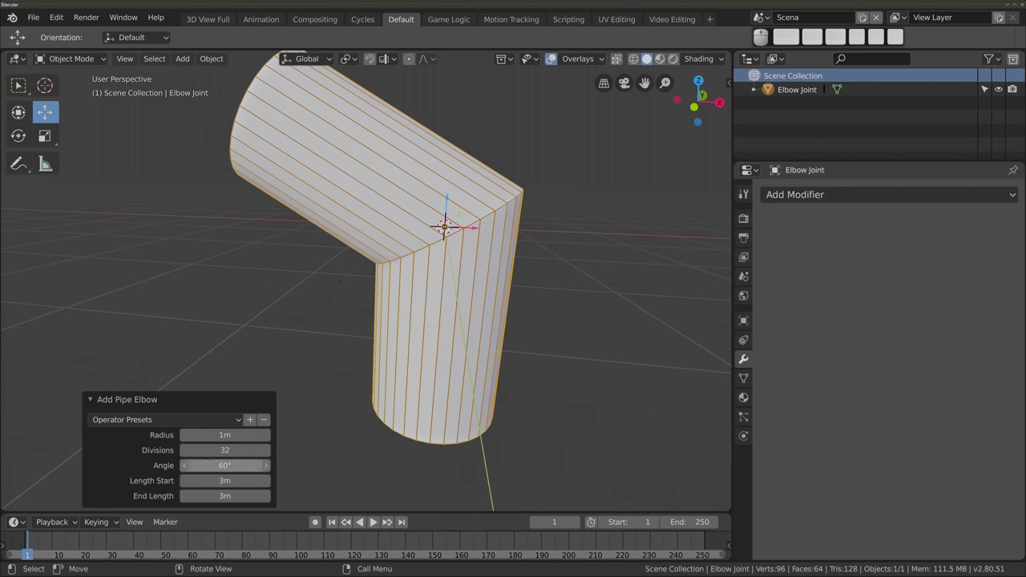
left_click_drag(225, 450, 195, 450)
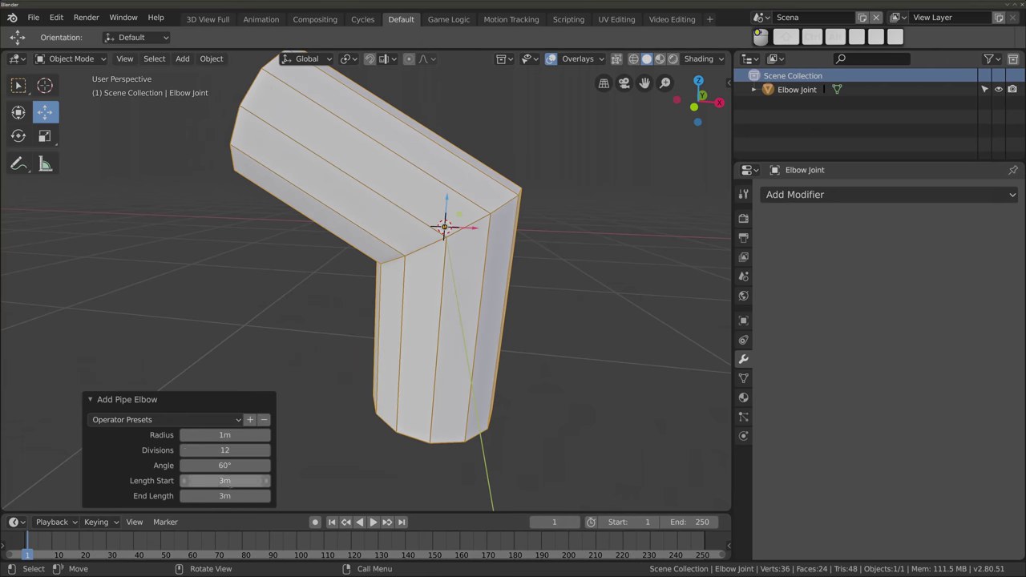
mouse_move(224, 495)
left_mouse_down()
mouse_move(205, 495)
mouse_move(229, 498)
mouse_move(207, 480)
left_mouse_up()
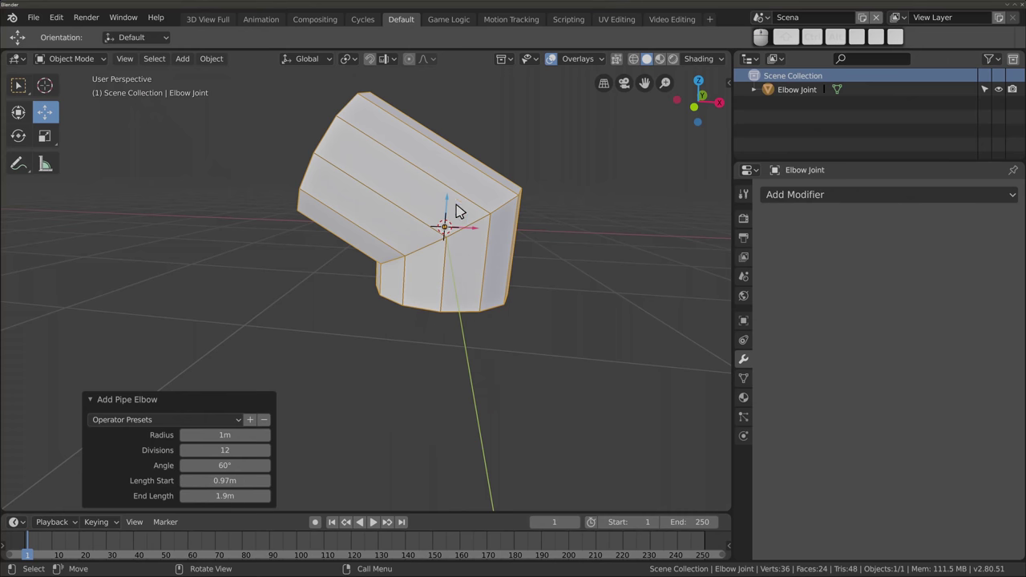
Replace the elbow with a Pipe T-Joint and shorten its start length
key("x")
left_click(440, 218)
key("shift+a")
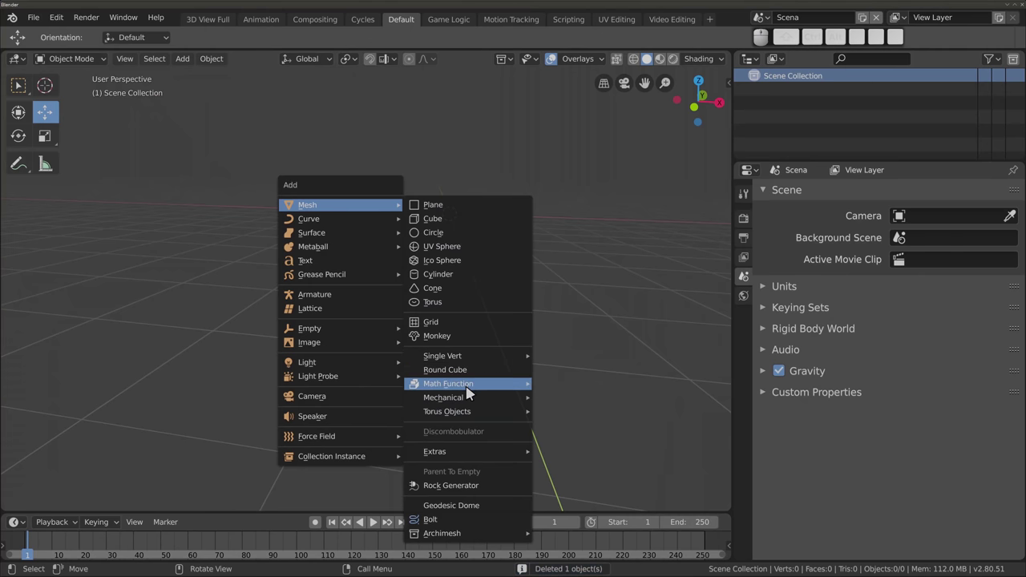
mouse_move(571, 397)
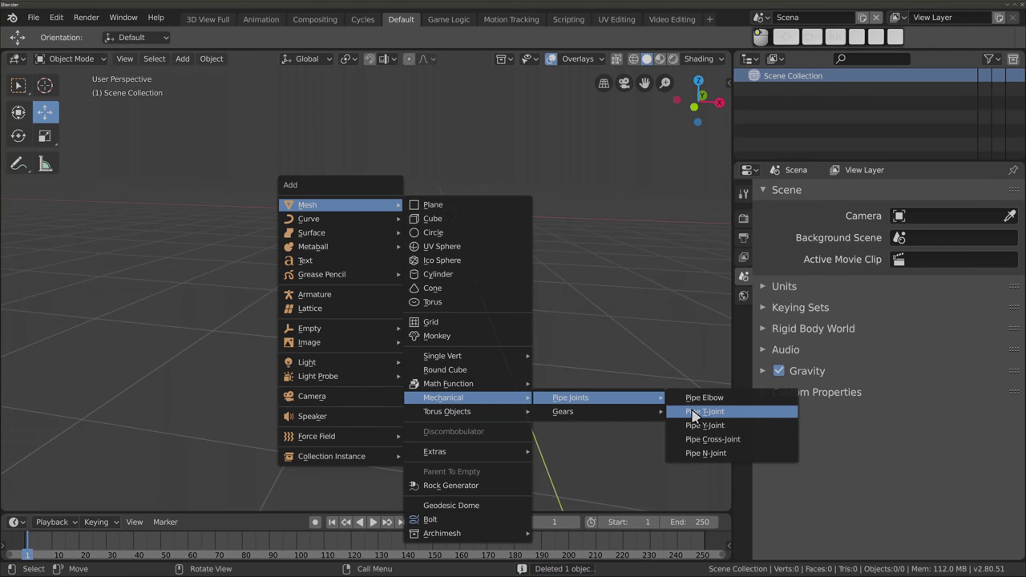
left_click(694, 414)
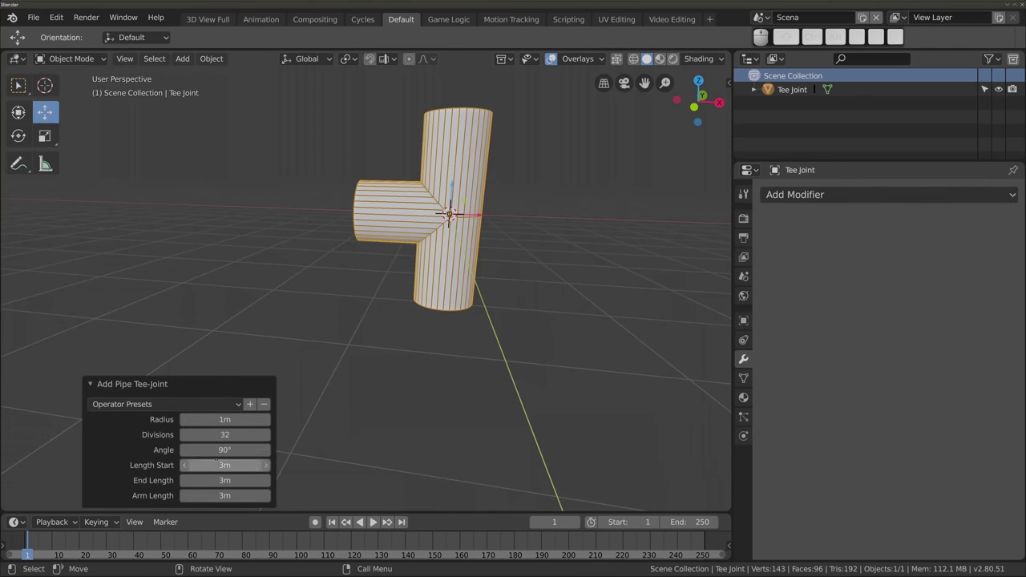
mouse_move(216, 465)
left_mouse_down()
mouse_move(193, 465)
mouse_move(200, 480)
mouse_move(201, 450)
mouse_move(266, 418)
left_mouse_up()
Delete the T-joint and add a Pipe N-Joint in its place
key("Delete")
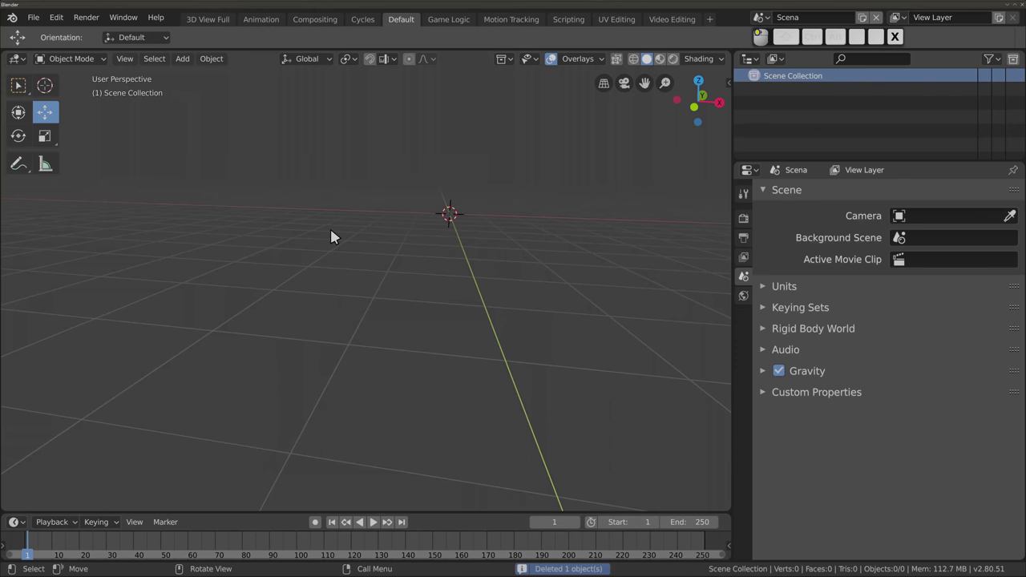
key("shift+a")
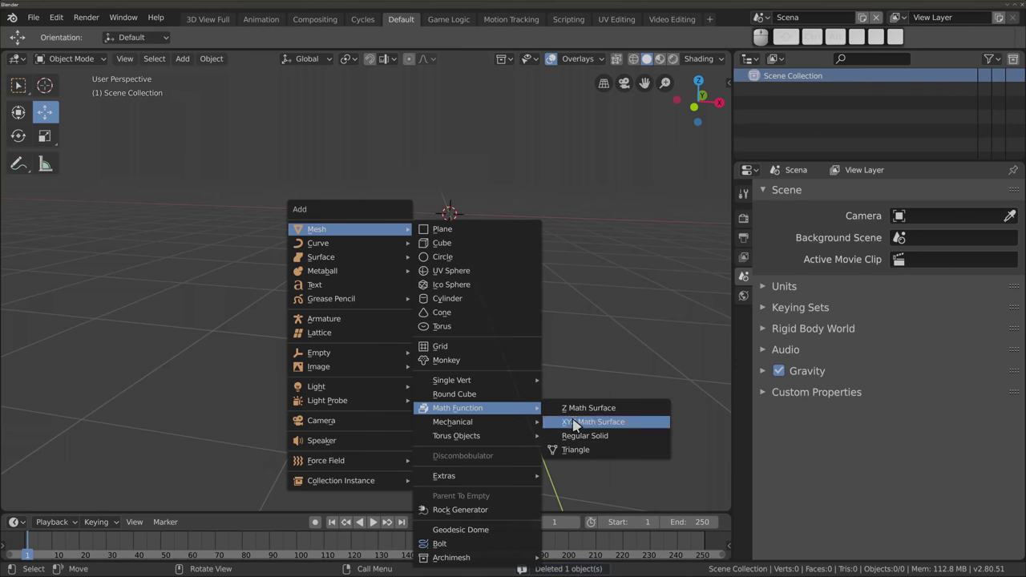
mouse_move(453, 422)
mouse_move(580, 422)
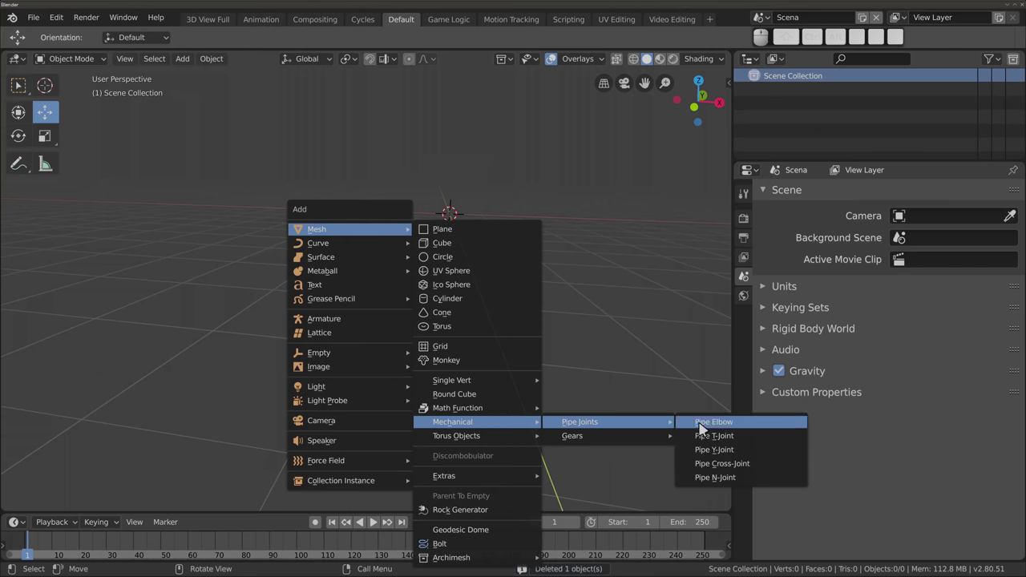
left_click(738, 478)
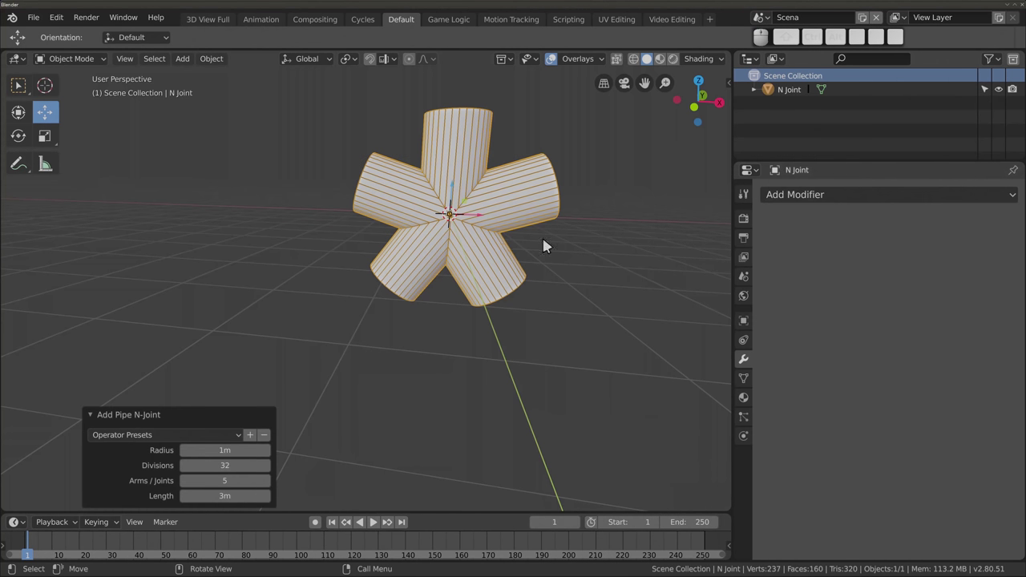
mouse_move(449, 228)
middle_mouse_down()
mouse_move(458, 190)
mouse_move(458, 200)
mouse_move(390, 211)
mouse_move(380, 176)
middle_mouse_up()
Raise the N-joint's arm count step by step up to 14
left_click(265, 481)
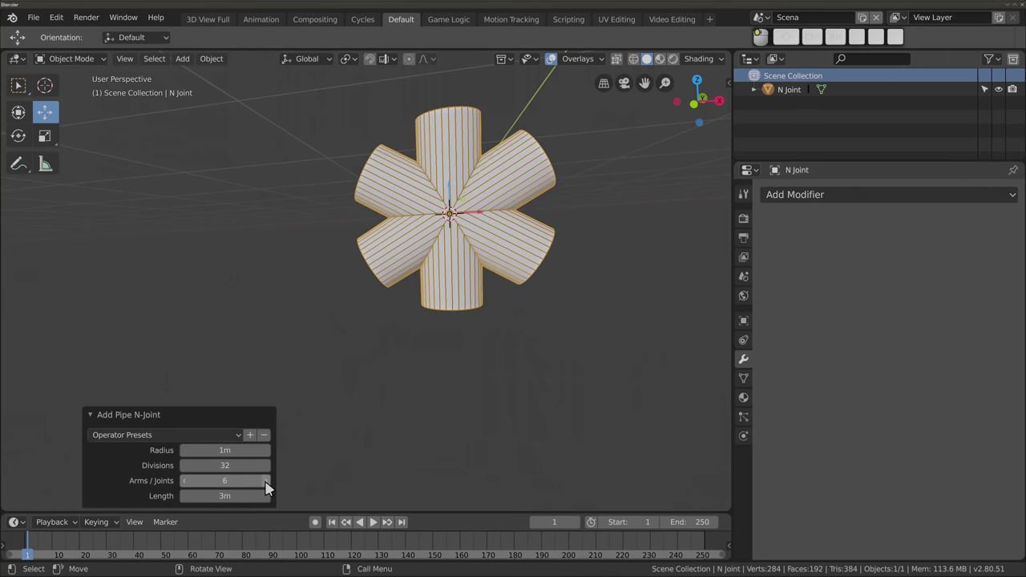
left_click(265, 481)
left_click(265, 481)
left_click(266, 481)
left_click(265, 481)
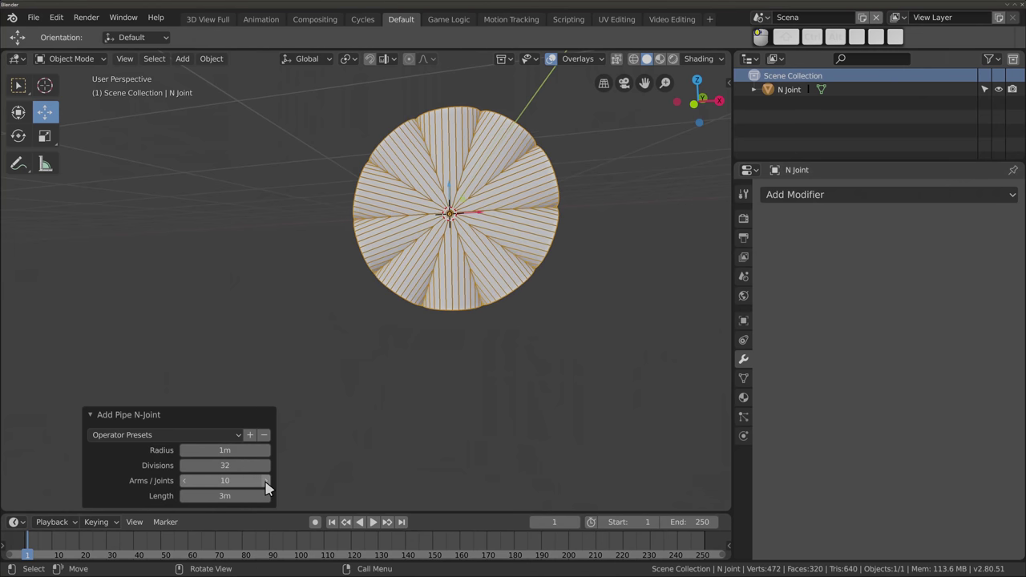
left_click(265, 481)
left_click(265, 481)
left_click(265, 481)
left_click(266, 481)
mouse_move(407, 337)
middle_mouse_down()
mouse_move(416, 225)
mouse_move(355, 240)
mouse_move(396, 358)
mouse_move(419, 271)
mouse_move(438, 276)
mouse_move(371, 284)
mouse_move(371, 390)
mouse_move(349, 258)
mouse_move(380, 172)
mouse_move(412, 236)
mouse_move(314, 394)
middle_mouse_up()
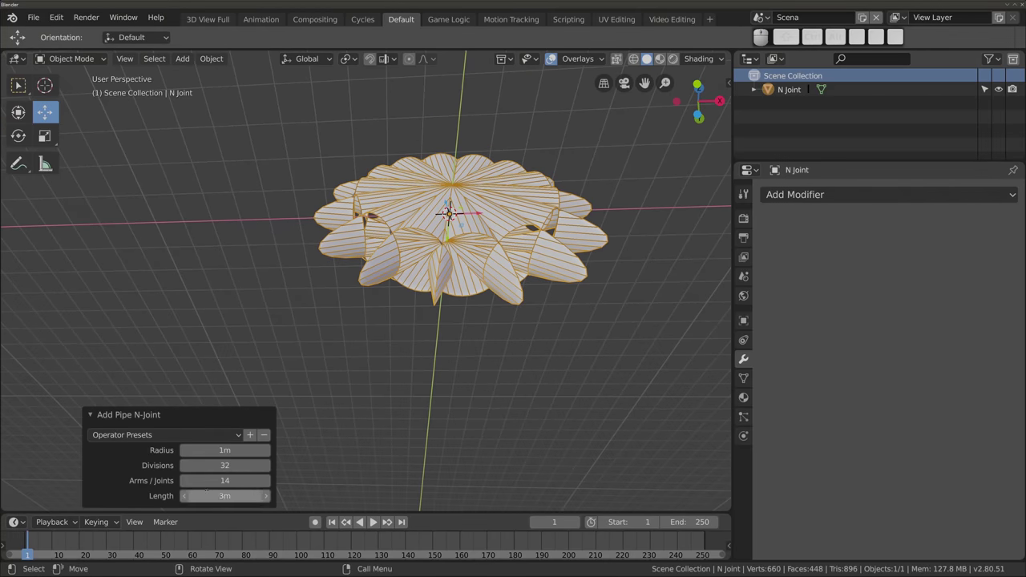
Try the joint with 2, 4 and 5 arms, then delete it
left_click_drag(225, 480, 186, 480)
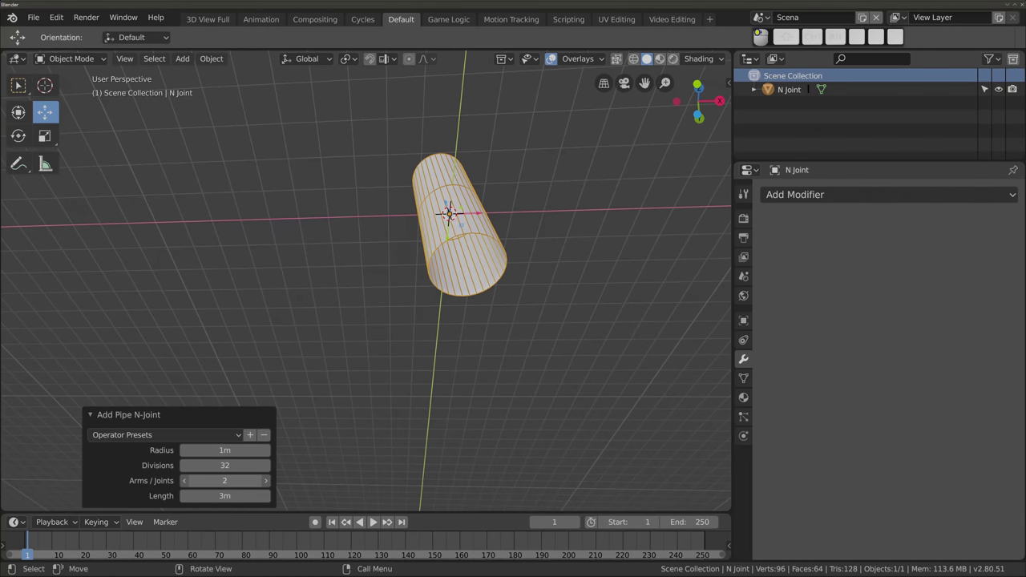
left_click(266, 481)
left_click(265, 481)
mouse_move(411, 168)
middle_mouse_down()
mouse_move(435, 187)
mouse_move(412, 133)
mouse_move(348, 224)
mouse_move(326, 377)
middle_mouse_up()
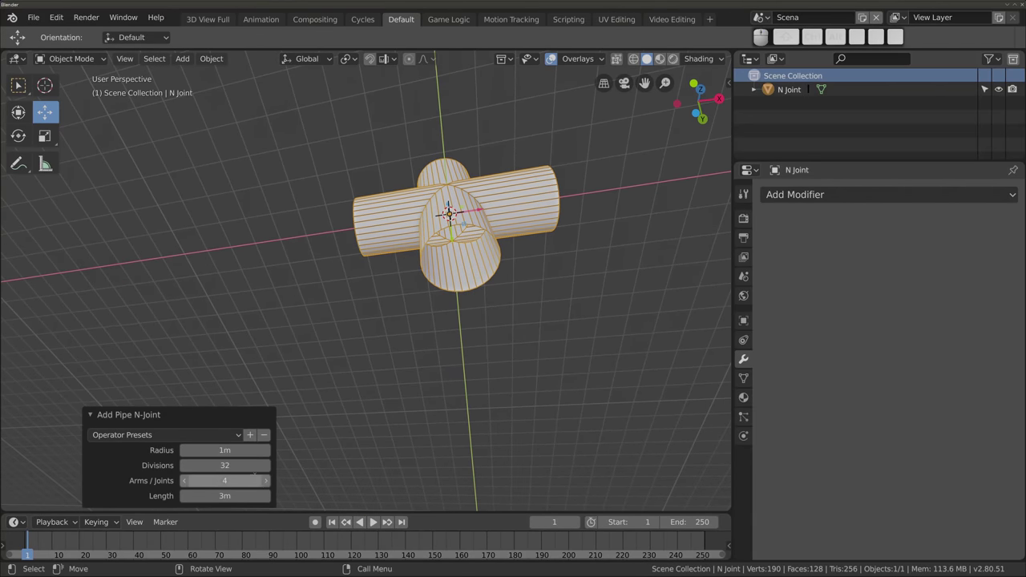
left_click(266, 481)
mouse_move(379, 344)
middle_mouse_down()
mouse_move(375, 465)
mouse_move(382, 341)
middle_mouse_up()
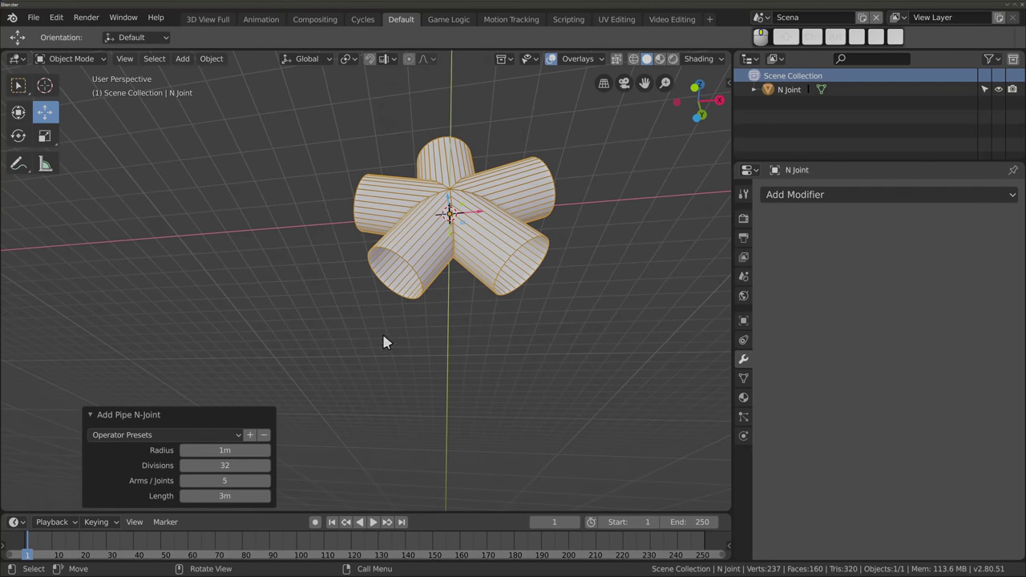
key("x")
left_click(414, 243)
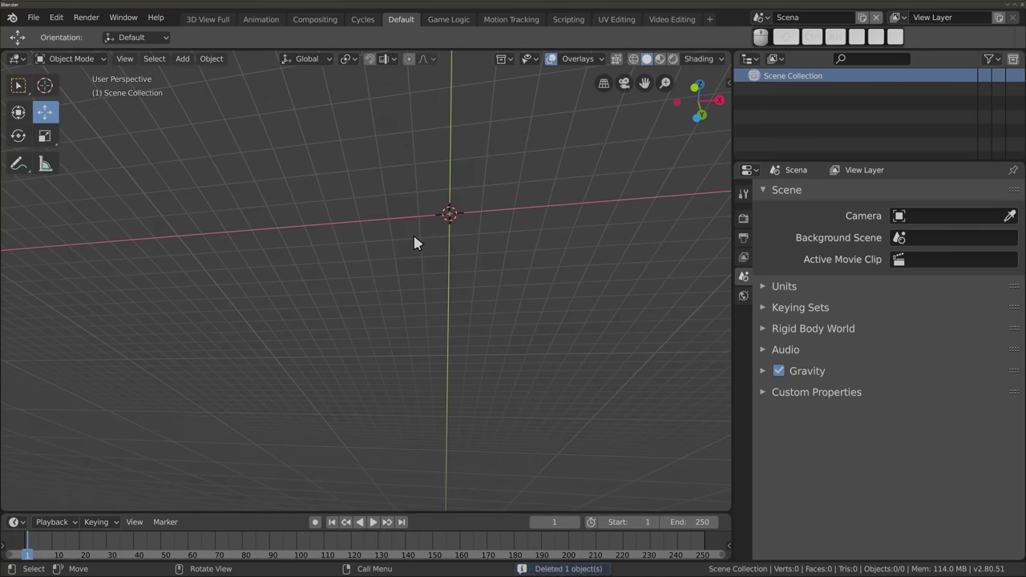
From the front view, add a size 1.00 Regular Solid tetrahedron and orbit around it
key("KP_1")
key("shift+a")
mouse_move(541, 413)
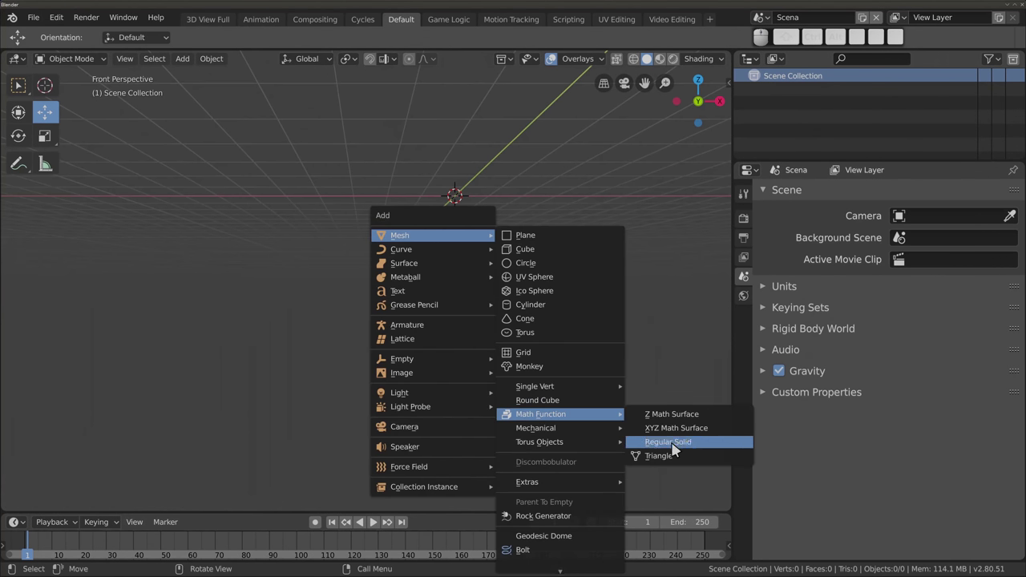
left_click(711, 449)
mouse_move(474, 267)
middle_mouse_down()
mouse_move(389, 324)
mouse_move(412, 229)
mouse_move(387, 215)
mouse_move(401, 207)
mouse_move(472, 361)
middle_mouse_up()
mouse_move(465, 239)
middle_mouse_down("shift")
mouse_move(419, 282)
mouse_move(429, 267)
middle_mouse_up("shift")
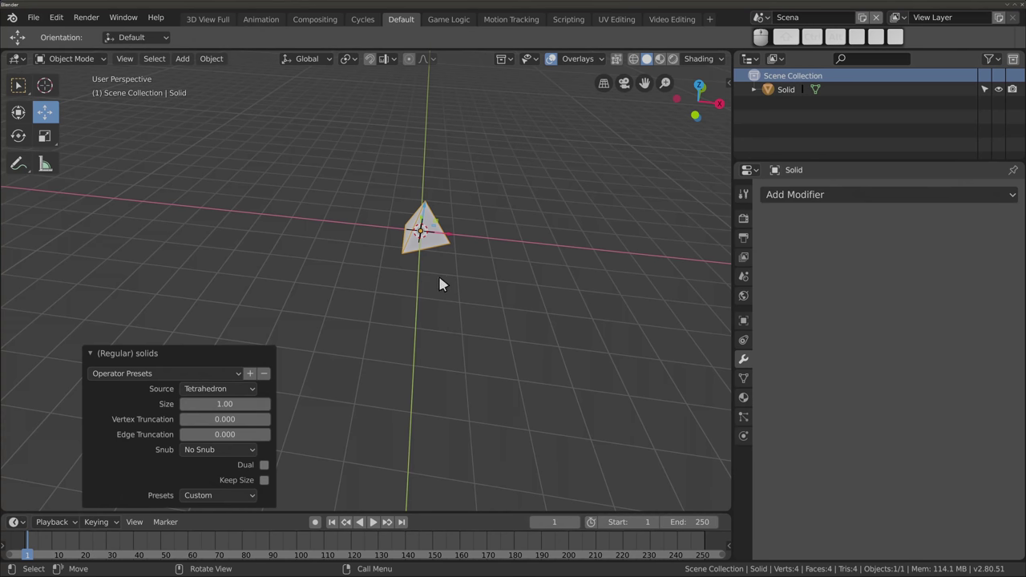
scroll(416, 240, "up", 4)
mouse_move(425, 267)
middle_mouse_down()
mouse_move(396, 143)
mouse_move(389, 215)
mouse_move(238, 280)
mouse_move(118, 383)
middle_mouse_up()
mouse_move(486, 447)
middle_mouse_down()
mouse_move(486, 172)
mouse_move(380, 286)
mouse_move(458, 232)
mouse_move(405, 251)
mouse_move(385, 361)
mouse_move(407, 428)
mouse_move(420, 300)
mouse_move(369, 309)
mouse_move(402, 317)
mouse_move(408, 404)
mouse_move(385, 290)
middle_mouse_up()
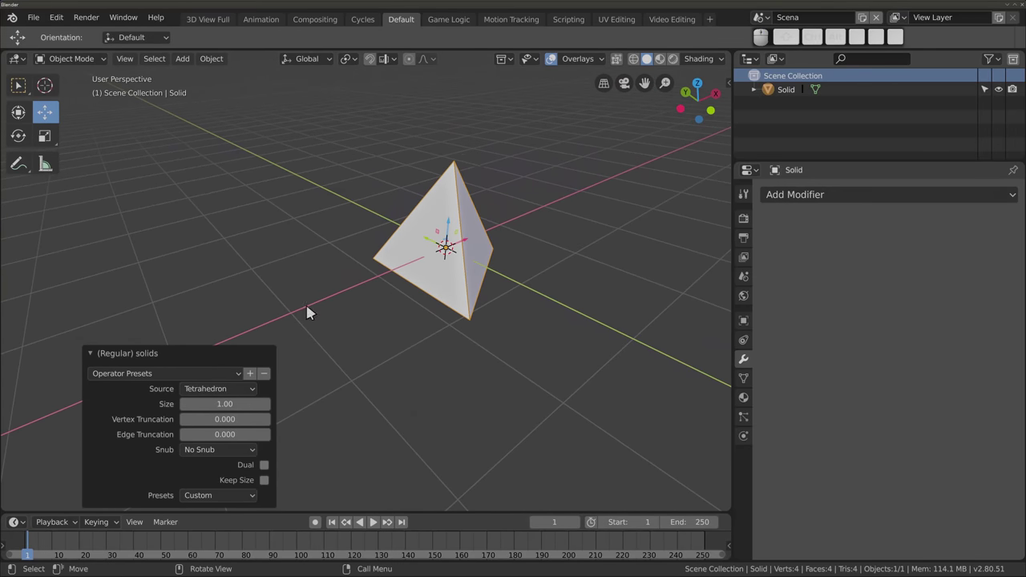
Set the solid's Source to Hexahedron to make a cube
left_click(250, 391)
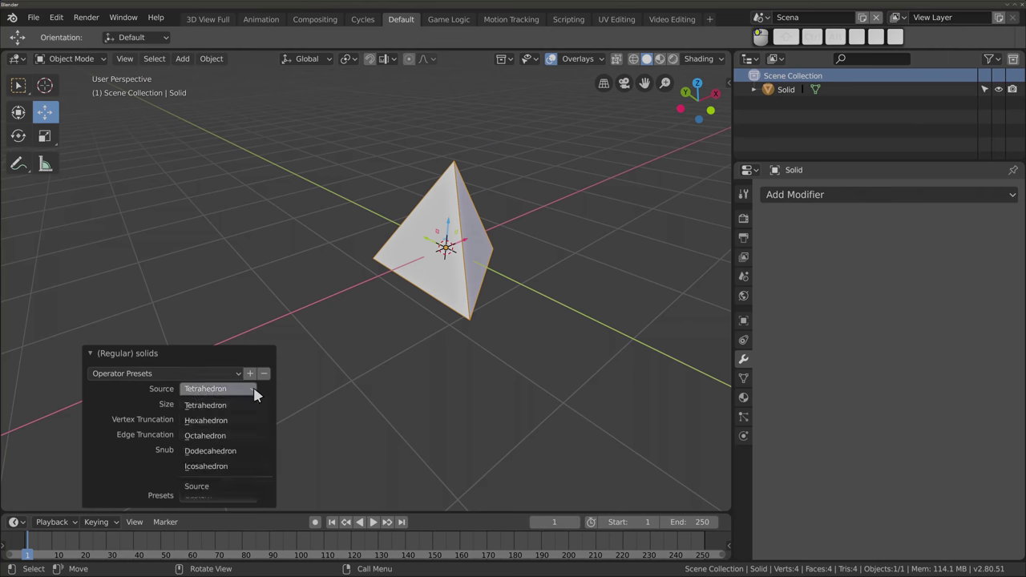
left_click(230, 422)
mouse_move(407, 346)
middle_mouse_down()
mouse_move(417, 356)
mouse_move(398, 305)
mouse_move(366, 293)
mouse_move(380, 240)
mouse_move(394, 280)
mouse_move(301, 151)
middle_mouse_up()
mouse_move(272, 358)
middle_mouse_down()
mouse_move(310, 315)
mouse_move(317, 331)
middle_mouse_up()
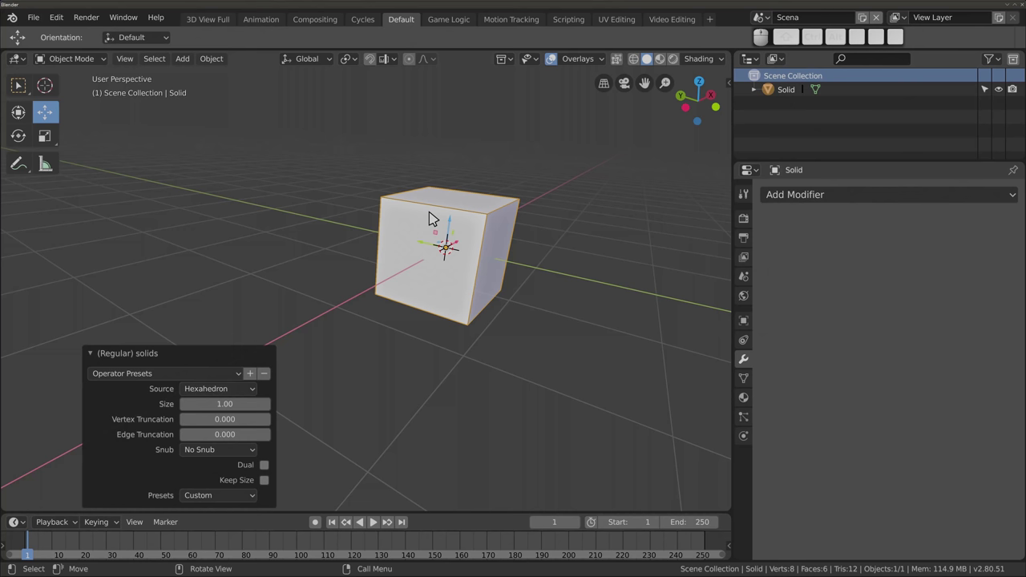
middle_click_drag(377, 218, 378, 207)
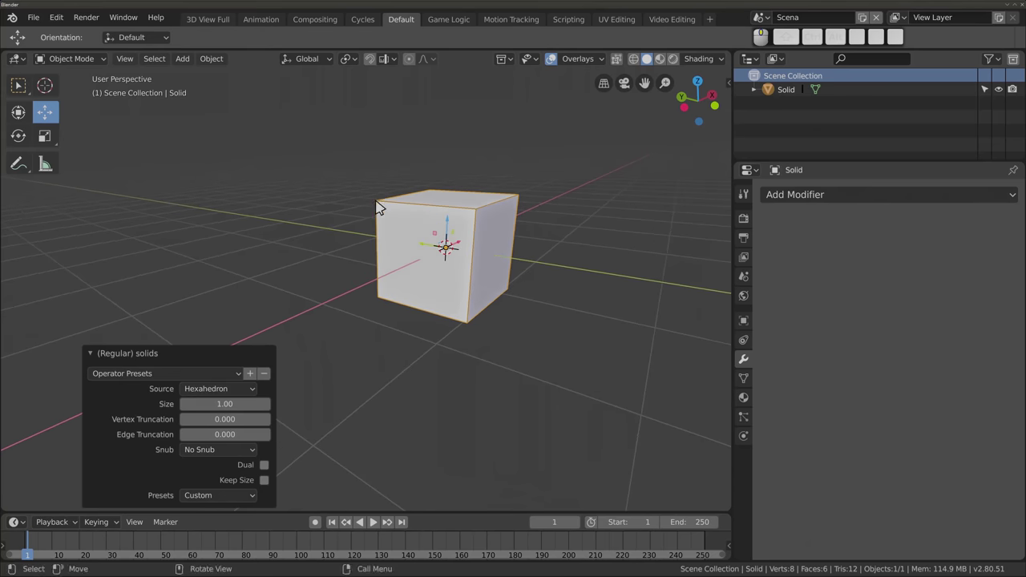
Change the solid's Source to Dodecahedron and inspect it
left_click(253, 391)
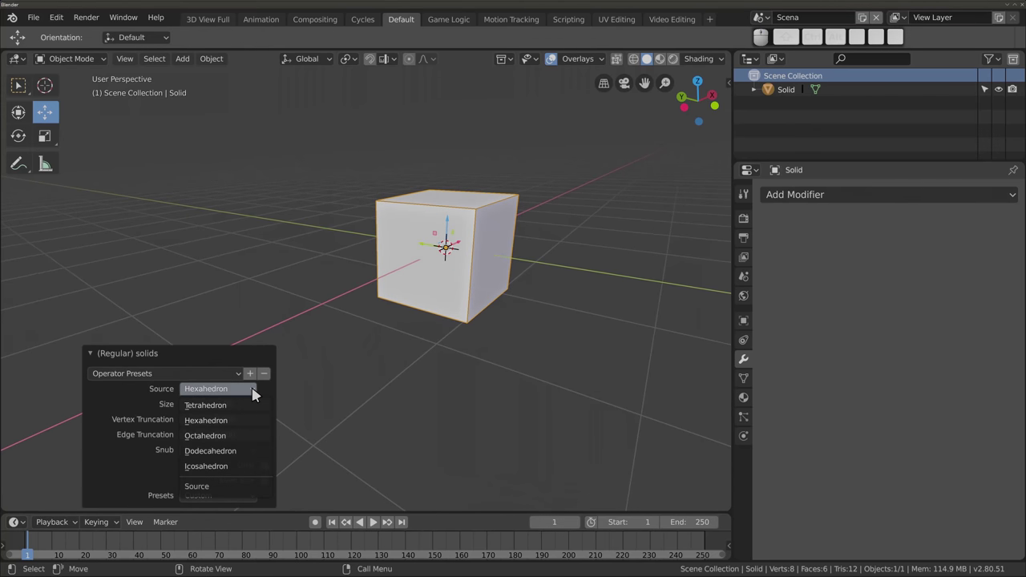
left_click(238, 453)
mouse_move(500, 337)
middle_mouse_down()
mouse_move(387, 375)
mouse_move(472, 350)
mouse_move(379, 284)
mouse_move(532, 212)
middle_mouse_up()
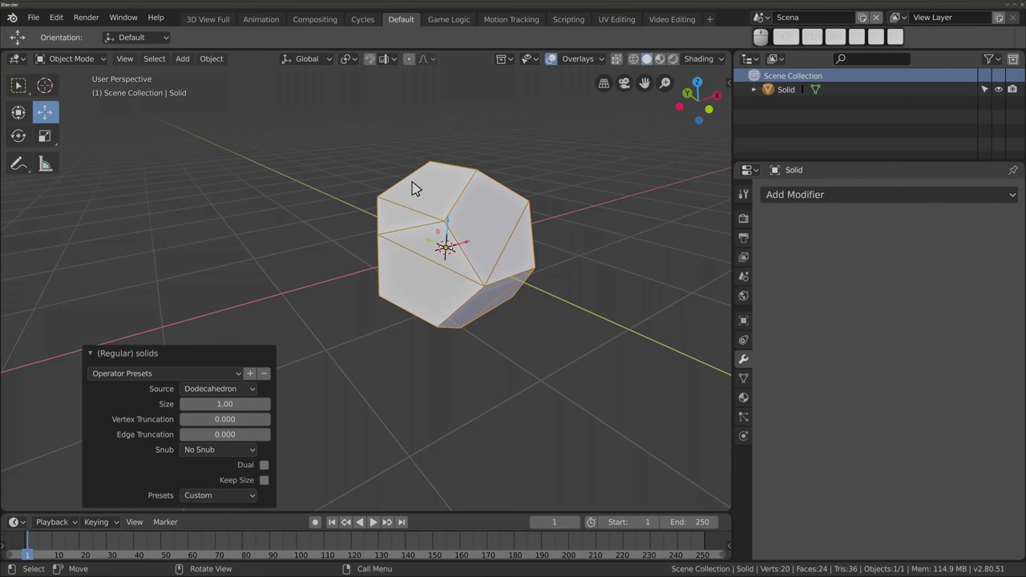
mouse_move(398, 291)
middle_mouse_down()
mouse_move(347, 312)
mouse_move(430, 441)
mouse_move(366, 343)
mouse_move(403, 284)
mouse_move(405, 197)
mouse_move(403, 305)
mouse_move(323, 323)
mouse_move(360, 360)
mouse_move(528, 287)
mouse_move(374, 311)
mouse_move(334, 368)
mouse_move(337, 350)
mouse_move(430, 374)
mouse_move(465, 377)
mouse_move(475, 365)
mouse_move(408, 218)
mouse_move(417, 198)
middle_mouse_up()
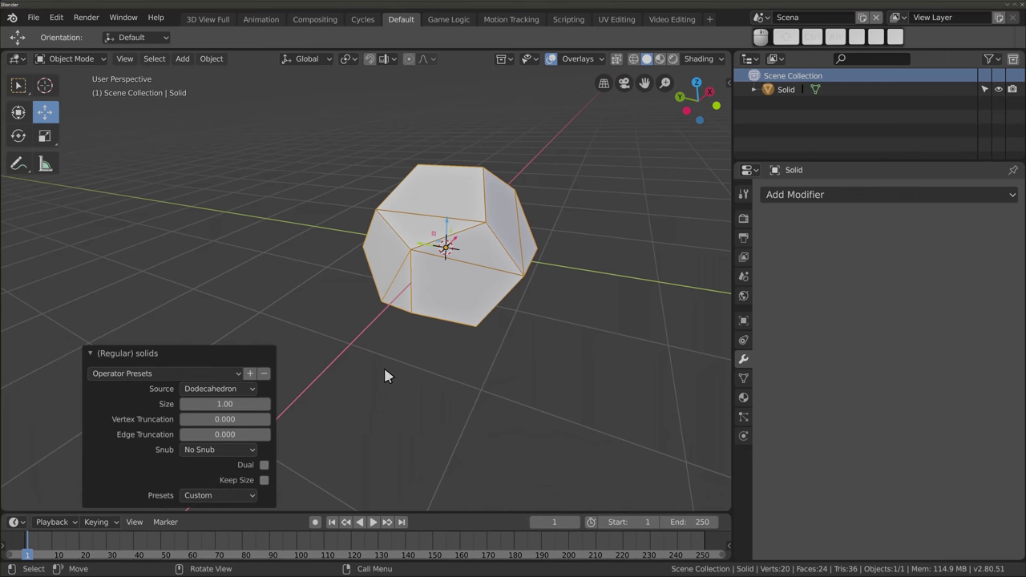
Switch the solid's Source to Octahedron and view it from above
left_click(247, 389)
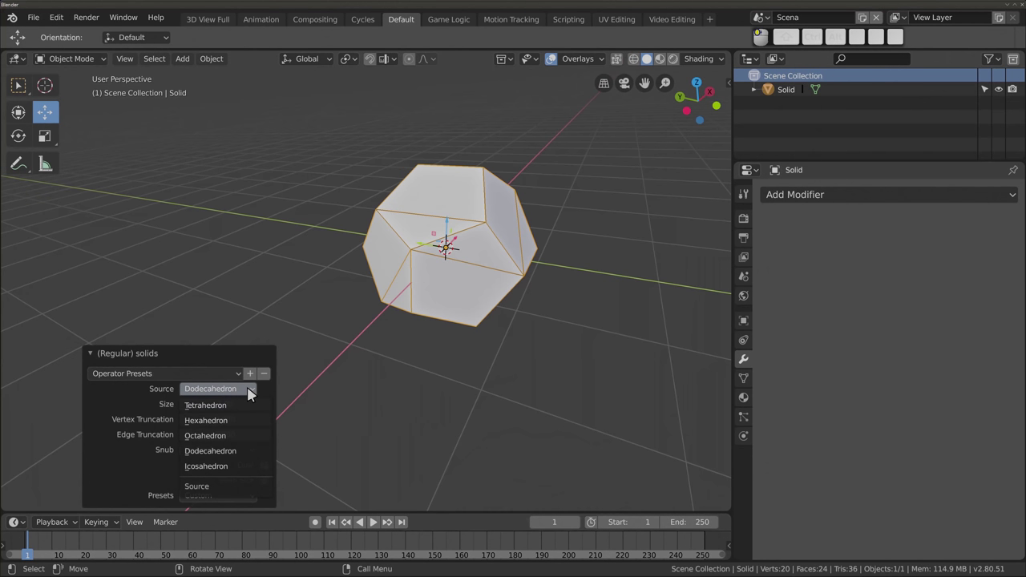
left_click(238, 438)
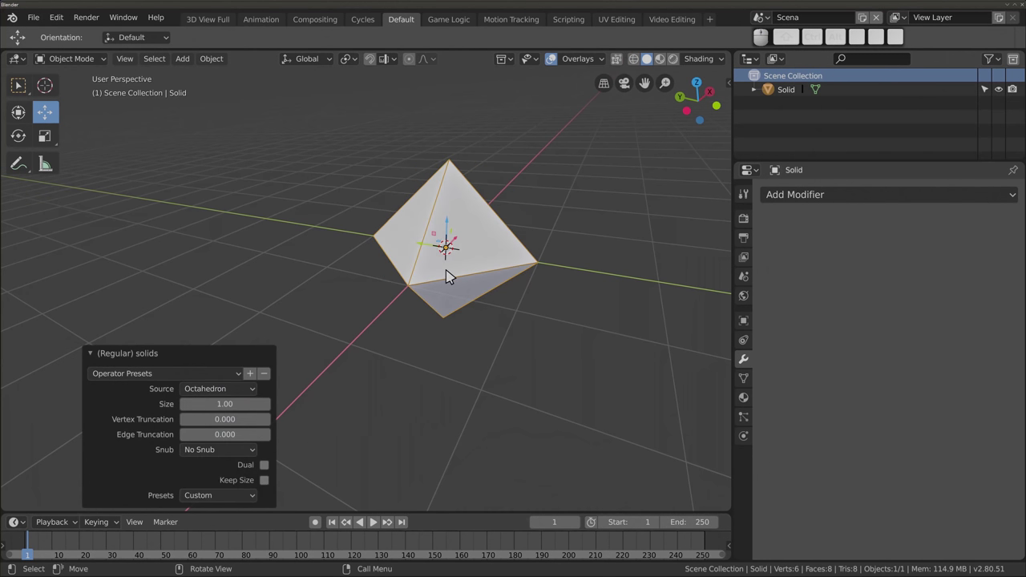
mouse_move(412, 315)
middle_mouse_down()
mouse_move(317, 47)
mouse_move(276, 92)
mouse_move(248, 370)
mouse_move(396, 484)
mouse_move(401, 376)
mouse_move(385, 381)
mouse_move(390, 303)
mouse_move(429, 190)
middle_mouse_up()
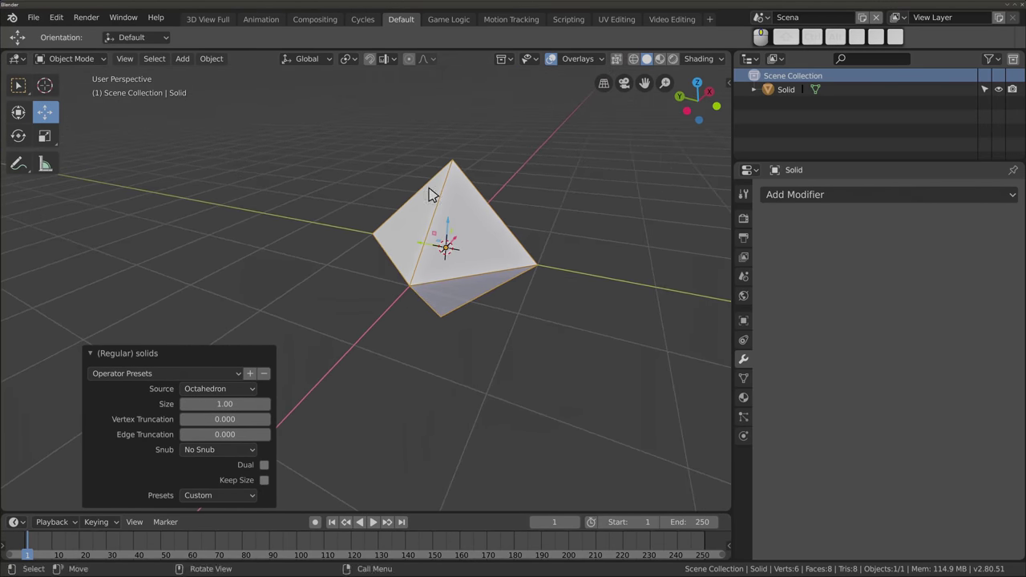
Change the Source to Icosahedron, giving 12 vertices and 20 faces
left_click(240, 388)
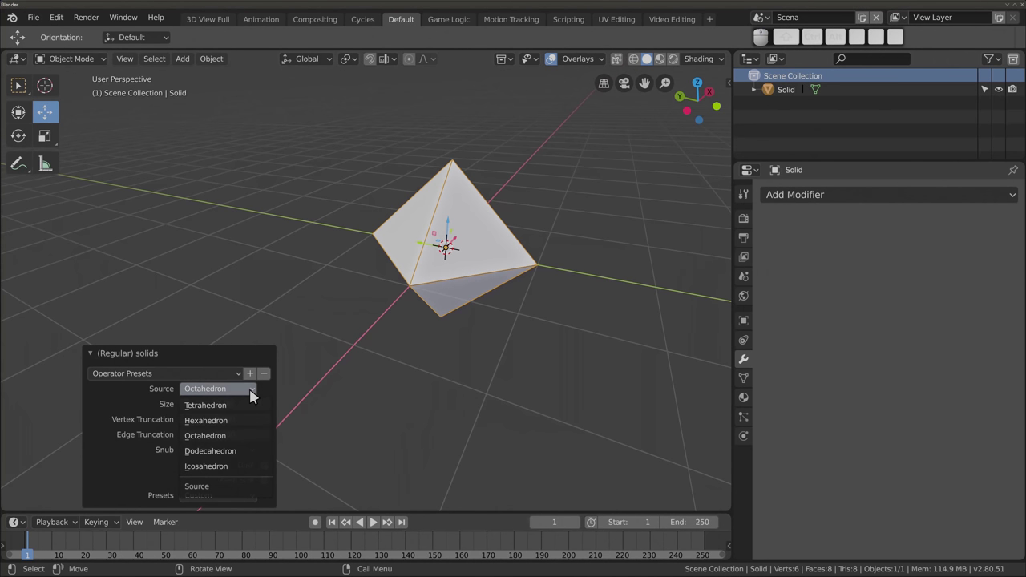
left_click(241, 466)
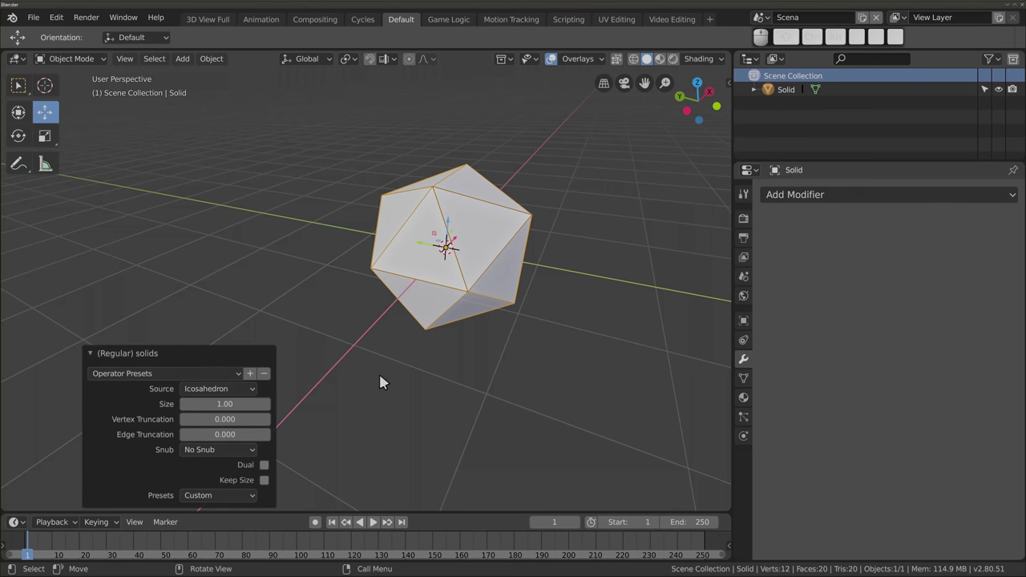
left_click(253, 384)
middle_click_drag(423, 282, 382, 275)
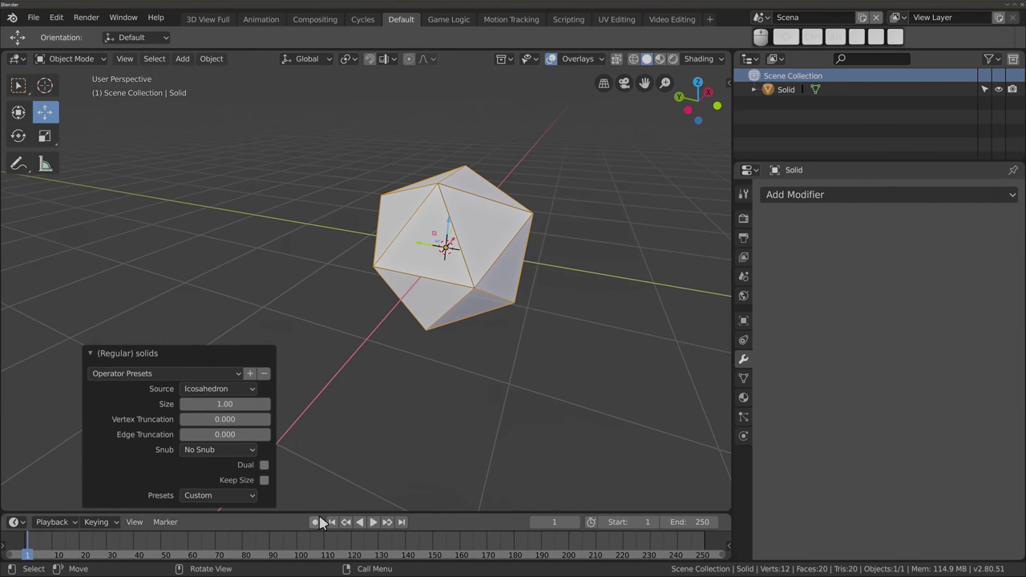
left_click(242, 494)
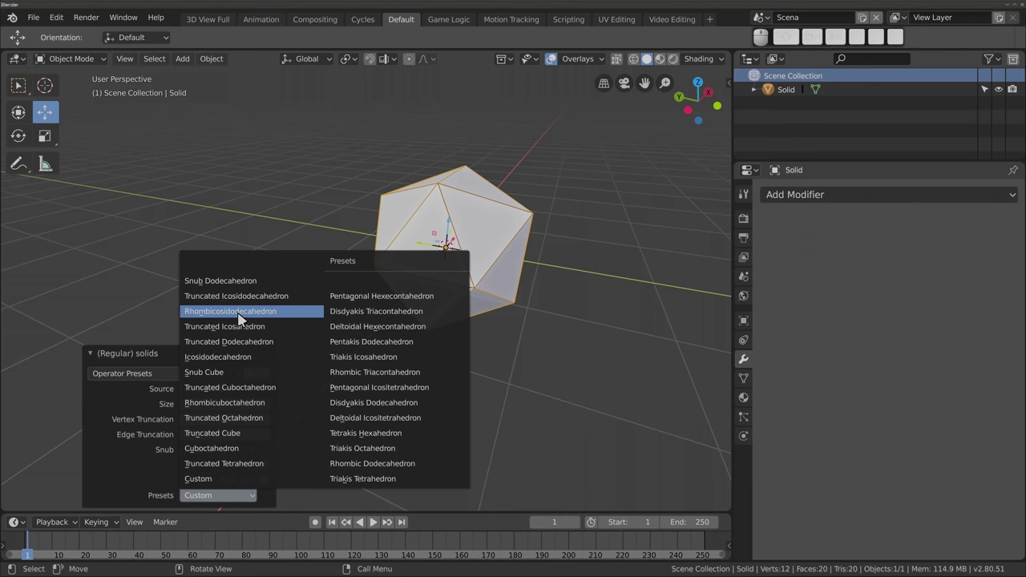
Apply the Rhombicosidodecahedron preset and orbit to inspect it
left_click(269, 316)
mouse_move(388, 352)
middle_mouse_down()
mouse_move(369, 340)
mouse_move(398, 382)
mouse_move(364, 379)
mouse_move(353, 447)
mouse_move(346, 351)
mouse_move(371, 304)
middle_mouse_up()
mouse_move(277, 223)
middle_mouse_down()
mouse_move(275, 270)
mouse_move(481, 284)
mouse_move(445, 240)
mouse_move(417, 268)
middle_mouse_up()
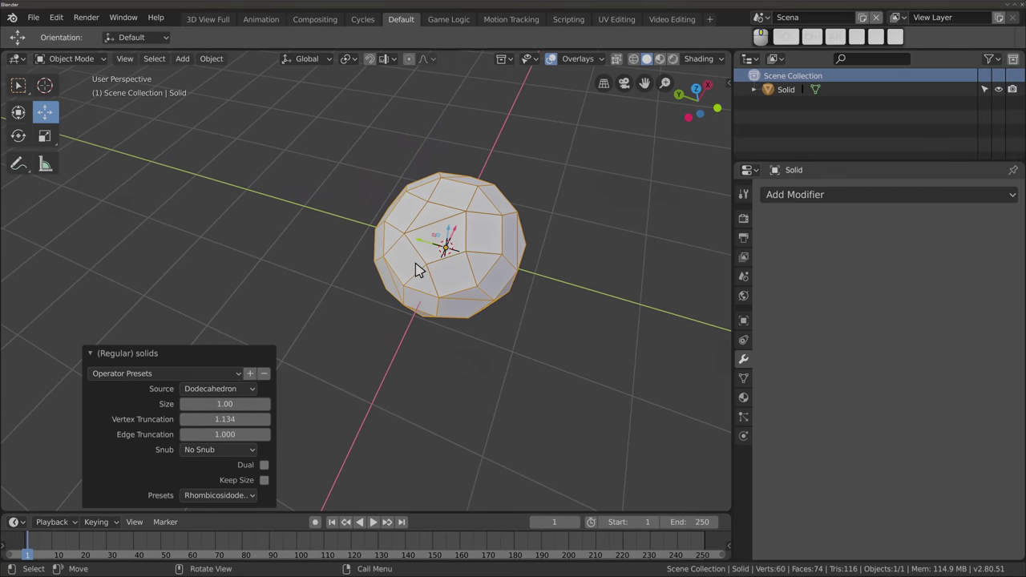
Apply the Disdyakis Dodecahedron preset, giving 26 vertices and 48 faces
left_click(255, 496)
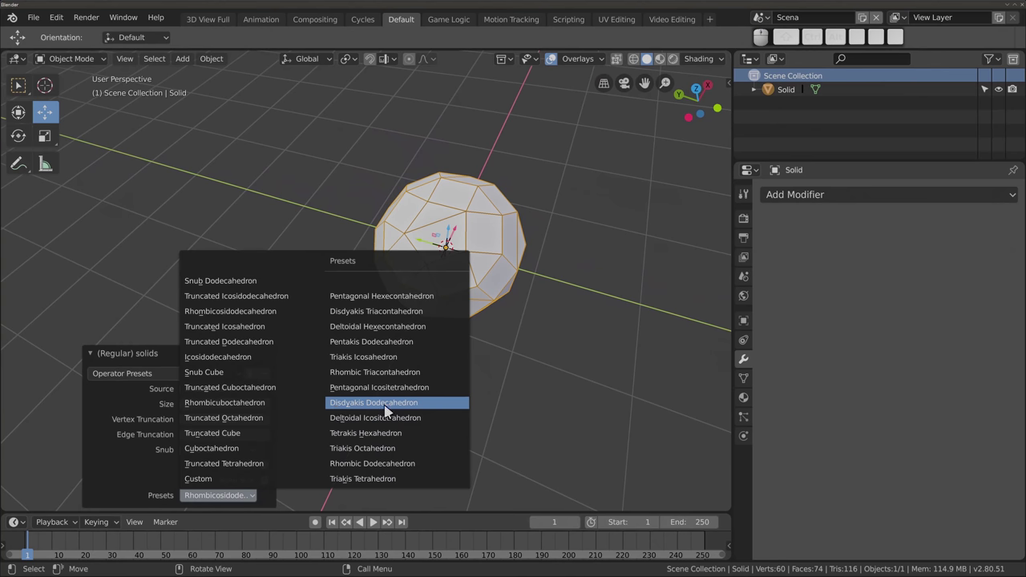
left_click(409, 407)
mouse_move(409, 264)
middle_mouse_down()
mouse_move(479, 80)
mouse_move(341, 297)
mouse_move(303, 291)
mouse_move(363, 388)
mouse_move(387, 390)
mouse_move(446, 248)
mouse_move(412, 294)
mouse_move(425, 249)
middle_mouse_up()
scroll(425, 249, "up", 3)
Delete the solid and add an Isosceles Triangle mesh at scale 1.00
key("x")
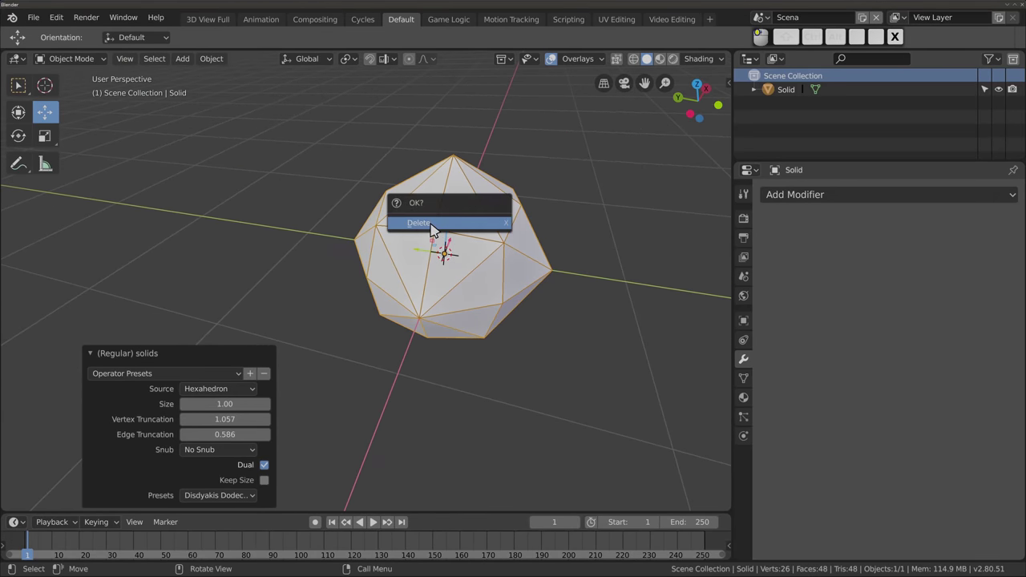
left_click(433, 223)
key("shift+a")
mouse_move(362, 148)
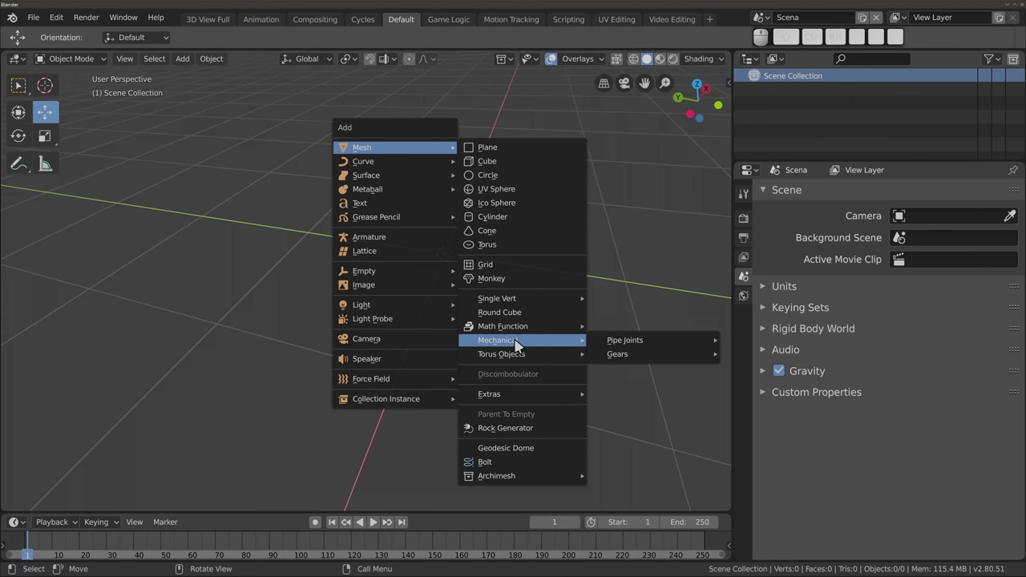
mouse_move(503, 326)
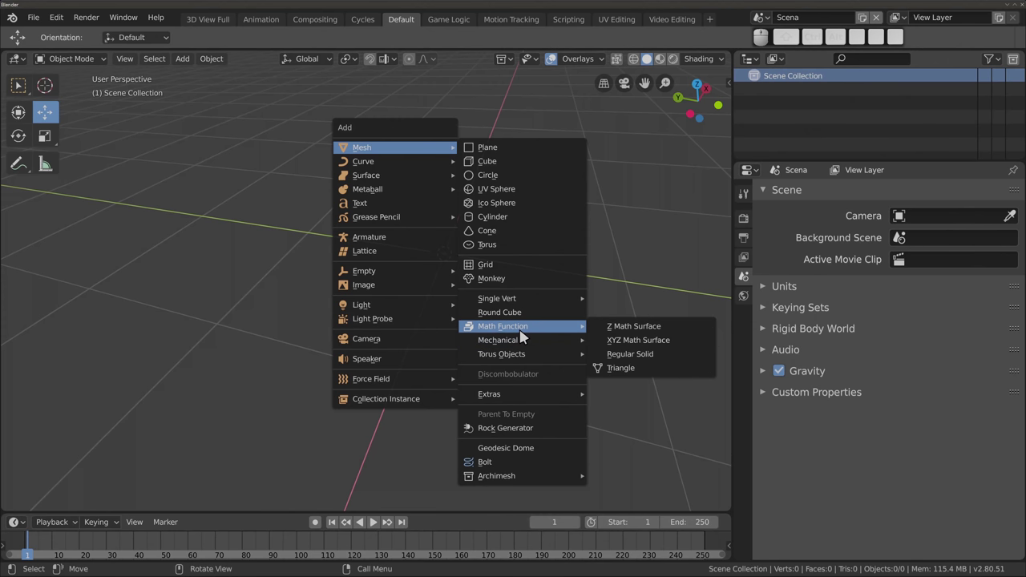
left_click(641, 371)
middle_click_drag(387, 274, 295, 263)
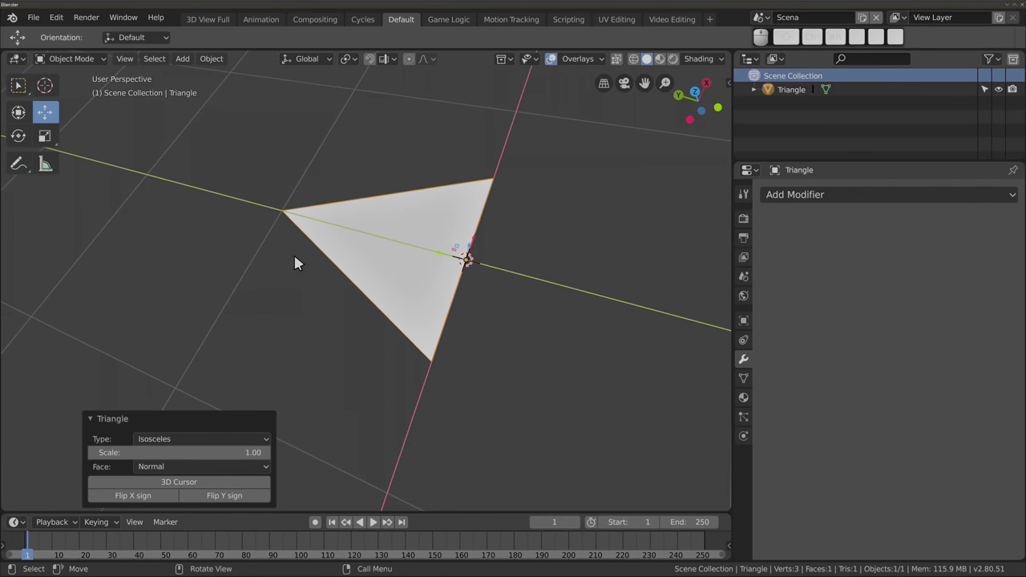
Change the triangle type to Equilateral, then to Isosceles Right Angled
left_click(220, 439)
left_click(189, 474)
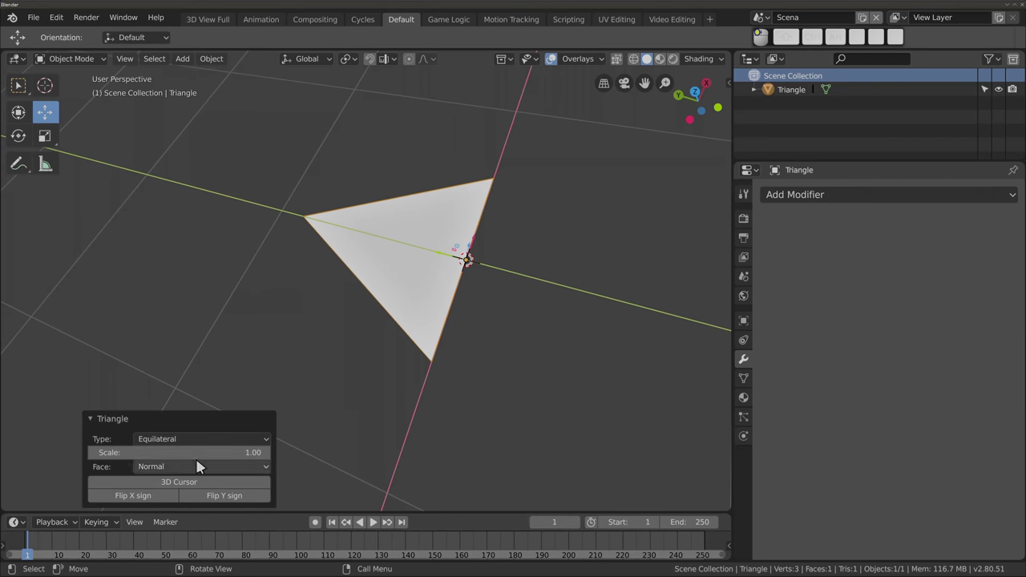
mouse_move(318, 217)
middle_mouse_down()
mouse_move(328, 228)
mouse_move(315, 309)
middle_mouse_up()
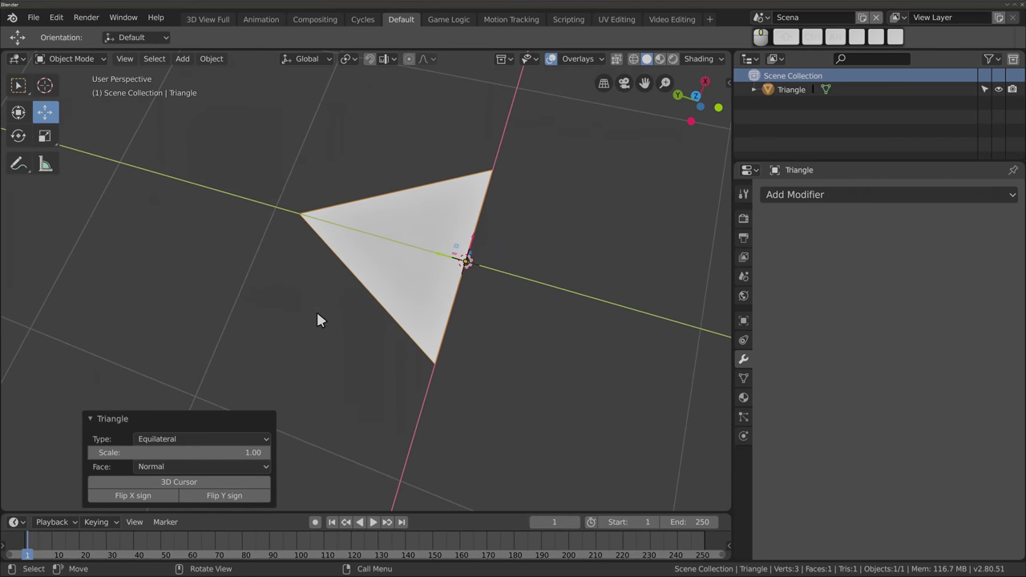
left_click(227, 440)
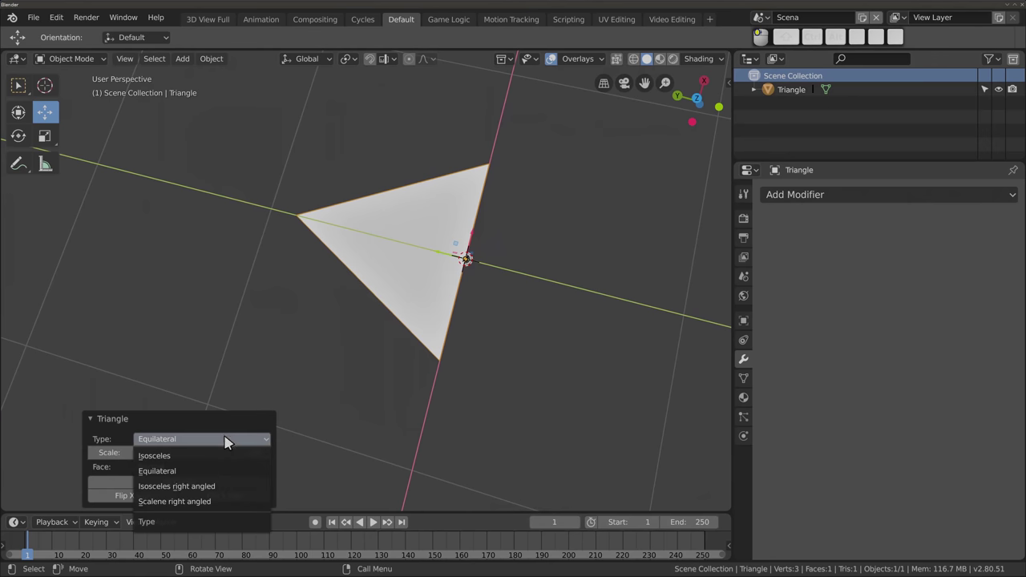
left_click(222, 488)
mouse_move(469, 332)
middle_mouse_down()
mouse_move(376, 178)
mouse_move(406, 190)
mouse_move(373, 251)
middle_mouse_up()
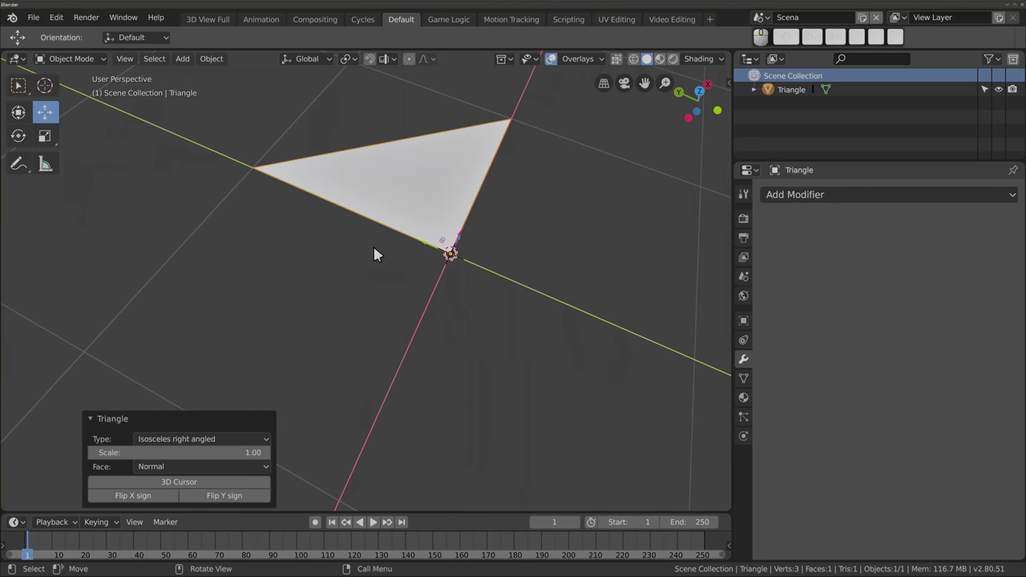
Split the triangle into 3 tri faces and orbit around it
left_click(256, 466)
left_click(202, 505)
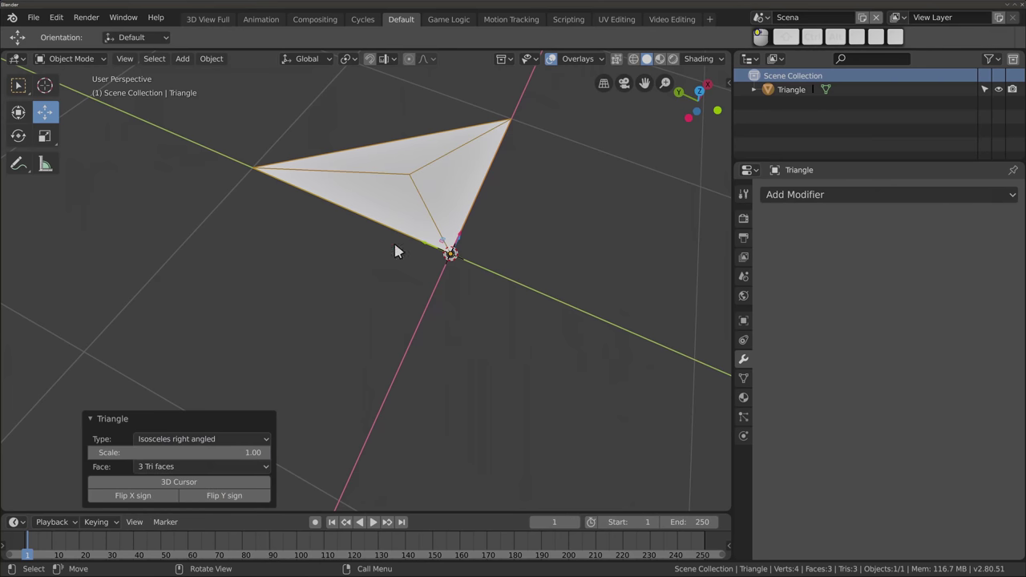
mouse_move(418, 180)
middle_mouse_down()
mouse_move(336, 251)
mouse_move(309, 224)
middle_mouse_up()
mouse_move(481, 224)
middle_mouse_down()
mouse_move(491, 241)
mouse_move(467, 271)
middle_mouse_up()
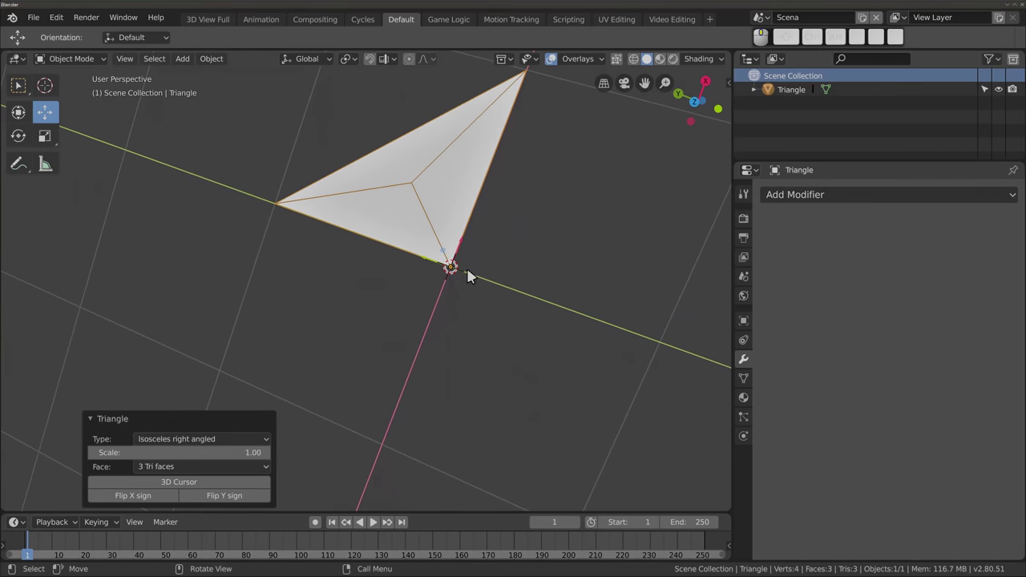
mouse_move(447, 178)
middle_mouse_down()
mouse_move(389, 210)
mouse_move(385, 163)
mouse_move(391, 198)
mouse_move(389, 183)
middle_mouse_up()
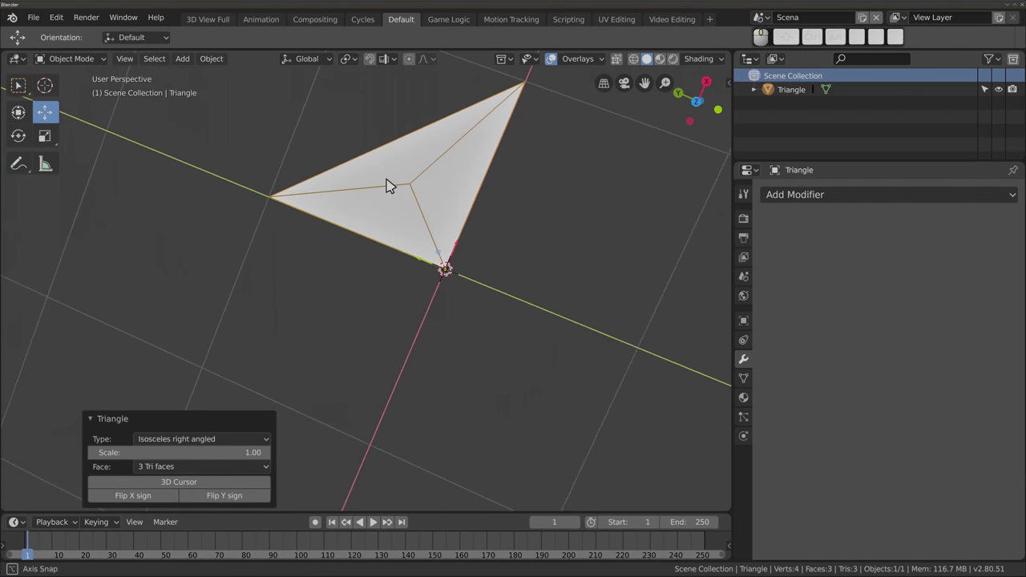
left_click(188, 468)
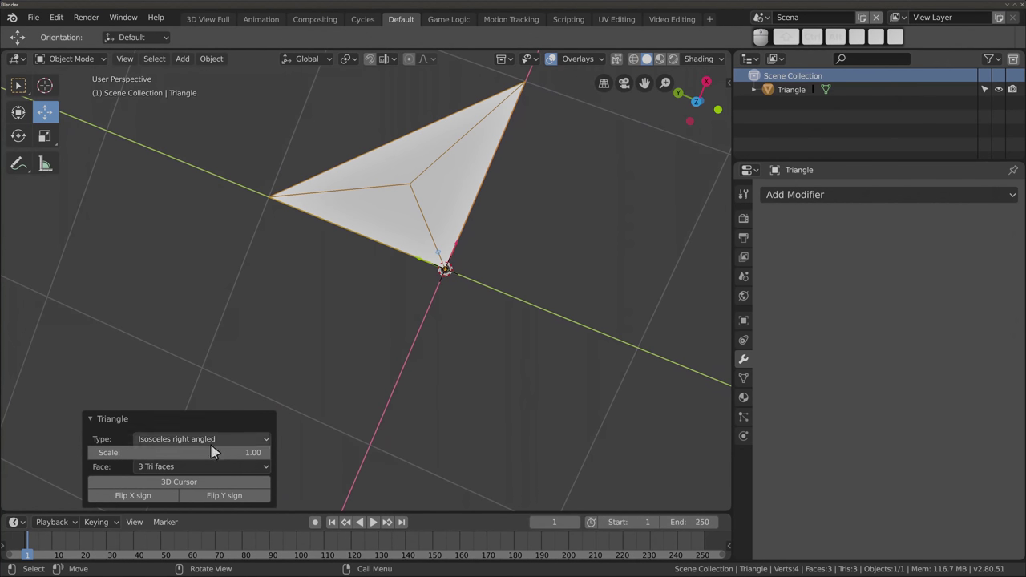
Switch the face layout to 3 quad faces, then 6 quad faces
left_click(182, 466)
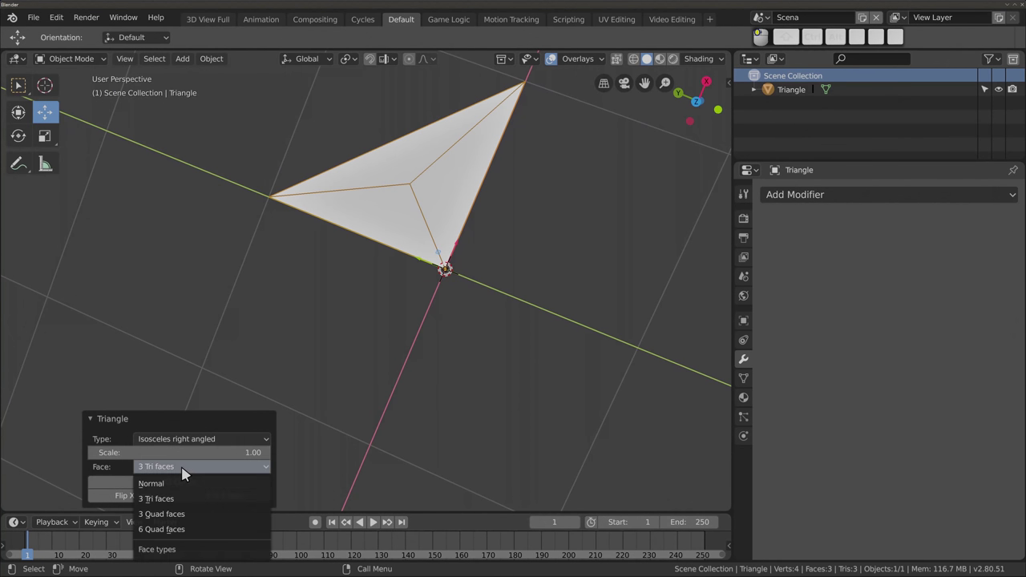
left_click(191, 514)
mouse_move(362, 254)
middle_mouse_down()
mouse_move(337, 188)
mouse_move(380, 268)
middle_mouse_up()
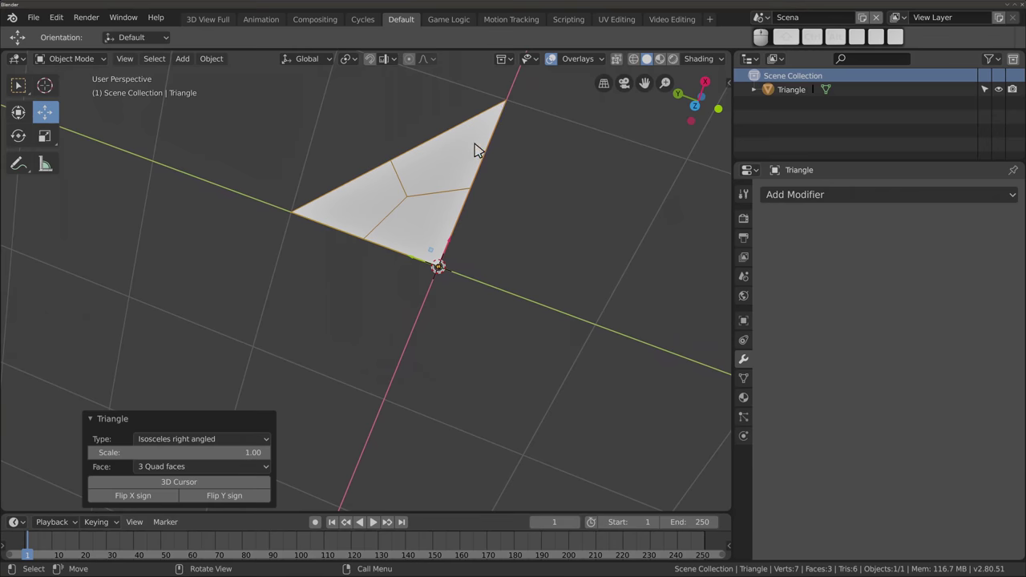
left_click(180, 467)
left_click(183, 530)
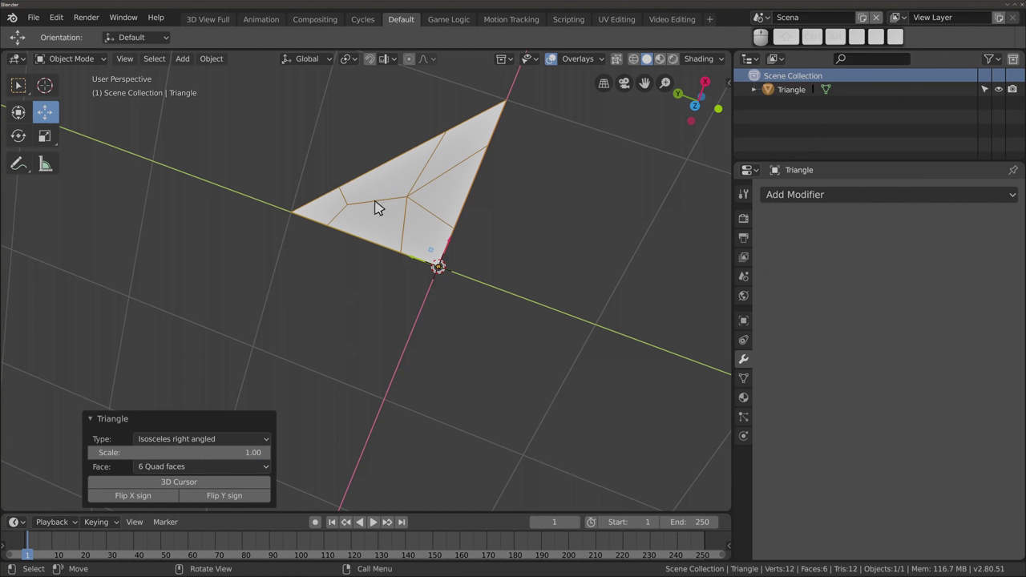
Try Scalene Right Angled and Isosceles Right Angled types, then return to Isosceles
left_click(192, 440)
left_click(181, 502)
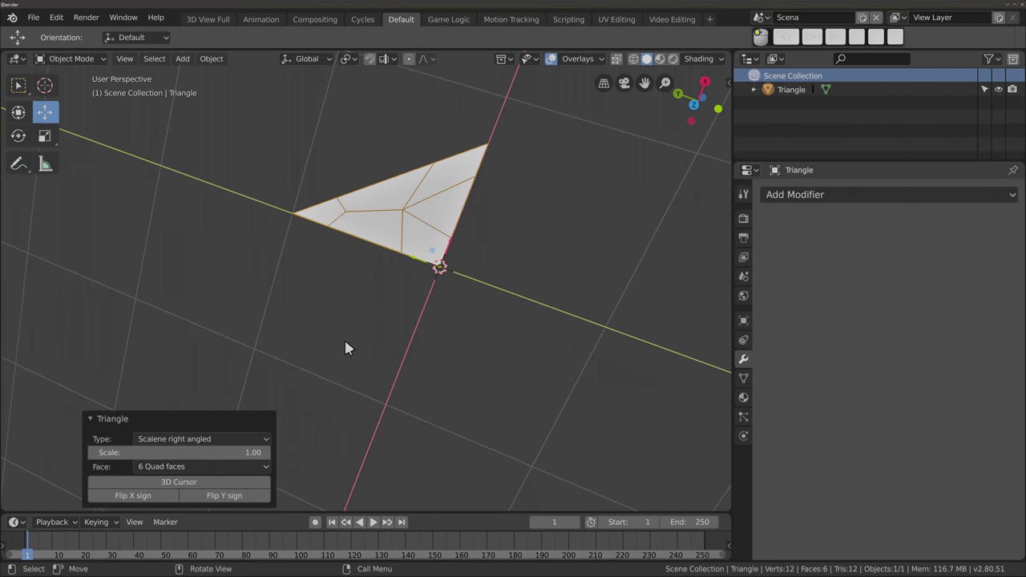
left_click(212, 440)
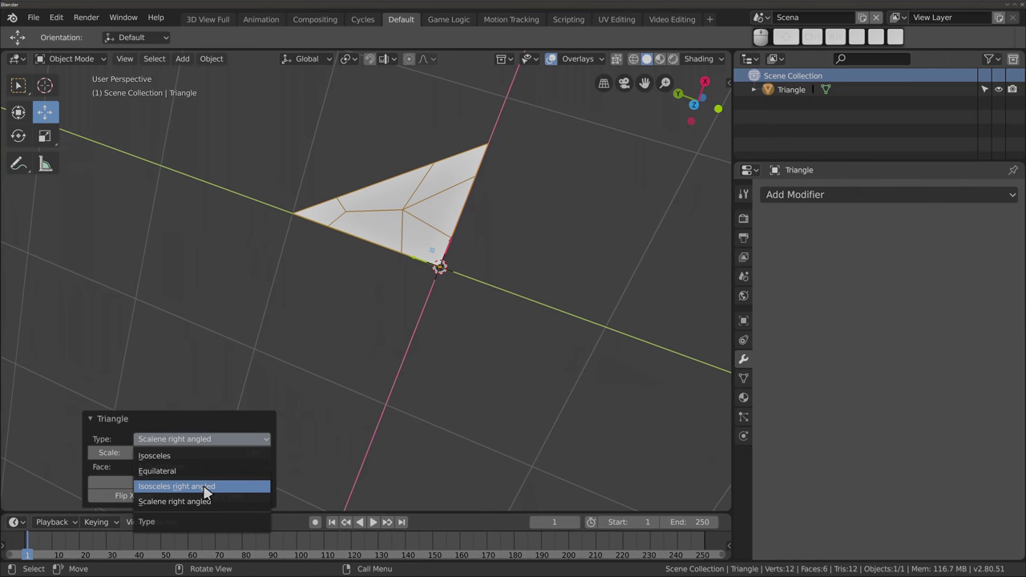
left_click(204, 488)
left_click(200, 439)
left_click(190, 456)
mouse_move(286, 232)
middle_mouse_down()
mouse_move(315, 128)
mouse_move(343, 298)
mouse_move(334, 213)
mouse_move(348, 264)
middle_mouse_up()
Delete the triangle and add a 12-tooth Gear
key("x")
left_click(348, 266)
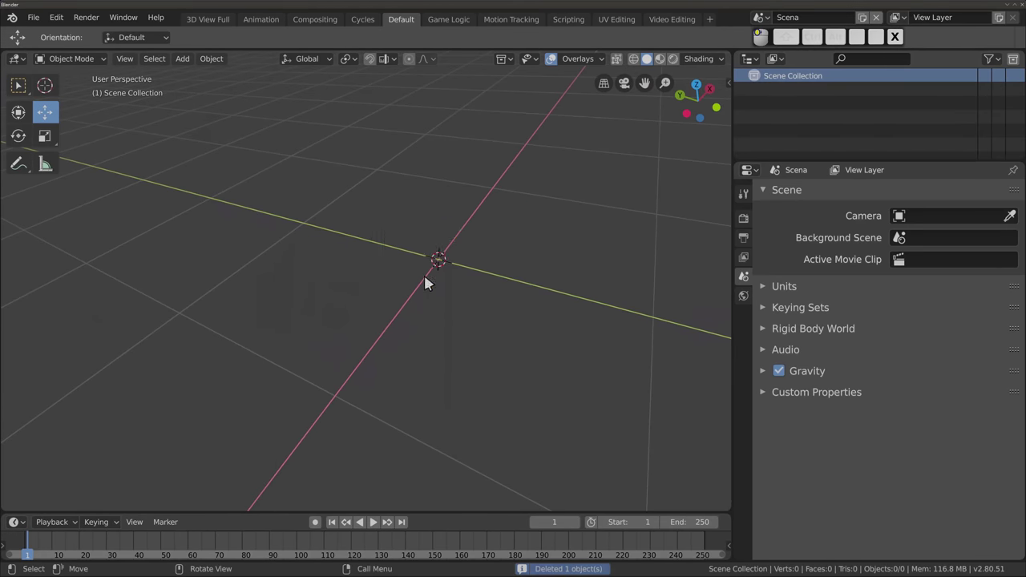
key("shift+a")
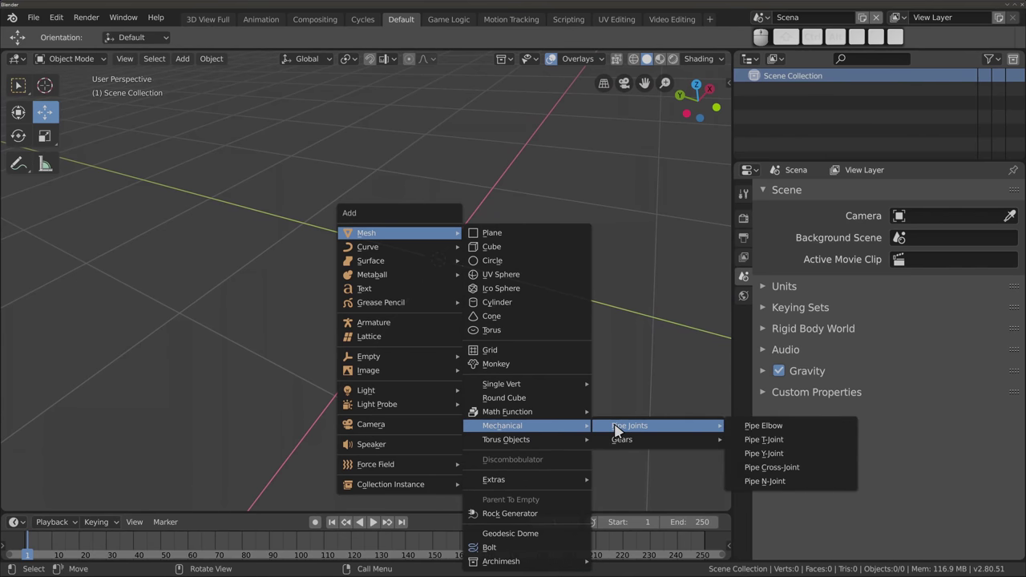
mouse_move(622, 439)
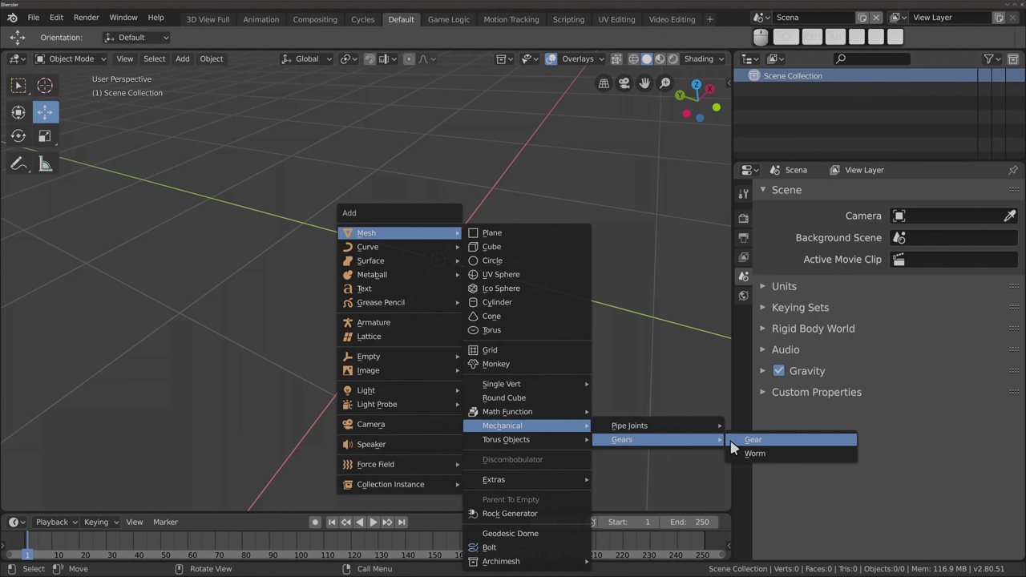
left_click(786, 447)
In top orthographic view, raise the addendum to 0.29m and dedendum to 0.47m
scroll(487, 305, "down", 3)
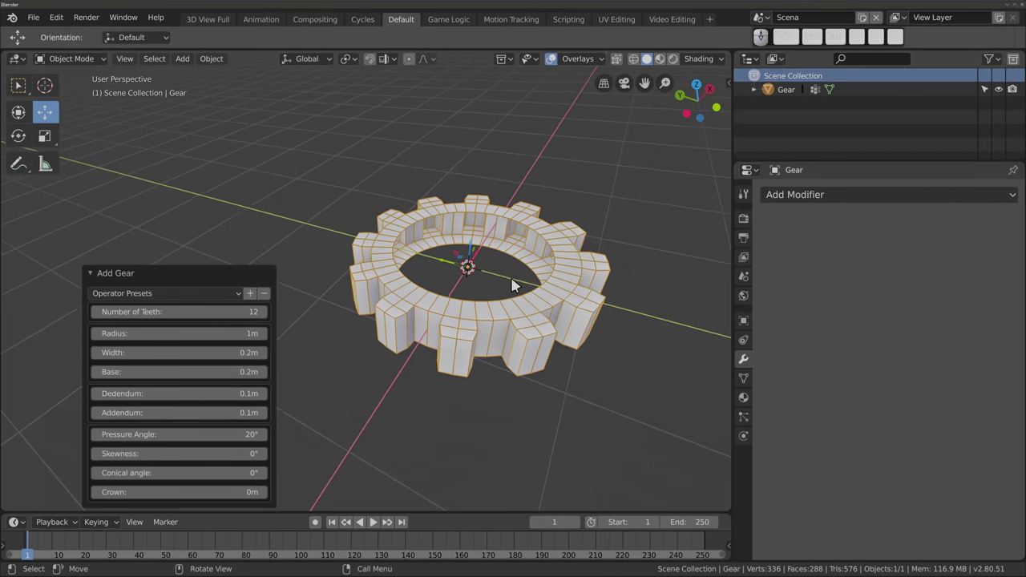
middle_click_drag(471, 250, 428, 376)
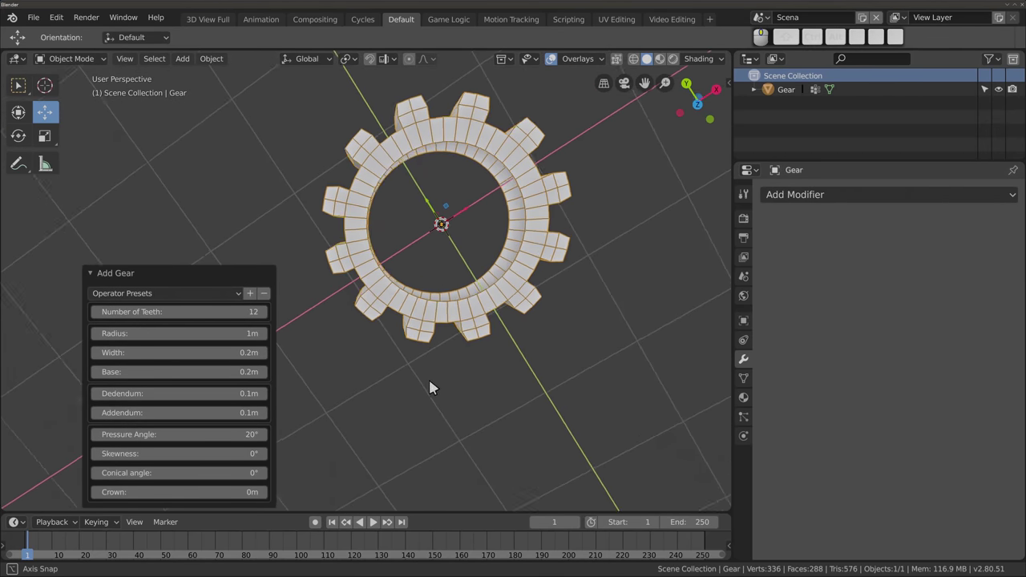
key("KP_7")
key("KP_5")
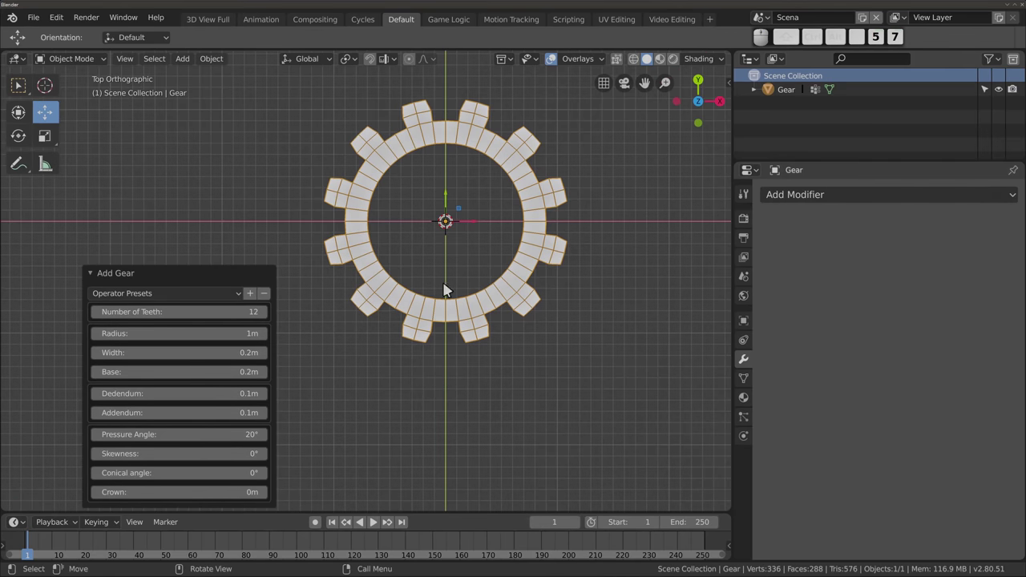
scroll(423, 207, "up", 1)
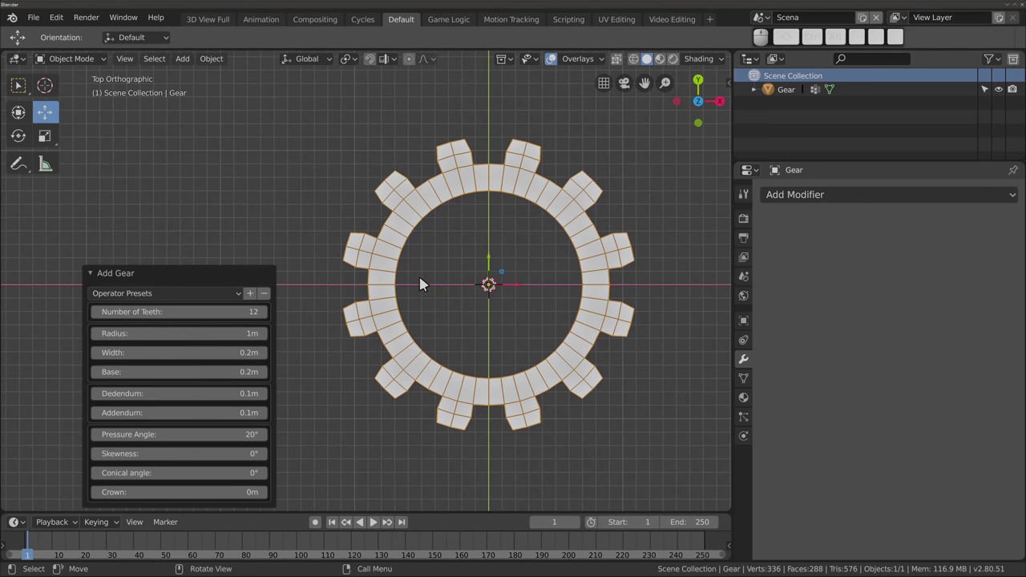
mouse_move(176, 412)
left_mouse_down()
mouse_move(265, 412)
mouse_move(201, 412)
mouse_move(224, 412)
mouse_move(233, 433)
mouse_move(213, 434)
left_mouse_up()
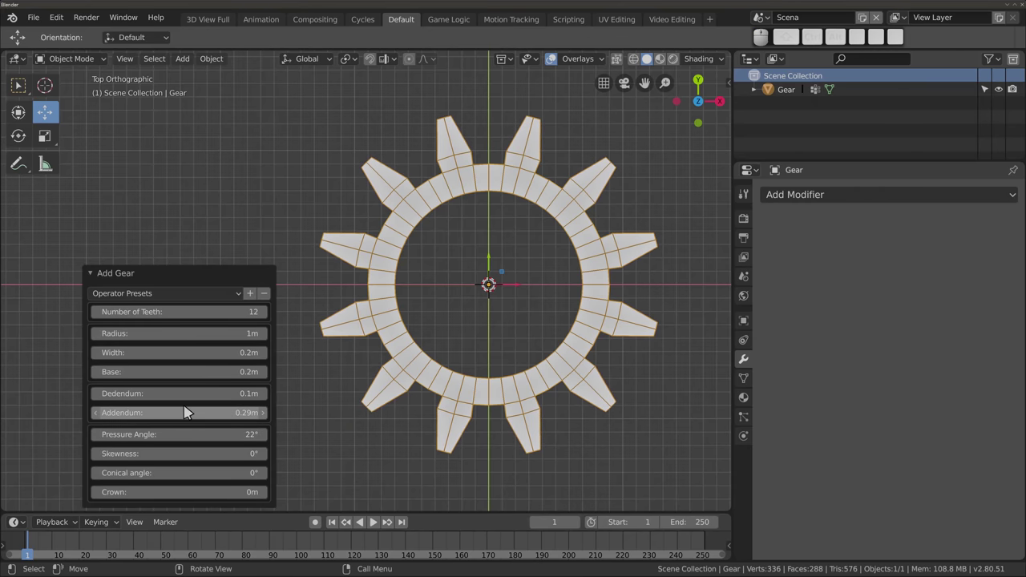
mouse_move(185, 392)
left_mouse_down()
mouse_move(244, 393)
mouse_move(168, 393)
mouse_move(183, 393)
left_mouse_up()
Give the gear conical angle 36°, skewness 22° and crown 0.49m
mouse_move(385, 373)
middle_mouse_down()
mouse_move(460, 131)
mouse_move(508, 355)
mouse_move(449, 400)
middle_mouse_up()
left_click_drag(173, 473, 223, 473)
left_click_drag(173, 453, 198, 453)
left_click_drag(168, 491, 193, 492)
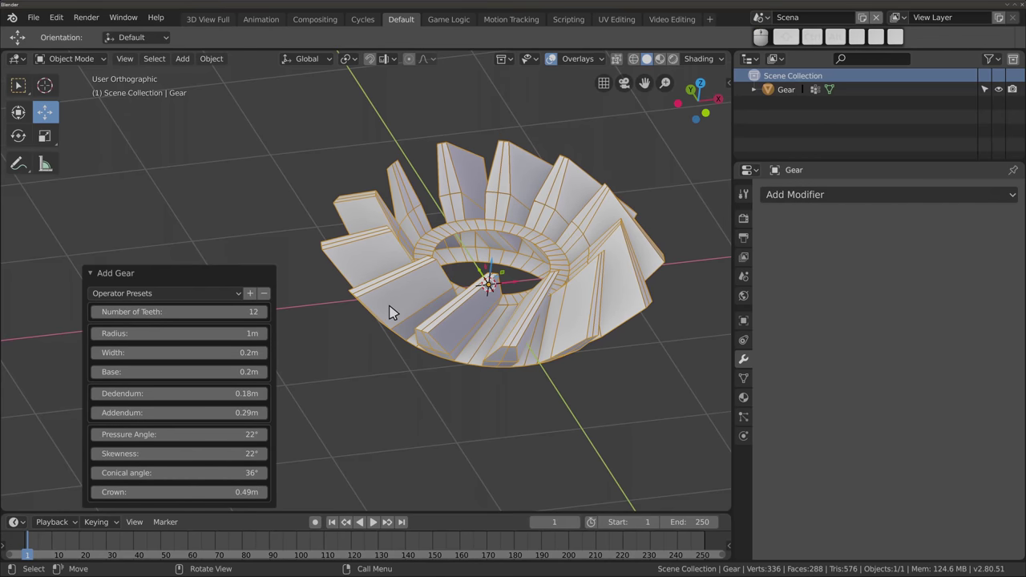
scroll(414, 291, "down", 1)
mouse_move(415, 274)
middle_mouse_down()
mouse_move(396, 245)
mouse_move(423, 348)
middle_mouse_up()
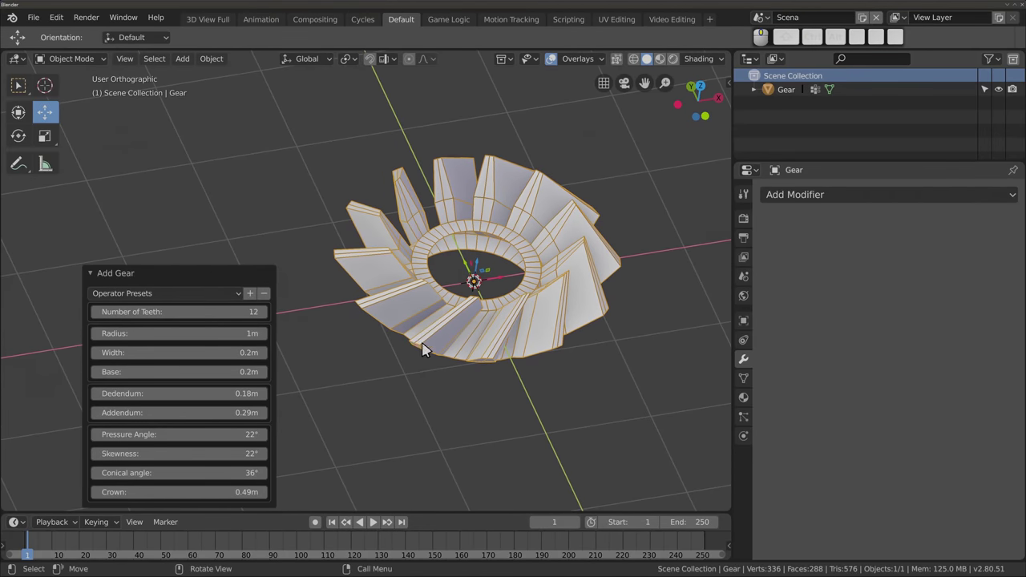
Apply the -48 gear preset for a thin 48-tooth ring
left_click(231, 297)
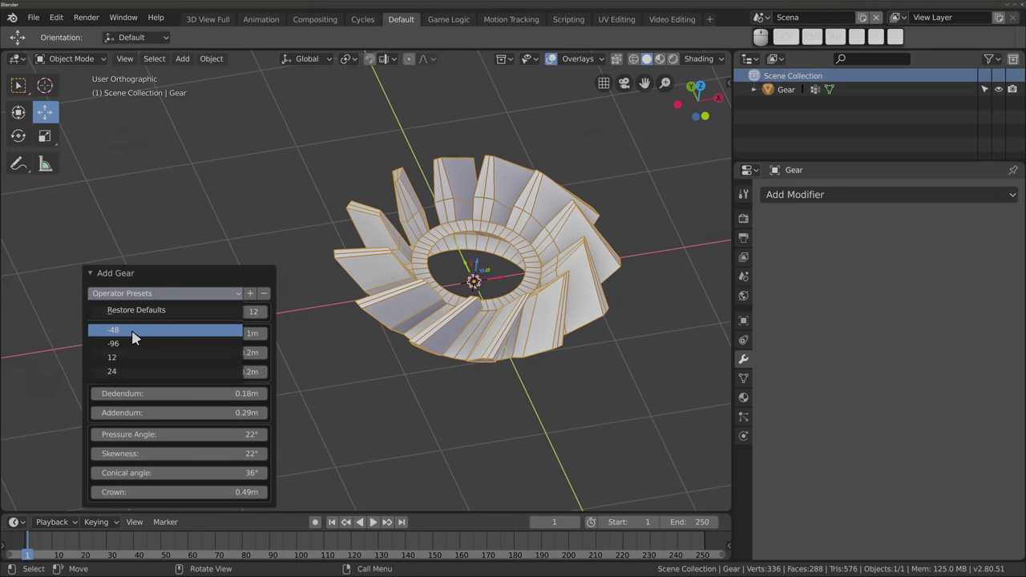
left_click(129, 331)
mouse_move(373, 271)
middle_mouse_down()
mouse_move(442, 229)
mouse_move(384, 415)
mouse_move(396, 330)
mouse_move(327, 396)
mouse_move(424, 298)
mouse_move(396, 325)
middle_mouse_up()
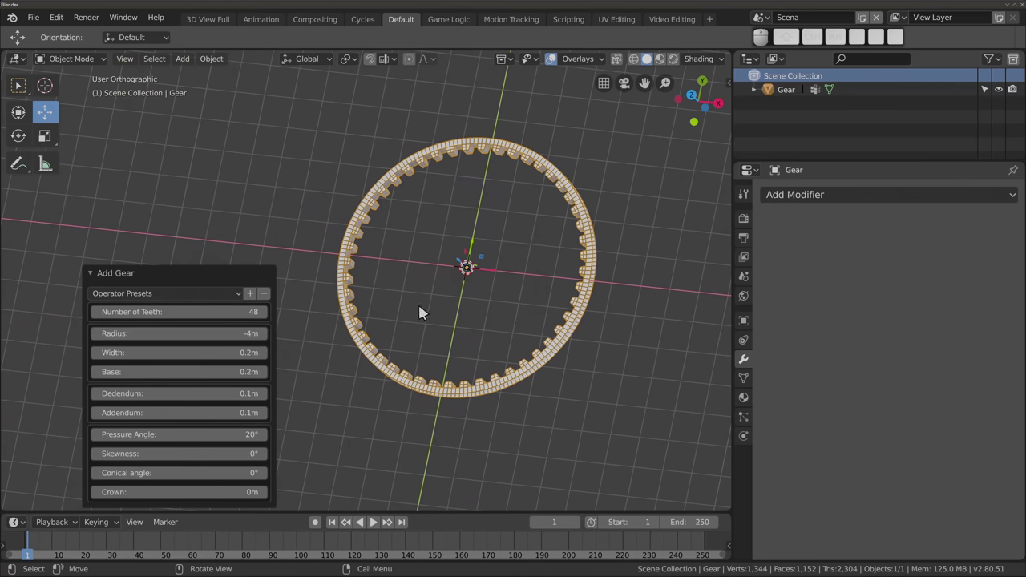
Delete the gear and add a Worm gear from Mesh > Mechanical > Gears
key("x")
left_click(419, 227)
key("shift+a")
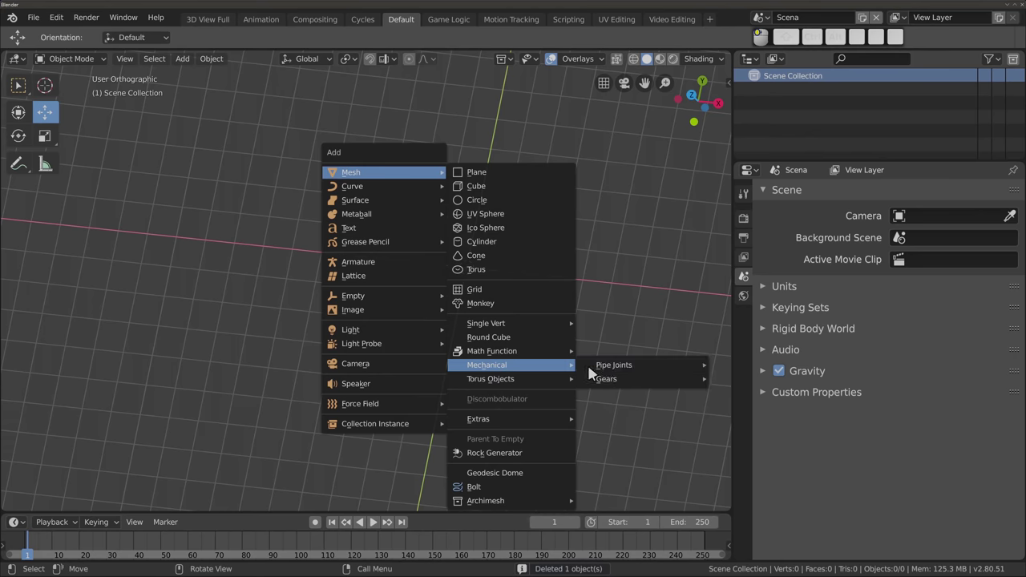
mouse_move(607, 380)
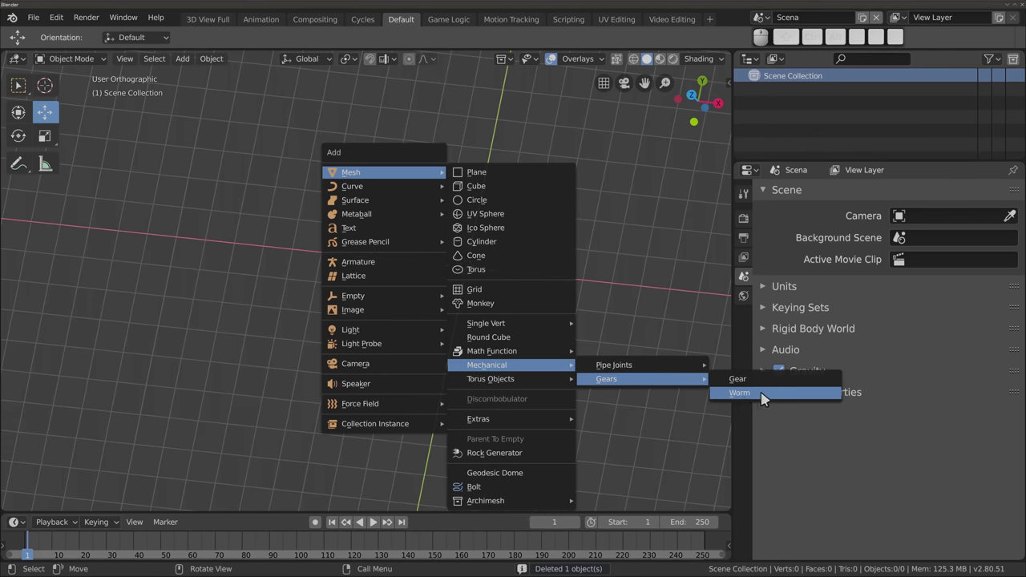
left_click(764, 393)
Reduce the worm gear's Addendum value slightly
mouse_move(416, 295)
middle_mouse_down()
mouse_move(380, 211)
mouse_move(389, 255)
mouse_move(416, 290)
mouse_move(380, 297)
middle_mouse_up()
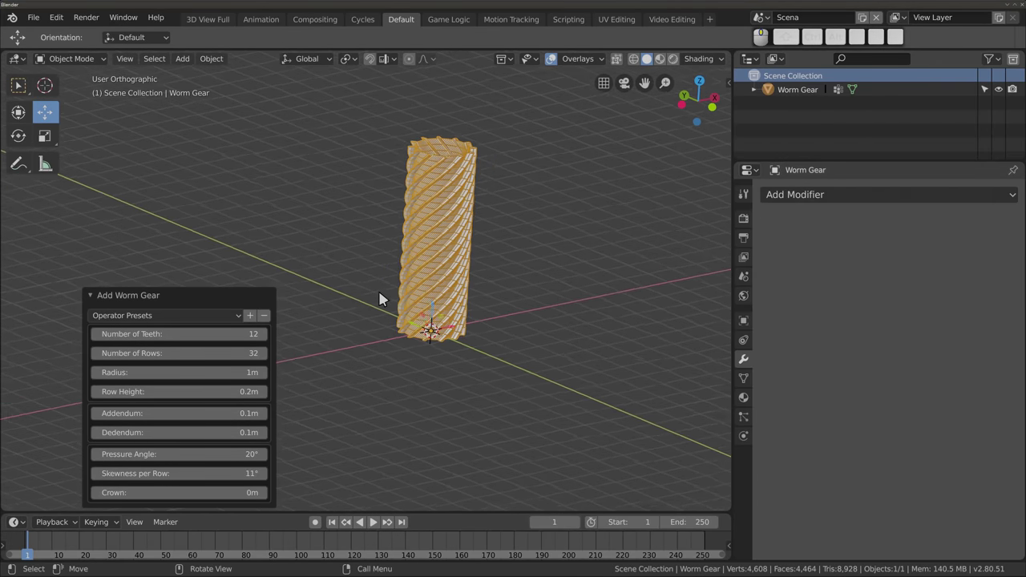
scroll(433, 265, "up", 4)
scroll(420, 283, "down", 2)
scroll(411, 285, "down", 1)
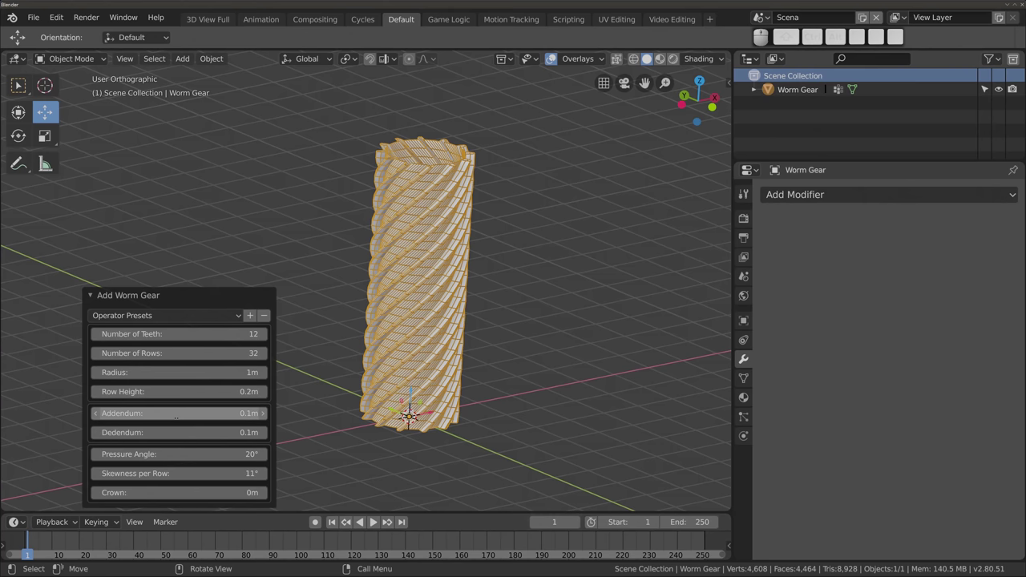
left_click_drag(175, 415, 164, 415)
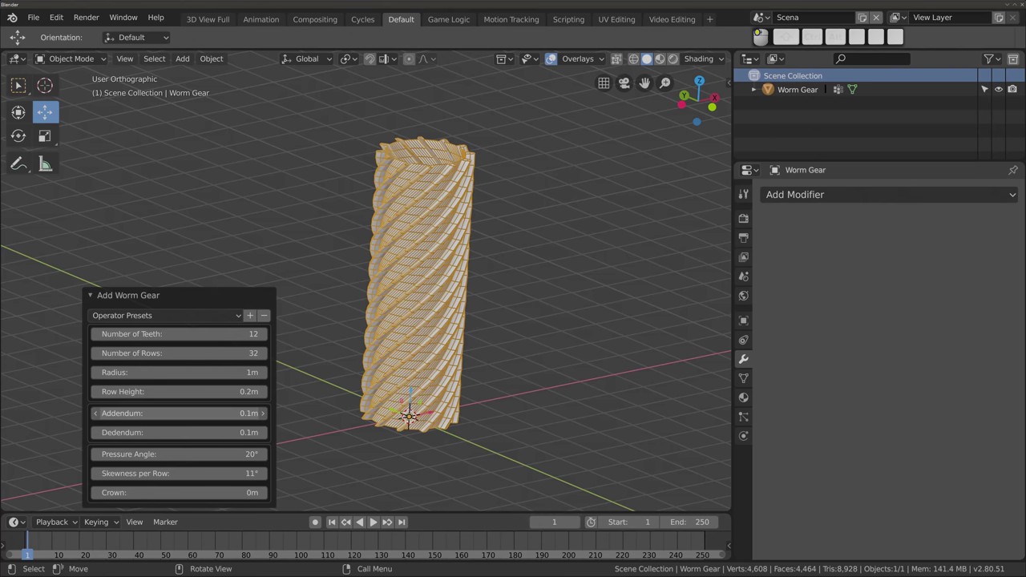
Delete the worm gear and add a Twisted Torus from Mesh > Torus Objects
key("x")
left_click(408, 164)
key("shift+a")
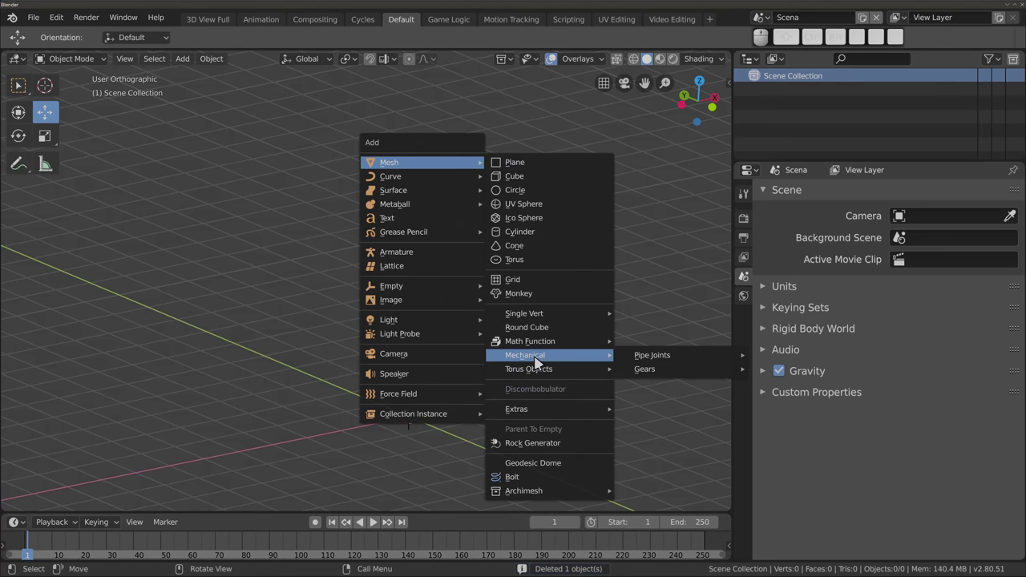
mouse_move(528, 369)
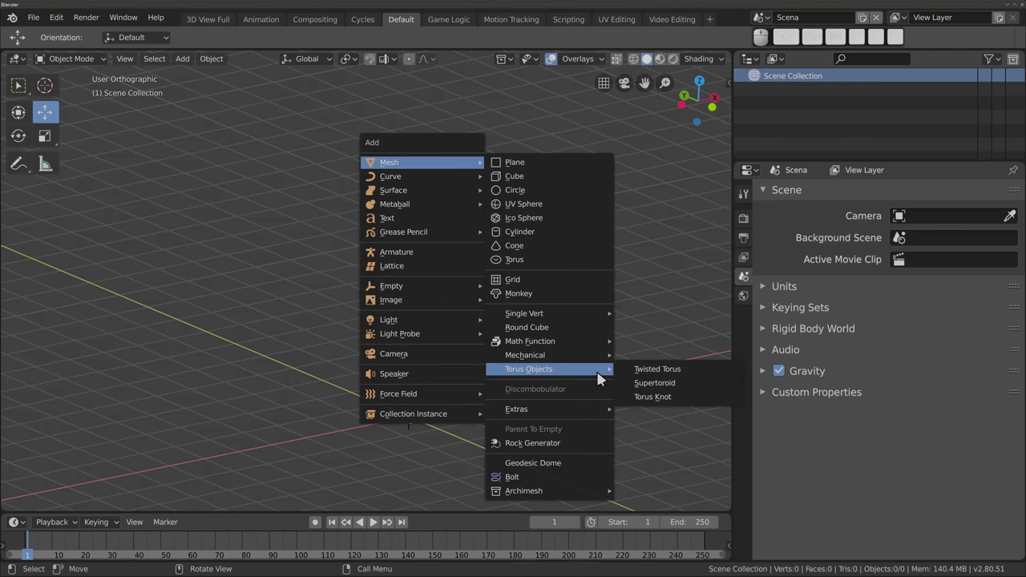
left_click(695, 373)
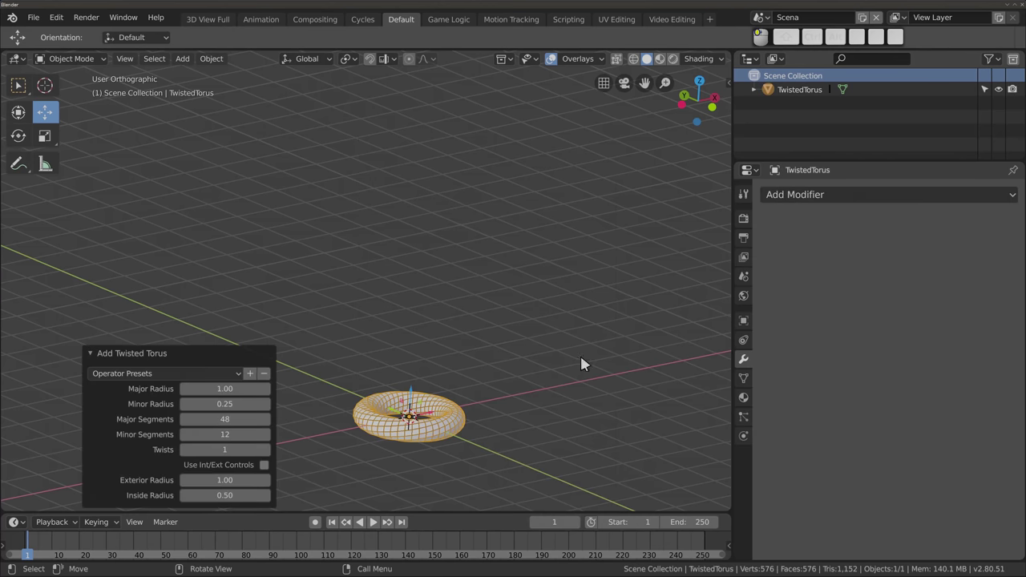
Set the twisted torus to 5 twists and 22 minor segments
scroll(372, 417, "up", 2)
scroll(385, 449, "up", 3)
scroll(417, 368, "up", 3)
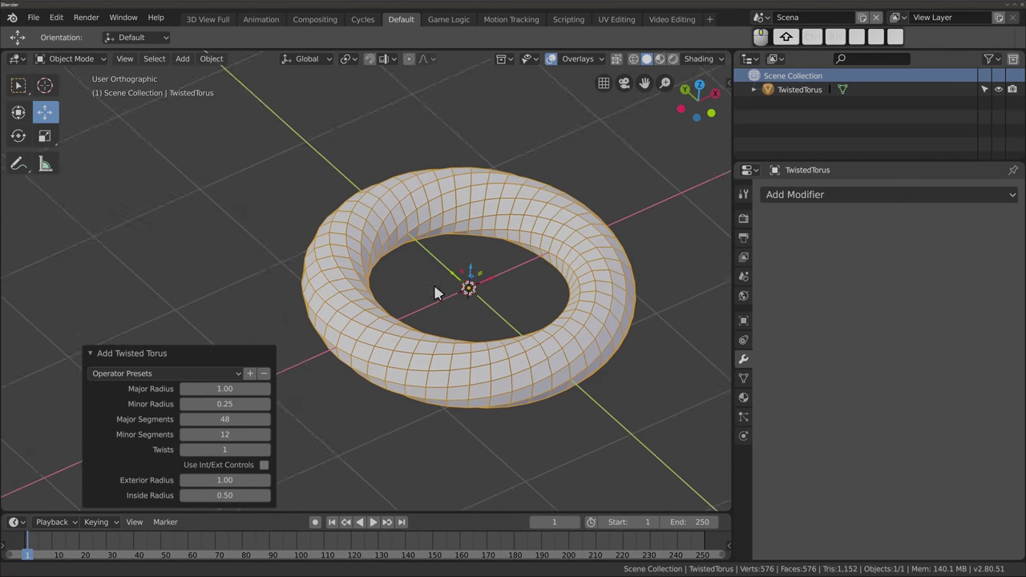
scroll(445, 309, "up", 2)
middle_click_drag(448, 322, 489, 317, "shift")
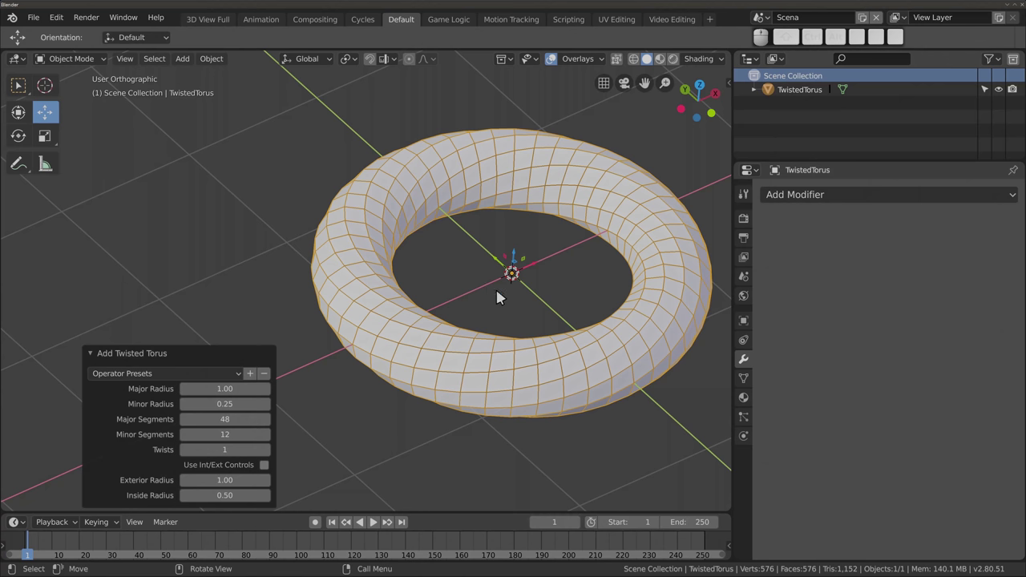
middle_click_drag(496, 287, 467, 313)
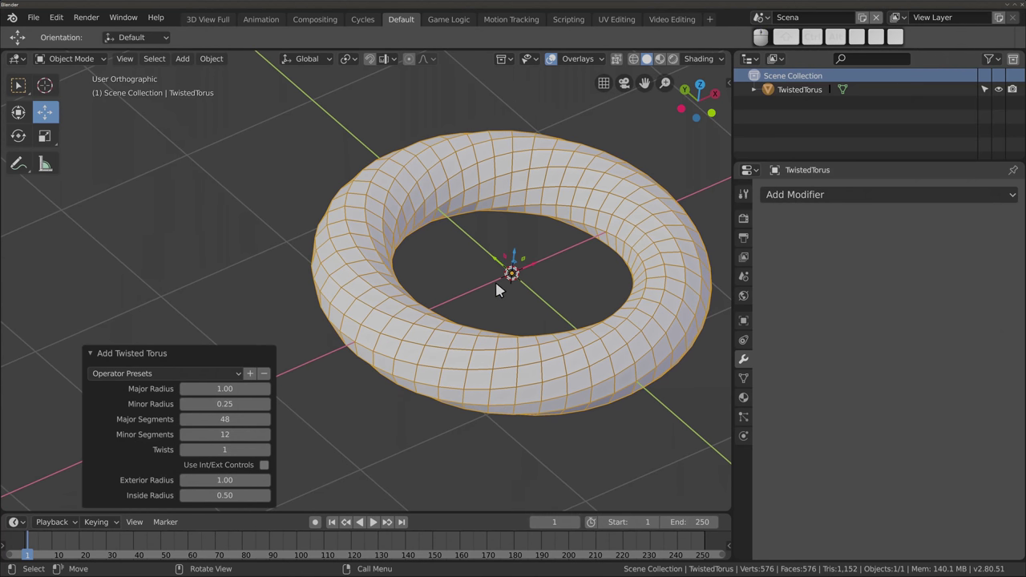
middle_click_drag(497, 290, 347, 399)
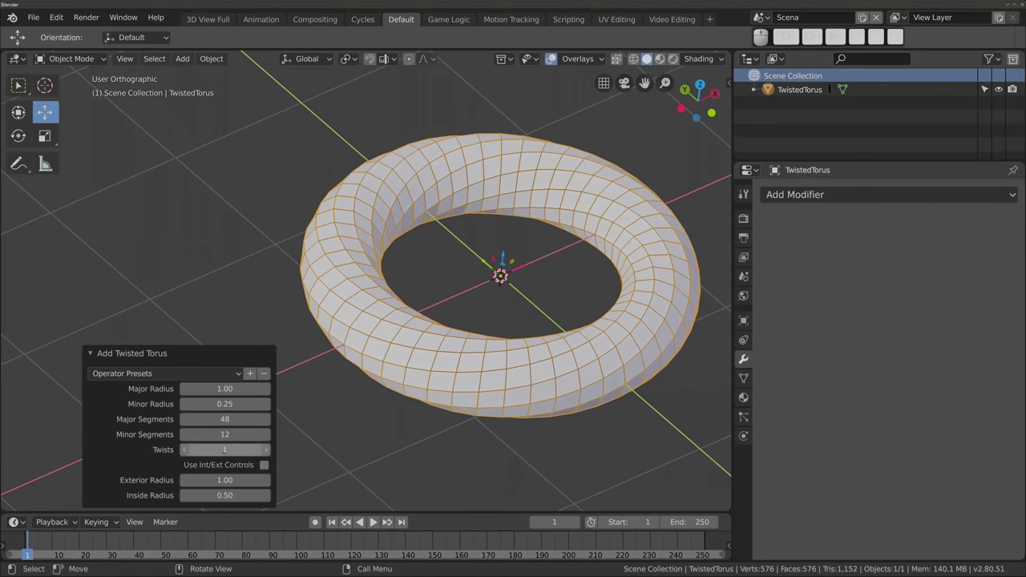
left_click(264, 450)
left_click(265, 450)
left_click(264, 450)
left_click(265, 450)
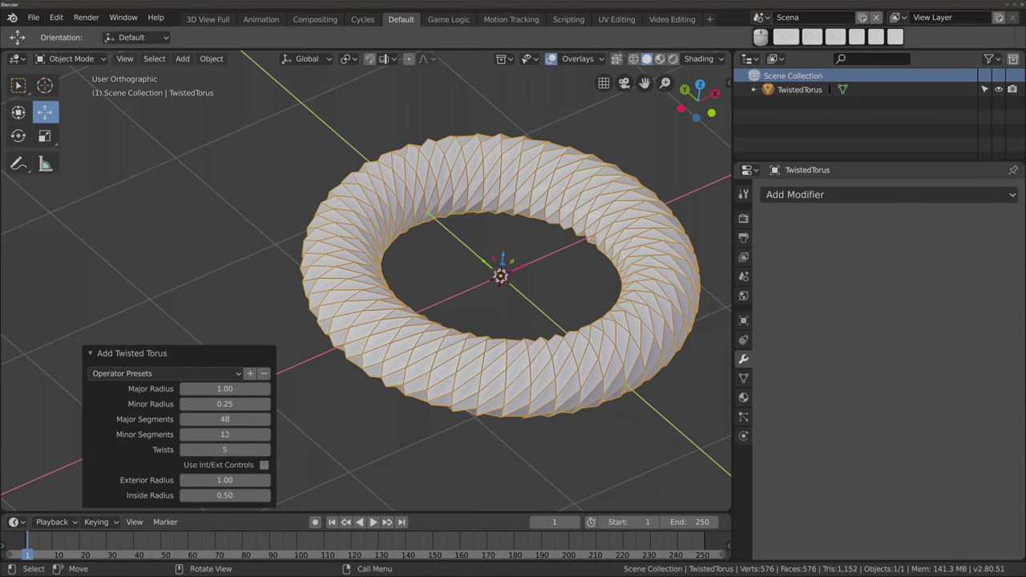
mouse_move(223, 433)
left_mouse_down()
mouse_move(248, 433)
mouse_move(186, 419)
left_mouse_up()
middle_click_drag(405, 354, 417, 239)
Save the twisted torus settings as a new Operator Preset
left_click(237, 377)
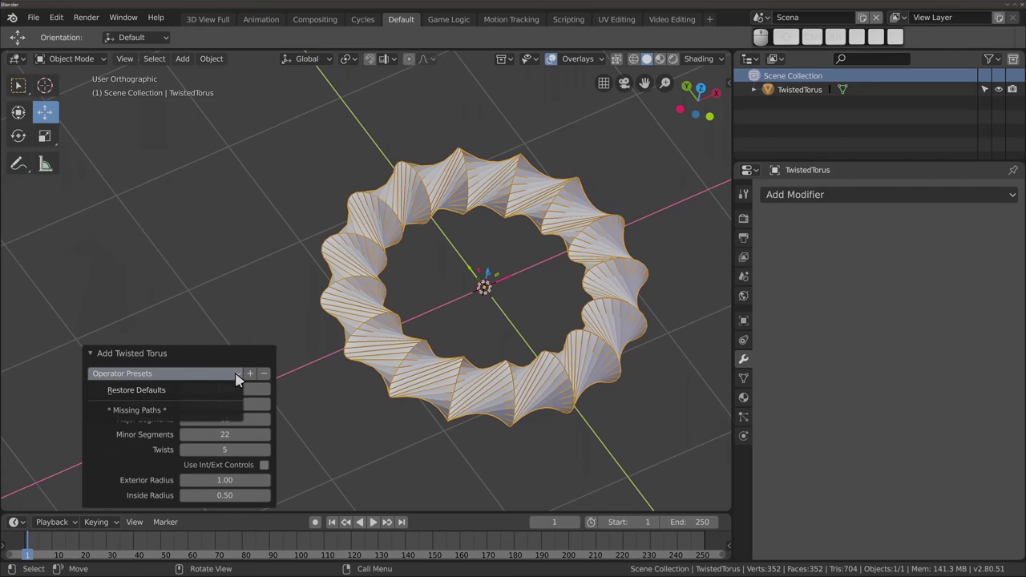
left_click(237, 378)
left_click(250, 375)
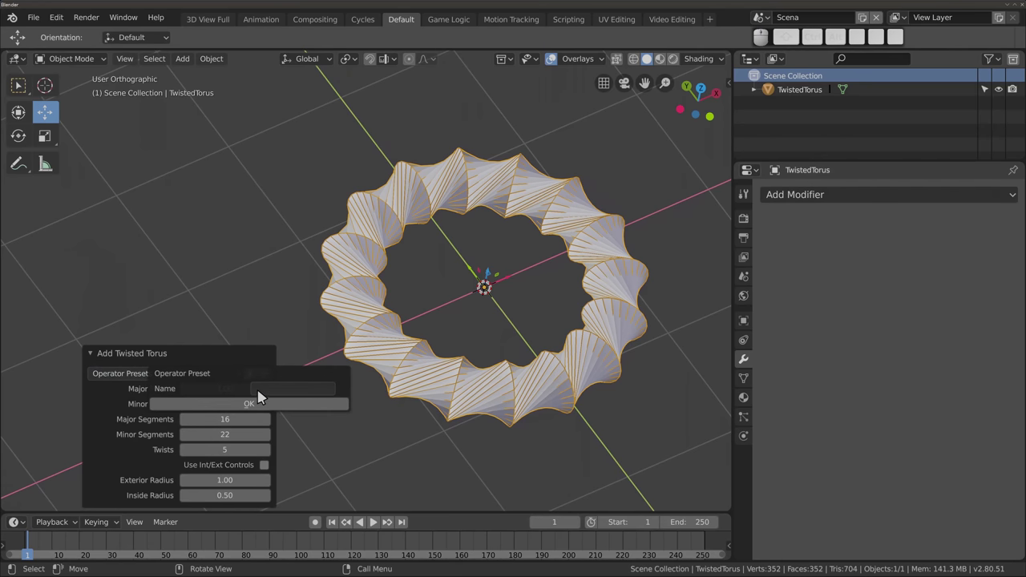
type("kość")
key("Return")
key("Return")
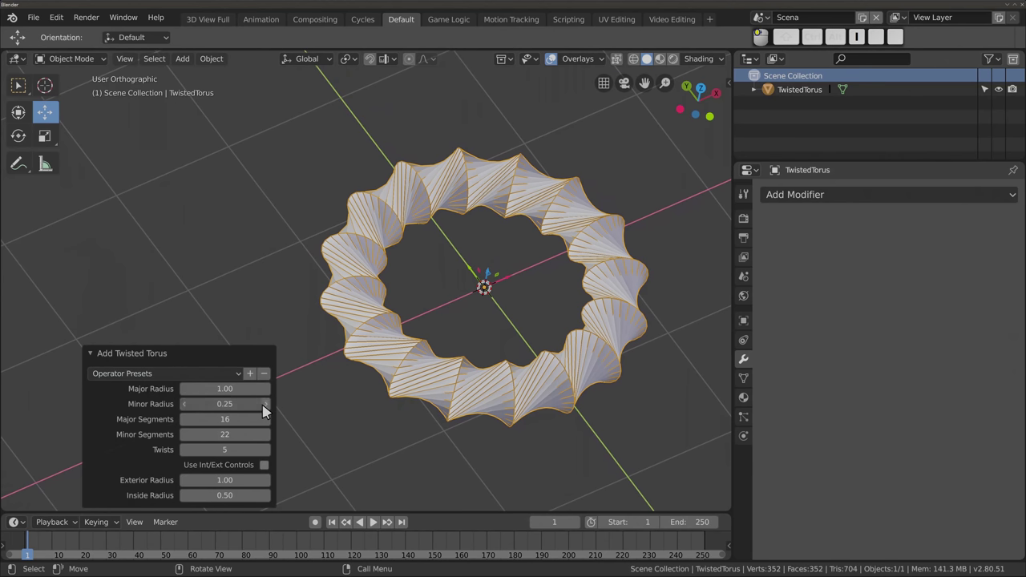
Delete the twisted torus and add a Supertoroid from Mesh > Torus Objects
key("x")
left_click(412, 241)
key("shift+a")
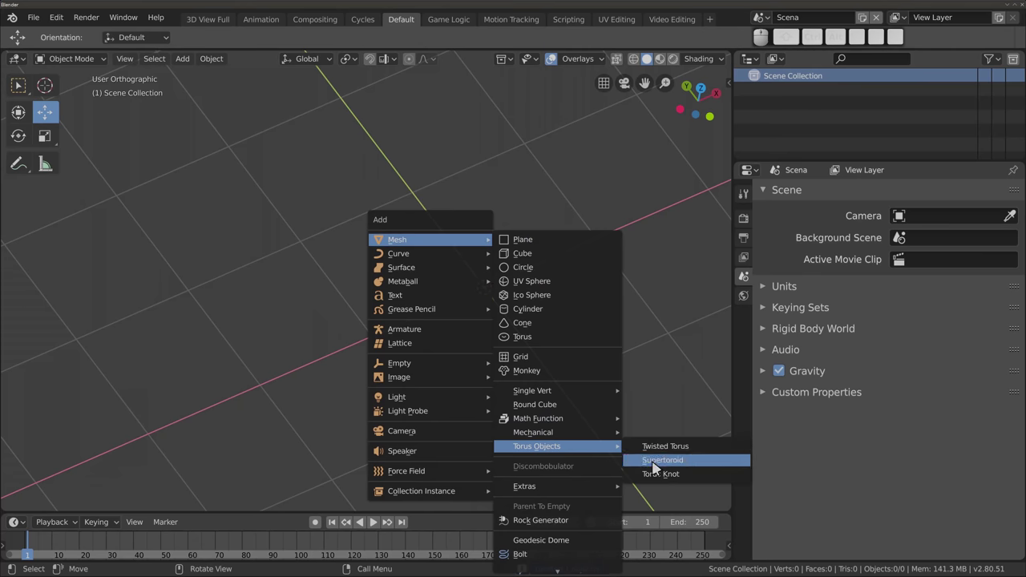
left_click(653, 459)
middle_click_drag(433, 297, 405, 324)
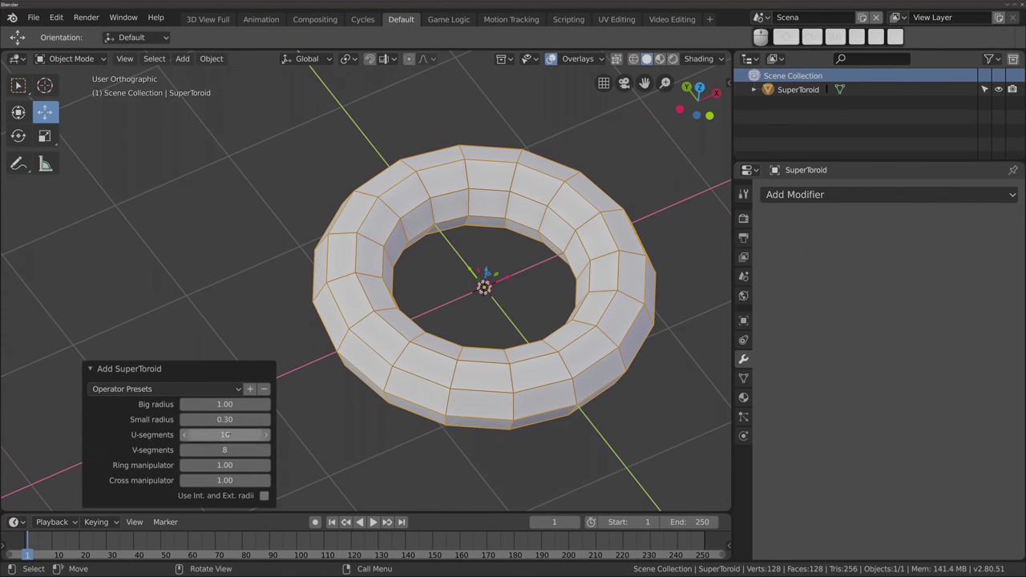
Try U-segment counts giving square, triangular, pentagonal, heptagonal and hexagonal rings
left_click_drag(226, 434, 192, 435)
mouse_move(436, 379)
middle_mouse_down()
mouse_move(476, 286)
mouse_move(409, 355)
middle_mouse_up()
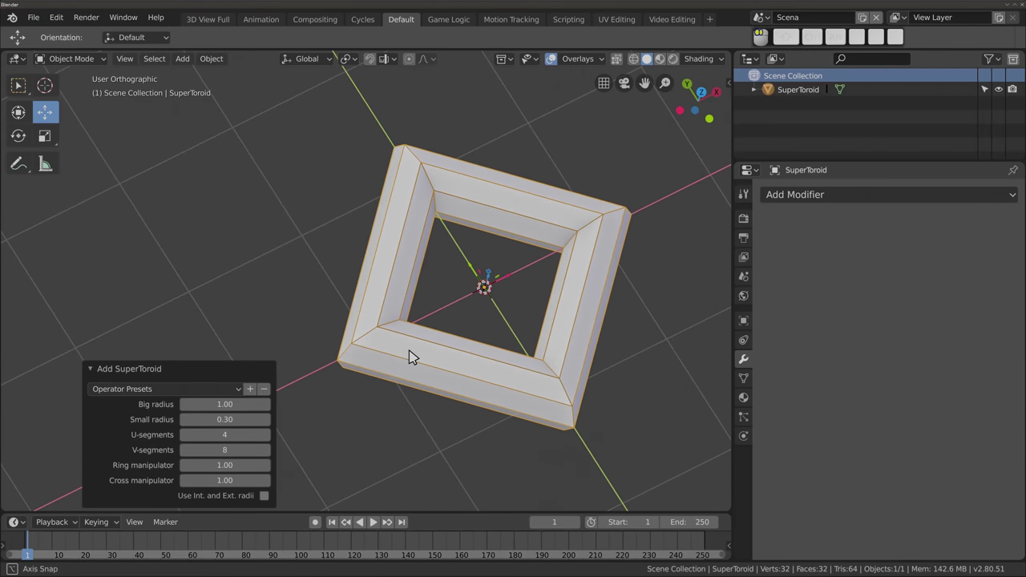
left_click(185, 434)
mouse_move(224, 435)
left_mouse_down()
mouse_move(272, 435)
mouse_move(232, 434)
mouse_move(213, 465)
mouse_move(180, 465)
mouse_move(211, 465)
left_mouse_up()
left_click(267, 435)
left_click(266, 434)
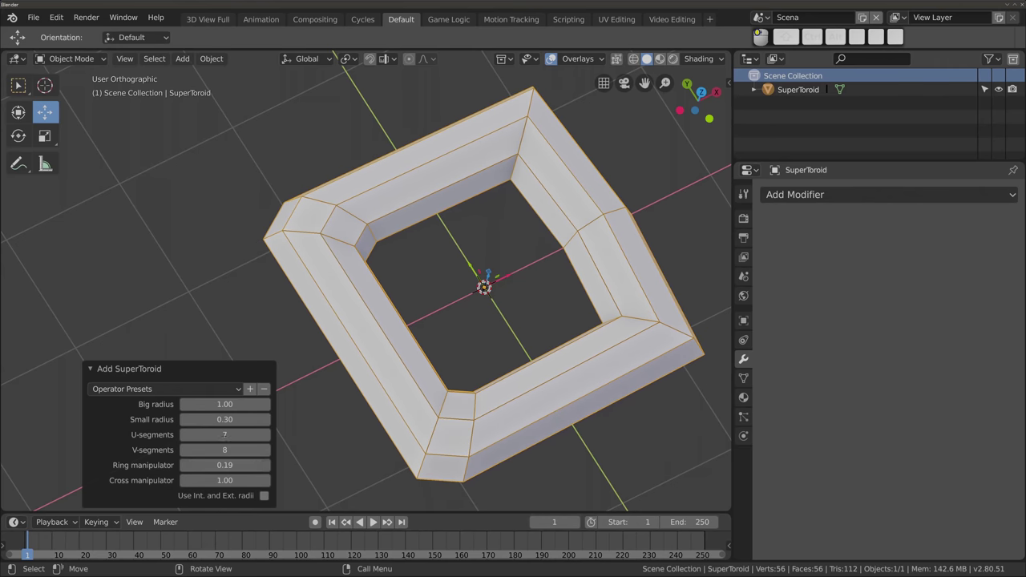
left_click(184, 435)
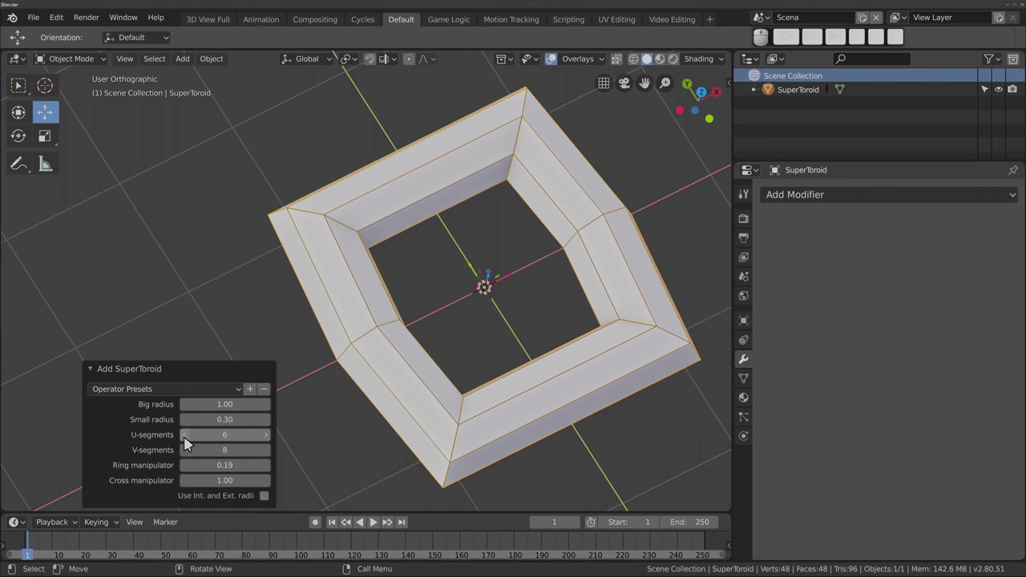
Raise U-segments to 12 and the cross manipulator to 5.17 for a boxy cross-section
left_click(266, 437)
left_click(266, 437)
left_click(267, 437)
left_click(267, 436)
left_click(266, 437)
left_click(266, 437)
middle_click_drag(487, 299, 208, 494)
left_click_drag(224, 480, 337, 481)
mouse_move(410, 377)
middle_mouse_down()
mouse_move(401, 239)
mouse_move(387, 259)
mouse_move(360, 442)
mouse_move(419, 458)
mouse_move(400, 175)
mouse_move(472, 238)
mouse_move(490, 351)
mouse_move(540, 263)
mouse_move(529, 255)
mouse_move(415, 394)
mouse_move(387, 244)
mouse_move(405, 337)
mouse_move(449, 418)
mouse_move(418, 271)
middle_mouse_up()
Delete the supertoroid and add a Torus Knot from Mesh > Torus Objects
key("x")
left_click(401, 240)
key("shift+a")
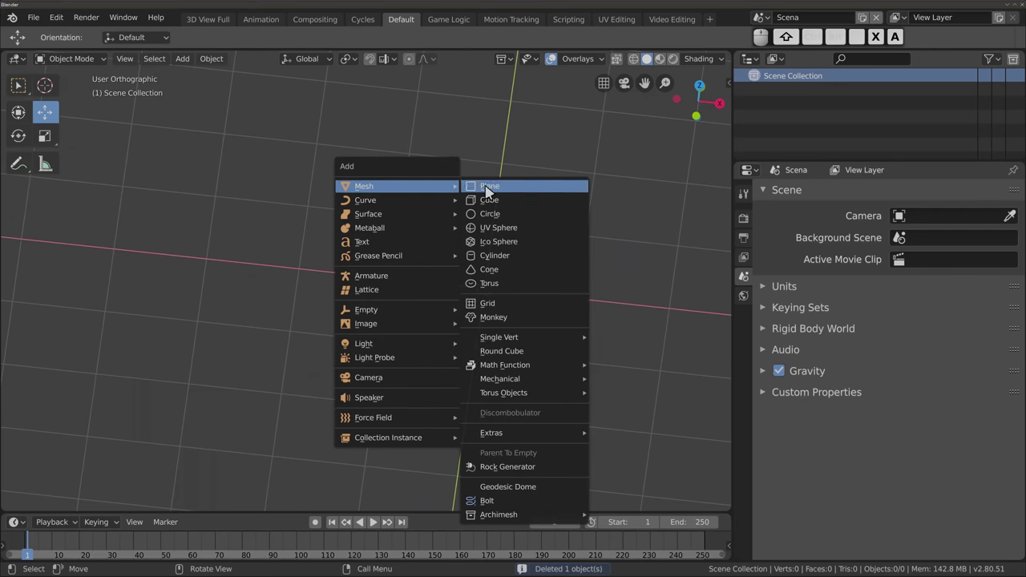
mouse_move(503, 392)
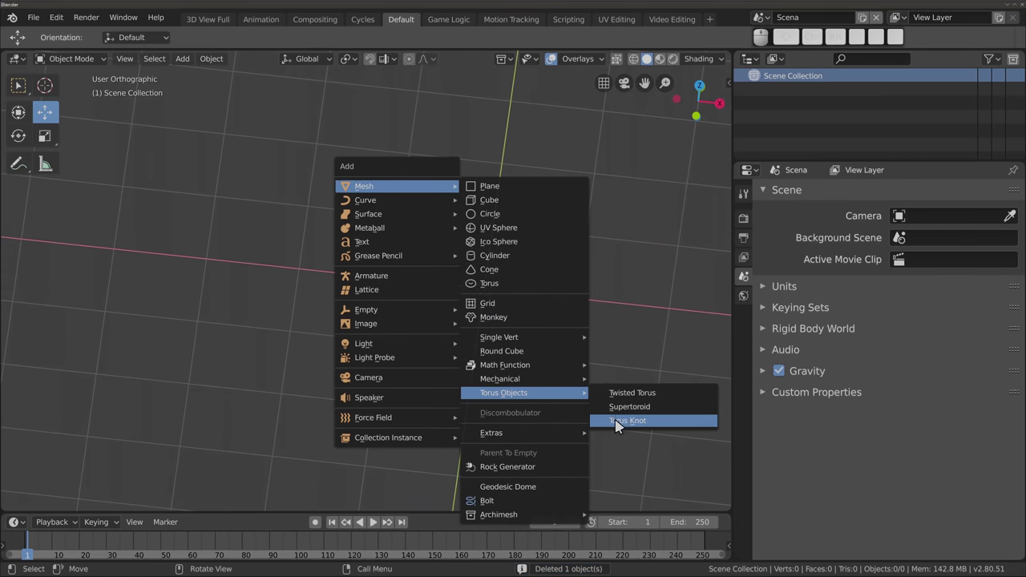
left_click(664, 428)
Orbit and zoom to inspect the torus knot from several angles
scroll(481, 271, "down", 3)
scroll(435, 279, "down", 2)
mouse_move(435, 279)
middle_mouse_down()
mouse_move(384, 445)
mouse_move(293, 244)
mouse_move(355, 241)
middle_mouse_up()
mouse_move(339, 369)
middle_mouse_down()
mouse_move(280, 442)
mouse_move(302, 425)
mouse_move(330, 366)
mouse_move(335, 297)
mouse_move(412, 320)
mouse_move(383, 370)
middle_mouse_up()
scroll(454, 392, "up", 5)
mouse_move(435, 278)
middle_mouse_down()
mouse_move(444, 425)
mouse_move(367, 343)
mouse_move(395, 254)
middle_mouse_up()
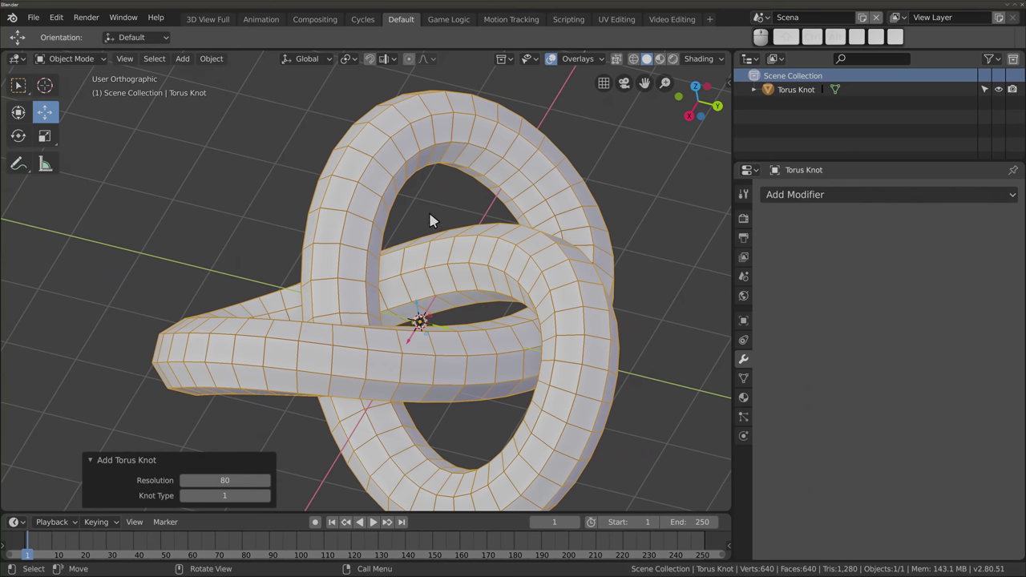
scroll(429, 215, "down", 2)
mouse_move(411, 332)
middle_mouse_down()
mouse_move(419, 291)
mouse_move(405, 365)
middle_mouse_up()
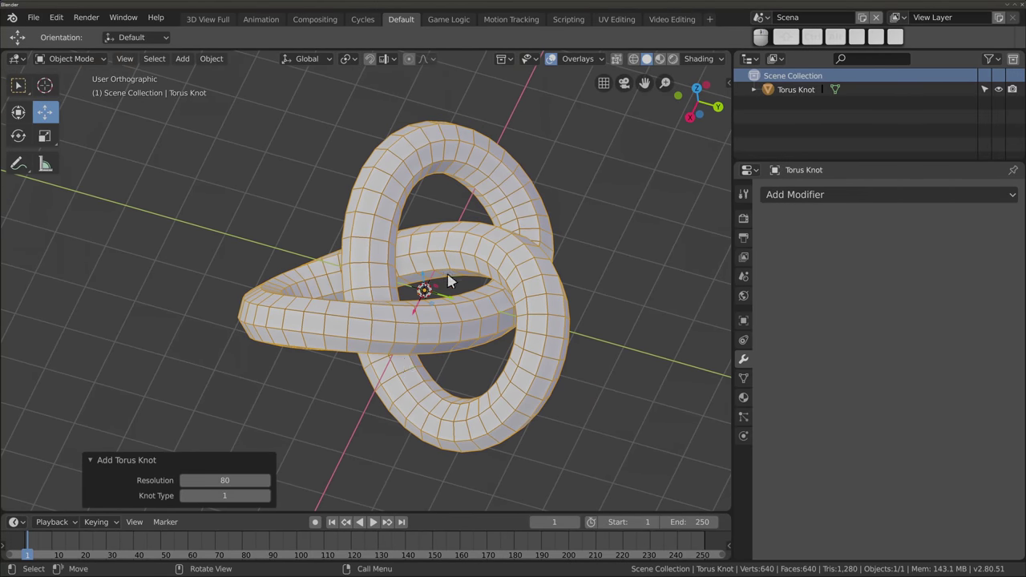
Set the torus knot resolution to 256 and try knot types 2 and 3
mouse_move(224, 480)
left_mouse_down()
mouse_move(196, 480)
mouse_move(264, 480)
left_mouse_up()
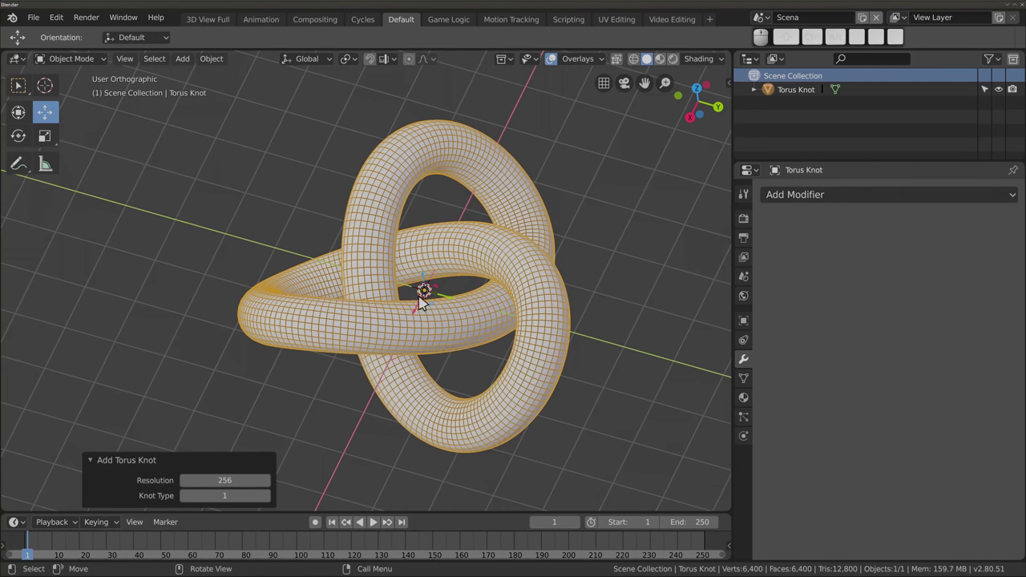
mouse_move(381, 277)
middle_mouse_down()
mouse_move(385, 229)
mouse_move(374, 381)
middle_mouse_up()
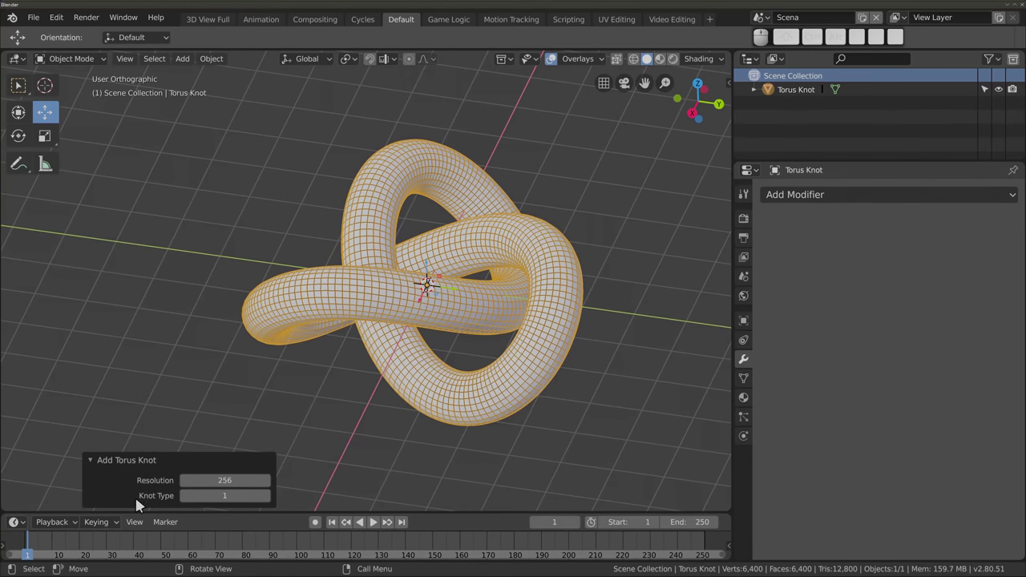
left_click(267, 496)
mouse_move(401, 286)
middle_mouse_down()
mouse_move(481, 458)
mouse_move(293, 343)
mouse_move(325, 259)
mouse_move(174, 383)
mouse_move(270, 401)
mouse_move(294, 378)
mouse_move(319, 264)
mouse_move(369, 348)
mouse_move(361, 367)
mouse_move(369, 297)
mouse_move(377, 303)
mouse_move(442, 500)
mouse_move(368, 4)
middle_mouse_up()
left_click(267, 496)
key("F12")
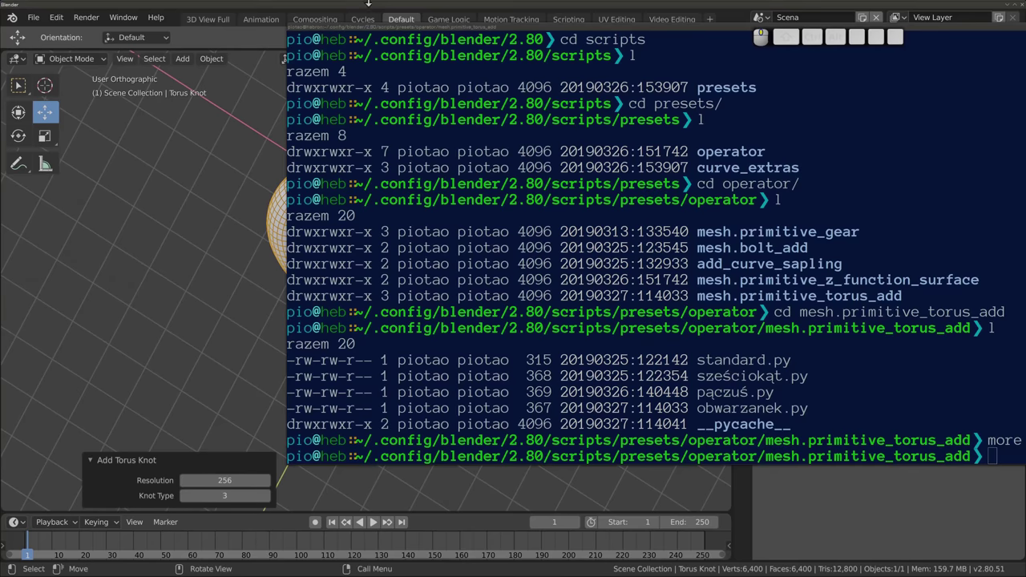
key("F12")
Select and delete the torus knot, then reopen the Add menu
middle_click_drag(442, 250, 442, 214)
right_click(301, 182)
left_click(428, 191)
mouse_move(345, 294)
middle_mouse_down()
mouse_move(231, 339)
mouse_move(314, 254)
mouse_move(371, 349)
mouse_move(377, 210)
middle_mouse_up()
key("x")
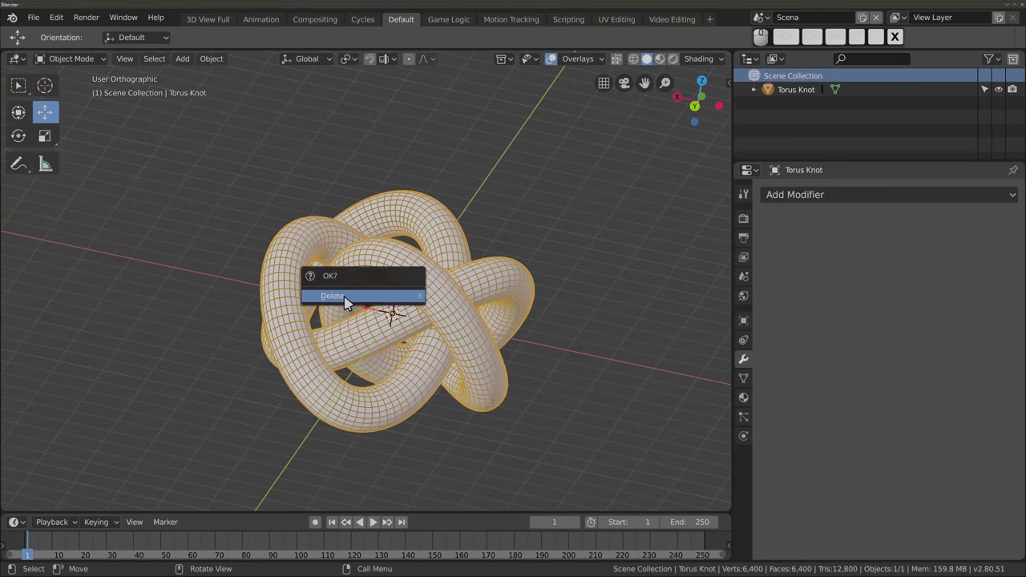
left_click(383, 295)
key("shift+a")
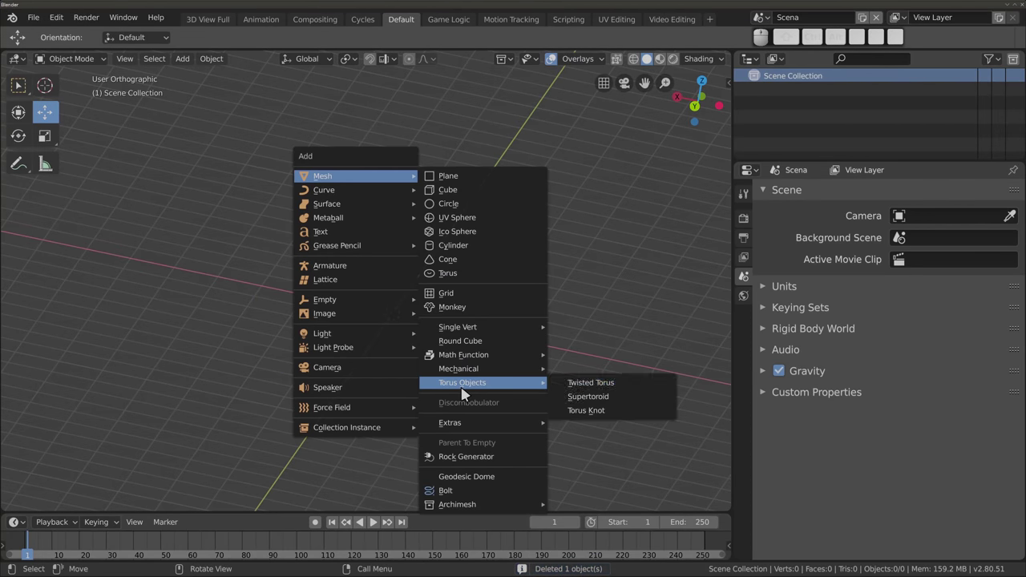
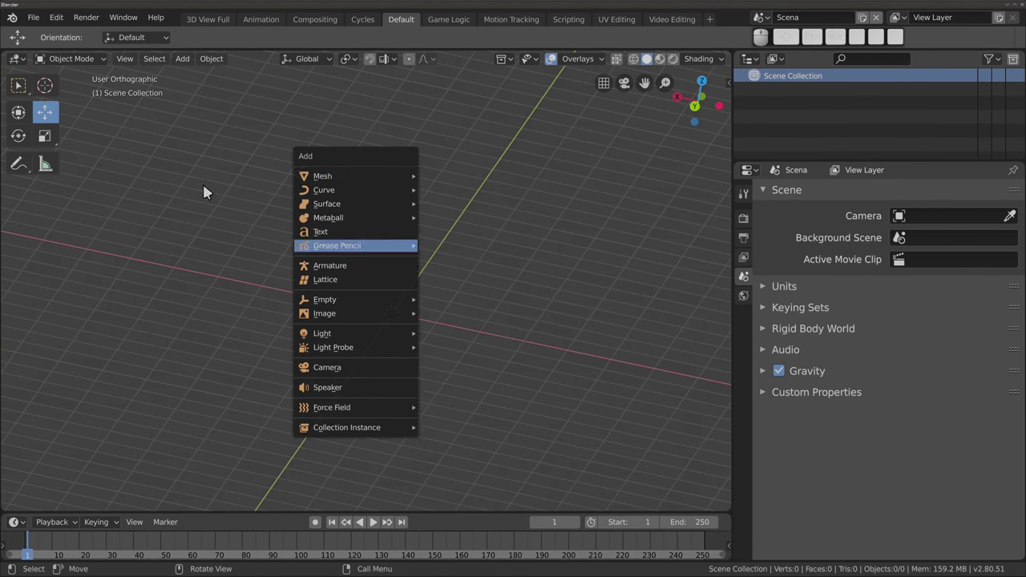
Add a 2 m plane to the empty scene
middle_click_drag(392, 433, 316, 218)
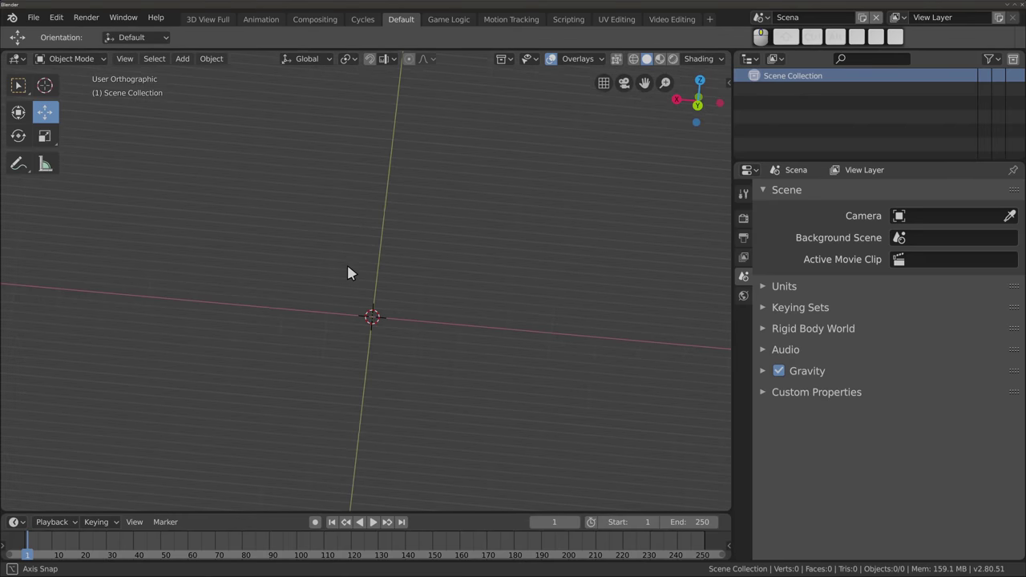
key("shift+a")
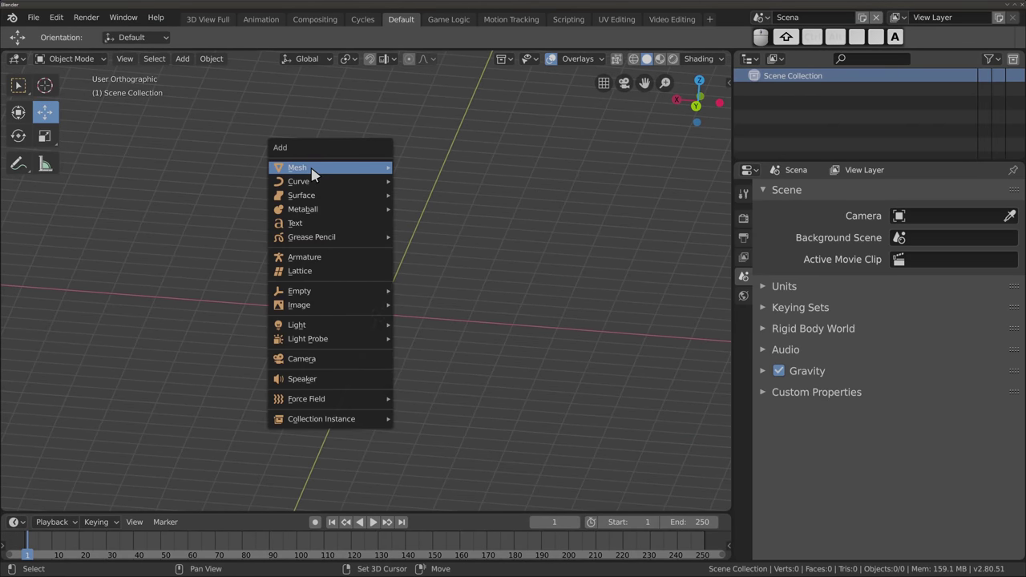
mouse_move(297, 168)
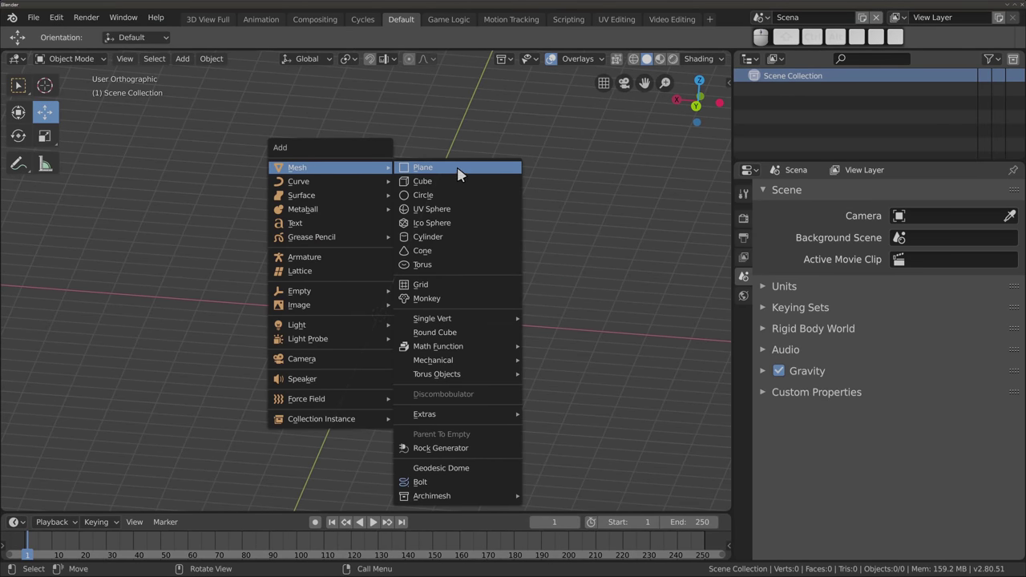
left_click(458, 175)
scroll(398, 293, "up", 2)
mouse_move(365, 277)
middle_mouse_down()
mouse_move(435, 155)
mouse_move(401, 197)
middle_mouse_up()
Generate a default Discombobulator mesh from the plane, inspect it, then delete it
key("shift+a")
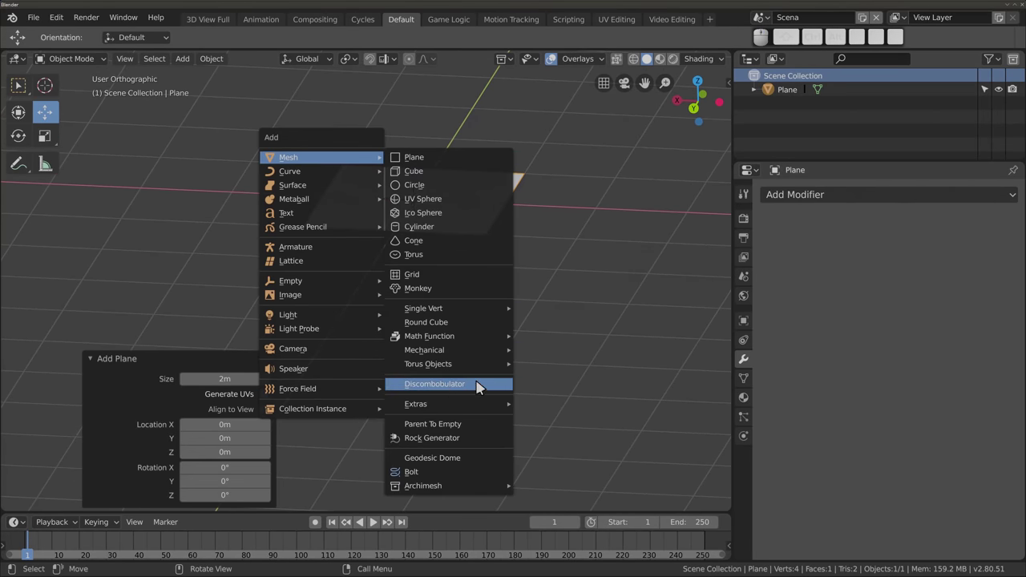
left_click(471, 388)
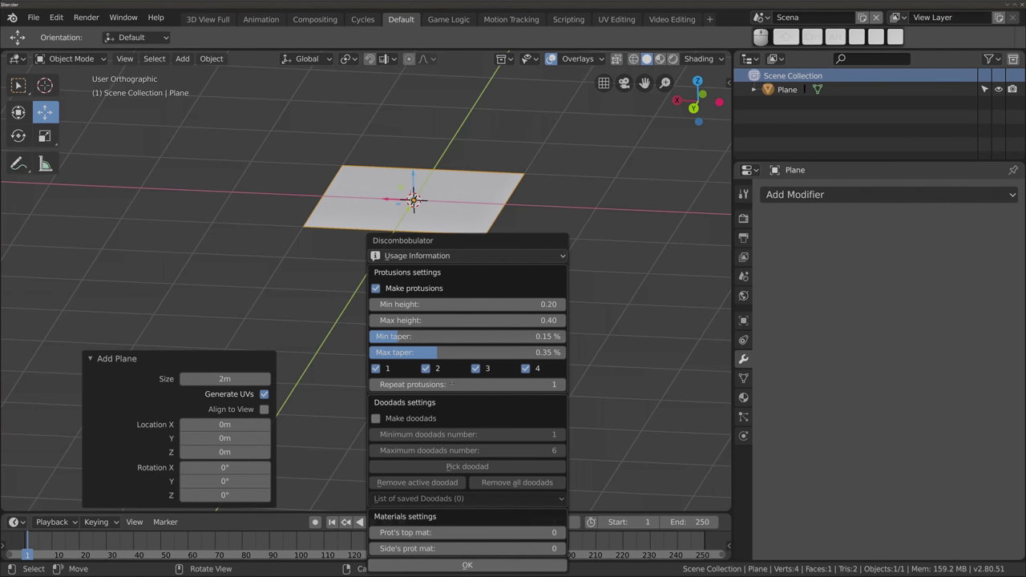
left_click(467, 565)
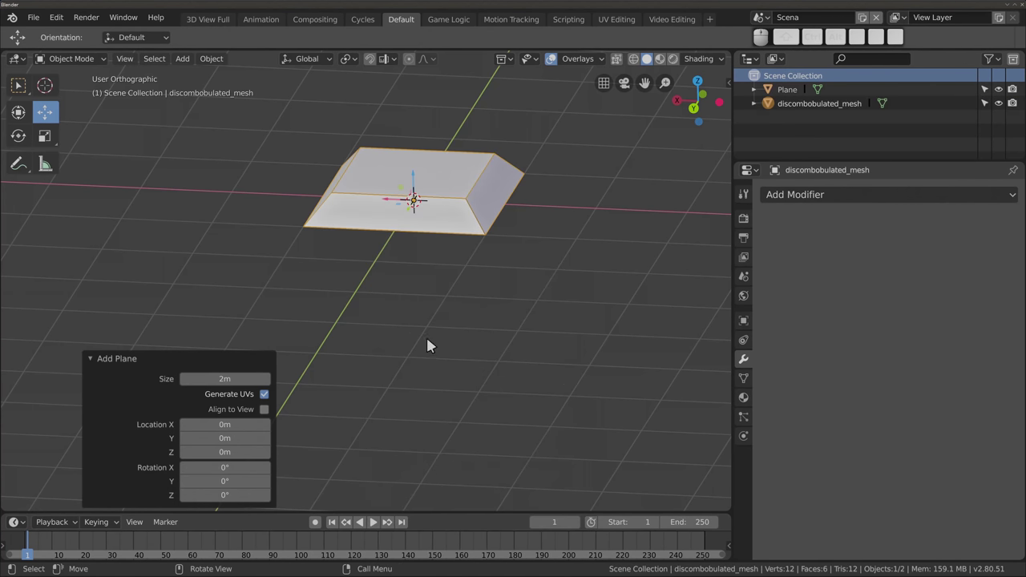
mouse_move(392, 235)
middle_mouse_down()
mouse_move(561, 253)
mouse_move(369, 285)
mouse_move(390, 208)
mouse_move(407, 195)
mouse_move(425, 219)
mouse_move(369, 312)
mouse_move(368, 300)
middle_mouse_up()
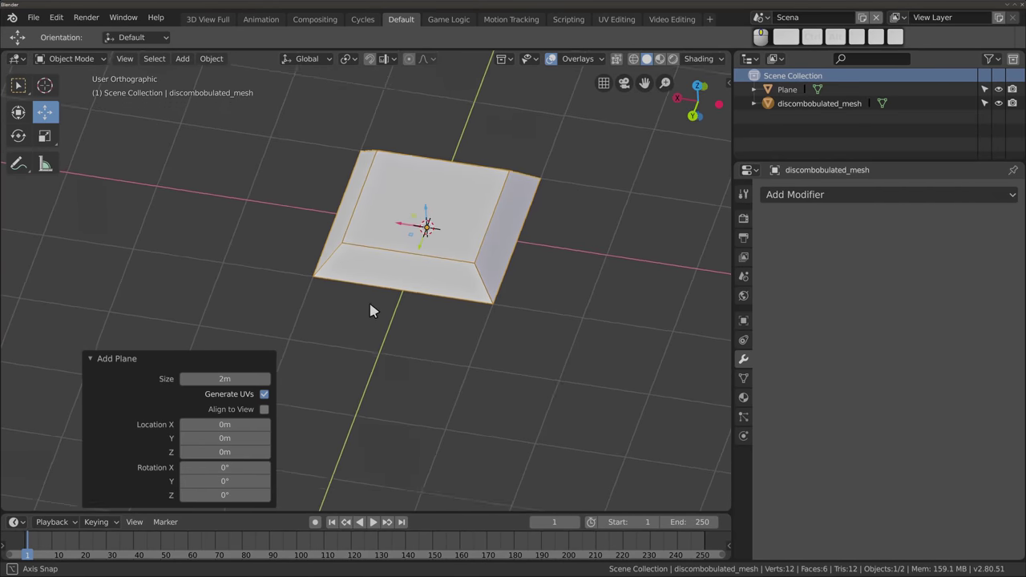
key("x")
left_click(360, 249)
Run Discombobulator on the plane with Repeat protrusions 3 and Make doodads enabled
left_click(382, 200)
mouse_move(412, 281)
middle_mouse_down()
mouse_move(437, 210)
mouse_move(424, 217)
middle_mouse_up()
key("shift+a")
mouse_move(269, 125)
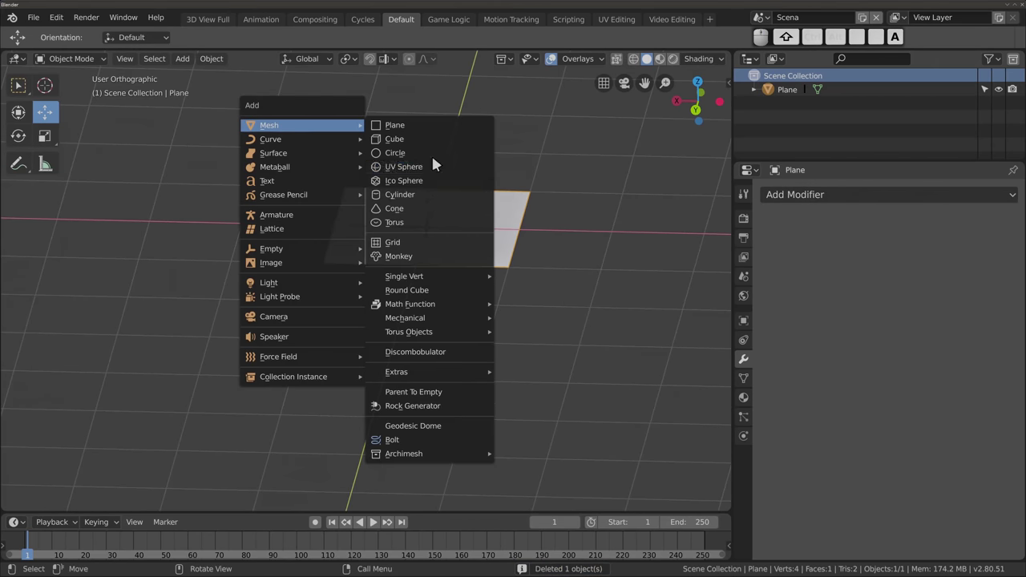
left_click(431, 353)
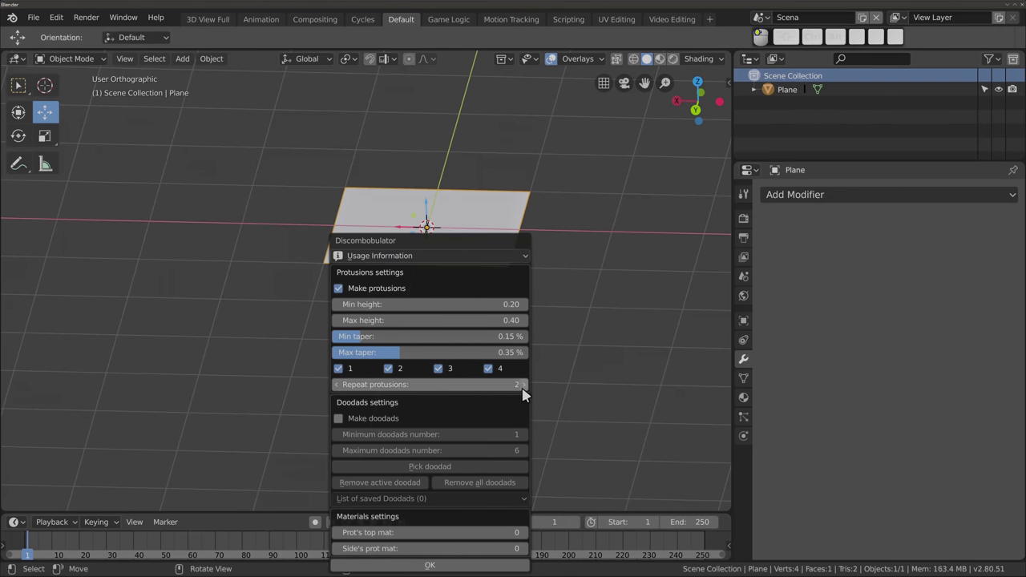
left_click(523, 385)
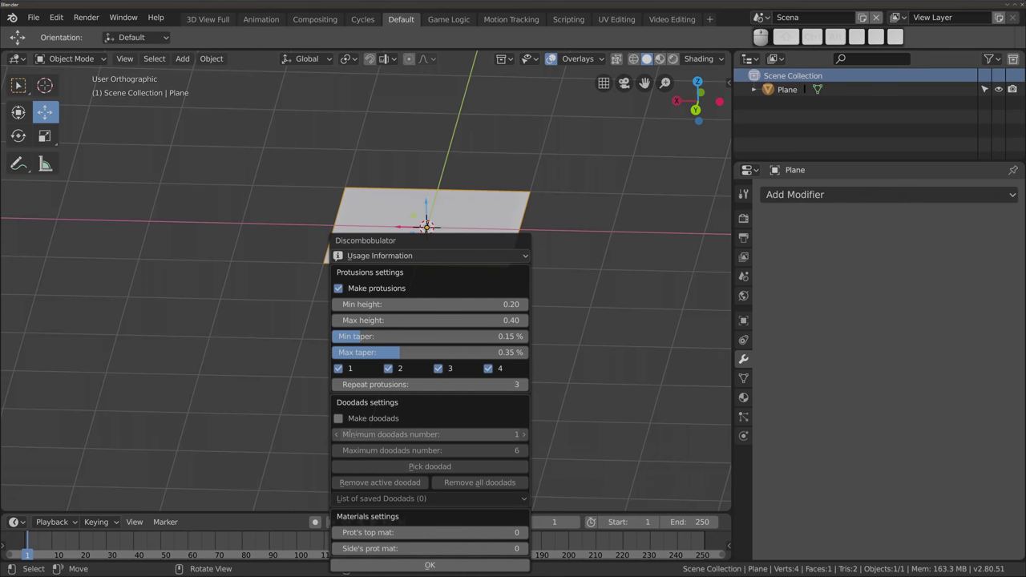
left_click(340, 421)
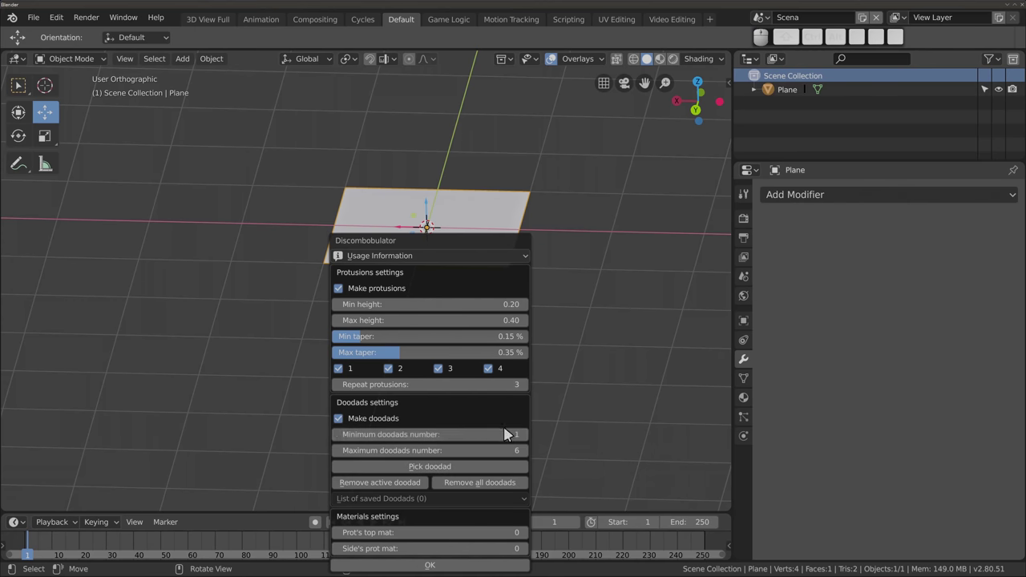
left_click(527, 256)
left_click(491, 256)
left_click(445, 566)
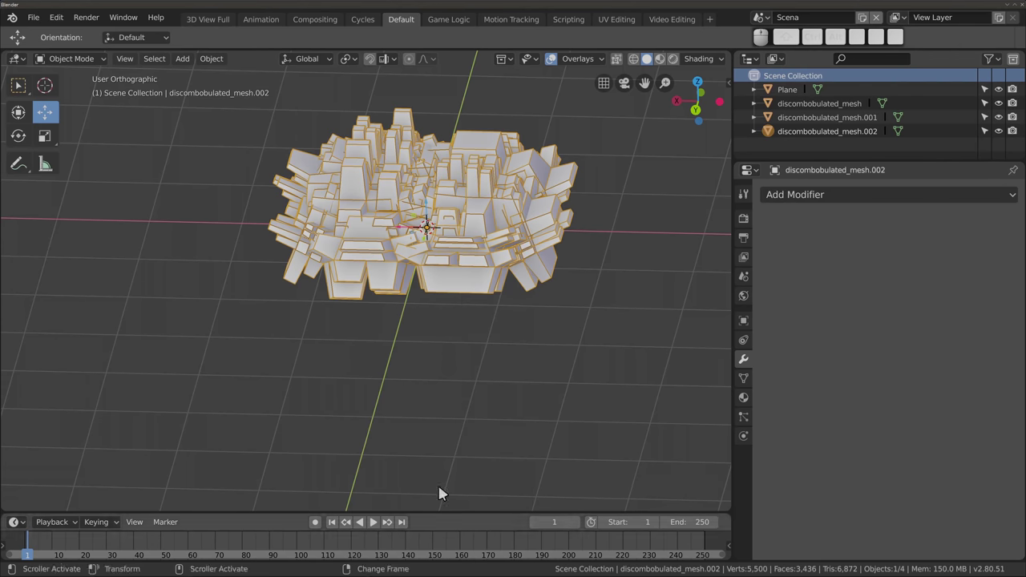
mouse_move(399, 298)
middle_mouse_down()
mouse_move(364, 304)
mouse_move(398, 368)
mouse_move(381, 413)
mouse_move(390, 389)
middle_mouse_up()
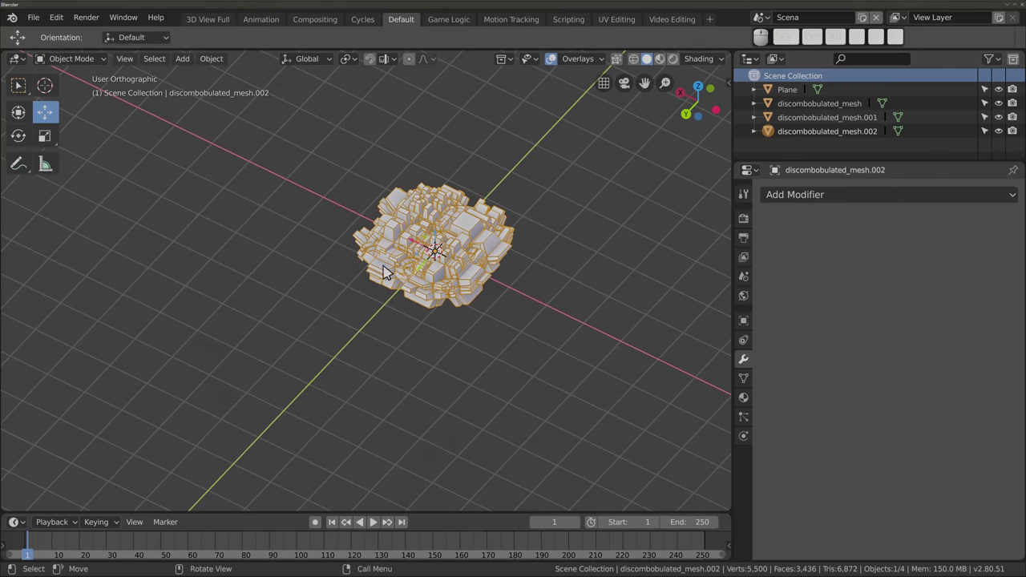
scroll(440, 237, "up", 5)
scroll(440, 237, "up", 2)
scroll(427, 266, "down", 3)
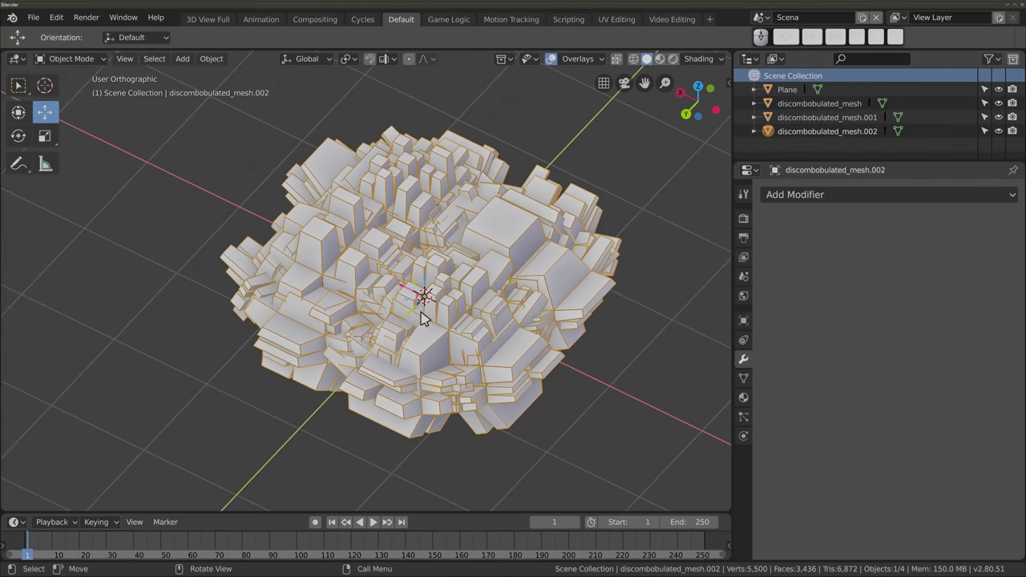
mouse_move(406, 344)
middle_mouse_down("shift")
mouse_move(398, 361)
mouse_move(374, 253)
middle_mouse_up("shift")
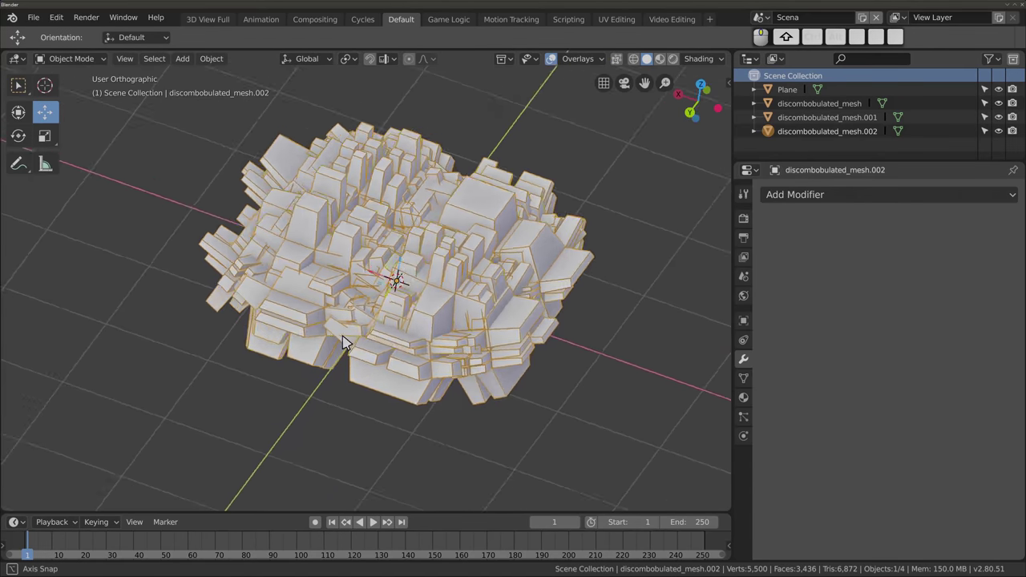
middle_click_drag(270, 255, 484, 310)
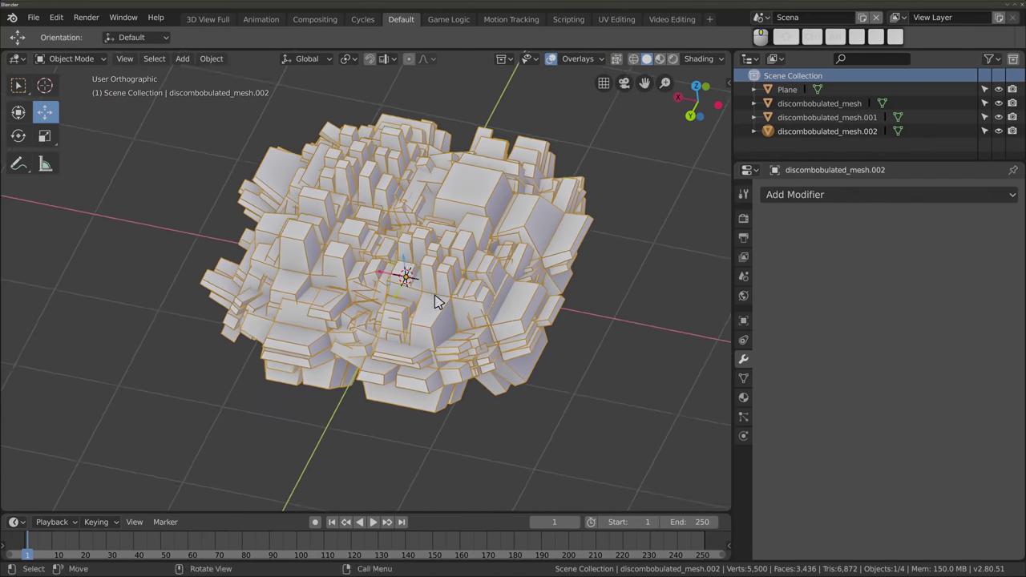
scroll(431, 215, "down", 1)
scroll(425, 217, "down", 3)
scroll(431, 222, "up", 2)
mouse_move(411, 283)
middle_mouse_down()
mouse_move(349, 305)
mouse_move(353, 289)
middle_mouse_up()
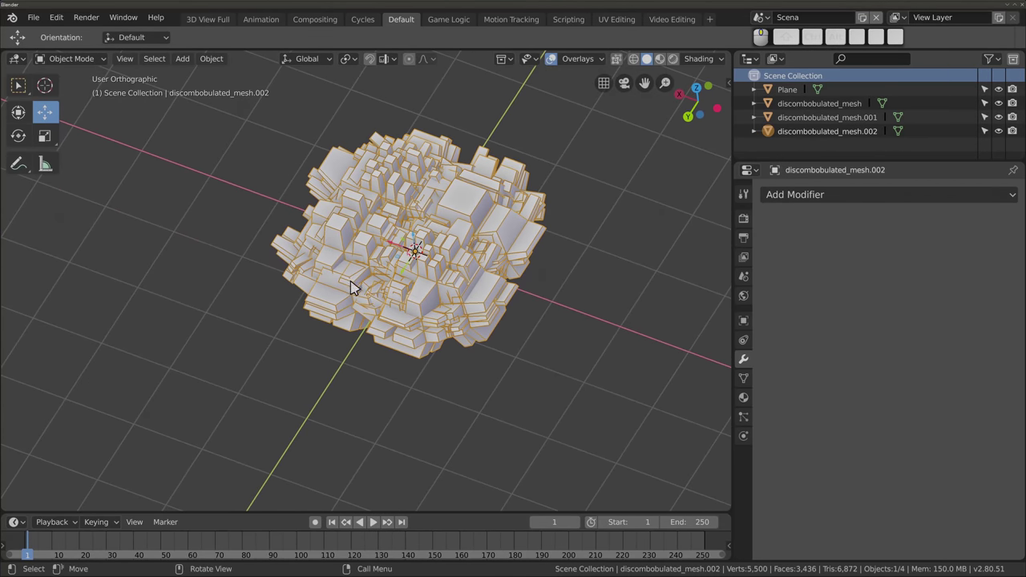
middle_click_drag(559, 319, 436, 320)
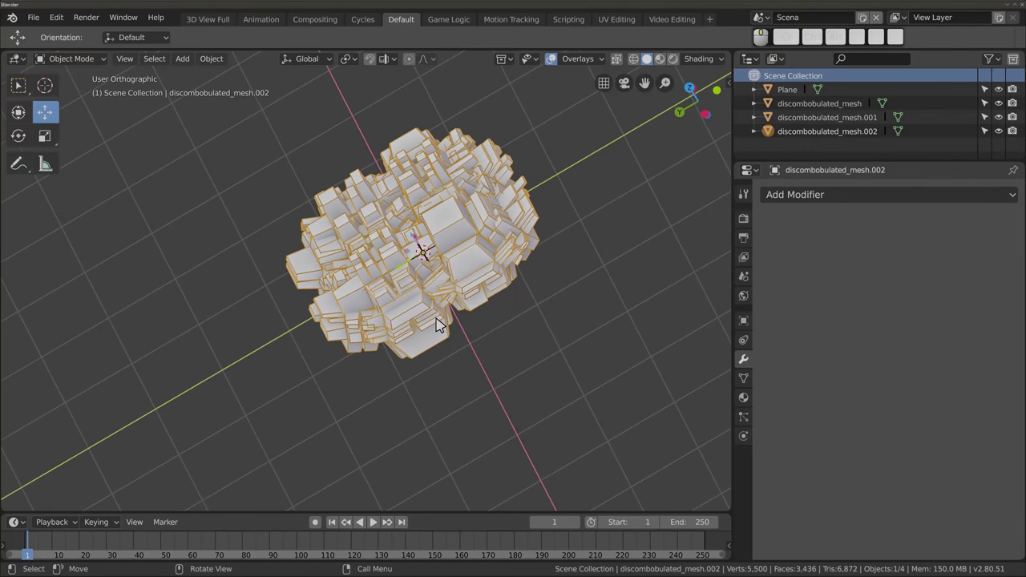
scroll(444, 216, "up", 5)
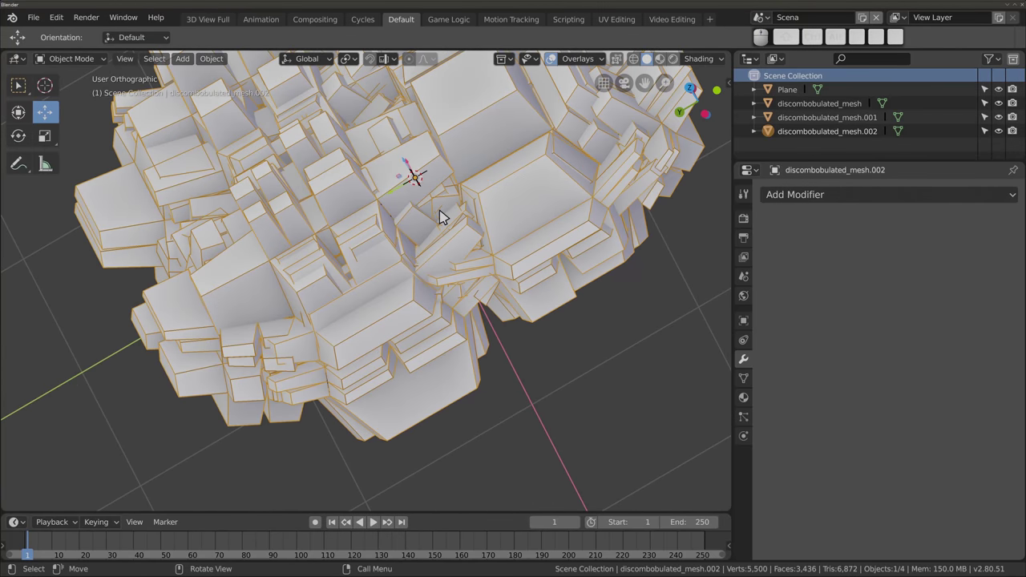
scroll(441, 217, "down", 5)
mouse_move(442, 218)
middle_mouse_down()
mouse_move(419, 271)
mouse_move(460, 222)
mouse_move(448, 205)
middle_mouse_up()
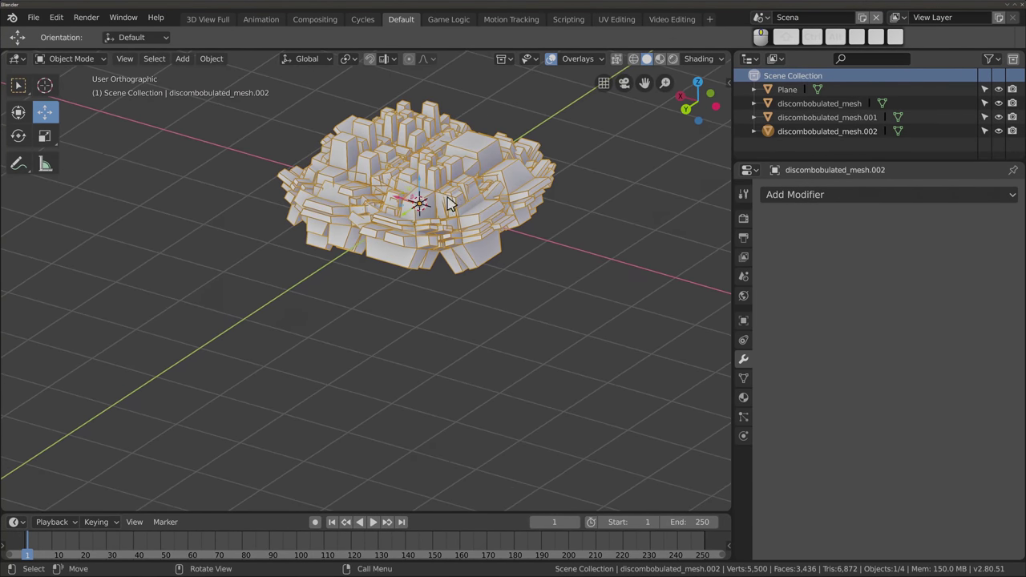
mouse_move(371, 171)
middle_mouse_down()
mouse_move(344, 233)
mouse_move(344, 321)
mouse_move(373, 234)
middle_mouse_up()
Delete discombobulated_mesh.002 and discombobulated_mesh.001
key("x")
left_click(394, 211)
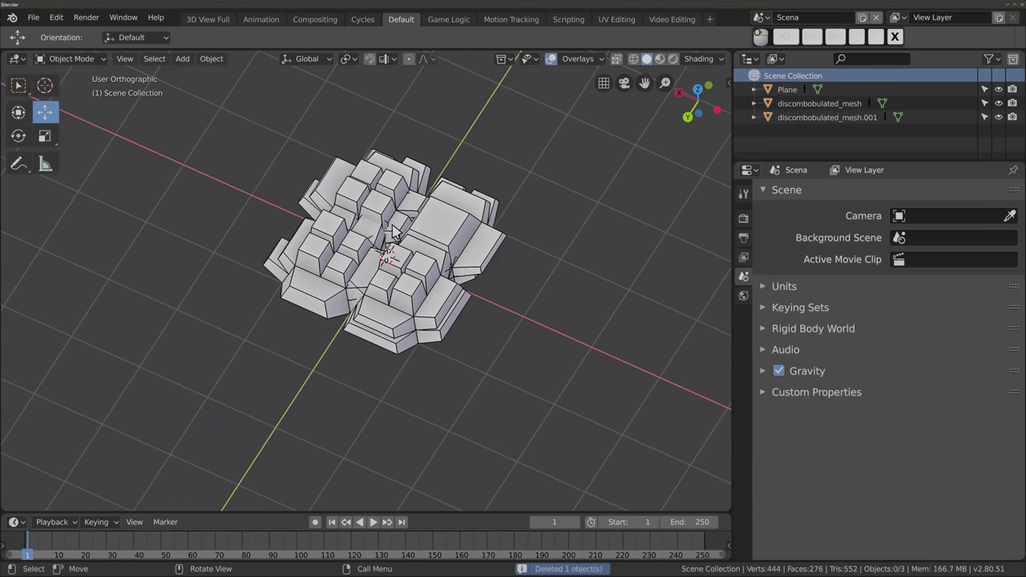
left_click(391, 238)
mouse_move(362, 280)
middle_mouse_down()
mouse_move(327, 270)
mouse_move(371, 256)
mouse_move(379, 224)
mouse_move(376, 377)
mouse_move(381, 231)
mouse_move(337, 165)
mouse_move(309, 292)
middle_mouse_up()
key("x")
left_click(380, 218)
Delete discombobulated_mesh and the plane, leaving the scene empty, and bring up the Add menu
left_click(401, 234)
key("x")
left_click(380, 224)
left_click(387, 226)
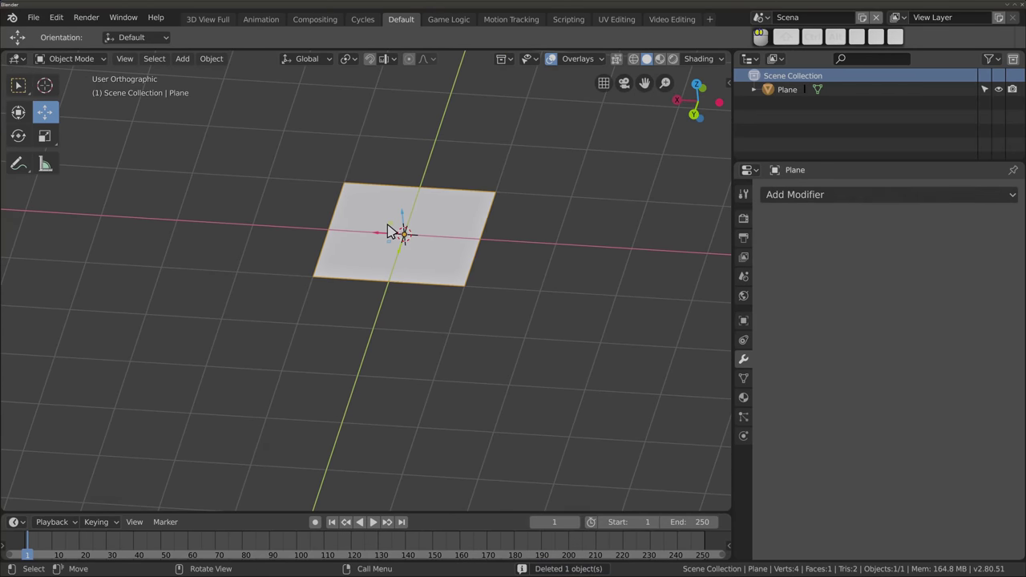
key("x")
left_click(387, 230)
key("shift+a")
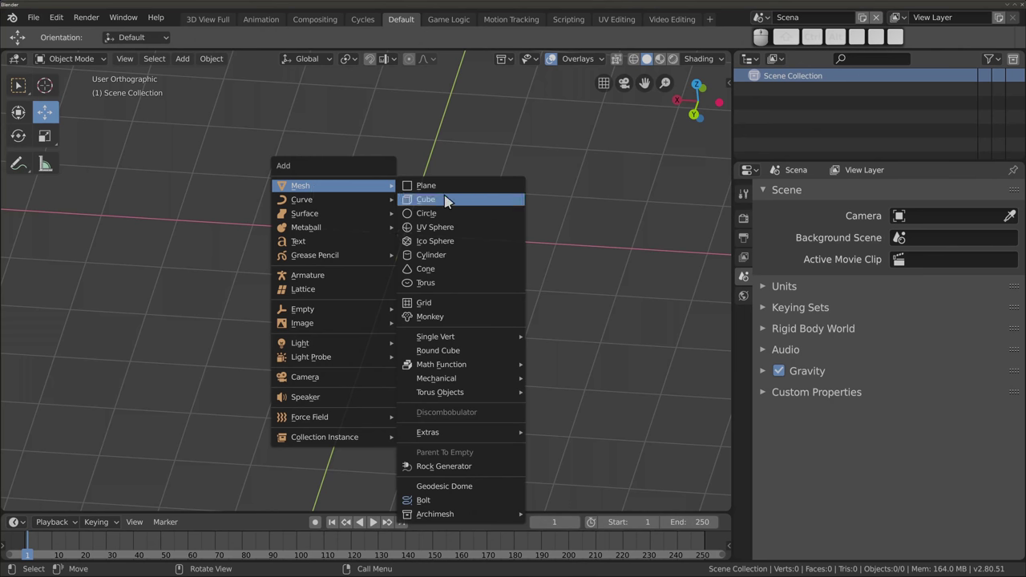
mouse_move(449, 432)
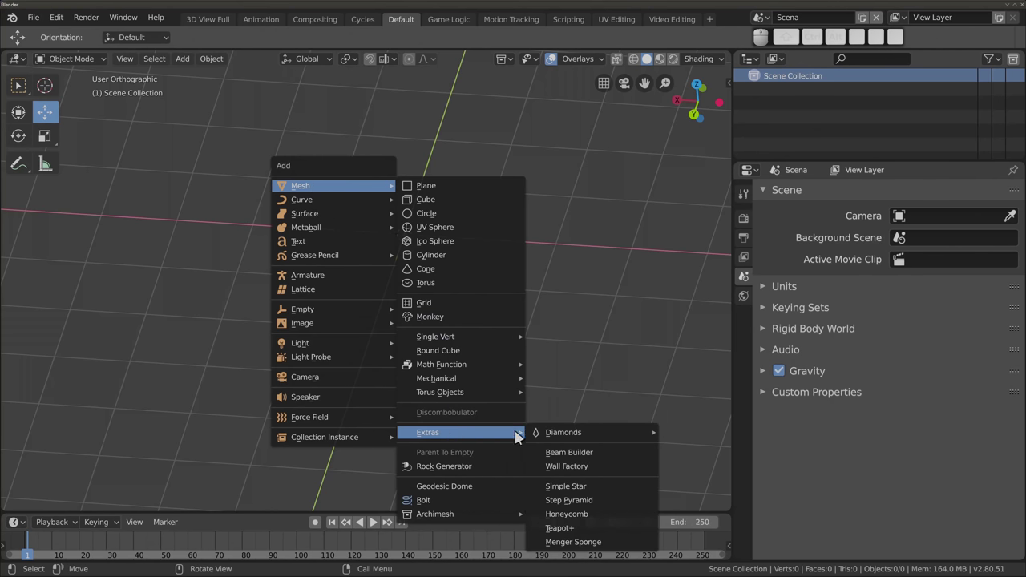
mouse_move(563, 432)
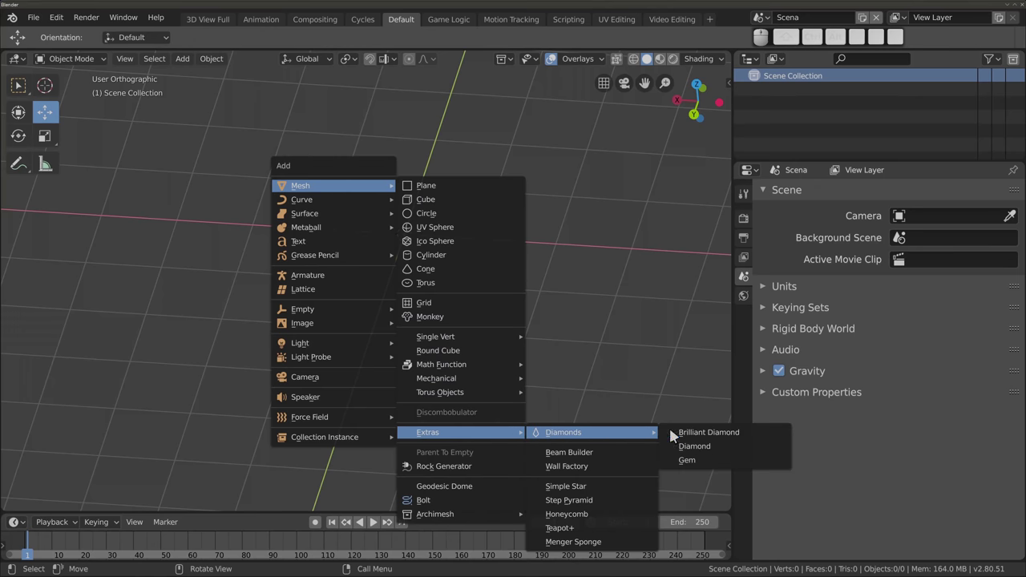
Add a 21-segment Brilliant Diamond, keeping crown height 0.16 and deepening pavilion to 0.48
left_click(725, 435)
mouse_move(407, 265)
middle_mouse_down()
mouse_move(390, 157)
mouse_move(400, 152)
middle_mouse_up()
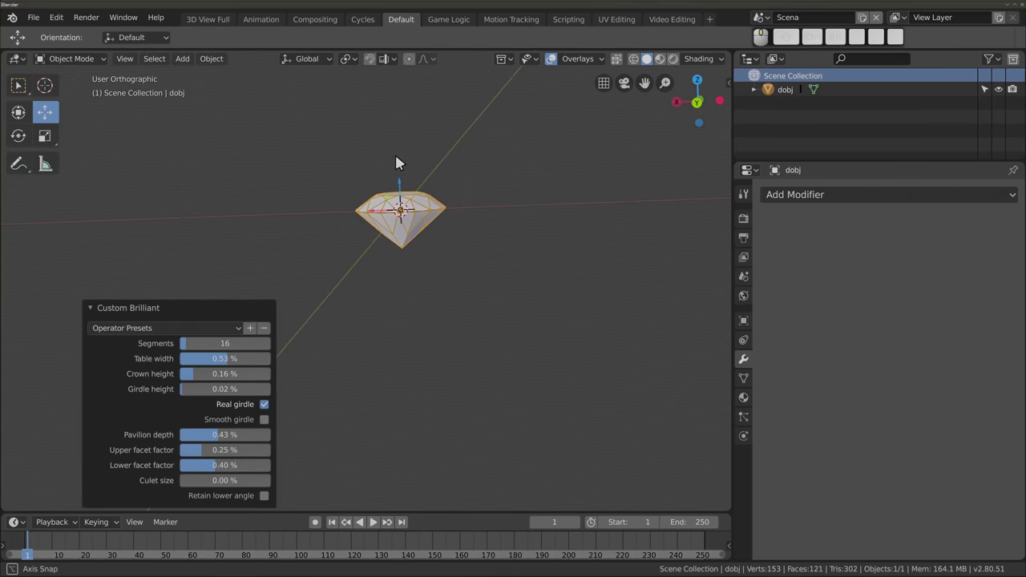
scroll(398, 215, "up", 1)
scroll(398, 214, "up", 2)
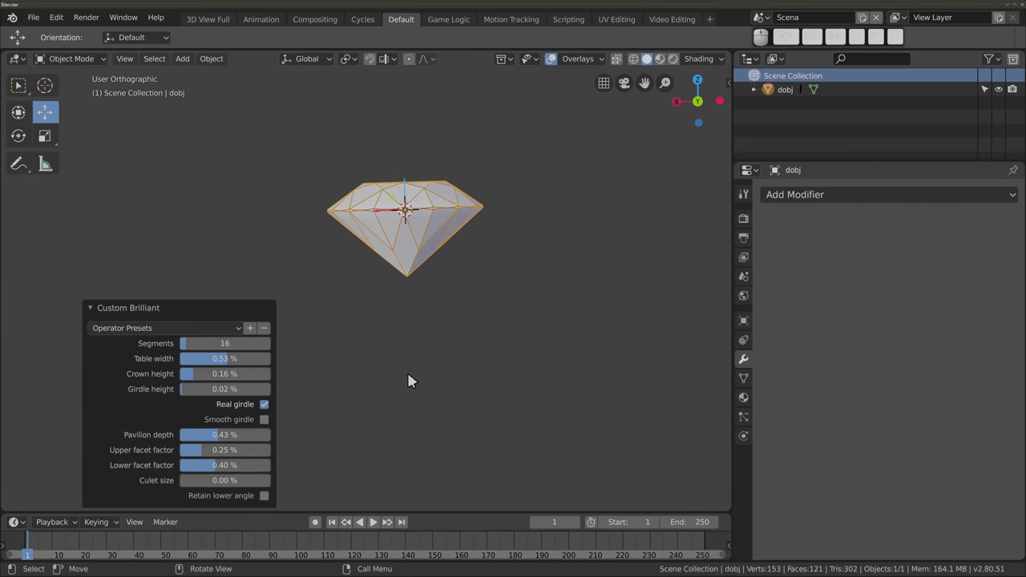
mouse_move(208, 376)
left_mouse_down()
mouse_move(224, 397)
mouse_move(215, 392)
mouse_move(230, 353)
left_mouse_up()
left_click_drag(215, 434, 226, 449)
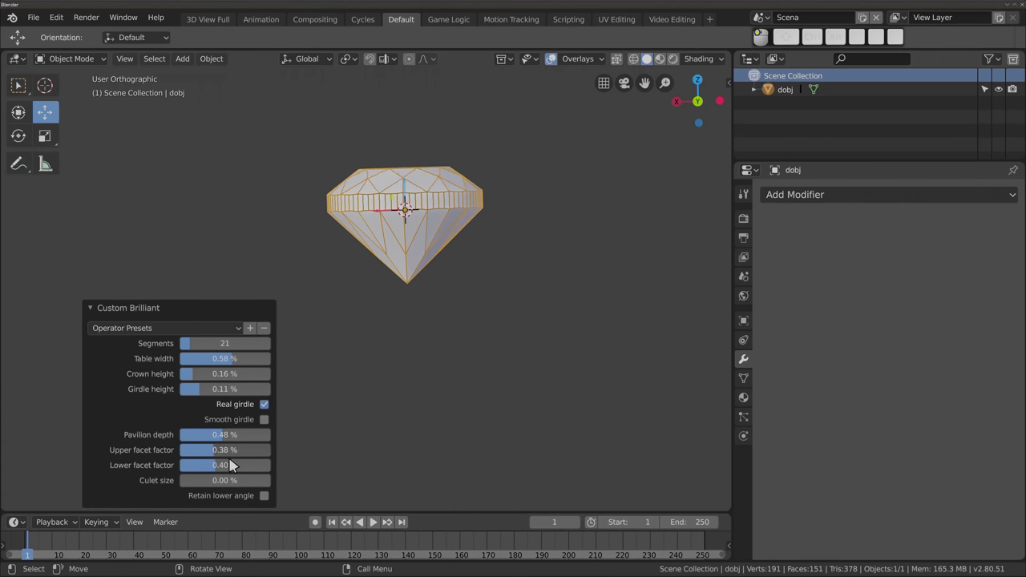
left_click(238, 328)
Move the brilliant diamond 3.2 m along X and add a standard Diamond
type("gx3.2")
key("Return")
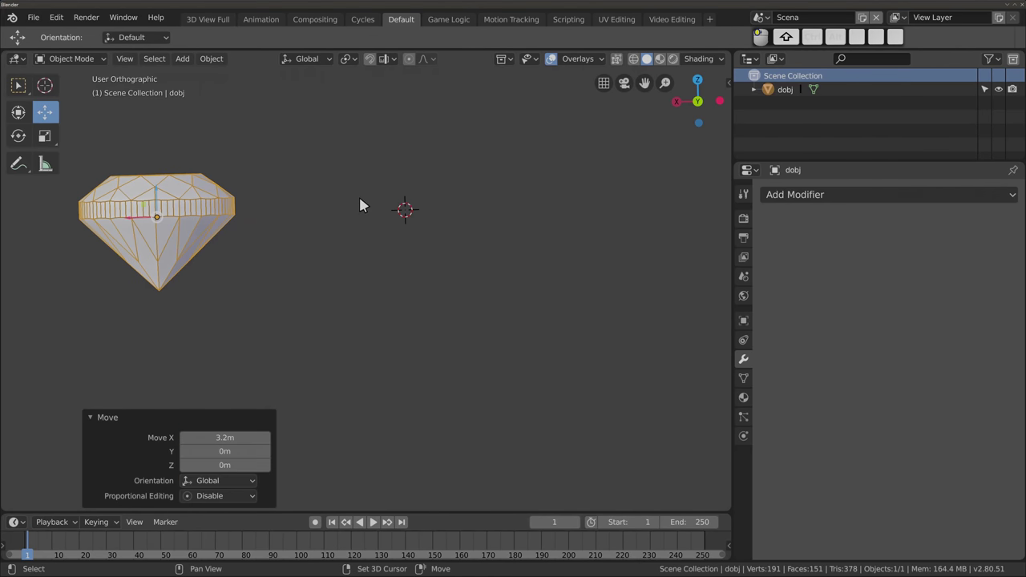
key("shift+a")
mouse_move(472, 444)
mouse_move(618, 334)
left_click(755, 350)
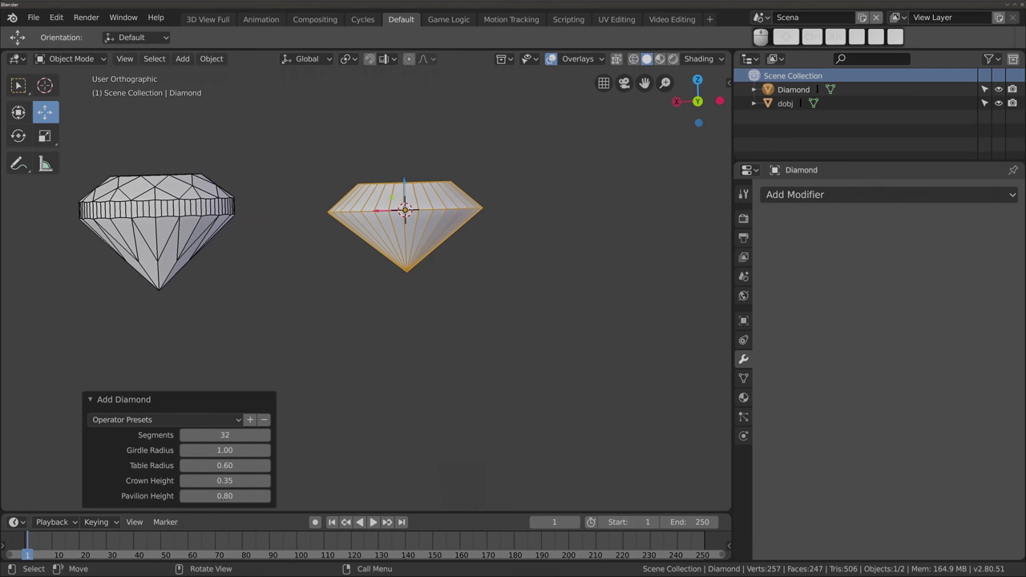
Widen the Diamond's table radius to 0.63 and shift it to -3.01 m along X
left_click_drag(224, 465, 232, 465)
key("g")
key("x")
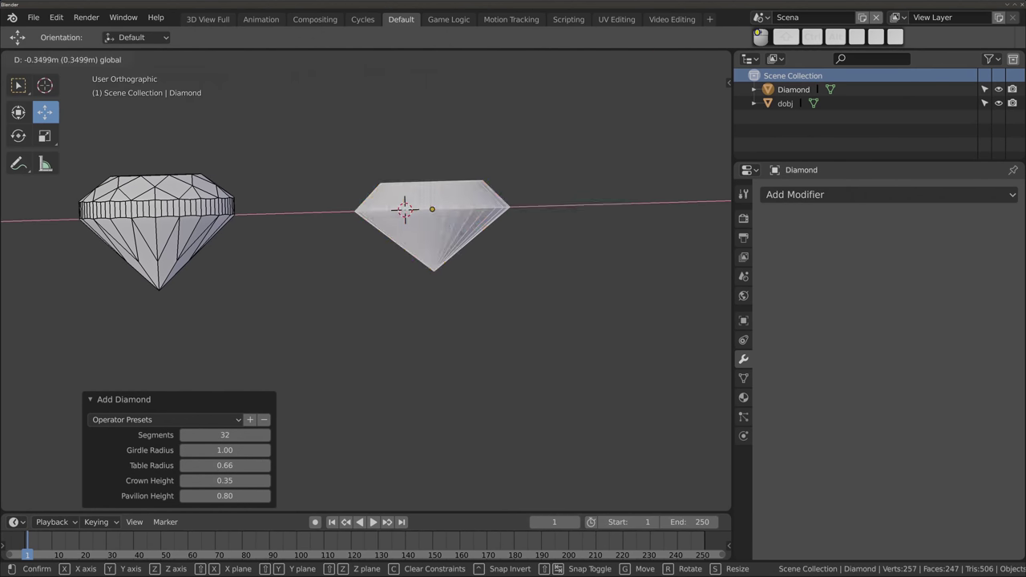
left_click(604, 214)
Add an eight-segment Gem at the origin between the two diamonds
key("shift+a")
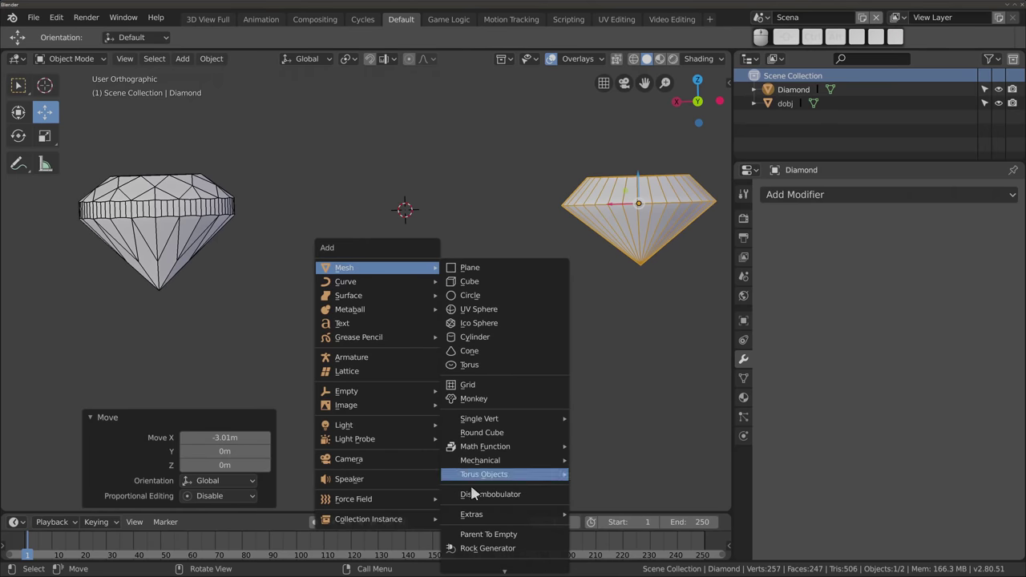
left_click(484, 508)
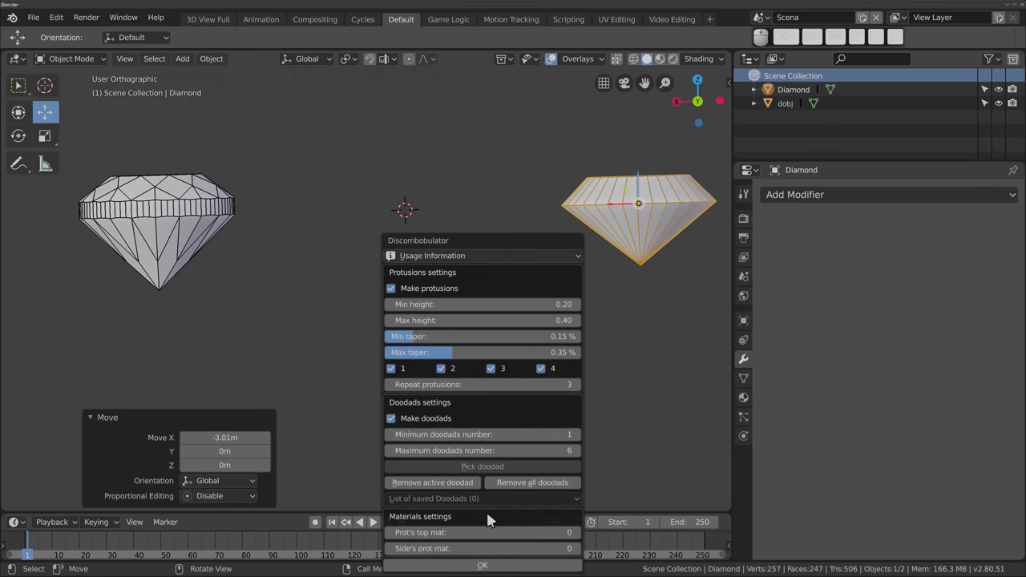
key("Escape")
key("shift+a")
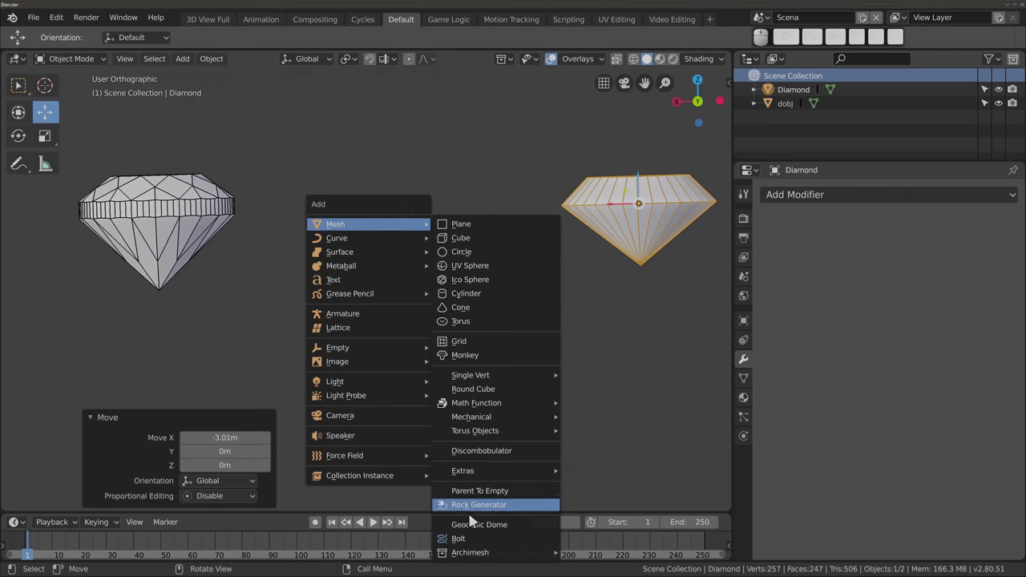
mouse_move(464, 470)
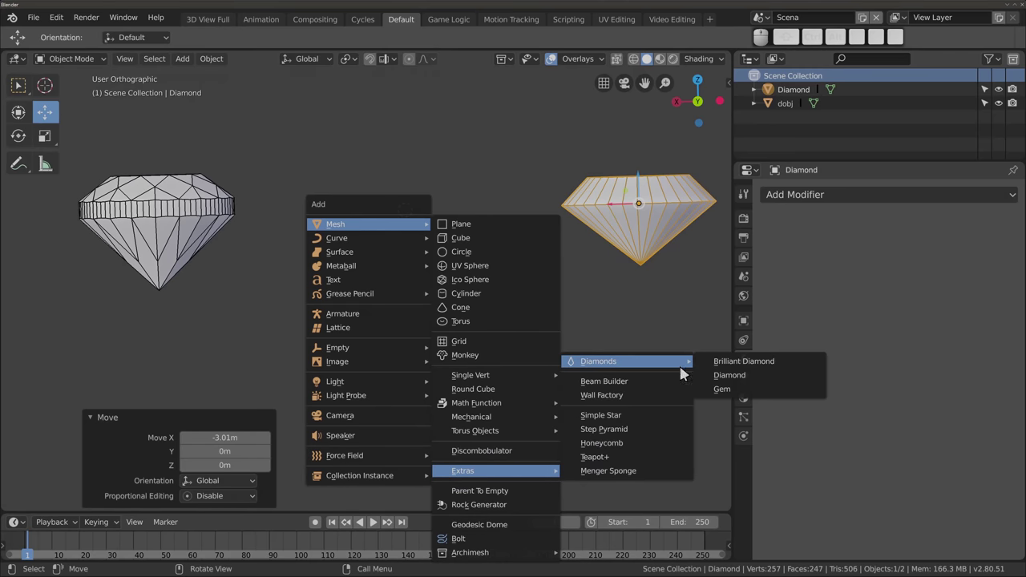
left_click(726, 389)
mouse_move(378, 243)
middle_mouse_down()
mouse_move(339, 322)
mouse_move(360, 357)
mouse_move(365, 278)
mouse_move(363, 321)
mouse_move(353, 236)
mouse_move(371, 334)
mouse_move(367, 256)
mouse_move(334, 286)
mouse_move(337, 277)
mouse_move(338, 324)
middle_mouse_up()
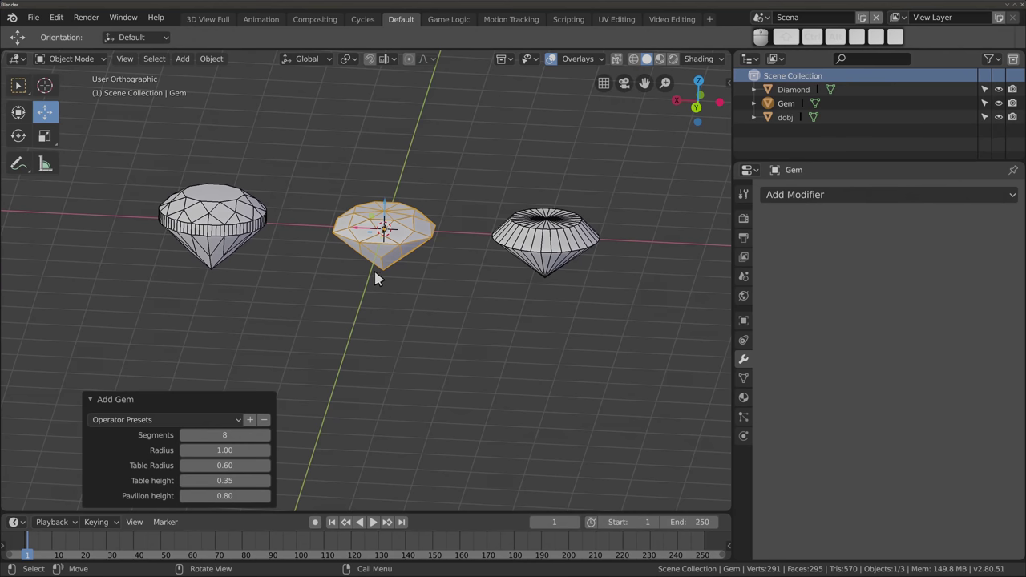
Delete the right-hand gem, the middle Gem and the remaining dobj gem
left_click(563, 247)
key("x")
left_click(471, 234)
left_click(389, 229)
key("Delete")
left_click(262, 226)
key("x")
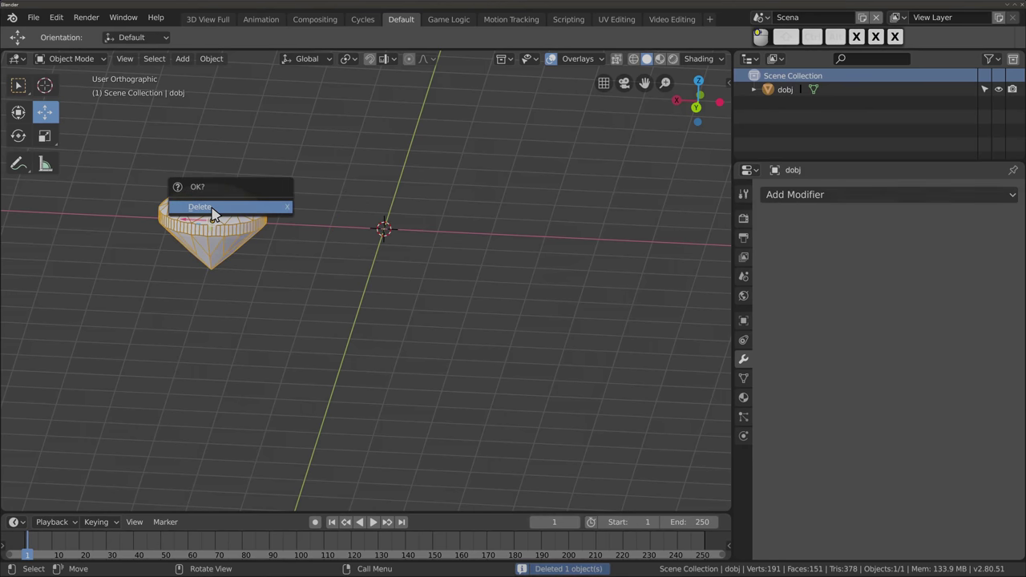
left_click(213, 210)
Add a Diamond, lower it to 6 segments, then delete it and bring up the extra meshes
key("shift+a")
mouse_move(466, 449)
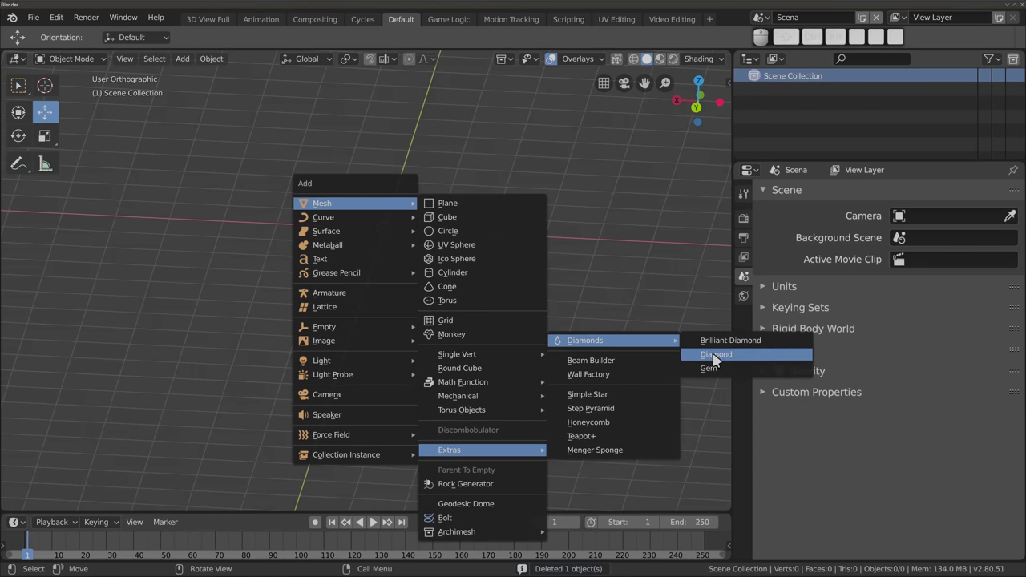
left_click(716, 357)
left_click_drag(225, 434, 186, 435)
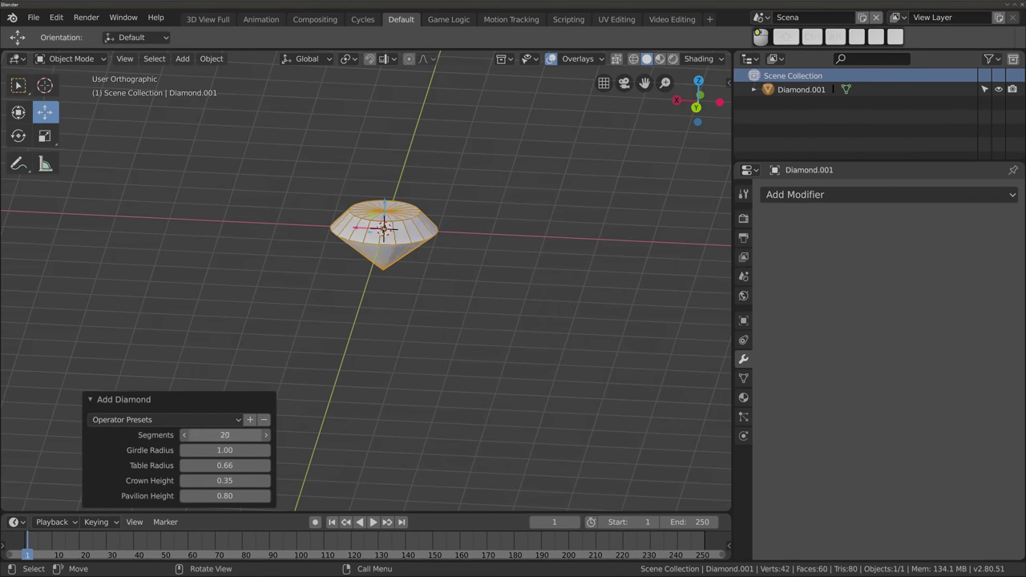
mouse_move(319, 276)
middle_mouse_down()
mouse_move(381, 144)
mouse_move(436, 416)
mouse_move(380, 193)
mouse_move(360, 243)
middle_mouse_up()
key("x")
left_click(394, 236)
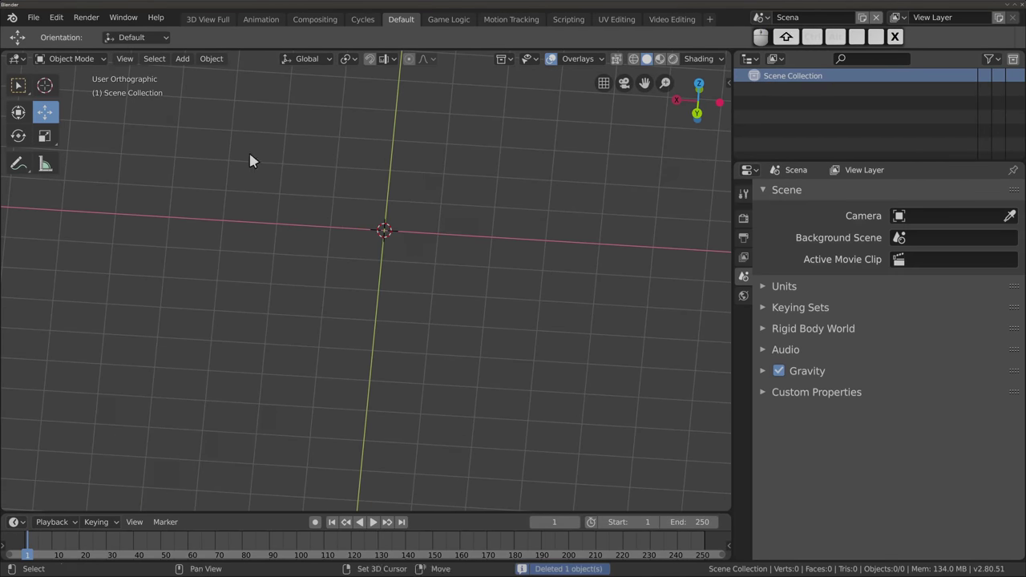
key("shift+a")
mouse_move(364, 399)
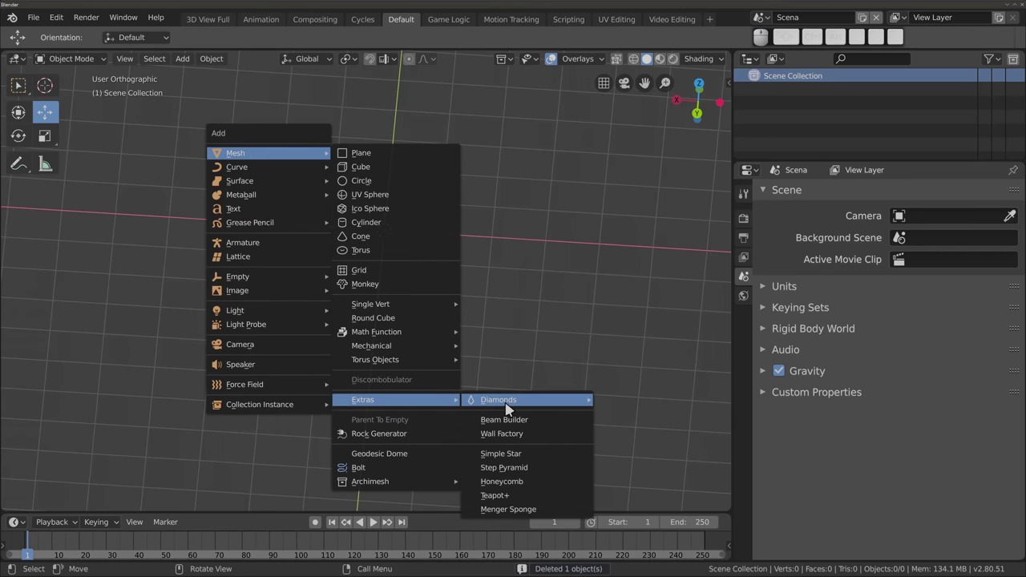
Add a Beam from the extra mesh objects and widen it, cancelling a depth change
left_click(542, 424)
middle_click_drag(433, 217, 354, 203)
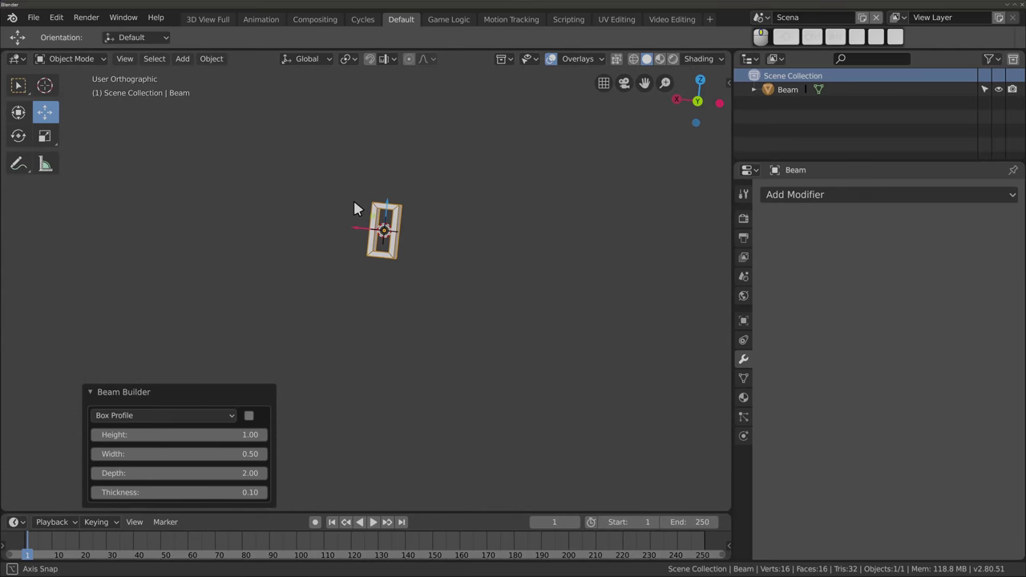
middle_click_drag(347, 271, 346, 272)
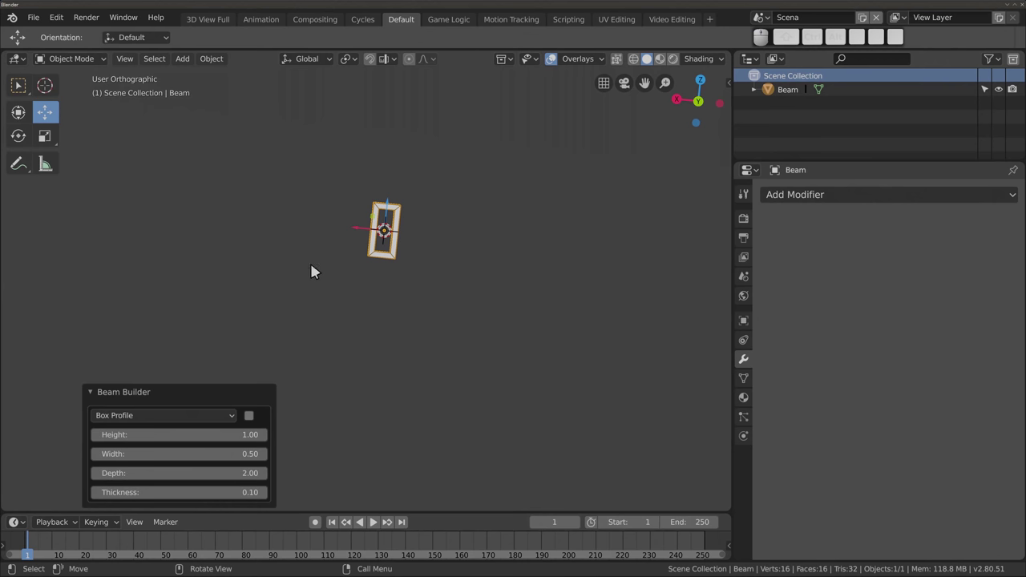
mouse_move(312, 271)
middle_mouse_down()
mouse_move(342, 231)
mouse_move(316, 247)
mouse_move(413, 298)
mouse_move(444, 272)
mouse_move(348, 275)
mouse_move(456, 300)
mouse_move(238, 390)
middle_mouse_up()
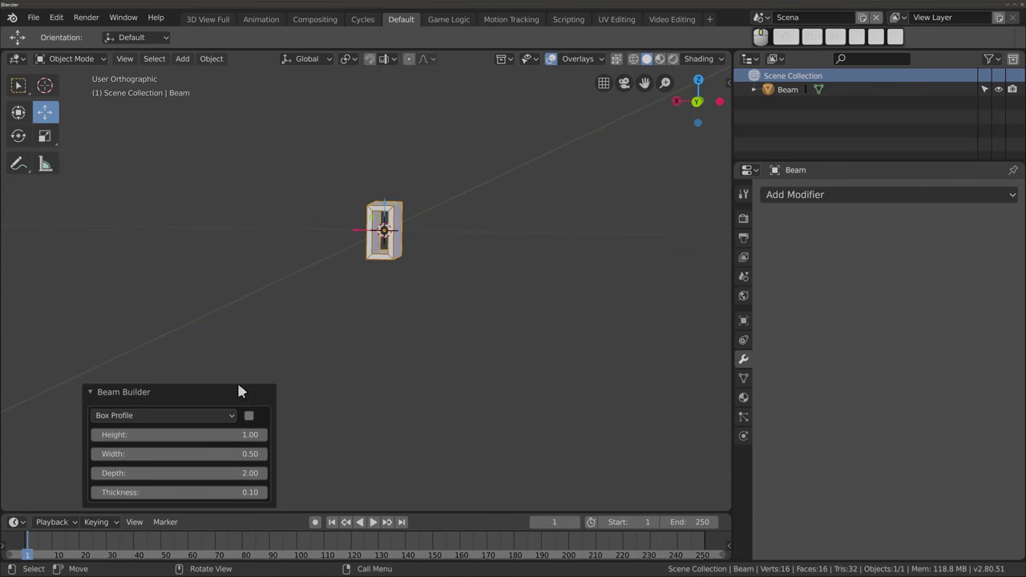
mouse_move(177, 453)
left_mouse_down()
mouse_move(233, 453)
mouse_move(183, 449)
left_mouse_up()
middle_click_drag(305, 320, 361, 265)
left_click_drag(169, 473, 209, 473)
key("Escape")
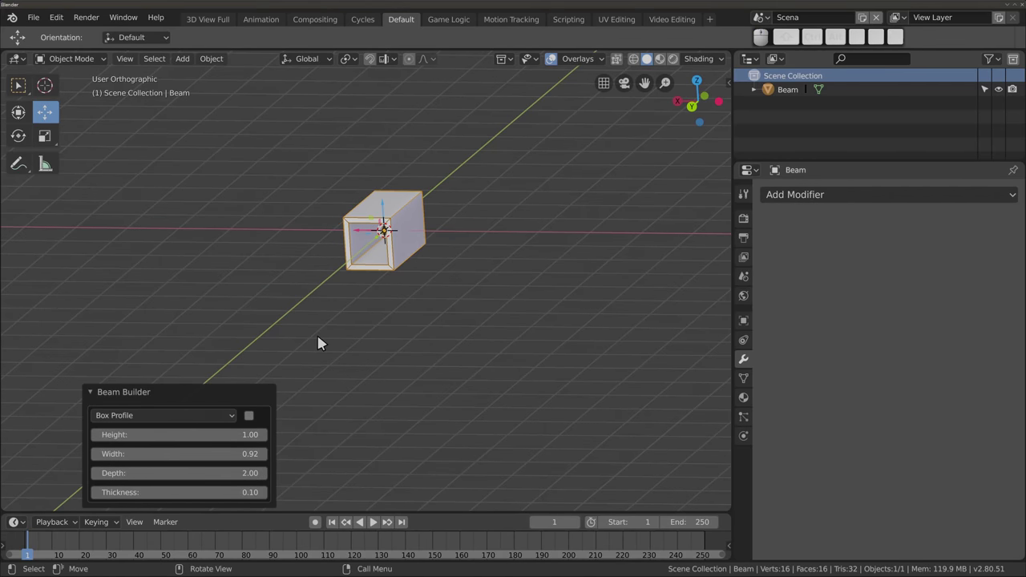
mouse_move(366, 208)
middle_mouse_down("alt")
mouse_move(385, 164)
mouse_move(336, 290)
mouse_move(459, 323)
middle_mouse_up("alt")
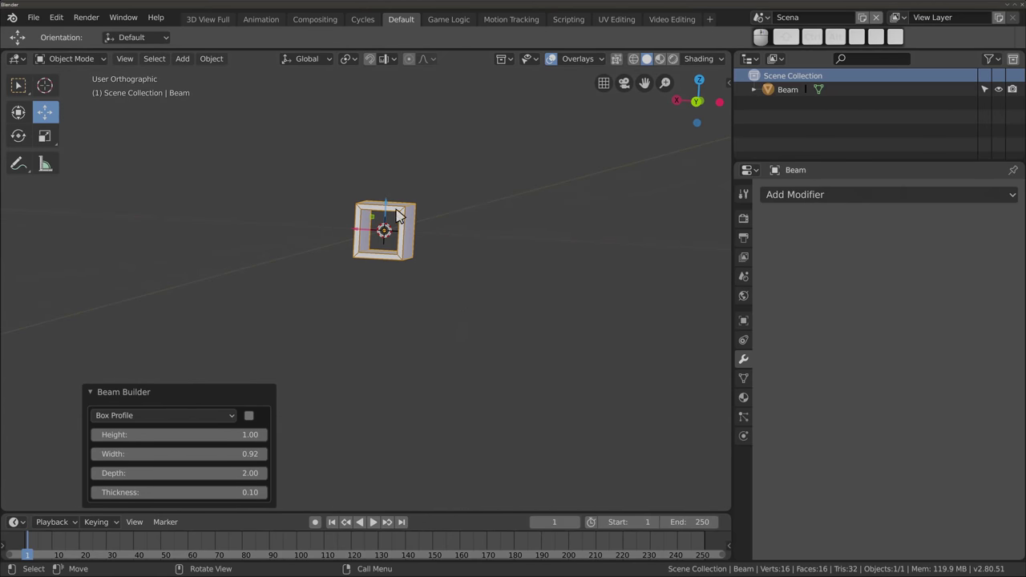
middle_click_drag(316, 220, 321, 224, "alt")
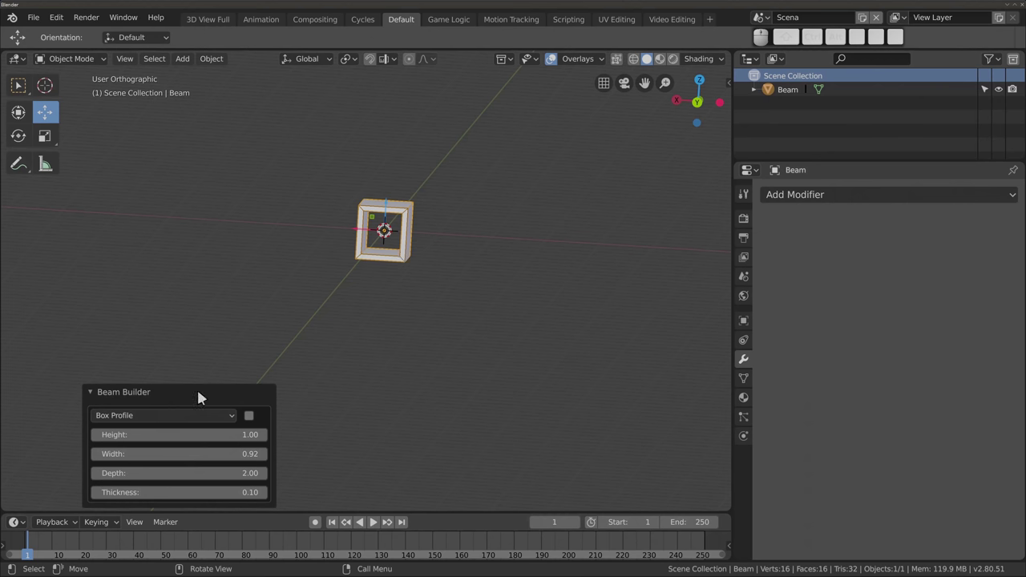
Switch the beam to a U Profile and thicken its walls
left_click(227, 418)
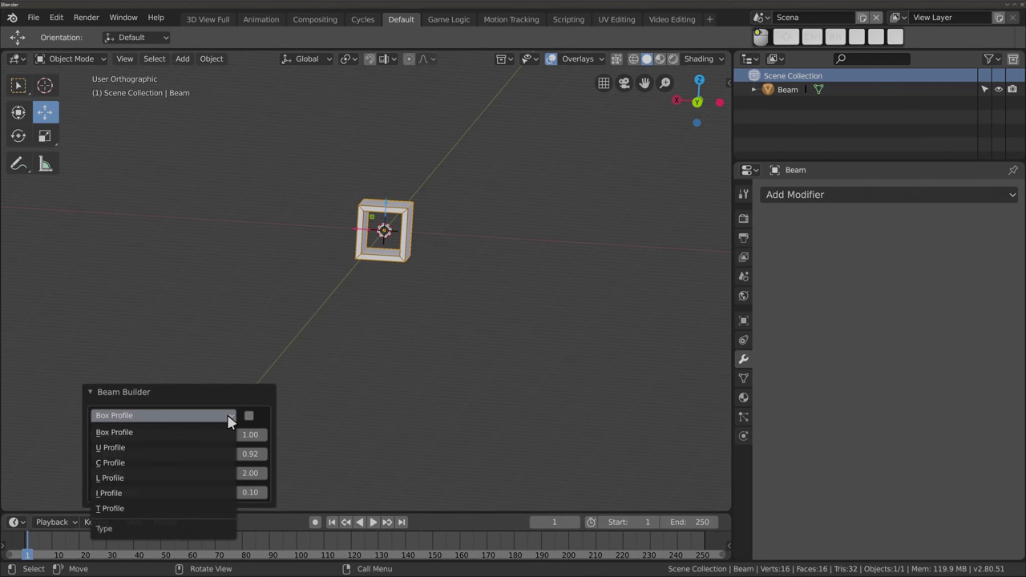
left_click(130, 449)
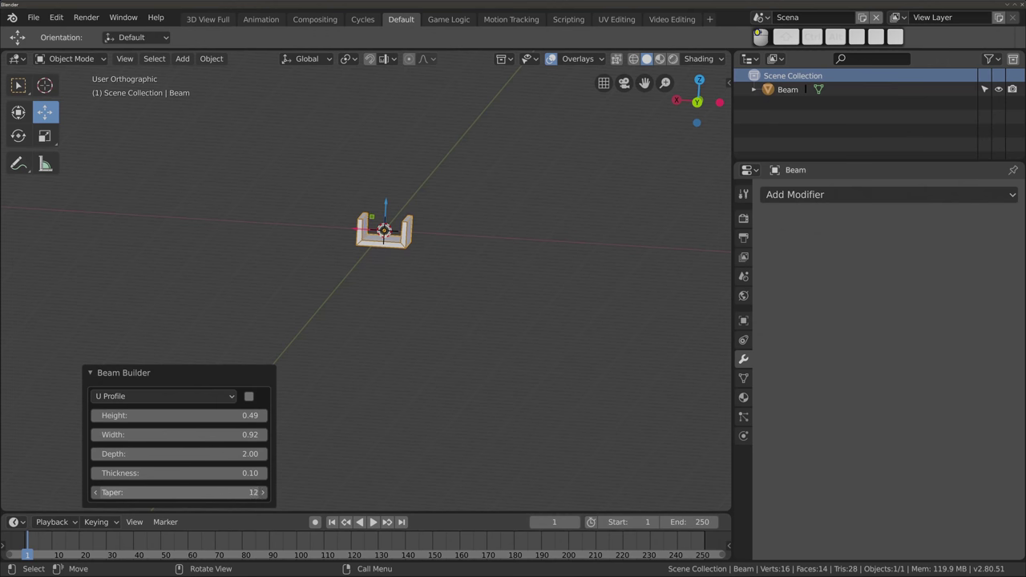
scroll(356, 271, "up", 5)
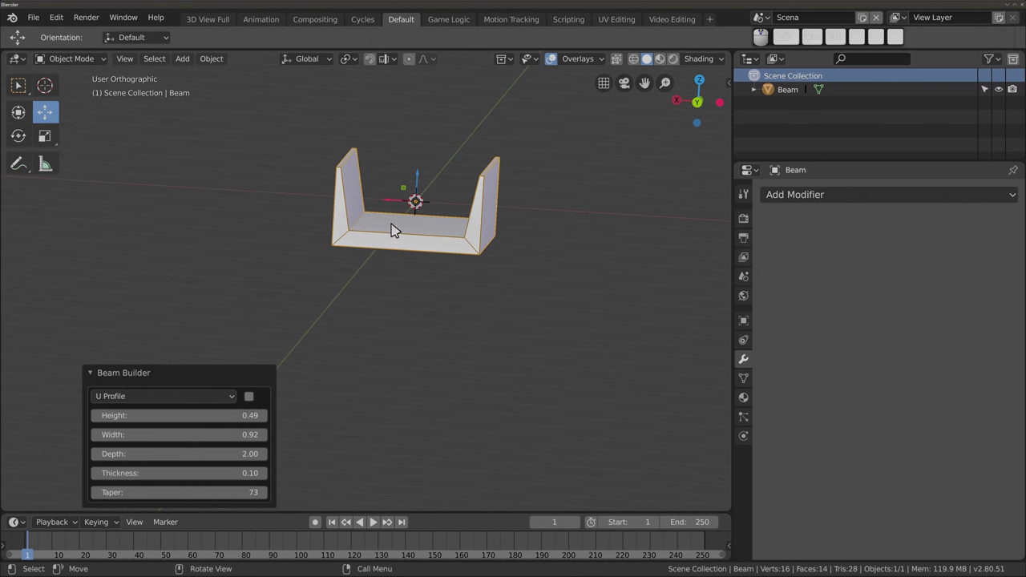
left_click_drag(197, 473, 248, 473)
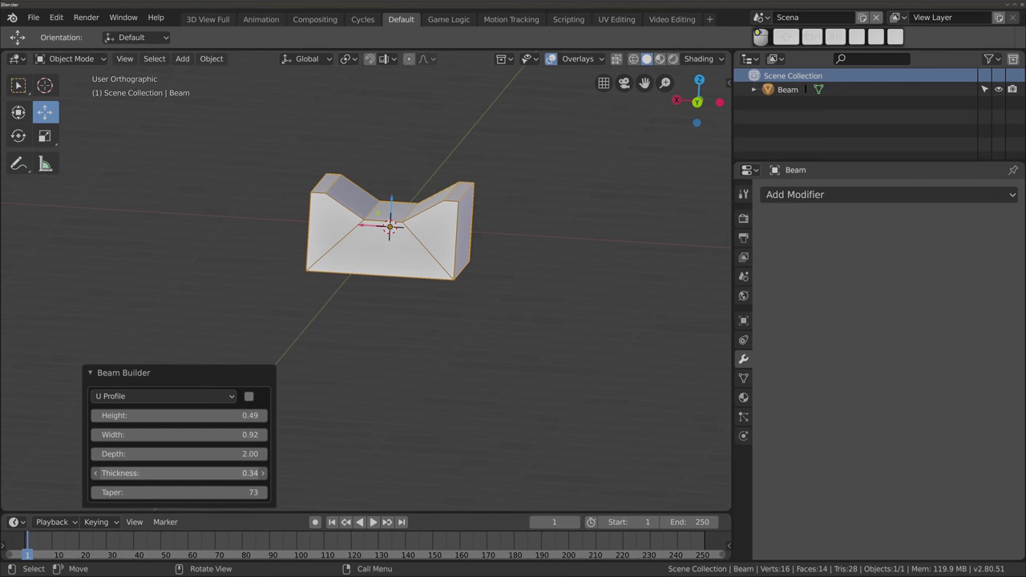
left_click_drag(240, 473, 245, 473)
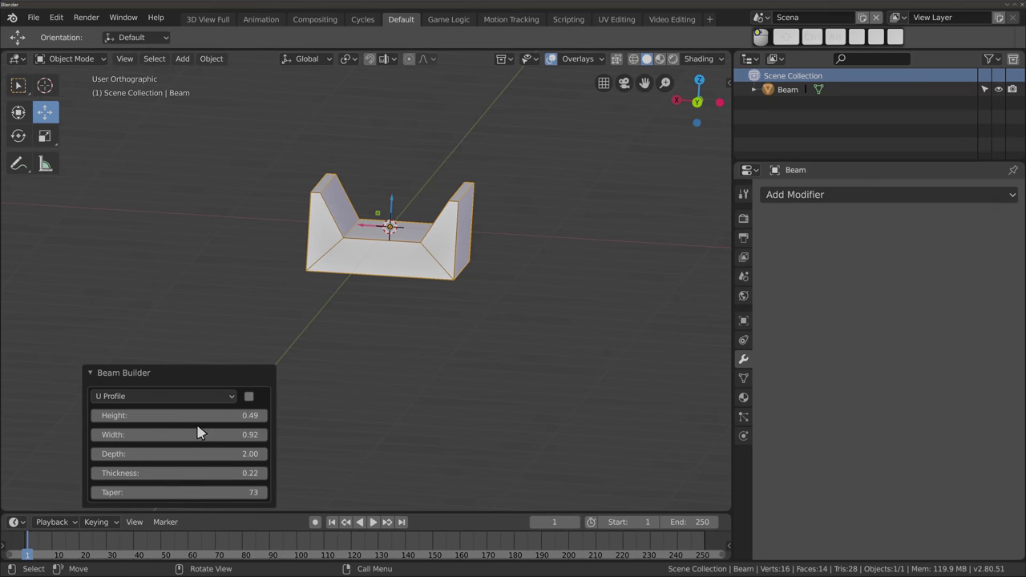
Cycle the beam profile through C and L, settling on I Profile
left_click(230, 398)
left_click(134, 446)
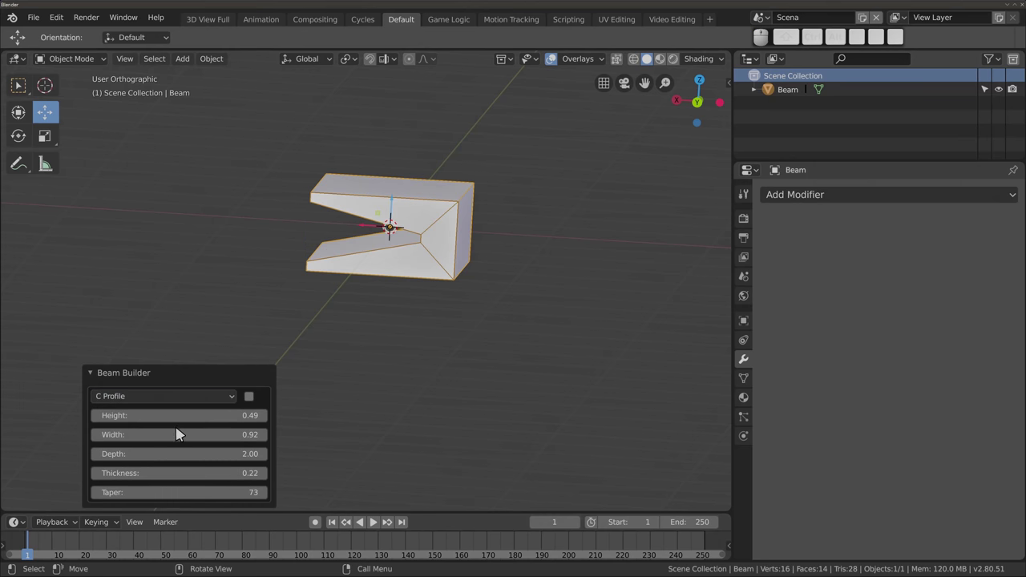
left_click(217, 396)
left_click(135, 462)
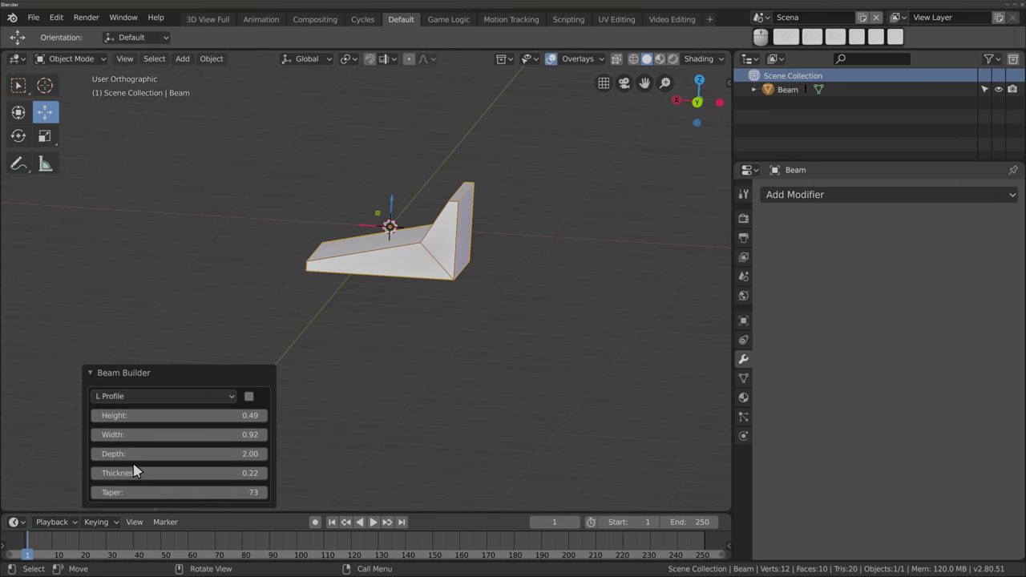
left_click(168, 400)
left_click(126, 476)
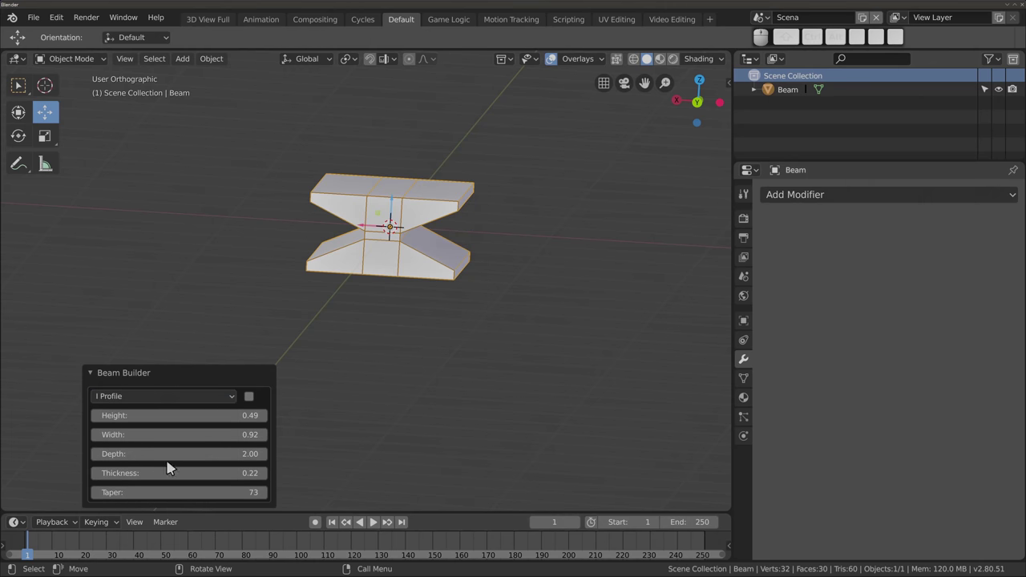
Set the I-beam to depth 0.83, width 0.65 and thickness 0.07
left_click_drag(176, 453, 105, 454)
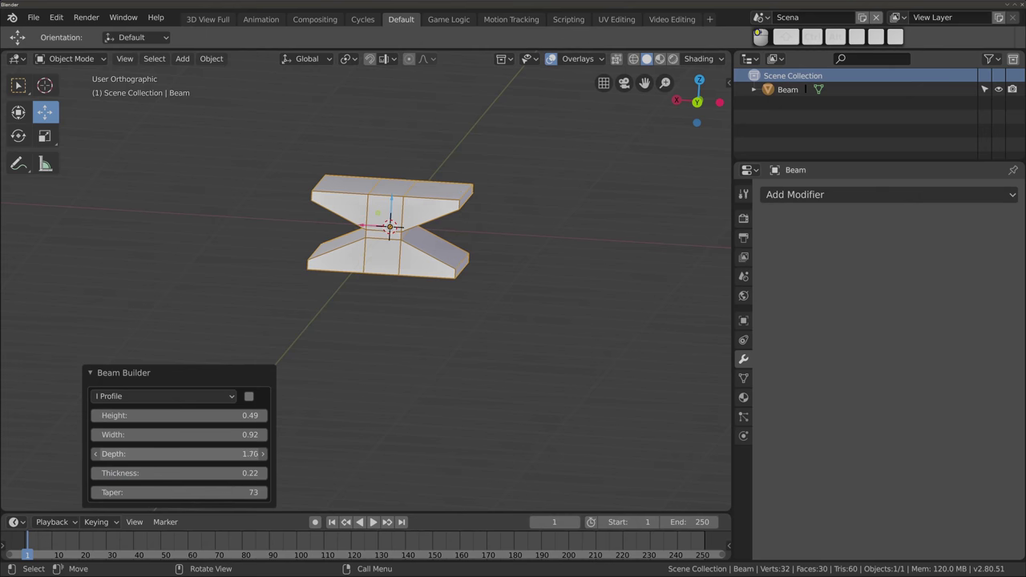
left_click_drag(174, 434, 144, 434)
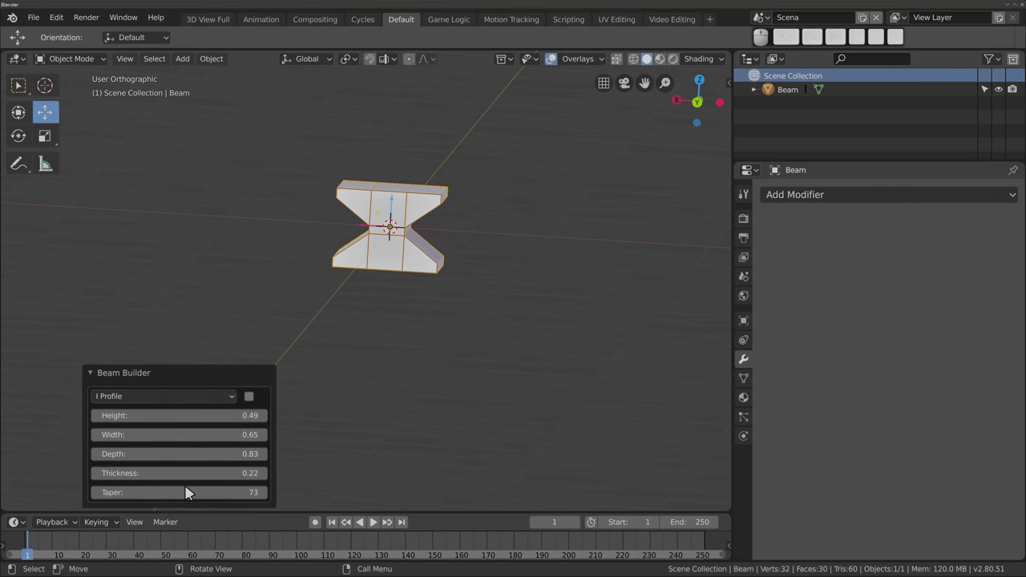
left_click_drag(176, 473, 136, 473)
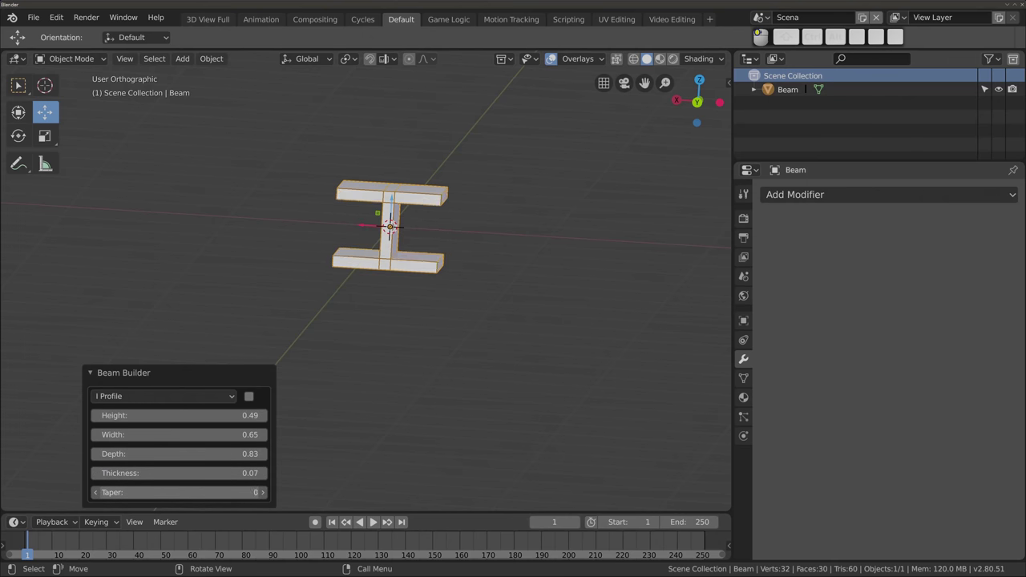
mouse_move(392, 270)
middle_mouse_down()
mouse_move(299, 141)
mouse_move(350, 257)
mouse_move(371, 215)
middle_mouse_up()
middle_click_drag(348, 293, 368, 287)
Delete the beam and add a Masonry Wall from the extra mesh objects
key("x")
left_click(360, 239)
key("shift+a")
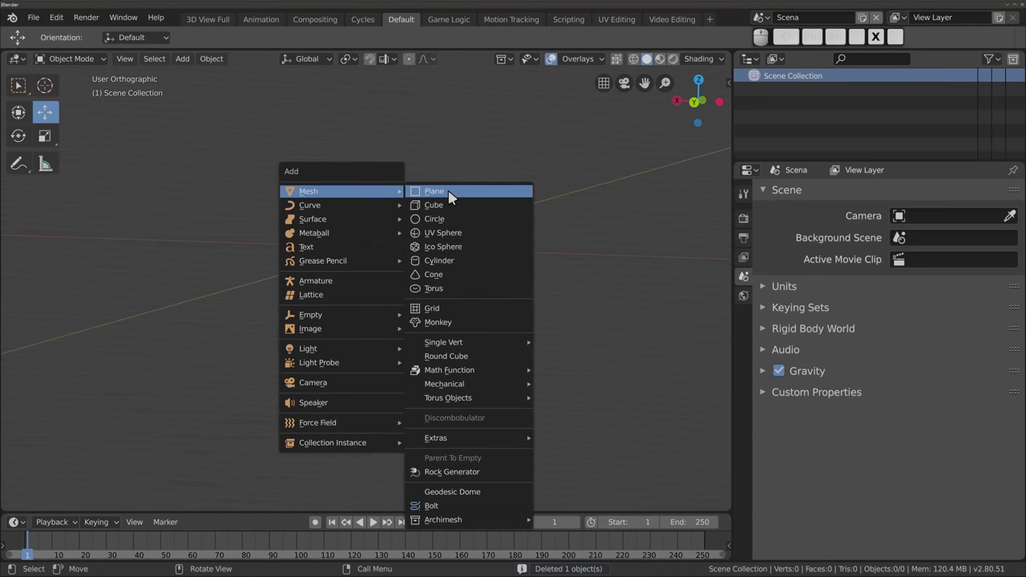
mouse_move(449, 438)
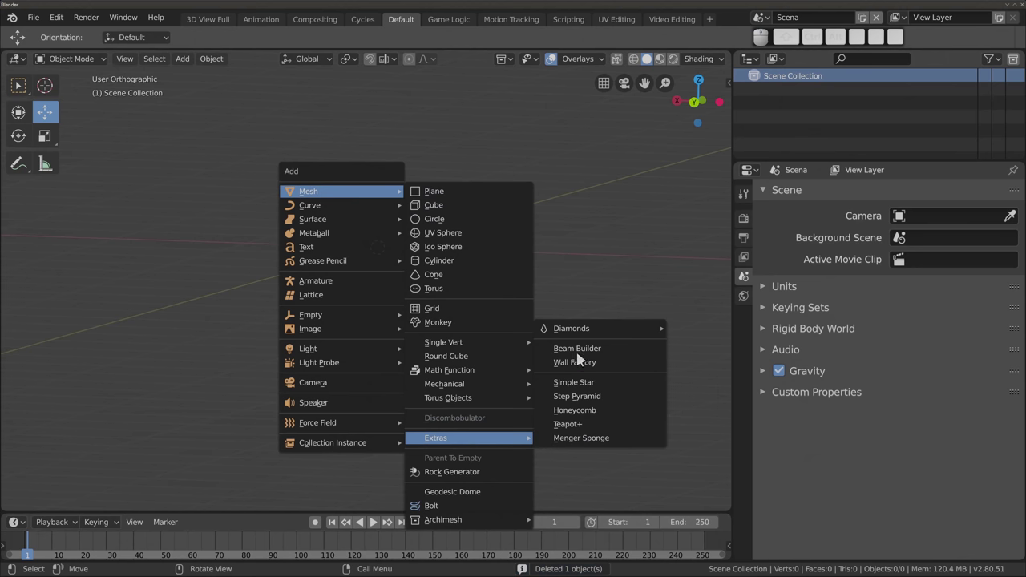
left_click(622, 365)
scroll(543, 366, "down", 4)
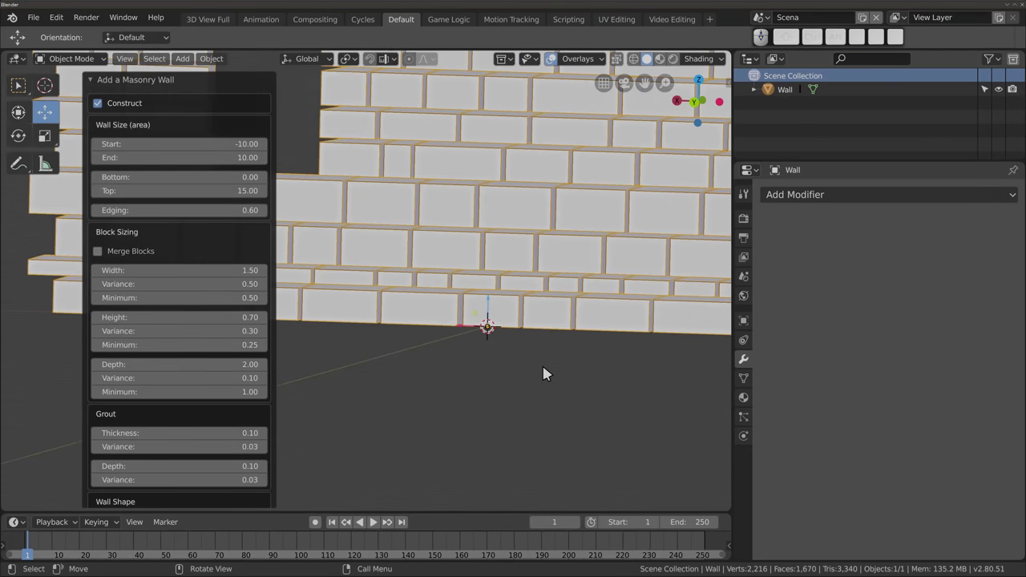
scroll(542, 366, "down", 3)
scroll(543, 366, "down", 3)
scroll(543, 366, "down", 2)
mouse_move(522, 285)
middle_mouse_down()
mouse_move(477, 245)
mouse_move(449, 297)
mouse_move(468, 236)
mouse_move(481, 321)
mouse_move(385, 214)
mouse_move(401, 243)
middle_mouse_up()
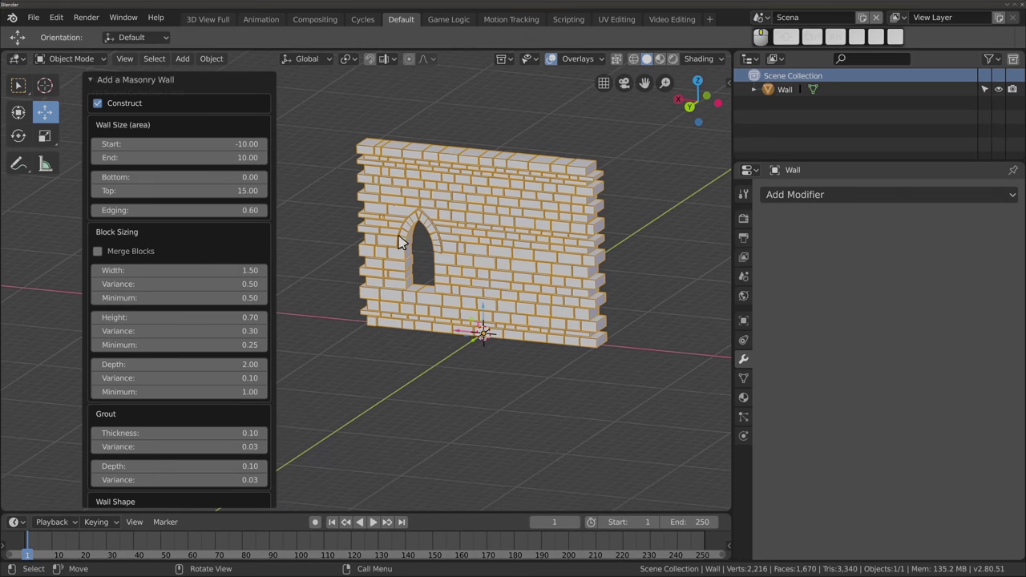
middle_click_drag(446, 303, 446, 303)
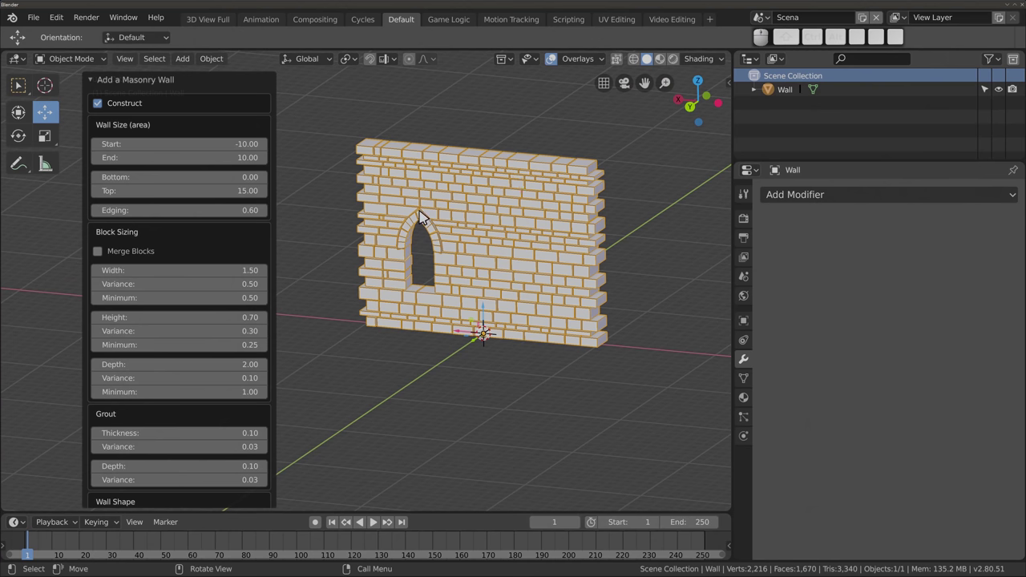
mouse_move(431, 333)
middle_mouse_down()
mouse_move(385, 295)
mouse_move(482, 334)
middle_mouse_up()
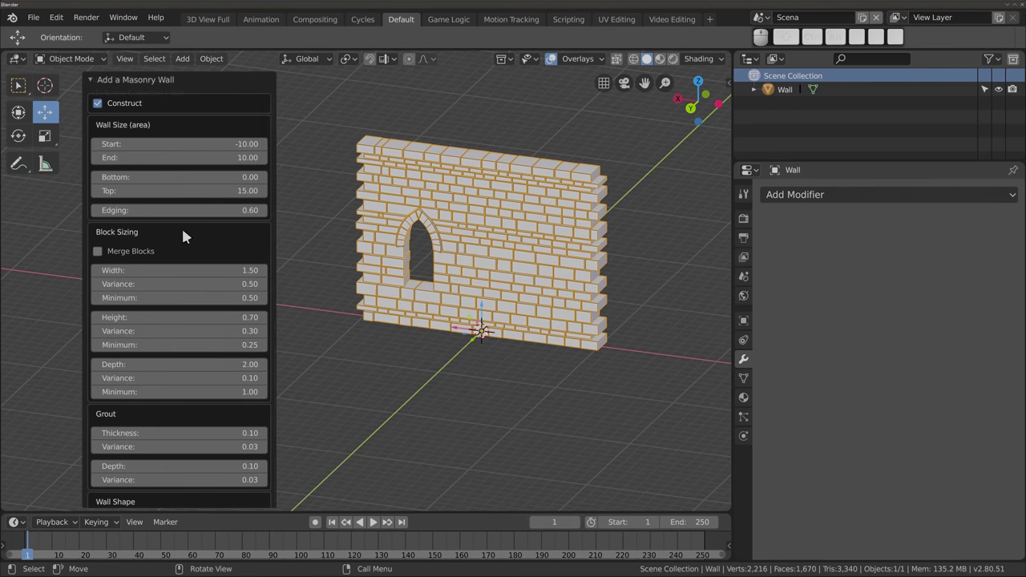
Set the wall's top to 14.49 and make its blocks wider
left_click_drag(168, 191, 240, 191)
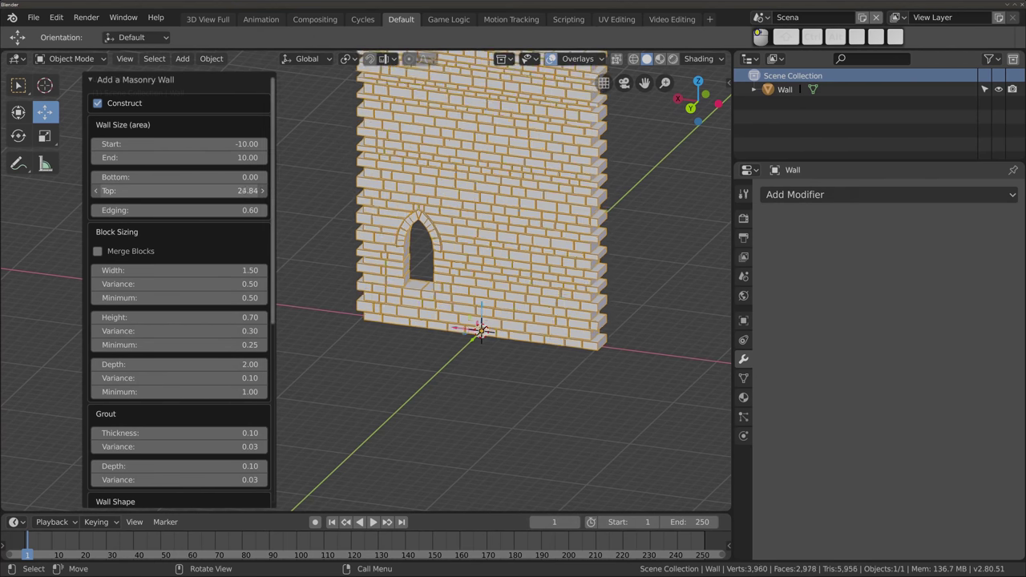
mouse_move(240, 191)
left_mouse_down()
mouse_move(120, 177)
mouse_move(174, 178)
mouse_move(170, 157)
mouse_move(202, 143)
mouse_move(160, 143)
left_mouse_up()
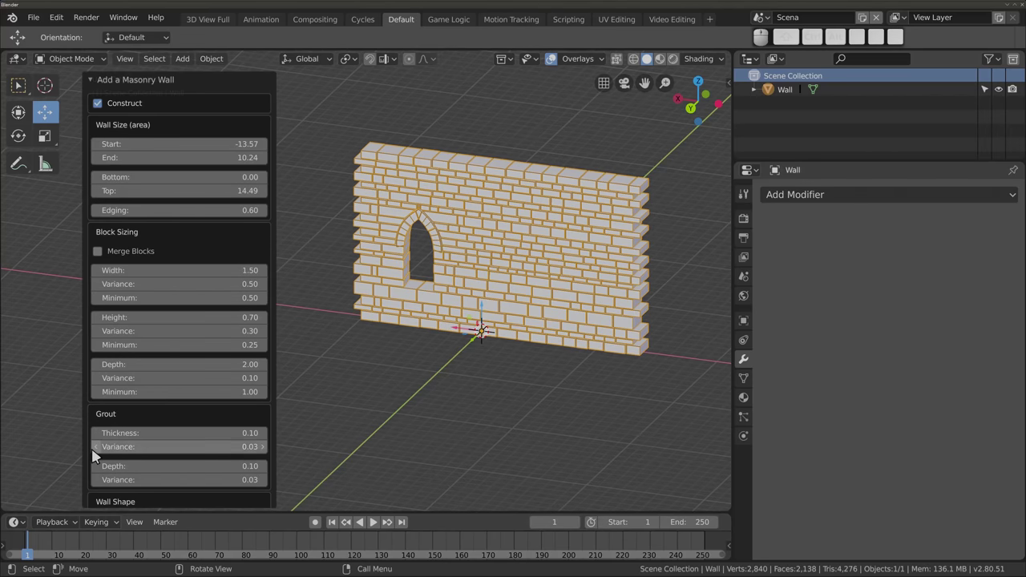
mouse_move(176, 270)
left_mouse_down()
mouse_move(220, 270)
mouse_move(203, 284)
mouse_move(226, 284)
mouse_move(212, 298)
mouse_move(164, 298)
left_mouse_up()
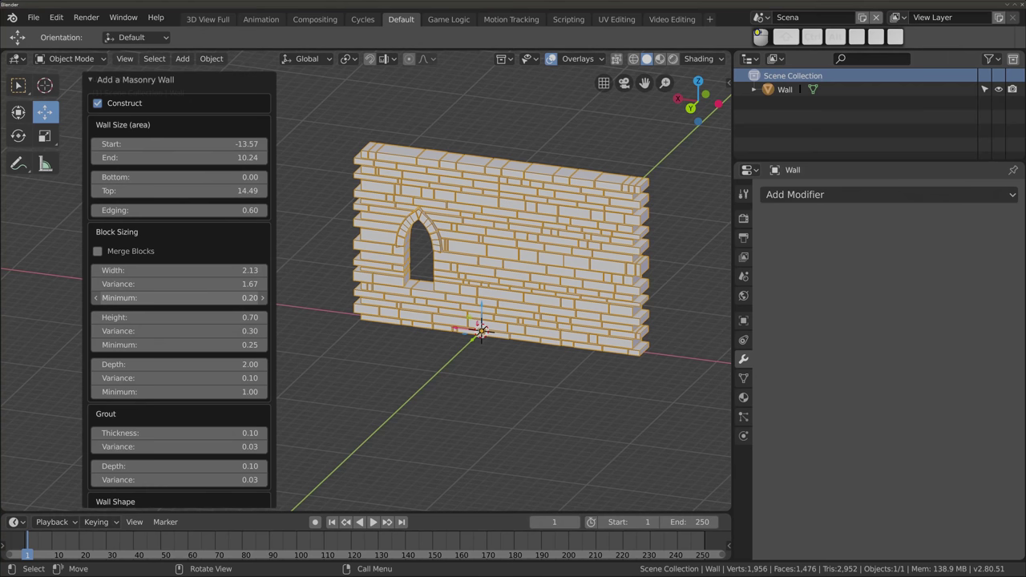
scroll(442, 249, "up", 4)
scroll(449, 238, "up", 4)
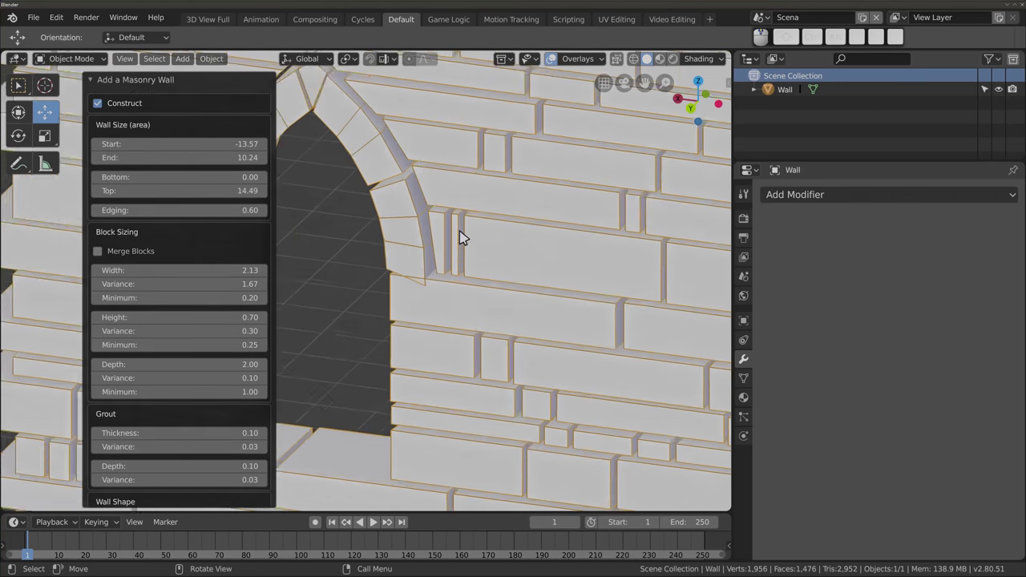
scroll(461, 234, "up", 4)
scroll(480, 230, "down", 5)
scroll(463, 206, "down", 3)
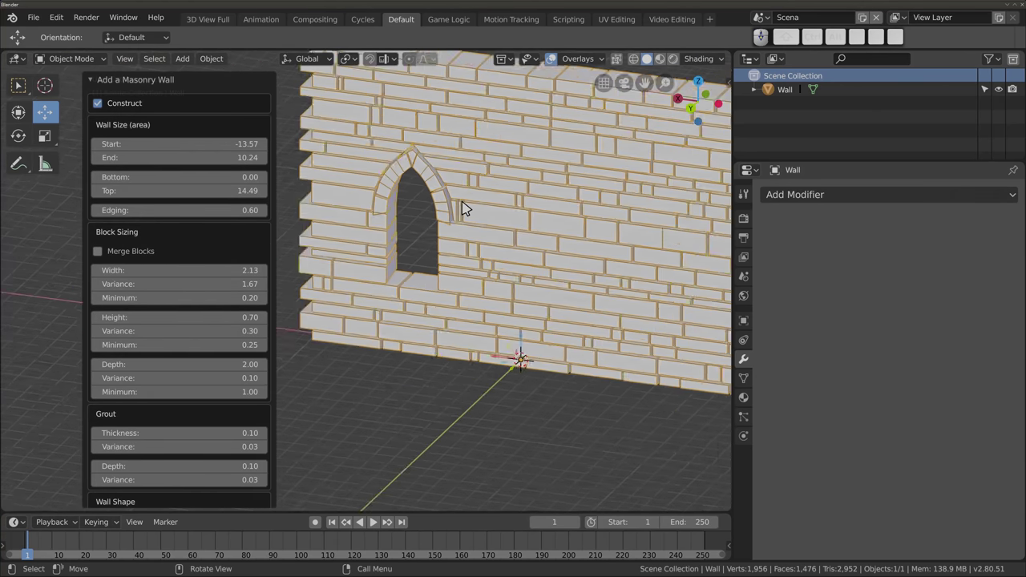
scroll(463, 206, "down", 4)
scroll(430, 232, "up", 2)
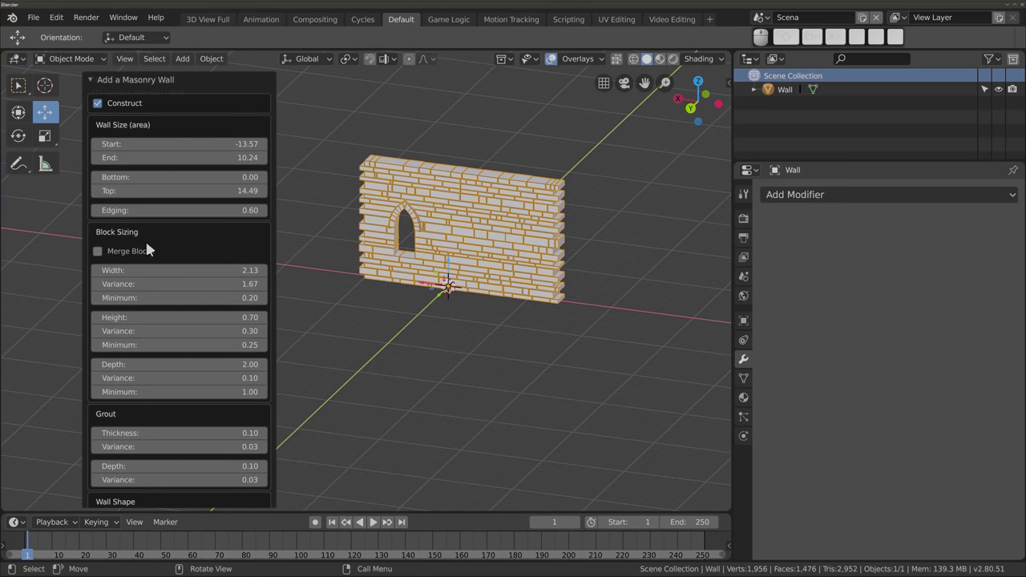
scroll(146, 240, "down", 2)
scroll(192, 233, "down", 2)
scroll(193, 234, "down", 2)
Set the wall's grout thickness to 0.06 and grout variance to 0.00
scroll(191, 234, "down", 1)
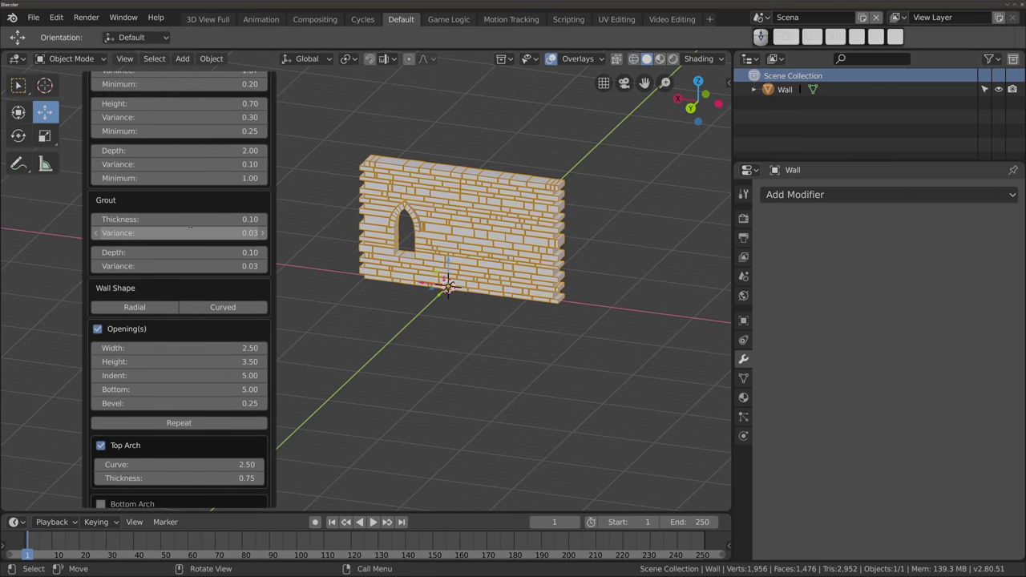
scroll(472, 226, "up", 2)
mouse_move(465, 236)
middle_mouse_down()
mouse_move(383, 224)
mouse_move(294, 257)
middle_mouse_up()
left_click_drag(164, 222, 471, 260)
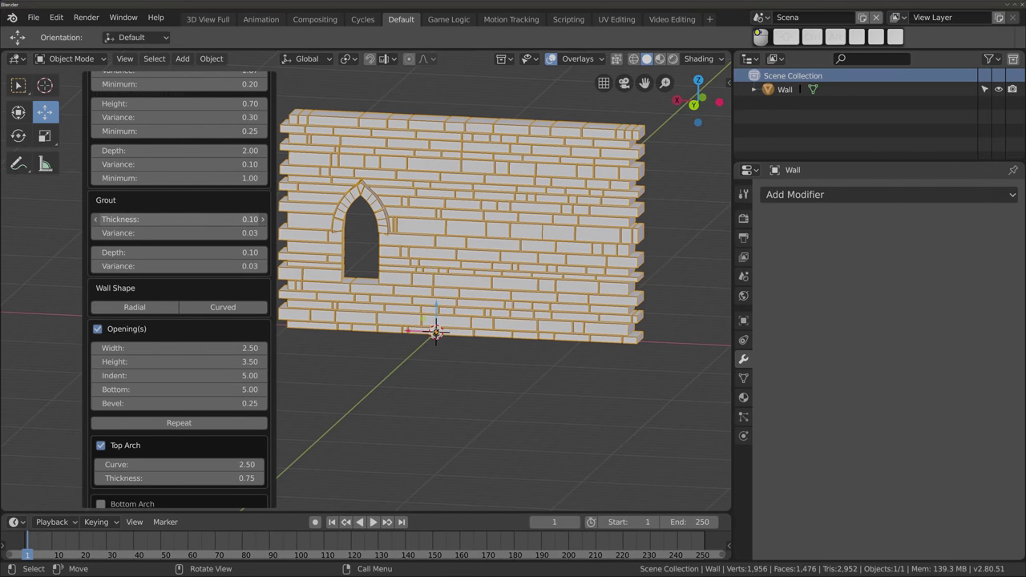
mouse_move(471, 260)
middle_mouse_down()
mouse_move(423, 186)
mouse_move(208, 241)
middle_mouse_up()
left_click_drag(186, 233, 449, 234)
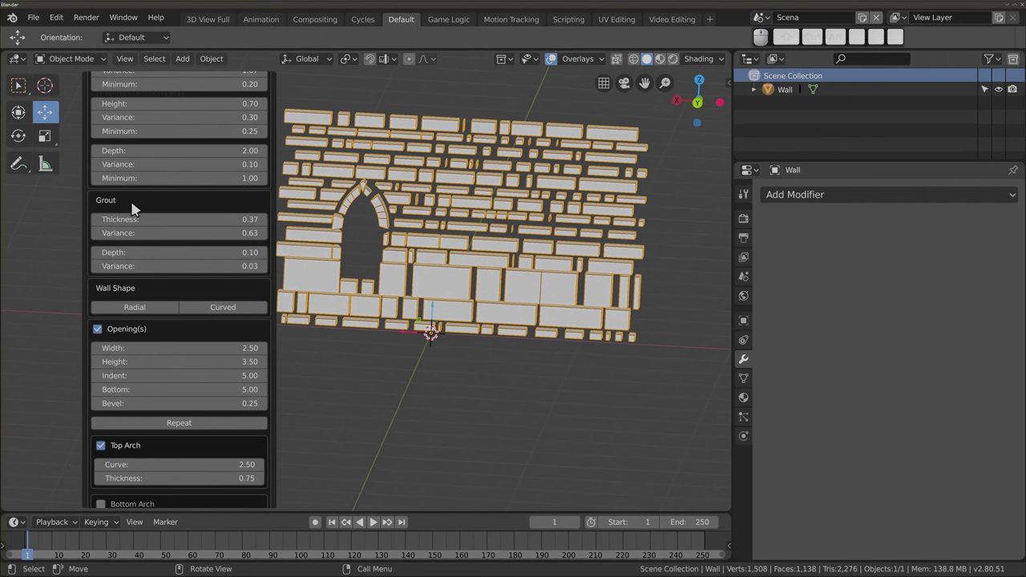
mouse_move(179, 219)
left_mouse_down()
mouse_move(136, 219)
mouse_move(156, 219)
left_mouse_up()
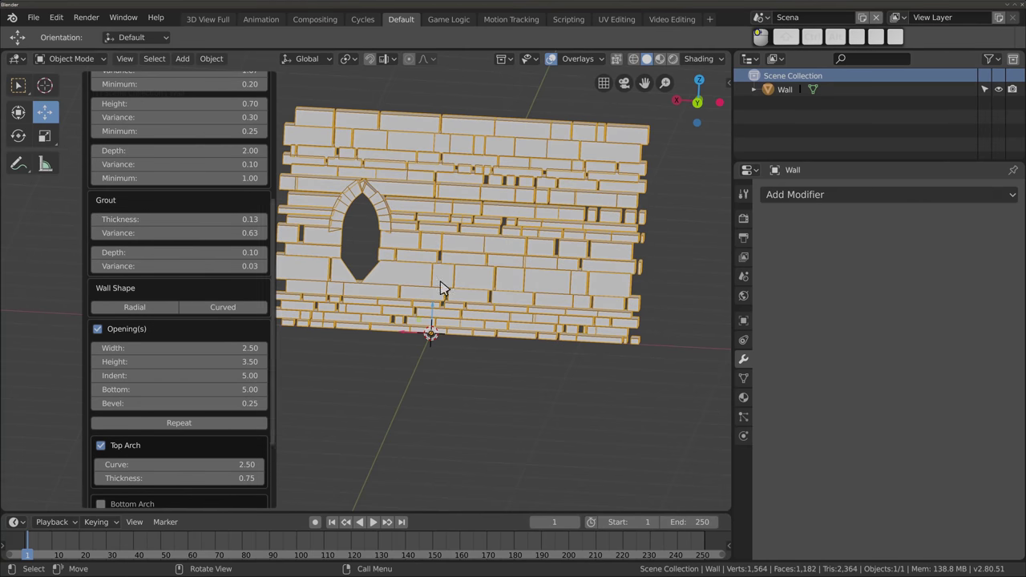
mouse_move(402, 276)
middle_mouse_down()
mouse_move(389, 310)
mouse_move(389, 270)
middle_mouse_up()
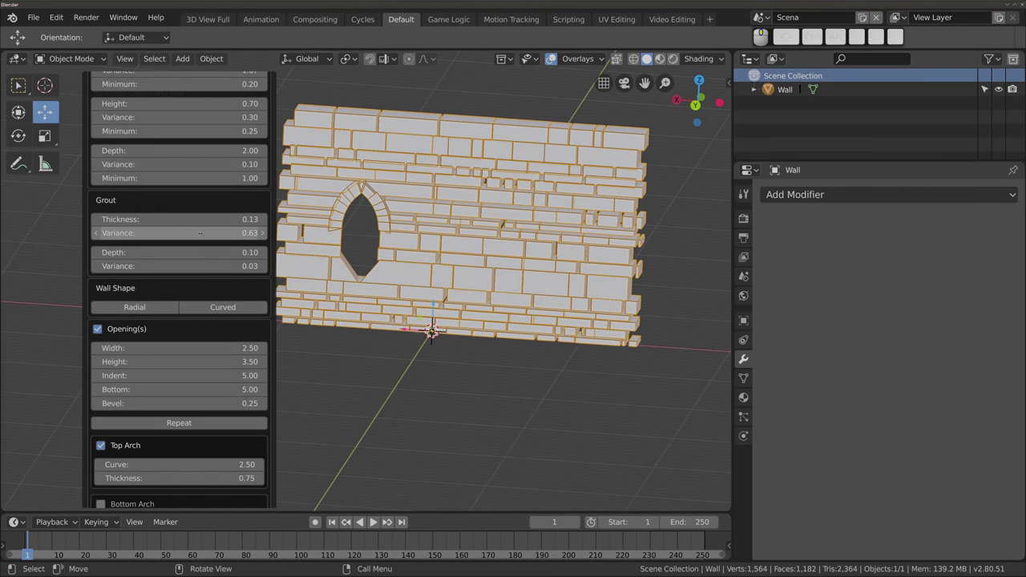
key("BackSpace")
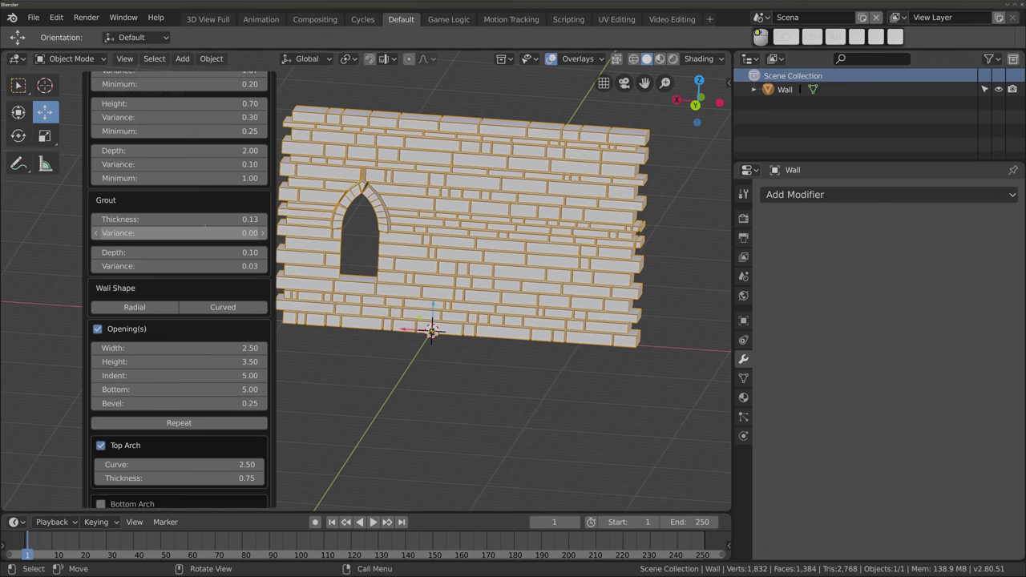
left_click_drag(178, 219, 136, 219)
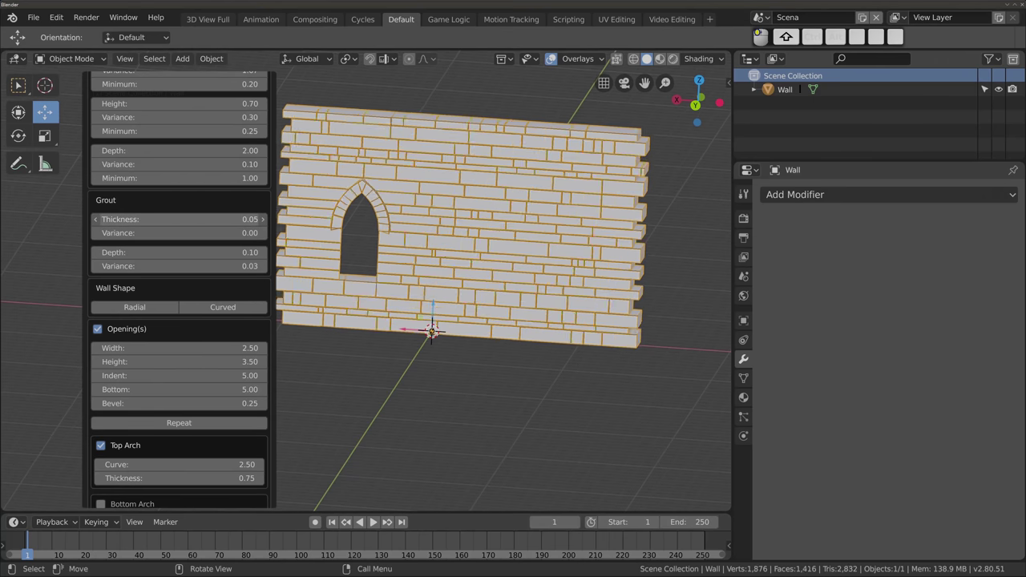
middle_click_drag(432, 250, 424, 245, "shift")
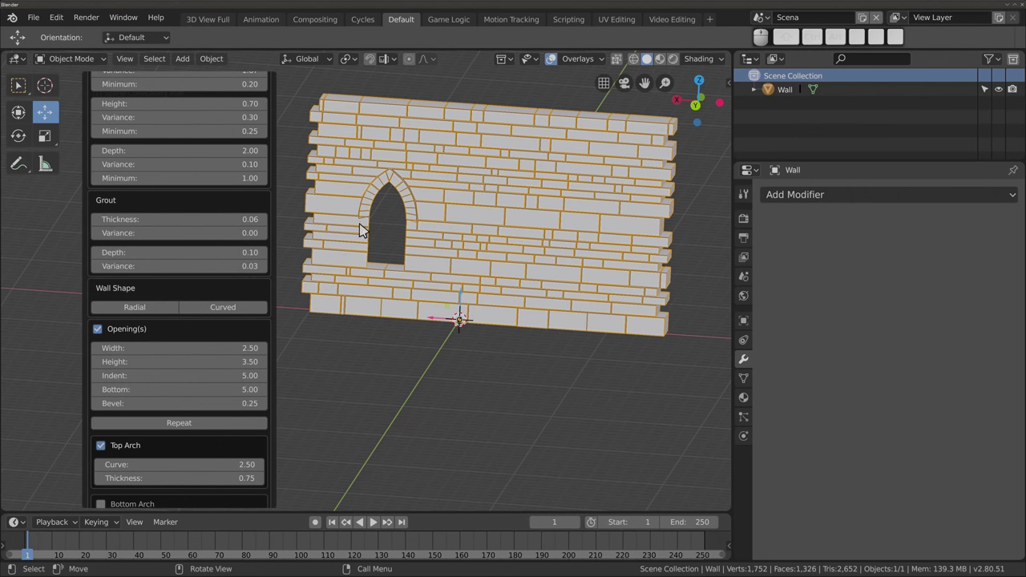
Remove the arched window opening and turn the wall into a radial disc
left_click(97, 331)
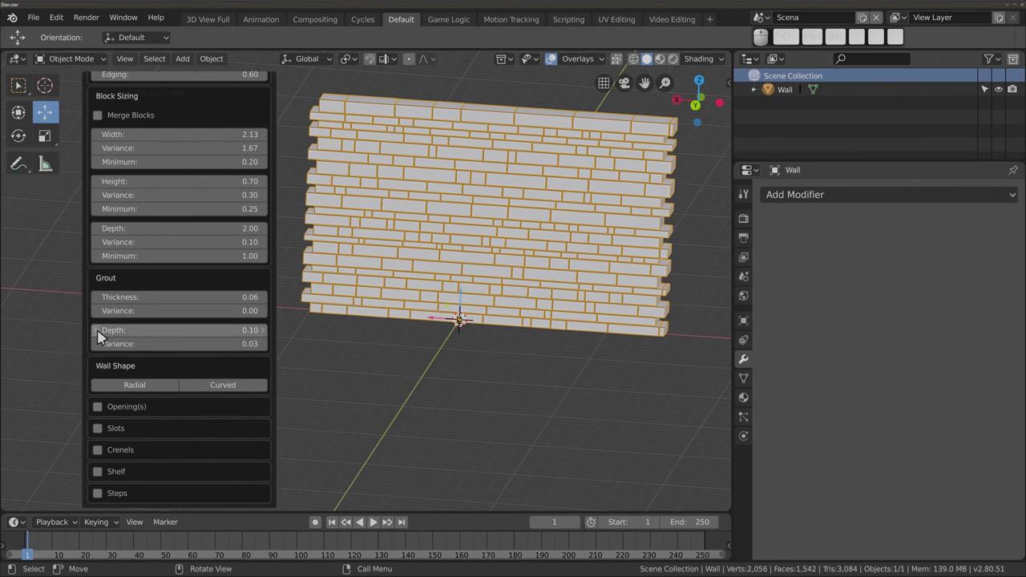
left_click(129, 385)
mouse_move(414, 291)
middle_mouse_down()
mouse_move(394, 470)
mouse_move(394, 393)
mouse_move(350, 205)
middle_mouse_up()
middle_click_drag(496, 335, 401, 266)
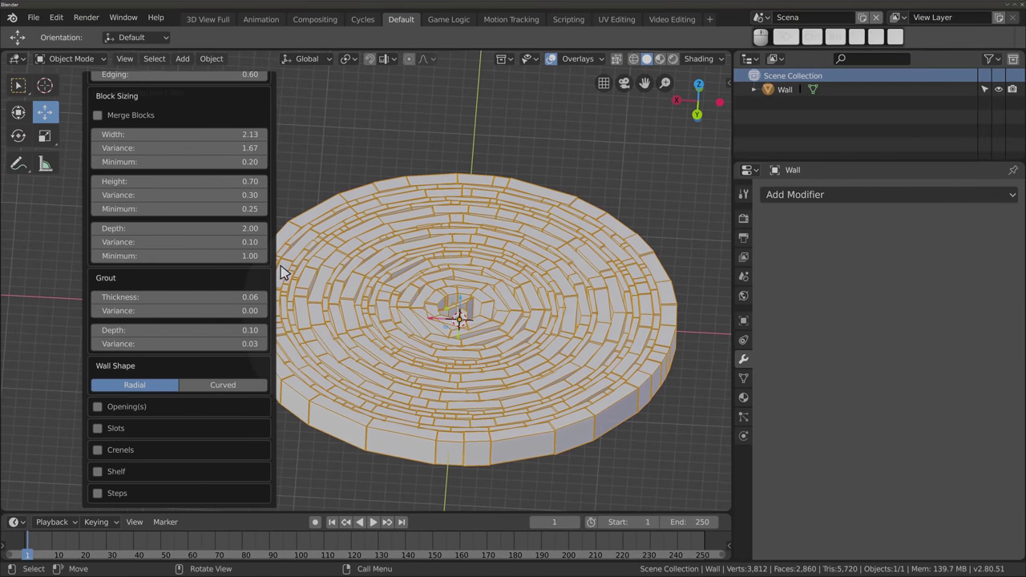
middle_click_drag(464, 295, 475, 298, "shift")
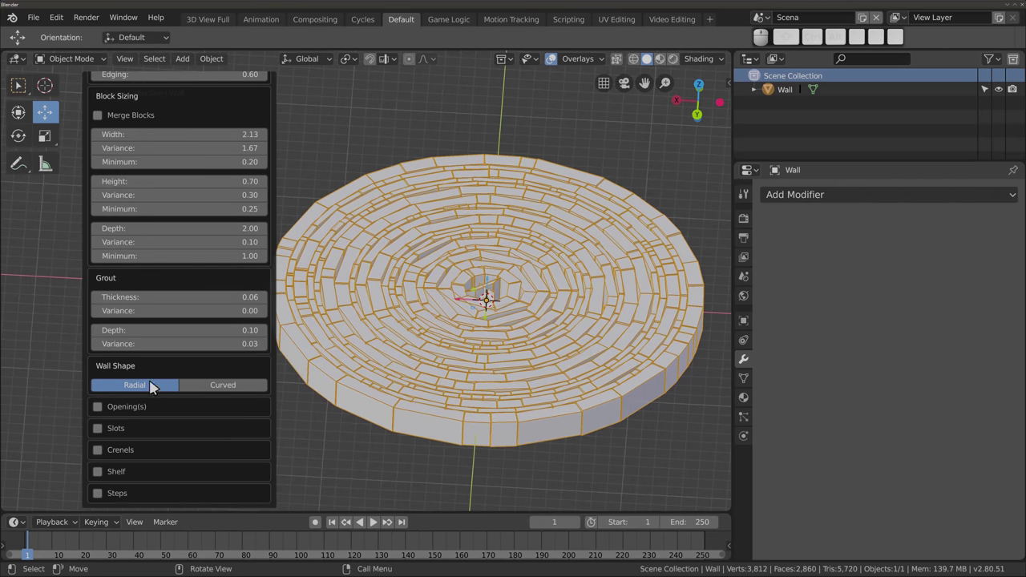
Curve the radial wall up into a dome and add the opening back
left_click(215, 386)
mouse_move(417, 378)
middle_mouse_down()
mouse_move(502, 401)
mouse_move(380, 407)
mouse_move(339, 222)
mouse_move(325, 339)
mouse_move(439, 431)
mouse_move(520, 405)
mouse_move(467, 323)
mouse_move(190, 405)
middle_mouse_up()
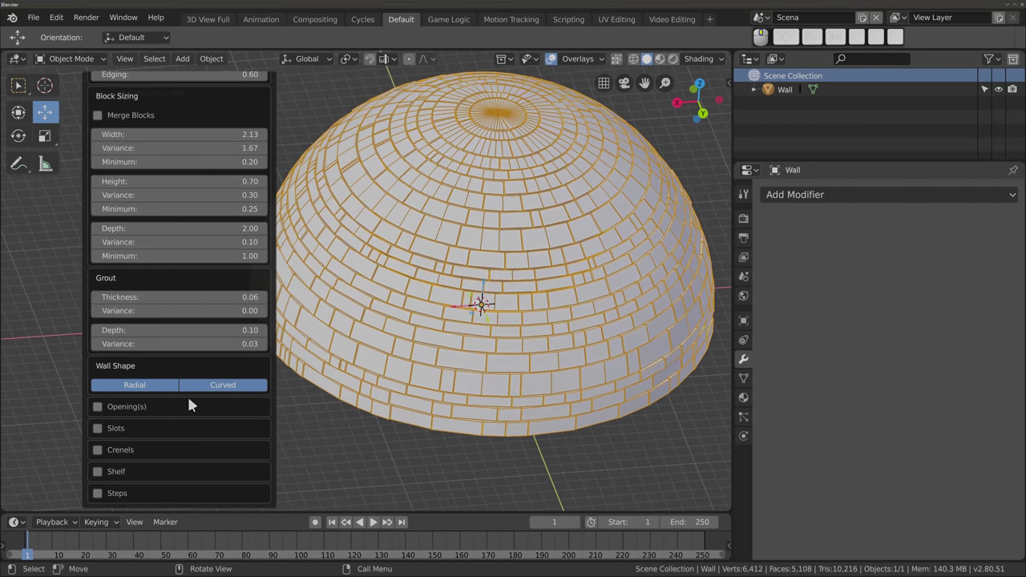
left_click(98, 407)
mouse_move(404, 405)
middle_mouse_down()
mouse_move(493, 401)
mouse_move(648, 348)
mouse_move(699, 308)
mouse_move(540, 328)
mouse_move(531, 348)
mouse_move(428, 181)
mouse_move(478, 341)
mouse_move(495, 337)
mouse_move(492, 318)
mouse_move(452, 301)
mouse_move(468, 339)
mouse_move(401, 377)
mouse_move(448, 241)
mouse_move(509, 217)
mouse_move(408, 247)
middle_mouse_up()
Turn Radial off, leaving a curved wall strip around the arched opening
left_click(183, 386)
scroll(408, 248, "up", 4)
mouse_move(479, 270)
middle_mouse_down()
mouse_move(525, 321)
mouse_move(460, 351)
mouse_move(529, 340)
middle_mouse_up()
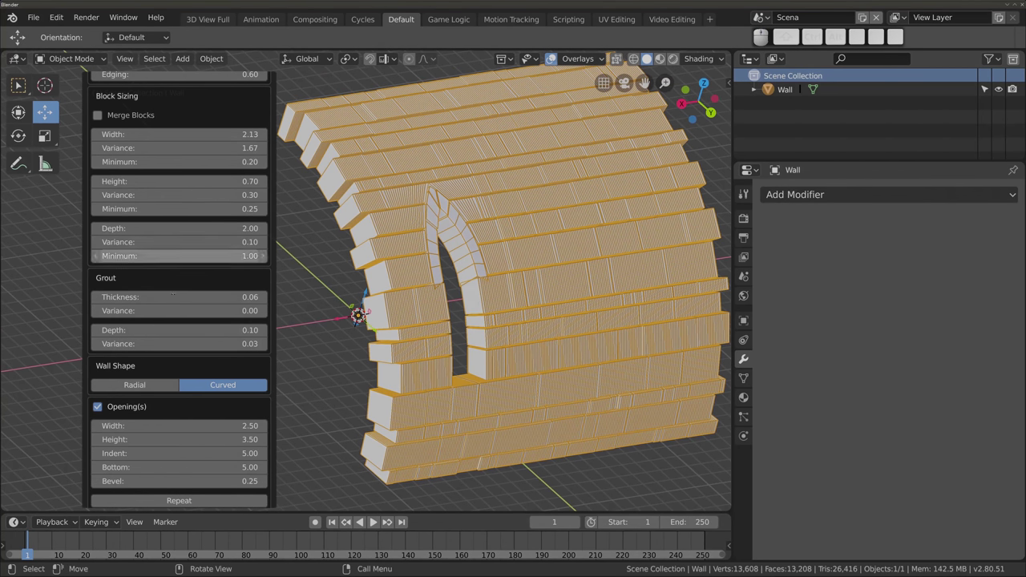
Switch off Curved so the wall is flat again
left_click(212, 389)
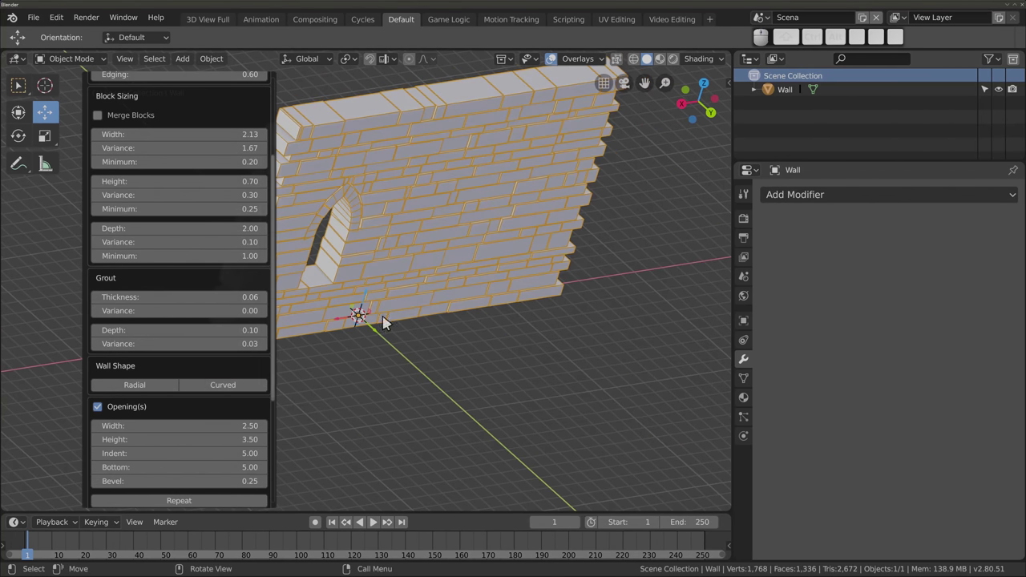
mouse_move(395, 286)
middle_mouse_down()
mouse_move(508, 241)
mouse_move(390, 252)
mouse_move(522, 326)
mouse_move(457, 312)
mouse_move(454, 229)
mouse_move(444, 265)
mouse_move(453, 262)
mouse_move(425, 275)
middle_mouse_up()
scroll(183, 364, "down", 2)
scroll(180, 361, "down", 2)
scroll(180, 362, "down", 1)
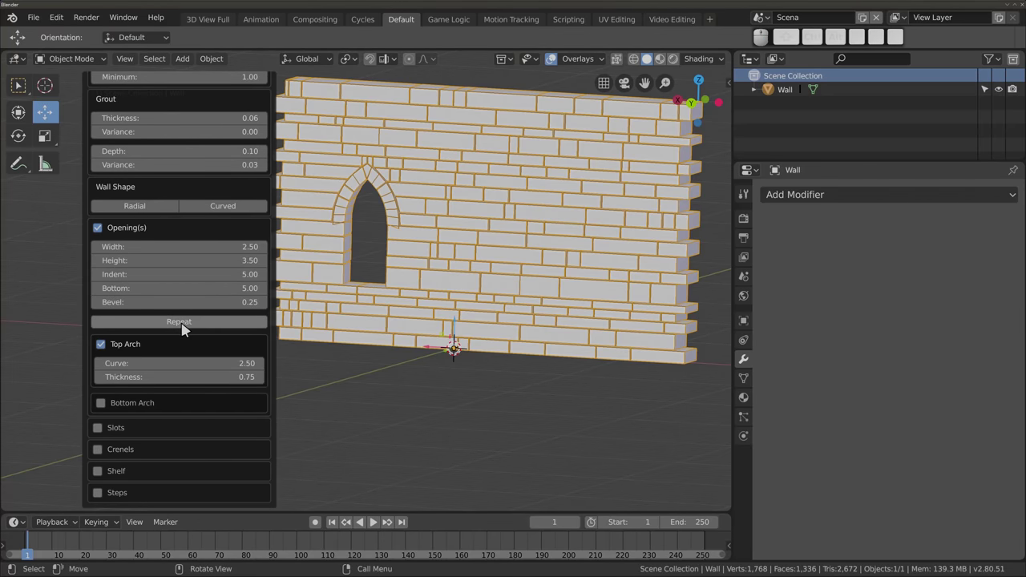
Repeat the window into four taller arched openings with a recessed arch bevel of -0.59
left_click(215, 324)
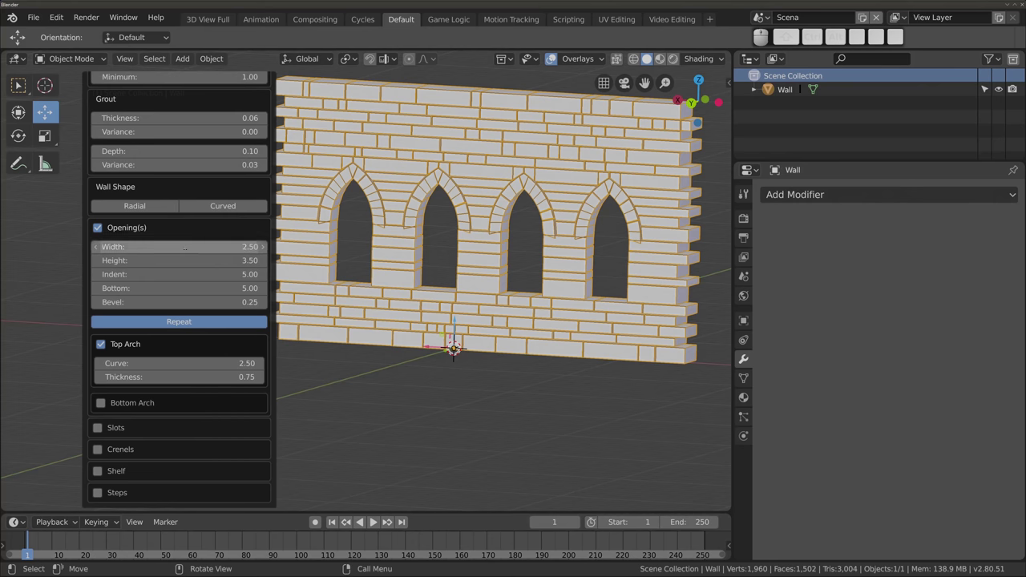
mouse_move(180, 261)
left_mouse_down()
mouse_move(202, 261)
mouse_move(209, 274)
mouse_move(166, 274)
mouse_move(170, 287)
mouse_move(208, 303)
left_mouse_up()
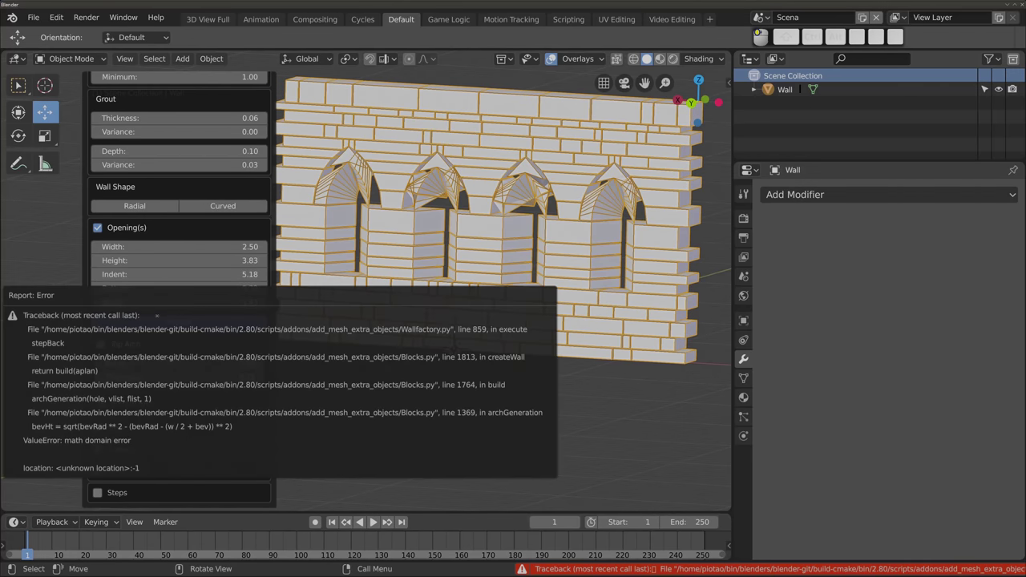
key("Escape")
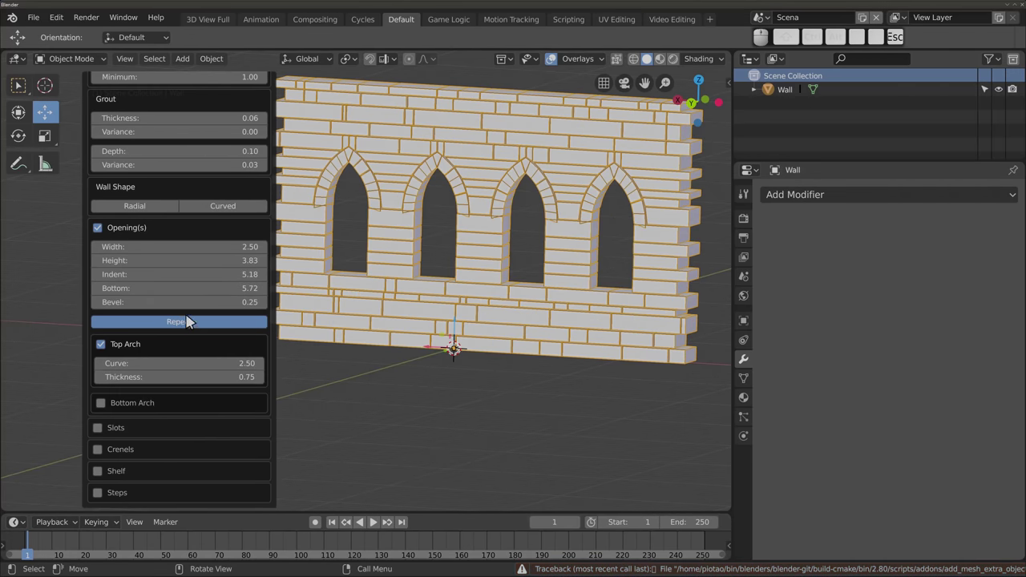
mouse_move(186, 302)
left_mouse_down()
mouse_move(160, 302)
mouse_move(179, 302)
left_mouse_up()
mouse_move(326, 307)
middle_mouse_down()
mouse_move(388, 304)
mouse_move(383, 278)
mouse_move(412, 259)
mouse_move(392, 264)
middle_mouse_up()
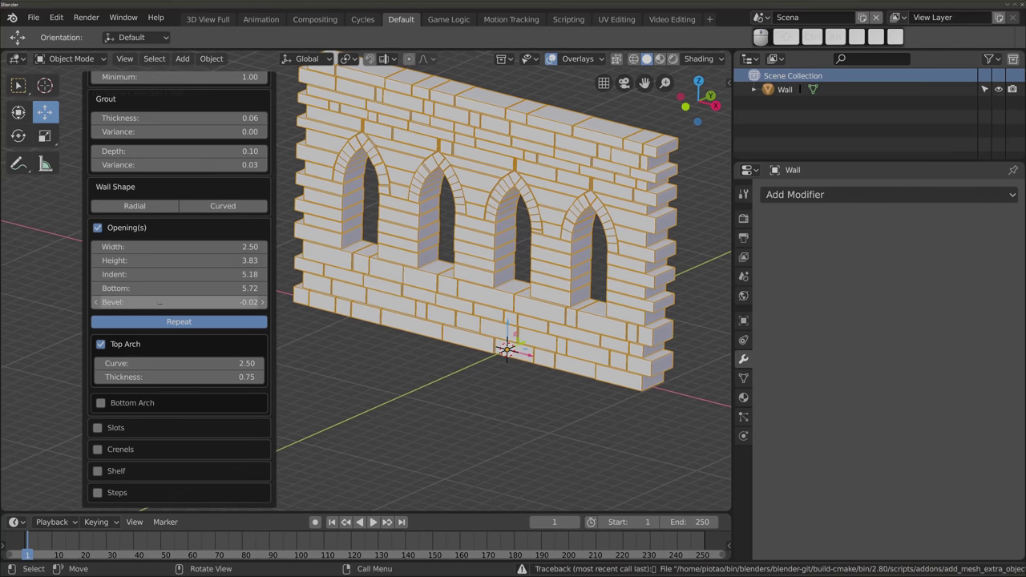
mouse_move(179, 303)
left_mouse_down()
mouse_move(144, 302)
mouse_move(210, 303)
left_mouse_up()
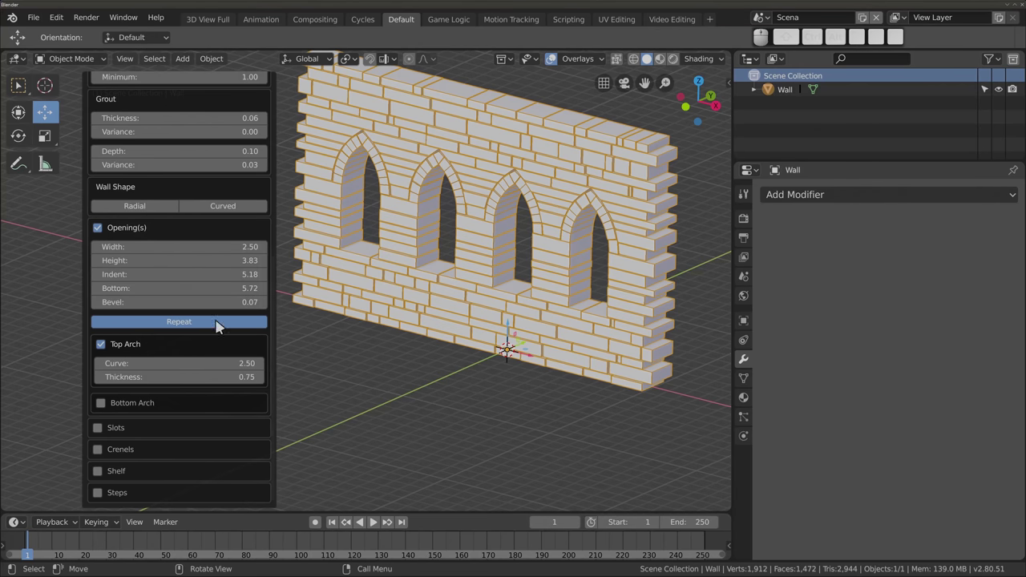
Give the openings rounded top arches with thinner arch stones
left_click(100, 345)
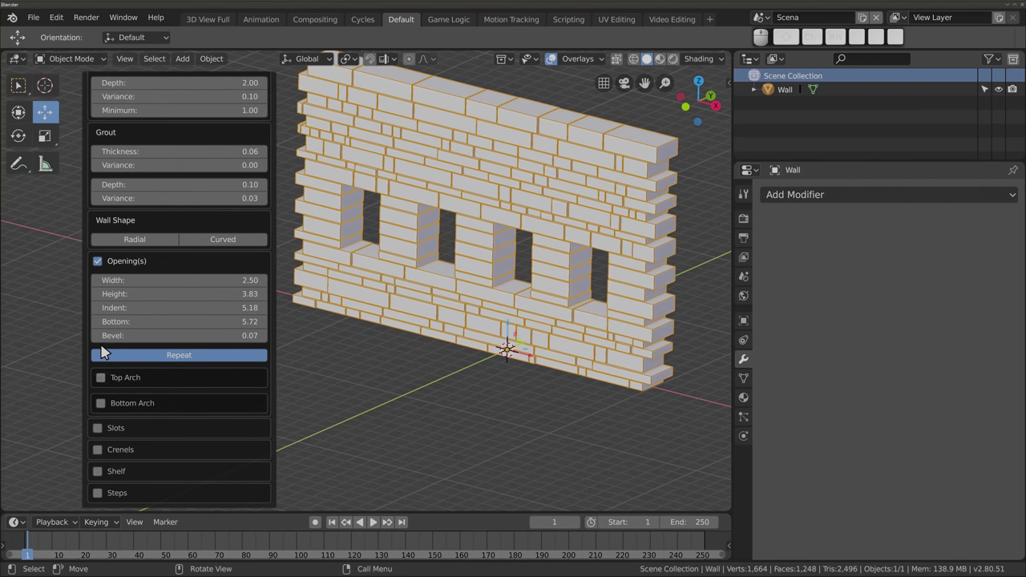
left_click(101, 404)
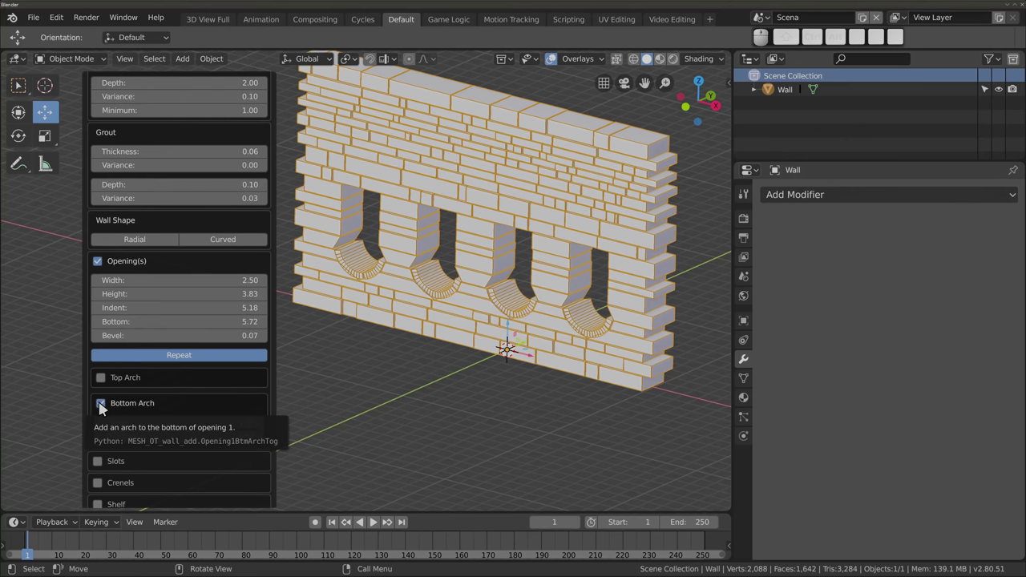
left_click(100, 404)
left_click(101, 378)
mouse_move(164, 397)
left_mouse_down()
mouse_move(101, 397)
mouse_move(232, 410)
mouse_move(193, 410)
left_mouse_up()
mouse_move(445, 320)
middle_mouse_down()
mouse_move(477, 279)
mouse_move(404, 277)
middle_mouse_up()
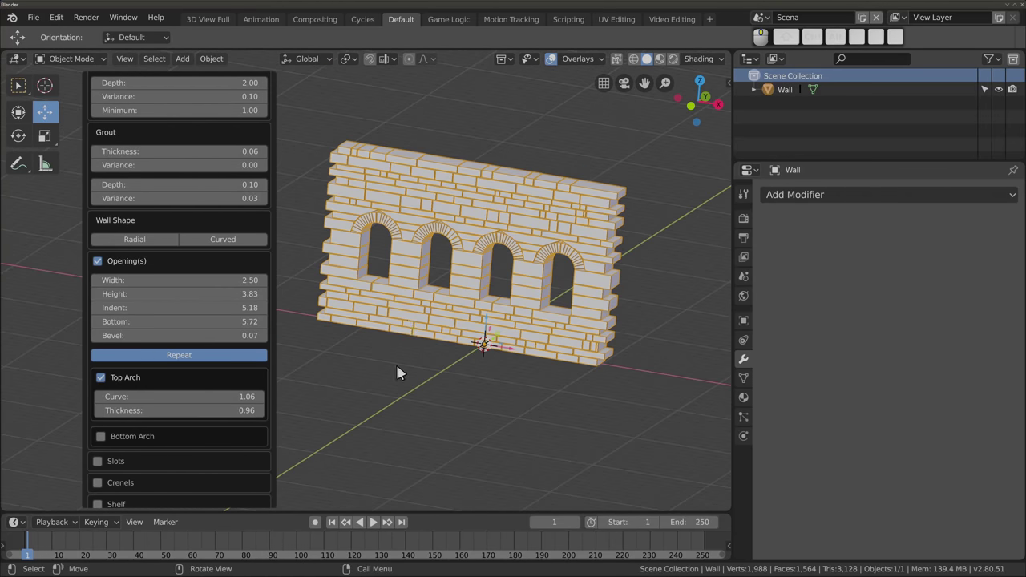
Cut a slot into the wall and set its indent to 4.17
scroll(215, 325, "down", 2)
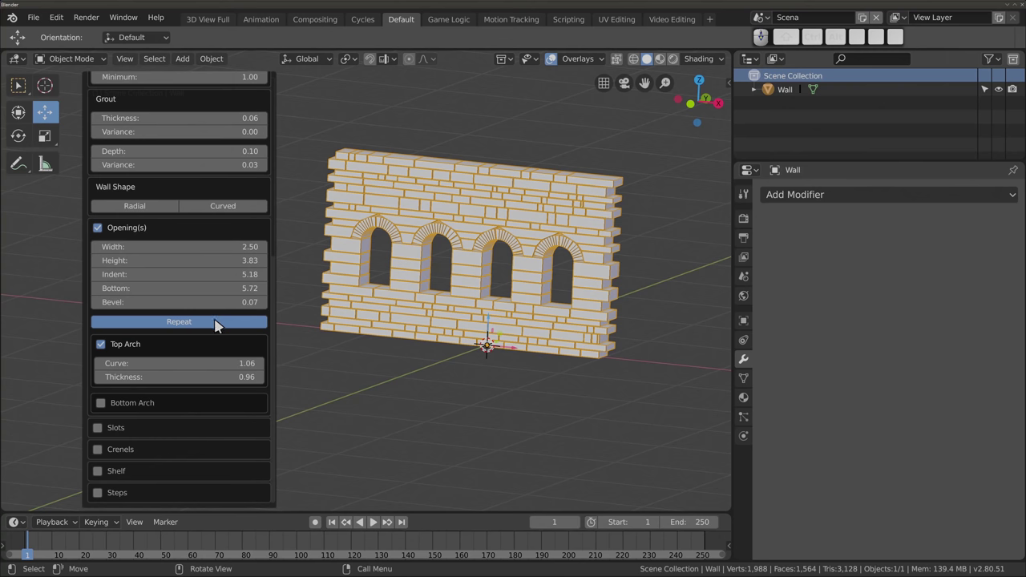
left_click(99, 428)
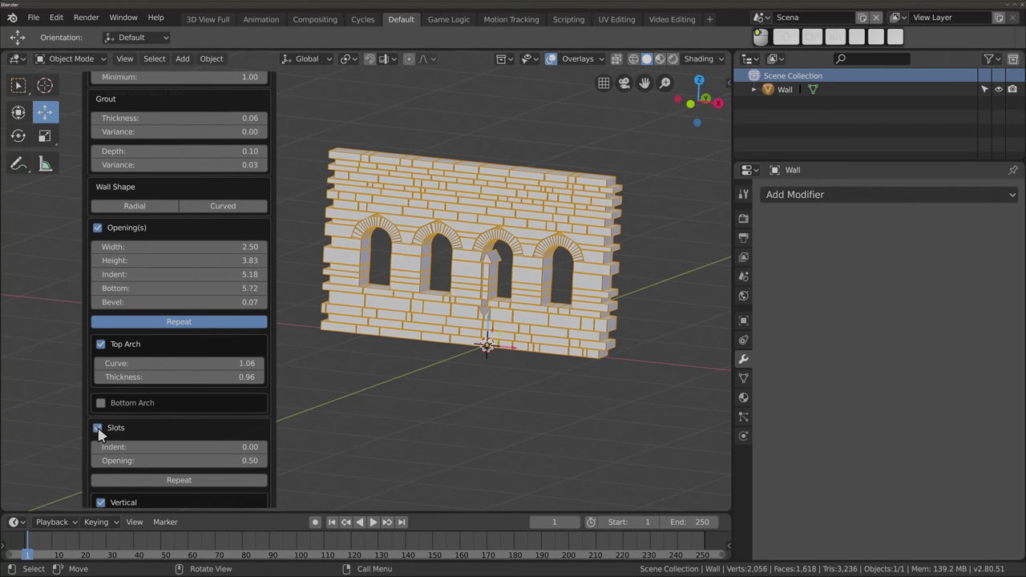
middle_click_drag(449, 341, 416, 261)
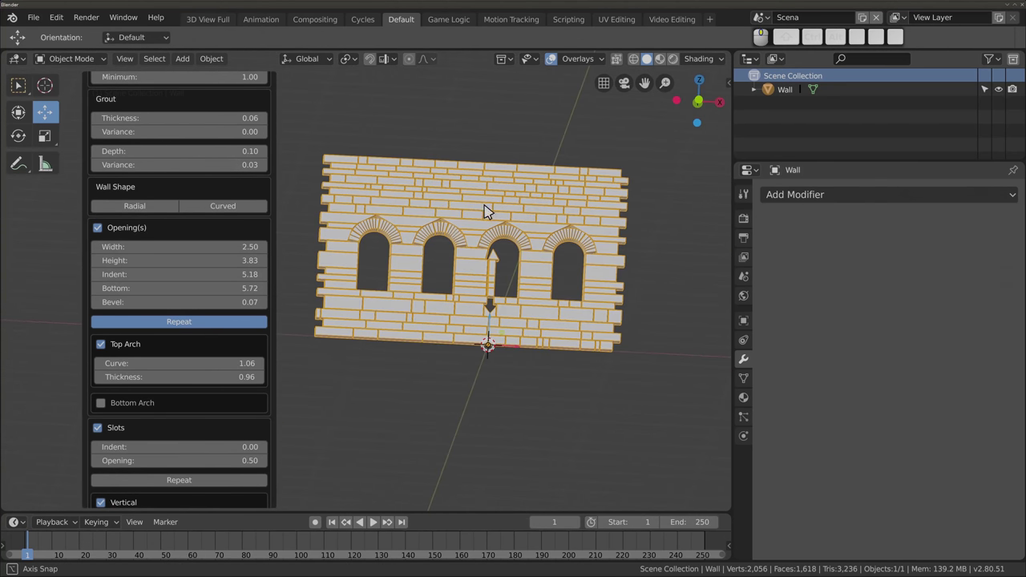
mouse_move(193, 446)
left_mouse_down()
mouse_move(121, 446)
mouse_move(180, 455)
left_mouse_up()
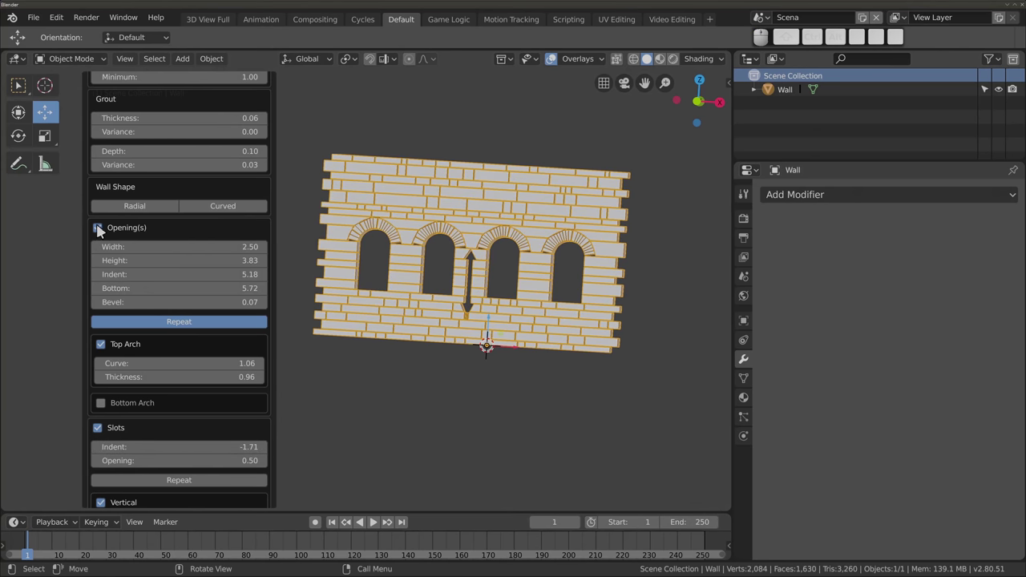
Remove the arched openings, repeat the slots into six wider ones, then turn off Vertical
left_click(98, 228)
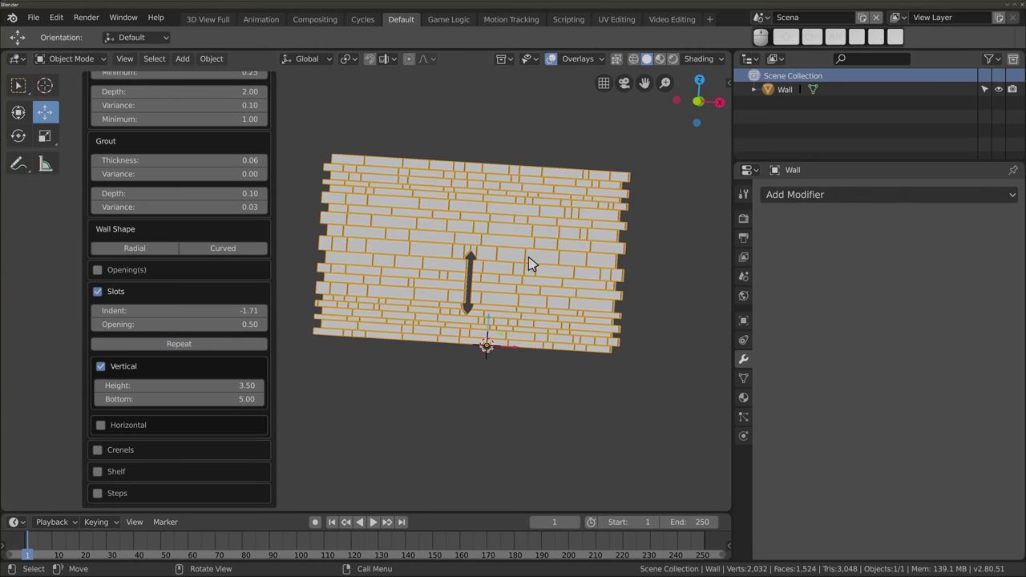
left_click(181, 348)
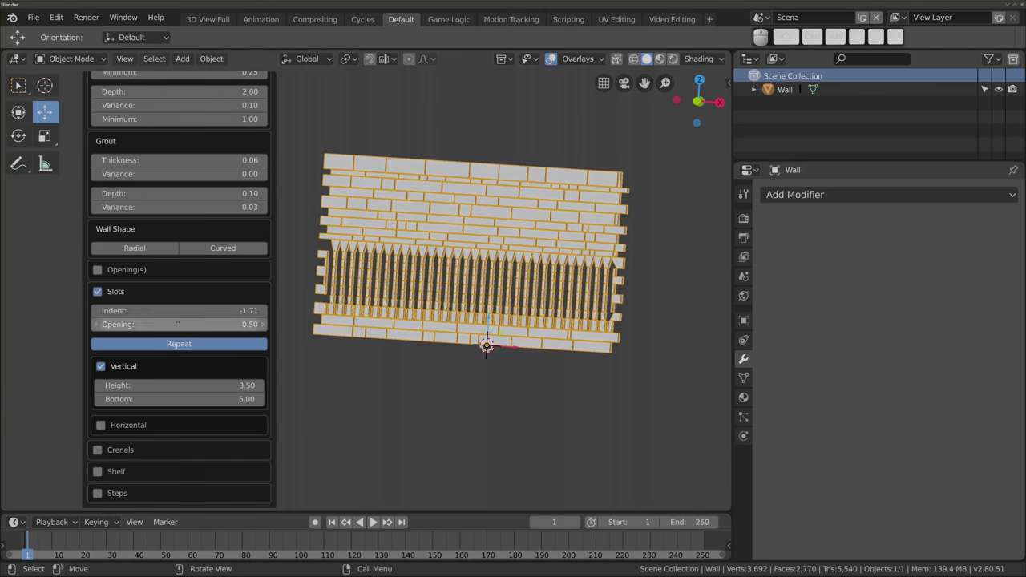
left_click_drag(178, 310, 235, 311)
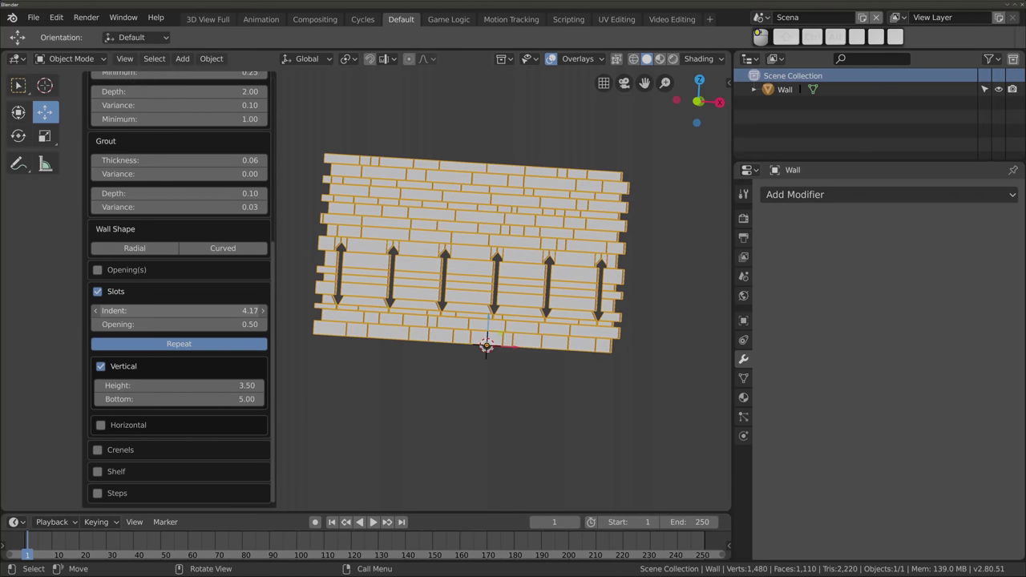
middle_click_drag(449, 312, 431, 277)
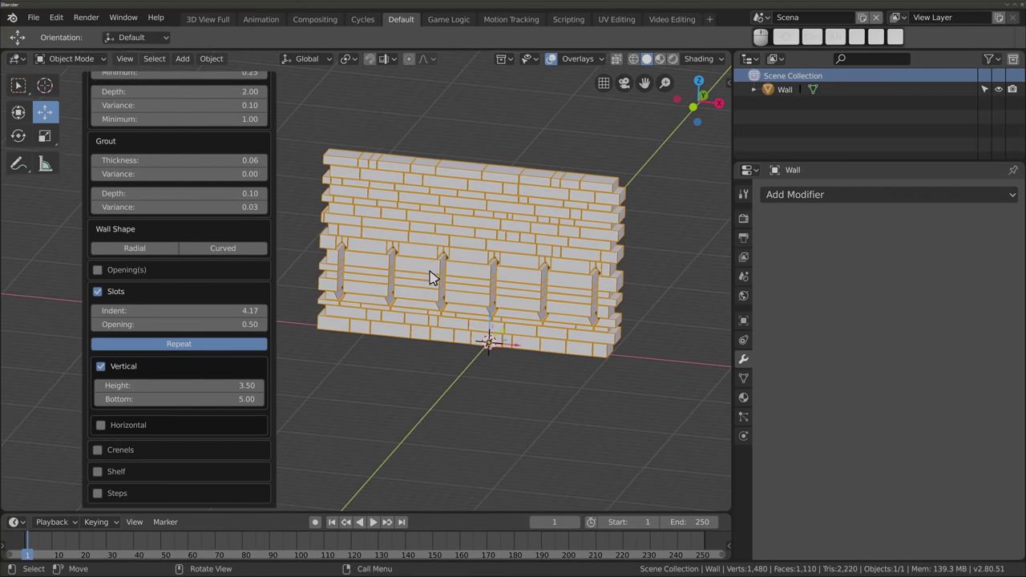
left_click(101, 367)
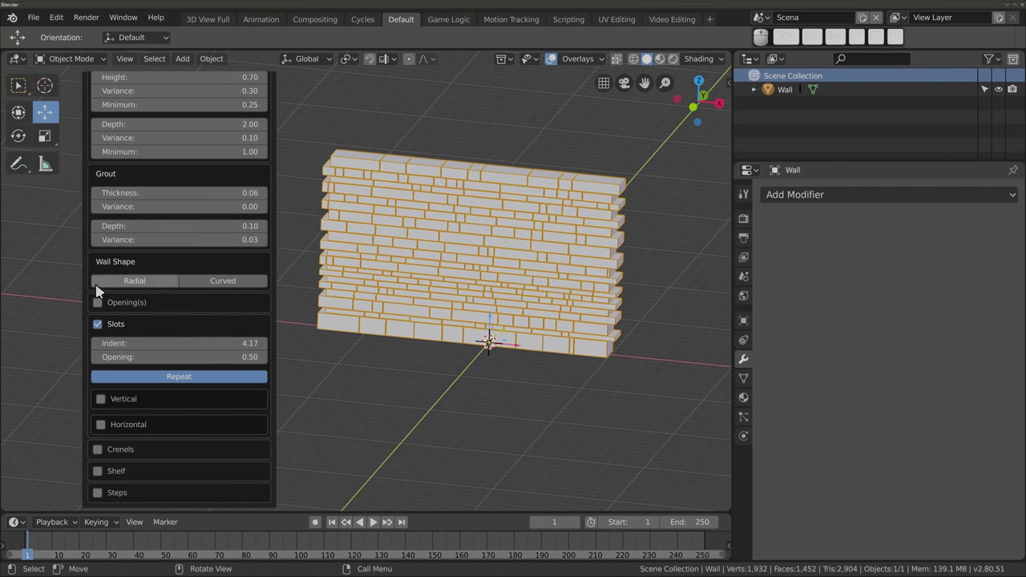
Turn off Slots, add crenels along the wall top and narrow their width to 0.11
left_click(98, 324)
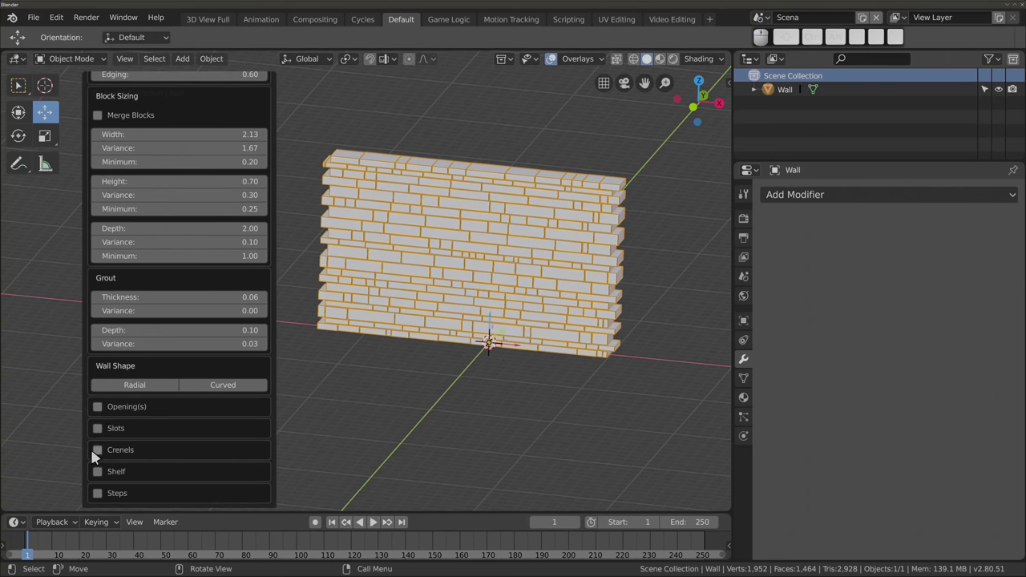
left_click(98, 451)
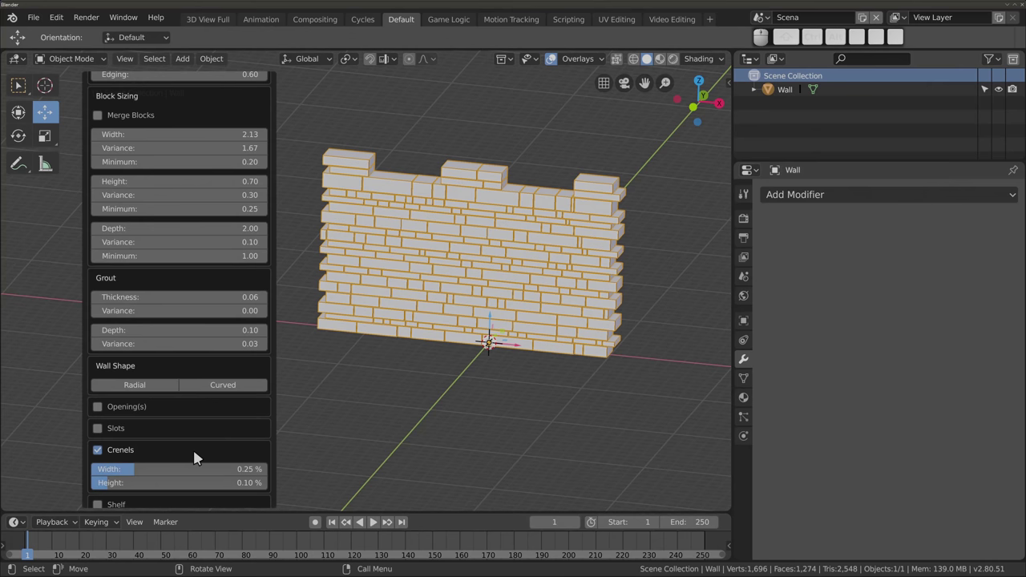
left_click_drag(134, 469, 110, 468)
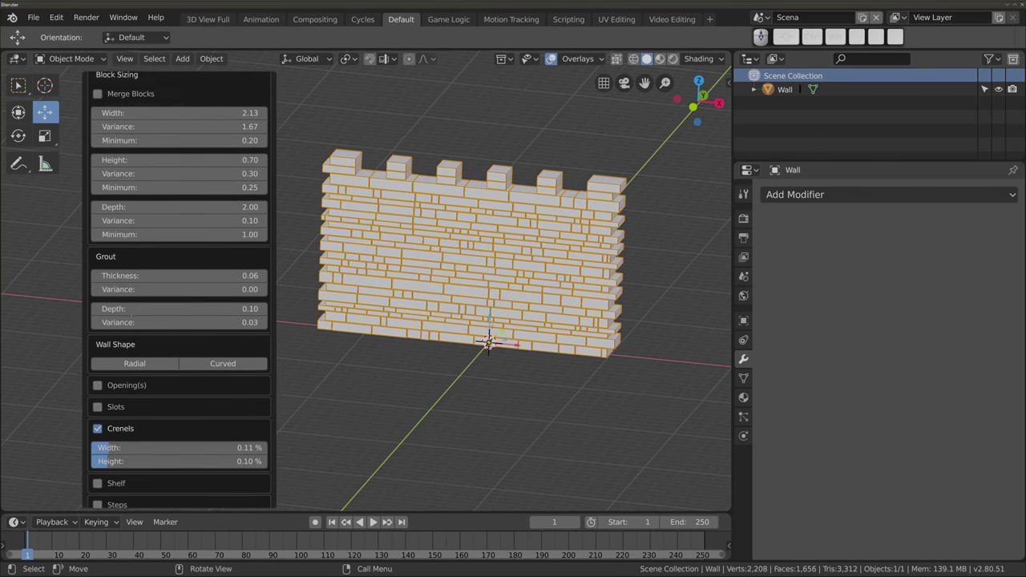
scroll(179, 360, "down", 2)
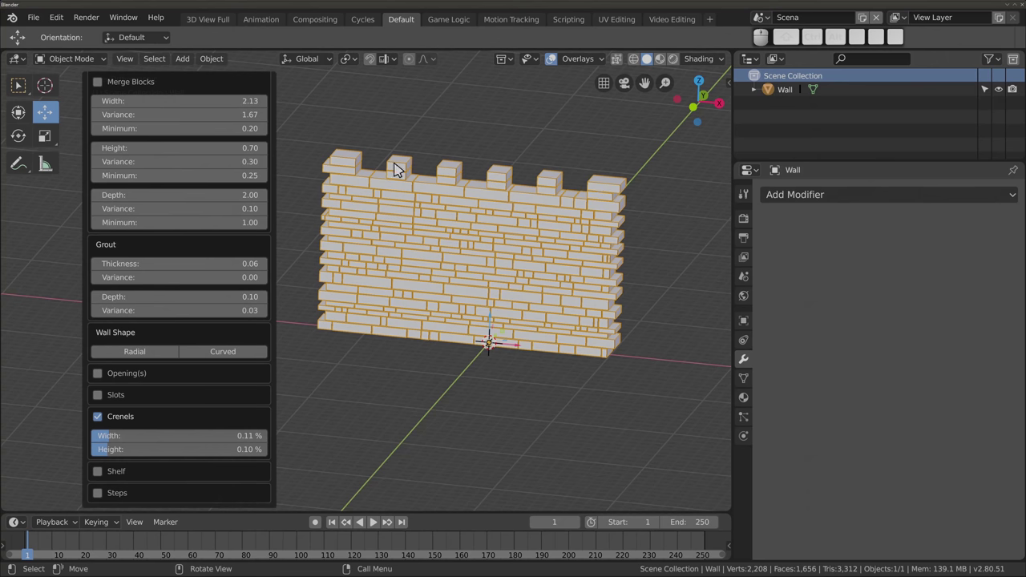
mouse_move(421, 290)
middle_mouse_down()
mouse_move(362, 190)
mouse_move(458, 279)
mouse_move(412, 248)
mouse_move(335, 251)
middle_mouse_up()
Remove the crenels and add a shelf to the wall
left_click(97, 416)
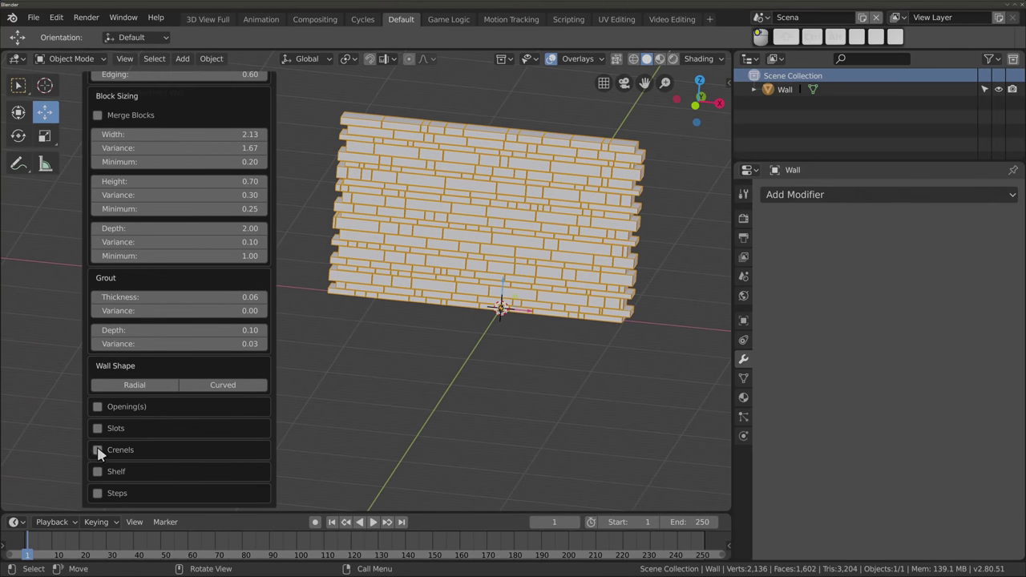
left_click(97, 472)
mouse_move(366, 286)
middle_mouse_down()
mouse_move(522, 312)
mouse_move(445, 345)
mouse_move(470, 316)
middle_mouse_up()
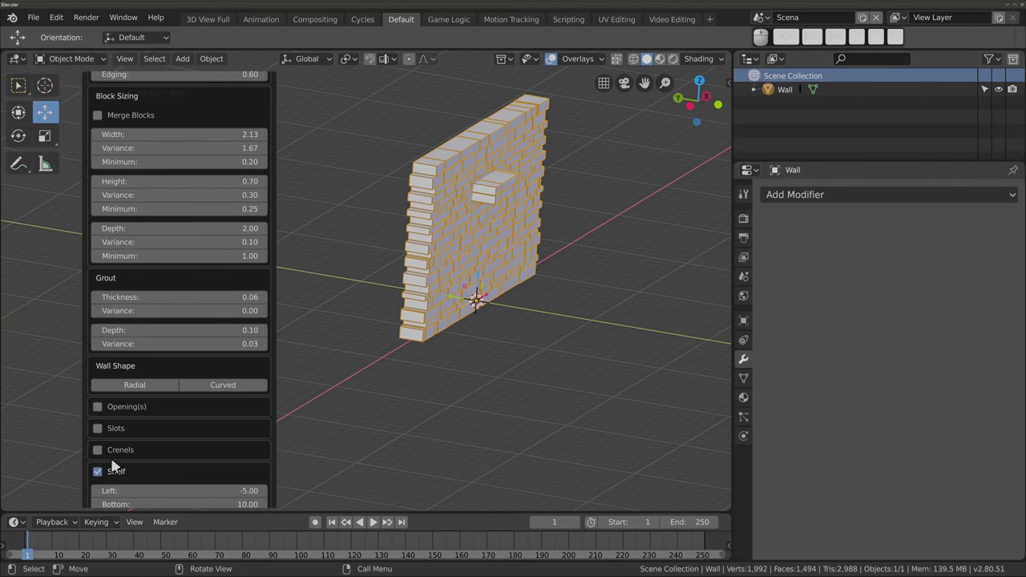
scroll(207, 350, "down", 3)
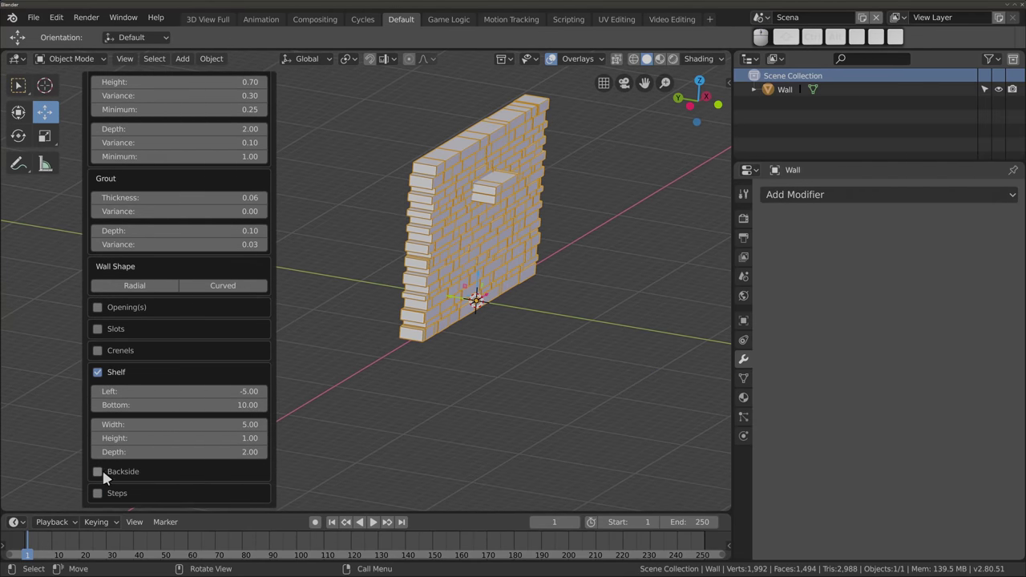
Toggle the shelf's Backside and set width 11.33, bottom 10.39 and left offset -2.00
left_click(103, 471)
mouse_move(377, 302)
middle_mouse_down()
mouse_move(410, 305)
mouse_move(387, 307)
middle_mouse_up()
middle_click_drag(337, 352, 470, 343)
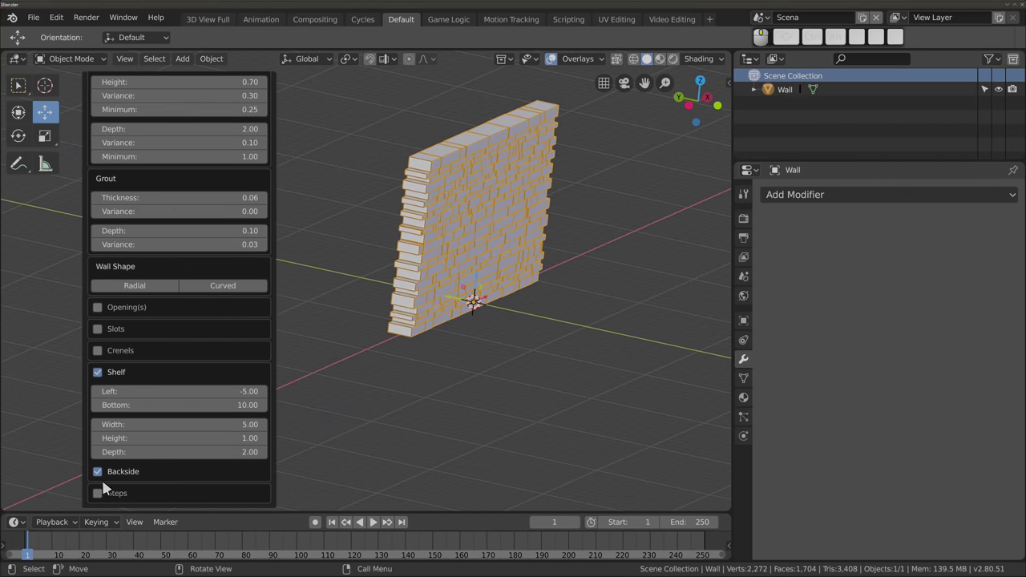
mouse_move(140, 425)
left_mouse_down()
mouse_move(180, 425)
mouse_move(172, 438)
mouse_move(144, 438)
mouse_move(181, 452)
left_mouse_up()
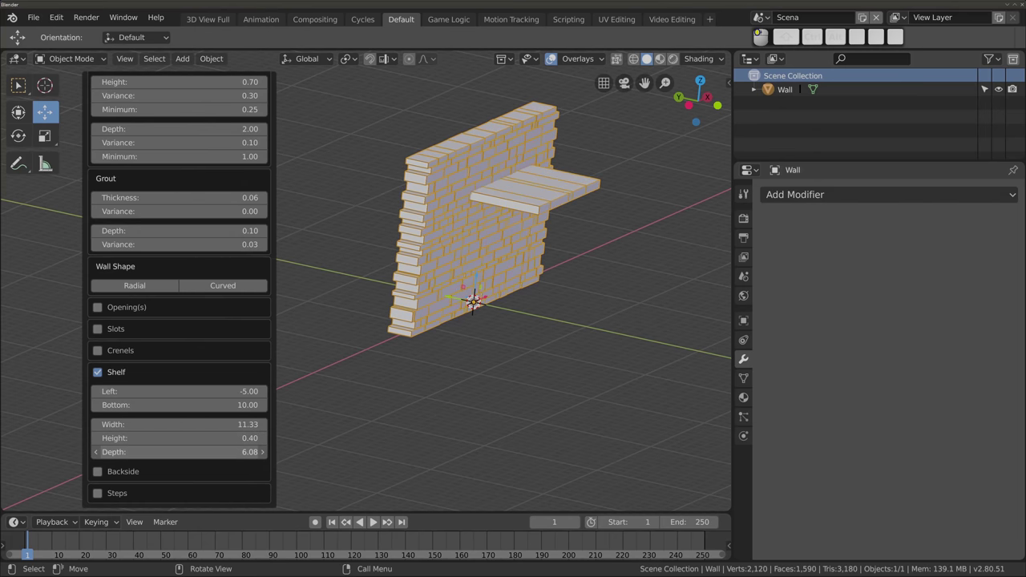
left_click_drag(147, 404, 141, 405)
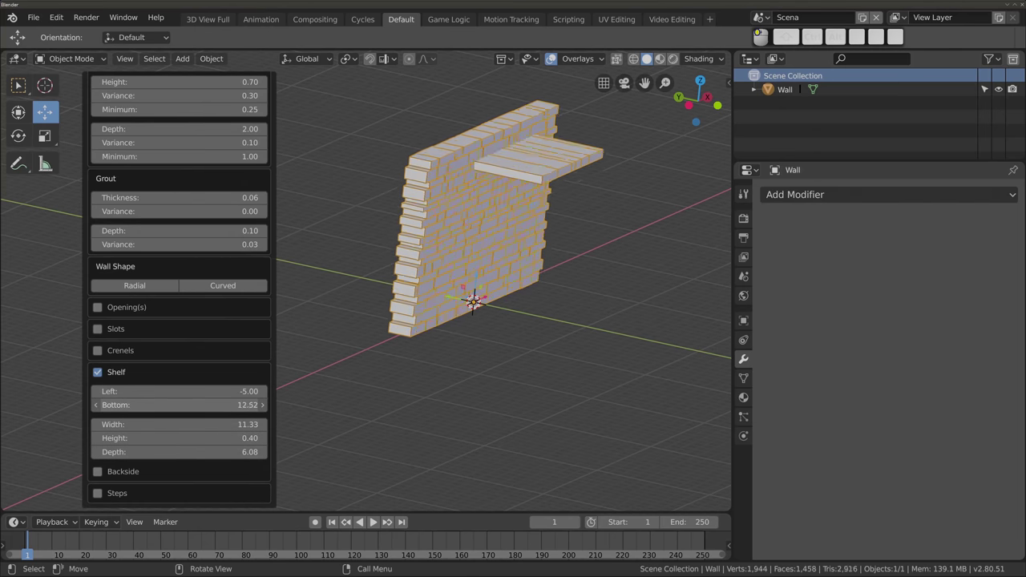
type("9.31")
key("Return")
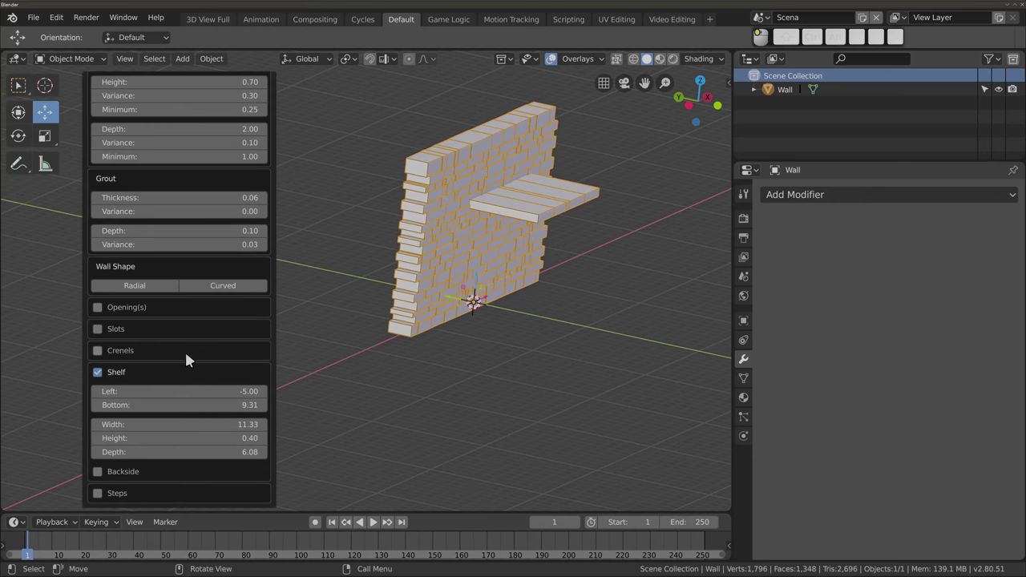
mouse_move(176, 391)
left_mouse_down()
mouse_move(145, 392)
mouse_move(201, 405)
left_mouse_up()
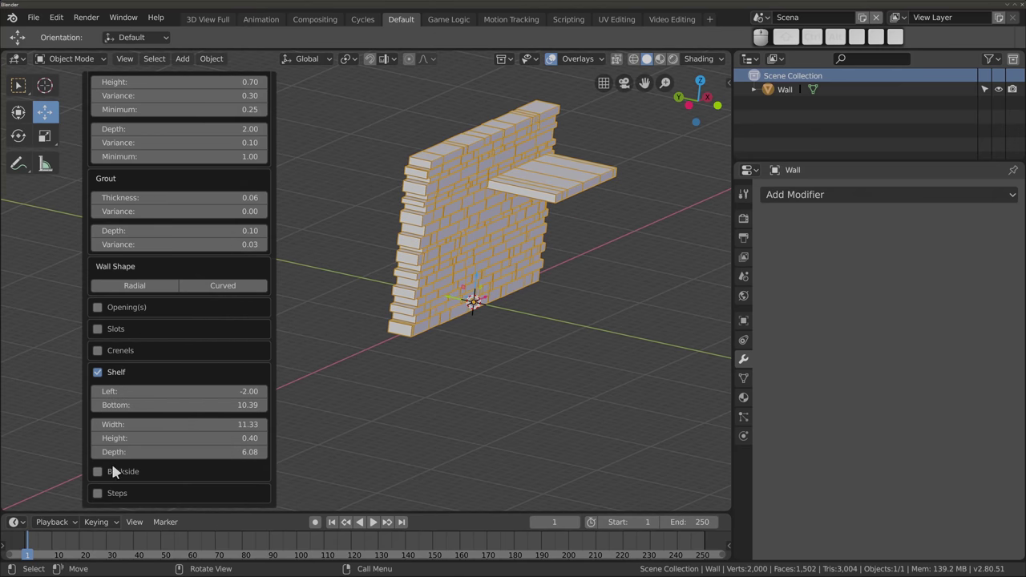
Enable Steps, extend them left to -18.30 and set the riser to 0.88
scroll(177, 390, "down", 2)
scroll(202, 385, "down", 2)
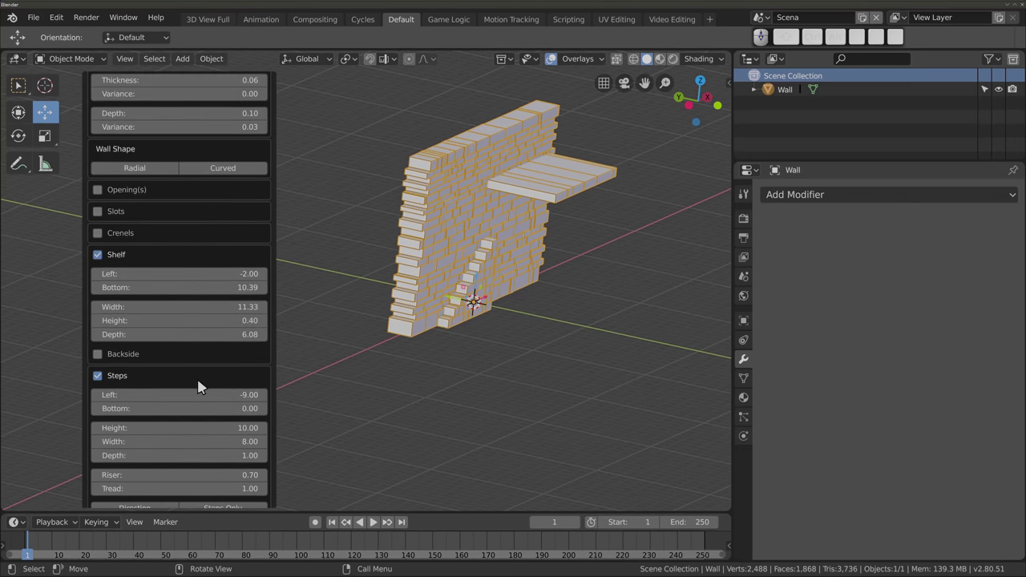
scroll(193, 393, "down", 1)
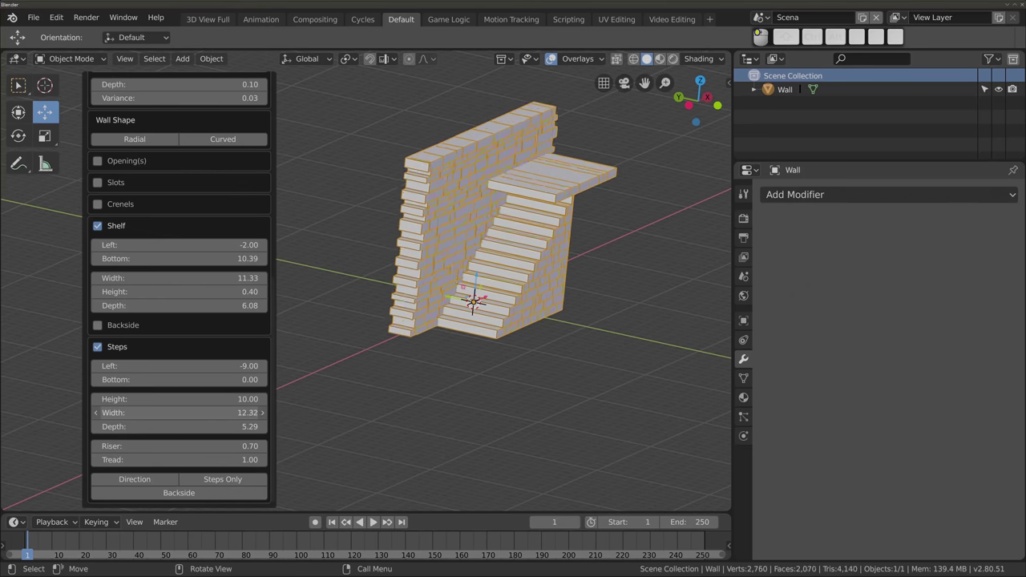
mouse_move(176, 365)
left_mouse_down()
mouse_move(104, 366)
mouse_move(180, 366)
mouse_move(201, 379)
mouse_move(144, 379)
mouse_move(164, 379)
left_mouse_up()
mouse_move(164, 449)
left_mouse_down()
mouse_move(136, 449)
mouse_move(184, 446)
left_mouse_up()
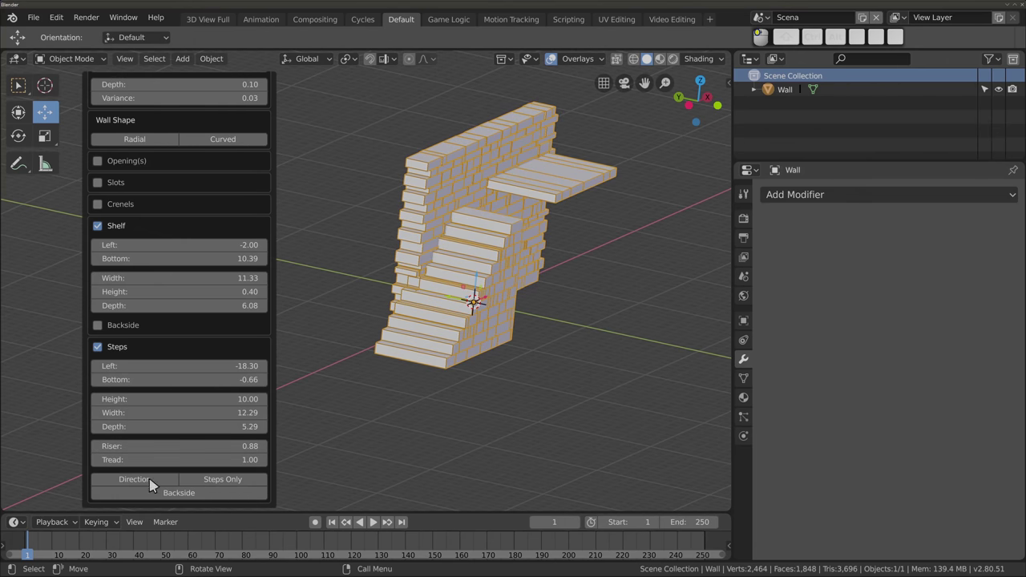
mouse_move(424, 222)
middle_mouse_down()
mouse_move(493, 393)
mouse_move(444, 305)
middle_mouse_up()
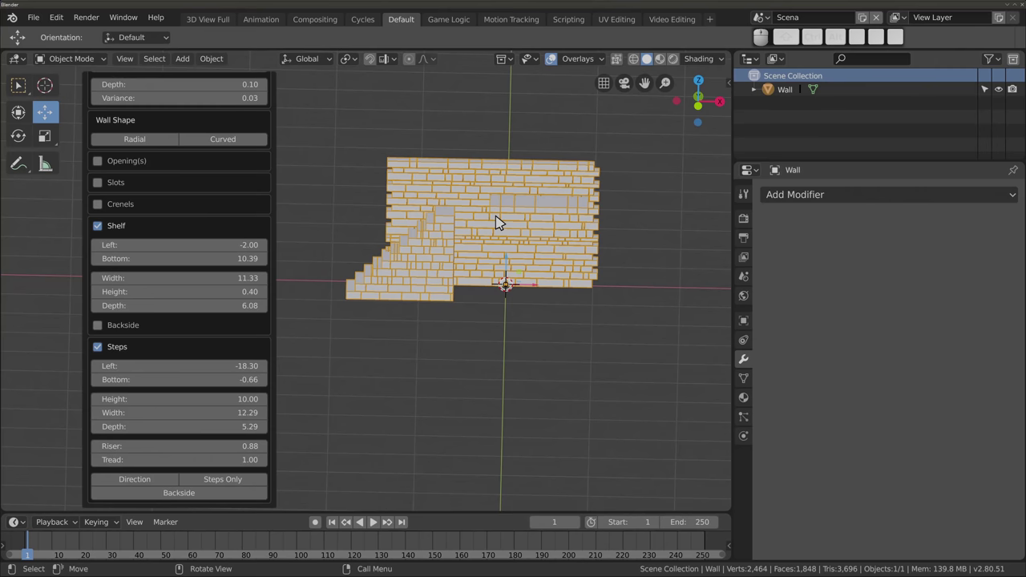
middle_click_drag(476, 222, 466, 334)
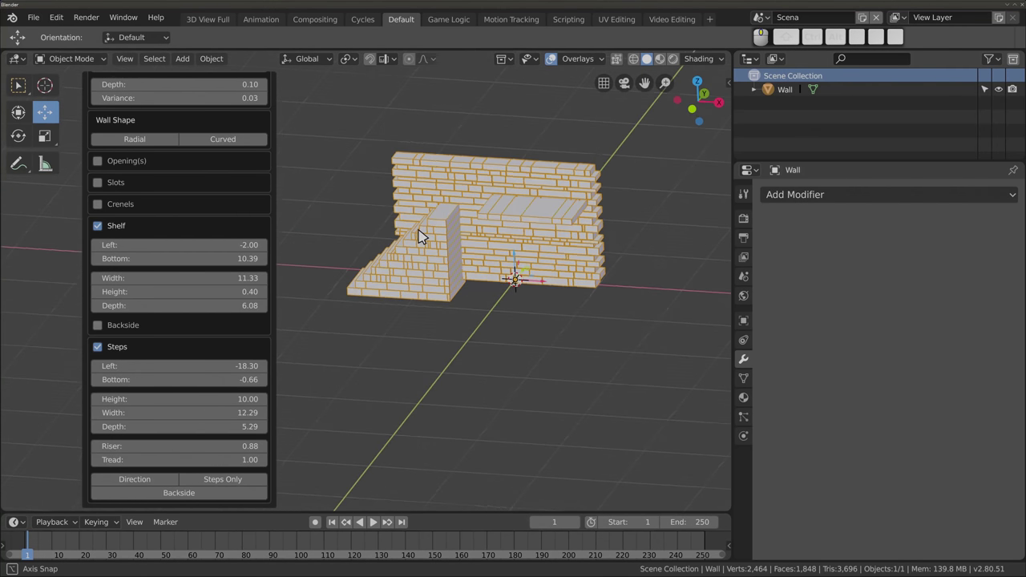
Delete the wall and add a Simple Star mesh from Mesh > Extras
key("x")
left_click(433, 262)
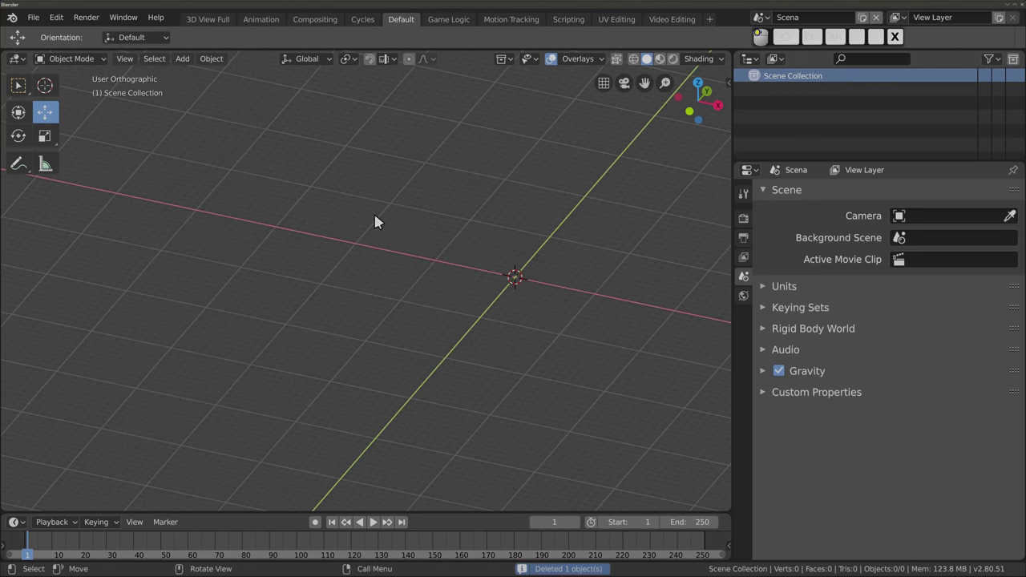
key("shift+a")
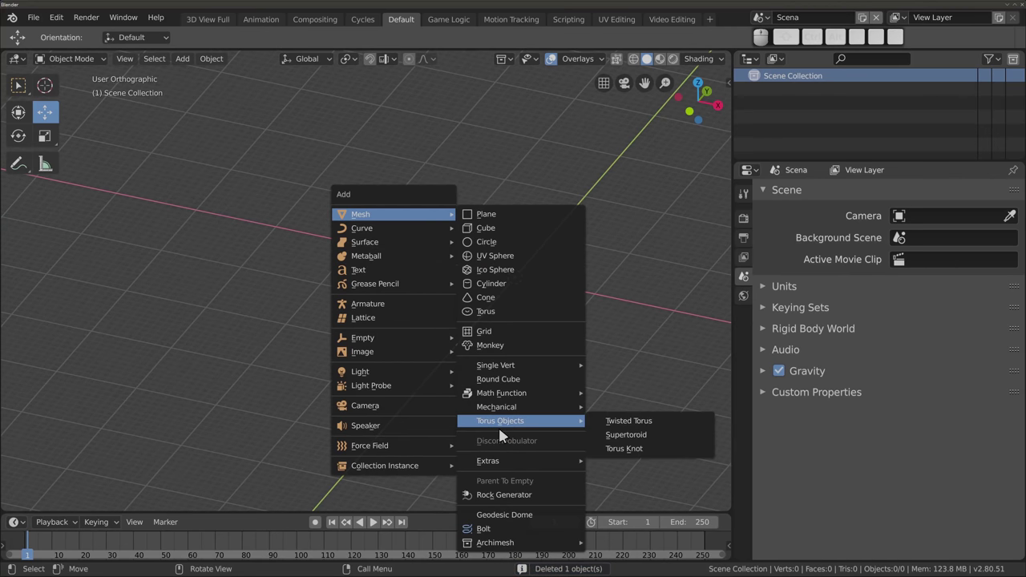
mouse_move(488, 461)
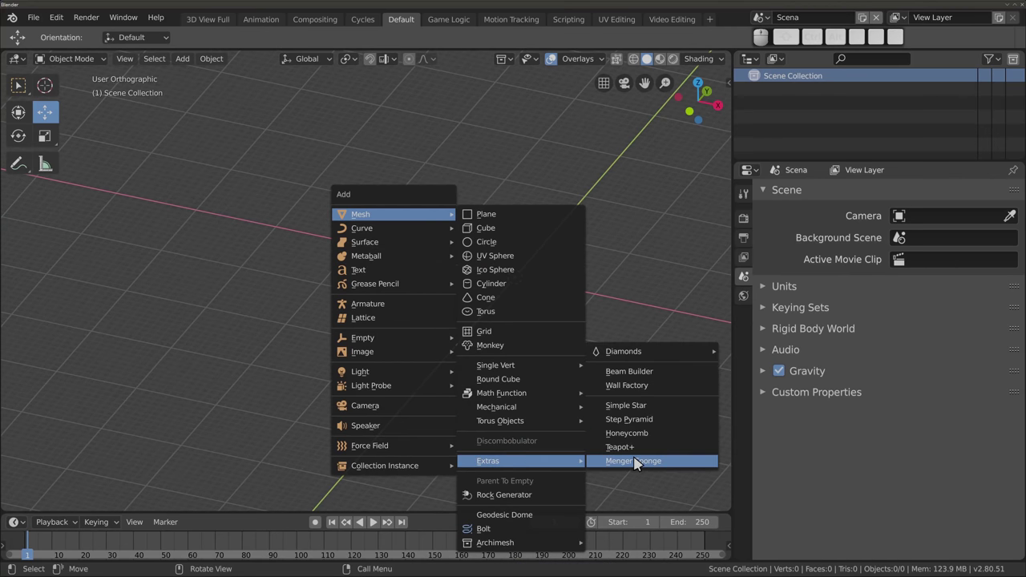
left_click(653, 407)
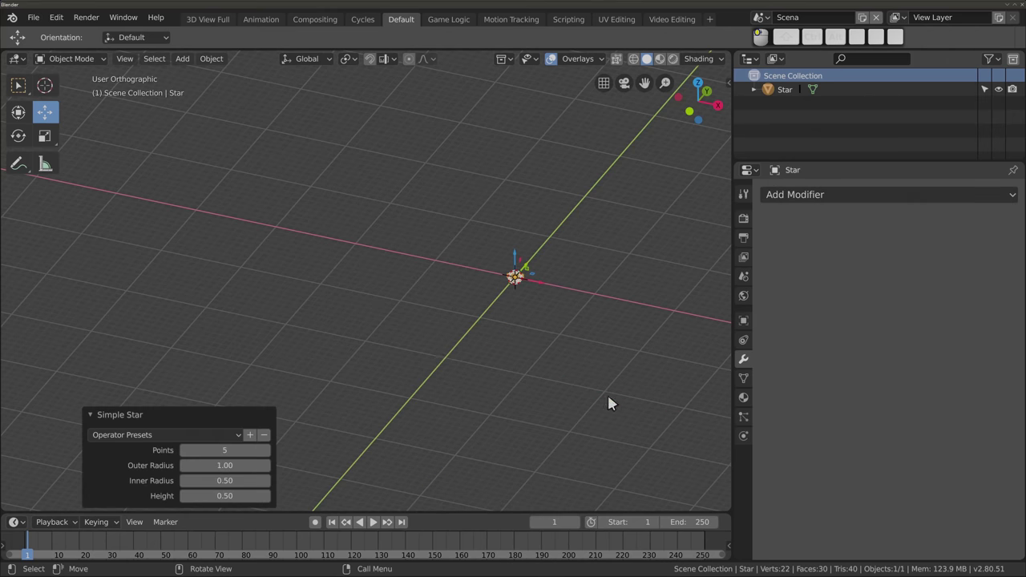
scroll(531, 240, "up", 10)
mouse_move(465, 256)
middle_mouse_down()
mouse_move(368, 357)
mouse_move(376, 371)
mouse_move(337, 396)
middle_mouse_up()
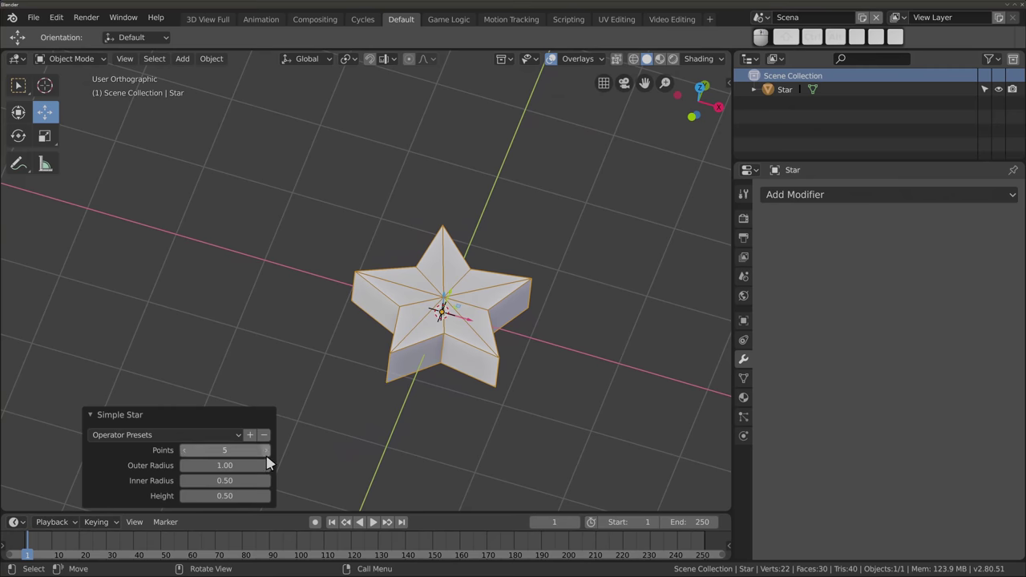
Set the star to 7 points with outer radius 1.42 and inner radius 0.83
left_click(266, 450)
left_click(265, 450)
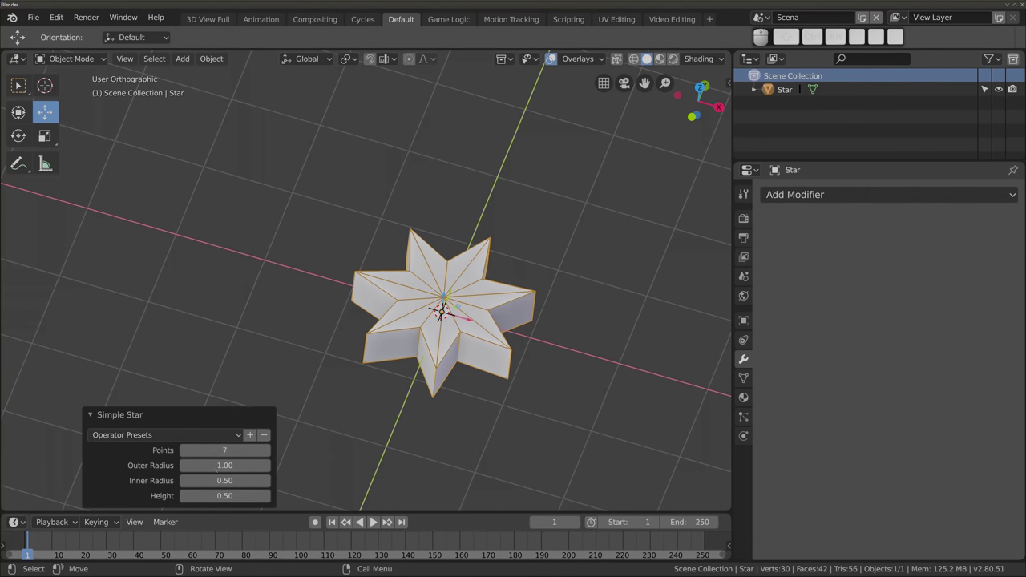
mouse_move(224, 465)
left_mouse_down()
mouse_move(252, 465)
mouse_move(274, 480)
mouse_move(240, 480)
left_mouse_up()
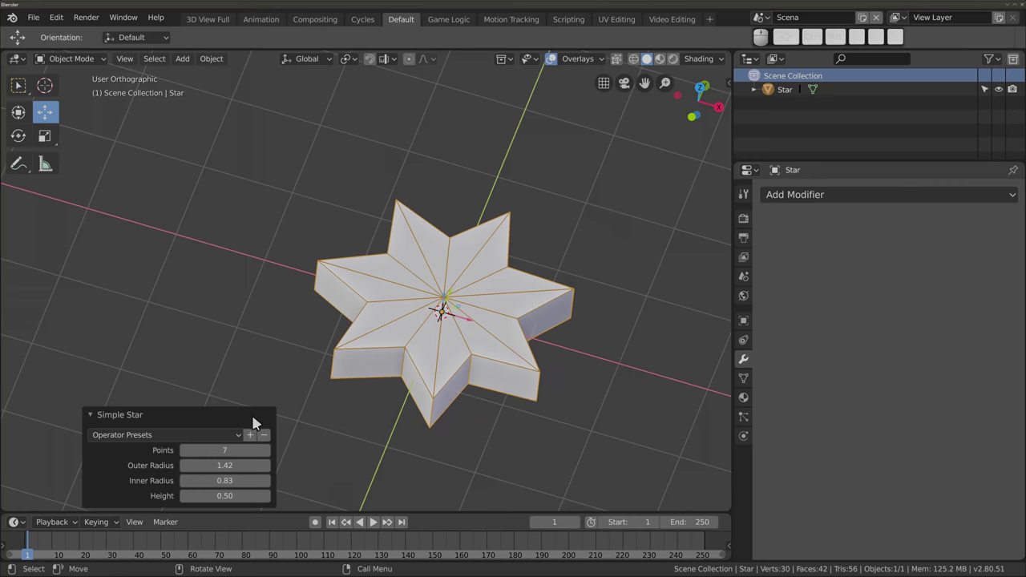
left_click(238, 436)
Delete the star and add a Step Pyramid mesh from Mesh > Extras
key("x")
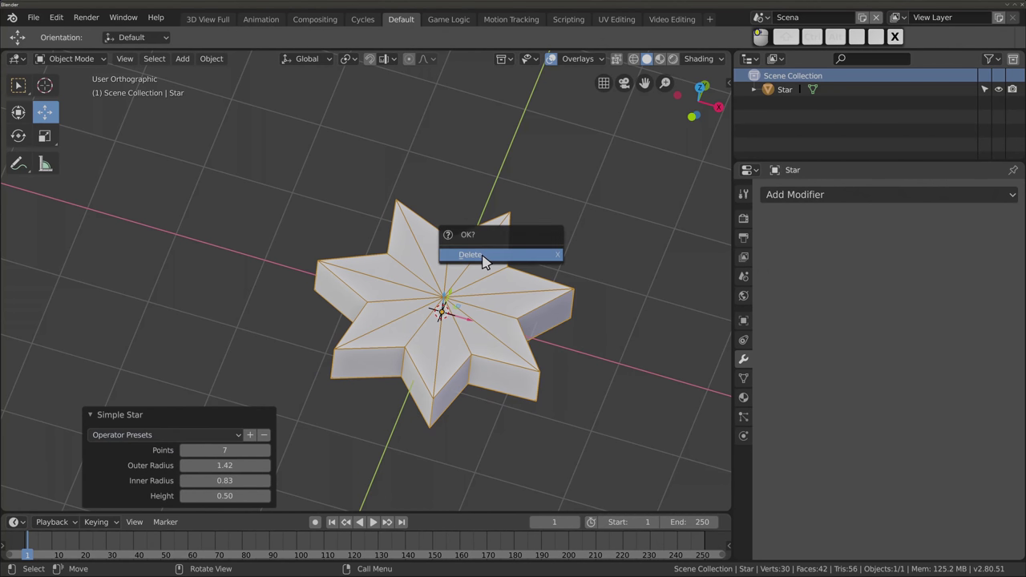
left_click(481, 252)
key("shift+a")
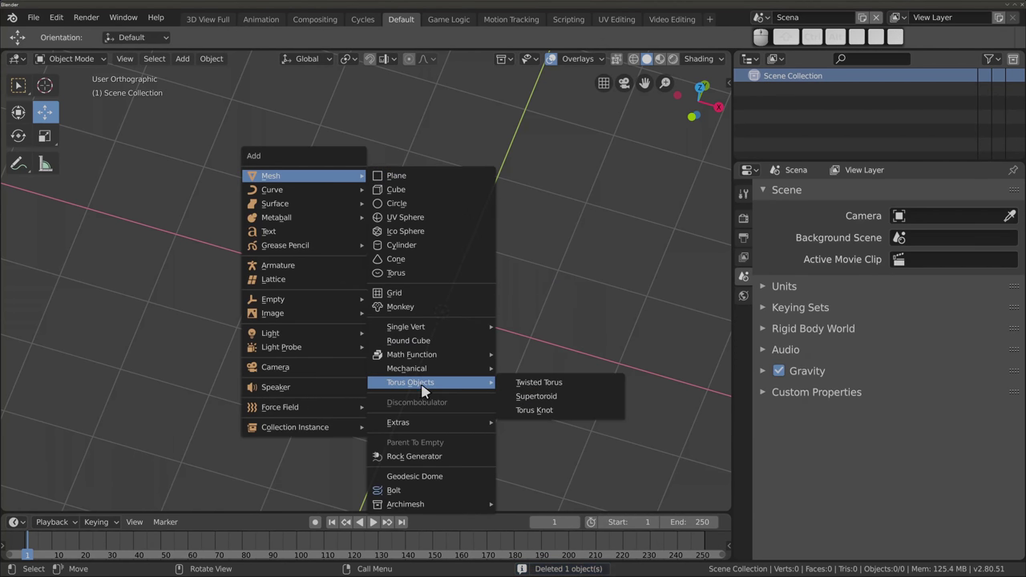
mouse_move(430, 422)
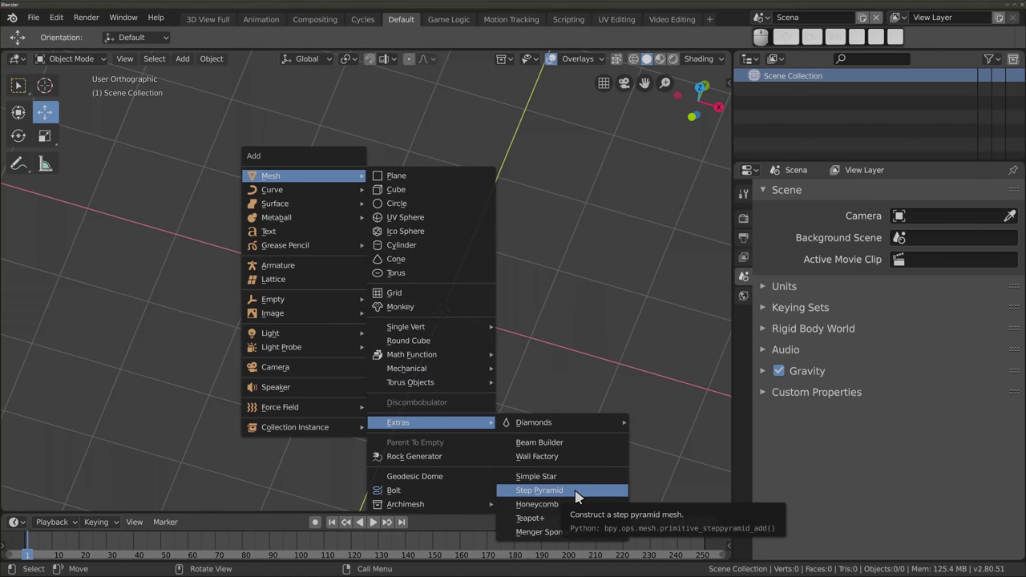
left_click(575, 493)
mouse_move(449, 328)
middle_mouse_down()
mouse_move(447, 348)
mouse_move(412, 363)
middle_mouse_up()
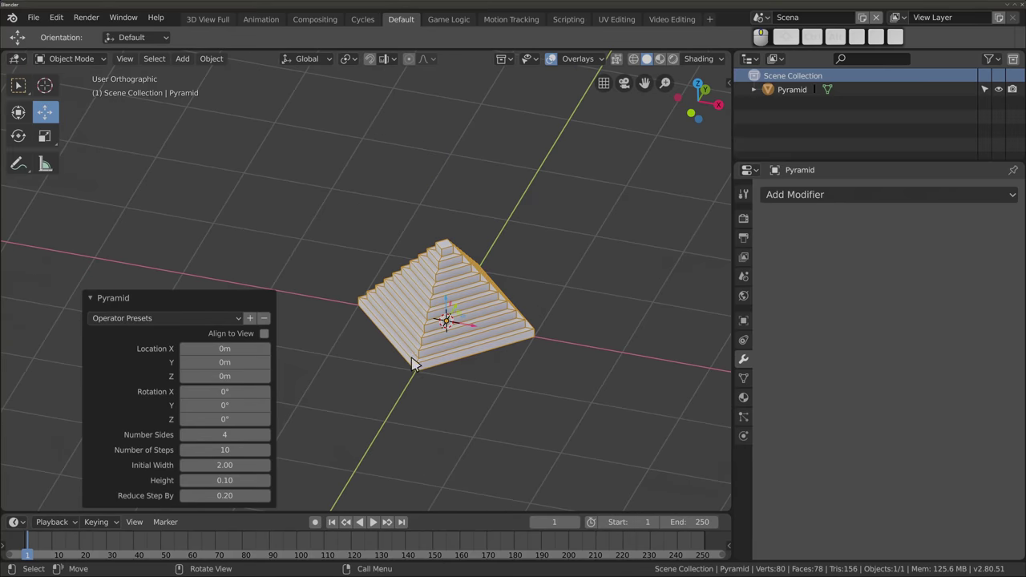
scroll(435, 305, "up", 2)
scroll(439, 315, "up", 1)
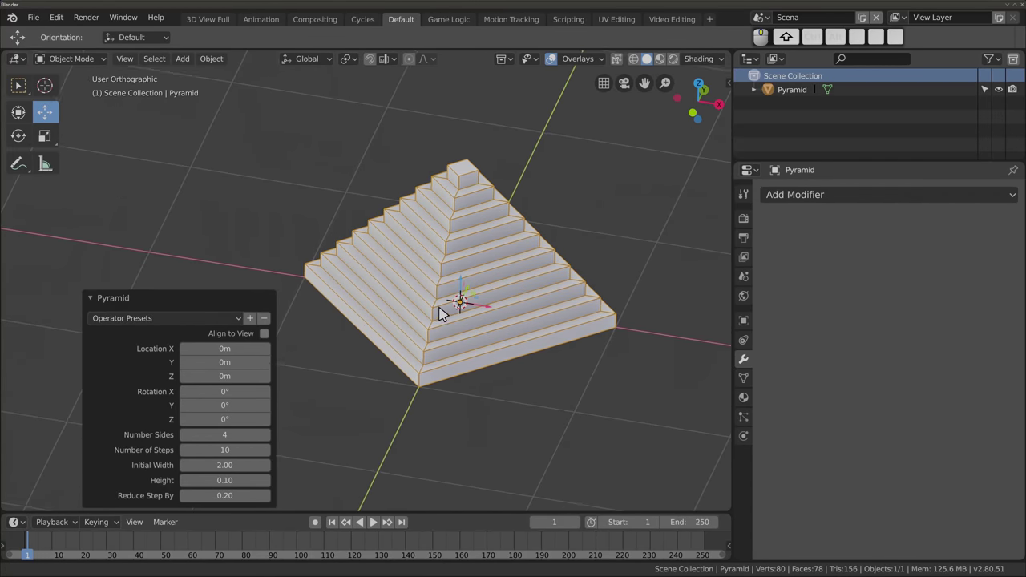
middle_click_drag(439, 314, 425, 313, "shift")
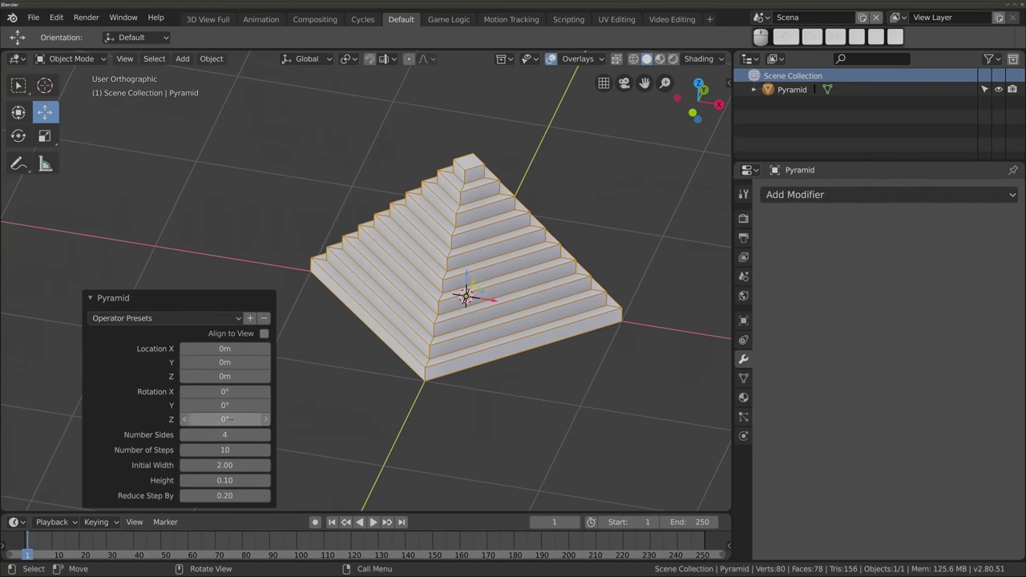
Make the pyramid 41-sided, rotated 2.9° on Z, then delete it
mouse_move(224, 419)
left_mouse_down()
mouse_move(240, 419)
mouse_move(231, 405)
mouse_move(257, 435)
left_mouse_up()
mouse_move(479, 414)
middle_mouse_down()
mouse_move(382, 265)
mouse_move(403, 331)
middle_mouse_up()
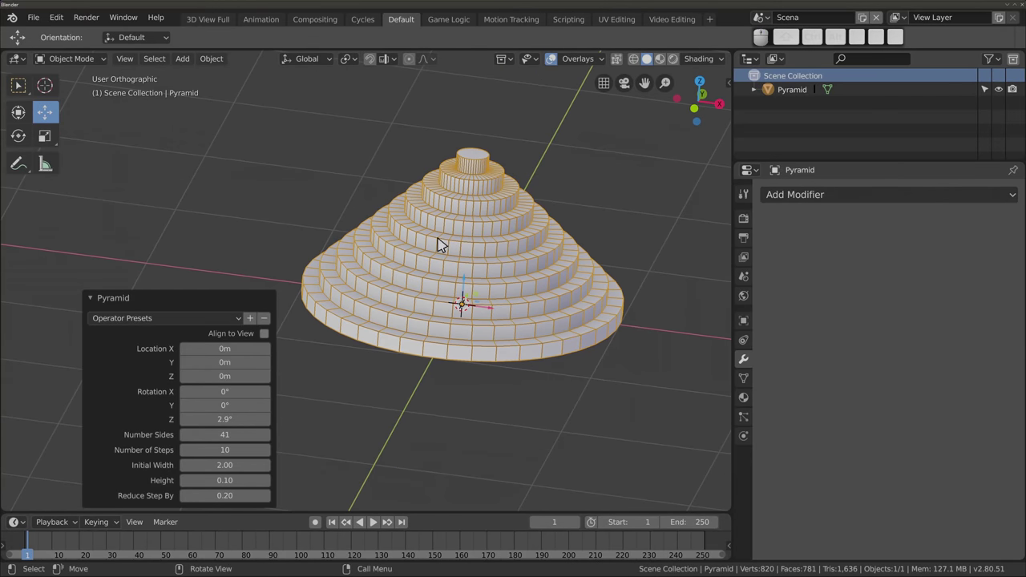
key("Delete")
key("shift+a")
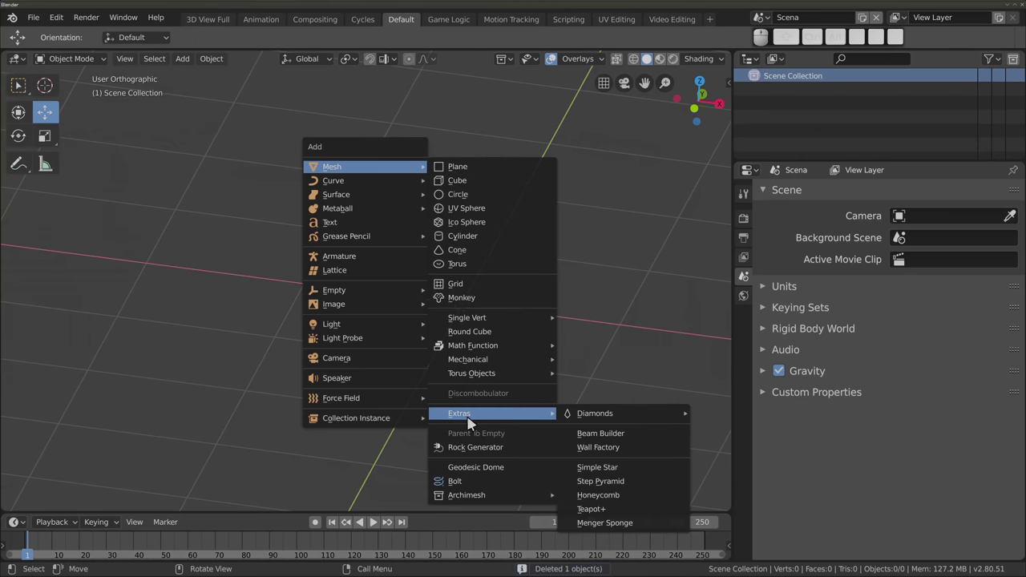
Add a Honeycomb mesh with 9 rows and 9 columns
left_click(600, 496)
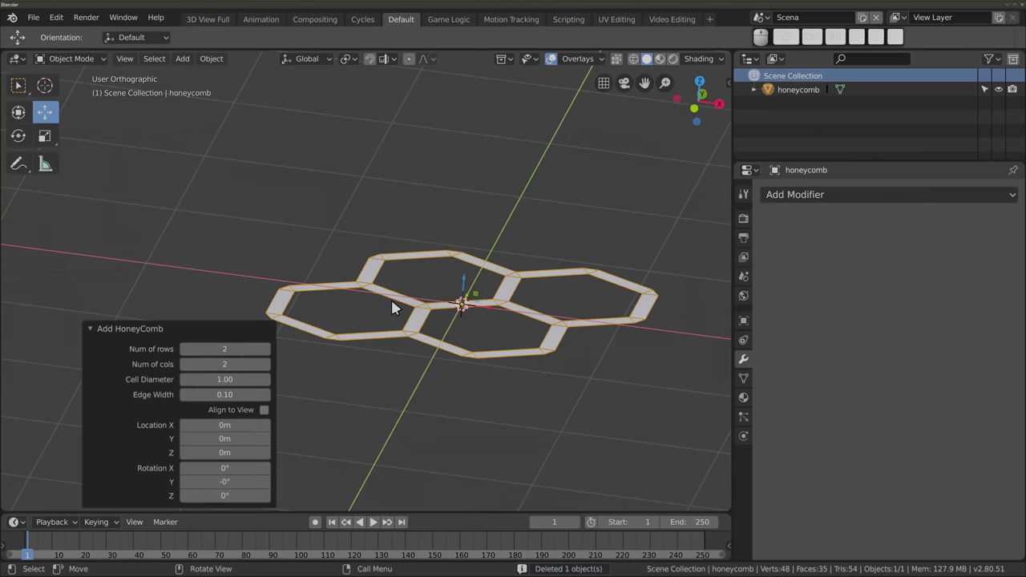
middle_click_drag(392, 303, 387, 407)
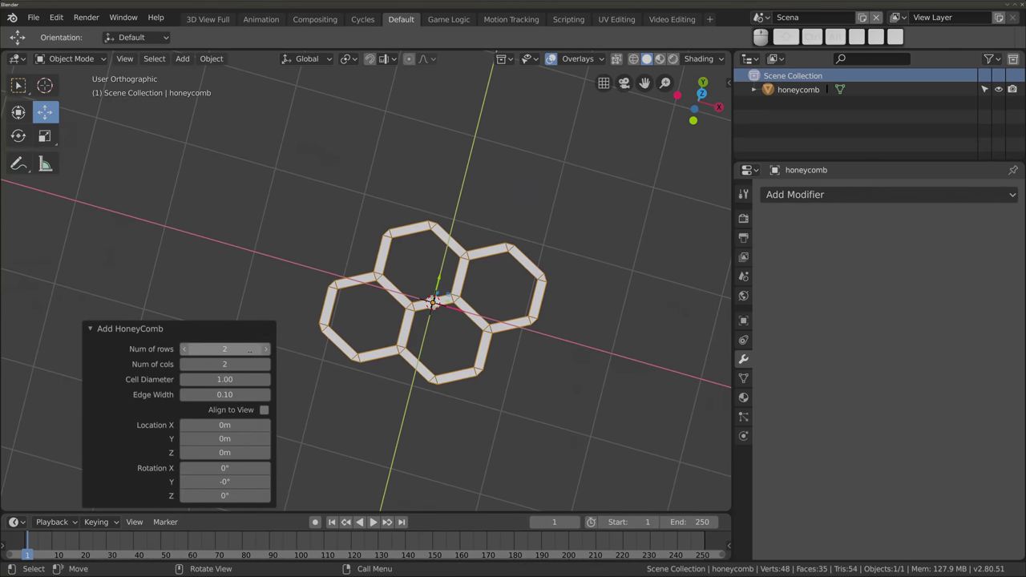
mouse_move(249, 350)
left_mouse_down()
mouse_move(267, 368)
mouse_move(305, 368)
left_mouse_up()
scroll(422, 277, "down", 3)
scroll(422, 276, "down", 3)
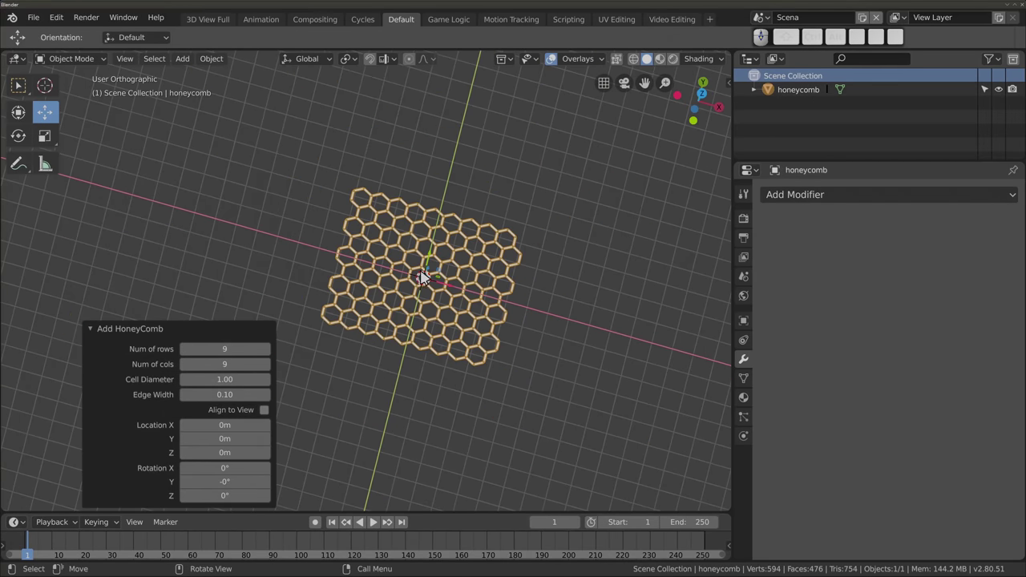
middle_click_drag(422, 277, 398, 304)
scroll(398, 305, "up", 5)
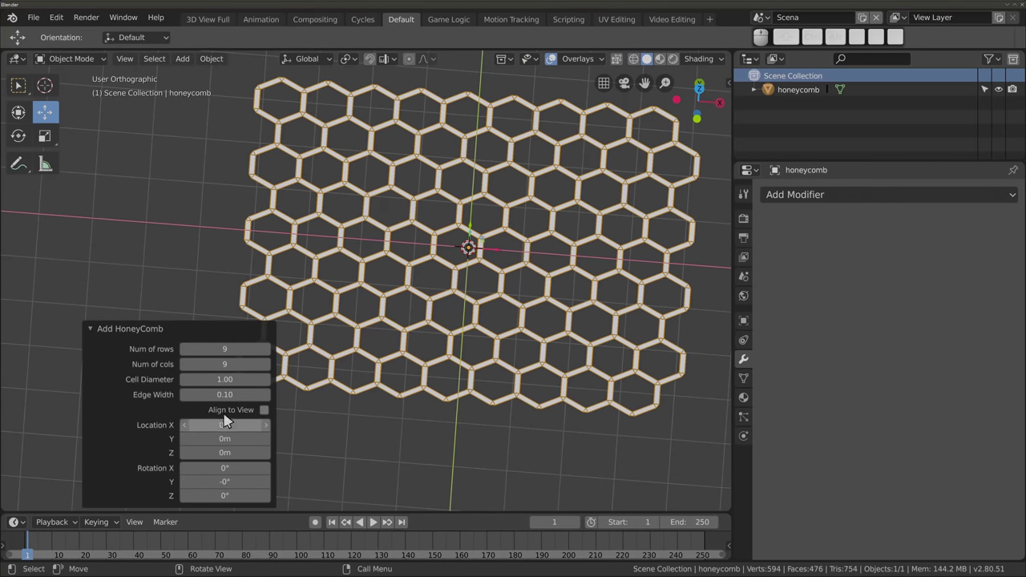
Set the honeycomb edge width to 0.12 and apply level-2 subdivision with Ctrl+2
left_click_drag(224, 394, 264, 394)
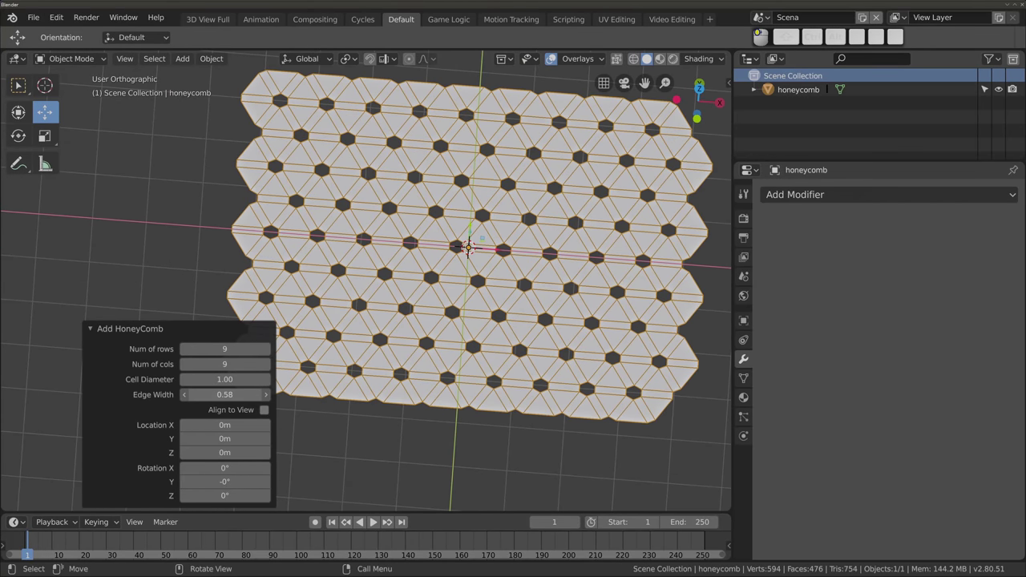
left_click_drag(265, 394, 213, 394)
scroll(446, 285, "down", 2)
middle_click_drag(447, 284, 457, 295, "shift")
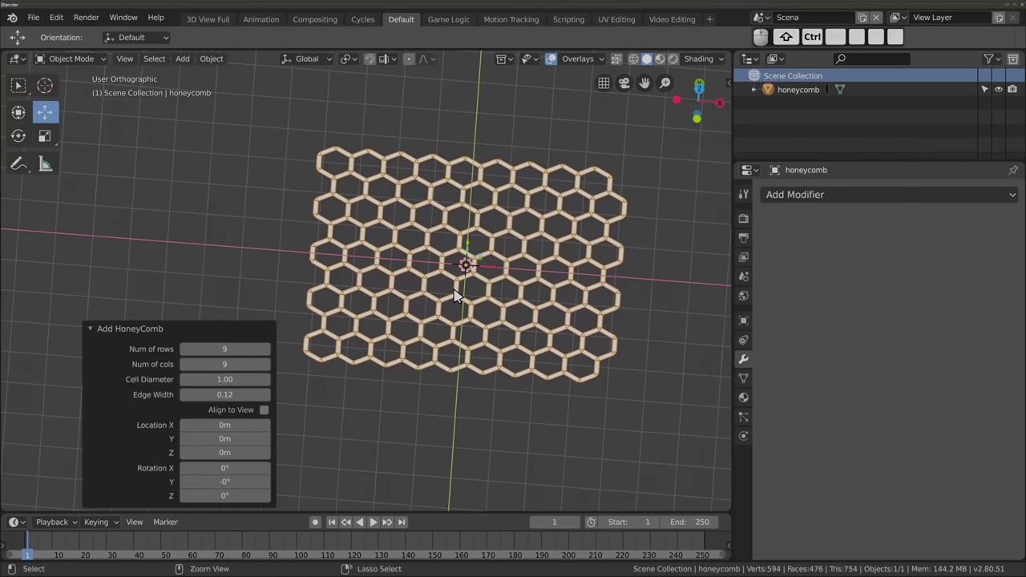
key("ctrl+2")
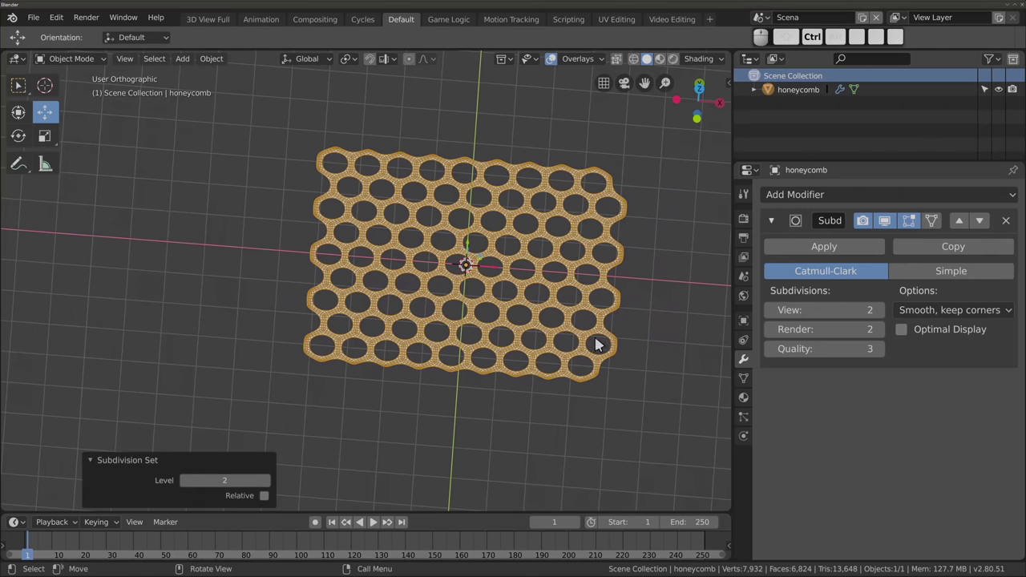
mouse_move(380, 192)
middle_mouse_down()
mouse_move(337, 241)
mouse_move(348, 230)
mouse_move(401, 268)
middle_mouse_up()
scroll(413, 282, "up", 5)
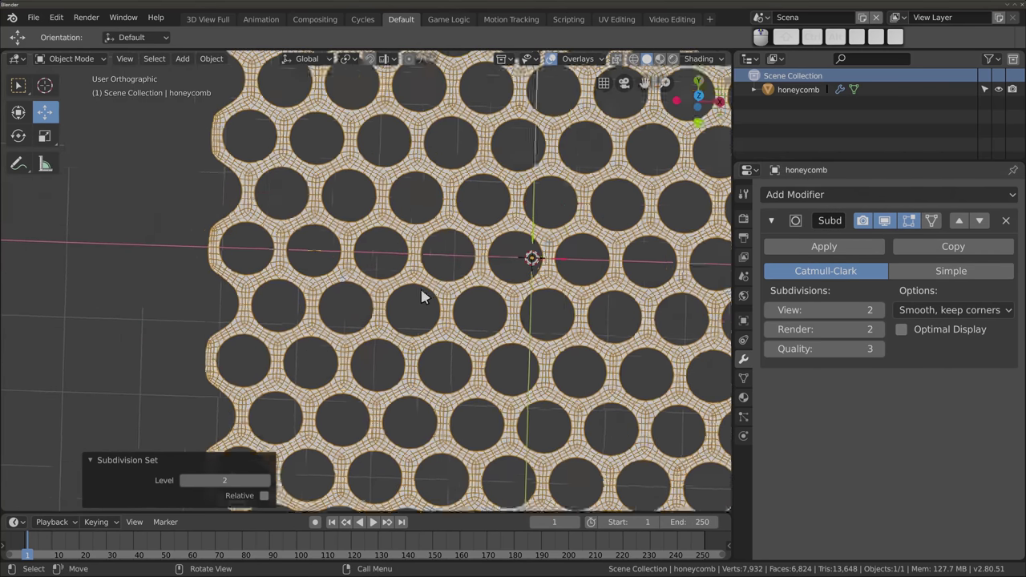
scroll(420, 286, "down", 1)
scroll(424, 252, "down", 1)
scroll(423, 257, "down", 4)
Delete the honeycomb and add a resolution-5 Teapot mesh
key("Delete")
key("shift+a")
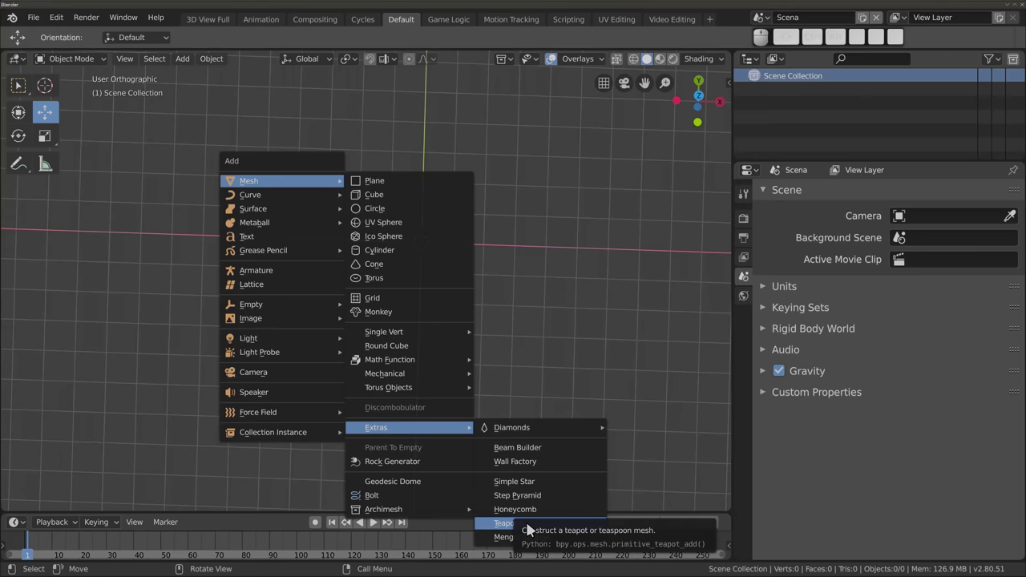
left_click(526, 529)
mouse_move(428, 283)
middle_mouse_down()
mouse_move(350, 198)
mouse_move(355, 84)
mouse_move(367, 231)
mouse_move(321, 294)
middle_mouse_up()
Add a Monkey head, move it up and left, then delete it
scroll(422, 230, "up", 2)
scroll(431, 242, "up", 1)
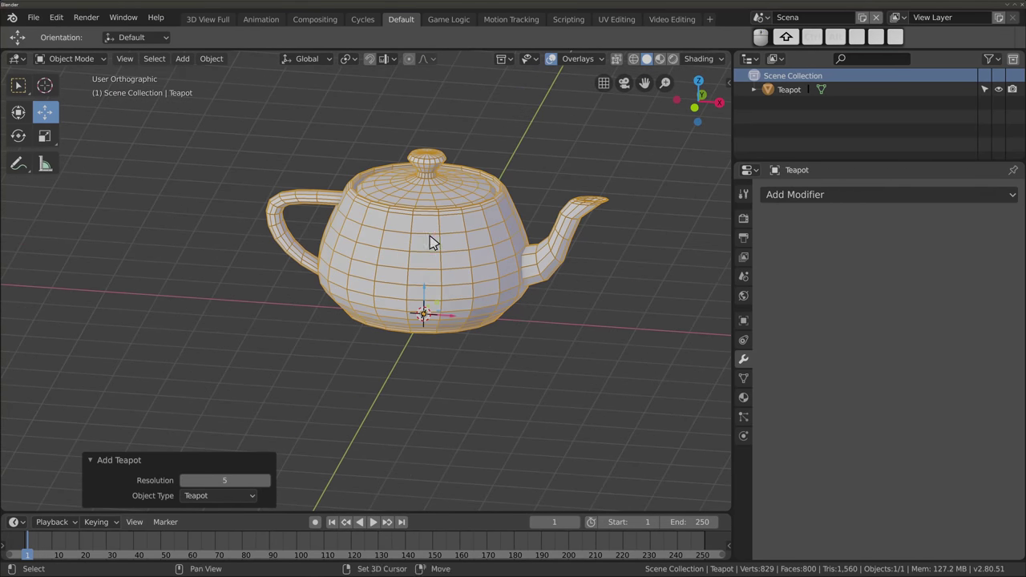
middle_click_drag(431, 242, 392, 254, "shift")
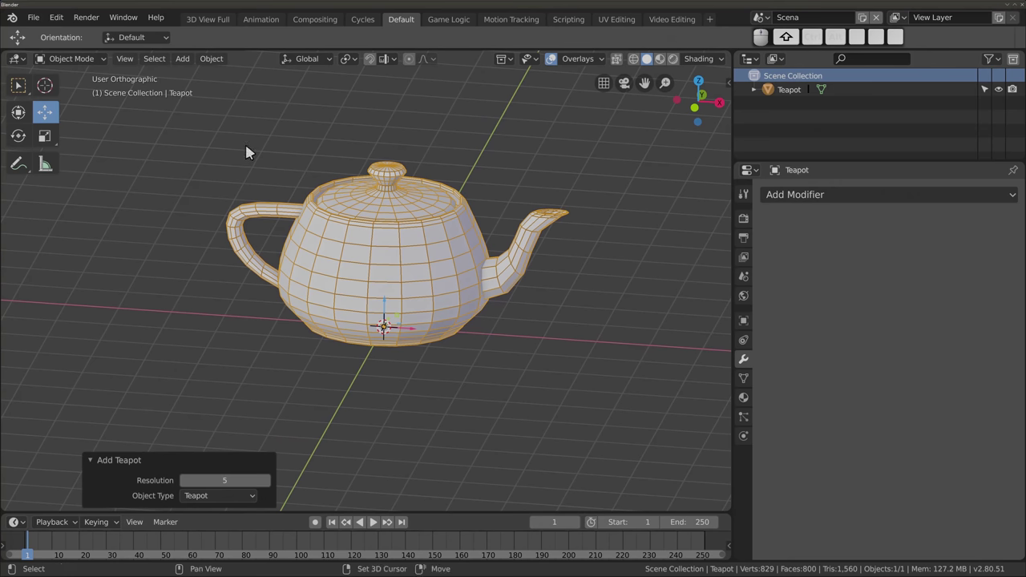
key("shift+a")
left_click(389, 273)
key("g")
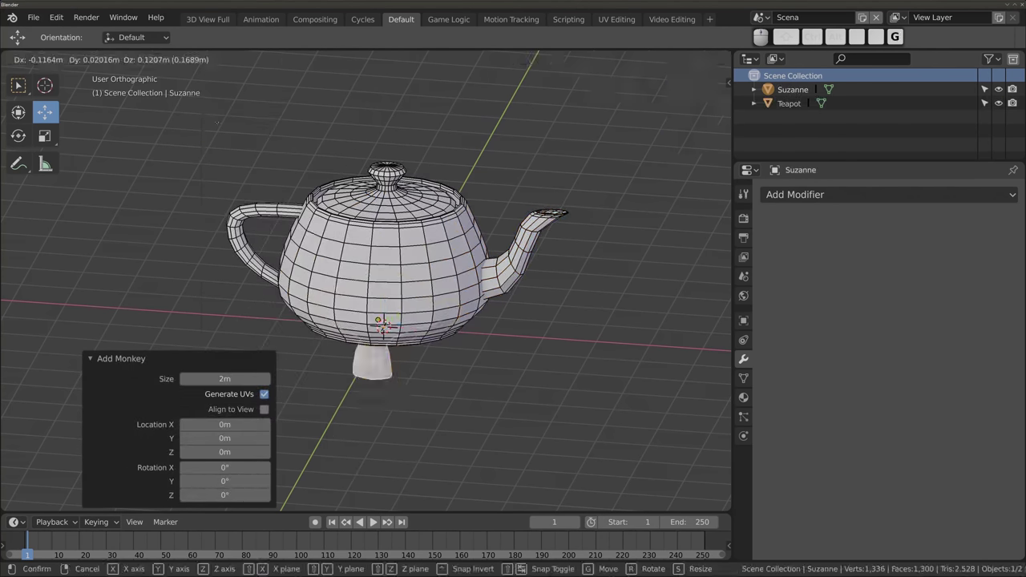
left_click_drag(384, 324, 176, 165)
left_click(177, 164)
key("x")
left_click(166, 179)
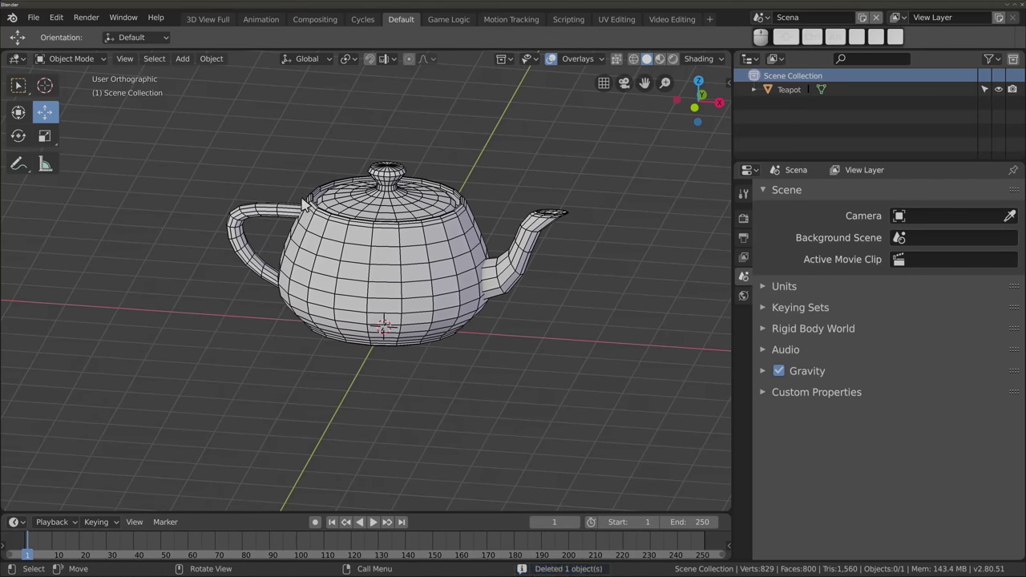
Select the teapot's lid in Edit Mode and lift it 2.04 m along Z
middle_click_drag(246, 229, 281, 291)
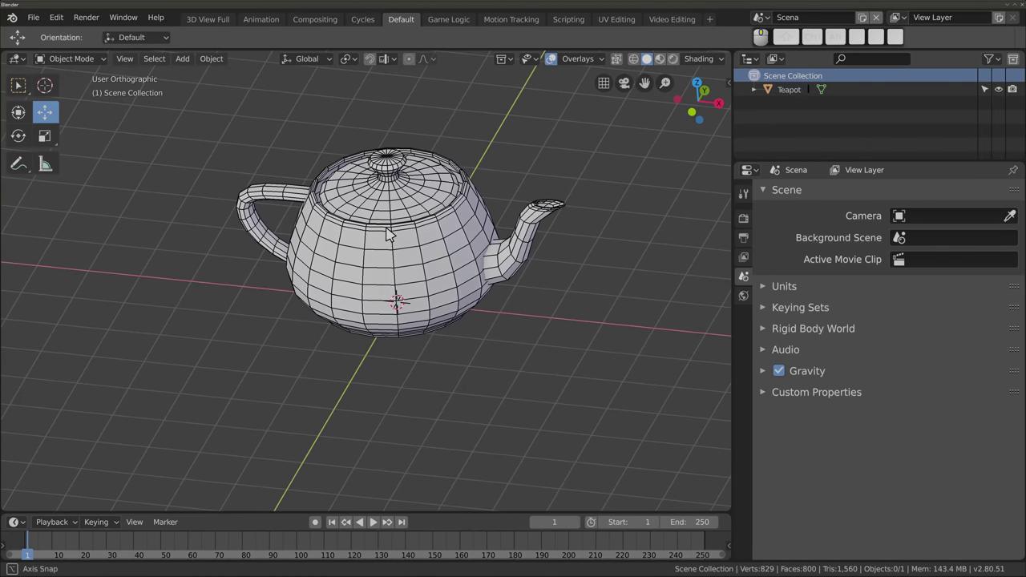
middle_click_drag(280, 290, 390, 232)
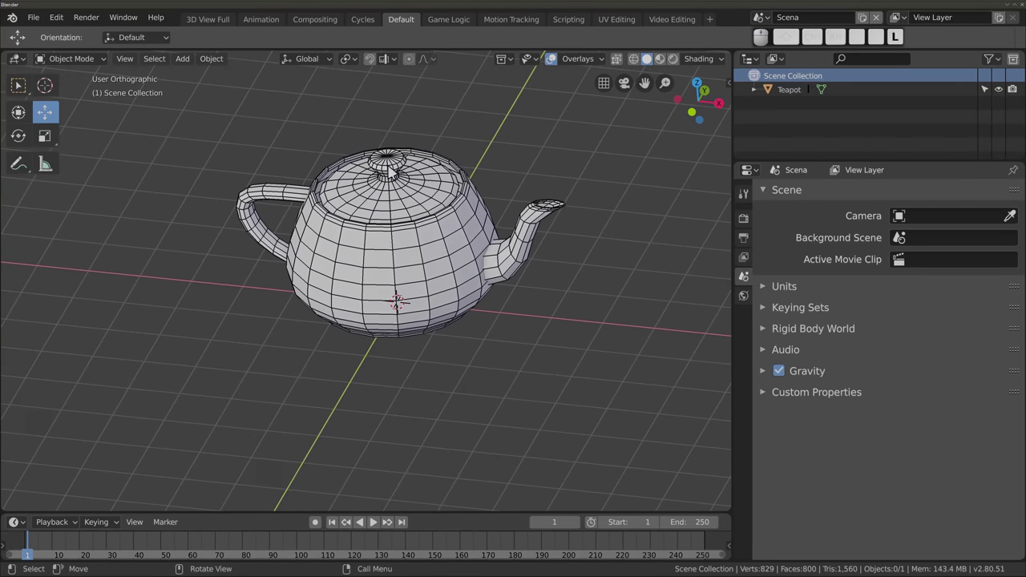
left_click(388, 170)
key("Tab")
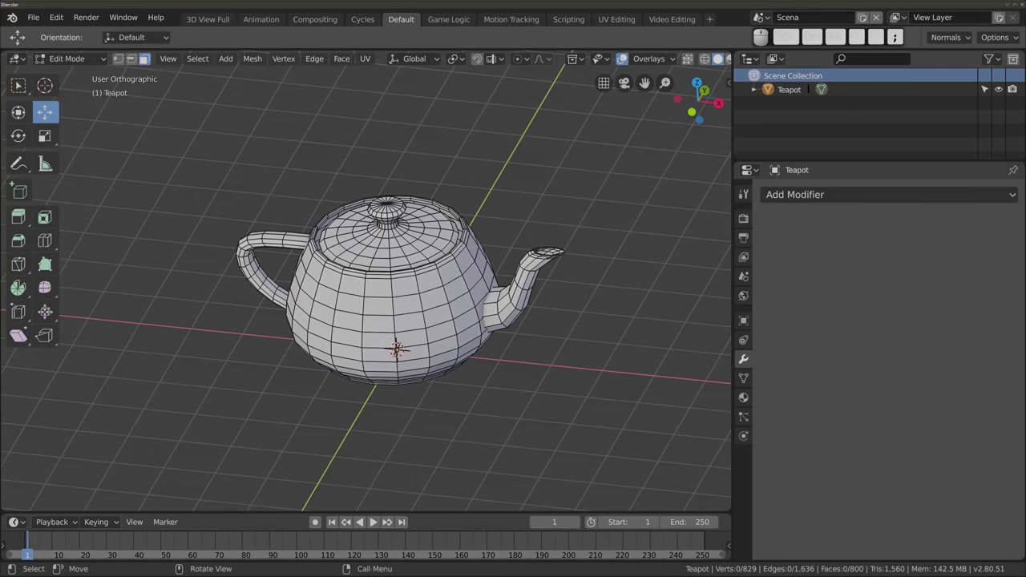
key("l")
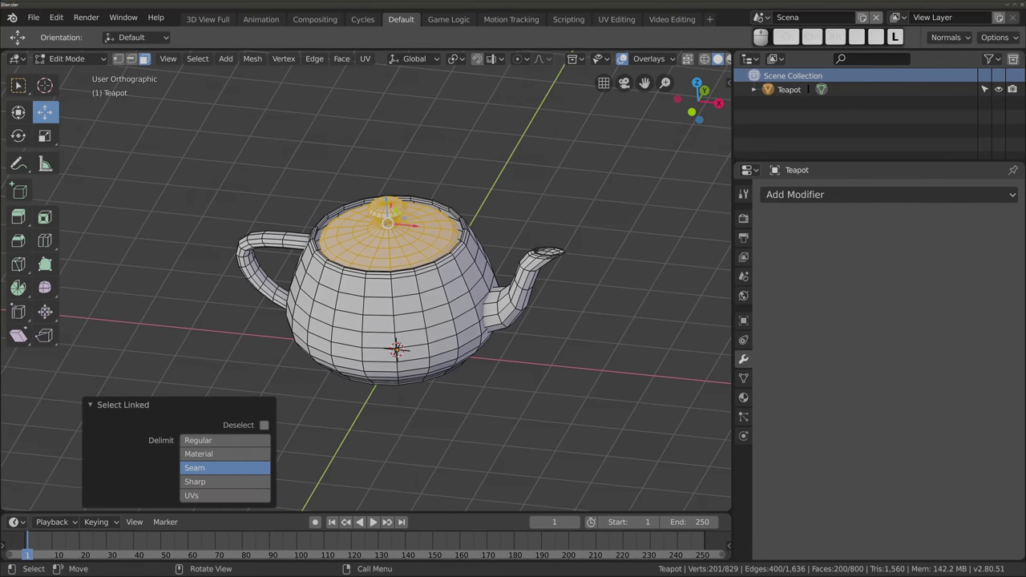
key("g")
key("z")
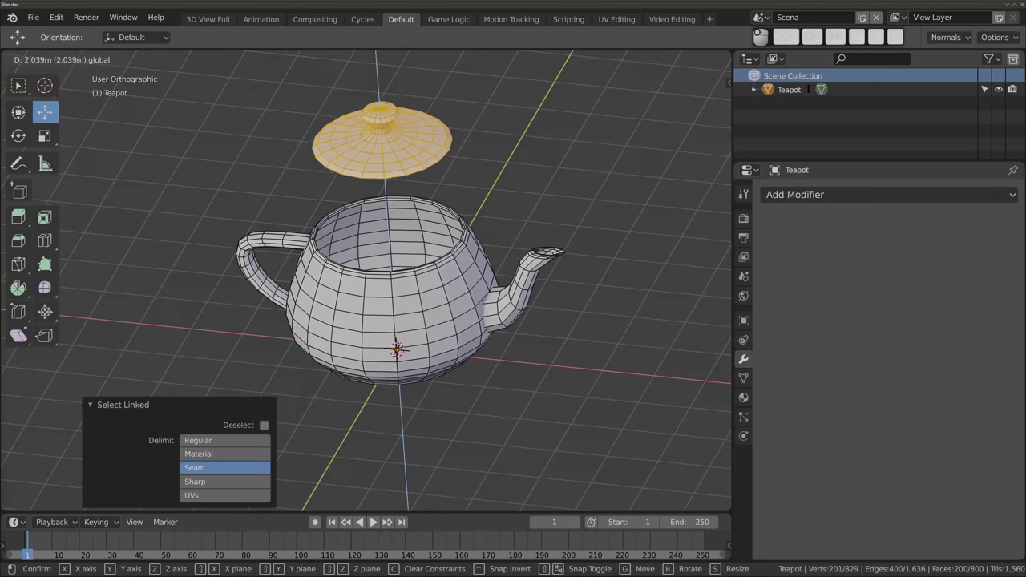
key("Return")
mouse_move(369, 160)
middle_mouse_down()
mouse_move(368, 75)
mouse_move(388, 157)
middle_mouse_up()
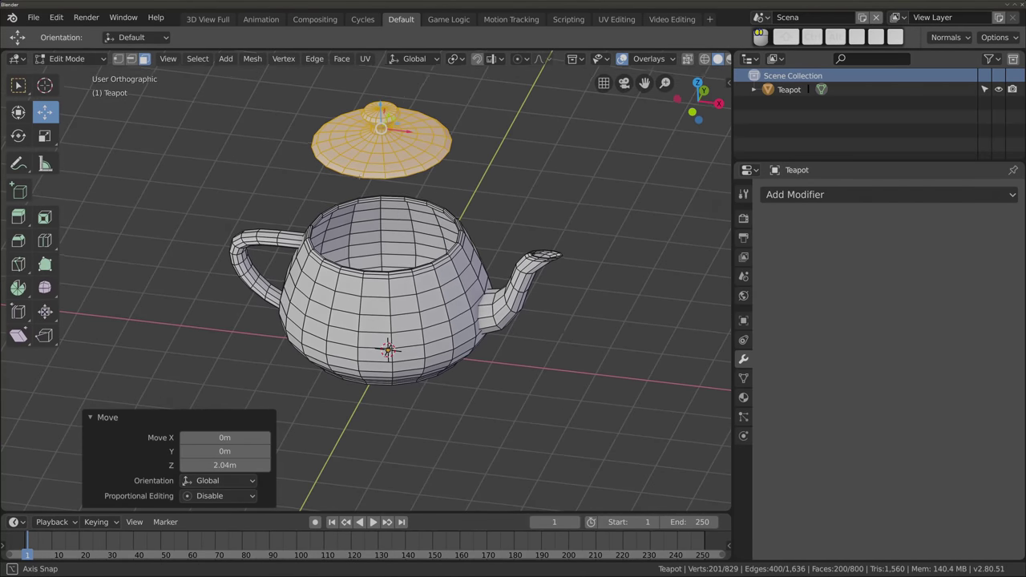
key("Tab")
Delete the existing teapot and add a new Teapot+ from the Extras meshes
key("x")
left_click(373, 134)
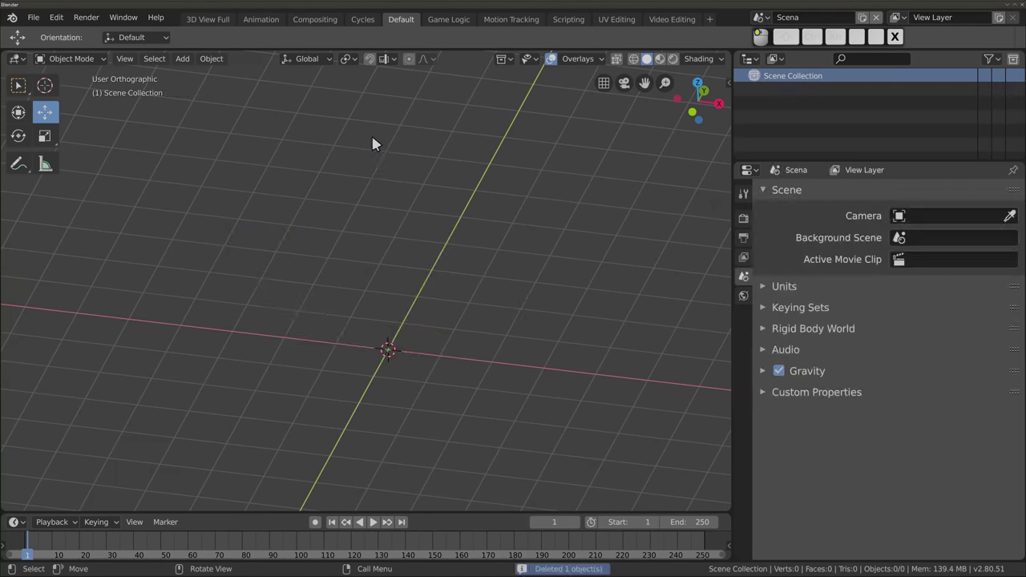
key("shift+a")
mouse_move(405, 378)
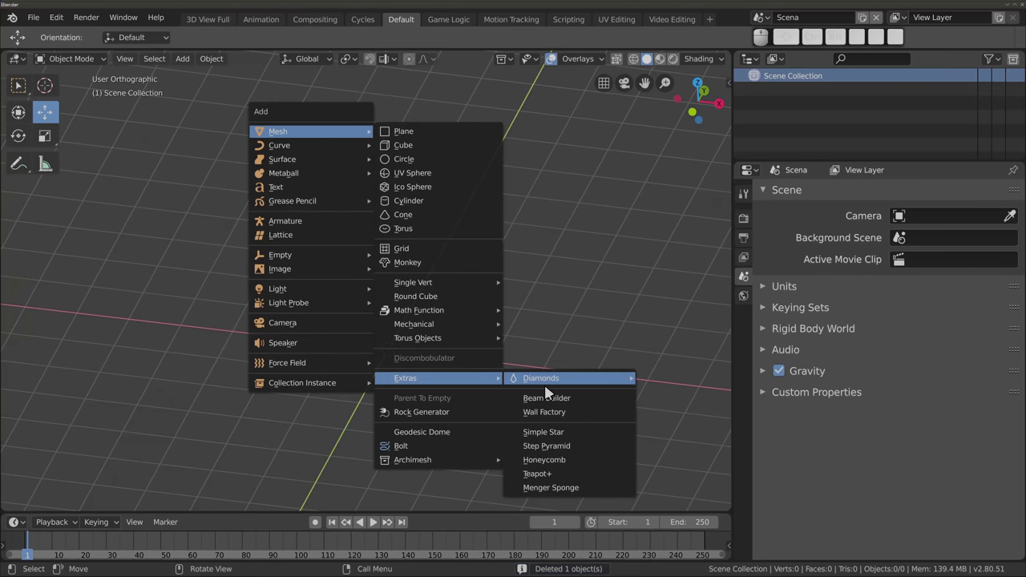
left_click(553, 476)
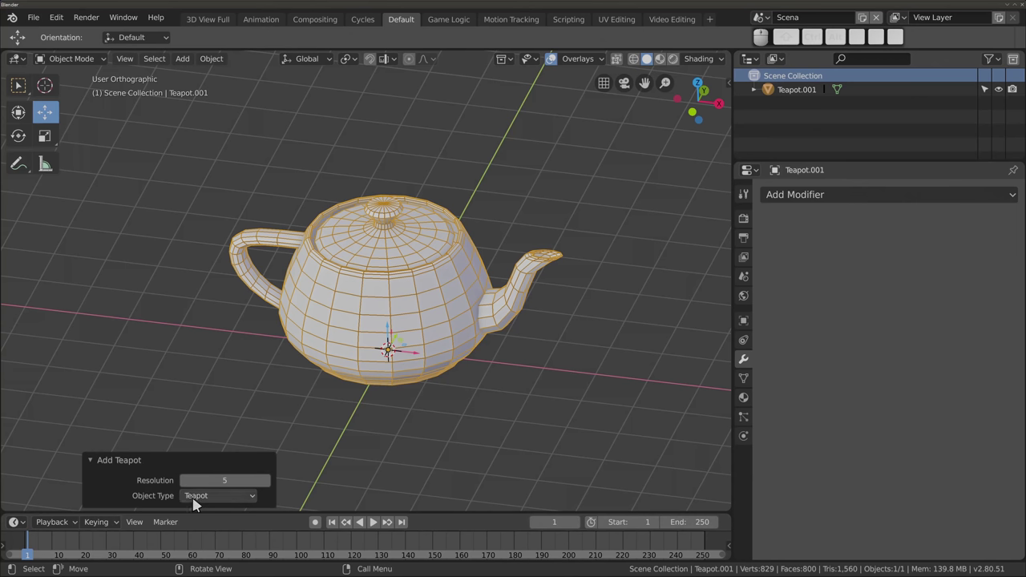
Change the teapot's Object Type to Tea Spoon and raise its Resolution to 14
left_click(213, 497)
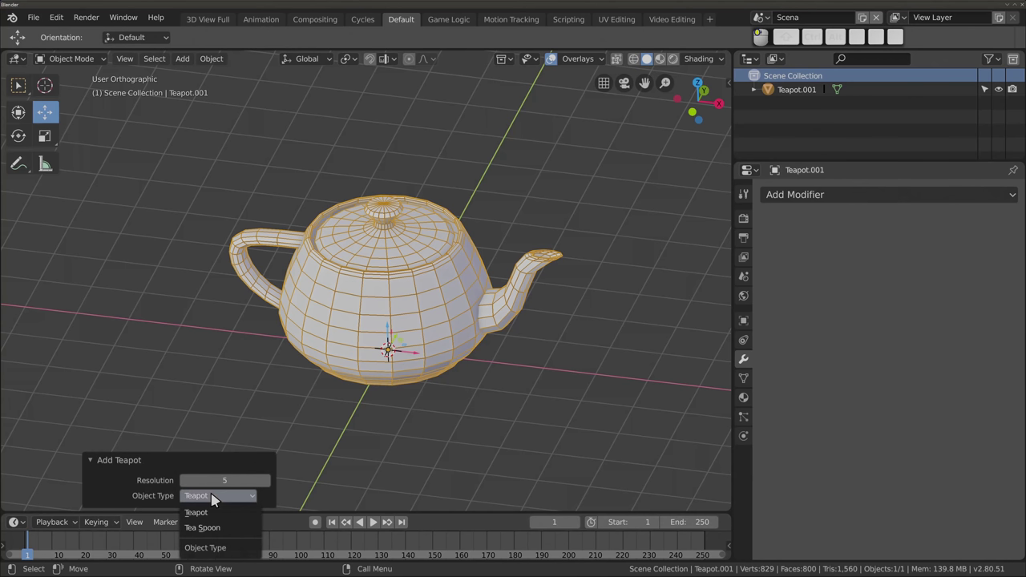
left_click(210, 535)
scroll(374, 373, "up", 4)
scroll(401, 401, "up", 3)
mouse_move(403, 405)
middle_mouse_down()
mouse_move(238, 348)
mouse_move(345, 435)
mouse_move(309, 265)
mouse_move(313, 297)
mouse_move(320, 204)
mouse_move(334, 275)
mouse_move(318, 309)
mouse_move(321, 283)
mouse_move(406, 341)
mouse_move(409, 329)
middle_mouse_up()
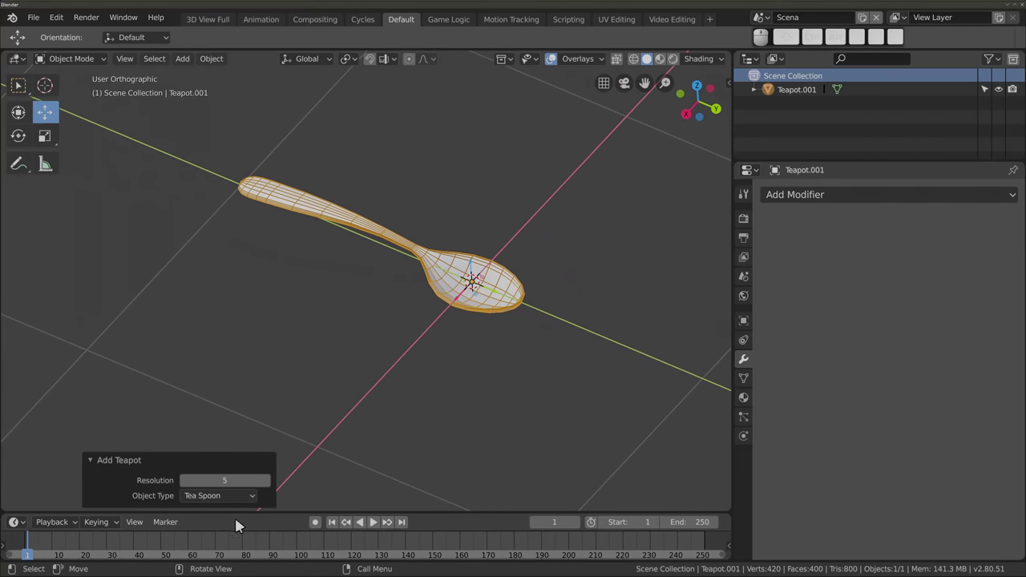
left_click(265, 480)
left_click(266, 480)
left_click(265, 481)
left_click(266, 480)
left_click(265, 480)
left_click(265, 480)
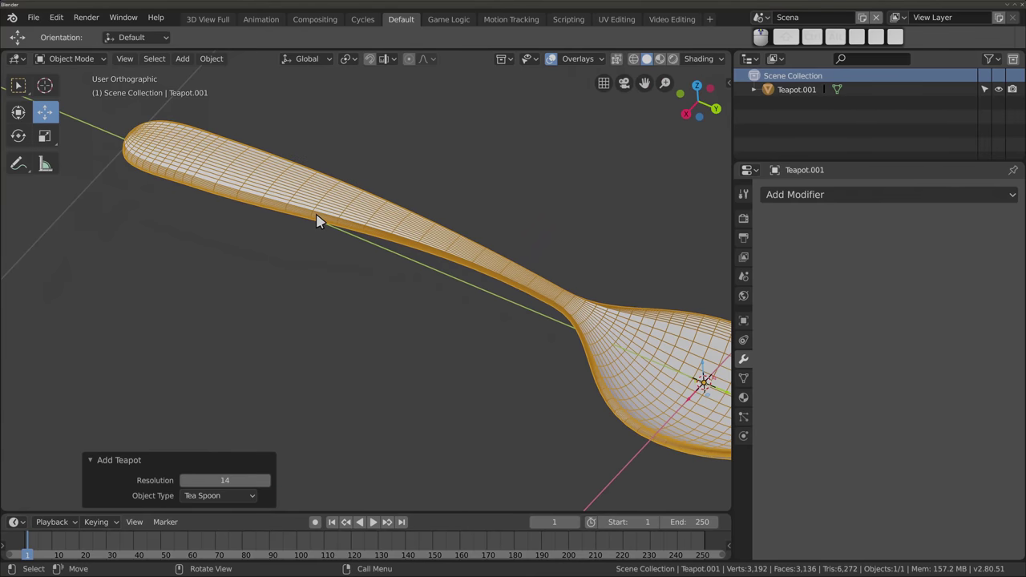
Delete the Tea Spoon, leaving the scene empty
scroll(476, 295, "up", 2)
scroll(476, 295, "up", 4)
scroll(476, 295, "down", 5)
scroll(476, 295, "down", 2)
key("x")
left_click(409, 217)
key("shift+a")
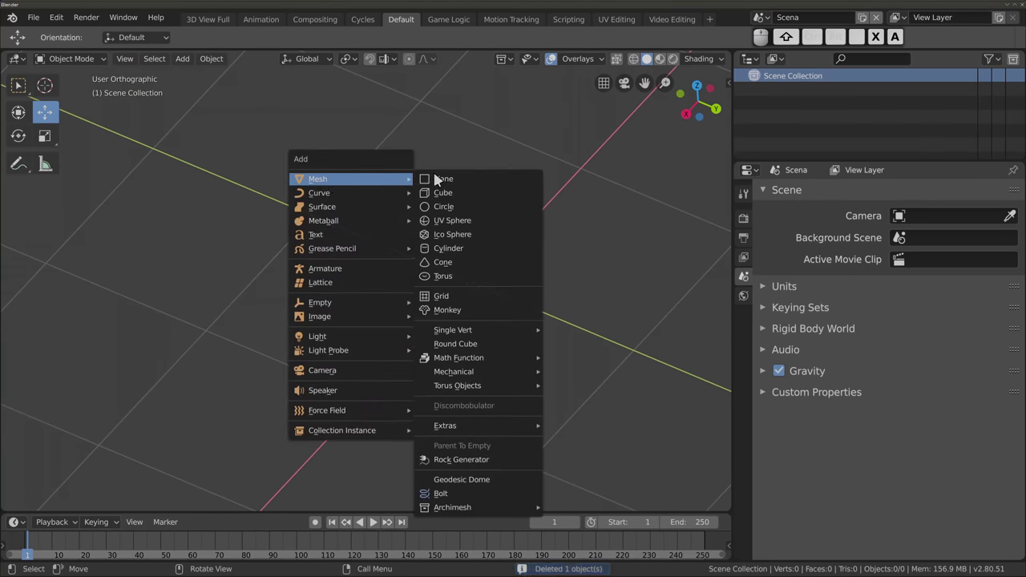
mouse_move(445, 426)
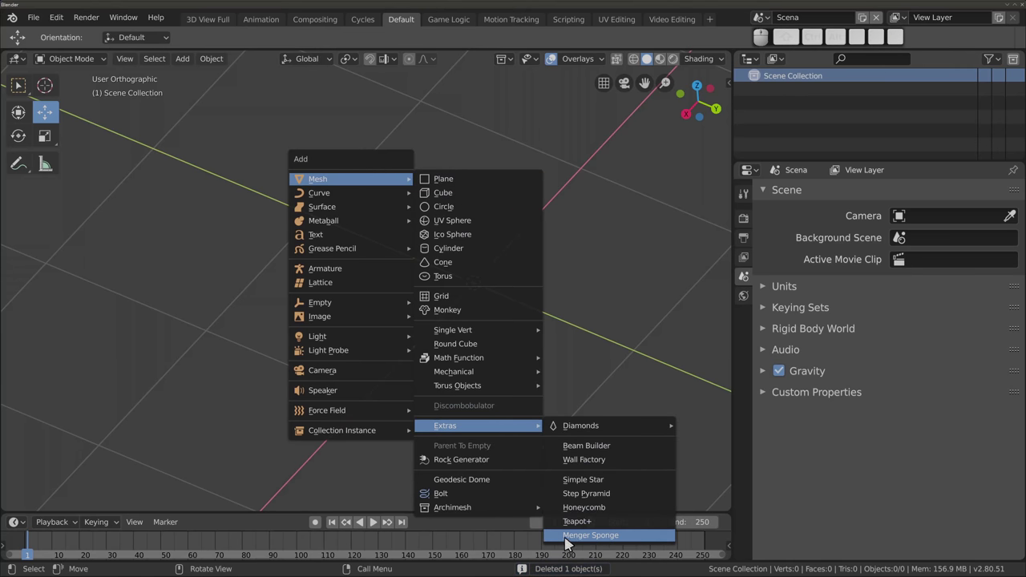
Add a Menger Sponge from the Extras meshes and raise its Level through 3 to 4
left_click(620, 536)
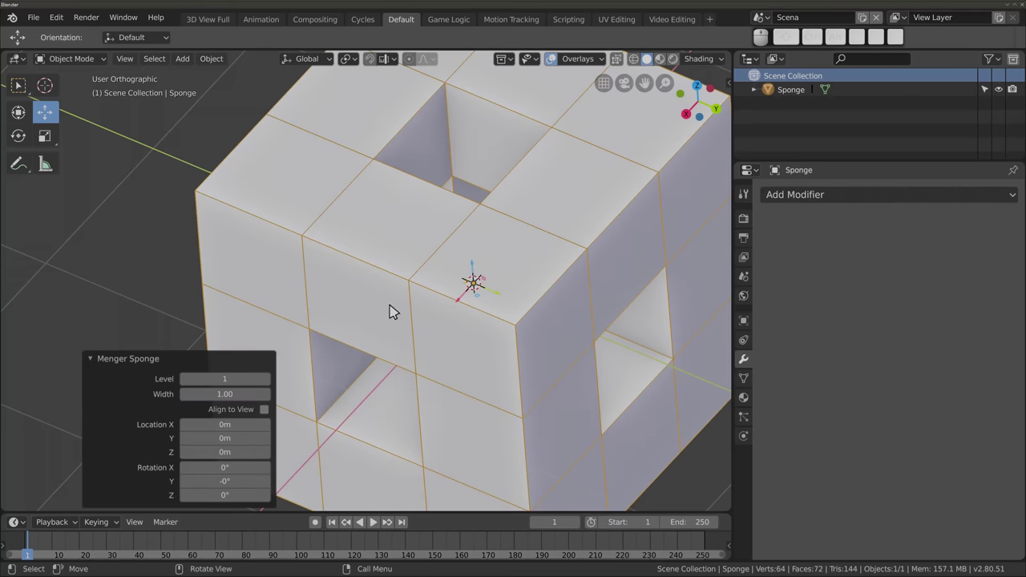
mouse_move(408, 360)
middle_mouse_down()
mouse_move(482, 238)
mouse_move(440, 350)
mouse_move(404, 396)
mouse_move(393, 338)
mouse_move(412, 286)
mouse_move(463, 321)
middle_mouse_up()
scroll(414, 283, "up", 2)
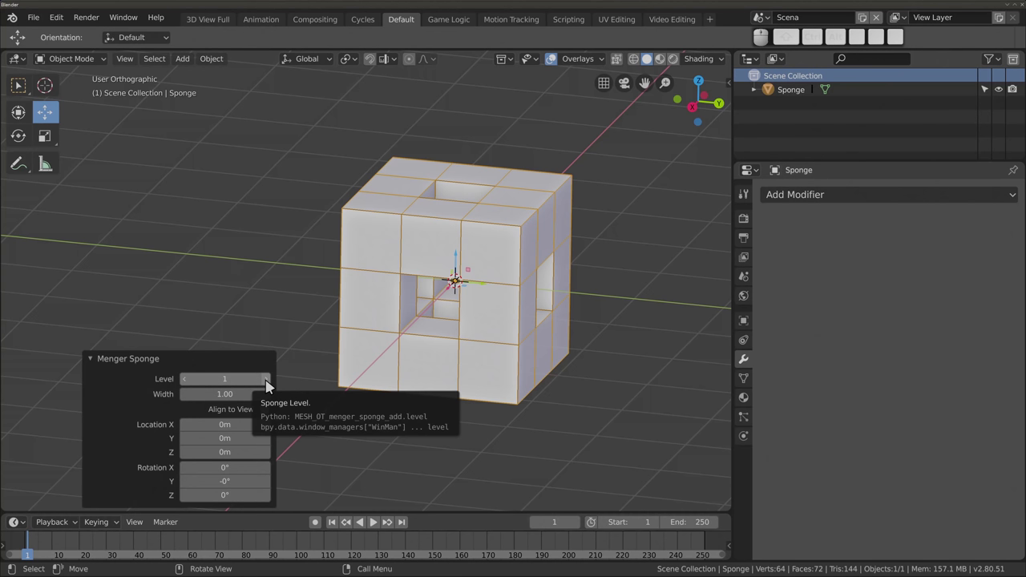
left_click(266, 380)
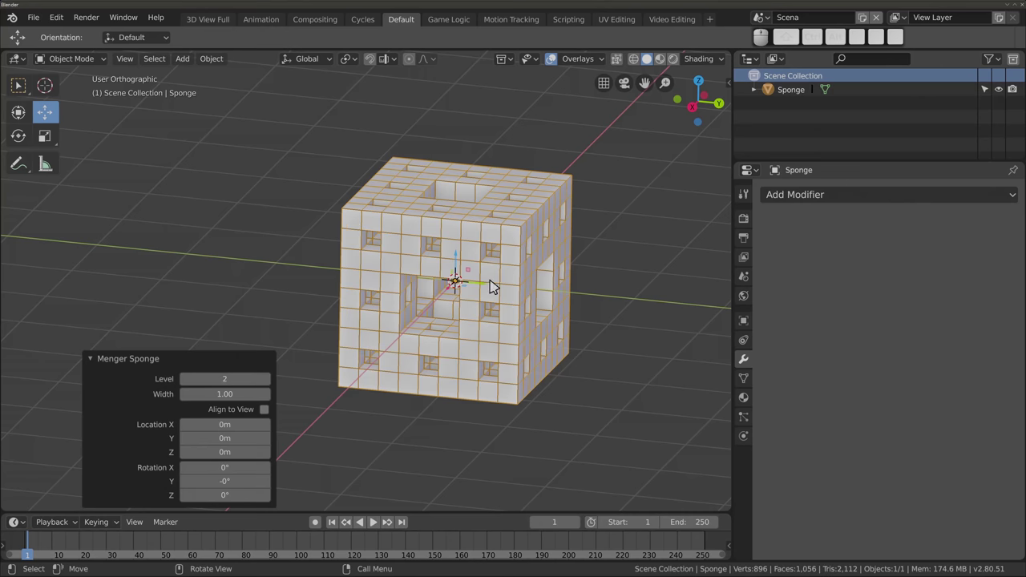
scroll(390, 264, "up", 5)
middle_click_drag(389, 263, 431, 278, "shift")
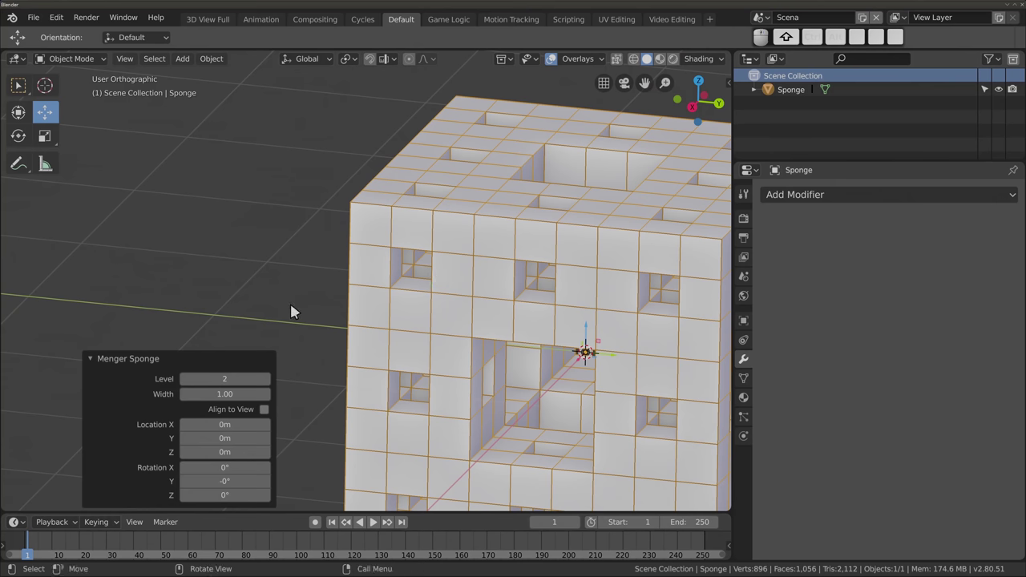
left_click(266, 378)
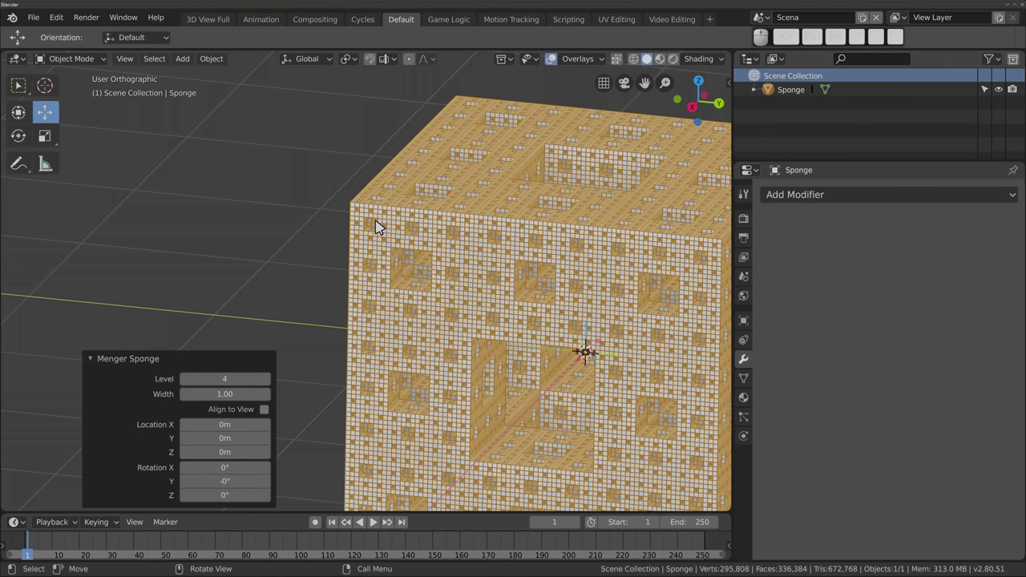
scroll(333, 169, "down", 3)
Lower the sponge Level from 4 to 3 and orbit to a near-front view
scroll(349, 200, "down", 1)
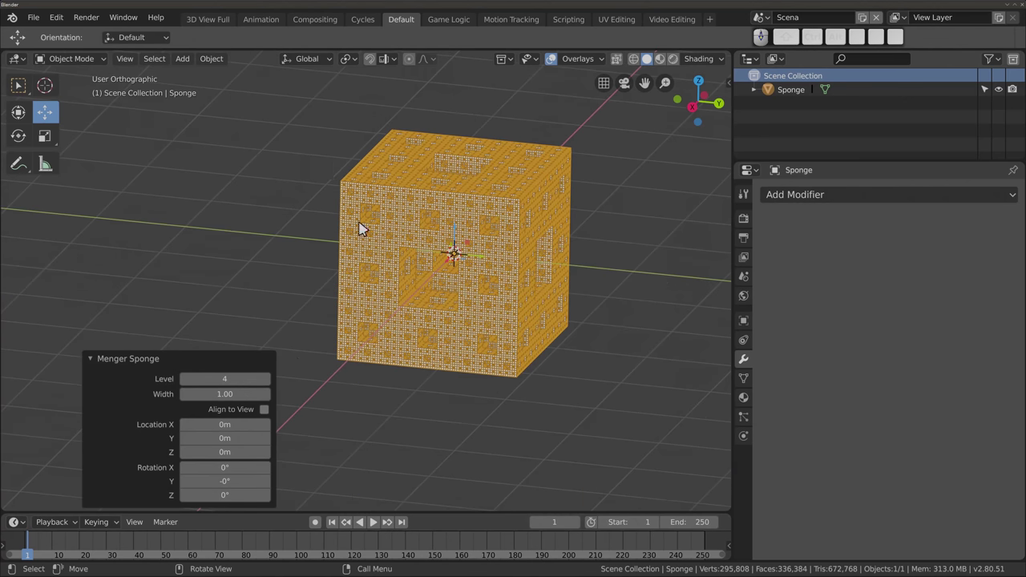
scroll(376, 232, "up", 2)
mouse_move(381, 238)
middle_mouse_down()
mouse_move(423, 326)
mouse_move(415, 278)
middle_mouse_up()
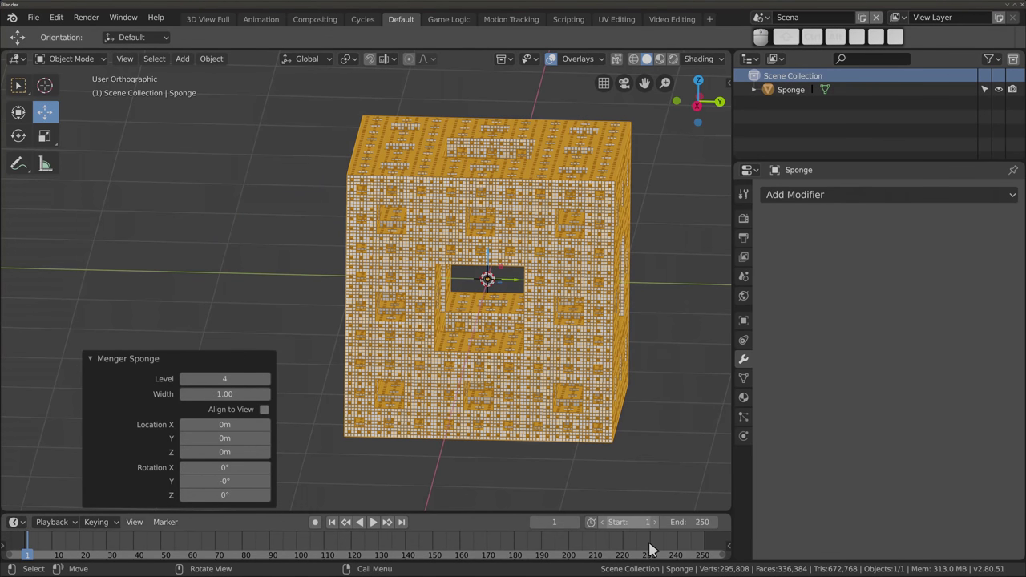
left_click(185, 378)
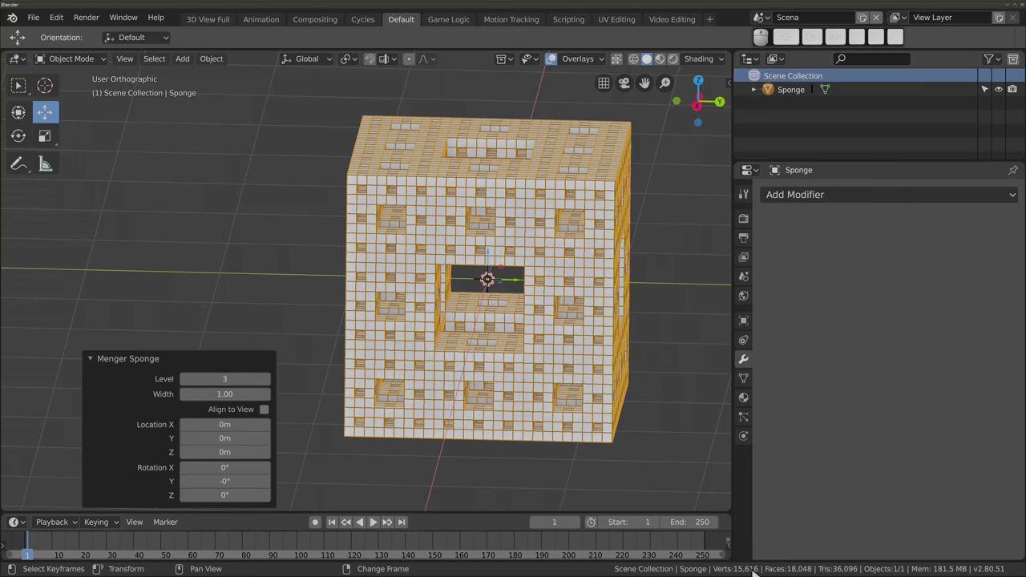
mouse_move(453, 316)
middle_mouse_down()
mouse_move(462, 336)
mouse_move(443, 286)
mouse_move(428, 316)
mouse_move(425, 259)
middle_mouse_up()
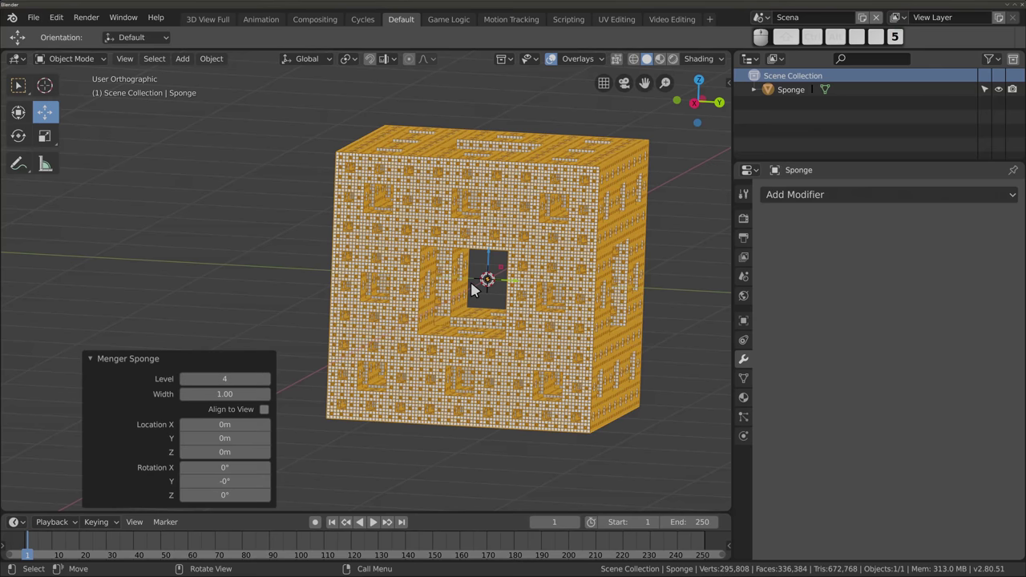
Zoom in and move the view forward through the sponge's holes
scroll(472, 287, "up", 3)
scroll(471, 290, "up", 4)
scroll(470, 293, "up", 3)
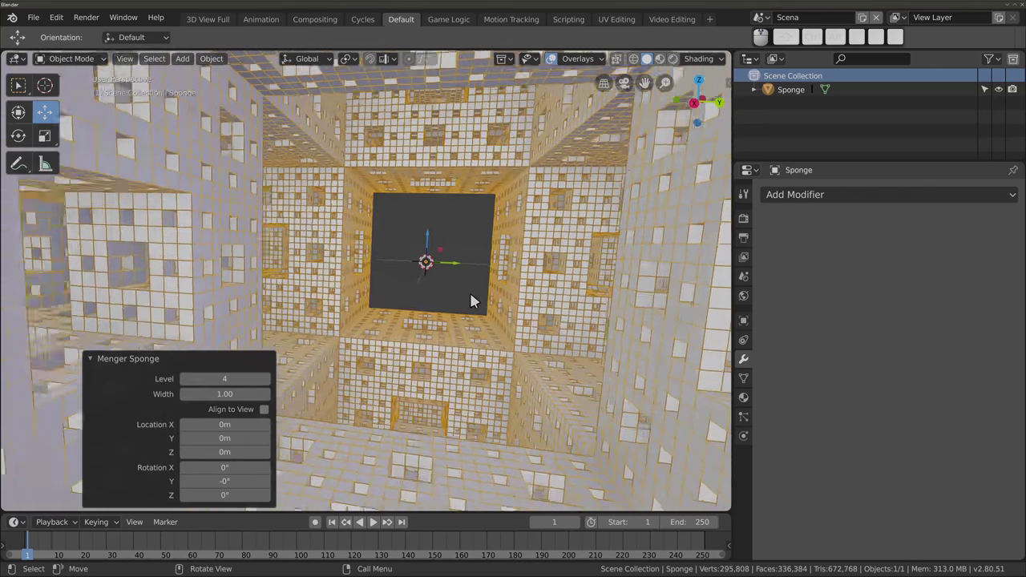
mouse_move(457, 305)
middle_mouse_down("ctrl+shift")
mouse_move(550, 191)
mouse_move(461, 271)
mouse_move(358, 235)
mouse_move(526, 191)
middle_mouse_up("ctrl+shift")
scroll(523, 191, "down", 5)
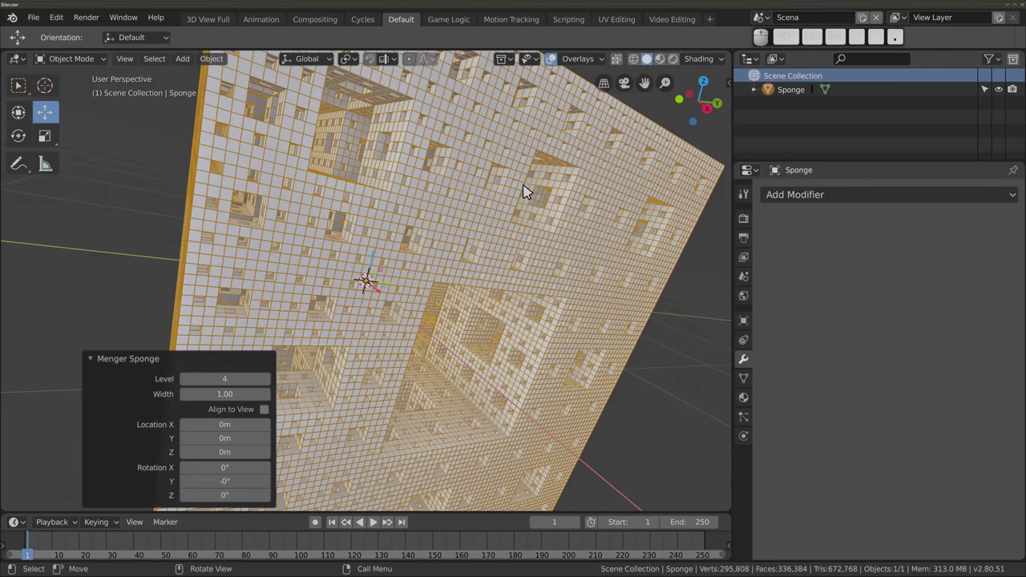
scroll(403, 291, "up", 3)
scroll(403, 291, "up", 2)
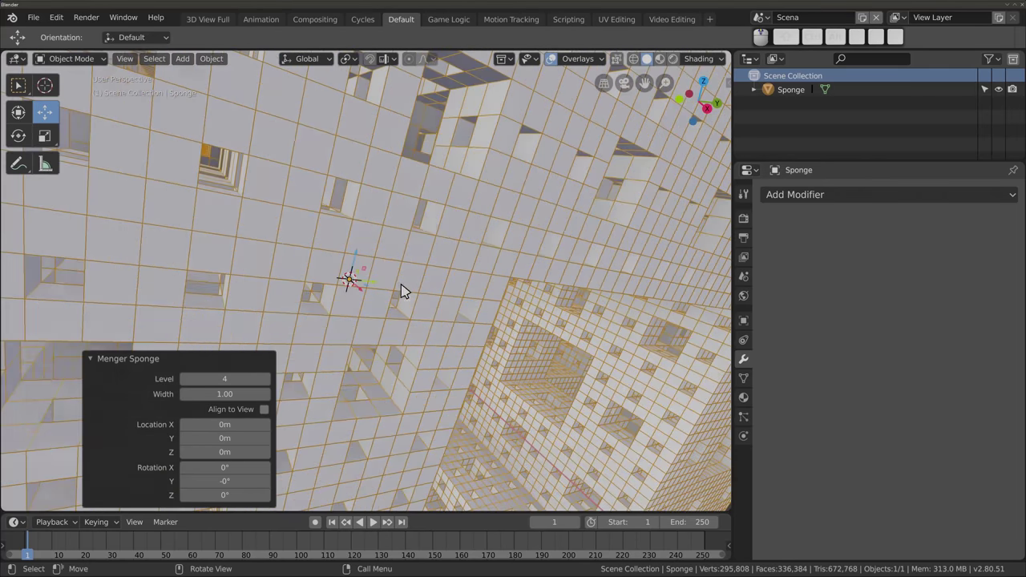
scroll(403, 291, "up", 2)
scroll(403, 291, "down", 5)
Pan to an inside corner of the sponge and view its large blocks close up
mouse_move(406, 291)
middle_mouse_down("shift")
mouse_move(380, 250)
mouse_move(615, 227)
middle_mouse_up("shift")
scroll(441, 246, "up", 4)
scroll(436, 257, "down", 1)
scroll(435, 257, "down", 2)
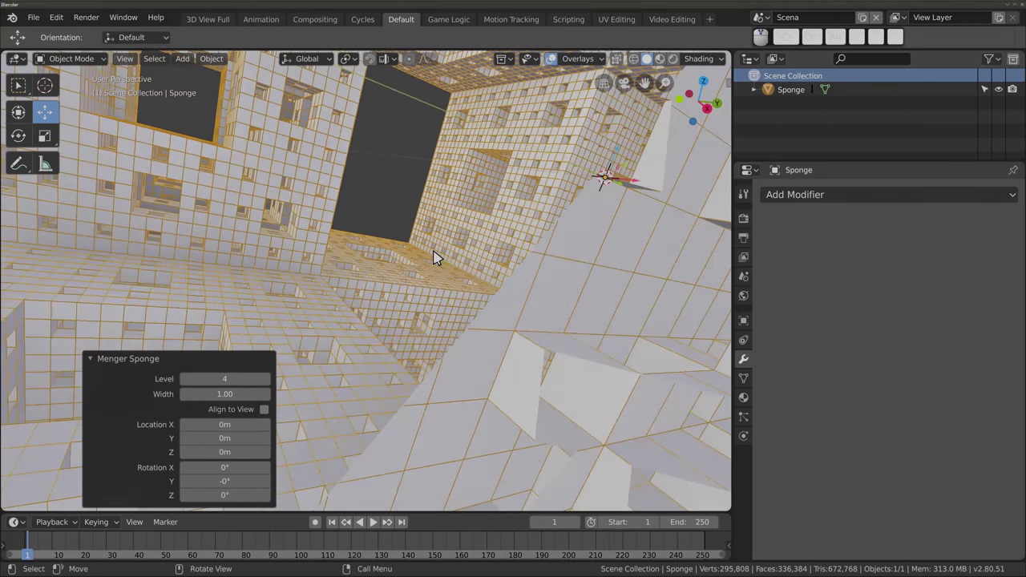
scroll(418, 297, "down", 1)
scroll(419, 296, "down", 2)
mouse_move(419, 293)
middle_mouse_down("shift")
mouse_move(406, 305)
mouse_move(425, 265)
mouse_move(388, 297)
mouse_move(339, 284)
mouse_move(564, 339)
mouse_move(467, 252)
mouse_move(463, 312)
mouse_move(393, 241)
mouse_move(390, 217)
middle_mouse_up("shift")
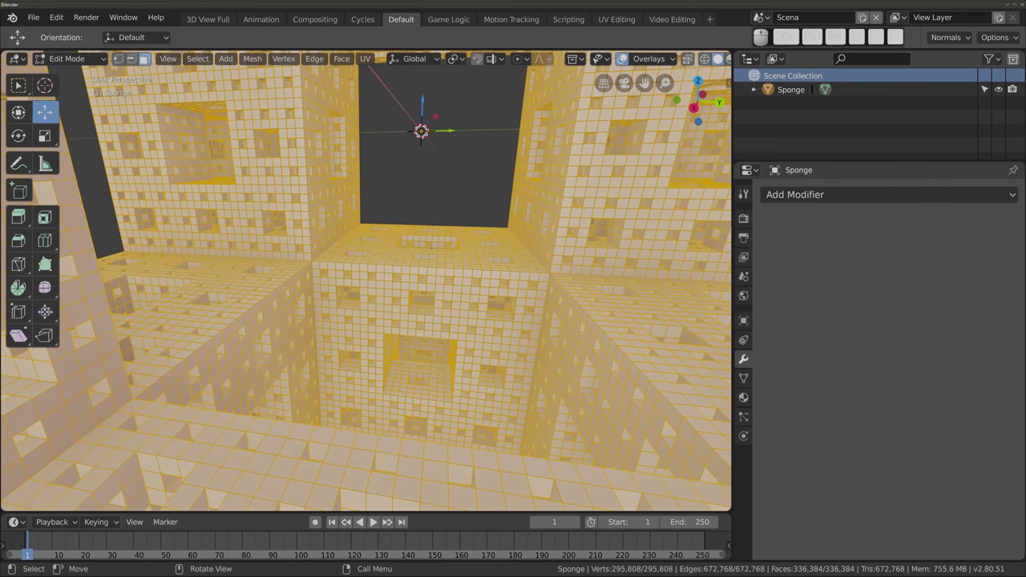
Select a single sponge face, frame the view on it, and orbit along the side walls
left_click(407, 273)
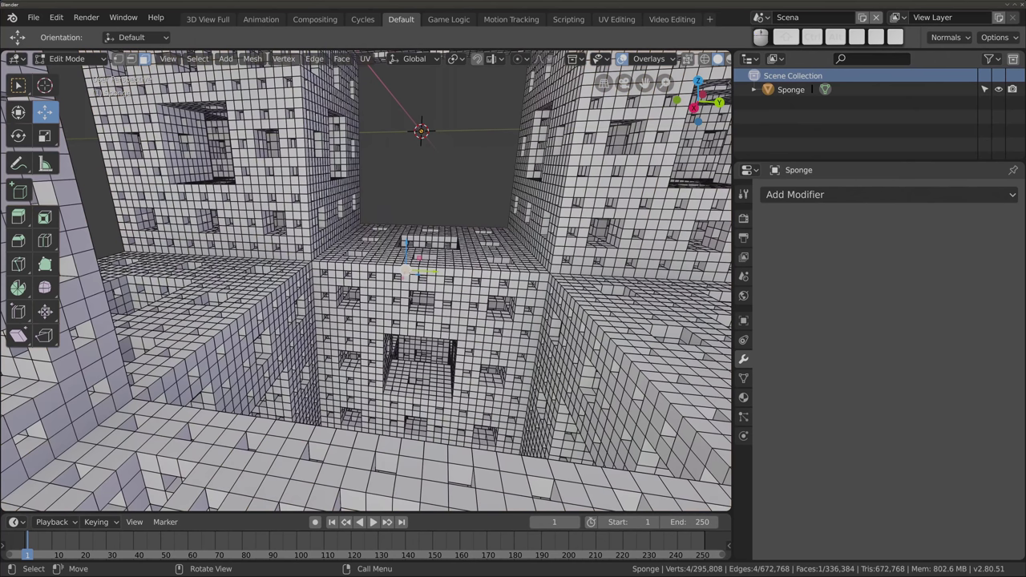
key("KP_Decimal")
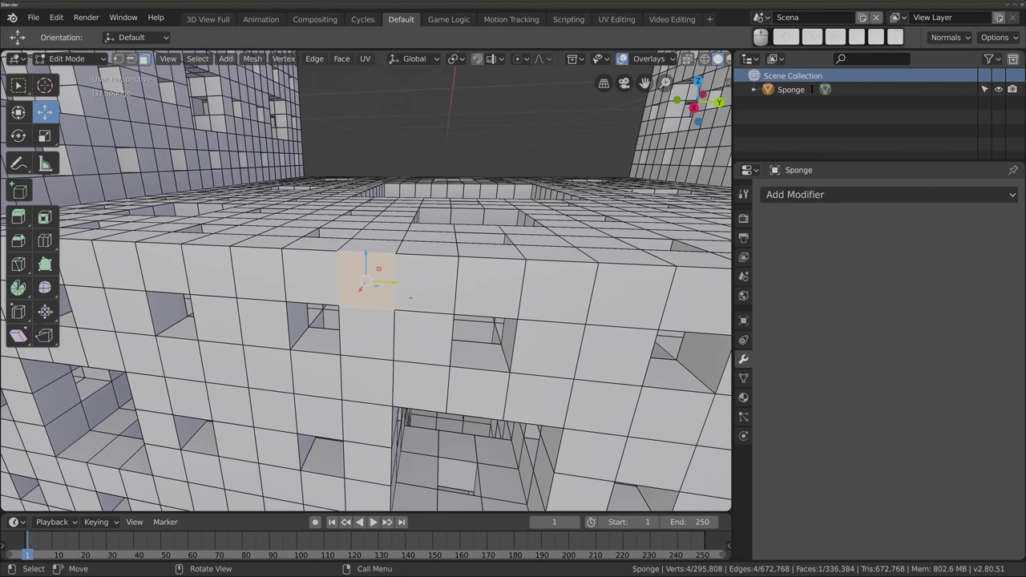
middle_click_drag(365, 281, 337, 240)
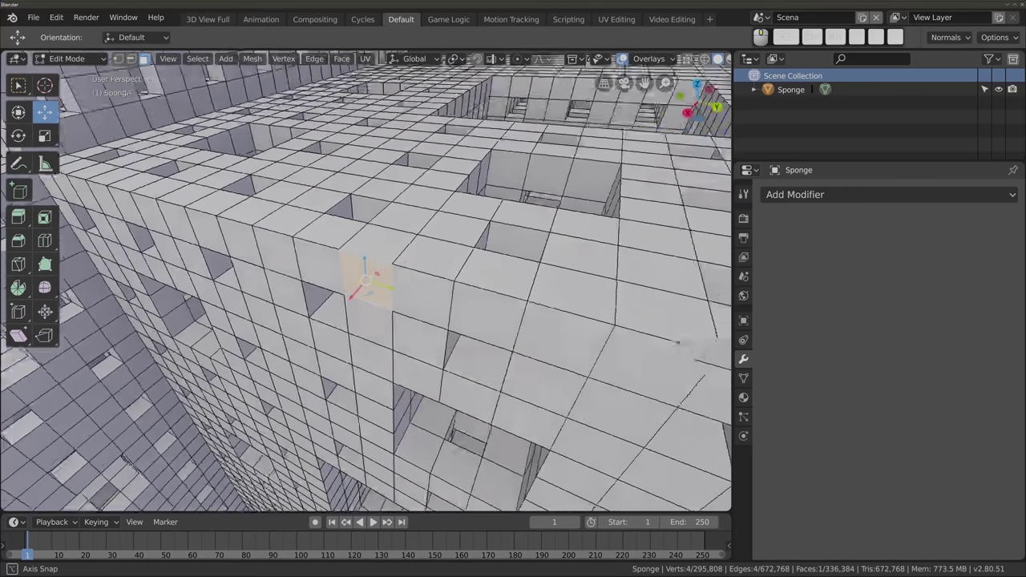
middle_click_drag(366, 280, 305, 264)
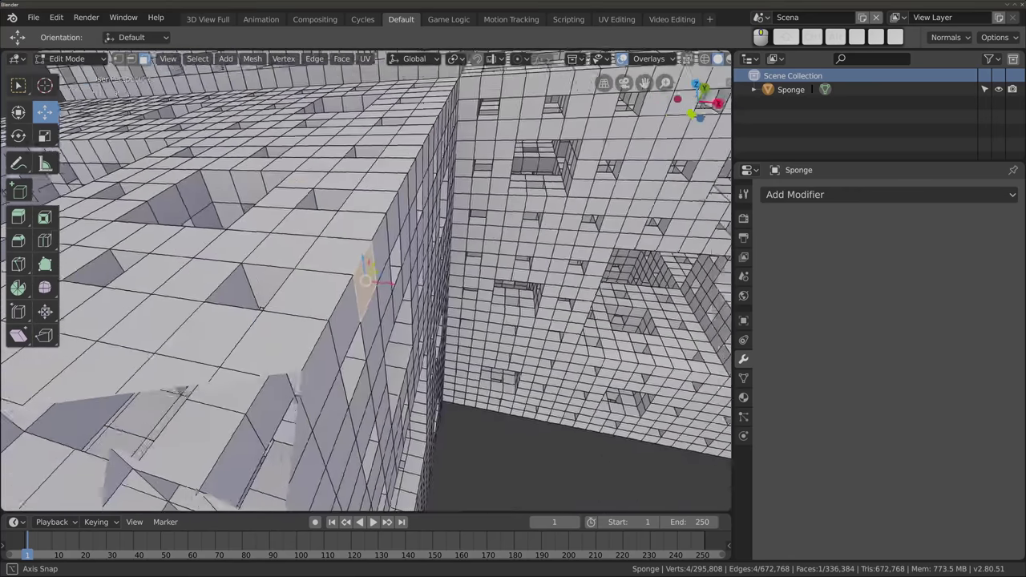
middle_click_drag(366, 281, 361, 284)
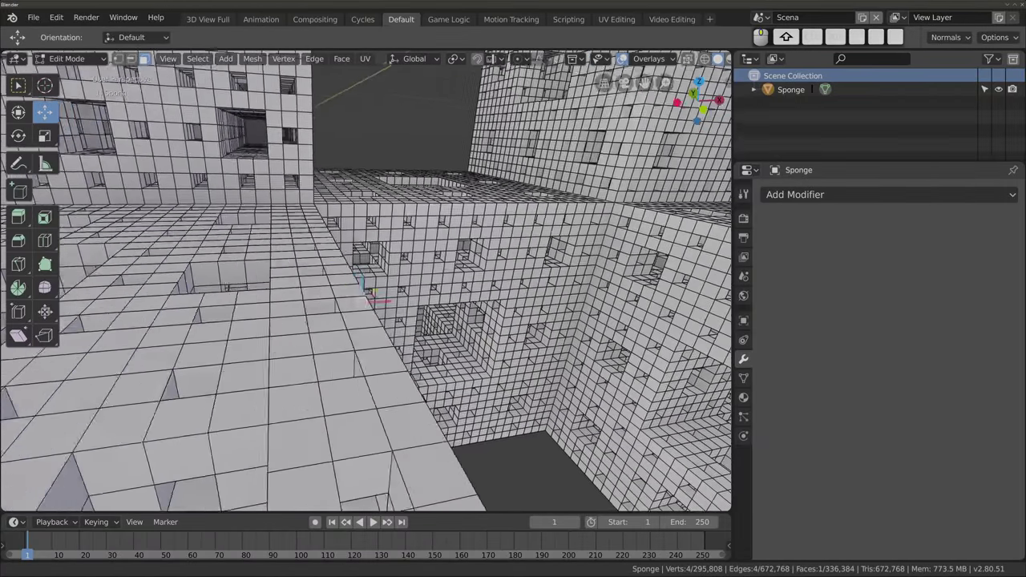
mouse_move(365, 285)
middle_mouse_down("shift")
mouse_move(377, 341)
mouse_move(353, 337)
mouse_move(353, 405)
middle_mouse_up("shift")
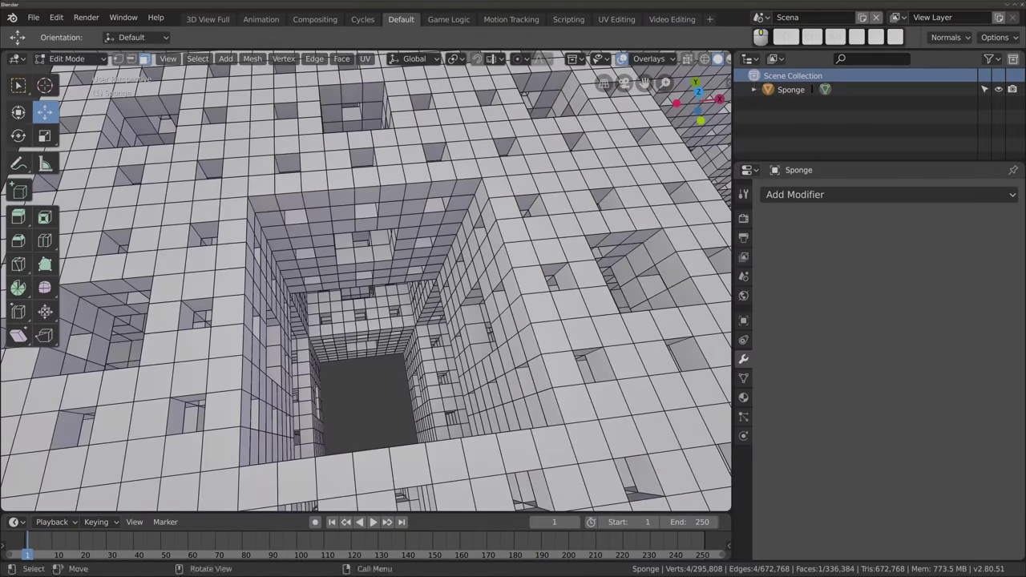
Look inside the sponge's central shaft, then zoom out to a face-on view
scroll(353, 405, "up", 5)
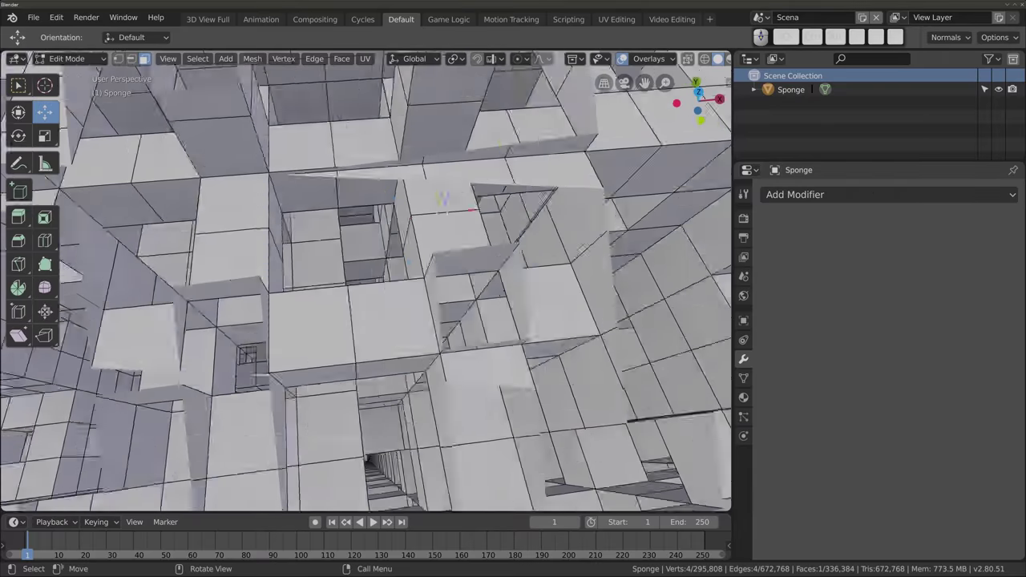
middle_click_drag(353, 405, 352, 429)
scroll(365, 280, "down", 2)
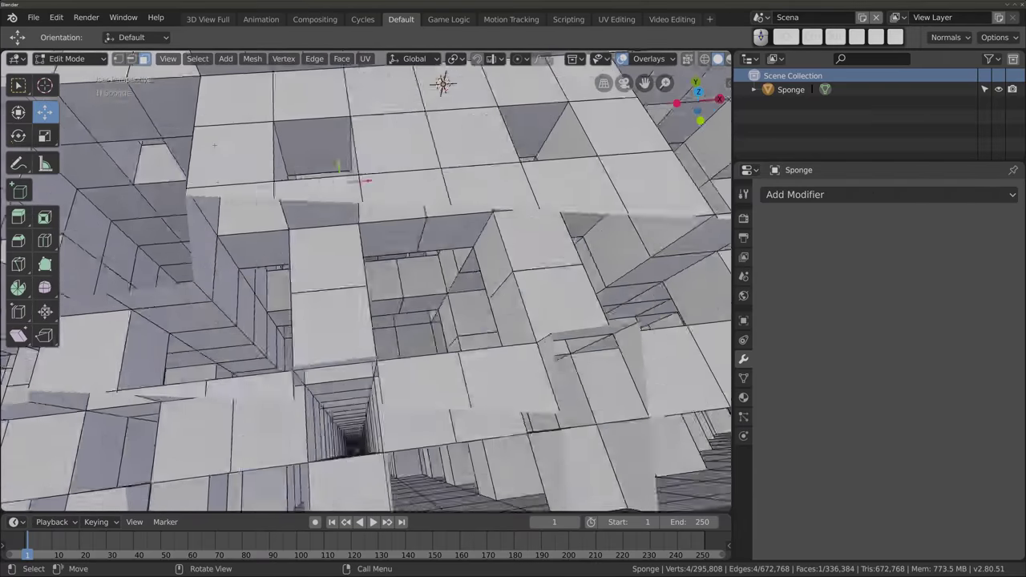
scroll(366, 281, "down", 2)
scroll(365, 281, "down", 2)
scroll(365, 281, "down", 2)
scroll(366, 280, "down", 3)
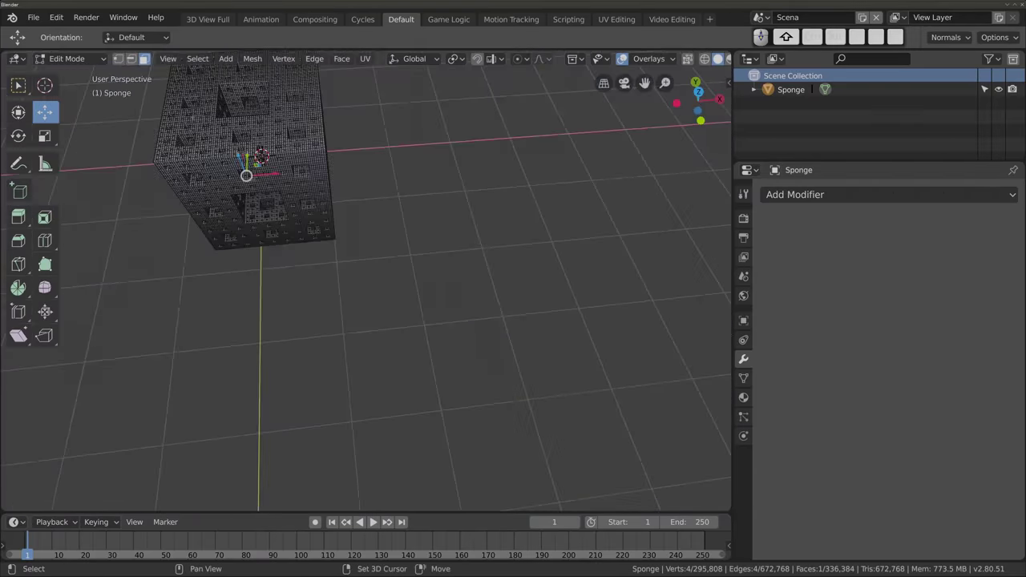
mouse_move(366, 281)
middle_mouse_down("shift")
mouse_move(397, 264)
mouse_move(374, 277)
mouse_move(393, 266)
mouse_move(288, 233)
middle_mouse_up("shift")
Switch back to Object Mode, deselect, then reselect the sponge from a squarer view
key("Tab")
scroll(313, 233, "up", 3)
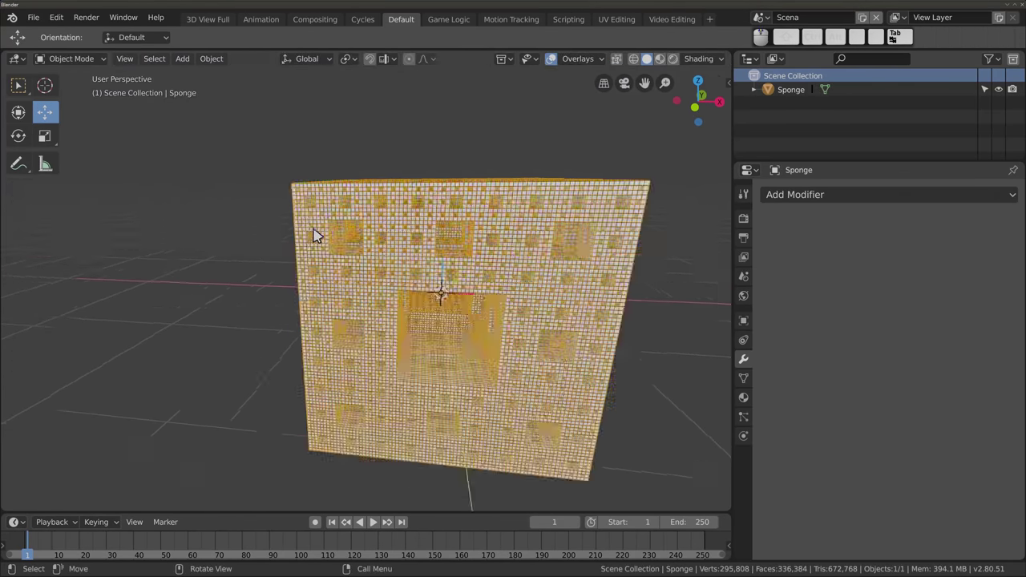
scroll(477, 355, "up", 3)
scroll(398, 294, "down", 3)
key("alt+a")
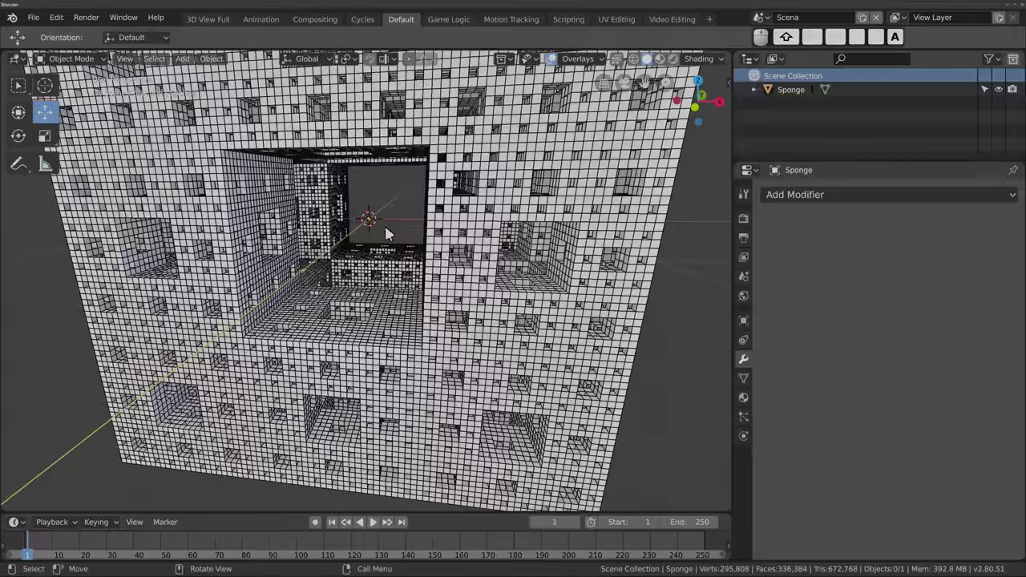
scroll(384, 223, "down", 4)
middle_click_drag(386, 226, 403, 232)
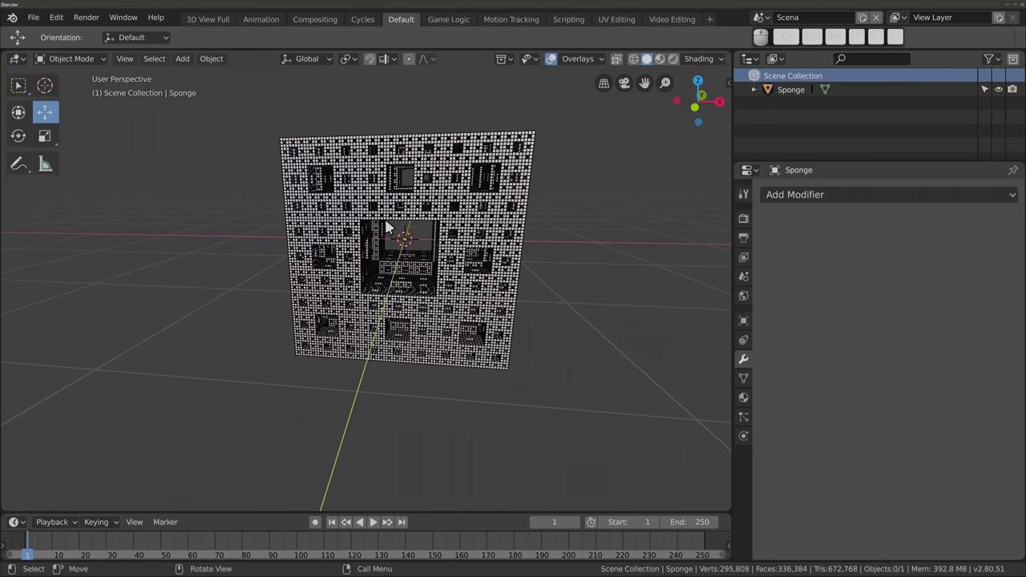
left_click(380, 172)
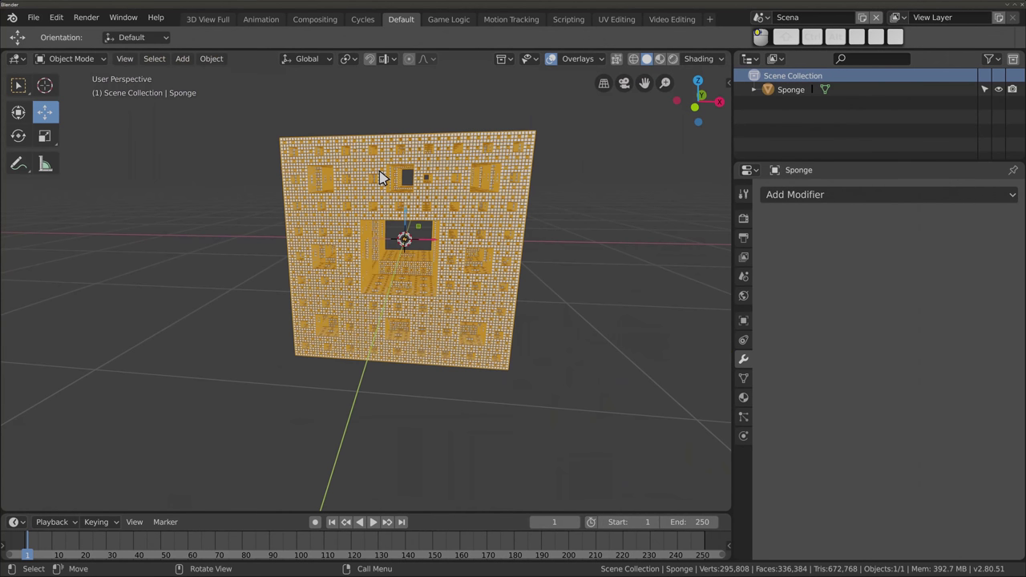
Delete the Menger Sponge and choose Images as Planes from the Add menu
key("x")
left_click(380, 168)
key("shift+a")
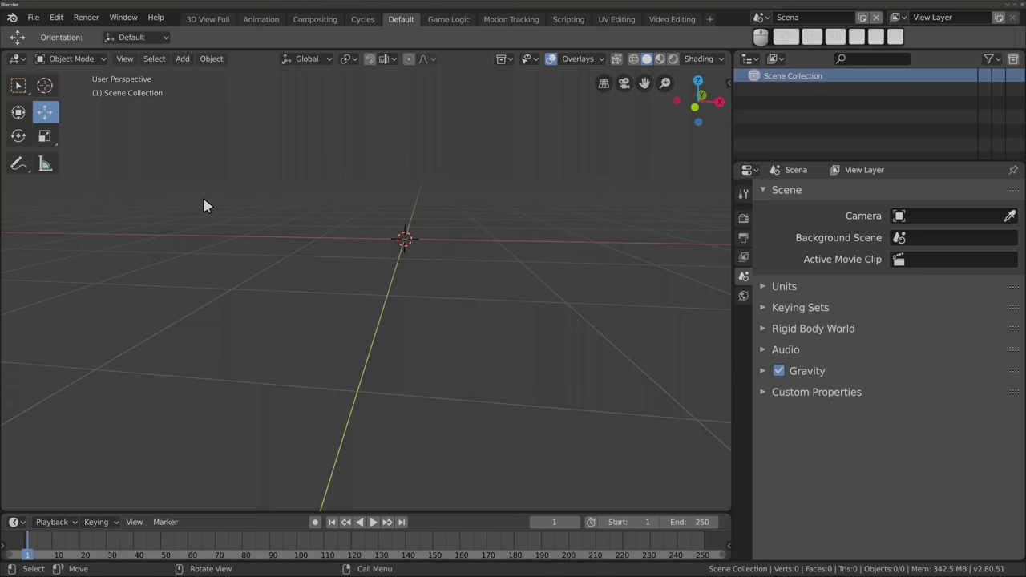
key("shift+a")
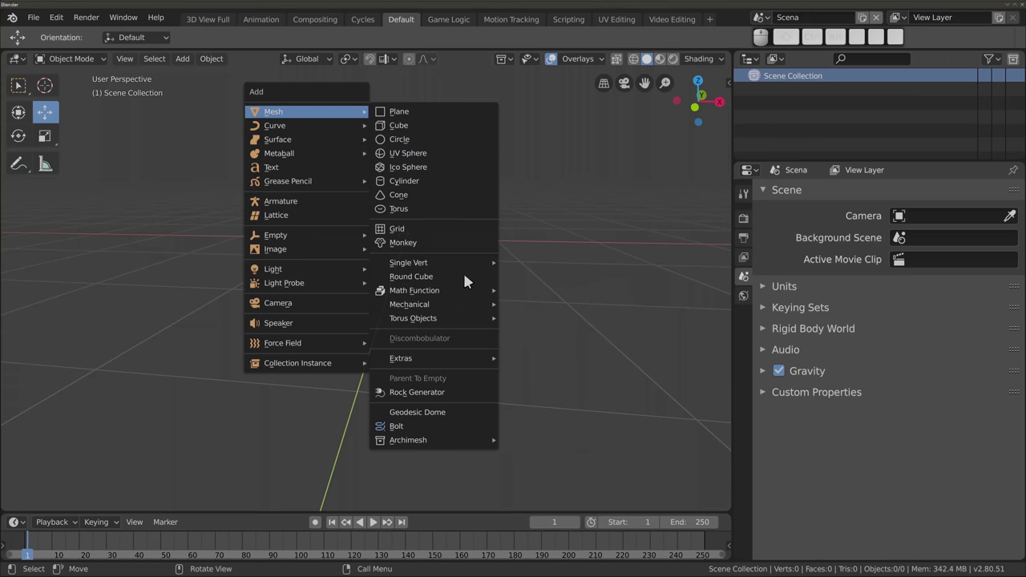
mouse_move(305, 250)
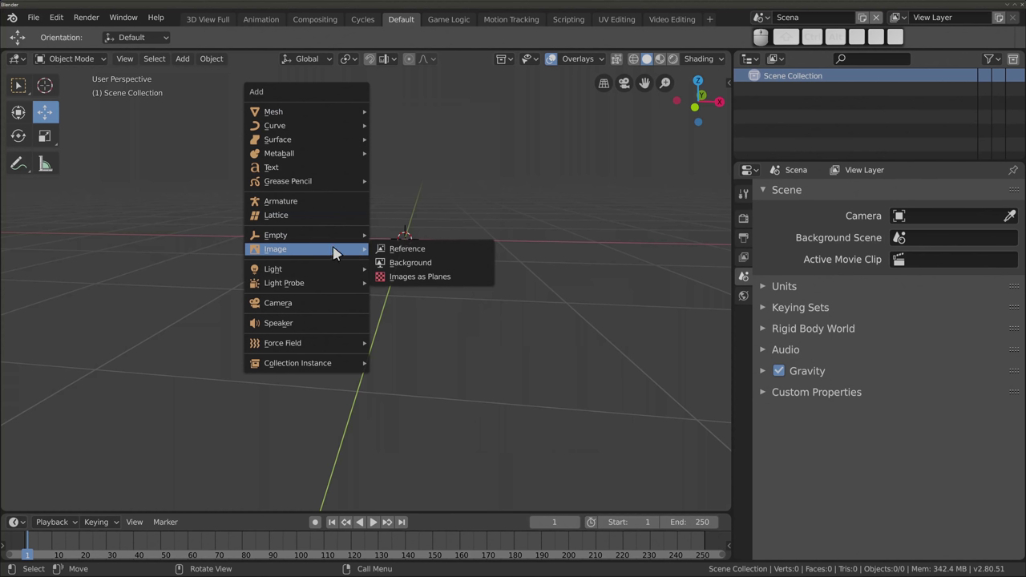
left_click(462, 280)
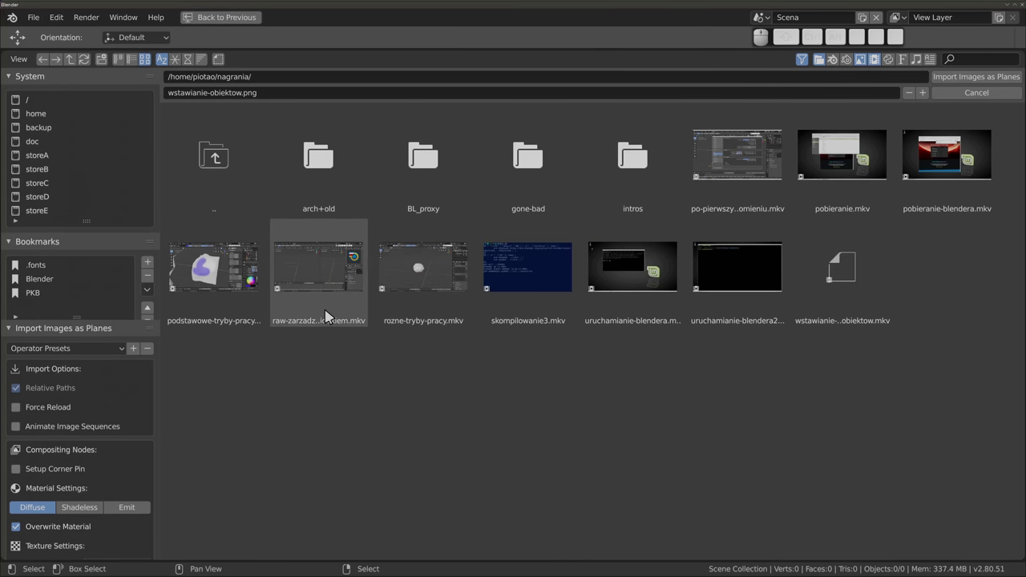
Import po-pierwszym-uruchomieniu as an image plane, orbit around it, then delete it
double_click(739, 173)
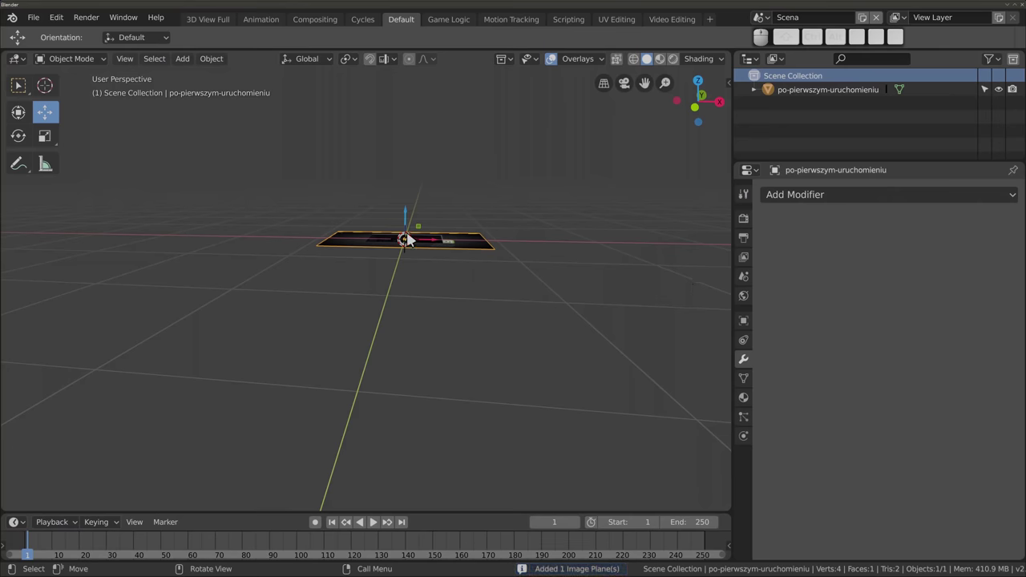
middle_click_drag(408, 239, 373, 360)
mouse_move(271, 126)
middle_mouse_down()
mouse_move(267, 164)
mouse_move(408, 217)
middle_mouse_up()
scroll(420, 220, "up", 4)
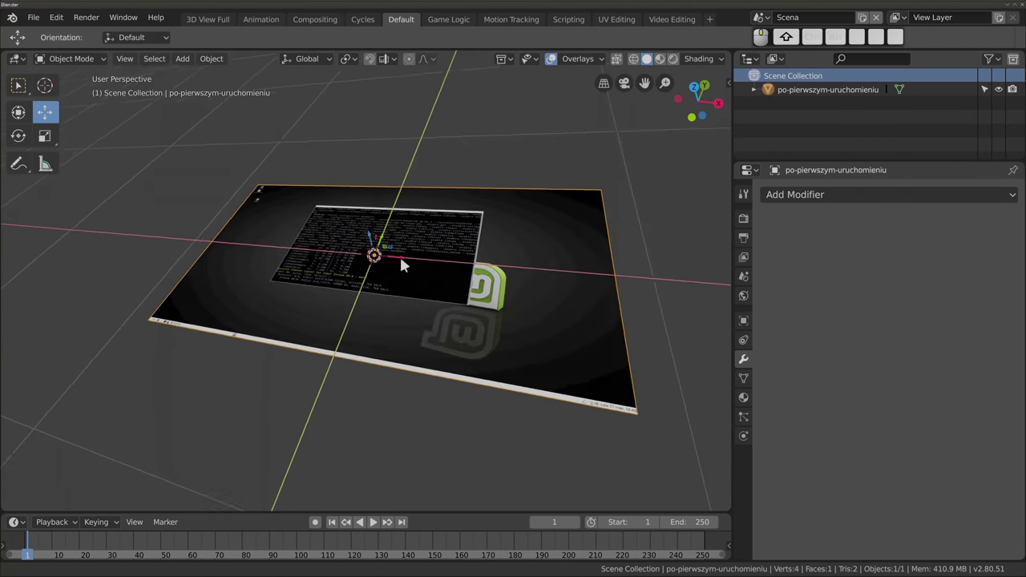
middle_click_drag(401, 264, 483, 255)
mouse_move(334, 248)
middle_mouse_down()
mouse_move(339, 385)
mouse_move(346, 367)
mouse_move(337, 353)
middle_mouse_up()
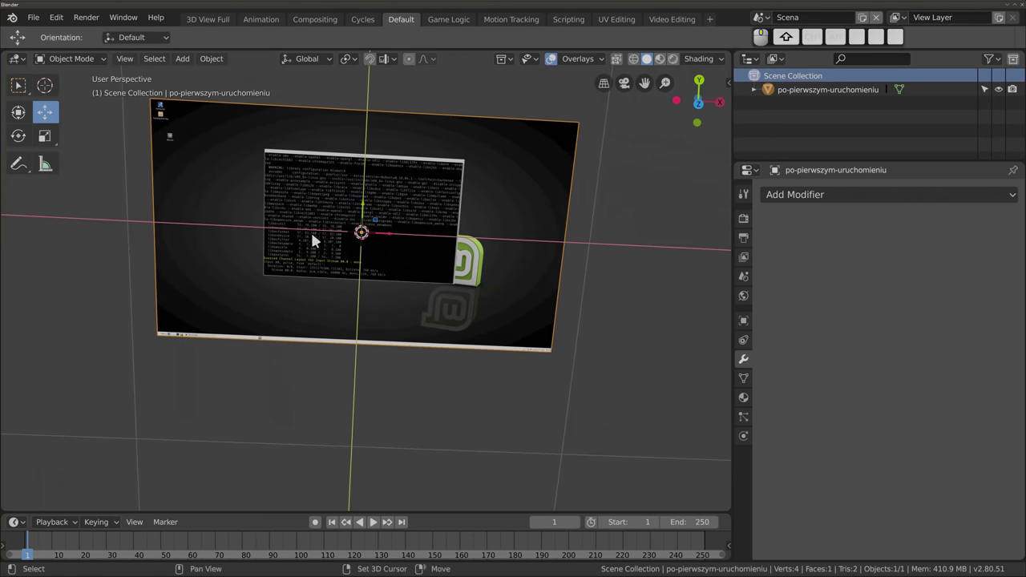
middle_click_drag(310, 230, 206, 131)
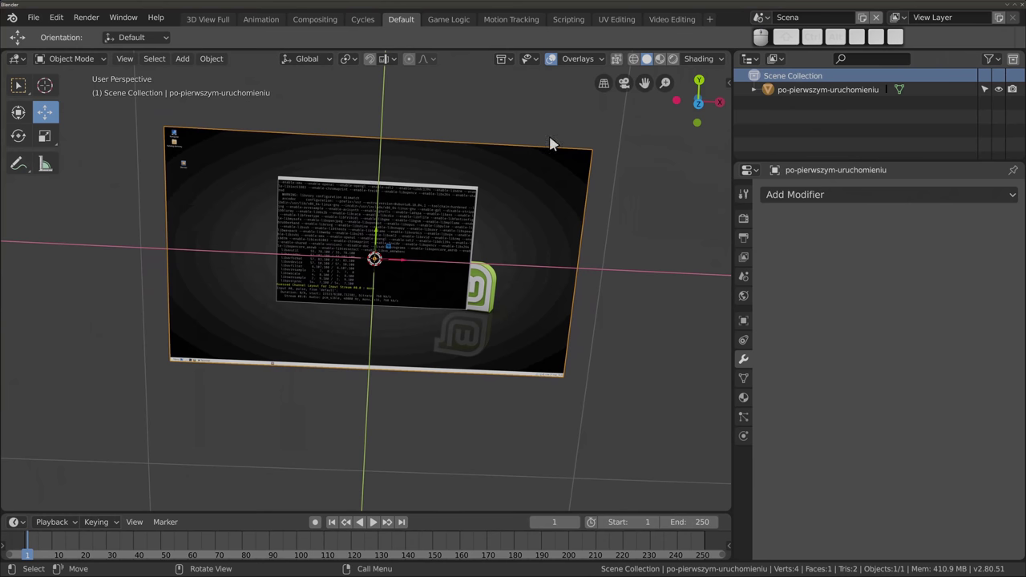
mouse_move(430, 214)
middle_mouse_down()
mouse_move(380, 144)
mouse_move(331, 367)
mouse_move(366, 325)
mouse_move(277, 278)
mouse_move(294, 334)
mouse_move(289, 312)
mouse_move(426, 335)
mouse_move(415, 356)
mouse_move(332, 264)
mouse_move(570, 239)
middle_mouse_up()
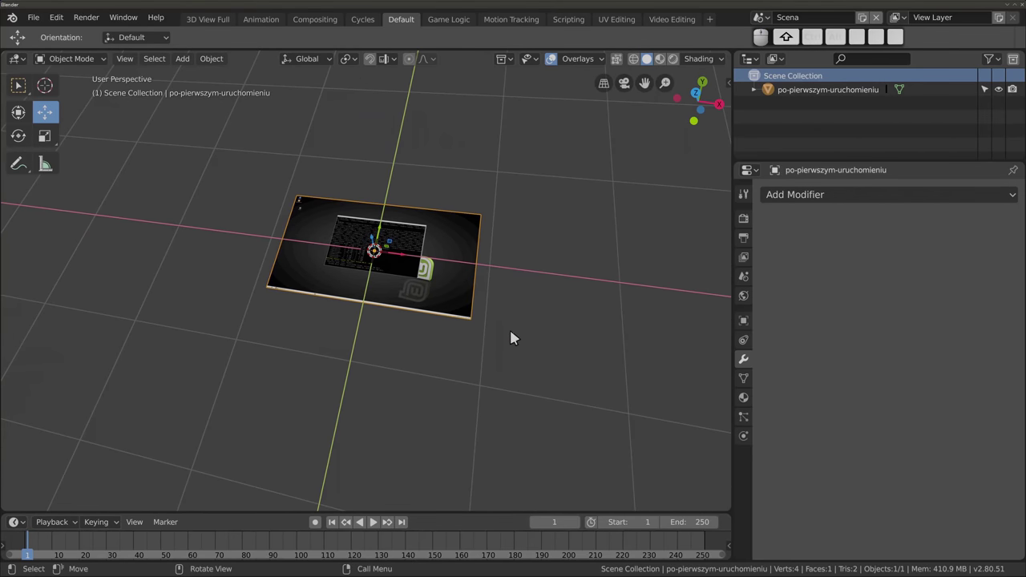
key("x")
left_click(311, 211)
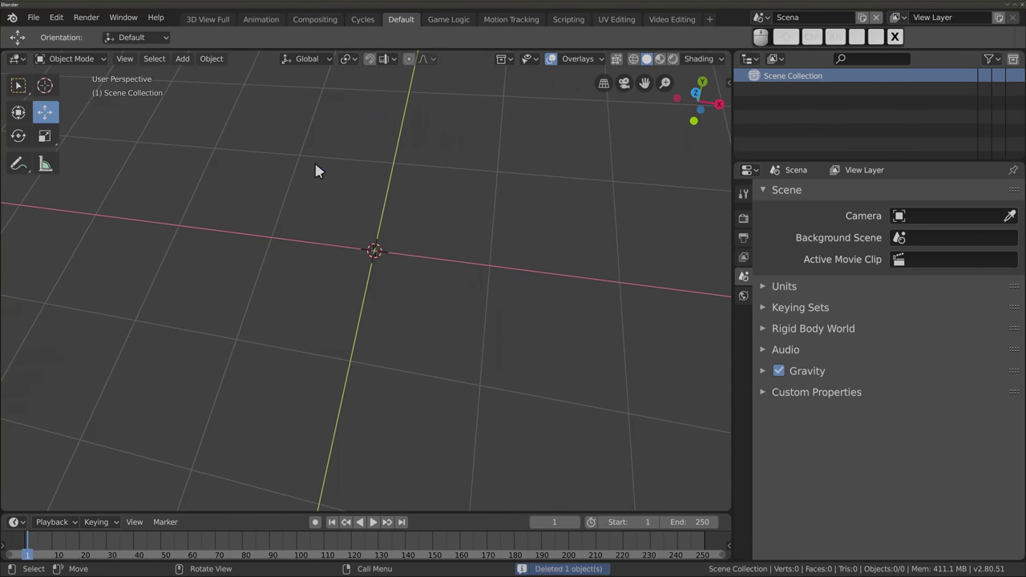
key("ctrl+comma")
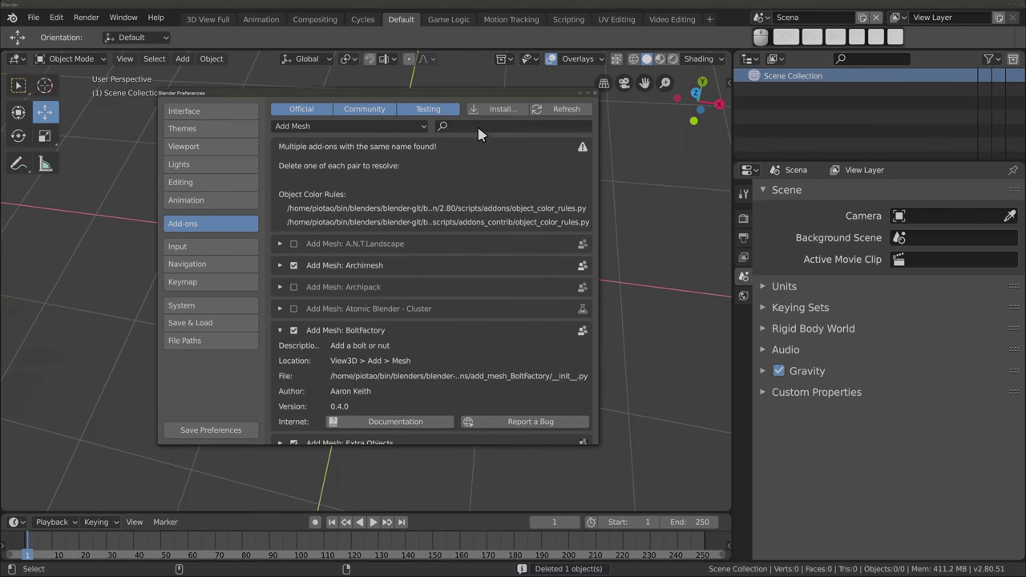
left_click(341, 126)
left_click(335, 144)
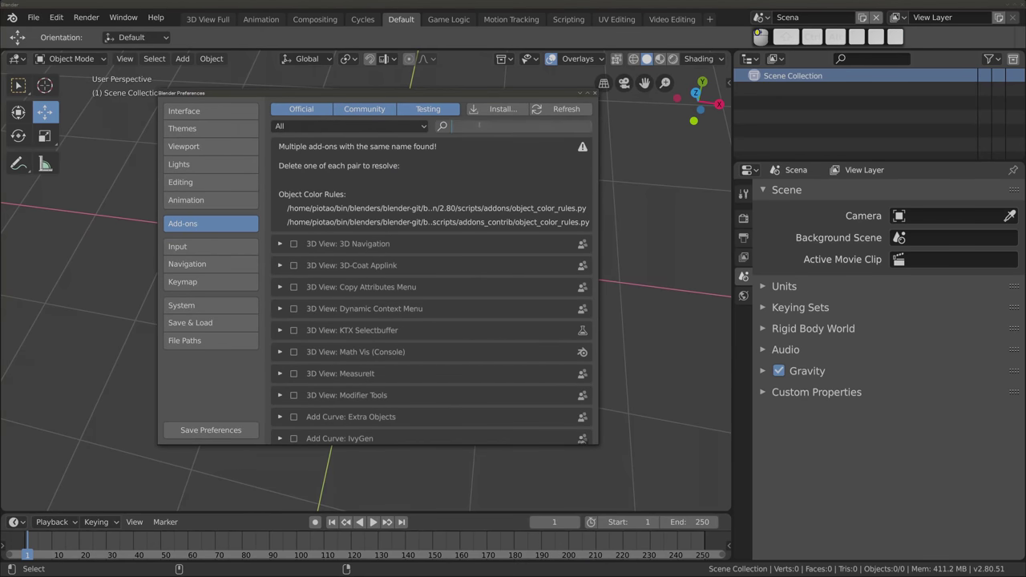
type("image")
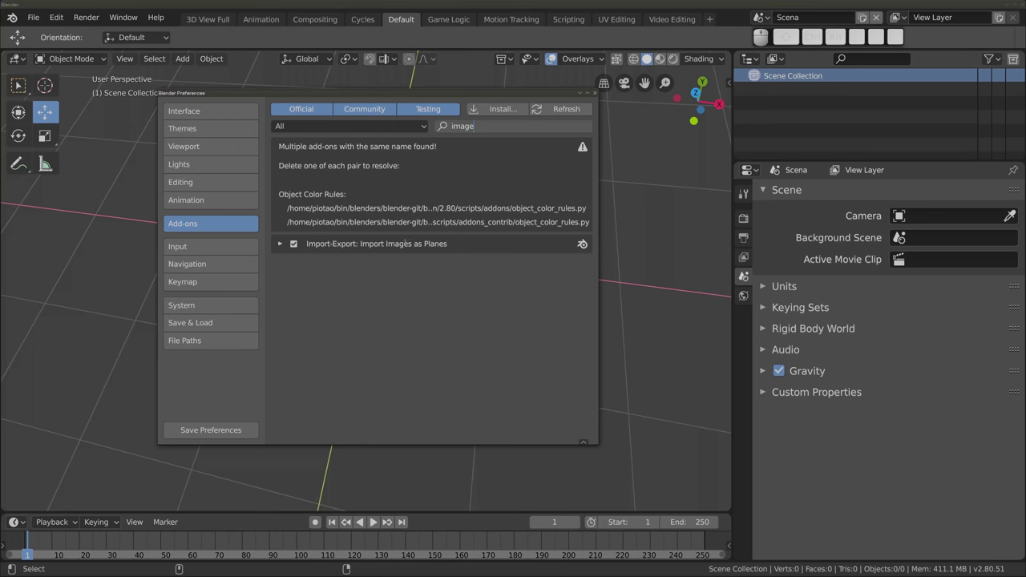
left_click(280, 244)
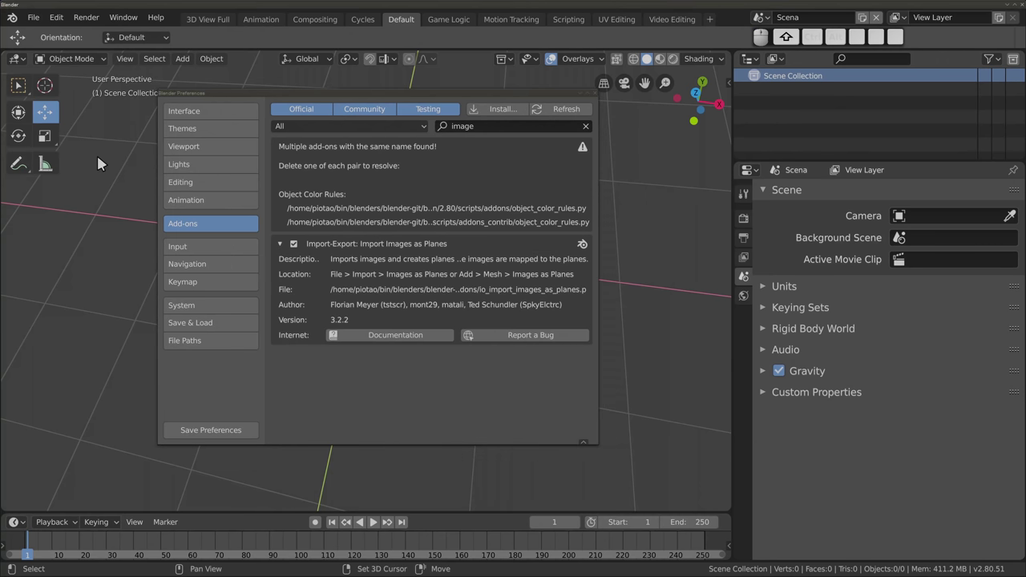
key("shift+a")
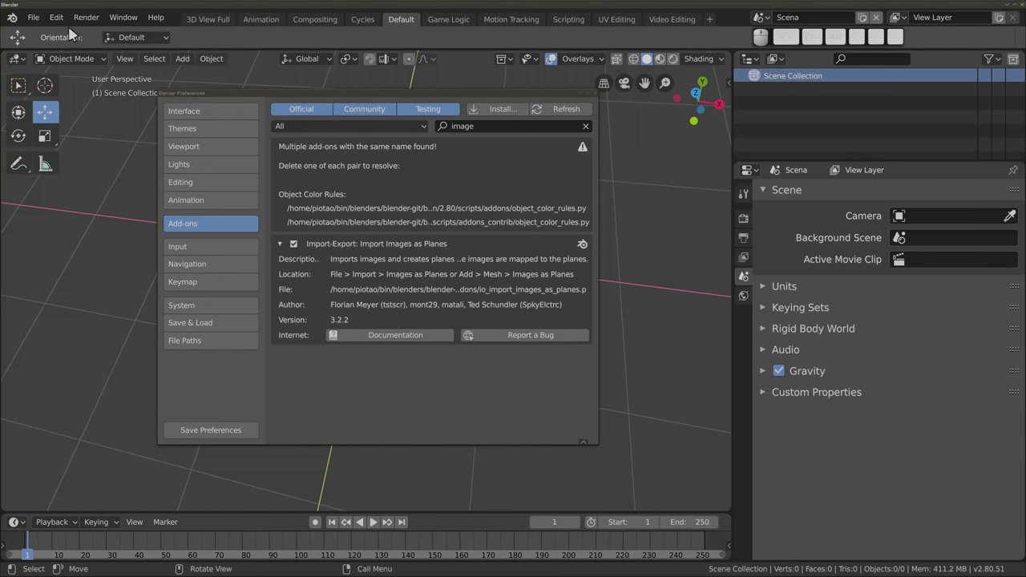
left_click(33, 17)
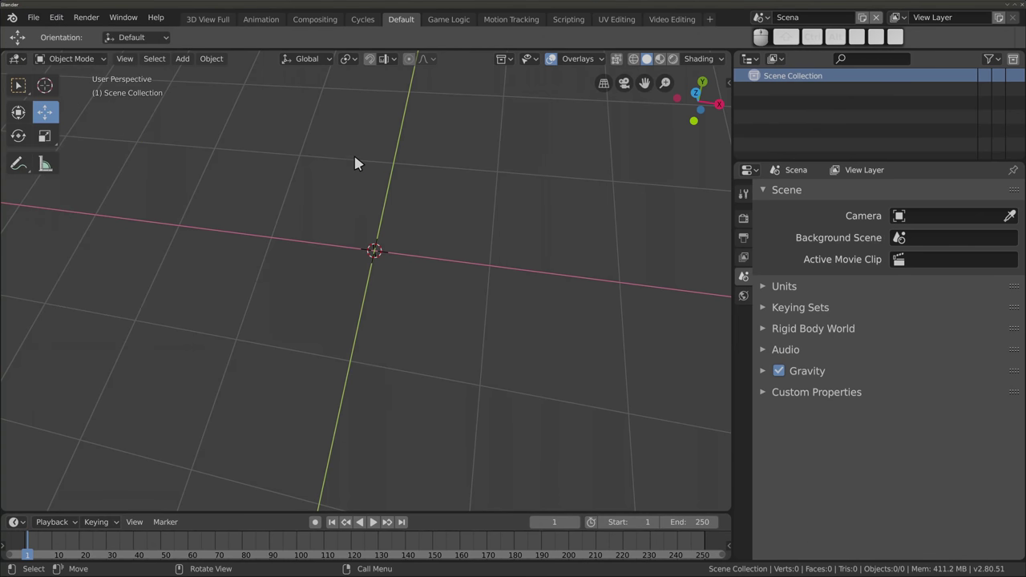
Add a Bezier curve at the origin and enter its Edit Mode
key("shift+a")
key("shift+a")
mouse_move(291, 57)
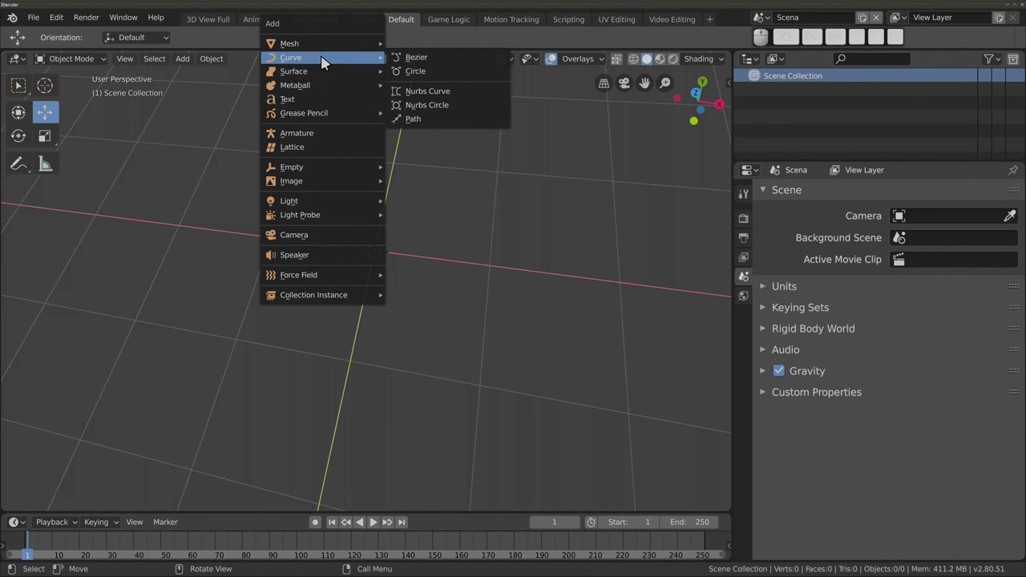
left_click(416, 56)
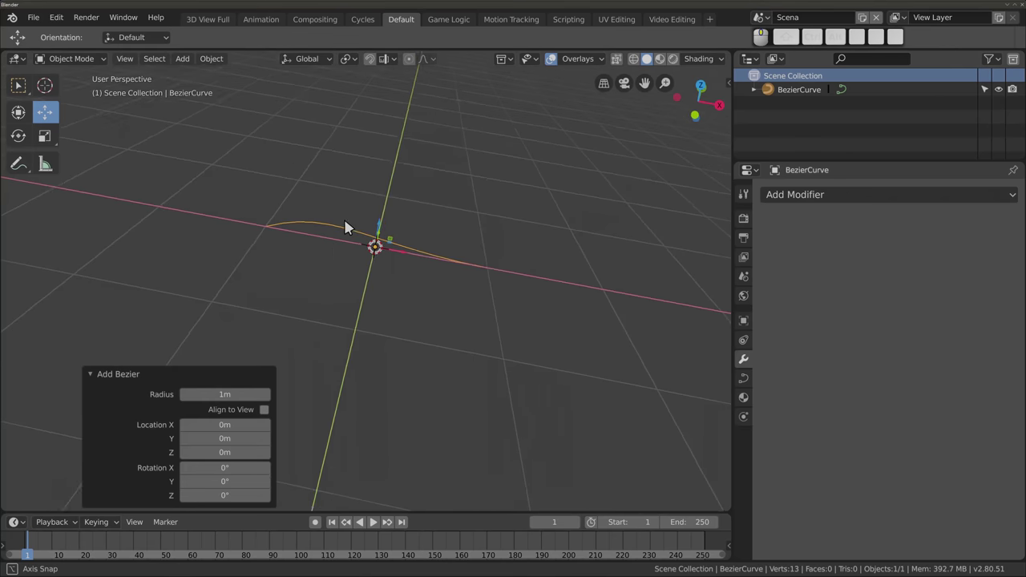
key("Tab")
right_click(490, 281)
key("Escape")
Move the right end point up, rotate its handle 50.5°, and set the left handle near-vertical
left_click(482, 270)
key("g")
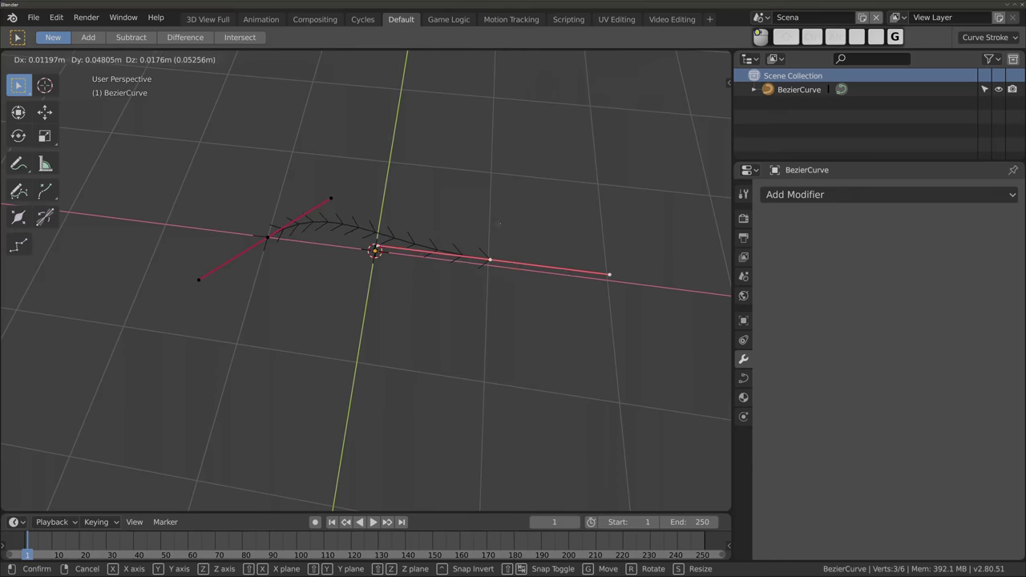
left_click(539, 158)
key("r")
left_click(268, 278)
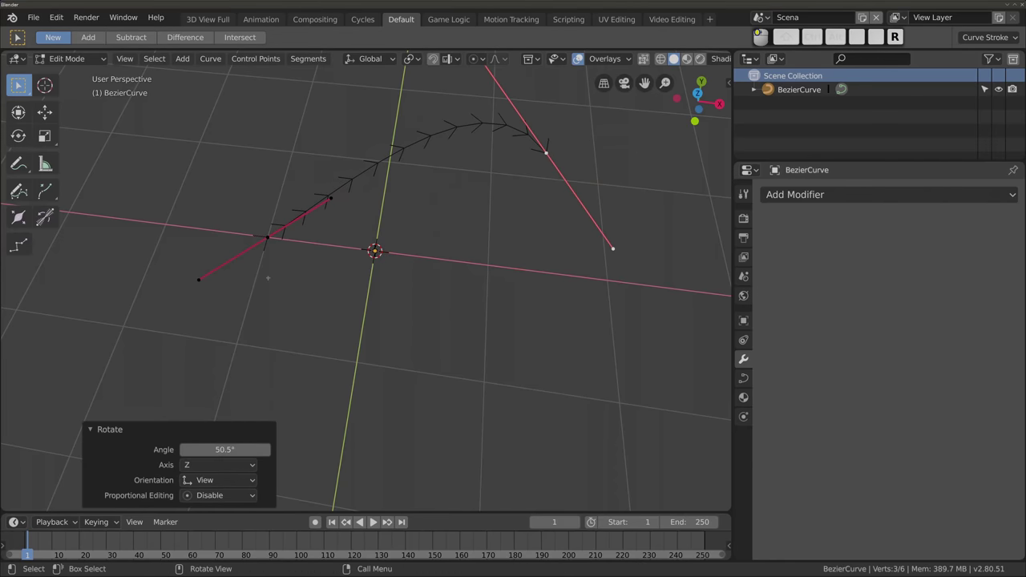
left_click(266, 238)
key("r")
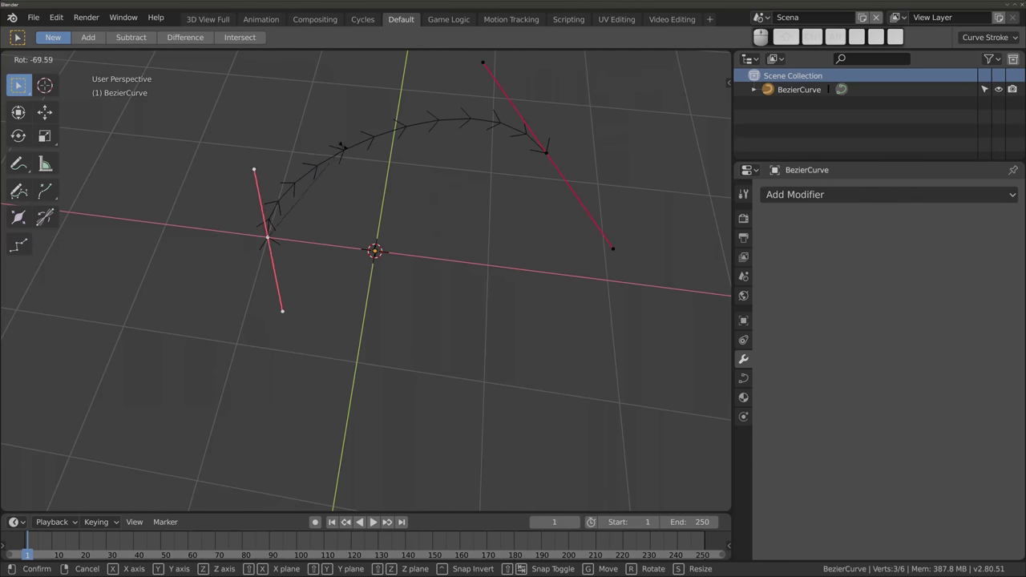
left_click(291, 243)
Rotate the right control point's handle by 22.4° and return to Object Mode
middle_click_drag(291, 242, 416, 113, "shift")
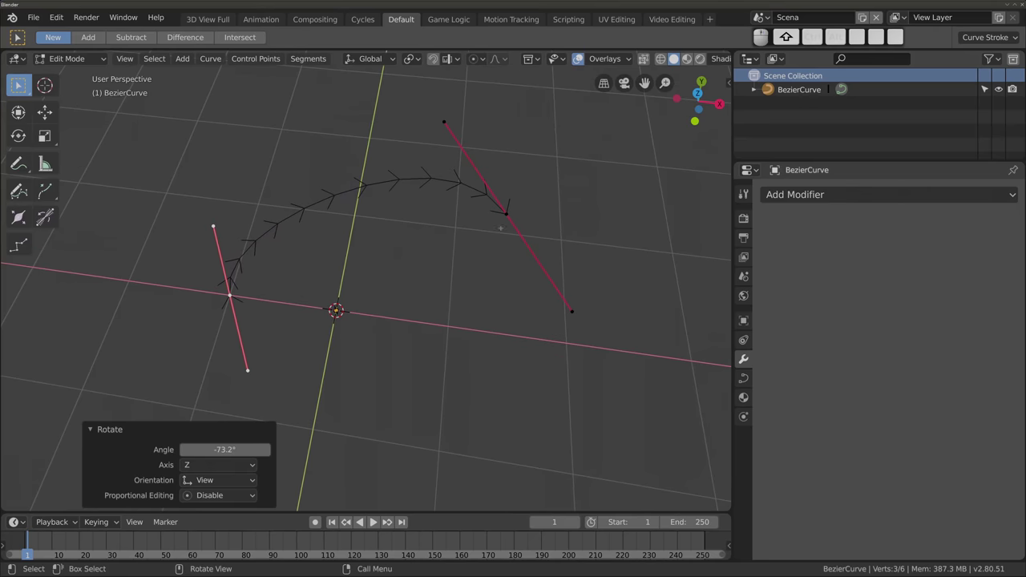
left_click(507, 206)
key("r")
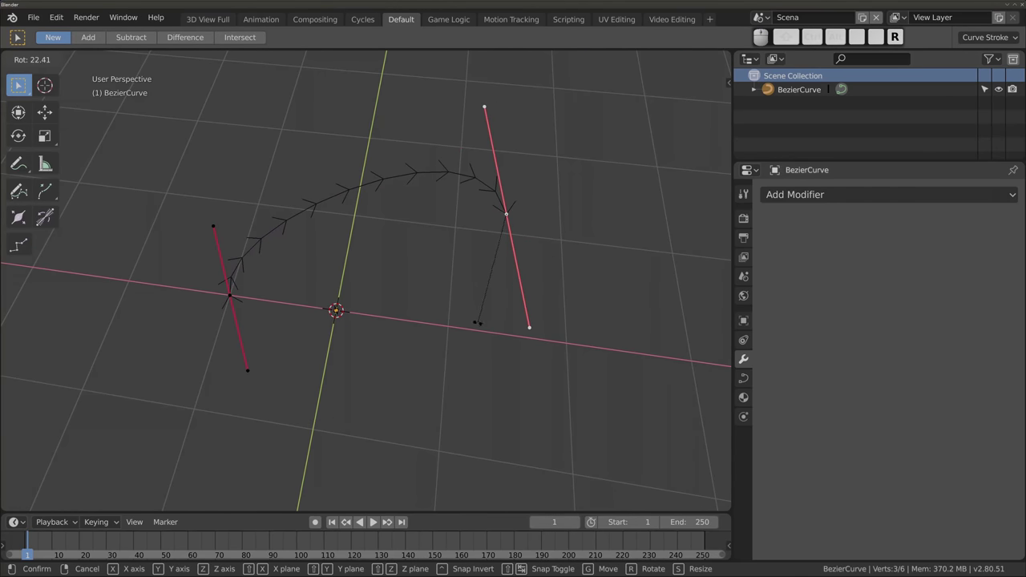
left_click(459, 207)
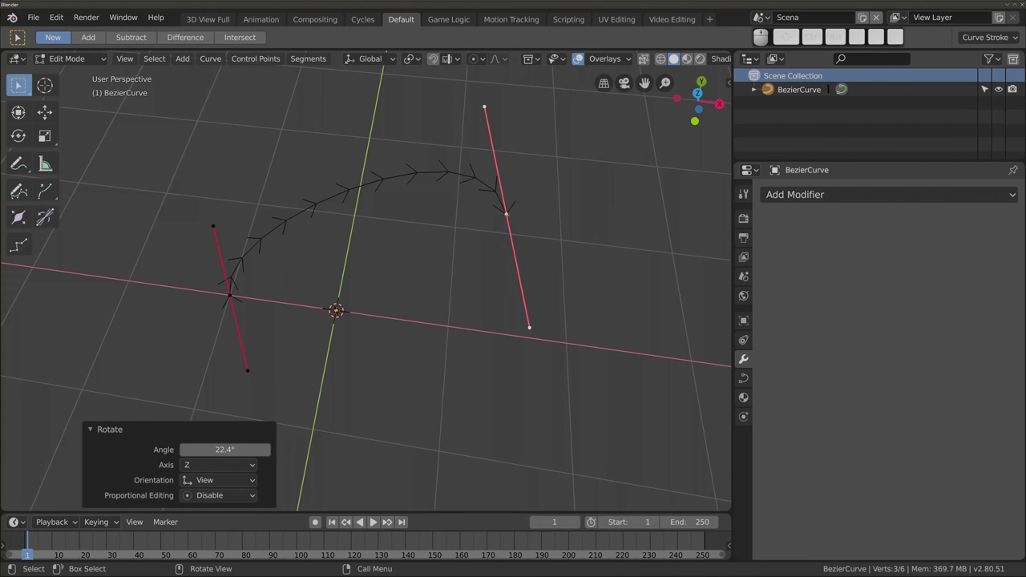
key("Tab")
key("shift+a")
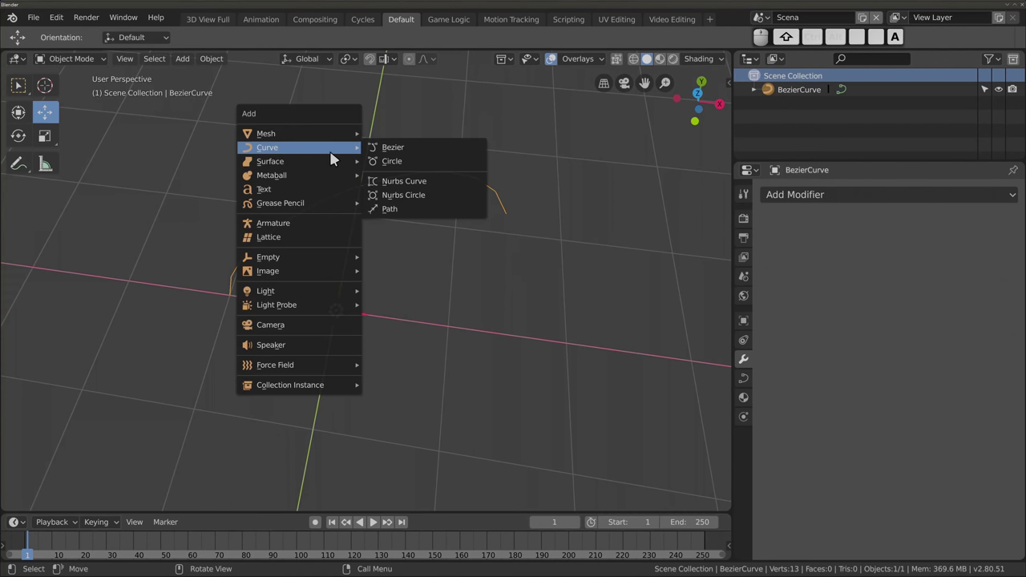
Add a NURBS curve and, in Edit Mode, move its top-left and top control points lower
left_click(429, 185)
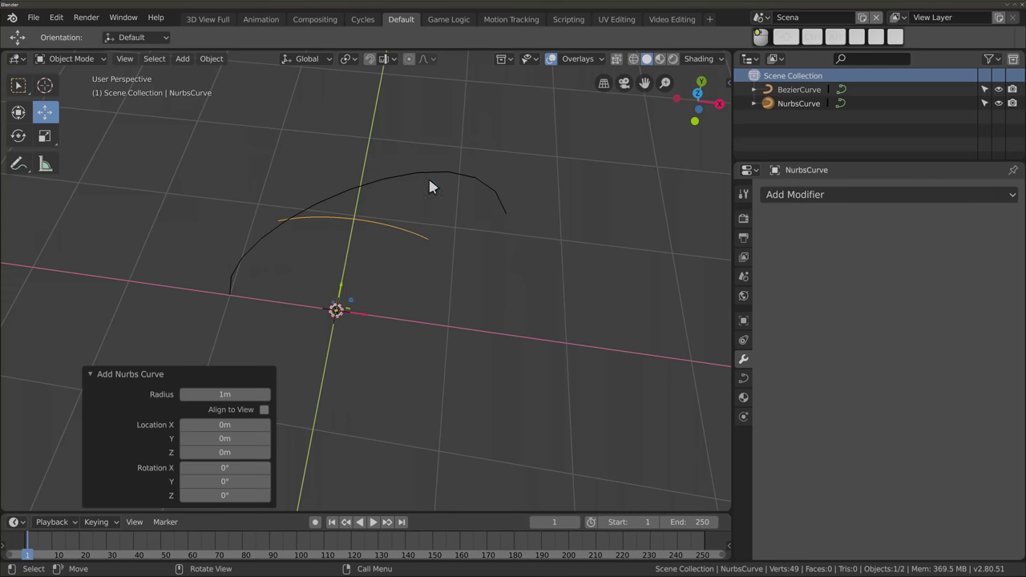
key("Tab")
left_click(258, 206)
key("g")
left_click(397, 423)
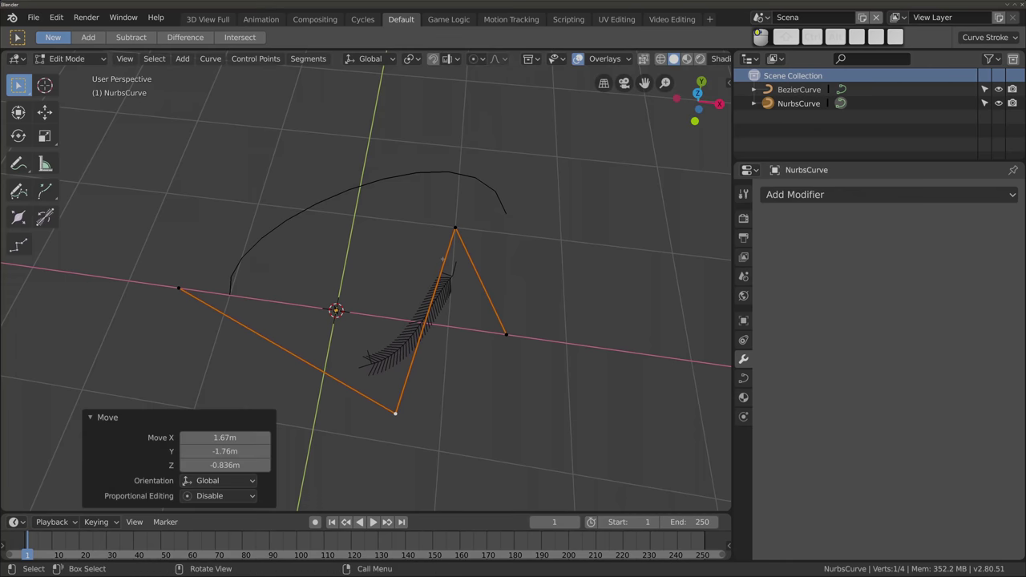
left_click(456, 228)
key("g")
left_click(633, 362)
Move the end control point up and right and the left point further right
left_click(503, 340)
key("g")
left_click(583, 163)
left_click(179, 288)
key("g")
left_click(413, 267)
Raise the bottom-left and bottom-right control points, then leave Edit Mode
left_click(396, 413)
key("g")
left_click(452, 356)
left_click(633, 361)
key("g")
left_click(647, 267)
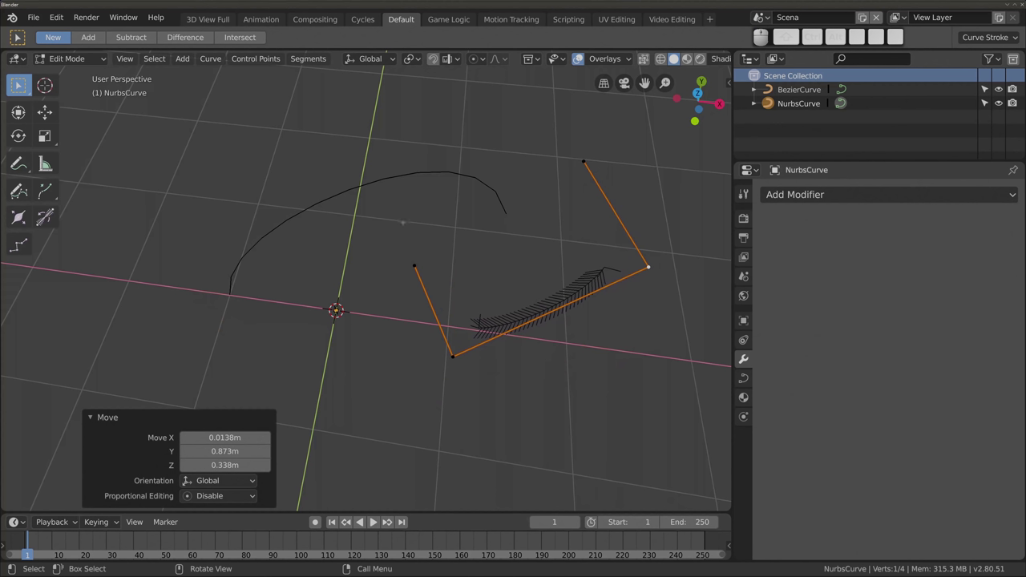
key("Tab")
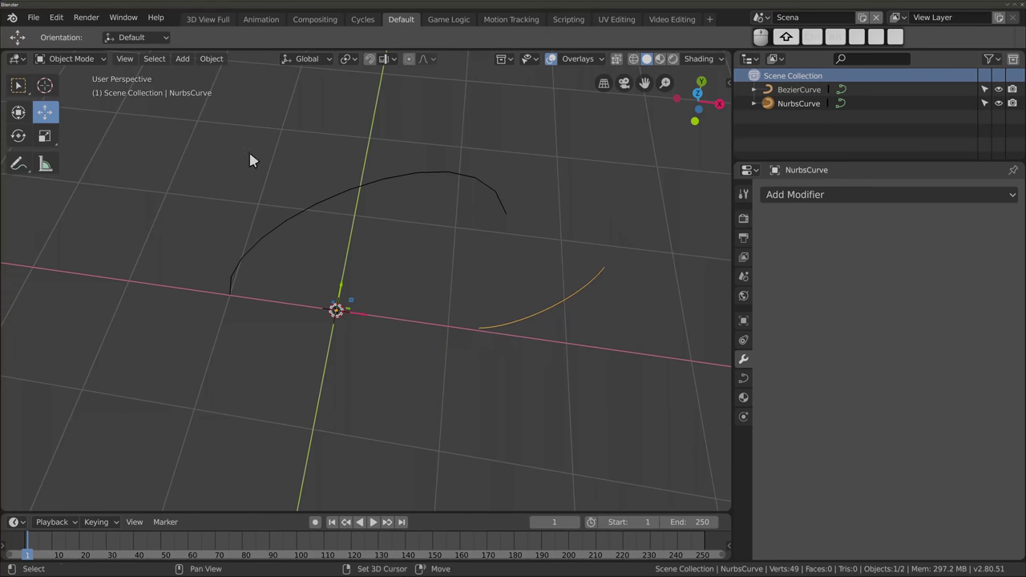
key("shift+a")
Add a Bezier circle and briefly inspect its control points in Edit Mode
left_click(365, 167)
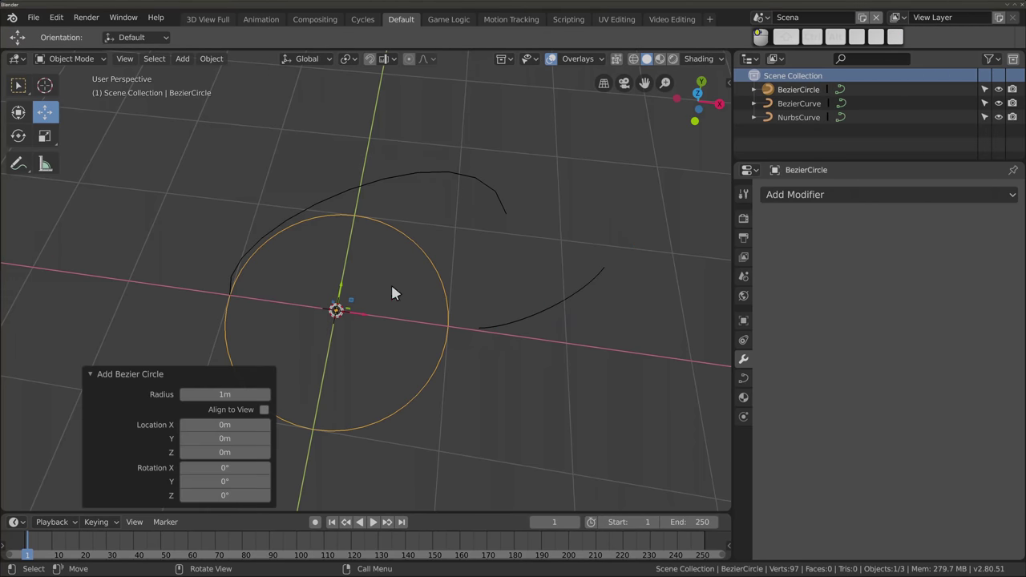
middle_click_drag(335, 305, 424, 251)
key("Tab")
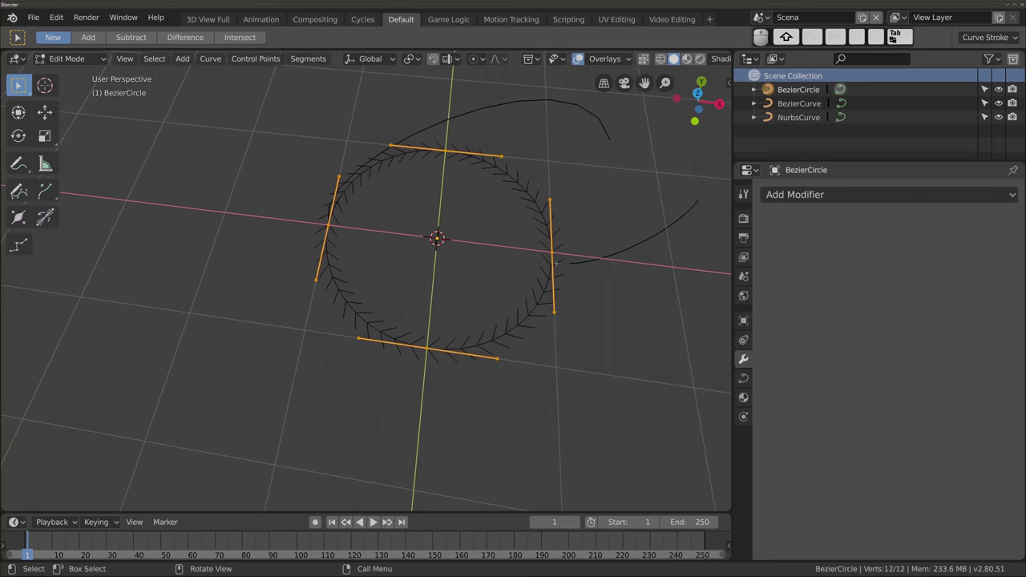
key("r")
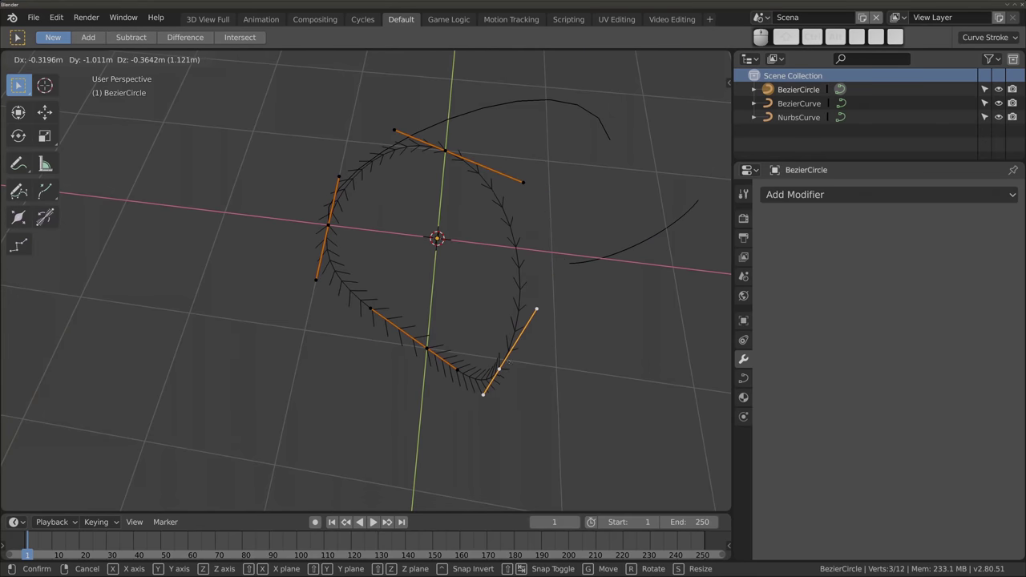
key("Escape")
key("Tab")
Add a NURBS circle and view both circles from a zoomed top orthographic view
key("shift+a")
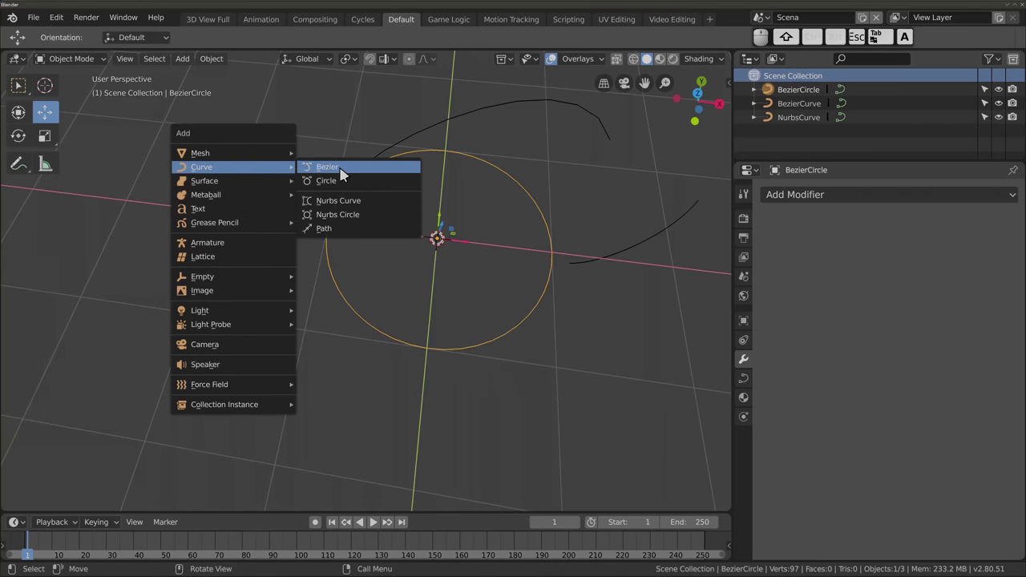
left_click(345, 215)
mouse_move(384, 245)
middle_mouse_down()
mouse_move(352, 252)
mouse_move(453, 259)
middle_mouse_up()
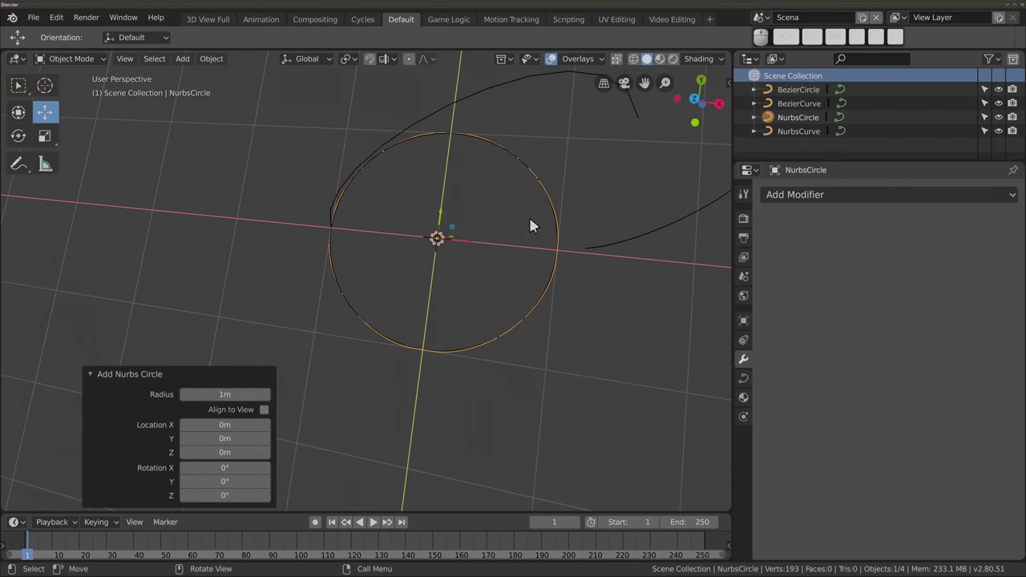
key("KP_7")
key("KP_5")
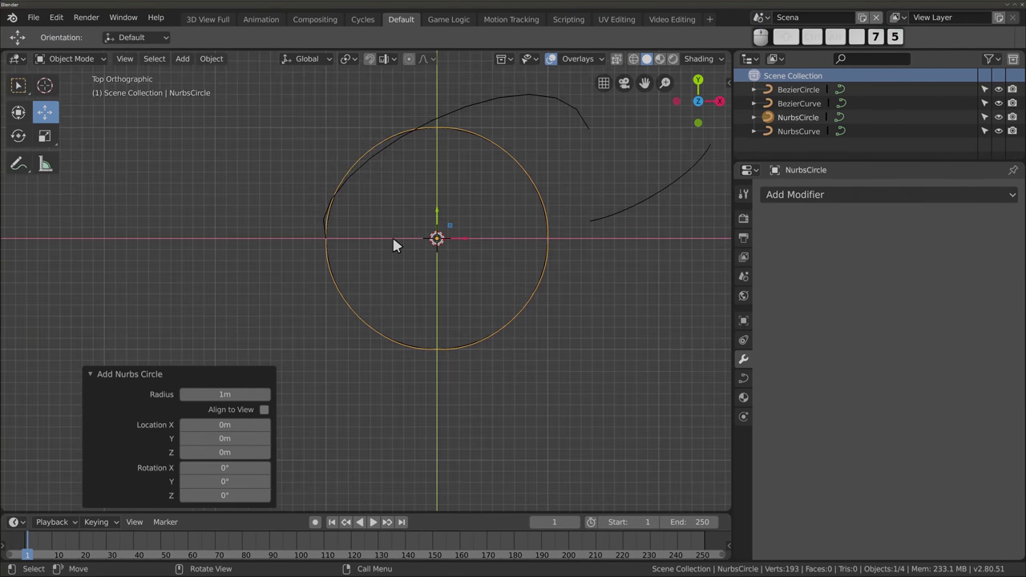
scroll(569, 283, "up", 5)
scroll(529, 241, "up", 4)
scroll(494, 179, "up", 3)
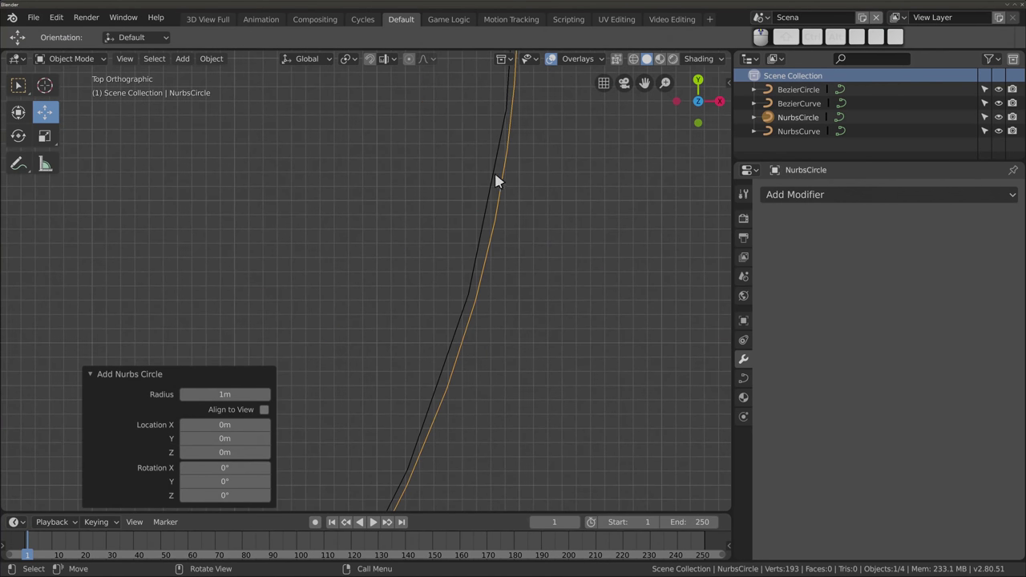
Compare the Bezier and NURBS circle outlines and inspect the NURBS circle's control points
left_click(470, 283)
left_click(481, 280)
left_click(470, 284)
left_click(481, 290)
scroll(484, 321, "down", 3)
scroll(485, 336, "down", 3)
scroll(465, 264, "down", 2)
key("Tab")
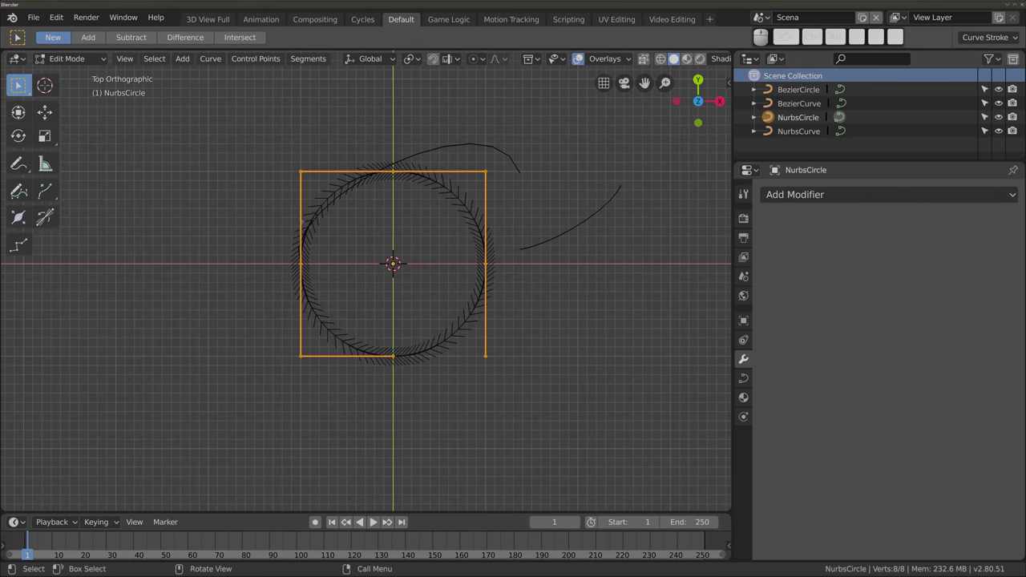
key("Tab")
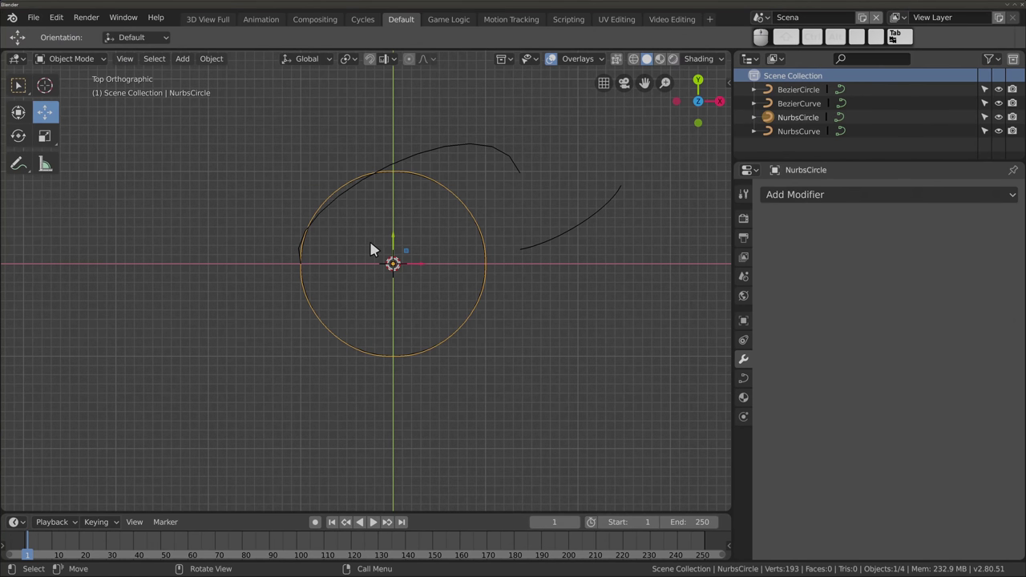
Delete the NURBS circle, Bezier circle and Bezier curve, then select the remaining NURBS curve
key("x")
left_click(358, 180)
left_click(360, 177)
key("x")
left_click(360, 176)
left_click(363, 177)
left_click(542, 246)
Delete the last NURBS curve and add a path curve, entering Edit Mode on it
key("x")
left_click(548, 240)
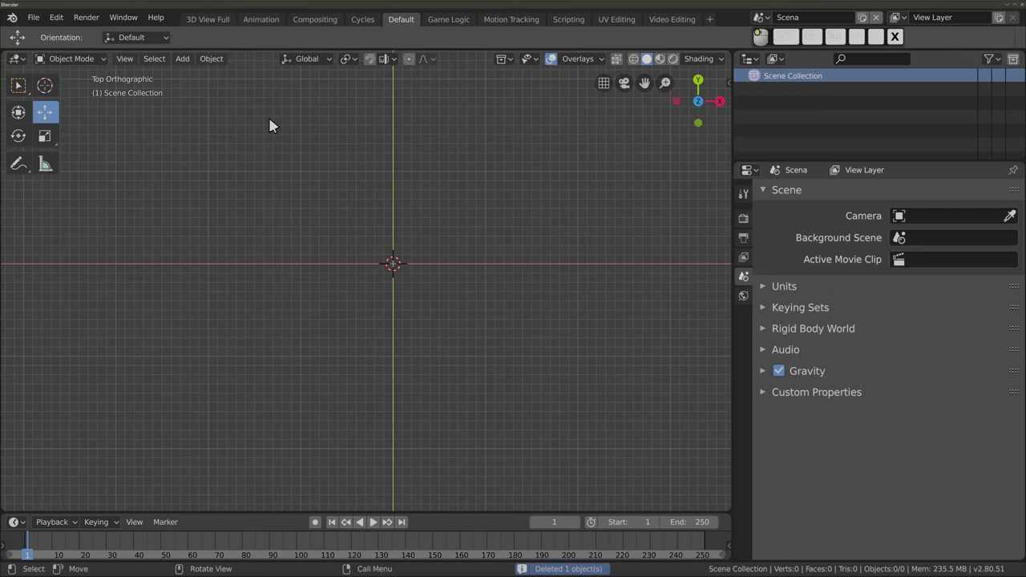
key("shift+a")
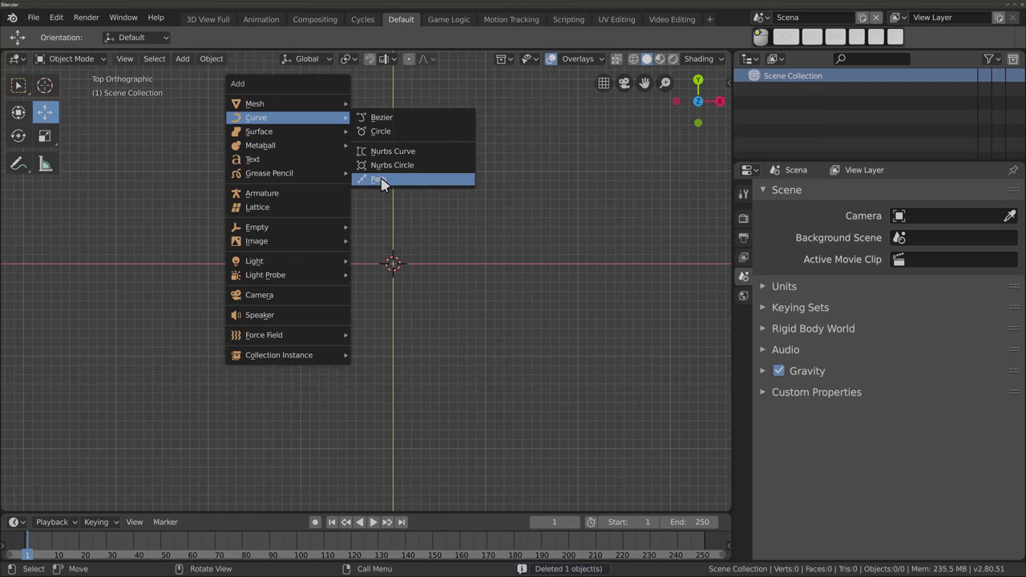
left_click(382, 184)
mouse_move(371, 277)
middle_mouse_down()
mouse_move(339, 334)
mouse_move(362, 57)
mouse_move(383, 168)
middle_mouse_up()
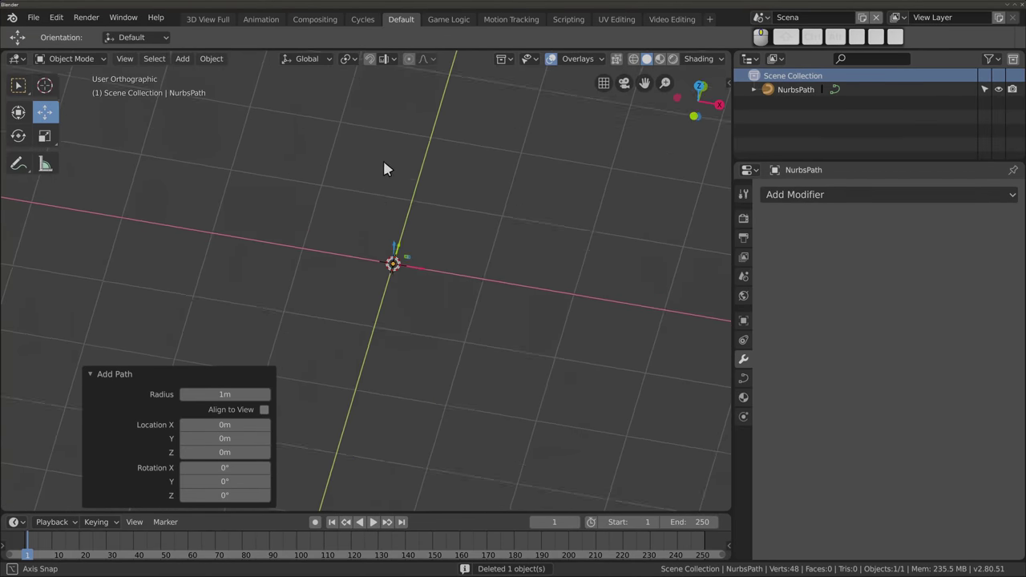
key("Tab")
Raise the path's second, third and fourth control points upward into an arch
left_click(300, 254)
key("g")
left_click(301, 147)
left_click(392, 264)
key("g")
left_click(430, 128)
left_click(484, 274)
key("g")
left_click(513, 144)
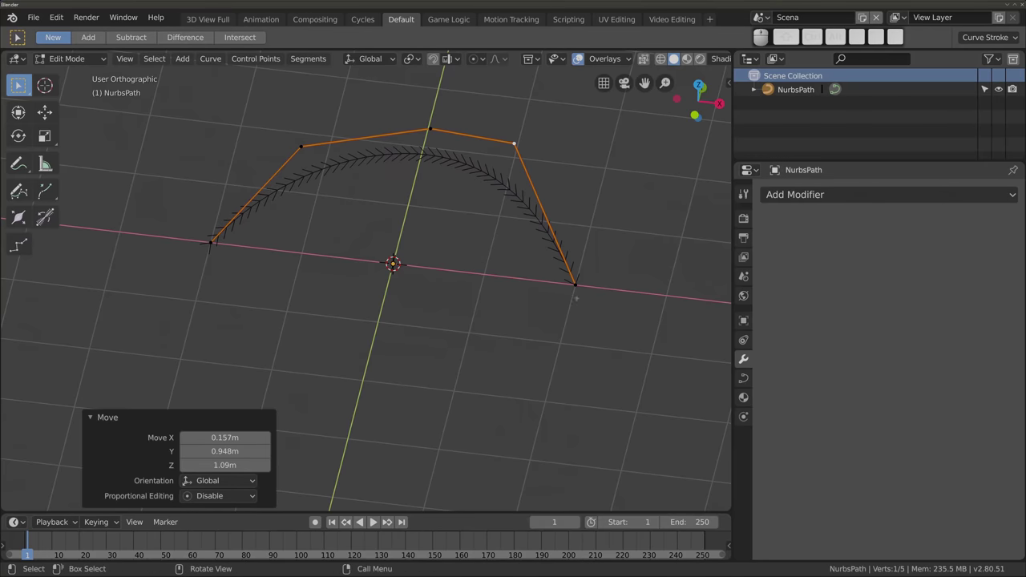
left_click(309, 250)
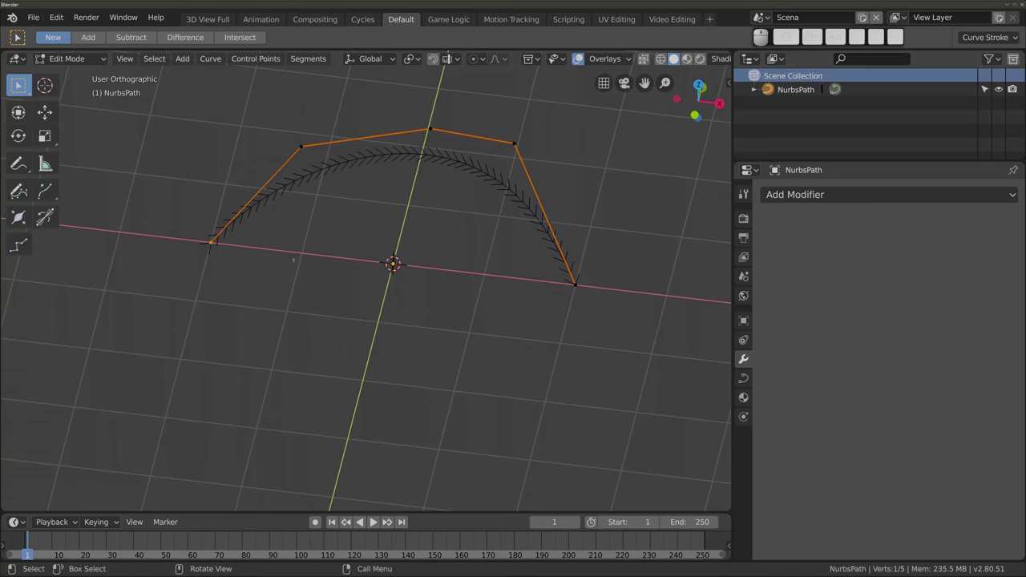
key("g")
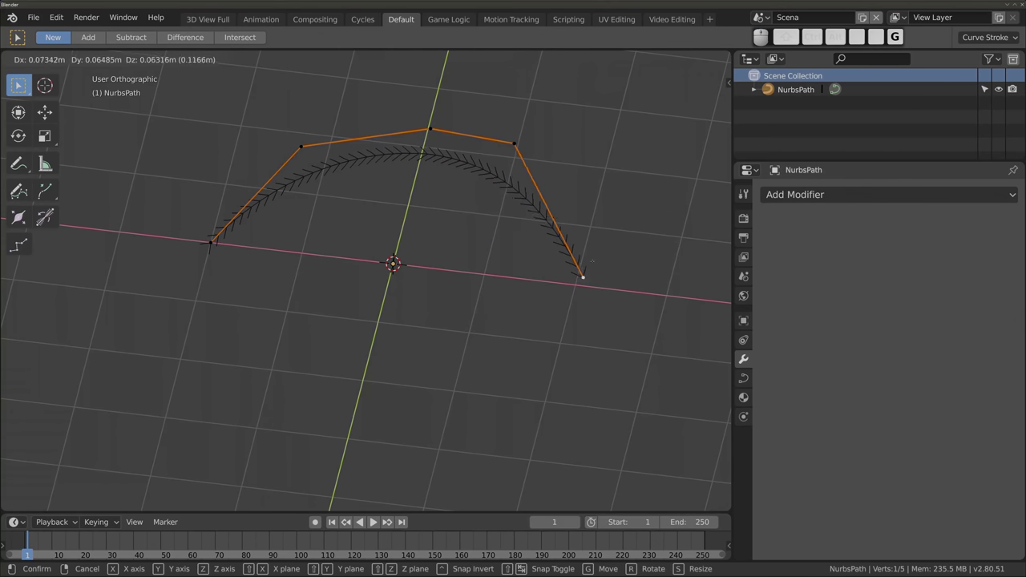
key("Escape")
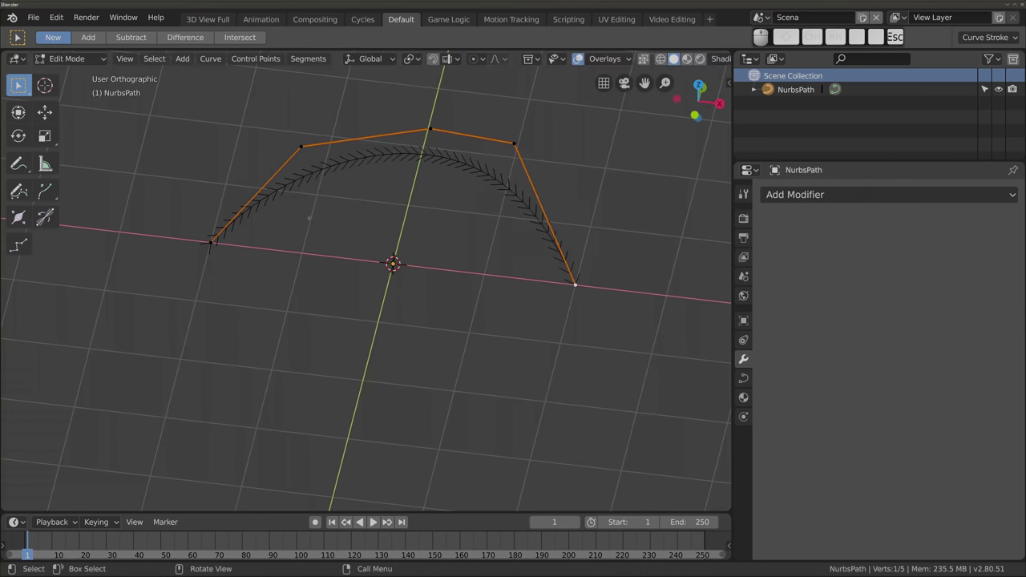
Delete the arched path and bring up the Add menu again
key("Tab")
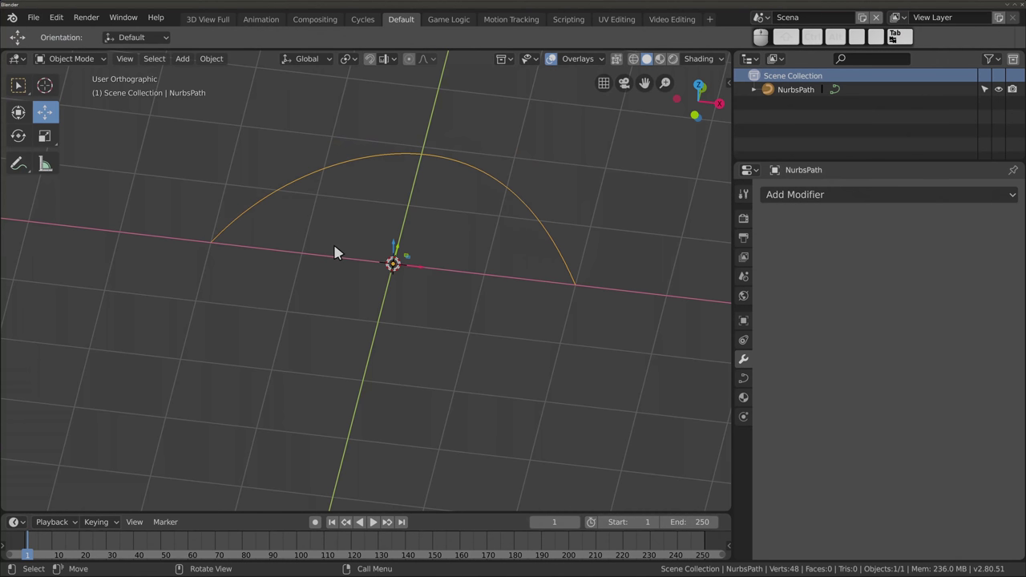
key("x")
left_click(298, 164)
key("shift+a")
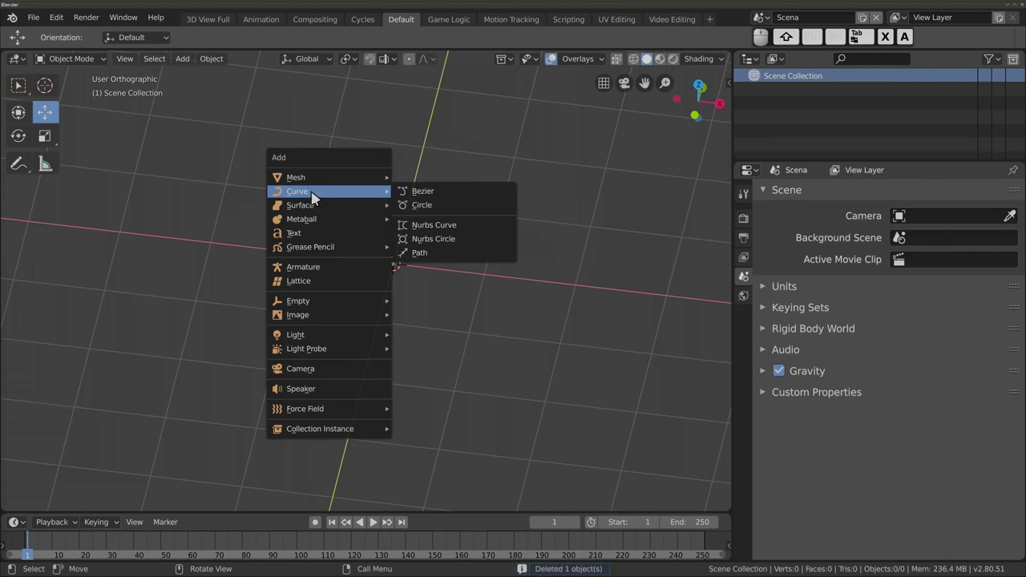
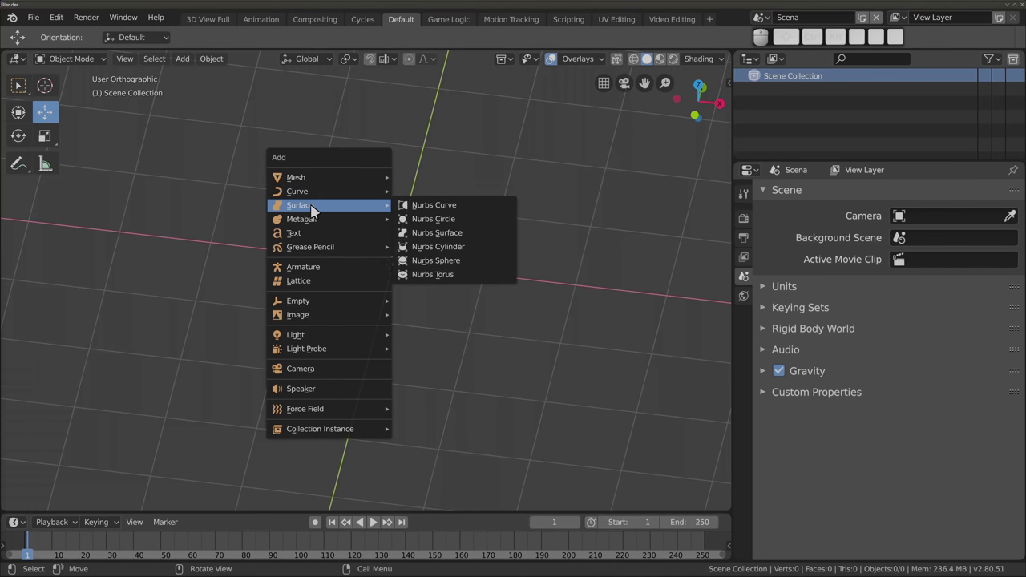
Add a NURBS curve, a NURBS circle and a NURBS surface patch at the origin
left_click(458, 210)
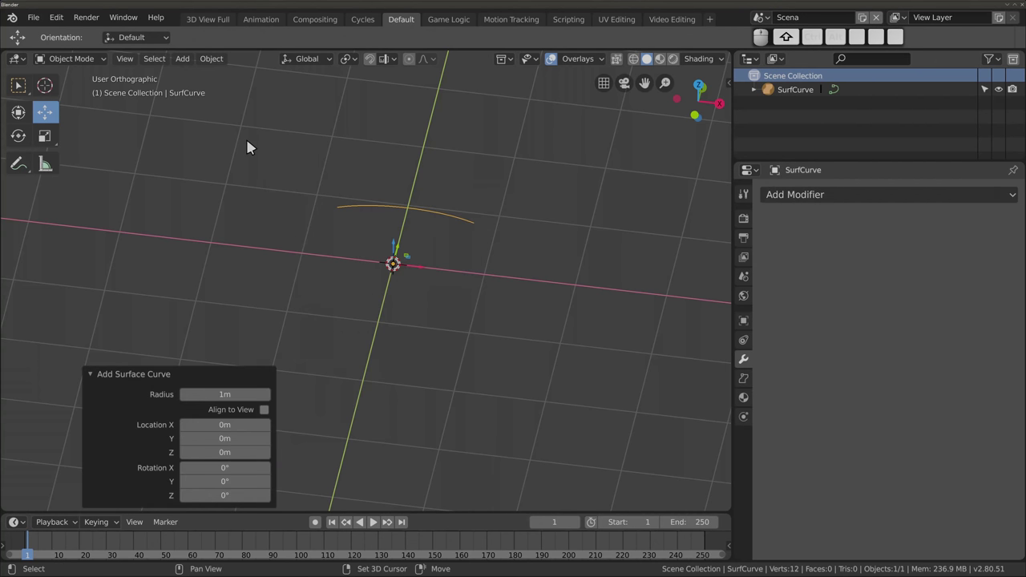
key("shift+a")
left_click(366, 153)
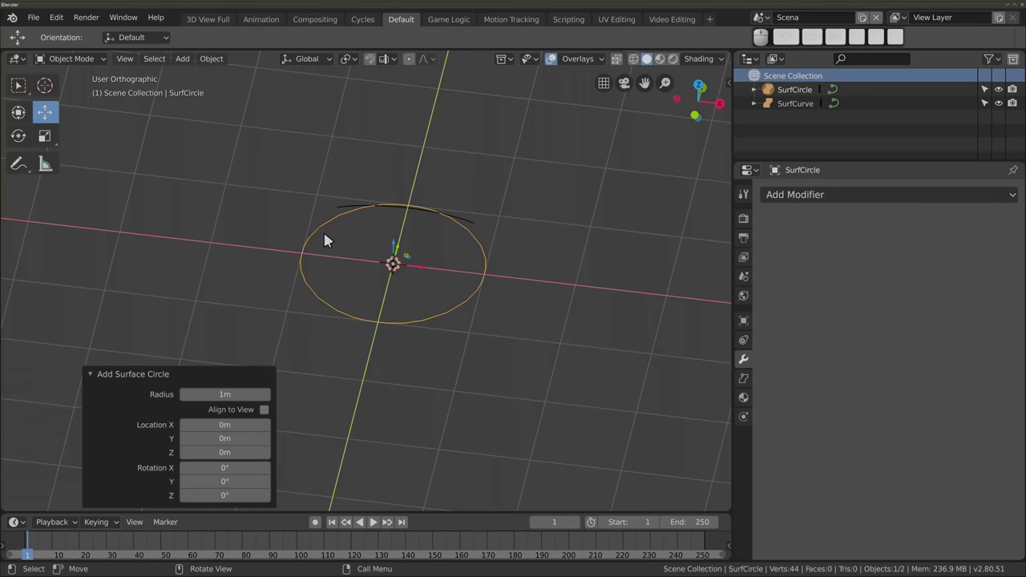
key("Tab")
key("Tab")
key("shift+a")
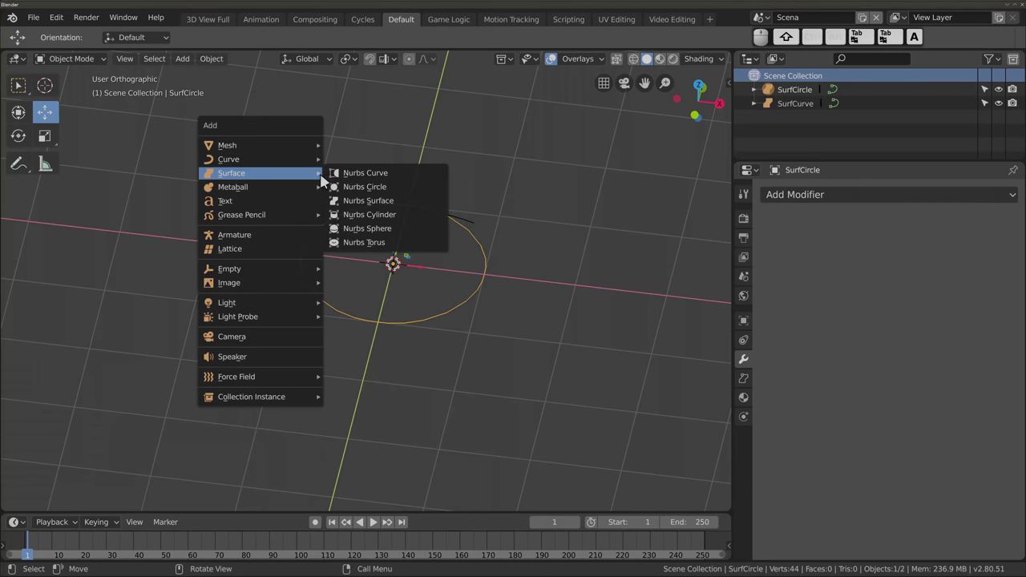
left_click(355, 201)
mouse_move(337, 230)
middle_mouse_down()
mouse_move(317, 198)
mouse_move(360, 152)
mouse_move(347, 213)
middle_mouse_up()
key("Tab")
mouse_move(346, 275)
middle_mouse_down()
mouse_move(328, 300)
mouse_move(461, 378)
middle_mouse_up()
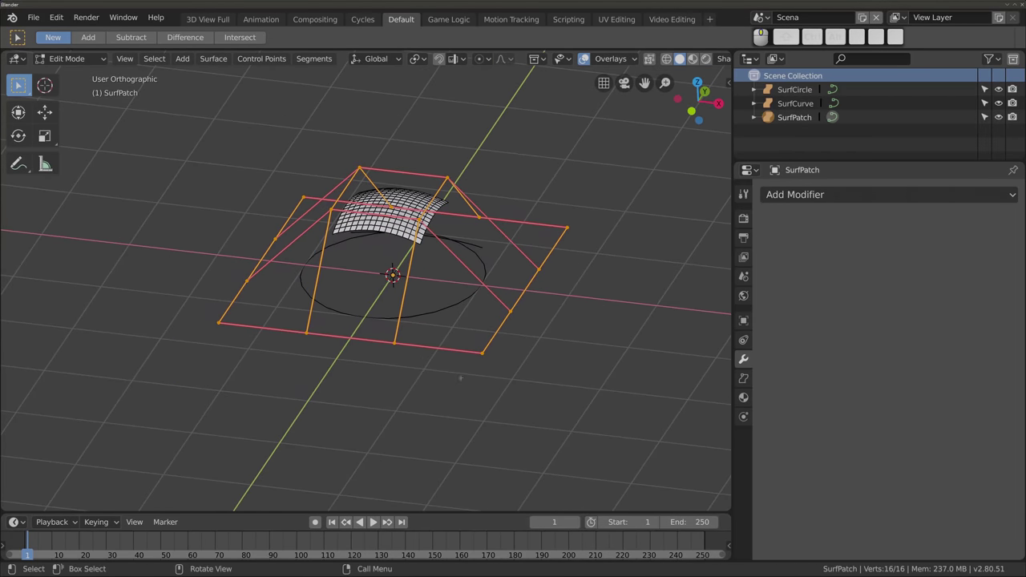
Extrude the patch's edge row nine times along an arc into a long winding ribbon
left_click(484, 352)
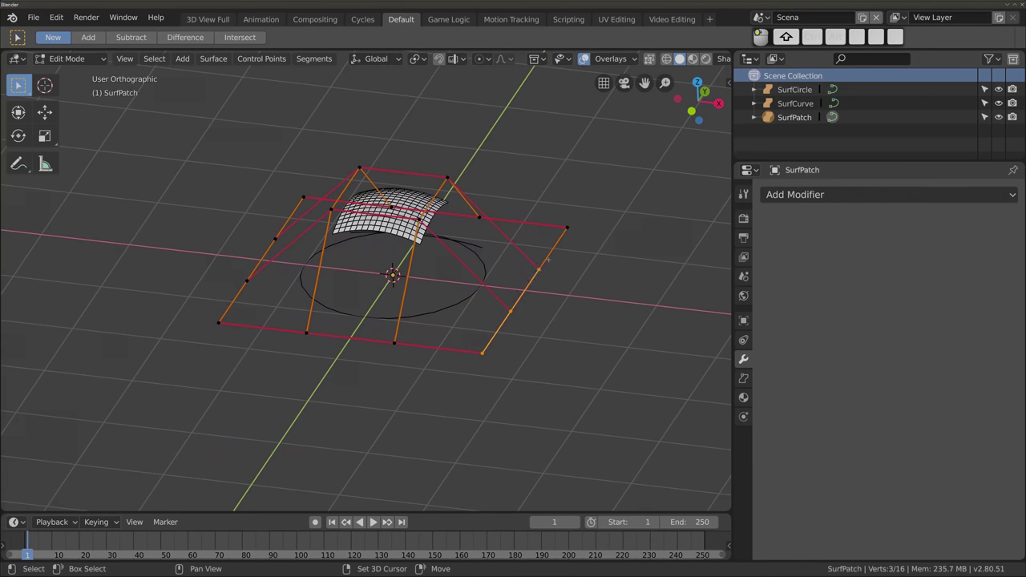
key("e")
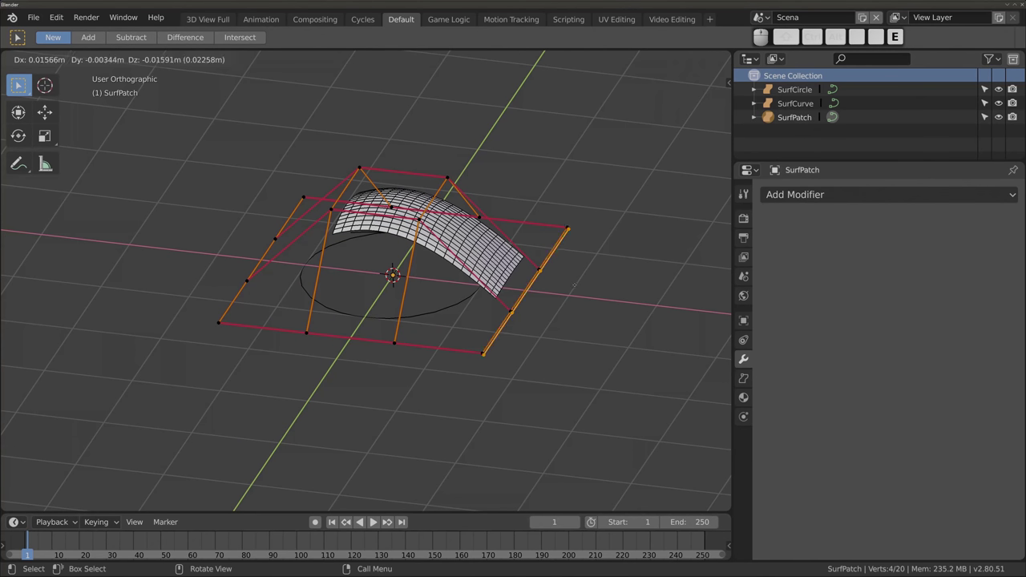
left_click(627, 322)
key("e")
left_click(682, 329)
key("e")
left_click(691, 257)
key("e")
left_click(675, 210)
key("e")
left_click(589, 156)
key("e")
left_click(497, 129)
key("e")
left_click(425, 153)
key("e")
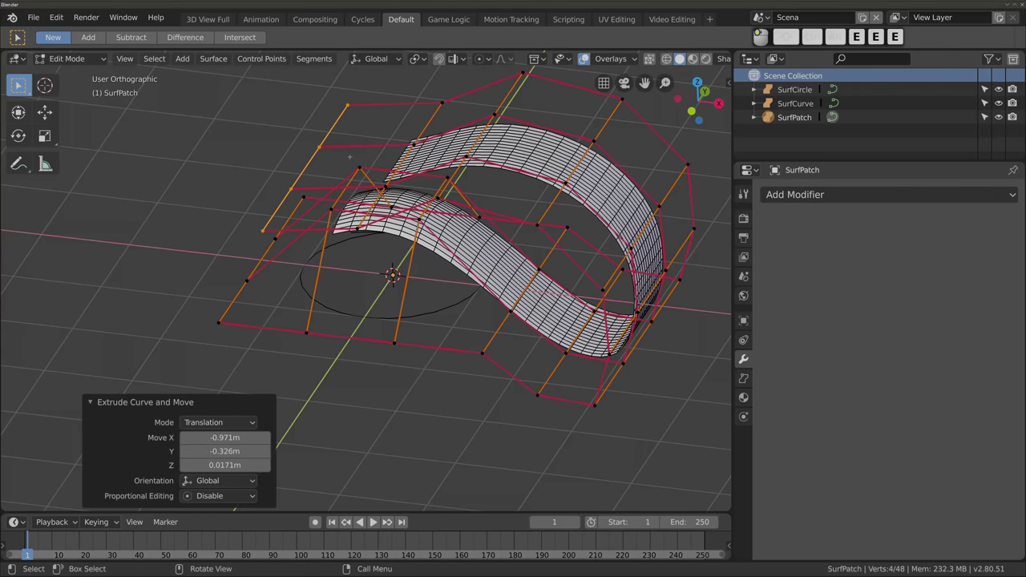
left_click(351, 153)
key("e")
left_click(299, 132)
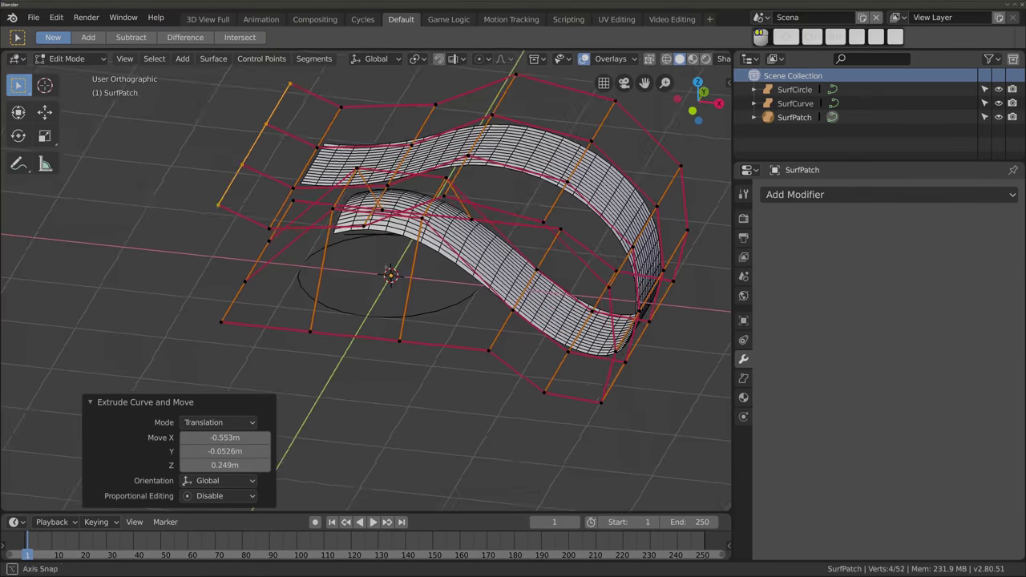
Move and rotate two control points on the ribbon's right side to twist it
middle_click_drag(299, 133, 361, 246)
key("alt+a")
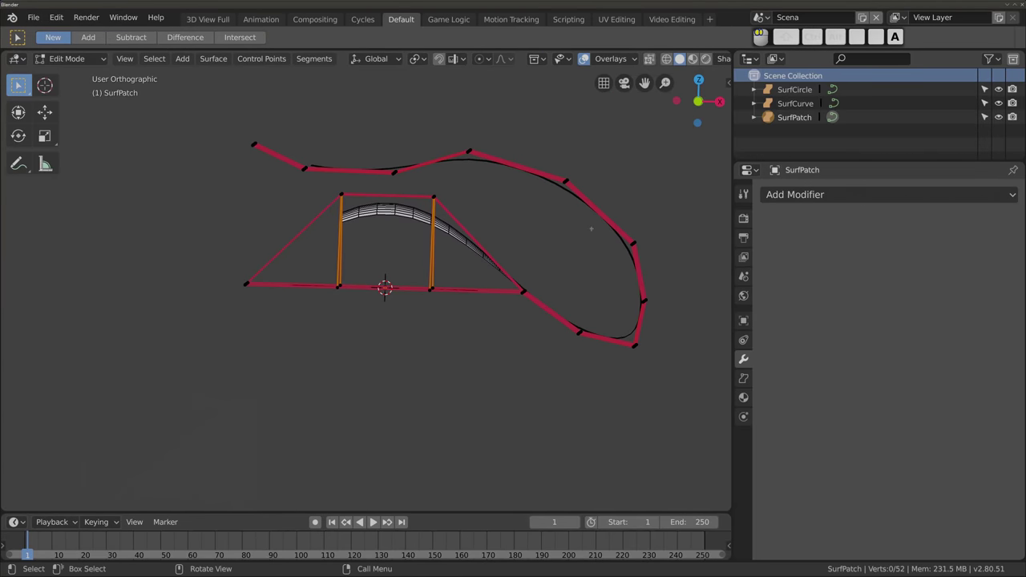
left_click_drag(541, 142, 665, 294)
key("g")
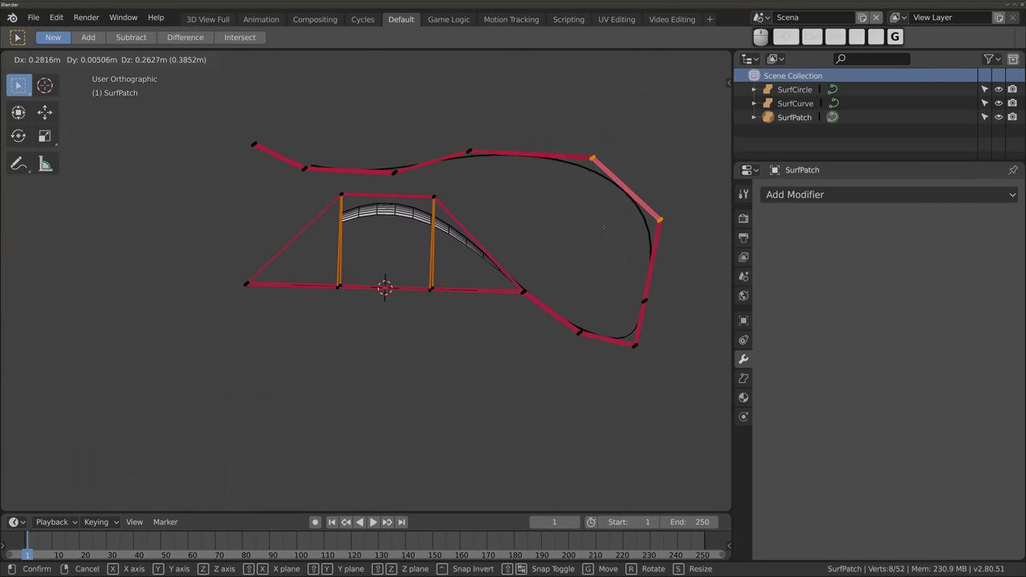
left_click(565, 232)
key("r")
left_click(588, 197)
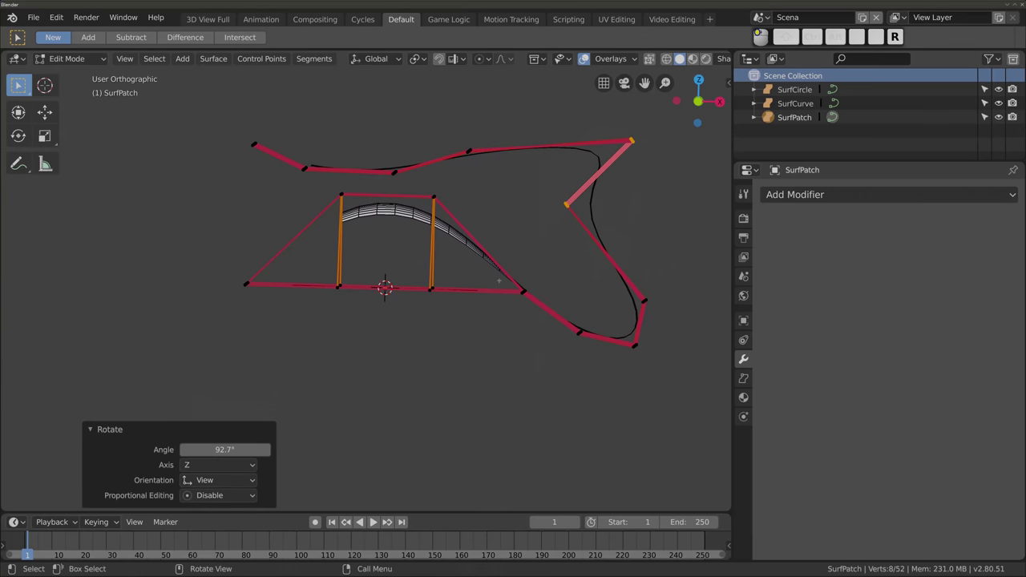
key("Tab")
mouse_move(588, 198)
middle_mouse_down()
mouse_move(499, 213)
mouse_move(456, 252)
mouse_move(431, 229)
mouse_move(313, 335)
mouse_move(304, 370)
mouse_move(345, 280)
middle_mouse_up()
Delete the ribbon surface, the NURBS curve and the NURBS circle
key("x")
left_click(350, 253)
left_click(350, 254)
key("x")
left_click(351, 253)
left_click(351, 255)
key("x")
left_click(351, 257)
Add a NURBS cylinder and a NURBS sphere, placing the sphere left of the cylinder
key("shift+a")
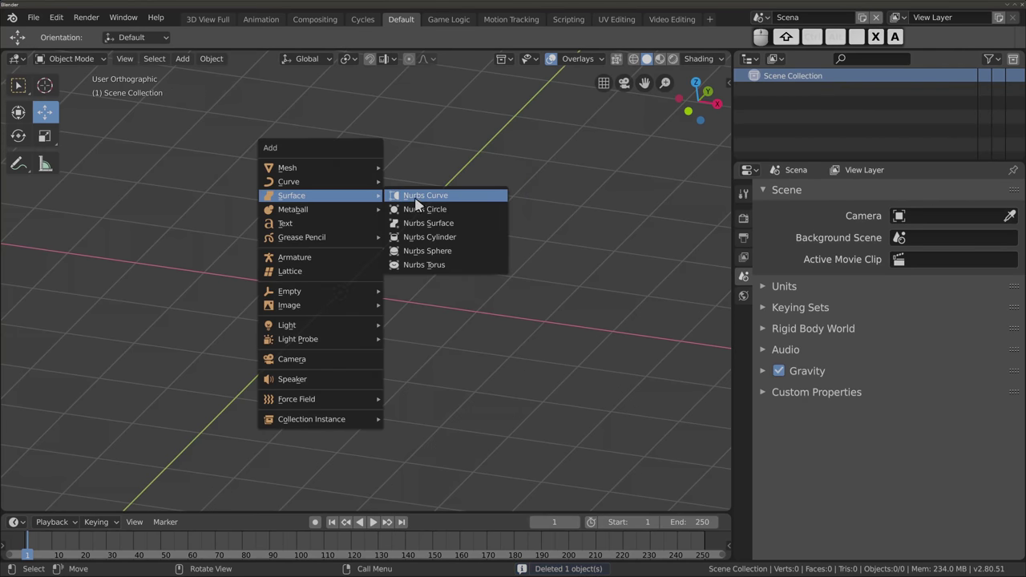
left_click(422, 238)
mouse_move(339, 286)
middle_mouse_down()
mouse_move(362, 323)
mouse_move(336, 283)
mouse_move(382, 240)
mouse_move(398, 312)
mouse_move(412, 214)
middle_mouse_up()
key("shift+a")
left_click(422, 253)
key("g")
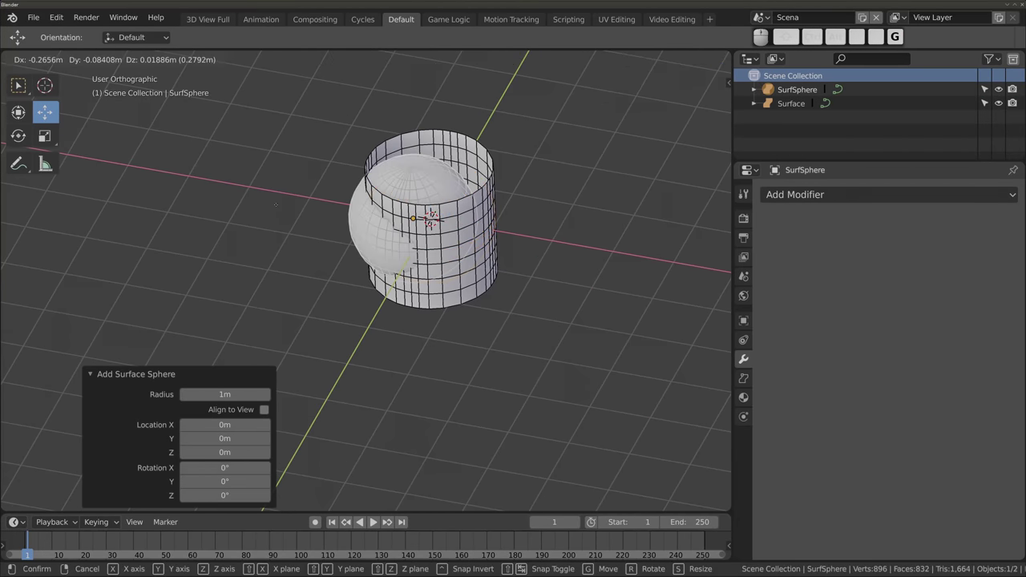
left_click(326, 291)
mouse_move(327, 291)
middle_mouse_down()
mouse_move(332, 252)
mouse_move(350, 270)
mouse_move(371, 401)
mouse_move(377, 385)
middle_mouse_up()
Pull the sphere's control points to stretch it into a pointed shape
key("Tab")
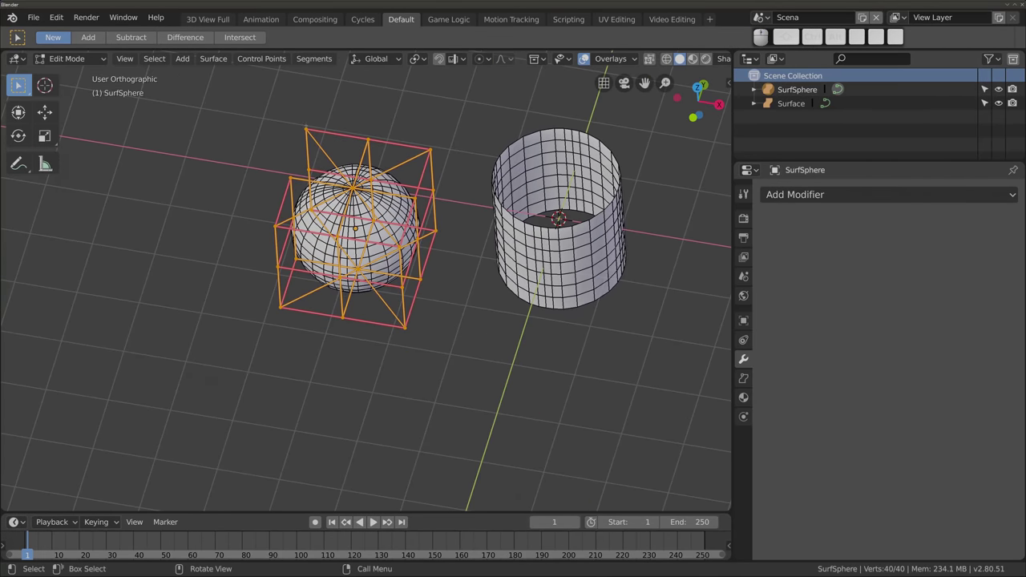
left_click(358, 145)
key("g")
key("Return")
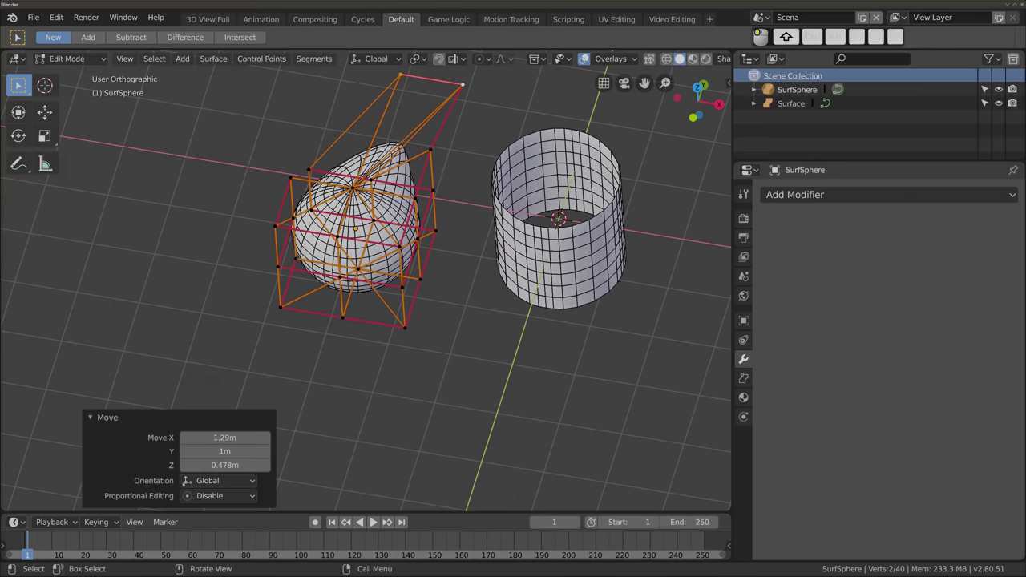
key("g")
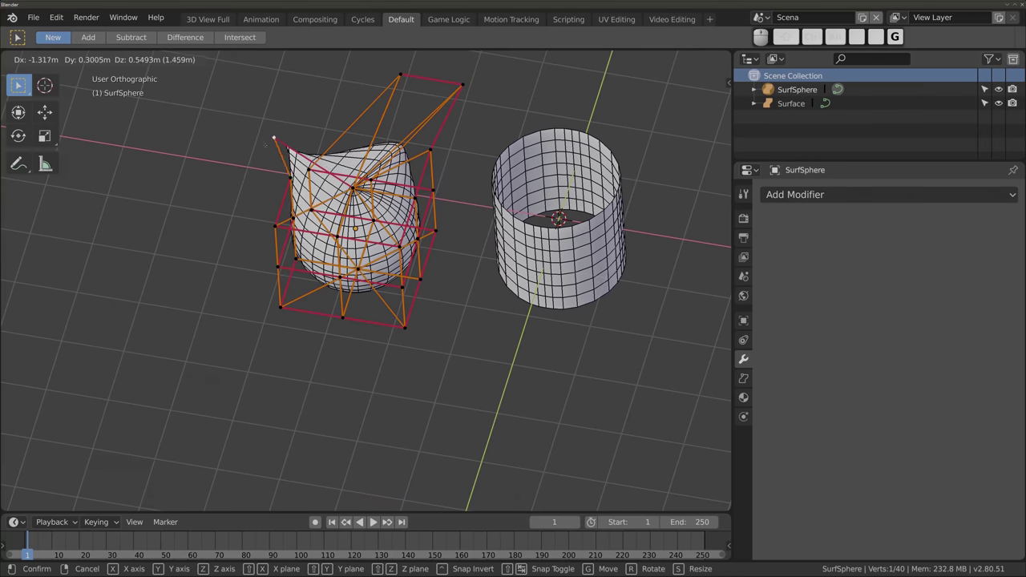
left_click(317, 295)
key("Tab")
mouse_move(317, 295)
middle_mouse_down()
mouse_move(423, 260)
mouse_move(414, 262)
middle_mouse_up()
Delete the warped sphere and the cylinder
key("x")
left_click(353, 220)
left_click(529, 271)
key("x")
left_click(525, 261)
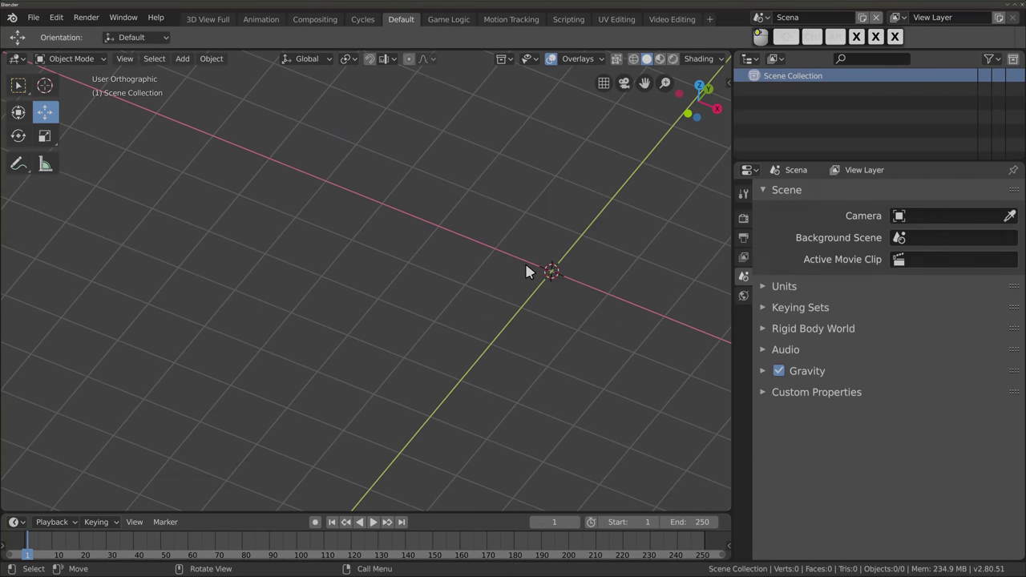
Add a NURBS torus and move, rotate and scale its right-side control points about 4.5 times
key("shift+a")
left_click(437, 257)
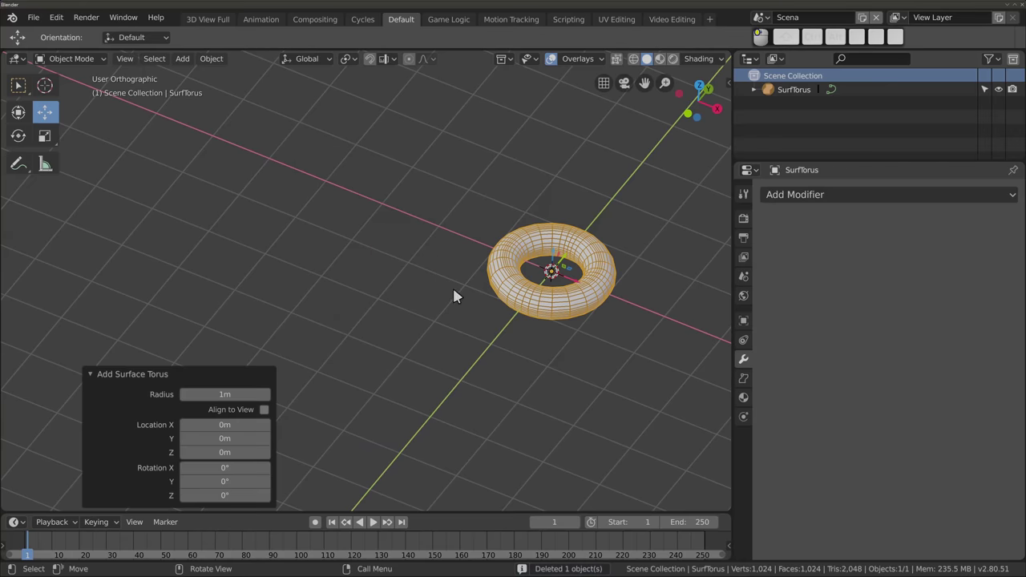
mouse_move(454, 293)
middle_mouse_down()
mouse_move(417, 319)
mouse_move(393, 229)
middle_mouse_up()
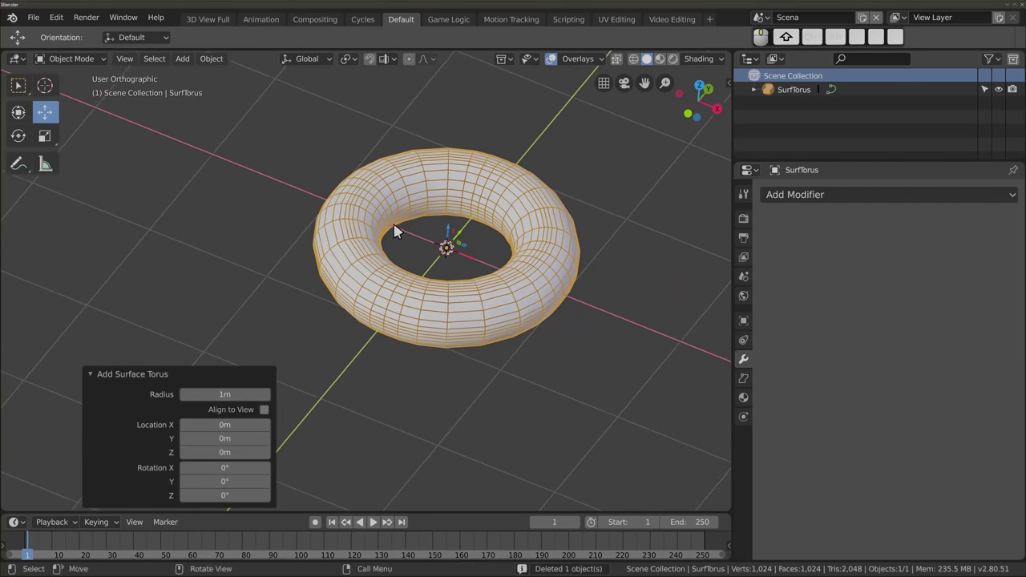
key("Tab")
key("alt+a")
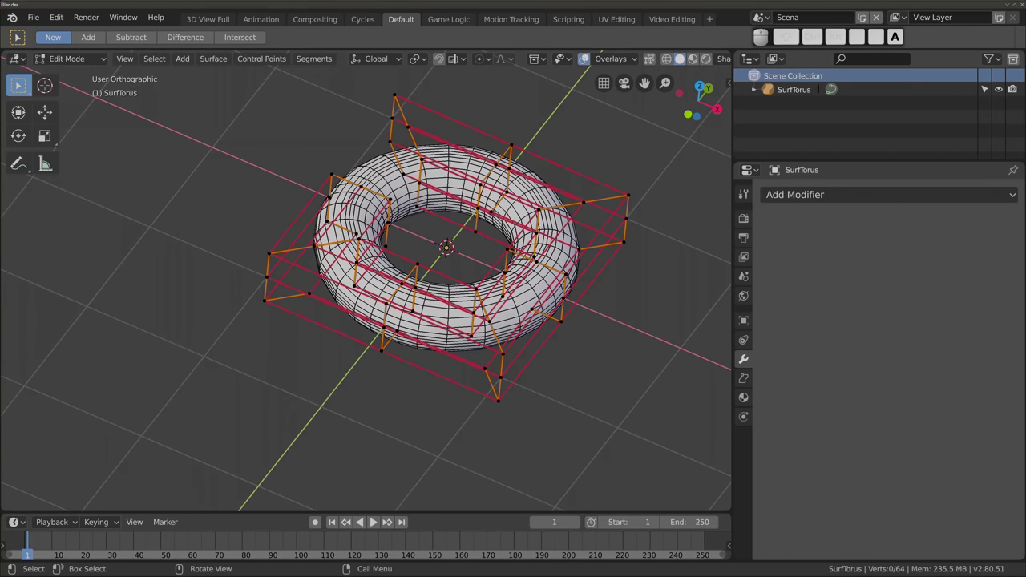
left_click_drag(435, 127, 639, 273)
key("g")
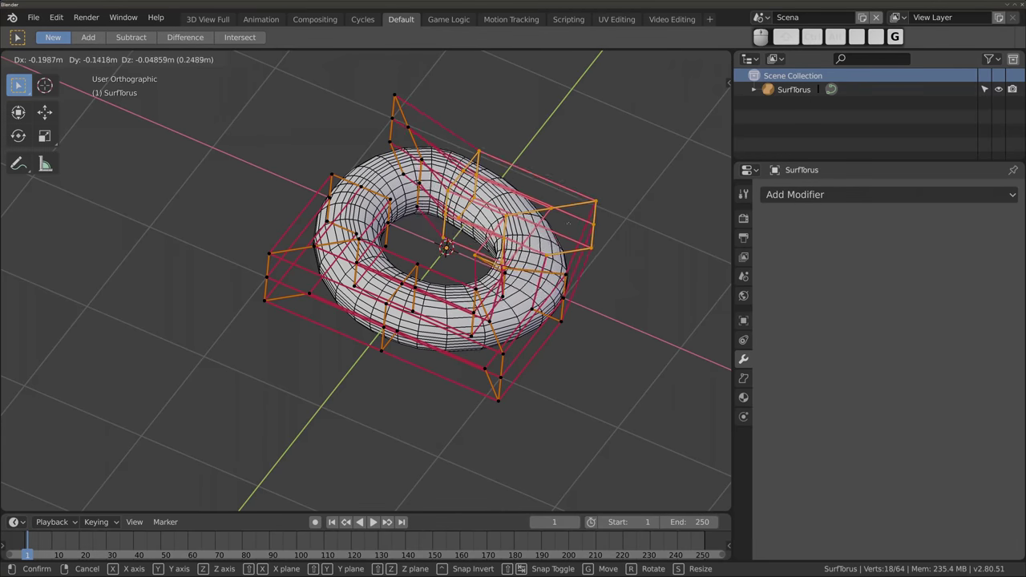
left_click(480, 264)
key("r")
left_click(497, 240)
key("s")
left_click(517, 218)
key("Tab")
Delete the deformed torus, leaving the scene empty
scroll(408, 255, "down", 4)
mouse_move(409, 255)
middle_mouse_down()
mouse_move(454, 332)
mouse_move(483, 124)
mouse_move(685, 238)
mouse_move(352, 394)
mouse_move(203, 402)
mouse_move(406, 248)
mouse_move(396, 206)
middle_mouse_up()
key("x")
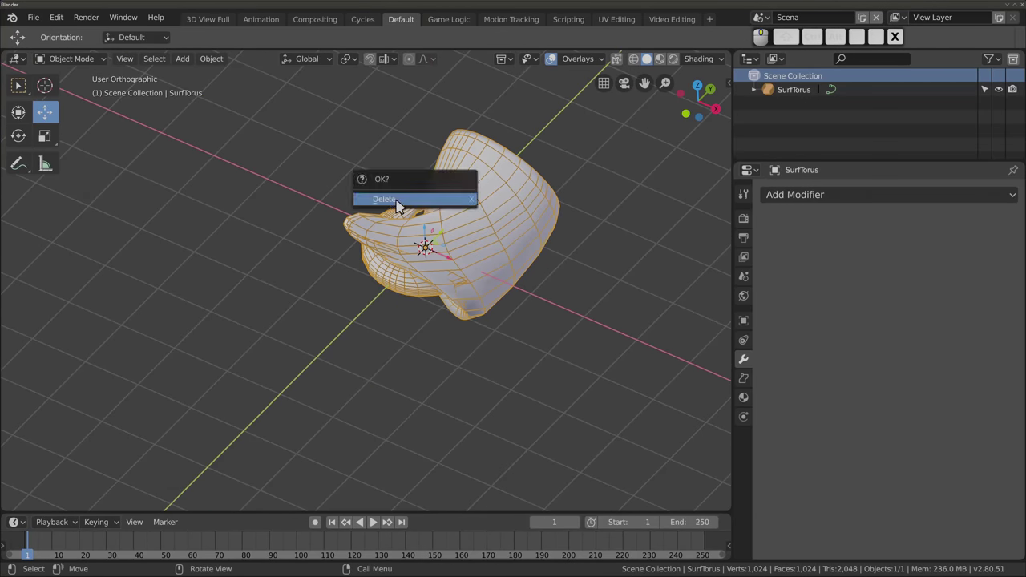
left_click(396, 200)
mouse_move(331, 193)
middle_mouse_down()
mouse_move(456, 362)
mouse_move(515, 309)
mouse_move(480, 286)
middle_mouse_up()
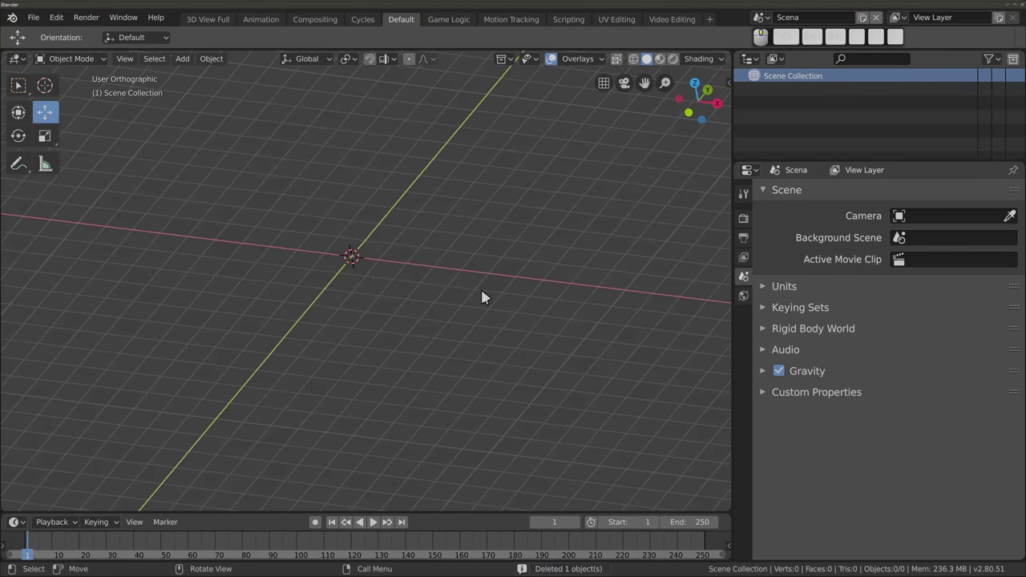
Add a metaball ball at the origin
key("shift+a")
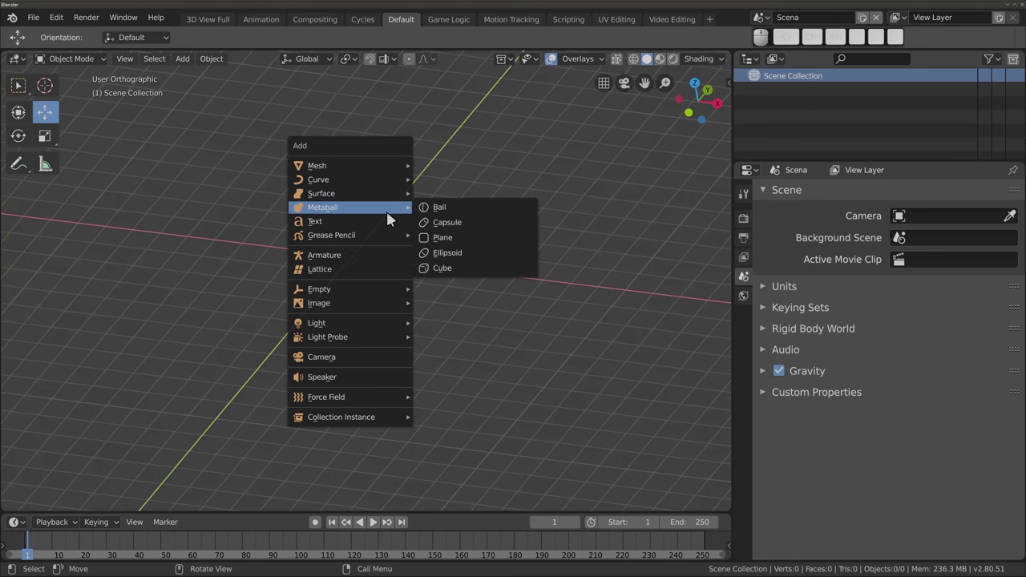
left_click(454, 210)
middle_click_drag(329, 279, 407, 268)
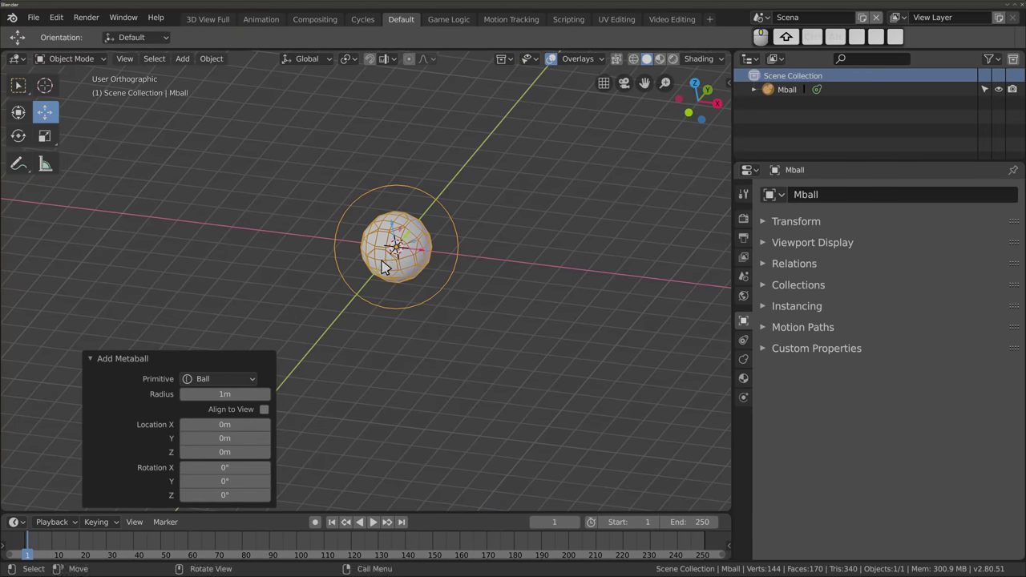
scroll(407, 268, "up", 4)
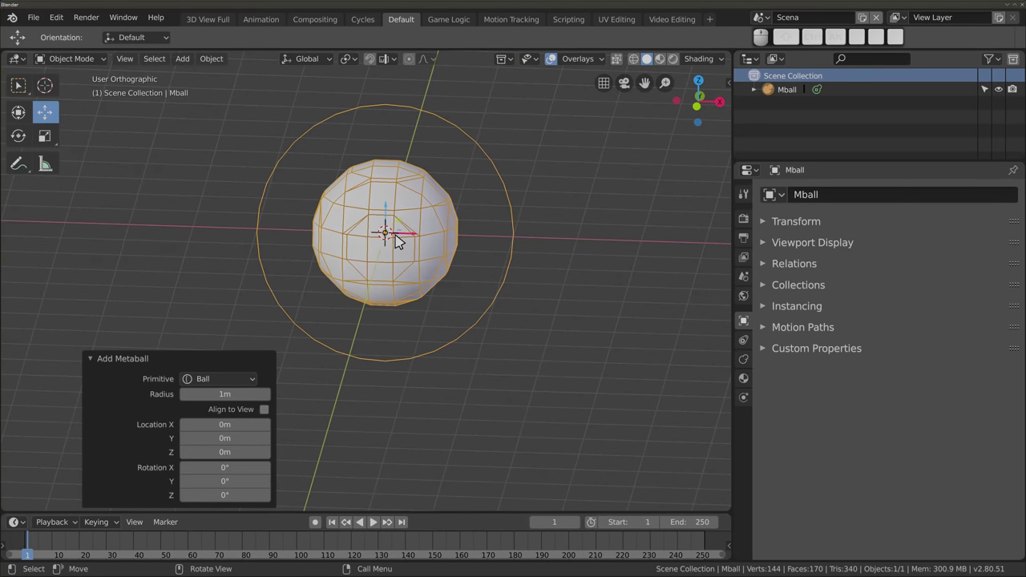
scroll(397, 240, "down", 5)
middle_click_drag(392, 232, 360, 255)
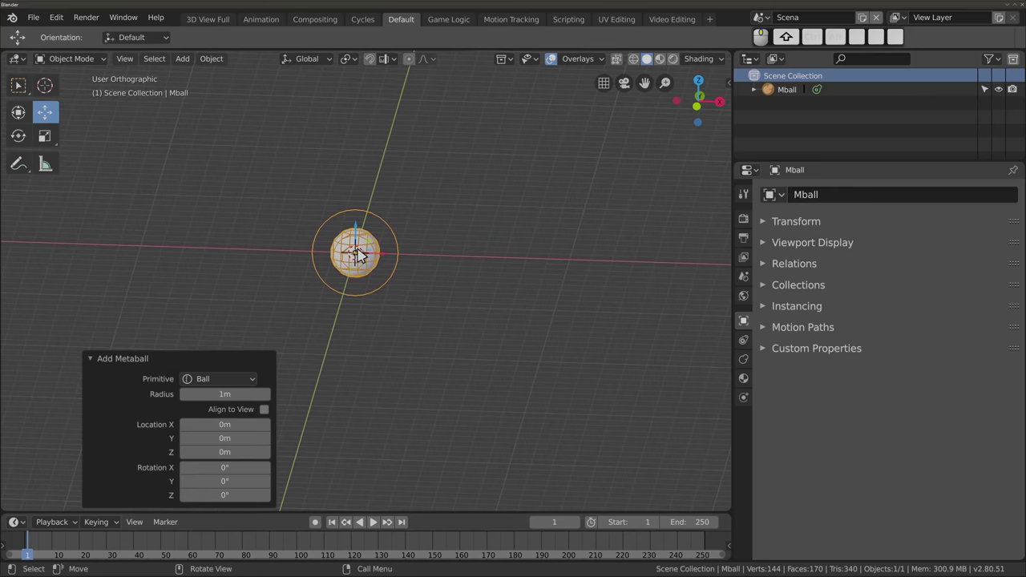
Duplicate the metaball to the right and lower its viewport resolution to 0.14 m
key("shift+d")
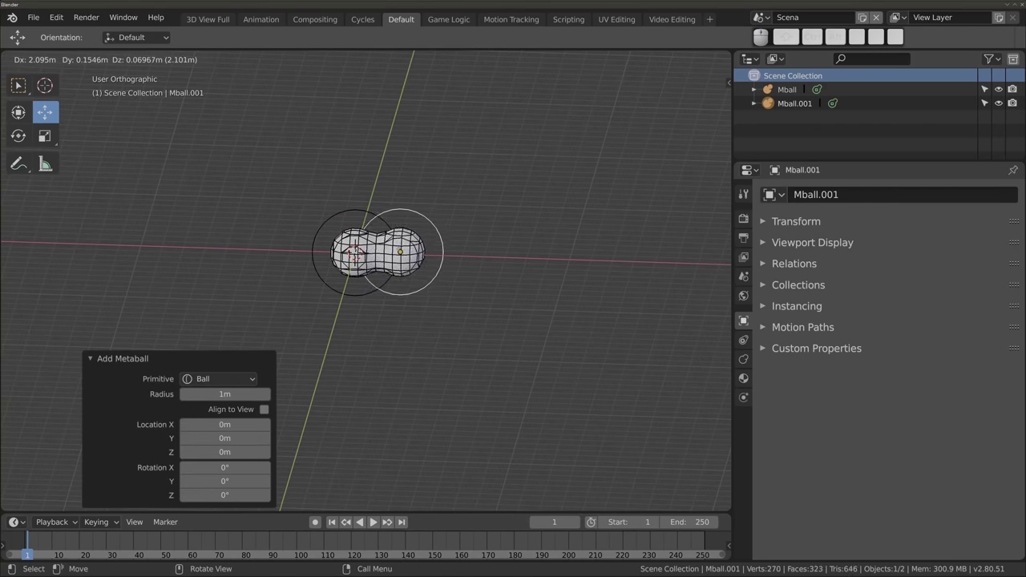
left_click(408, 302)
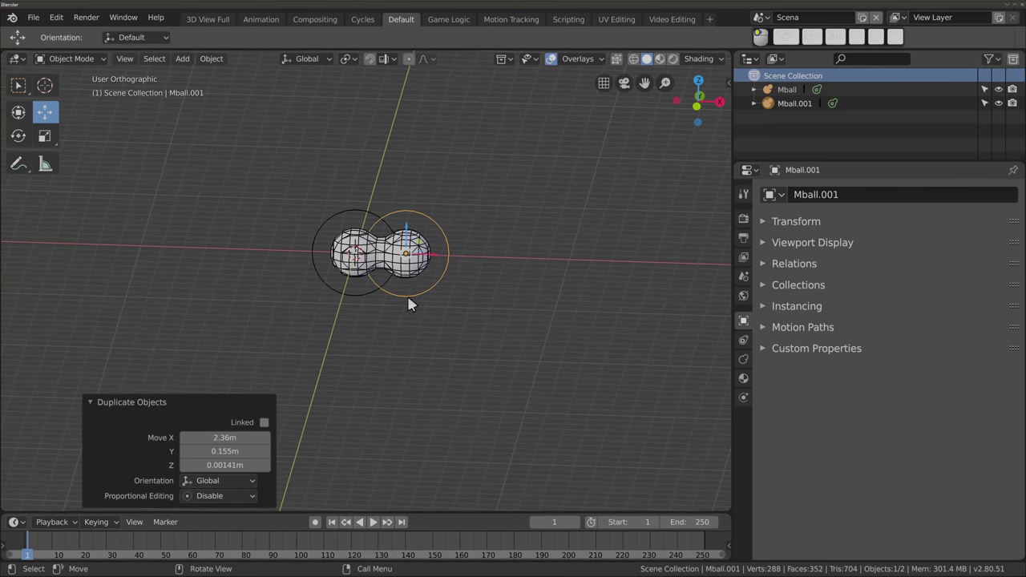
left_click(743, 360)
left_click(890, 247)
left_click(890, 247)
left_click_drag(939, 247, 888, 247)
scroll(388, 268, "up", 3)
scroll(389, 268, "up", 2)
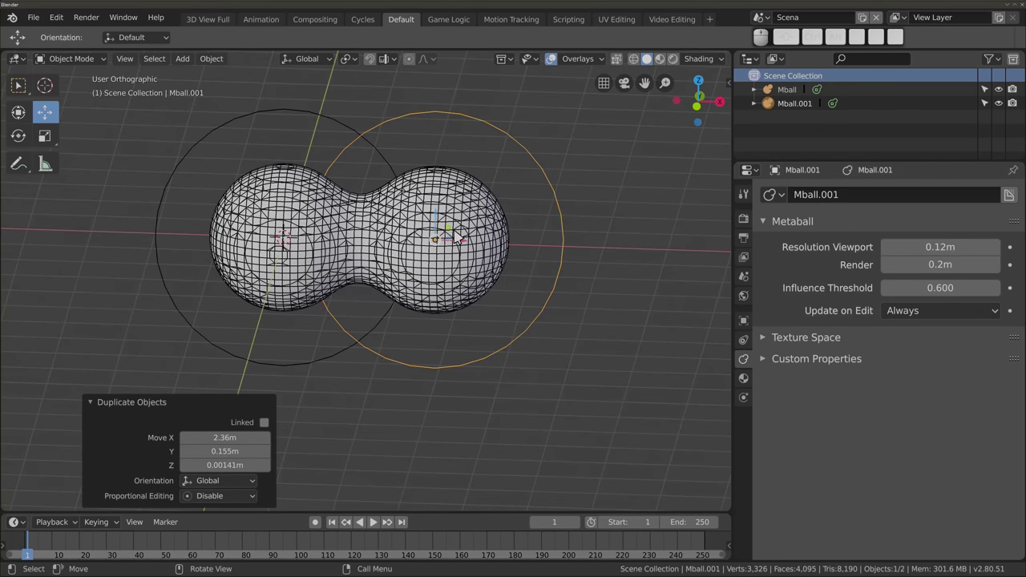
Reposition the copy and add a third metaball duplicate below and right
key("g")
left_click(479, 222)
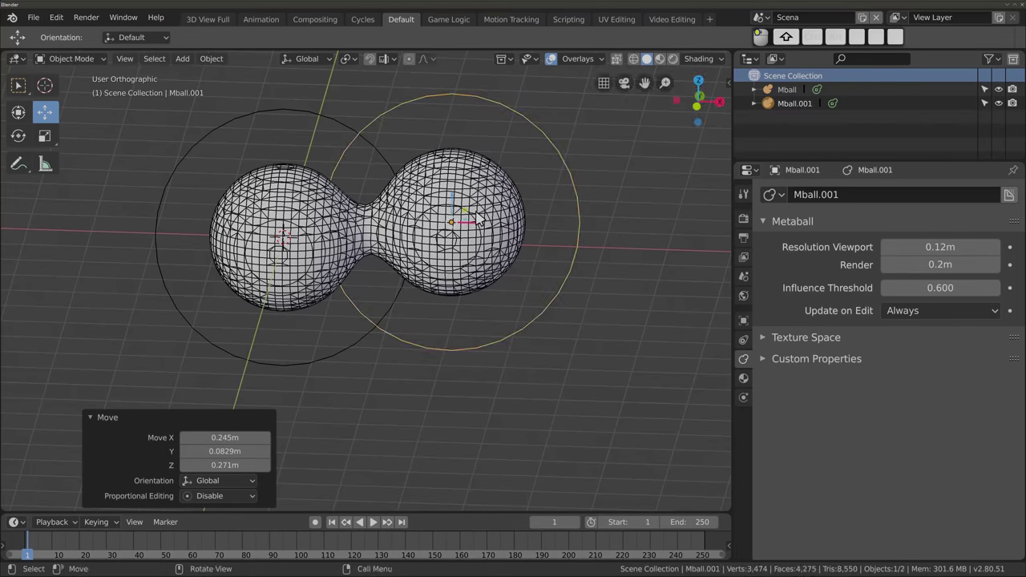
key("shift+d")
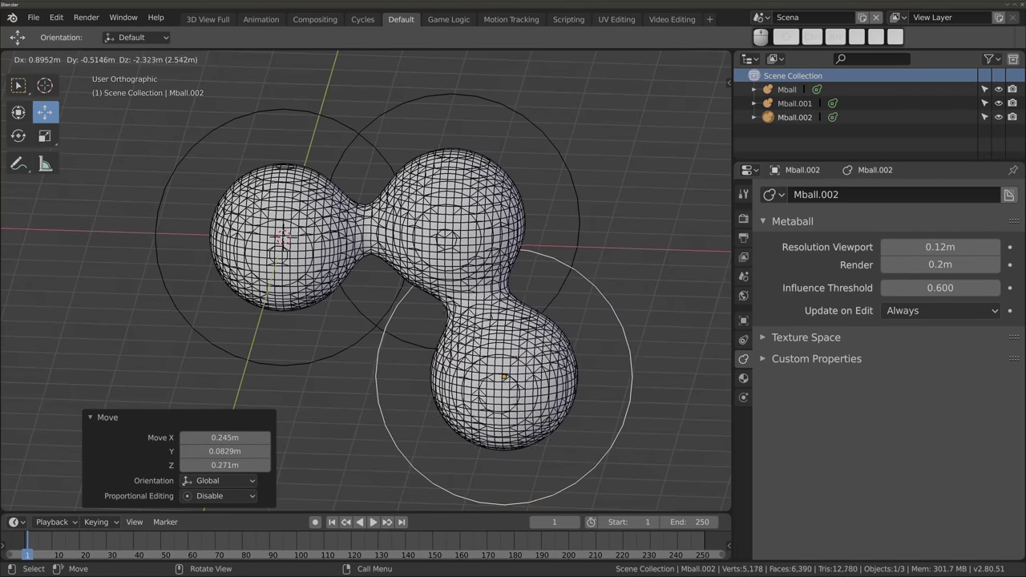
left_click(327, 314)
scroll(327, 314, "down", 2)
scroll(356, 281, "down", 2)
mouse_move(343, 224)
middle_mouse_down()
mouse_move(301, 328)
mouse_move(351, 303)
mouse_move(368, 319)
middle_mouse_up()
Add a fourth metaball copy, scale it to about 2 (1.999) and move it over the others
key("shift+d")
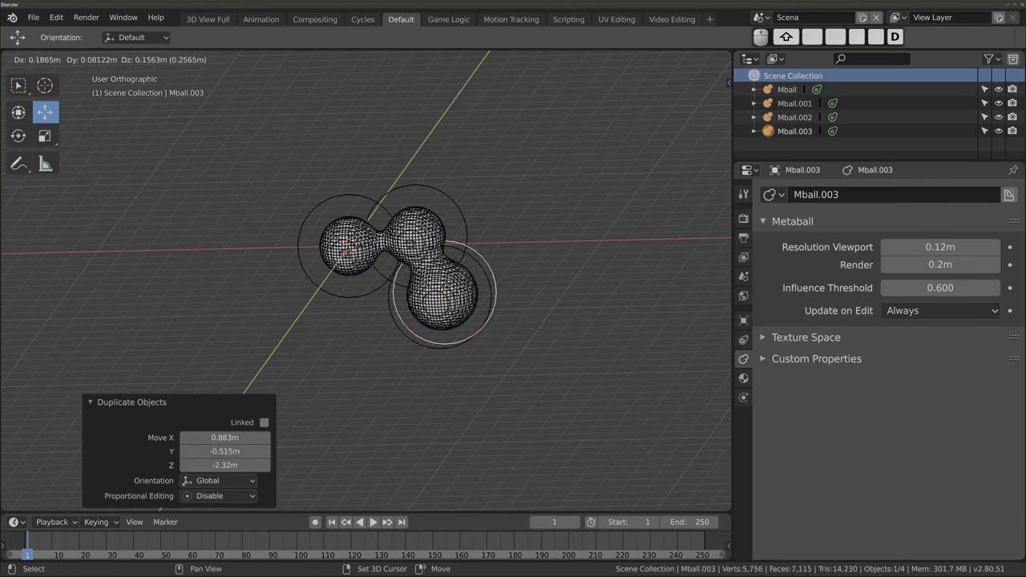
left_click(365, 171)
key("s")
left_click(424, 189)
key("g")
left_click(360, 202)
mouse_move(361, 202)
middle_mouse_down()
mouse_move(430, 233)
mouse_move(327, 283)
mouse_move(343, 289)
mouse_move(340, 249)
mouse_move(313, 238)
mouse_move(383, 207)
middle_mouse_up()
Add a capsule metaball and place it up-right of the blob
key("shift+a")
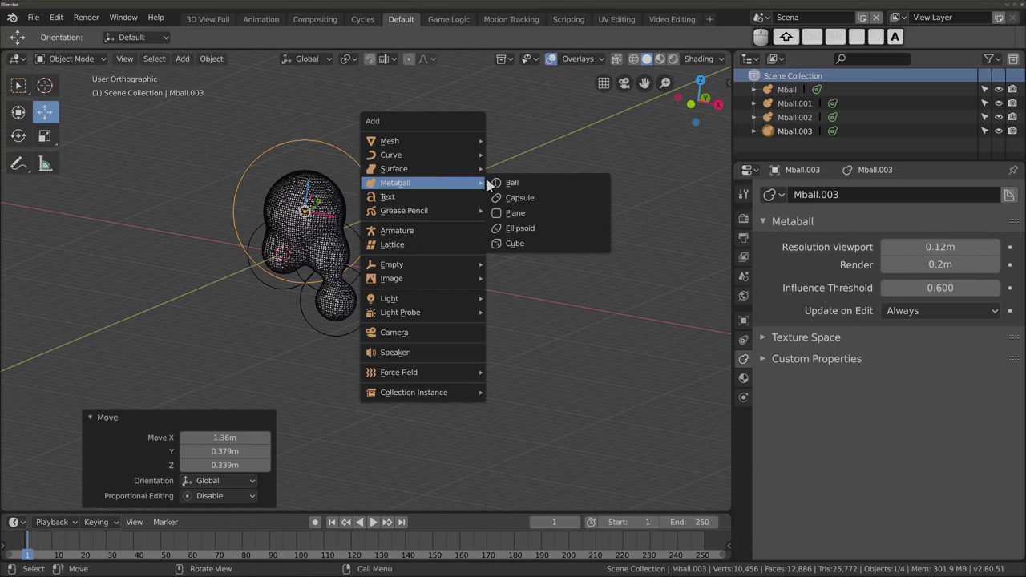
left_click(532, 200)
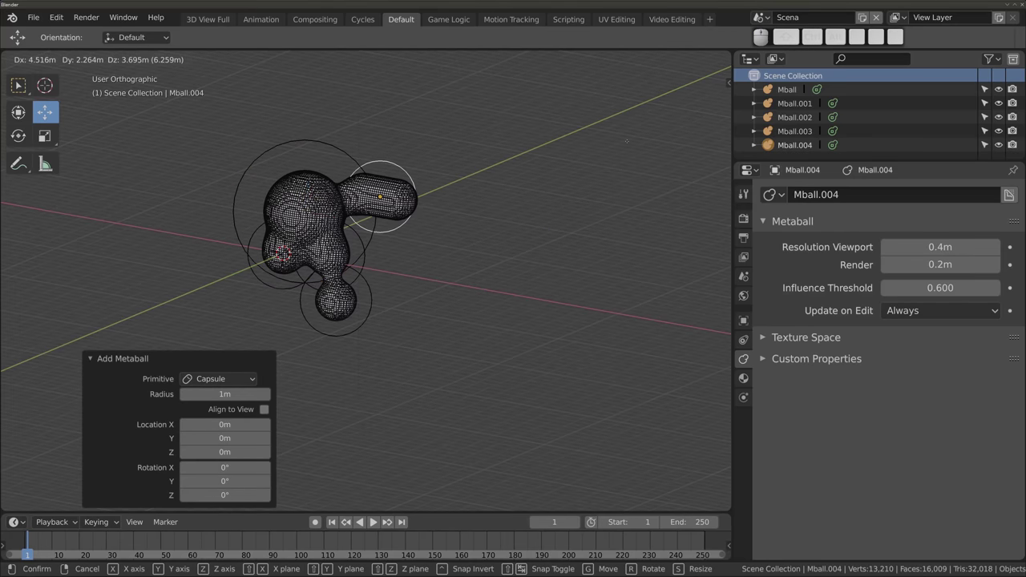
key("Return")
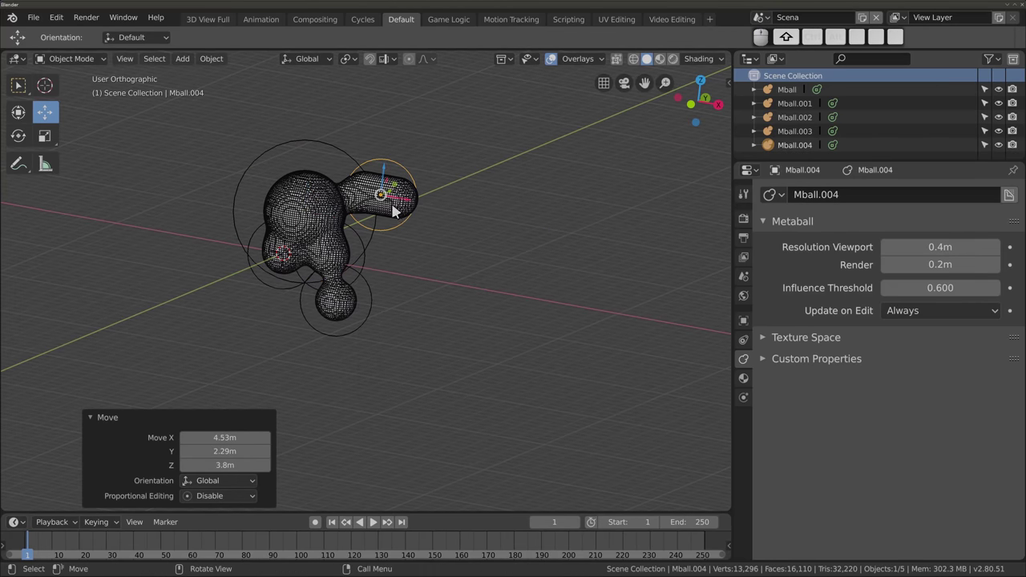
key("g")
left_click(442, 174)
mouse_move(441, 174)
middle_mouse_down()
mouse_move(383, 165)
mouse_move(383, 178)
middle_mouse_up()
middle_click_drag(327, 239, 232, 243)
Add a plane metaball to the right and widen it in X and Y to 2.156
key("shift+a")
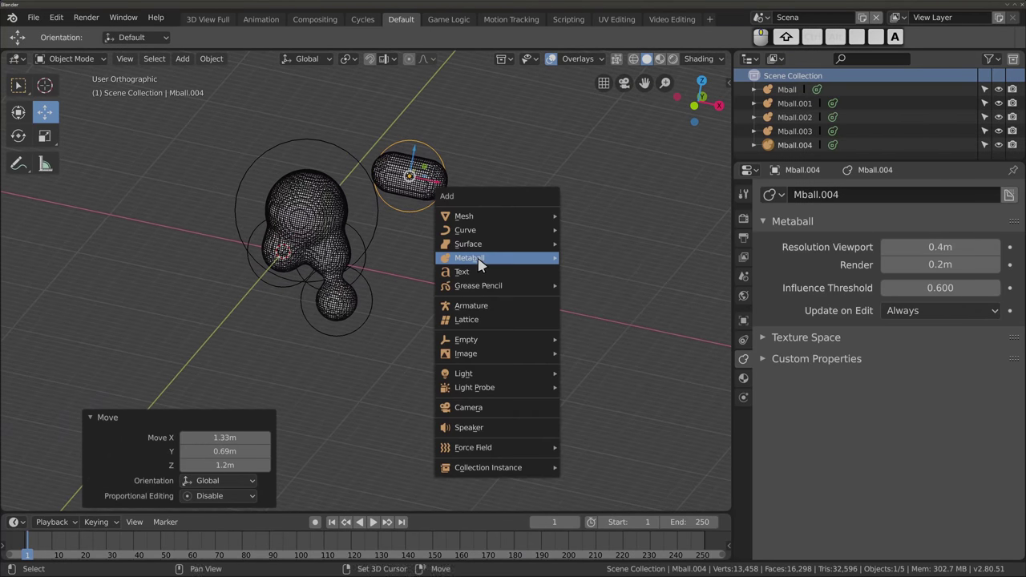
left_click(605, 289)
key("g")
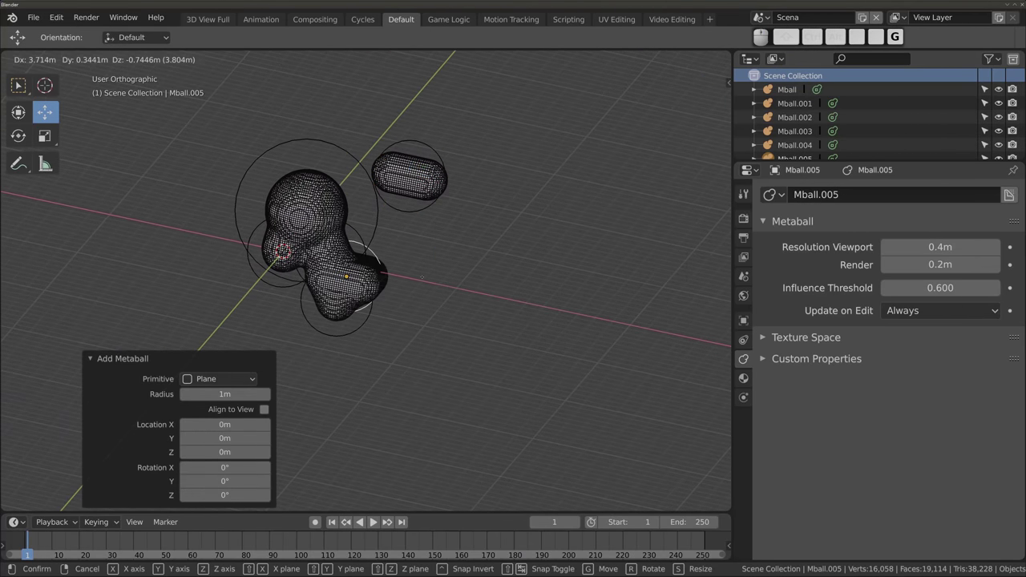
left_click(537, 286)
key("s")
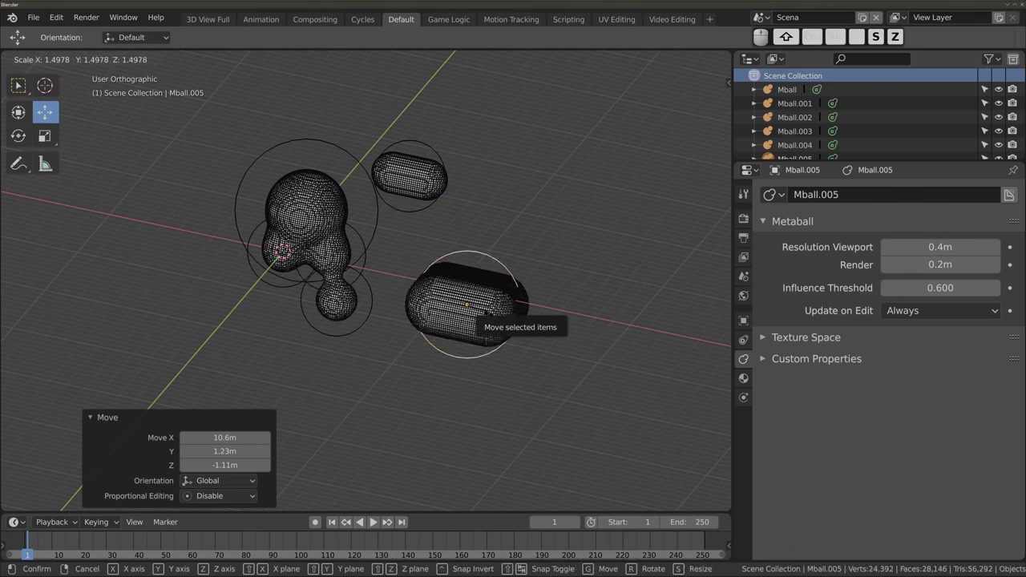
key("shift+z")
left_click(429, 293)
mouse_move(286, 255)
middle_mouse_down()
mouse_move(380, 351)
mouse_move(361, 379)
mouse_move(386, 258)
mouse_move(437, 359)
middle_mouse_up()
left_click(437, 359)
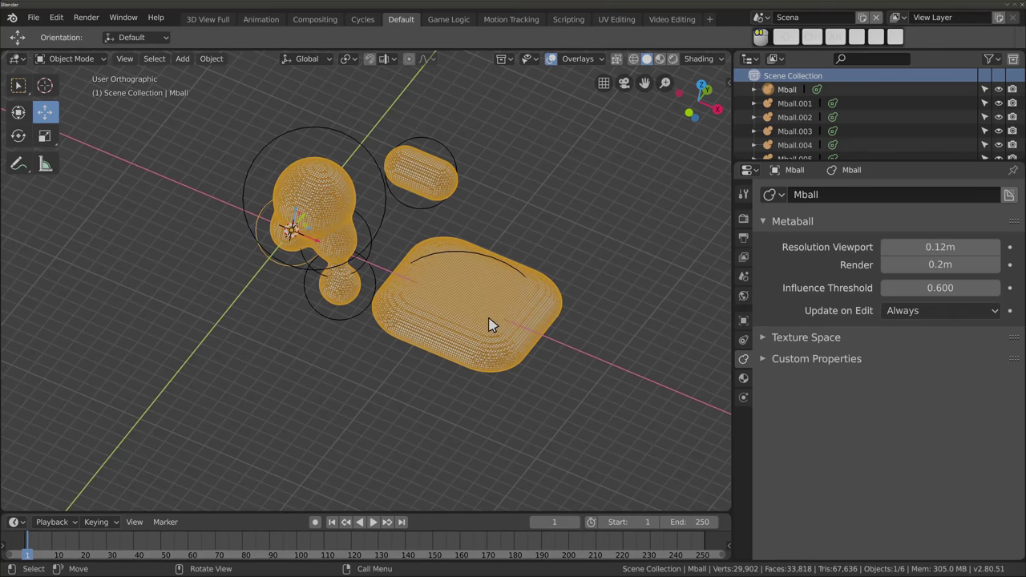
scroll(476, 321, "up", 3)
scroll(218, 288, "up", 2)
scroll(246, 292, "down", 5)
mouse_move(239, 257)
middle_mouse_down()
mouse_move(281, 280)
mouse_move(373, 268)
mouse_move(324, 215)
mouse_move(367, 240)
middle_mouse_up()
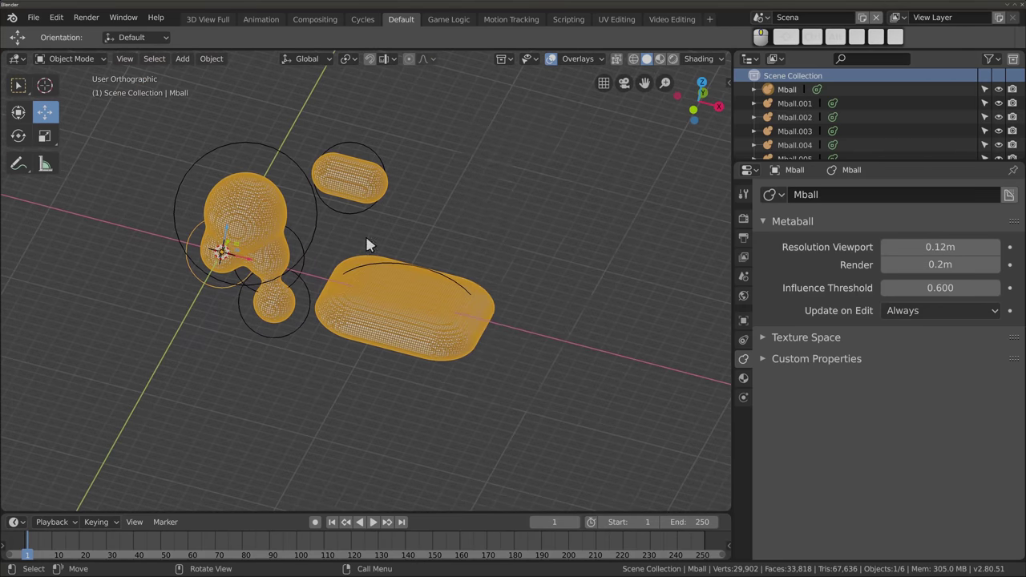
Add an ellipsoid metaball and move it to the upper right
key("shift+a")
left_click(651, 231)
key("g")
left_click(500, 228)
Add a cube metaball and slide it into the slab so the two merge
mouse_move(318, 303)
middle_mouse_down()
mouse_move(304, 73)
mouse_move(321, 120)
mouse_move(411, 253)
middle_mouse_up()
key("shift+a")
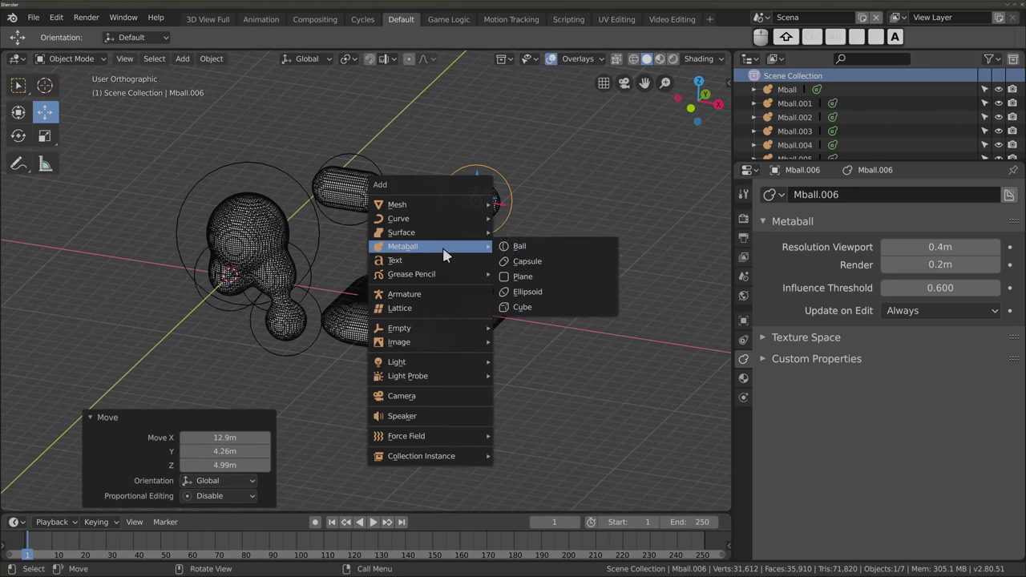
left_click(535, 309)
key("g")
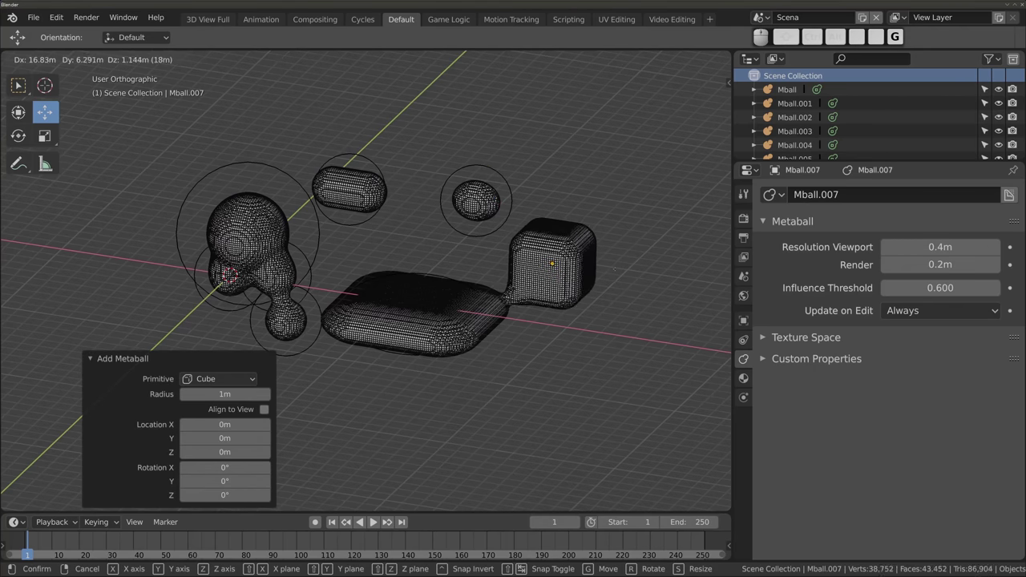
left_click(386, 262)
mouse_move(388, 268)
middle_mouse_down()
mouse_move(440, 382)
mouse_move(360, 279)
mouse_move(387, 349)
middle_mouse_up()
left_click_drag(513, 258, 481, 266)
left_click_drag(469, 227, 507, 194)
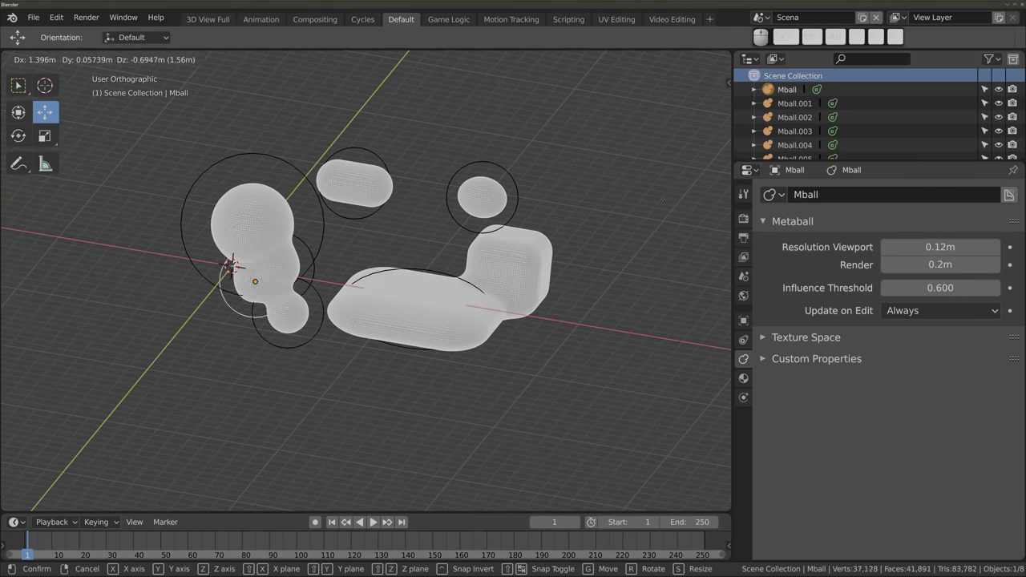
left_click(433, 186)
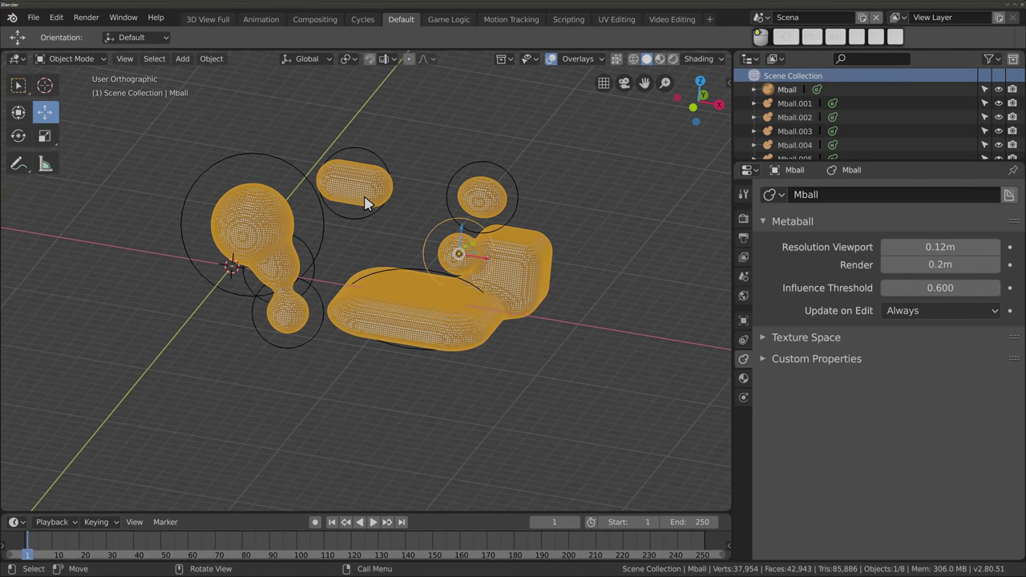
Drop the capsule metaball onto the slab, then try sinking the ellipsoid but cancel it
left_click_drag(380, 162, 393, 211)
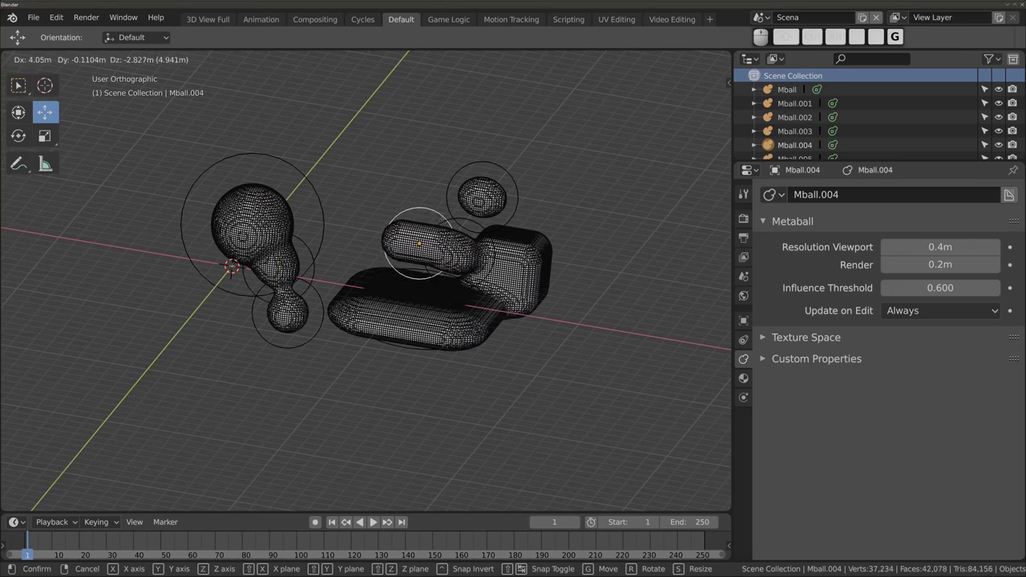
left_click(375, 254)
mouse_move(271, 202)
middle_mouse_down()
mouse_move(246, 246)
mouse_move(276, 225)
middle_mouse_up()
left_click(440, 164)
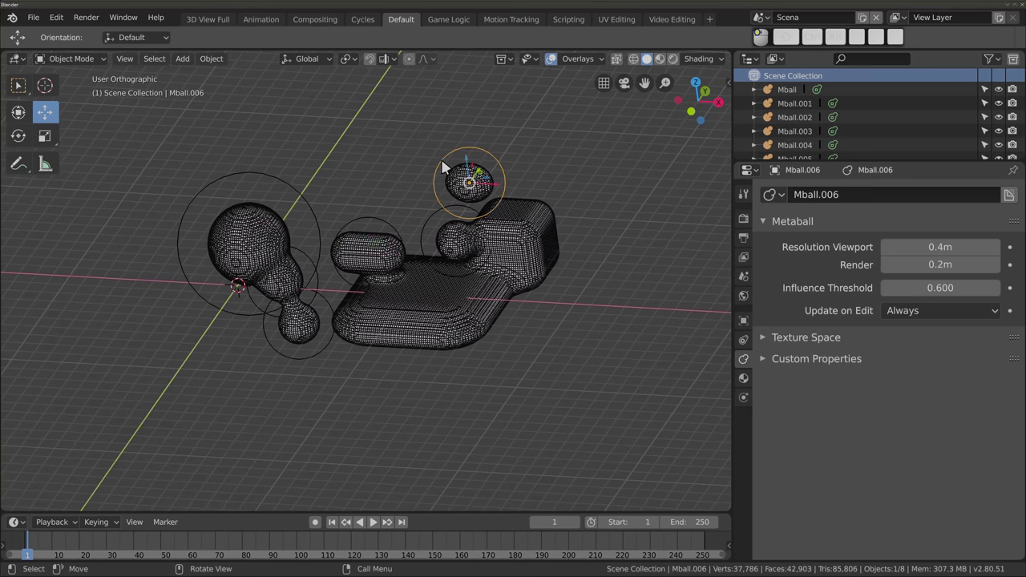
key("g")
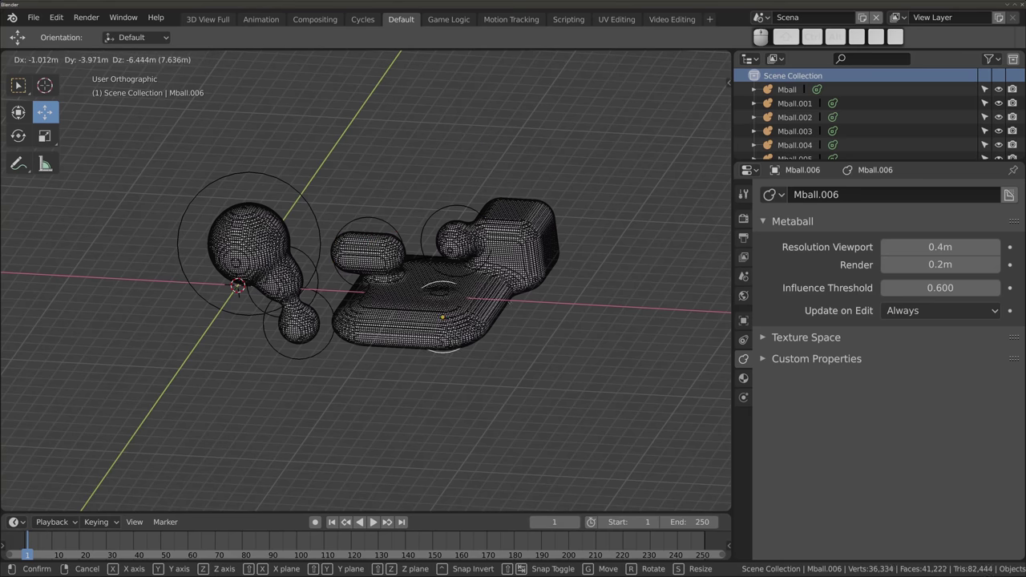
right_click(507, 303)
left_click(515, 247)
mouse_move(437, 277)
middle_mouse_down()
mouse_move(367, 264)
mouse_move(360, 190)
mouse_move(245, 245)
middle_mouse_up()
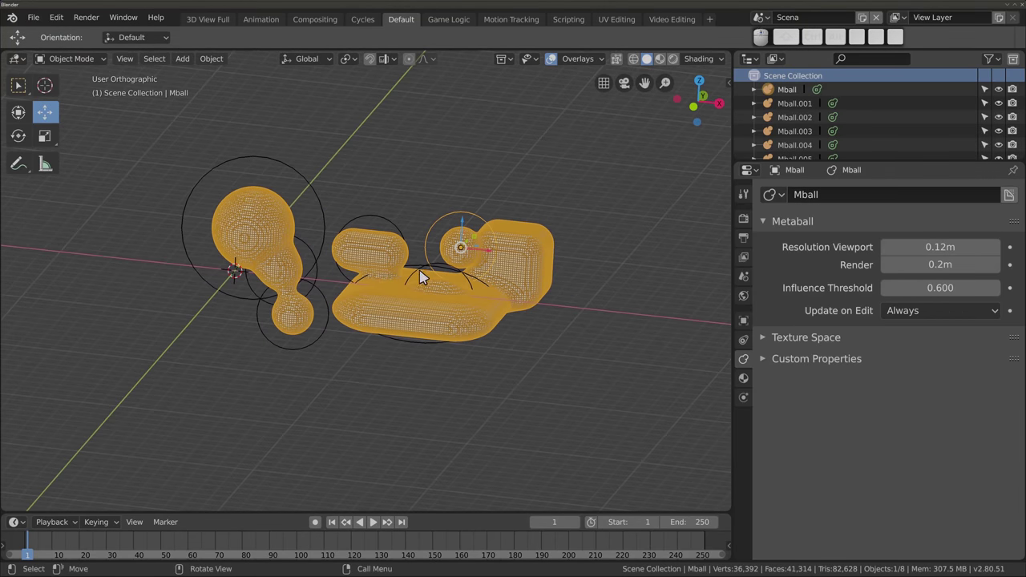
Scale the ellipsoid metaball up by 1.485 so it fuses with the slab
left_click(479, 292)
key("s")
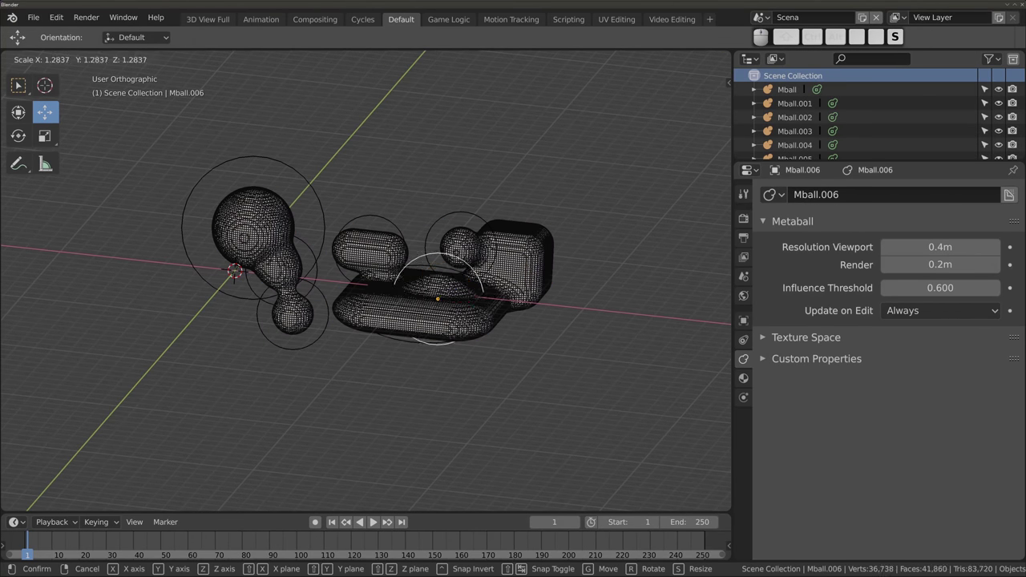
left_click(310, 258)
mouse_move(309, 255)
middle_mouse_down()
mouse_move(299, 325)
mouse_move(435, 358)
mouse_move(416, 391)
mouse_move(433, 307)
middle_mouse_up()
scroll(432, 307, "up", 2)
middle_click_drag(362, 284, 374, 270, "shift")
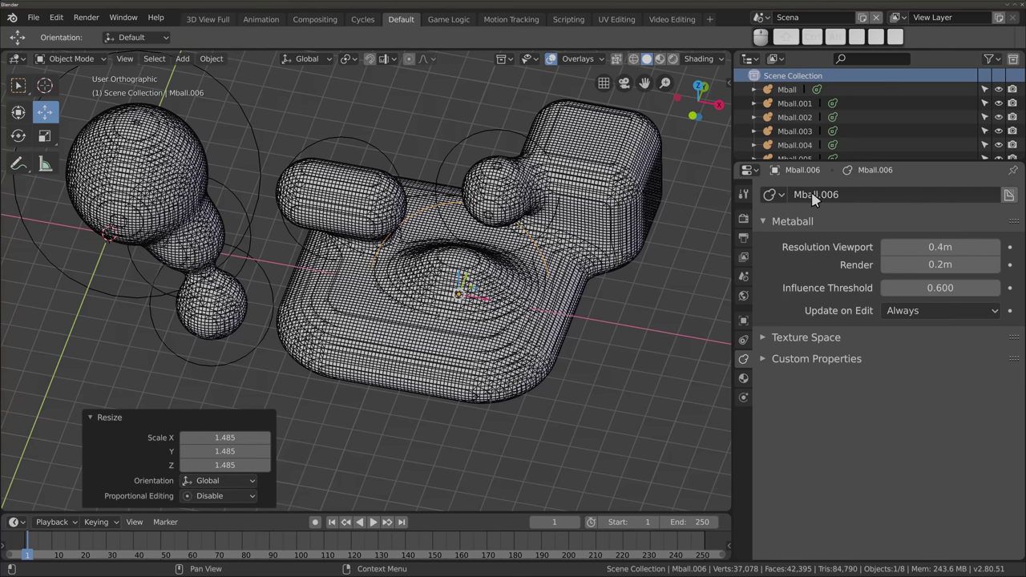
Rename the ellipsoid metaball to qweqwe and move it up above the main shape
left_click(744, 319)
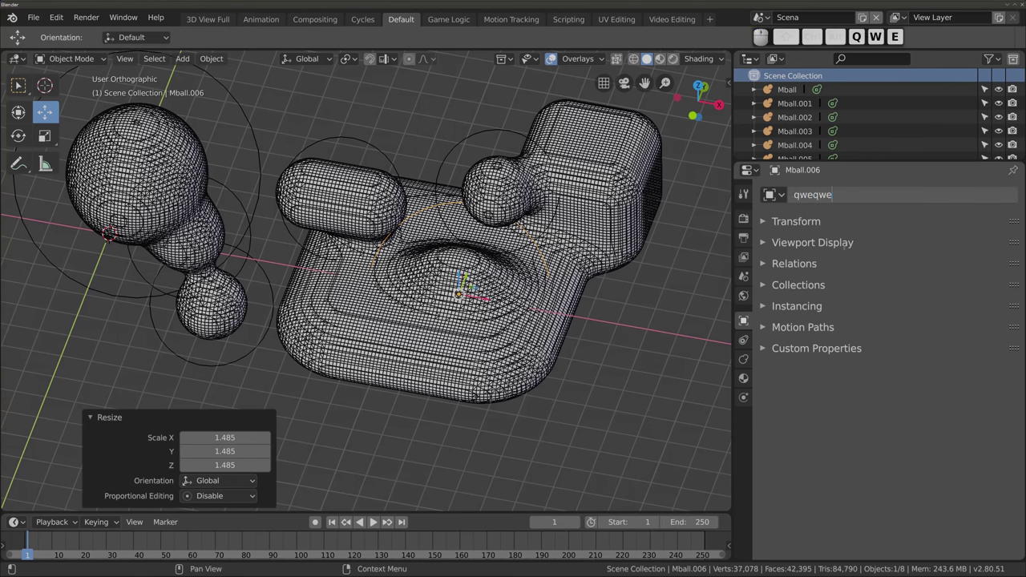
key("Return")
key("g")
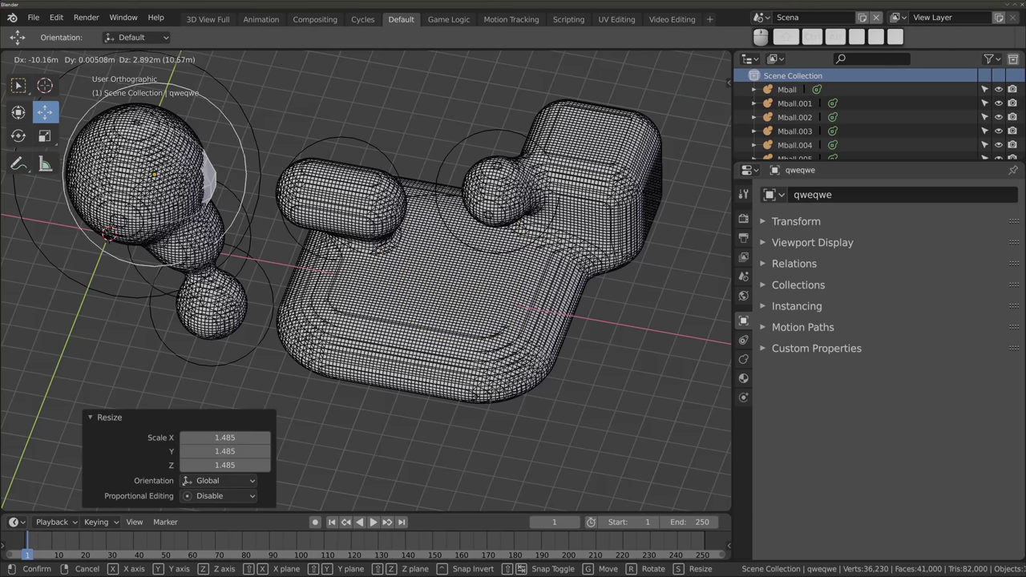
left_click(359, 228)
scroll(334, 293, "down", 2)
scroll(353, 341, "down", 1)
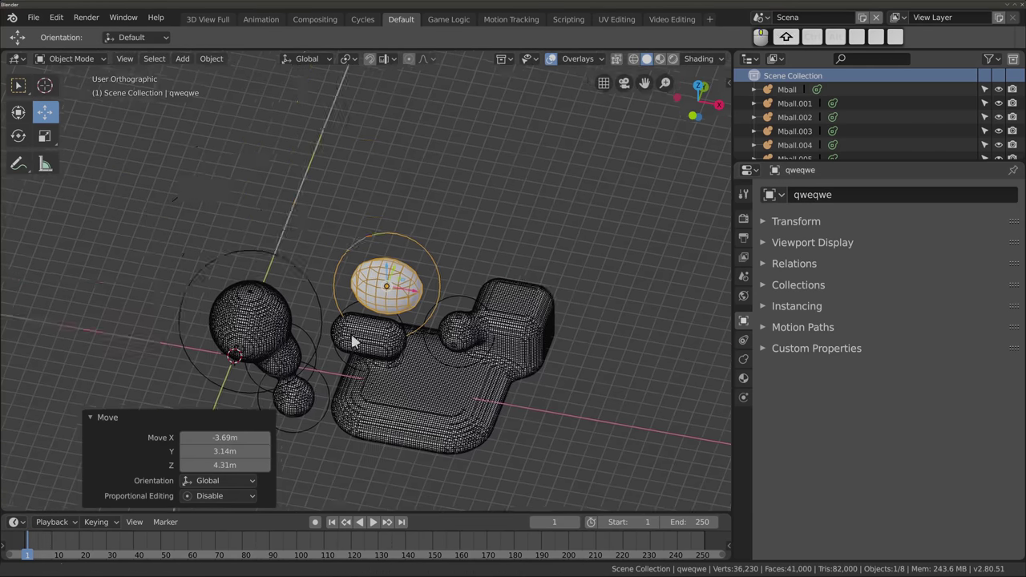
middle_click_drag(353, 340, 345, 289)
key("g")
left_click(352, 203)
mouse_move(353, 203)
middle_mouse_down()
mouse_move(396, 361)
mouse_move(404, 238)
middle_mouse_up()
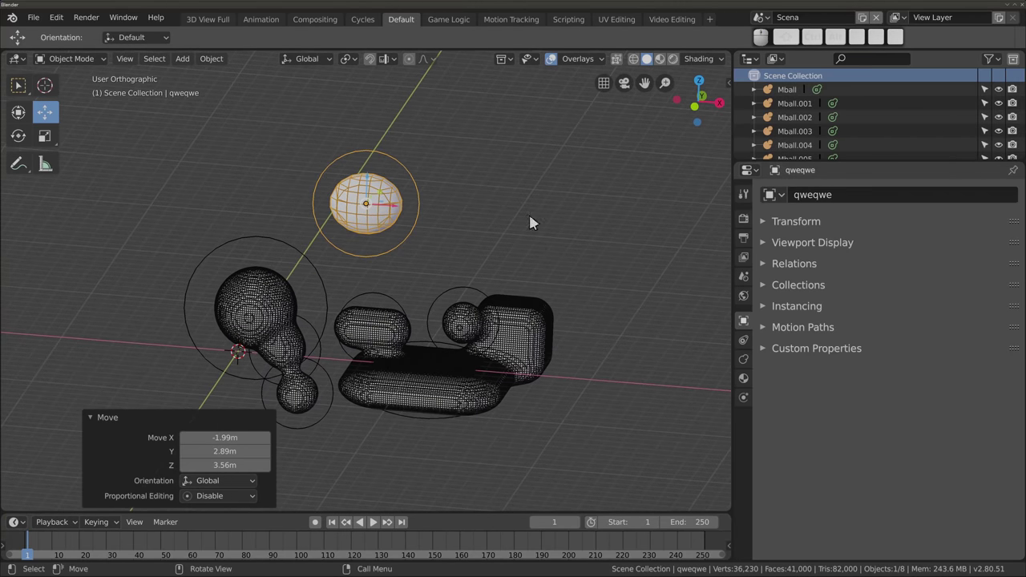
Duplicate qweqwe four times, placing each copy to form a winding chain of joined blobs
key("shift+d")
left_click(591, 212)
key("shift+d")
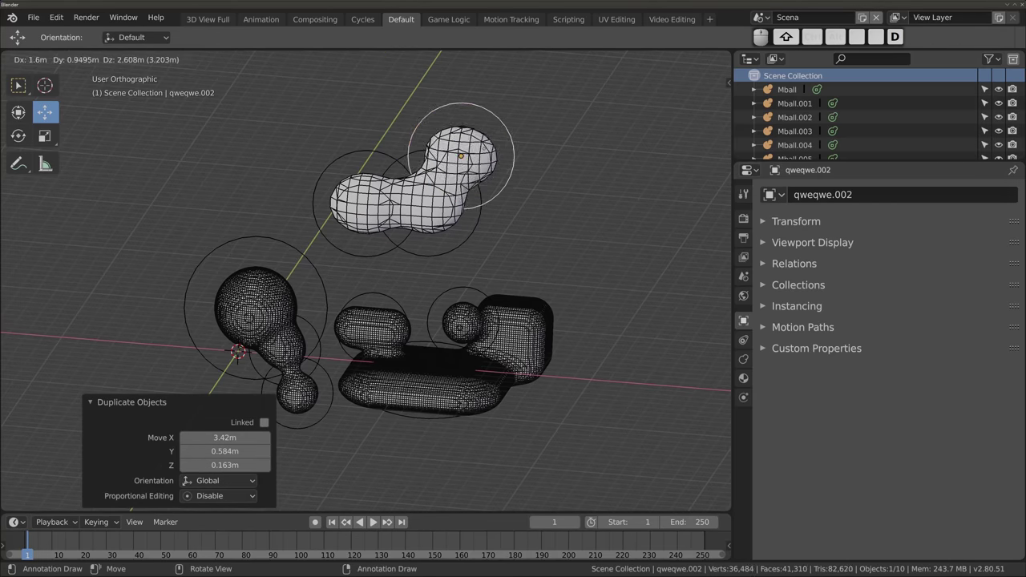
left_click(433, 131)
key("shift+d")
left_click(356, 113)
key("shift+d")
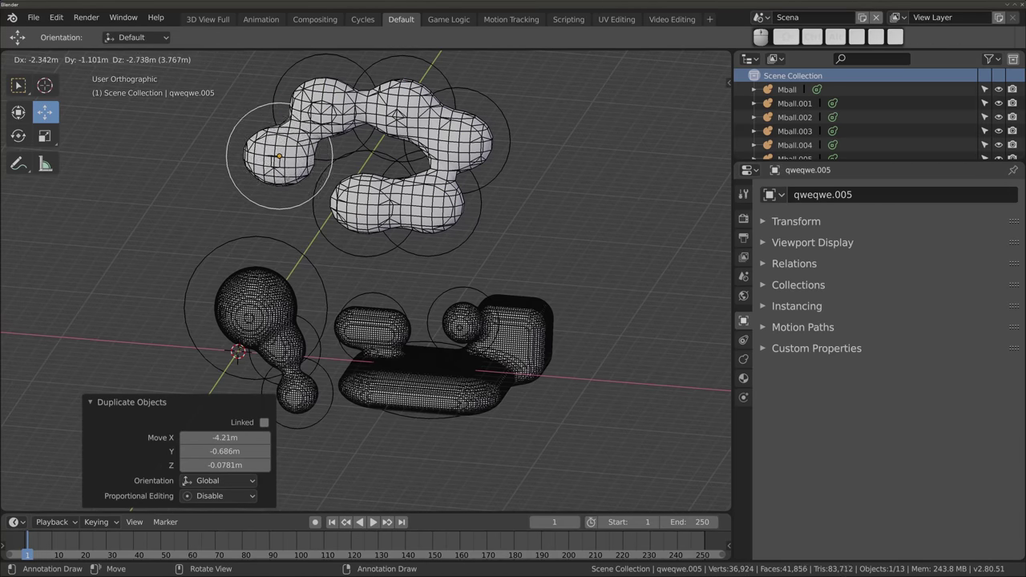
left_click(396, 180)
scroll(343, 179, "down", 2)
scroll(387, 251, "down", 1)
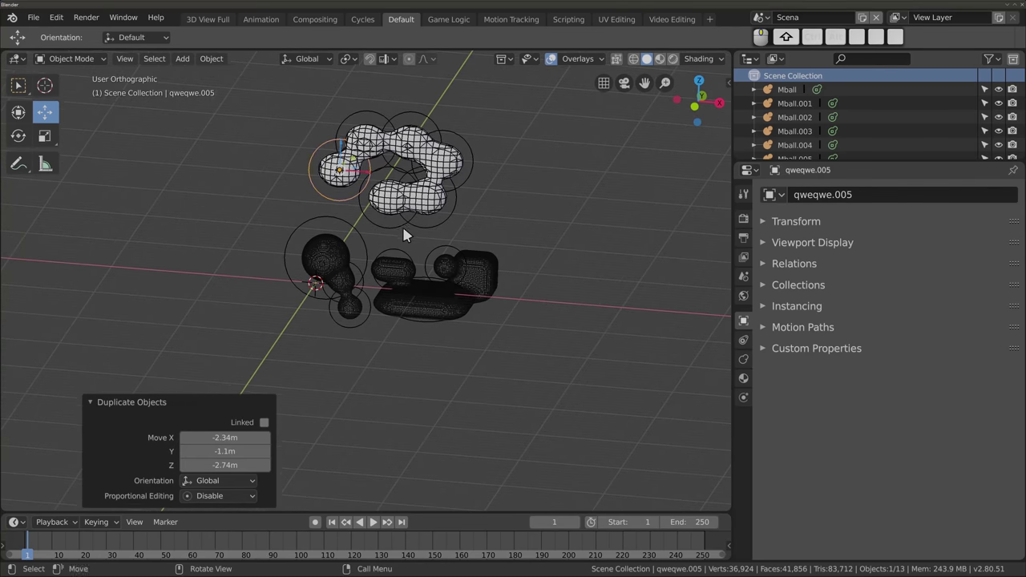
key("Tab")
key("Tab")
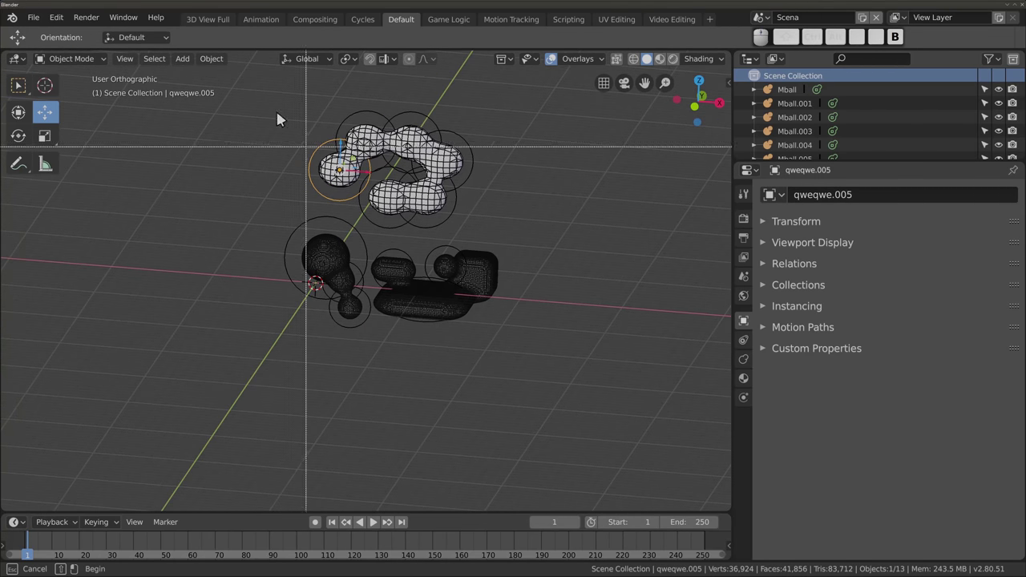
Select and delete all the metaballs, leaving the scene empty
left_click_drag(255, 90, 530, 358)
key("x")
left_click(296, 189)
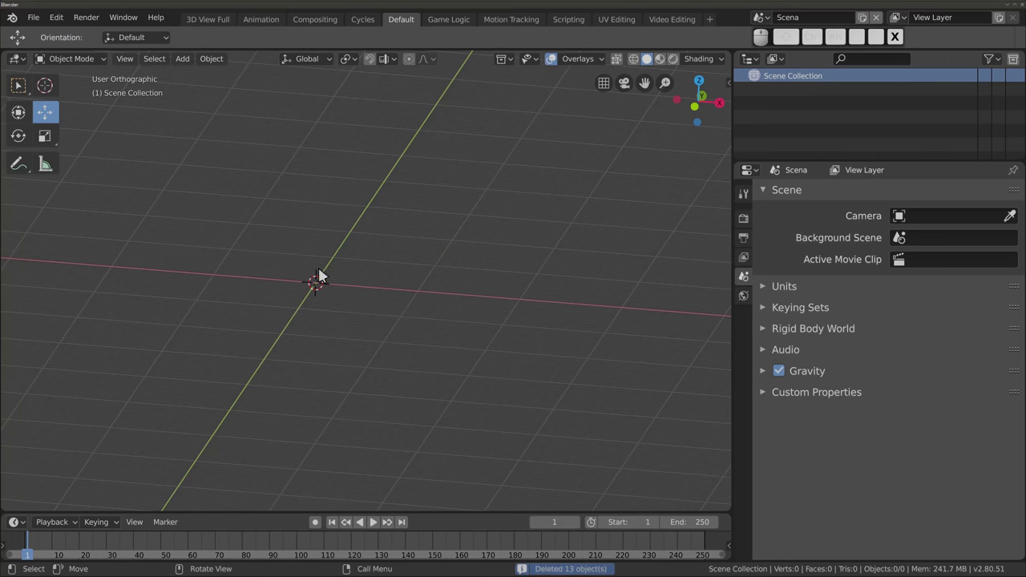
middle_click_drag(318, 275, 389, 263)
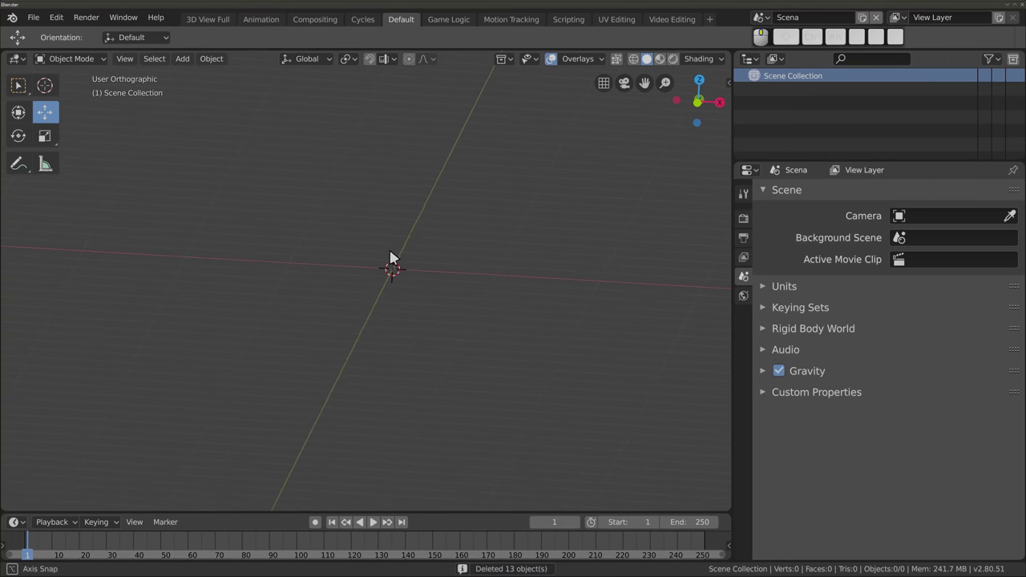
Add a Text object at the origin and frame it in the view
key("shift+a")
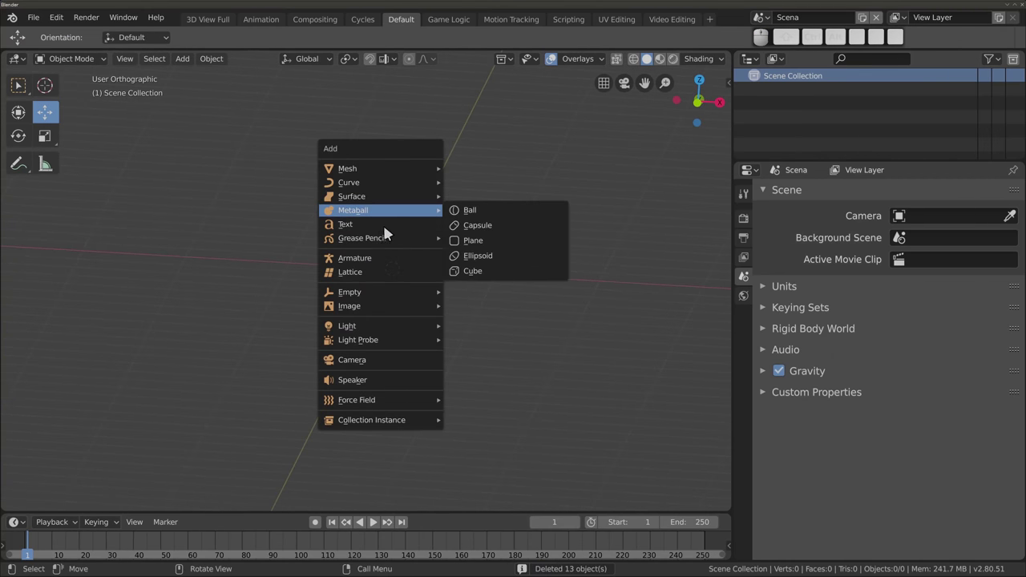
left_click(365, 224)
middle_click_drag(327, 385, 380, 311)
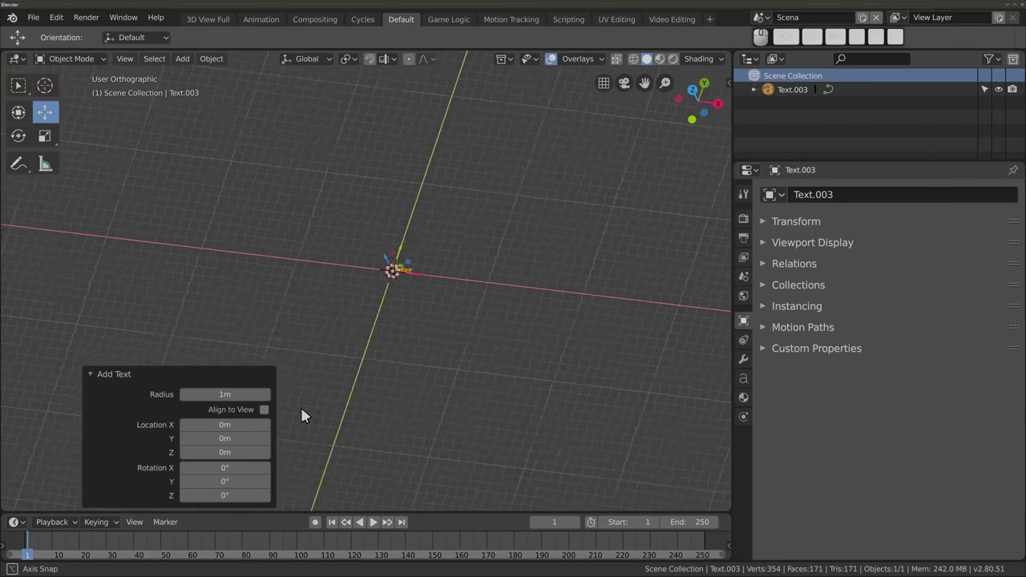
scroll(381, 311, "up", 3)
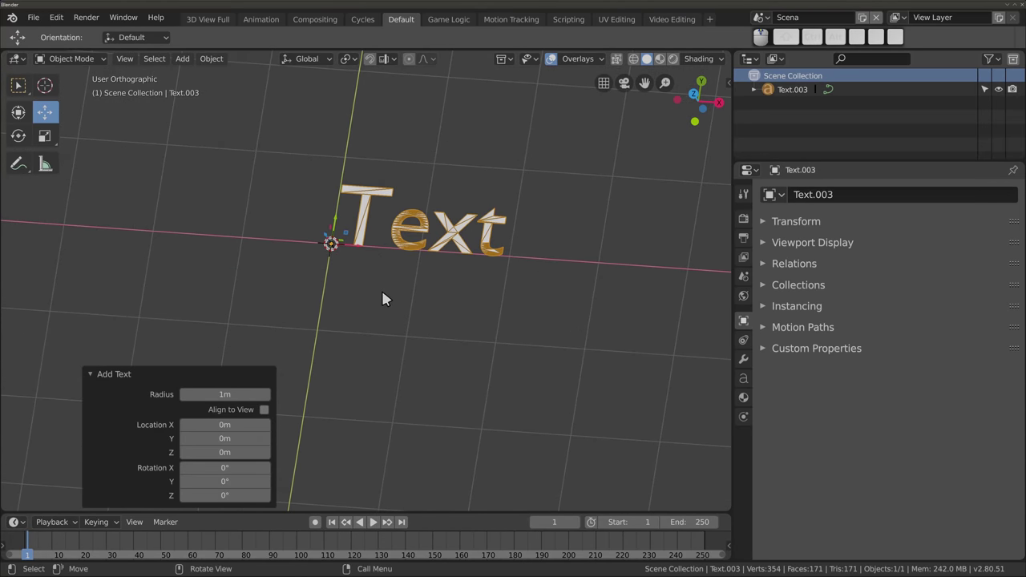
scroll(380, 215, "up", 2)
middle_click_drag(379, 224, 336, 243, "shift")
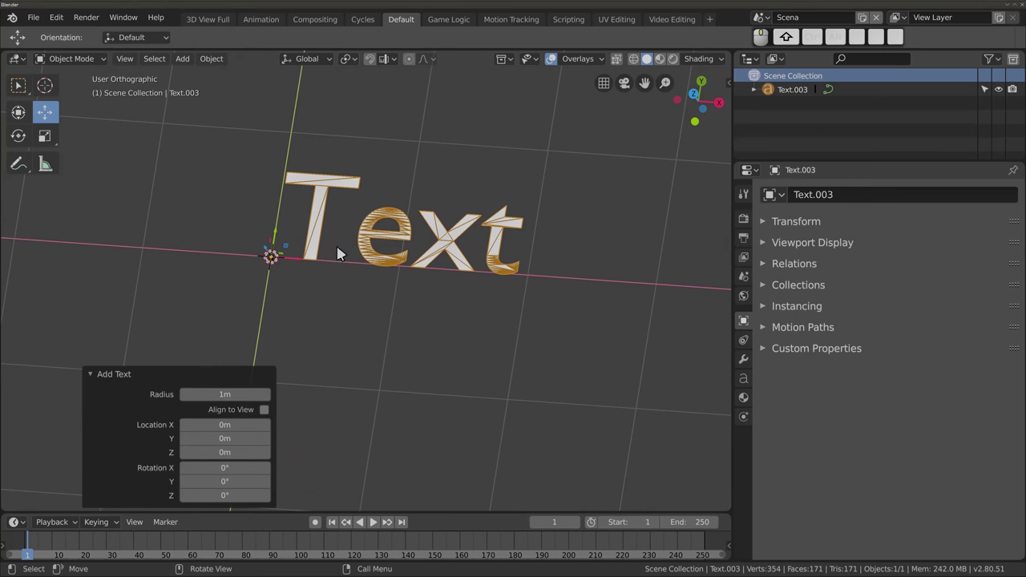
Set the text's regular font to ChakraPetch-Regular
left_click(743, 380)
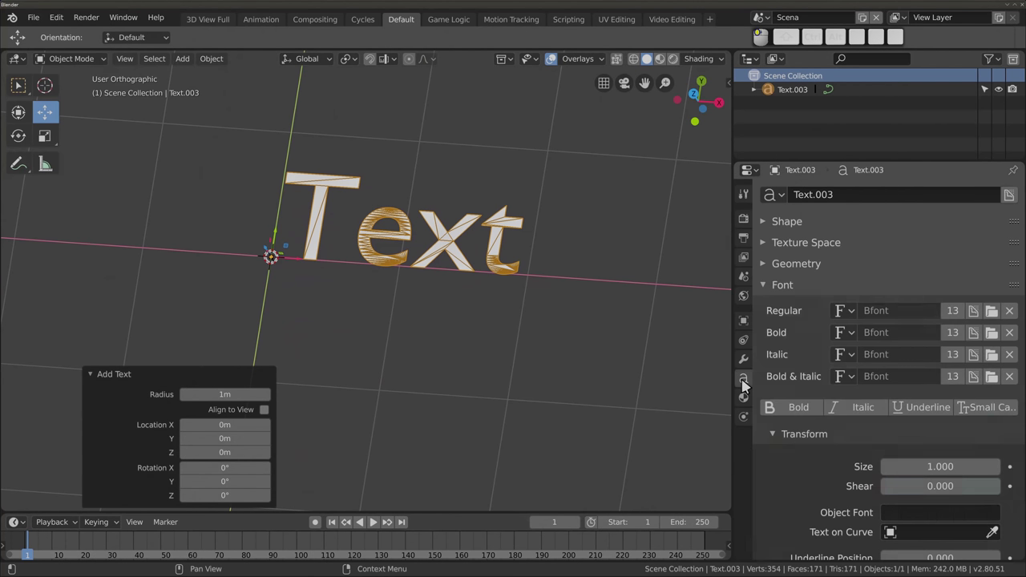
left_click(841, 311)
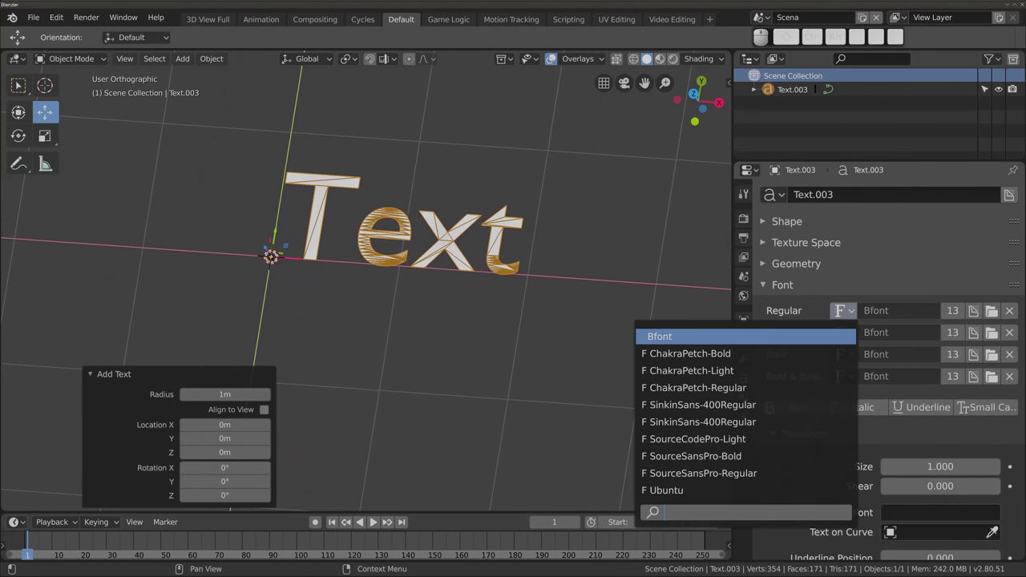
left_click(699, 383)
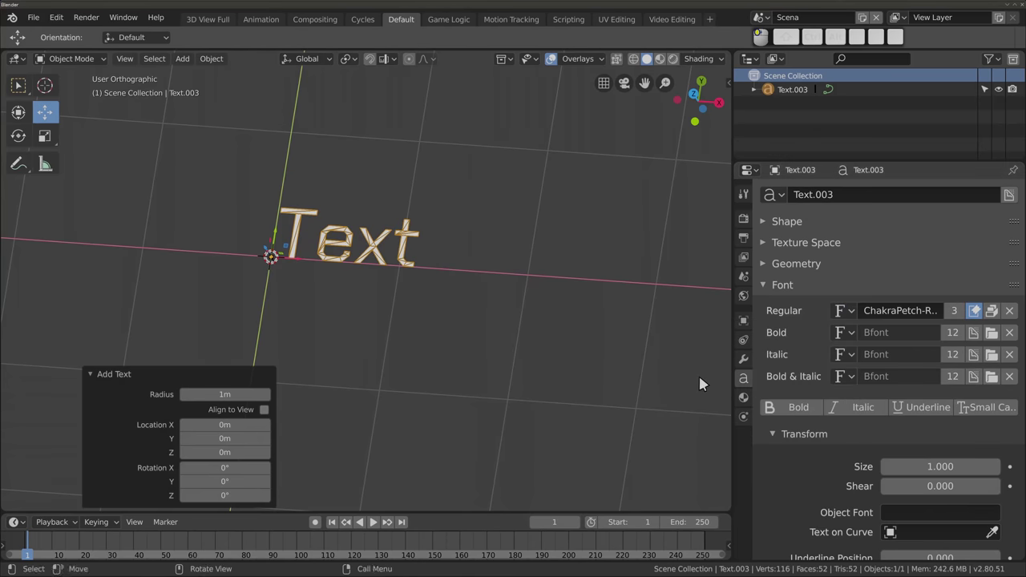
scroll(297, 240, "up", 3)
mouse_move(313, 251)
middle_mouse_down()
mouse_move(511, 265)
mouse_move(300, 290)
mouse_move(304, 229)
mouse_move(408, 298)
mouse_move(418, 271)
middle_mouse_up()
Retype the text as 'PKB!' and turn off the wireframe overlay
key("Tab")
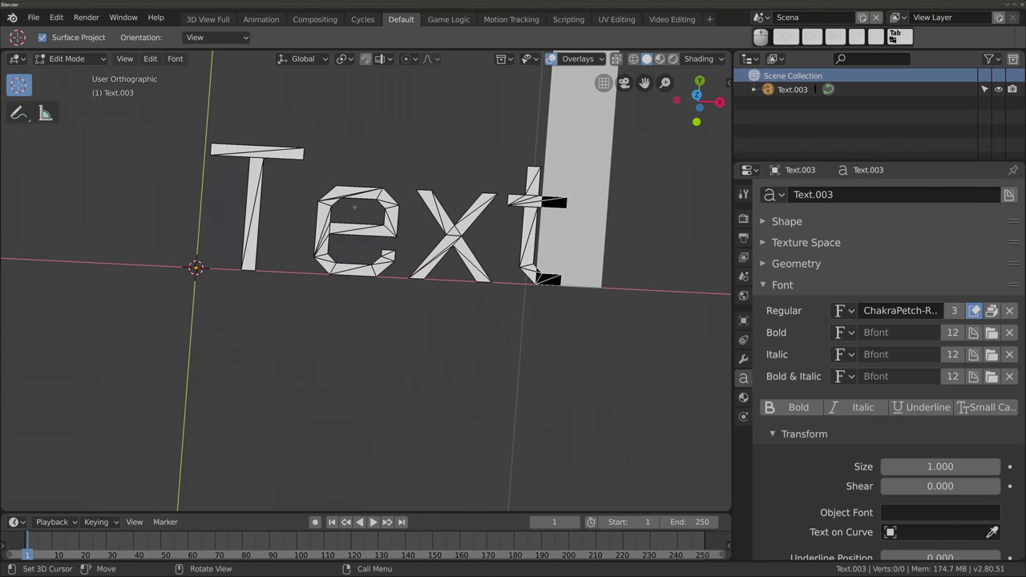
key("BackSpace")
key("BackSpace")
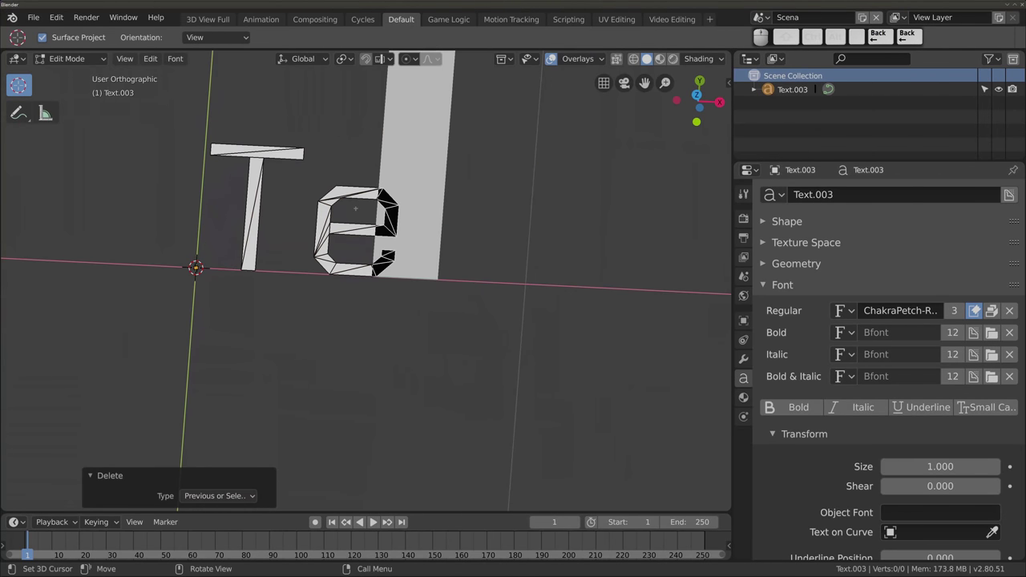
key("BackSpace")
key("BackSpace")
type("PKB!")
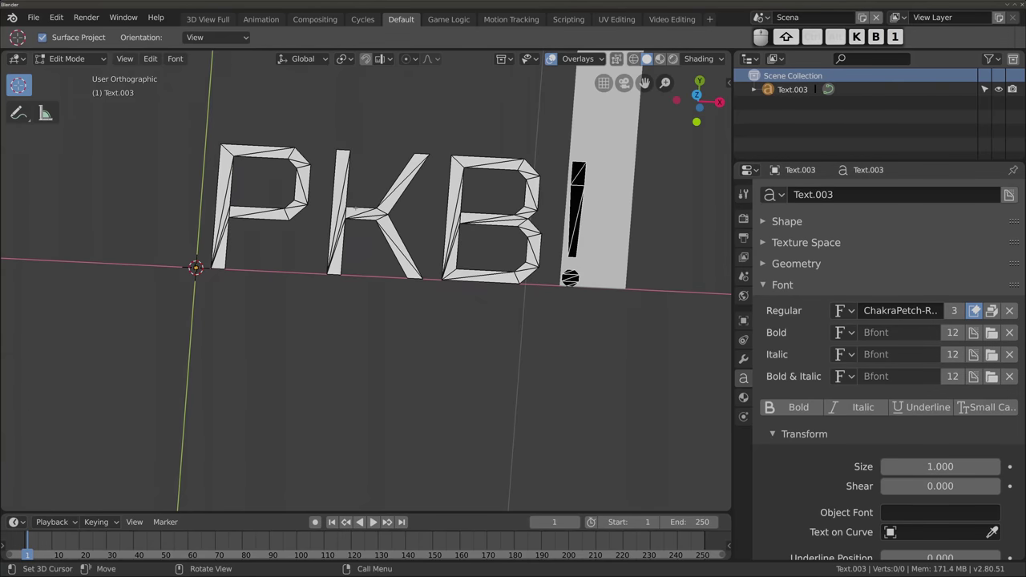
key("Tab")
scroll(297, 231, "down", 3)
middle_click_drag(306, 244, 367, 263, "shift")
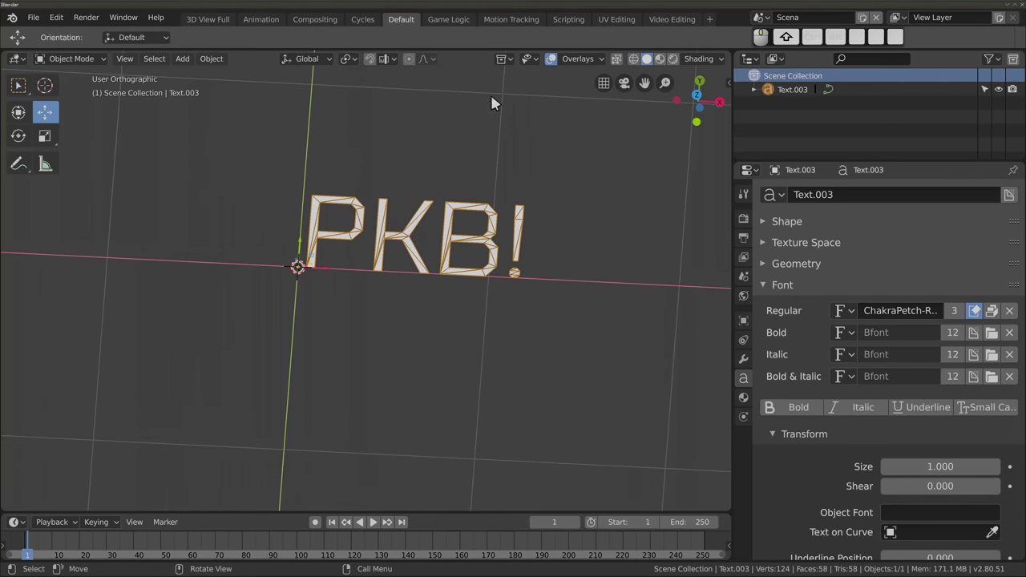
left_click(590, 61)
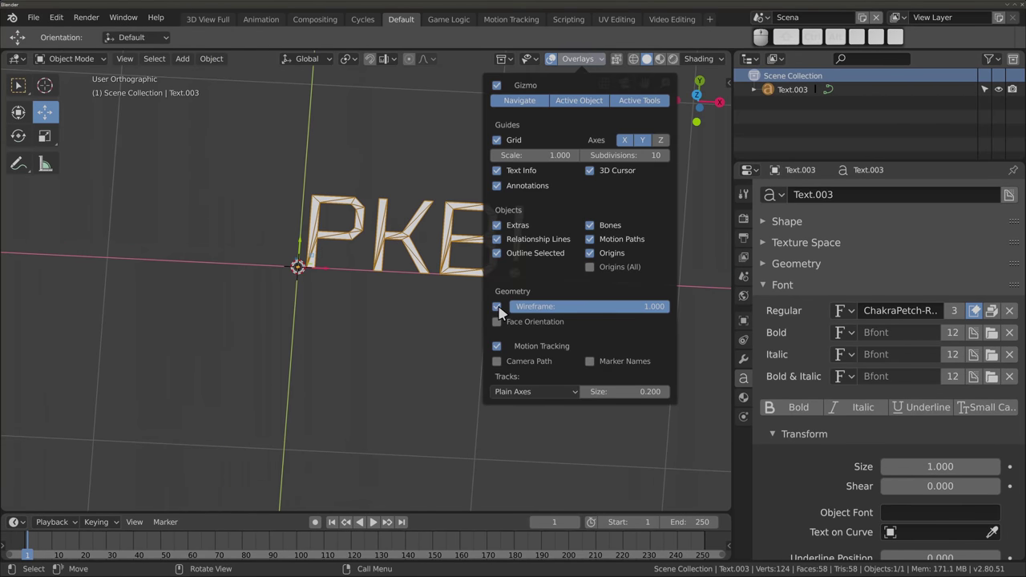
left_click(498, 307)
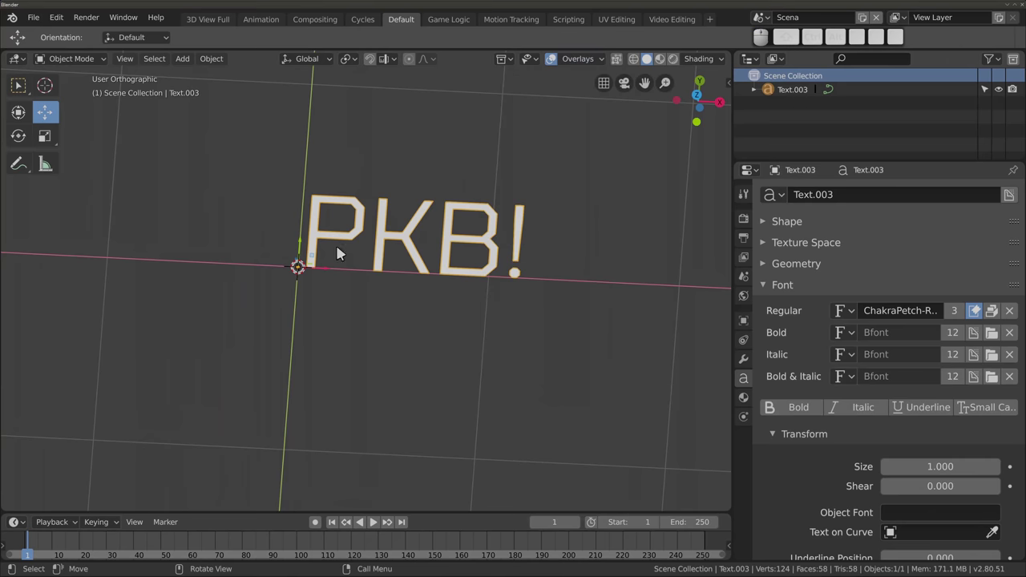
Switch the font to ChakraPetch-Bold after briefly trying SourceSansPro-Bold
left_click(843, 310)
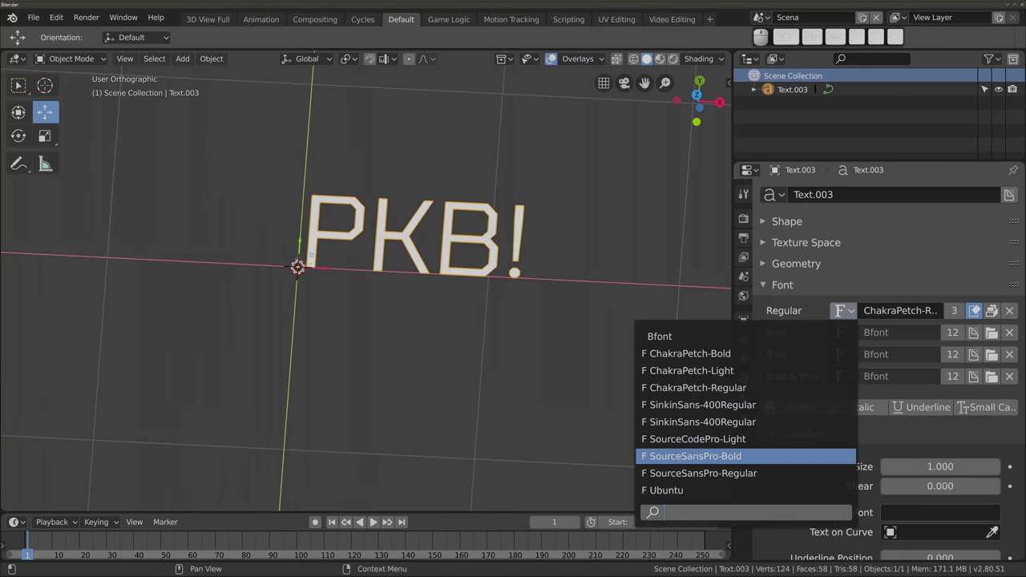
left_click(712, 456)
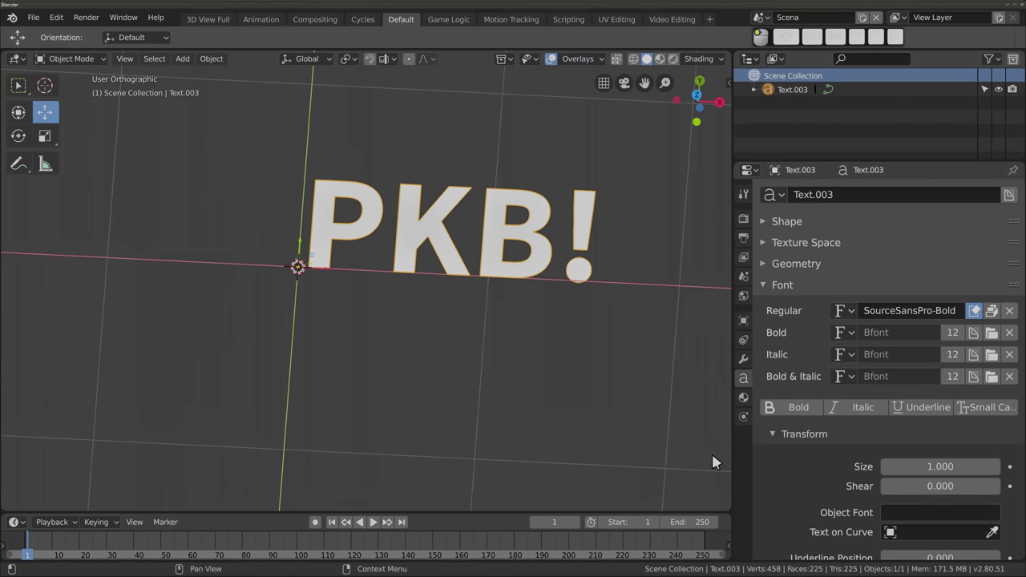
left_click(844, 310)
left_click(697, 354)
mouse_move(435, 273)
middle_mouse_down()
mouse_move(410, 232)
mouse_move(332, 327)
mouse_move(380, 261)
middle_mouse_up()
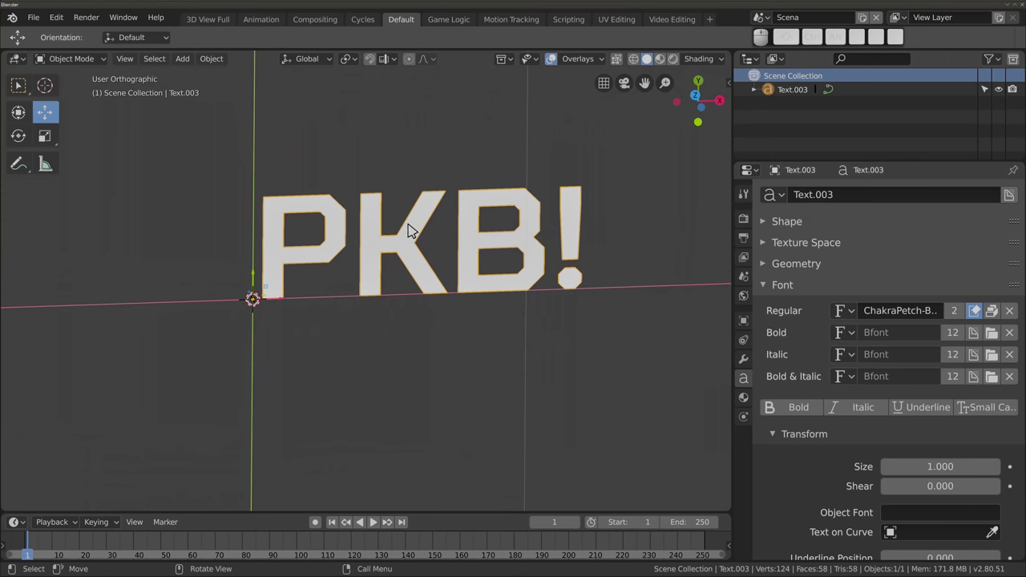
scroll(362, 274, "down", 2)
scroll(363, 274, "down", 2)
scroll(362, 274, "up", 3)
scroll(362, 274, "up", 2)
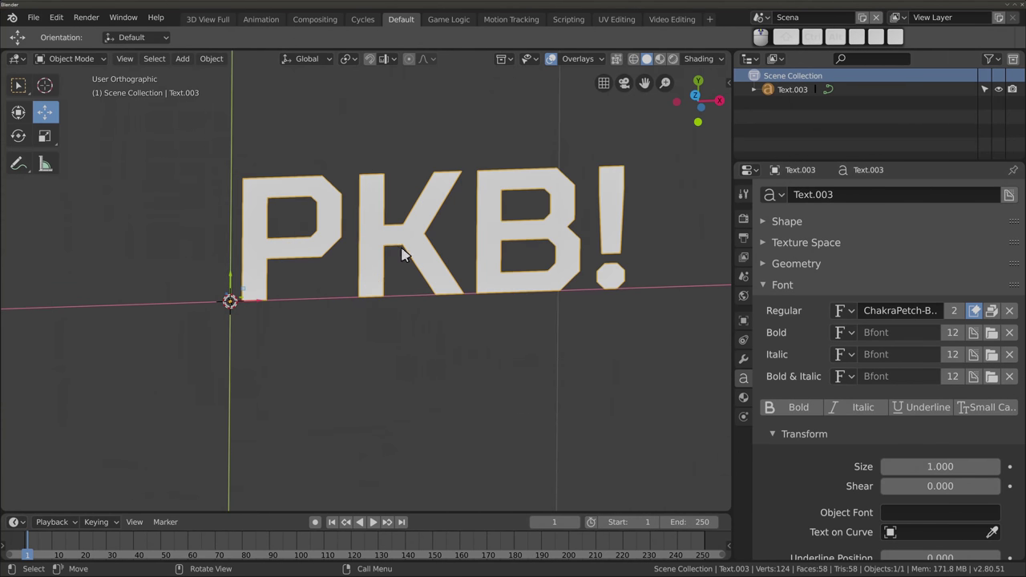
key("Tab")
key("Tab")
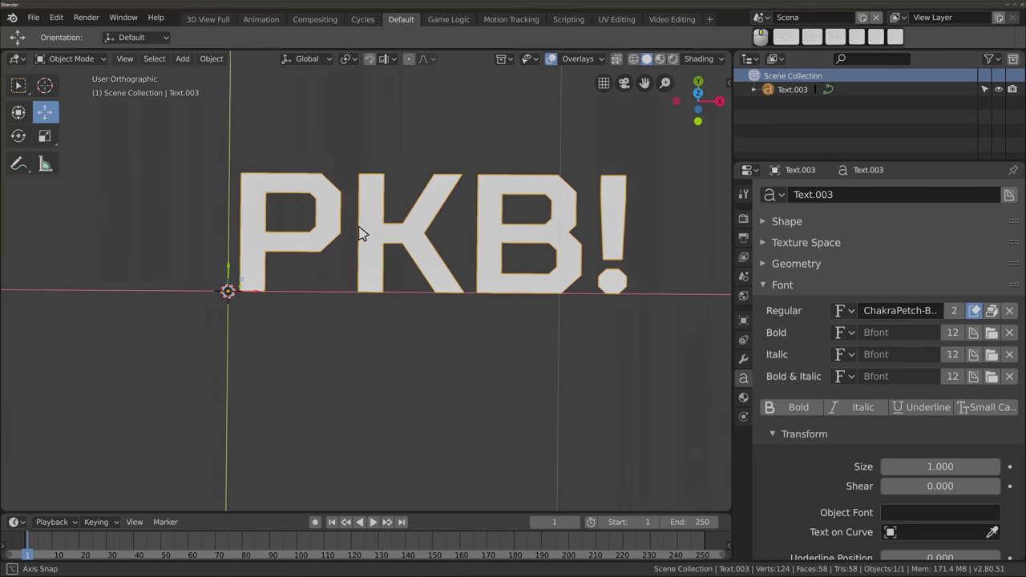
mouse_move(360, 232)
middle_mouse_down()
mouse_move(307, 285)
mouse_move(376, 353)
mouse_move(390, 326)
mouse_move(374, 309)
middle_mouse_up()
Delete the PKB! text, then add a Blank grease pencil object and delete it
key("x")
left_click(356, 239)
key("shift+a")
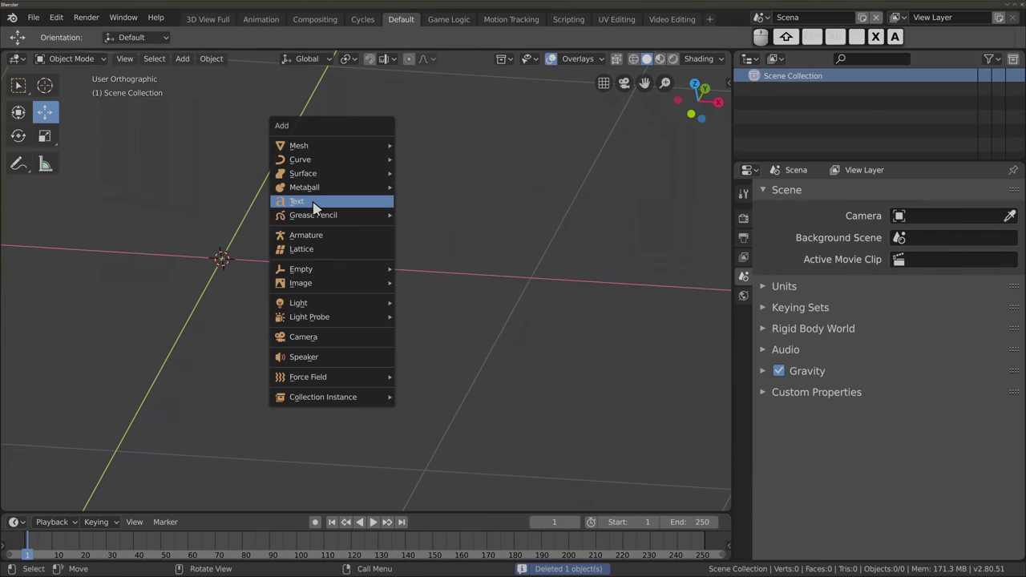
mouse_move(314, 215)
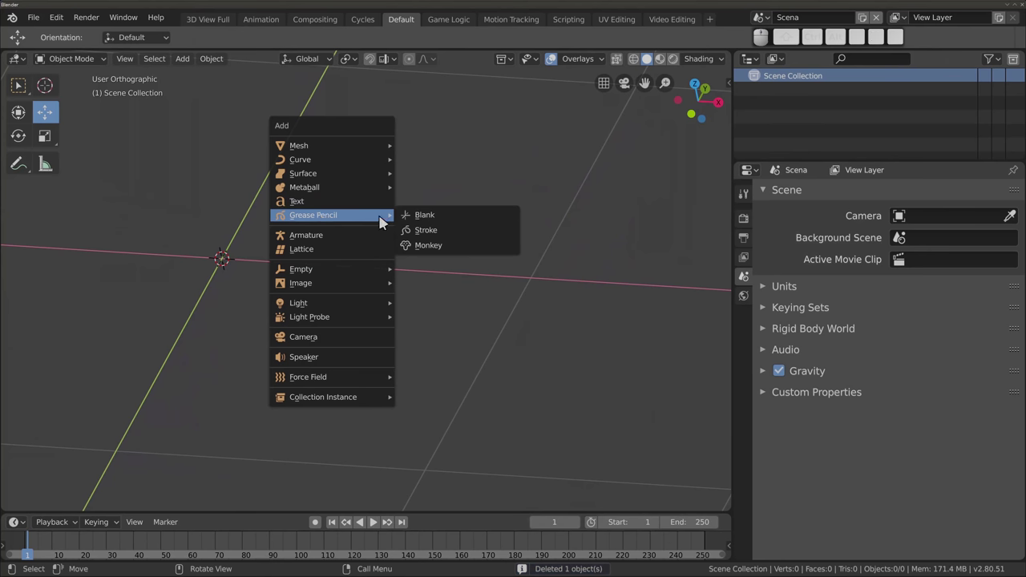
left_click(428, 218)
middle_click_drag(202, 271, 311, 238, "shift")
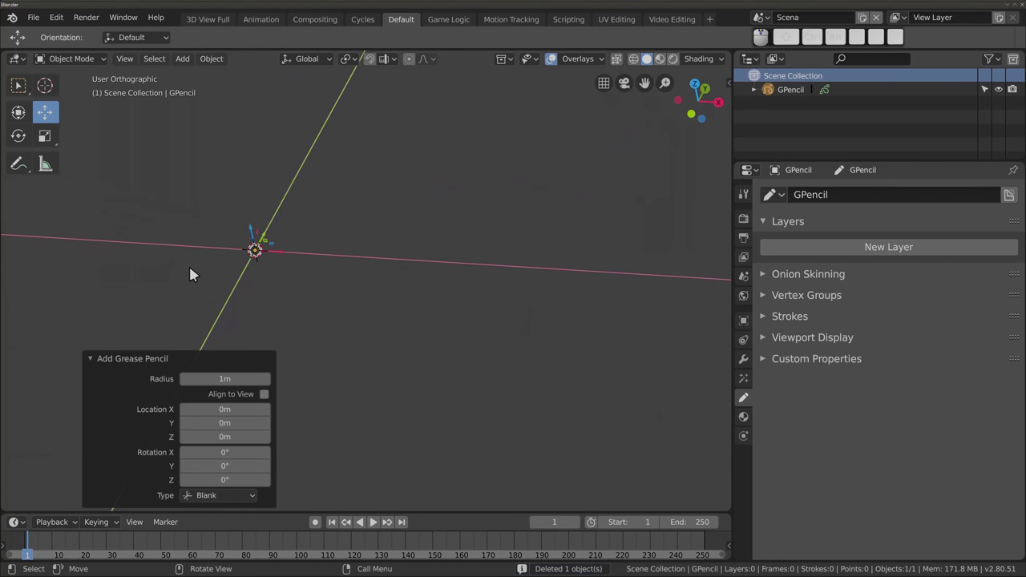
key("g")
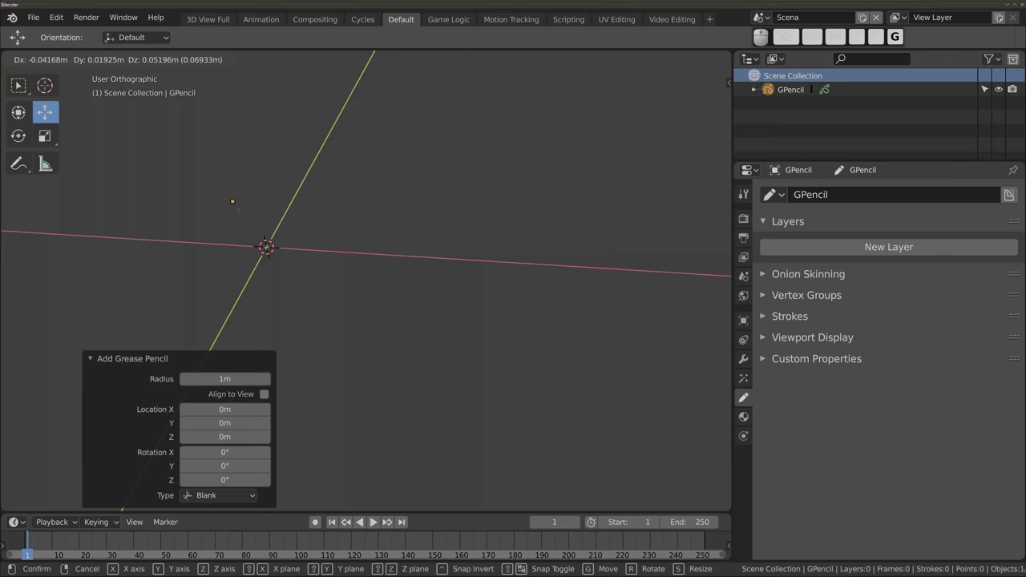
key("Escape")
key("x")
left_click(245, 217)
Add a grease pencil Stroke, inspect it, then delete it
key("shift+a")
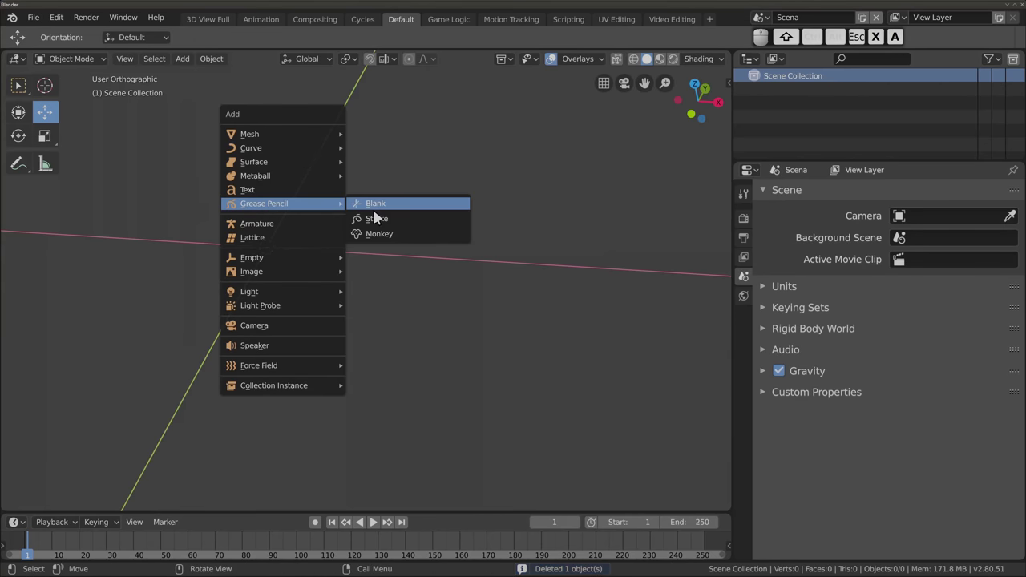
left_click(376, 218)
scroll(255, 299, "down", 4)
scroll(348, 278, "down", 4)
scroll(369, 265, "down", 2)
mouse_move(369, 257)
middle_mouse_down()
mouse_move(358, 421)
mouse_move(363, 241)
mouse_move(344, 281)
mouse_move(377, 298)
mouse_move(373, 319)
mouse_move(382, 316)
mouse_move(294, 285)
middle_mouse_up()
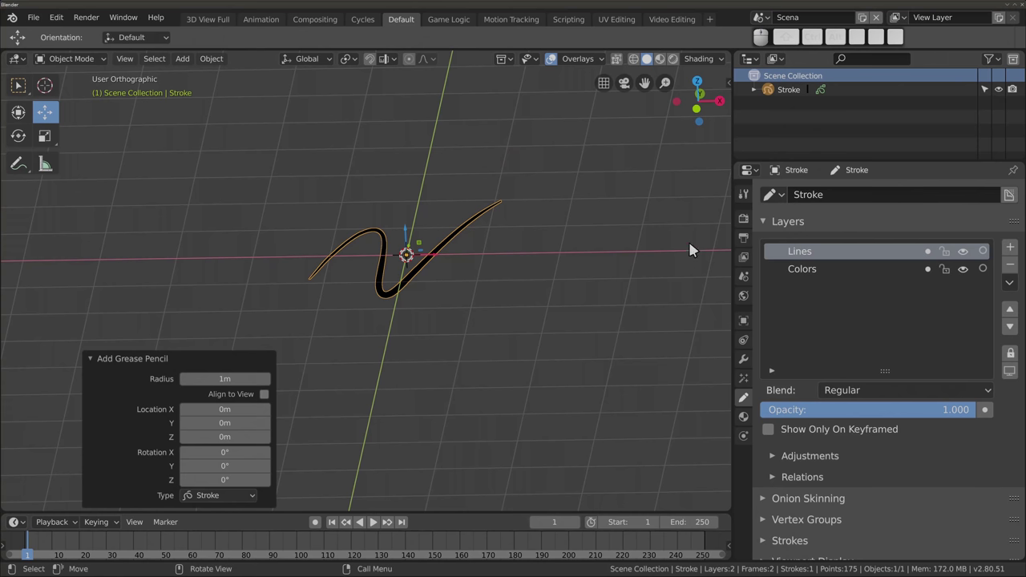
left_click(743, 194)
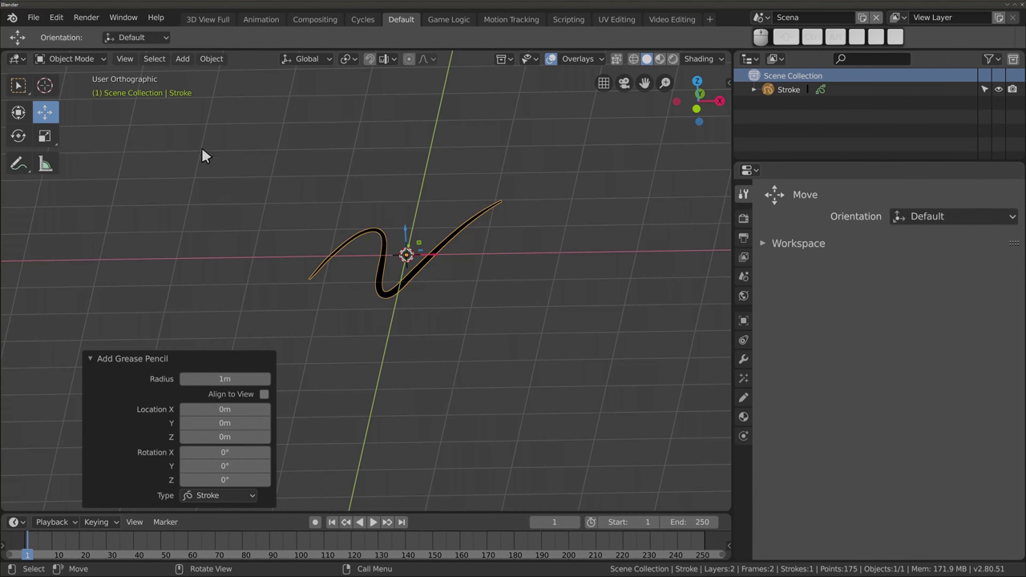
key("x")
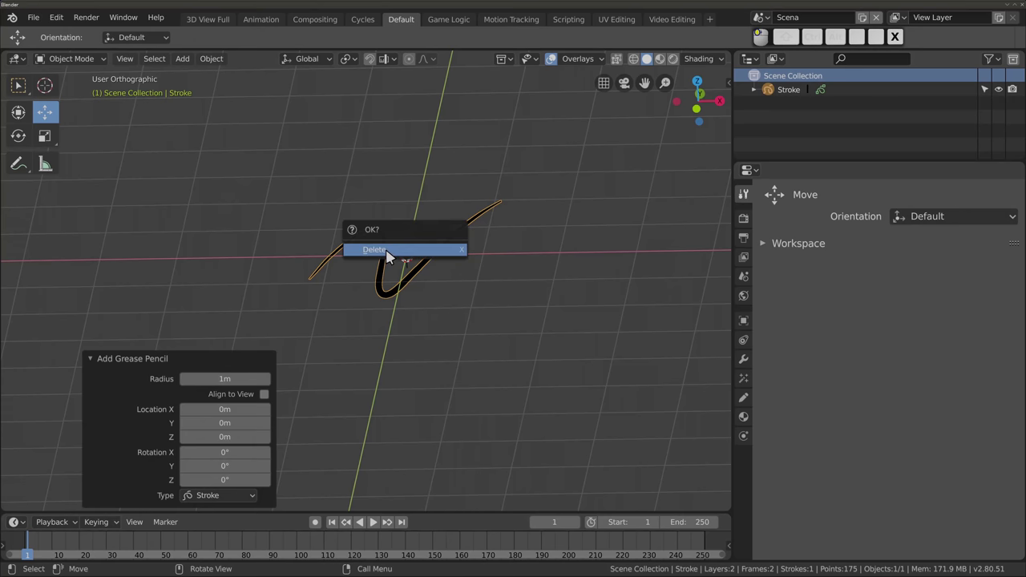
left_click(384, 249)
Add a grease pencil Monkey, look it over, then delete it
key("shift+a")
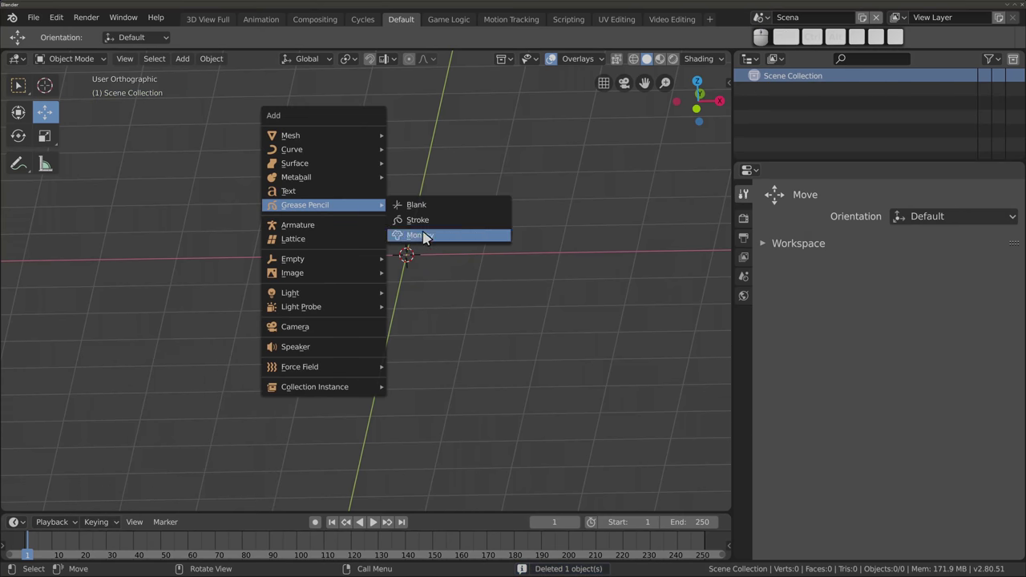
left_click(425, 236)
mouse_move(401, 261)
middle_mouse_down()
mouse_move(407, 249)
mouse_move(348, 263)
mouse_move(452, 267)
middle_mouse_up()
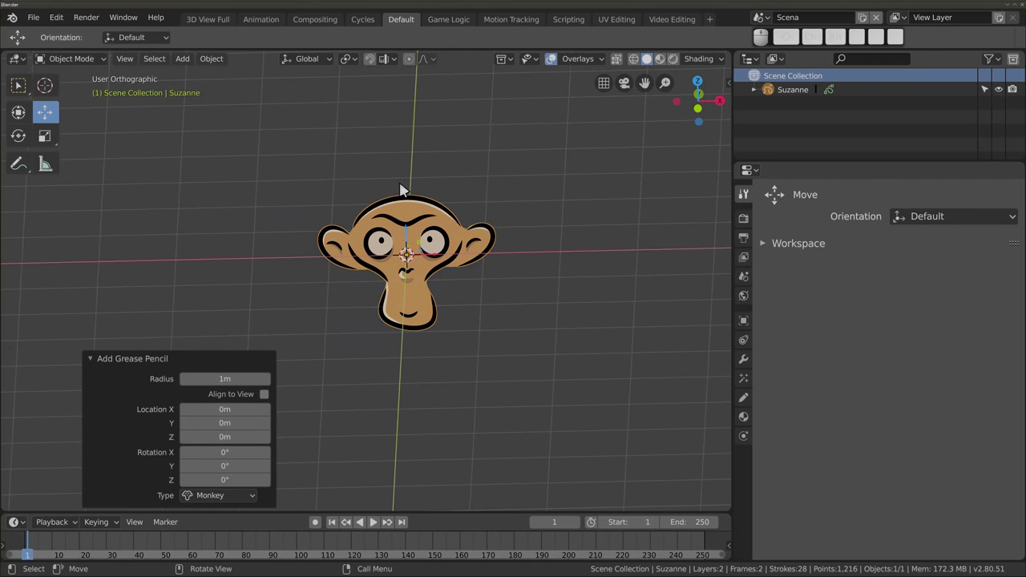
key("x")
left_click(412, 235)
Add an armature, inspect it, then delete it
key("shift+a")
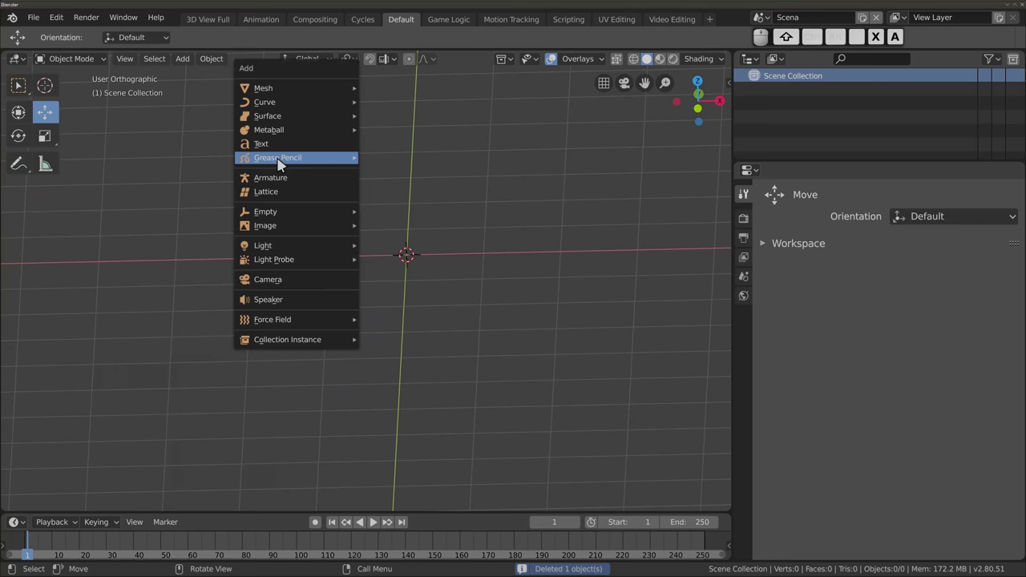
left_click(281, 182)
mouse_move(281, 182)
middle_mouse_down()
mouse_move(410, 420)
mouse_move(444, 311)
mouse_move(360, 311)
mouse_move(393, 371)
mouse_move(327, 298)
mouse_move(305, 323)
mouse_move(342, 227)
mouse_move(389, 289)
mouse_move(392, 253)
mouse_move(401, 259)
mouse_move(390, 256)
middle_mouse_up()
key("x")
left_click(343, 207)
Add a lattice at the origin and set its U, V and W resolution to 4
key("shift+a")
left_click(343, 221)
left_click(743, 379)
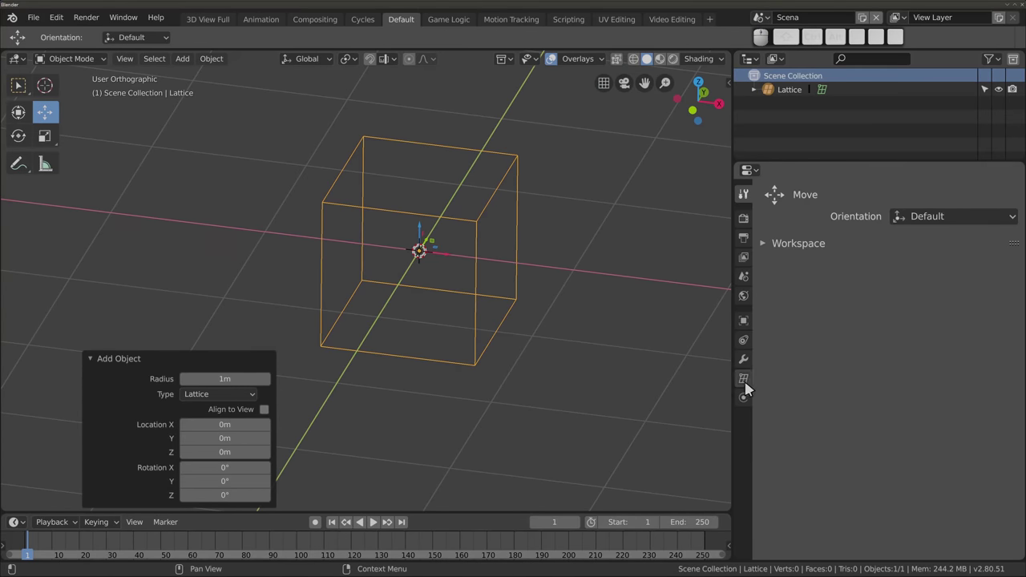
left_click(995, 248)
left_click(994, 265)
left_click(995, 265)
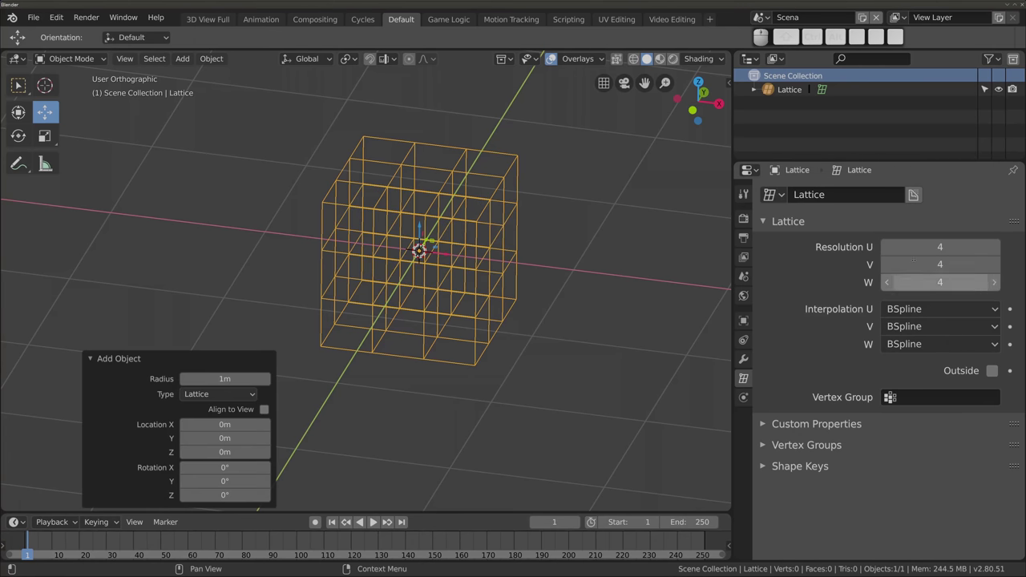
scroll(473, 254, "down", 3)
mouse_move(473, 255)
middle_mouse_down()
mouse_move(401, 256)
mouse_move(291, 195)
middle_mouse_up()
key("shift+a")
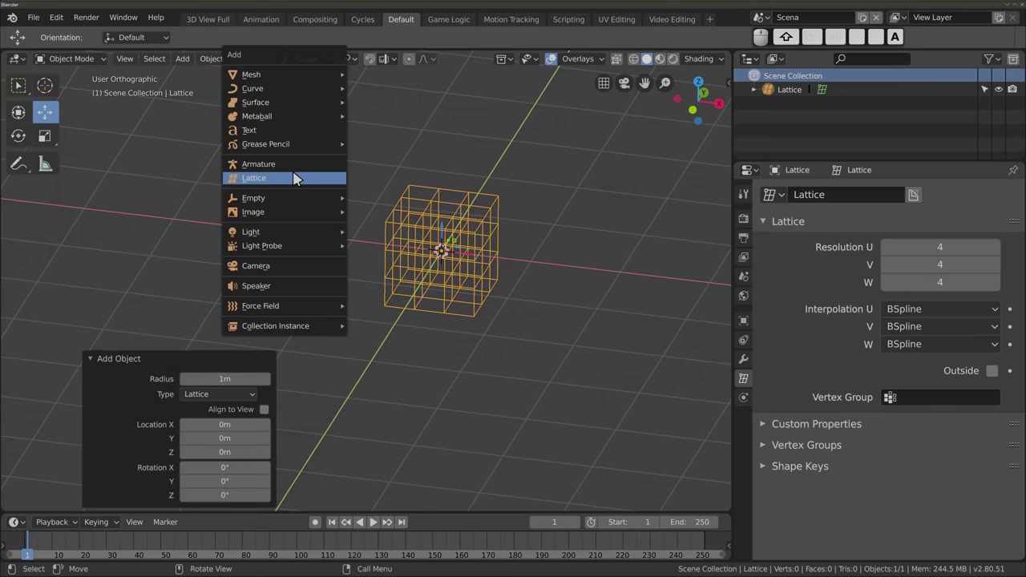
mouse_move(251, 73)
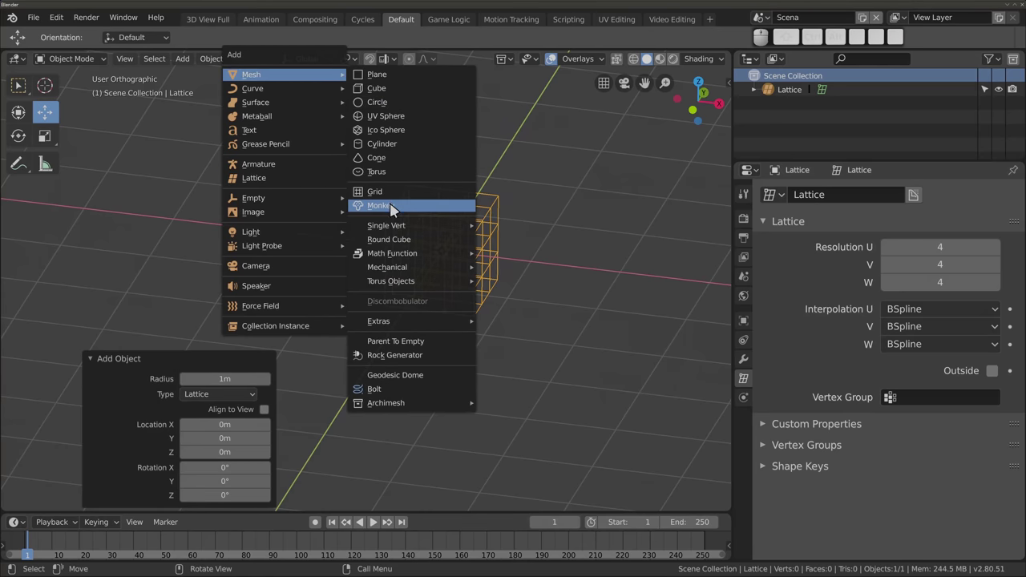
Add a Suzanne monkey and scale the lattice to 2.808 so it encloses her
left_click(392, 208)
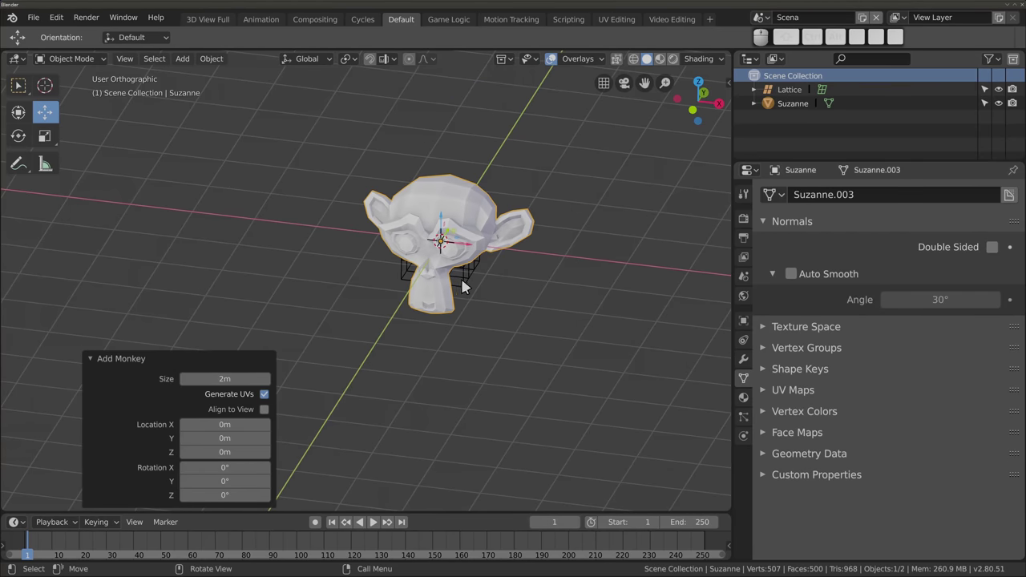
left_click(462, 286)
key("s")
left_click(394, 275)
middle_click_drag(394, 275, 422, 214)
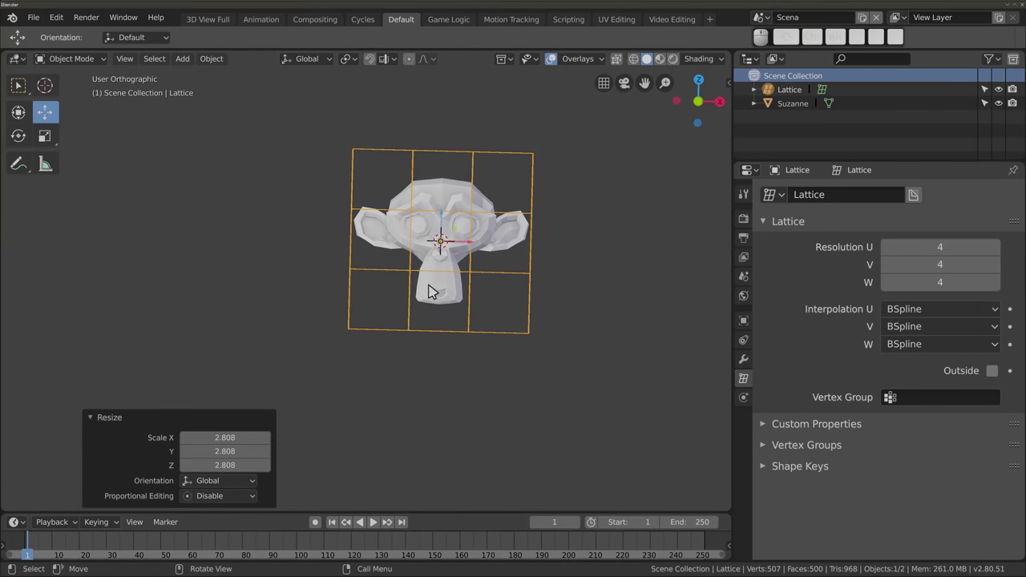
Give Suzanne a Lattice modifier with the Lattice object as its target
left_click(442, 237)
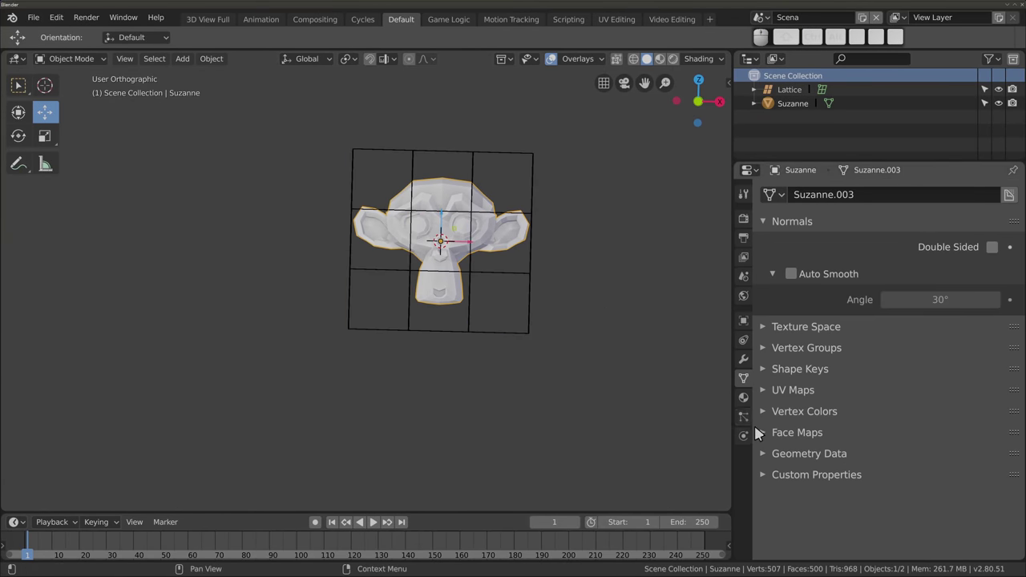
left_click(743, 361)
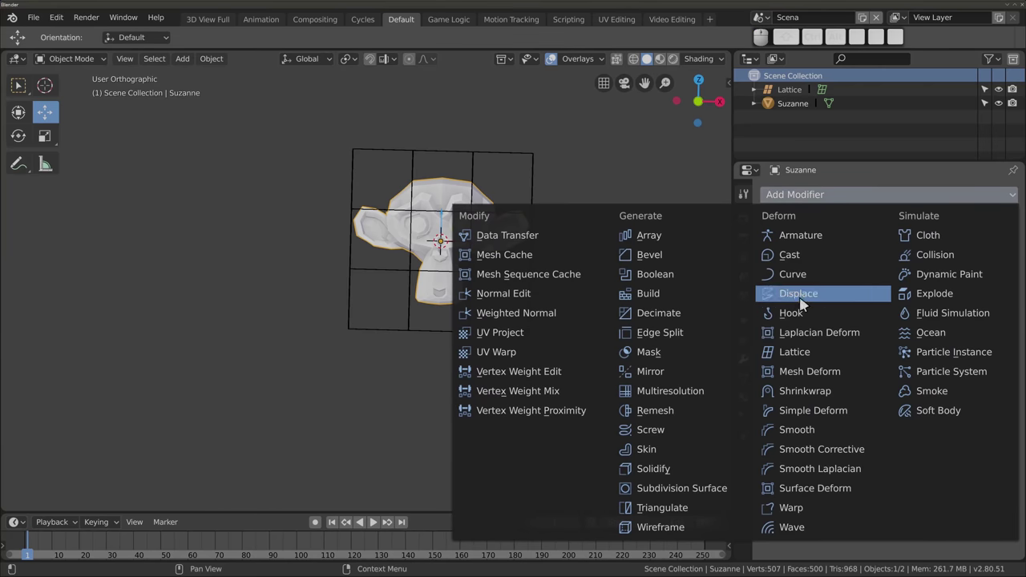
left_click(796, 353)
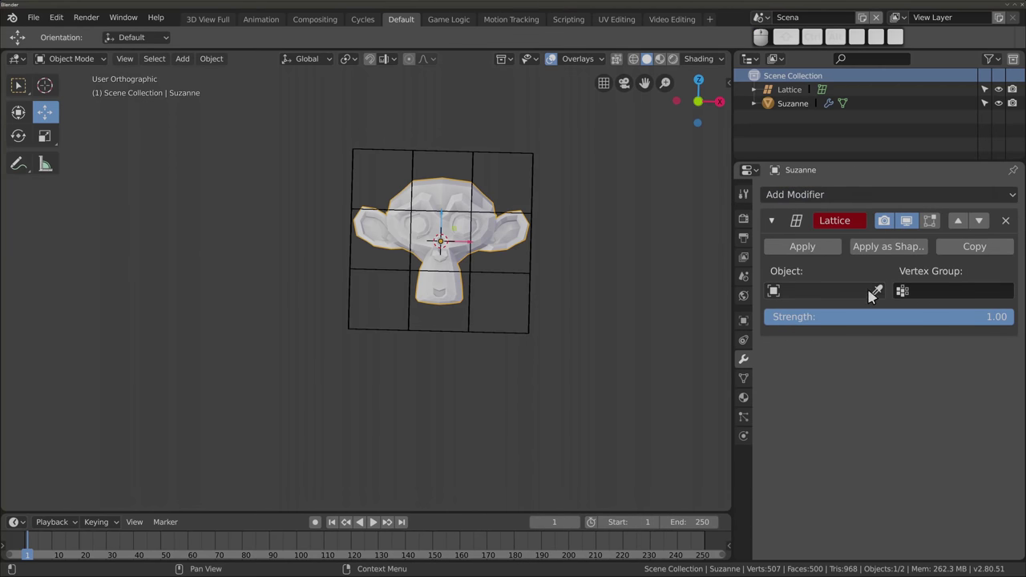
left_click(533, 160)
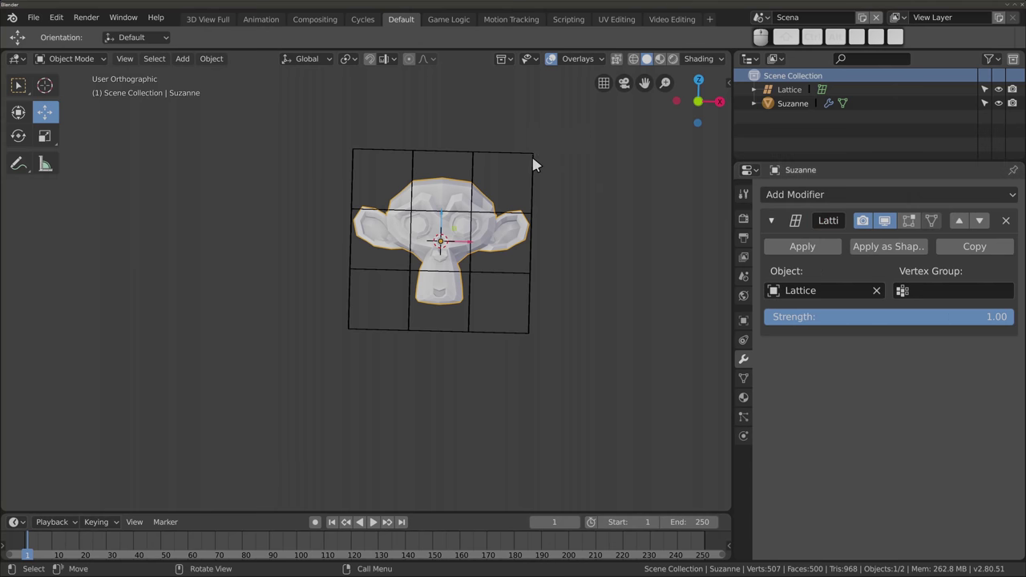
left_click(531, 217)
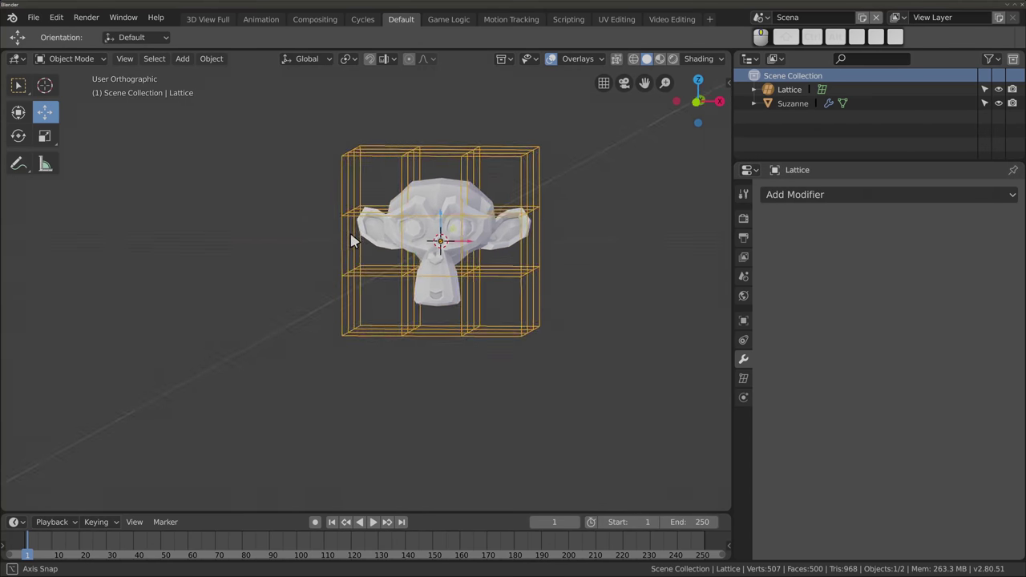
Warp the lattice by moving, enlarging, then shrinking to 0.468 its four top-right corner points
key("Tab")
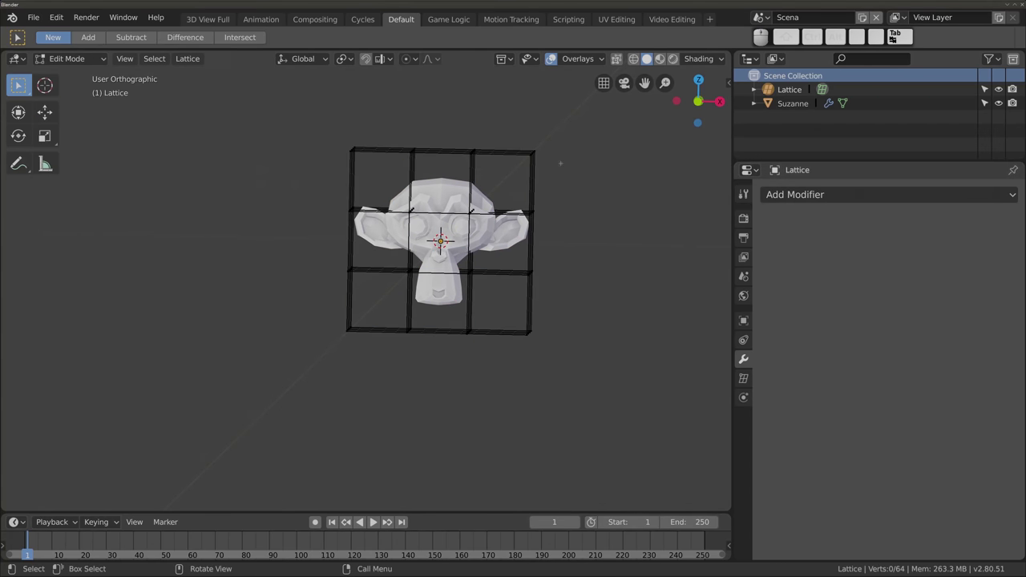
key("b")
left_click_drag(464, 130, 558, 249)
key("g")
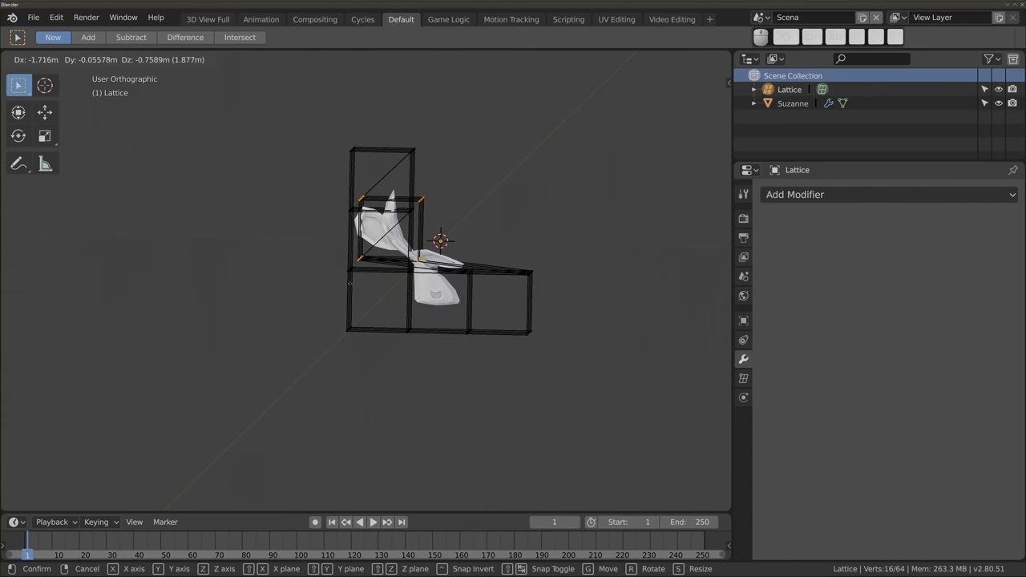
left_click(350, 283)
key("s")
left_click(548, 232)
key("g")
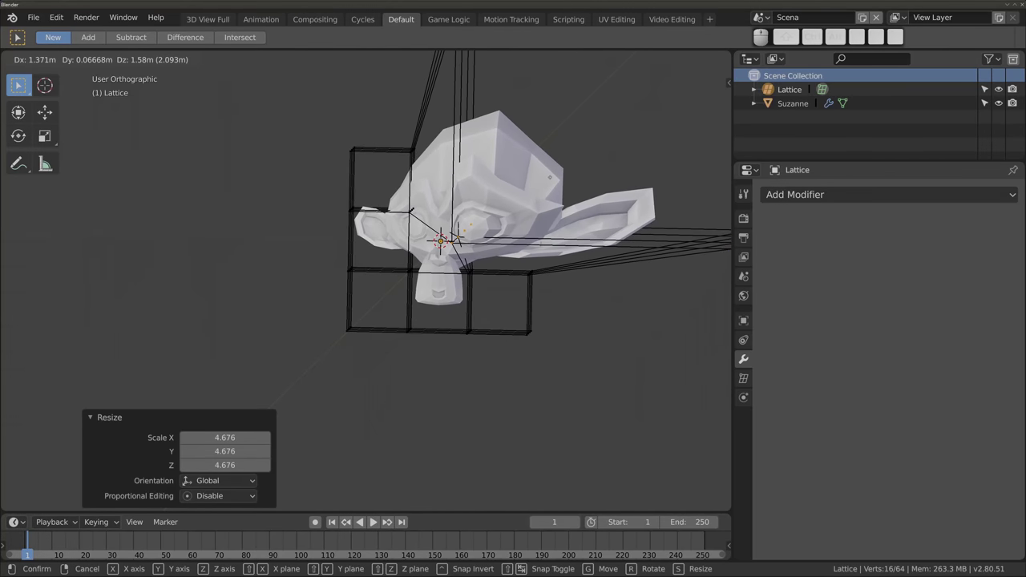
left_click(579, 188)
key("s")
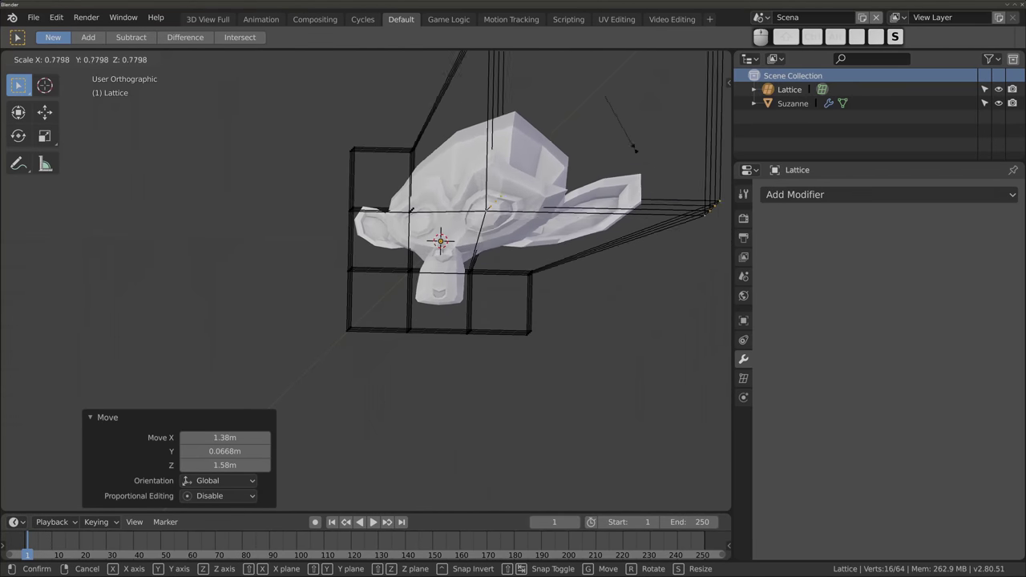
left_click(587, 170)
key("g")
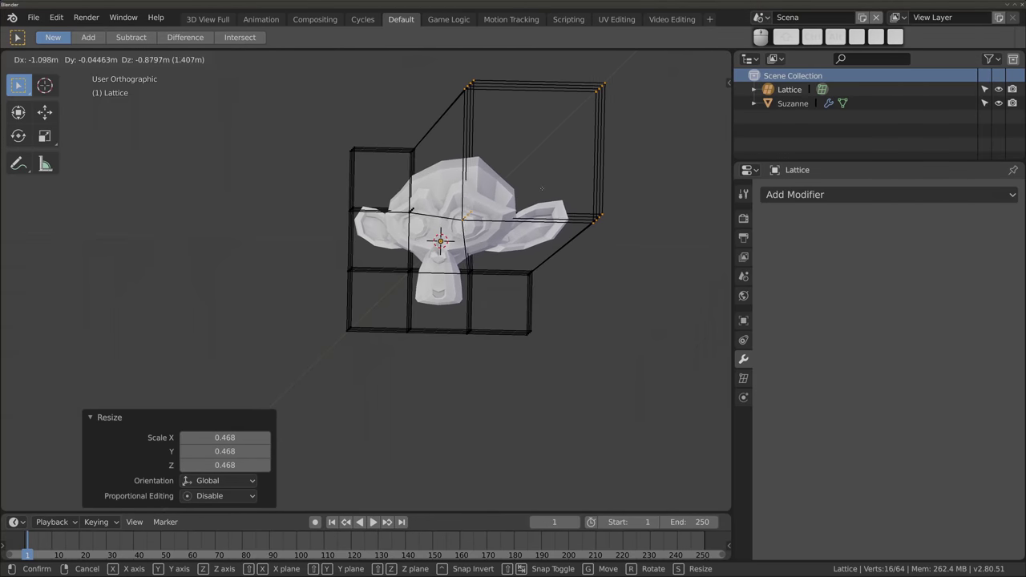
left_click(422, 287)
key("Tab")
Select Suzanne and delete her from the scene
mouse_move(422, 287)
middle_mouse_down()
mouse_move(582, 279)
mouse_move(404, 270)
mouse_move(390, 248)
mouse_move(387, 284)
middle_mouse_up()
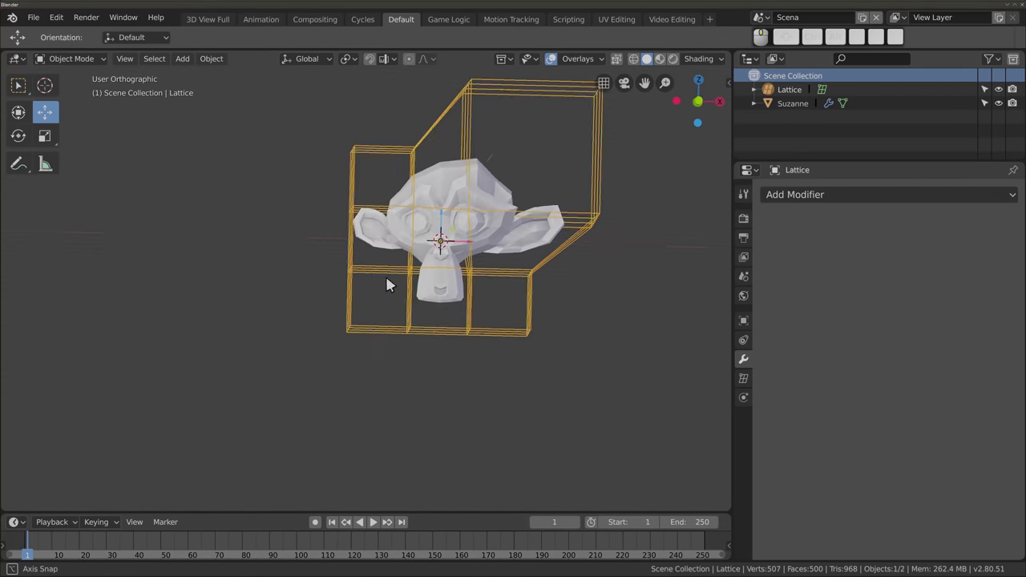
left_click(396, 223)
key("x")
left_click(397, 228)
Finish deleting Suzanne and delete the lattice, leaving the scene empty
left_click(390, 207)
key("x")
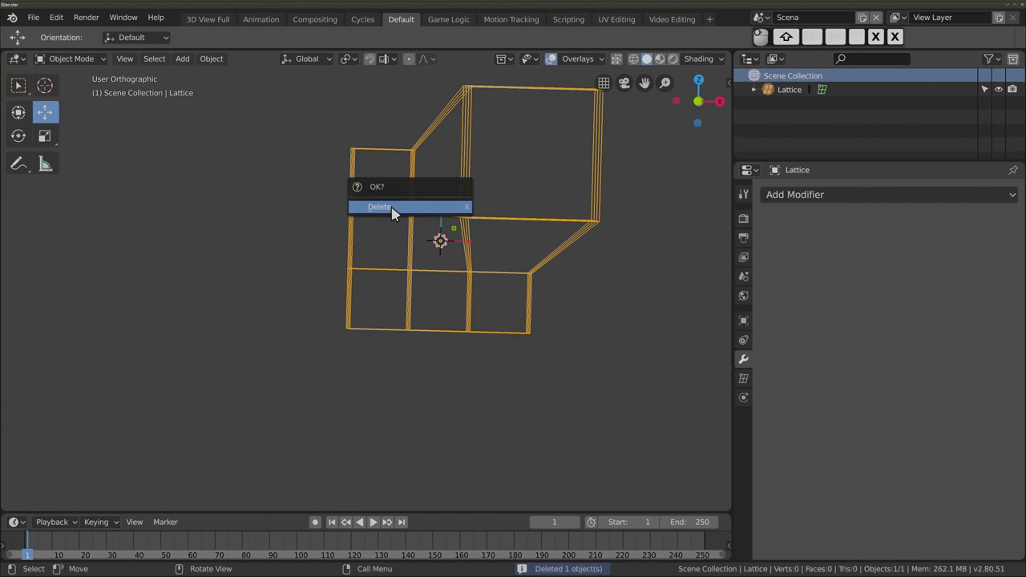
left_click(391, 210)
Add a plain axes empty and shift it left along X
key("shift+a")
mouse_move(247, 280)
left_click(377, 282)
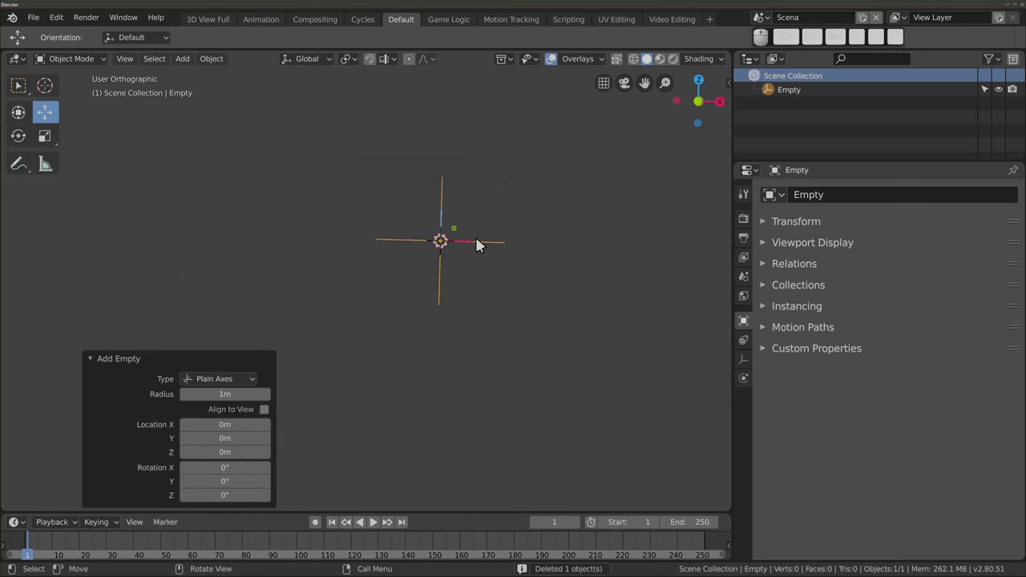
left_click_drag(476, 244, 467, 244)
left_click(272, 242)
mouse_move(273, 242)
middle_mouse_down()
mouse_move(293, 287)
mouse_move(543, 272)
mouse_move(525, 278)
middle_mouse_up()
Add an arrows empty and a single arrow empty, placing each beside the plain axes
key("shift+a")
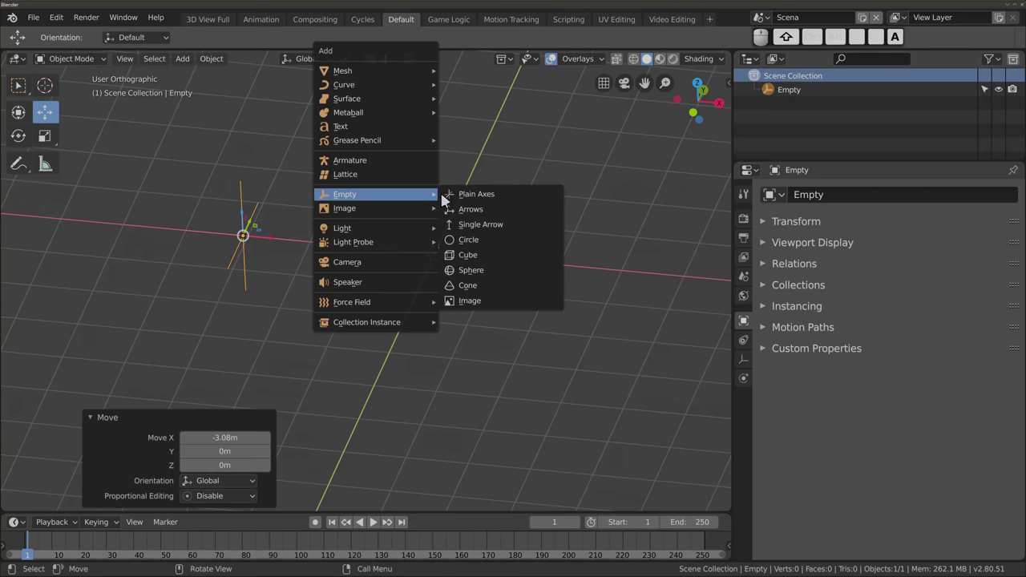
left_click(462, 211)
key("g")
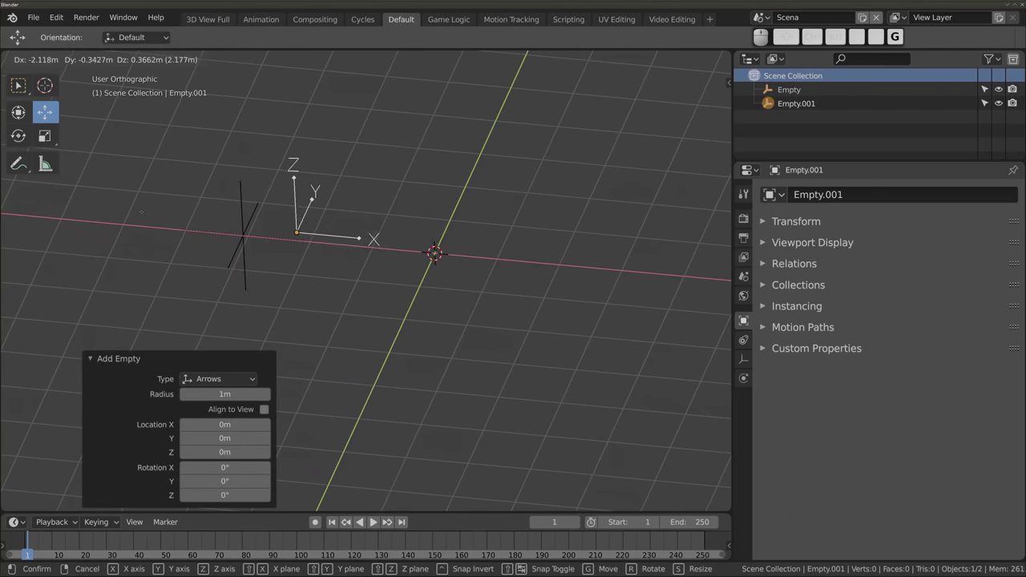
left_click(368, 187)
key("shift+a")
mouse_move(376, 184)
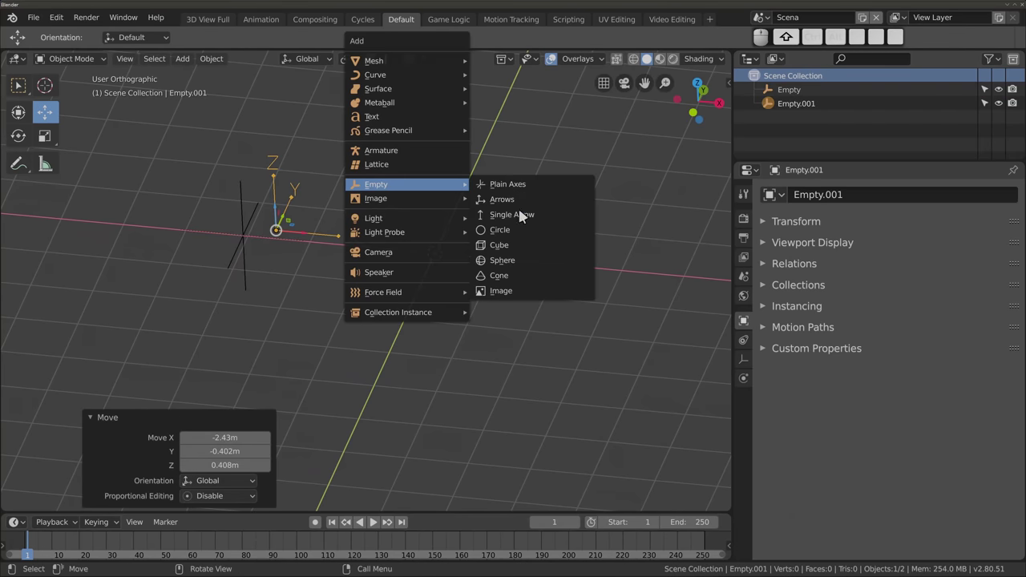
left_click(518, 215)
key("g")
left_click(332, 202)
Add a circle empty above the origin and a cube empty at upper right
key("shift+a")
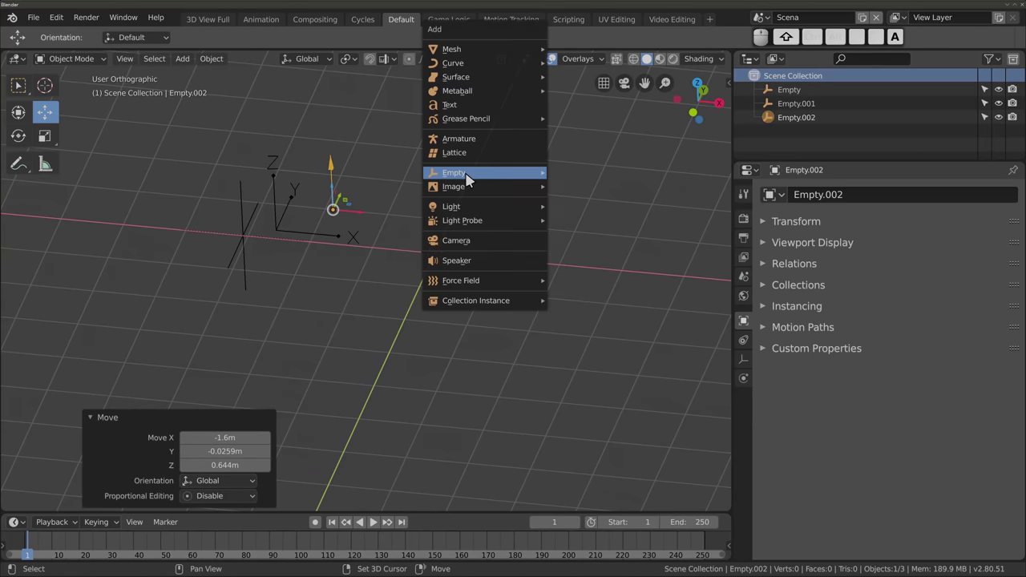
left_click(589, 222)
key("g")
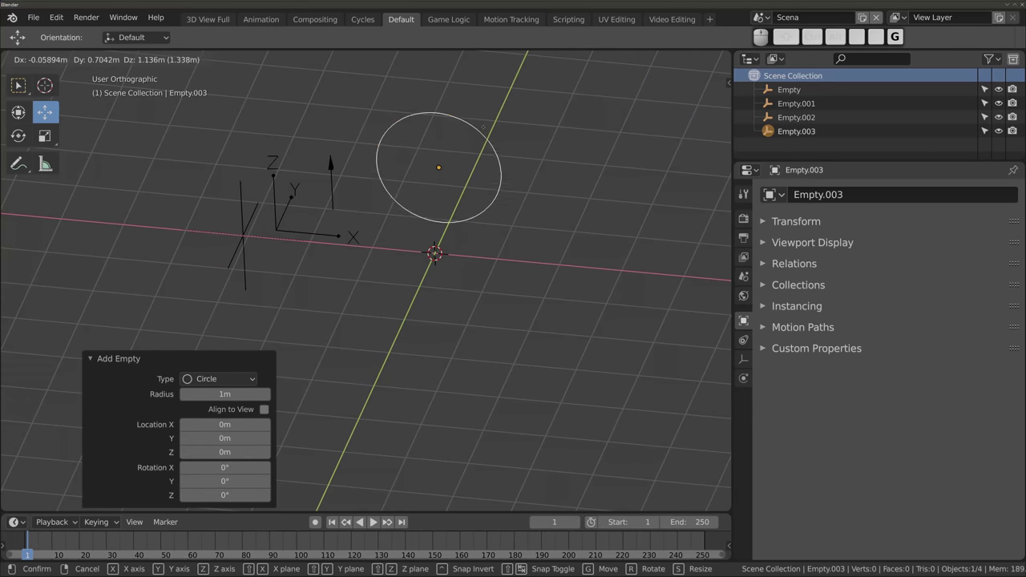
left_click(437, 165)
key("shift+a")
left_click(589, 245)
key("g")
left_click(479, 258)
Add a sphere empty at lower left, a cone empty at lower right, and an image empty at the origin
key("shift+a")
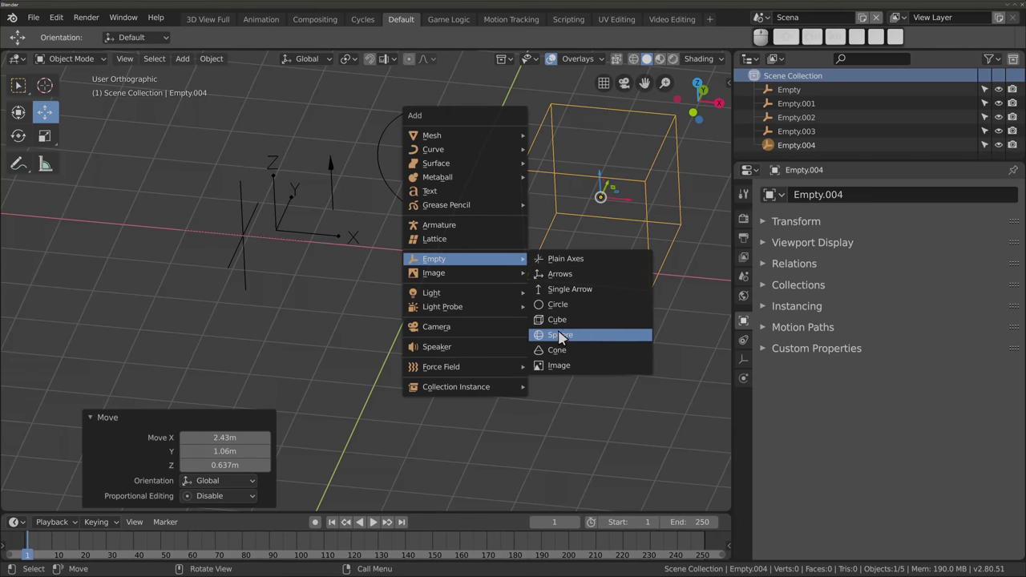
left_click(560, 334)
key("g")
left_click(453, 287)
key("shift+a")
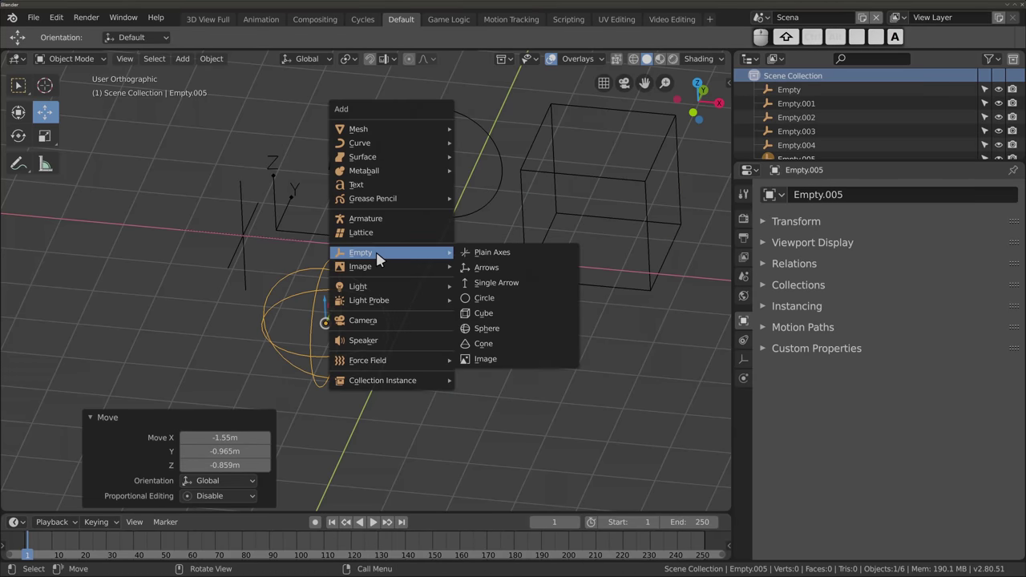
left_click(492, 343)
key("g")
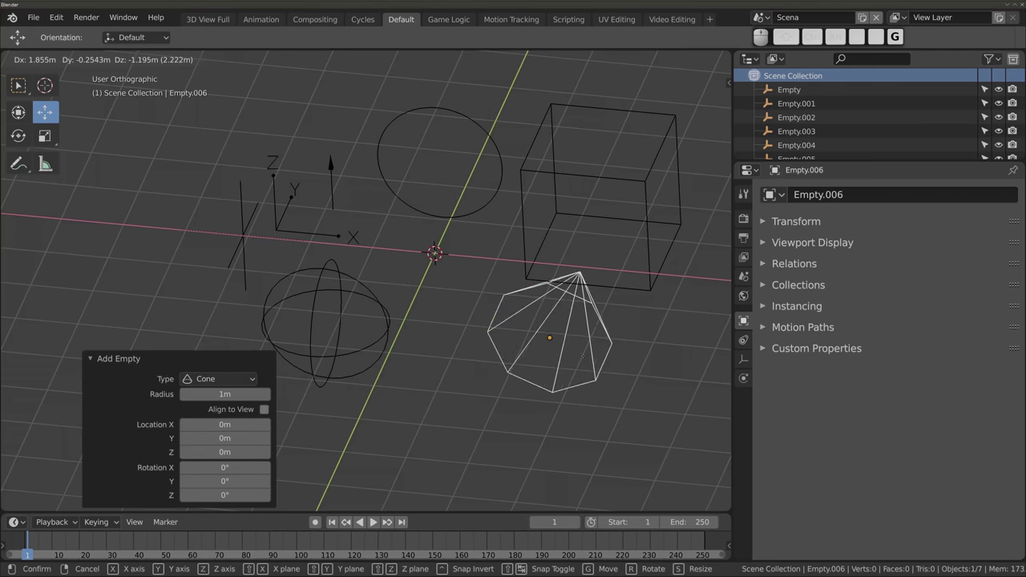
left_click(462, 301)
key("shift+a")
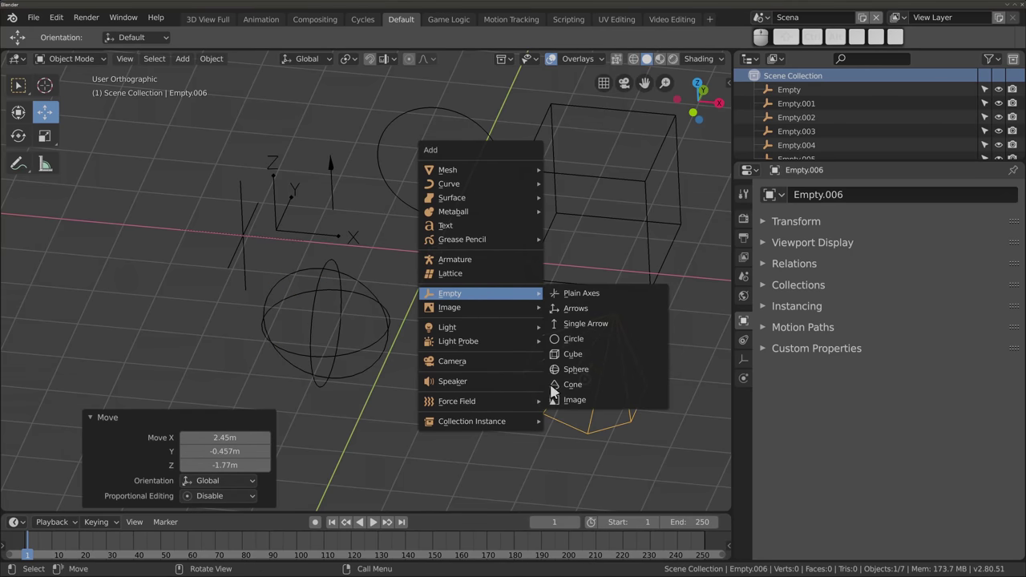
left_click(561, 400)
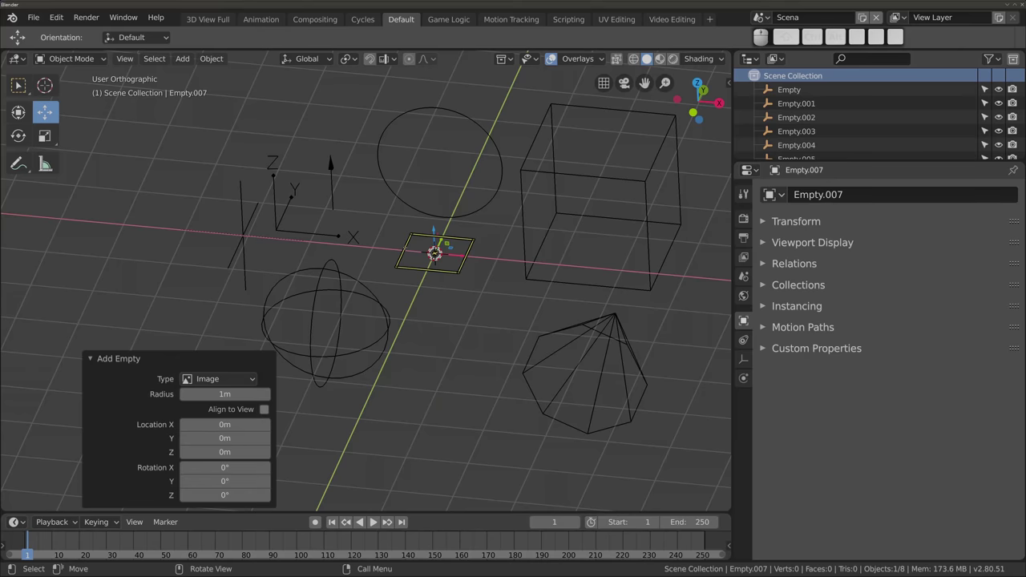
Load podstawowe-tryby-pracy.mkv from the nagrania folder into the image empty
middle_click_drag(434, 253, 440, 229, "shift")
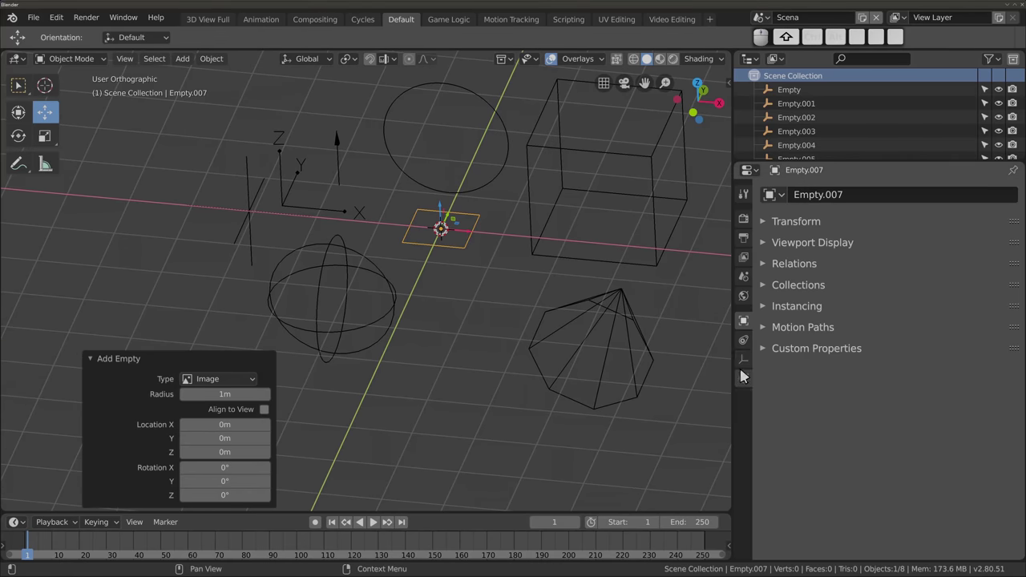
left_click(742, 360)
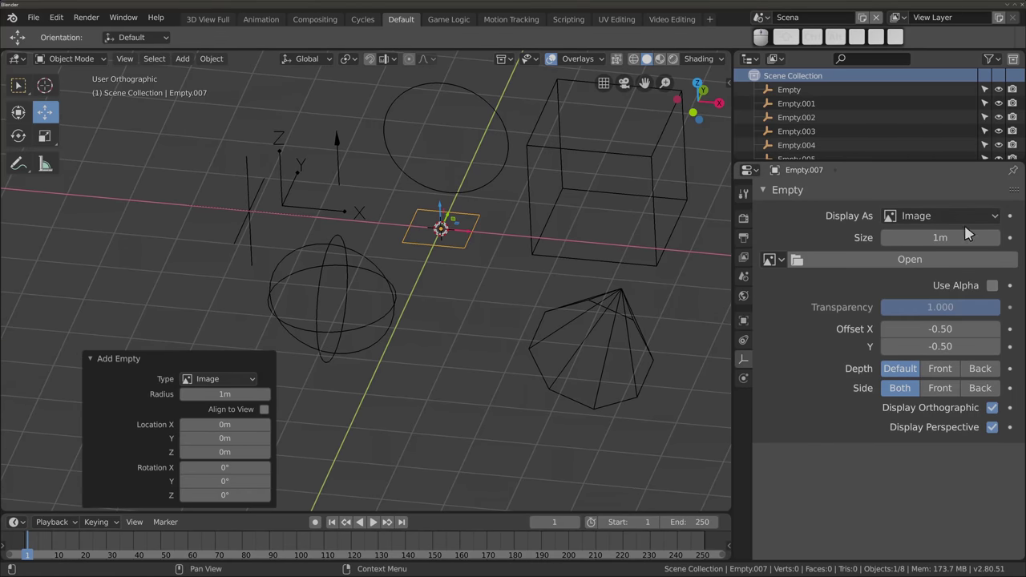
left_click(906, 260)
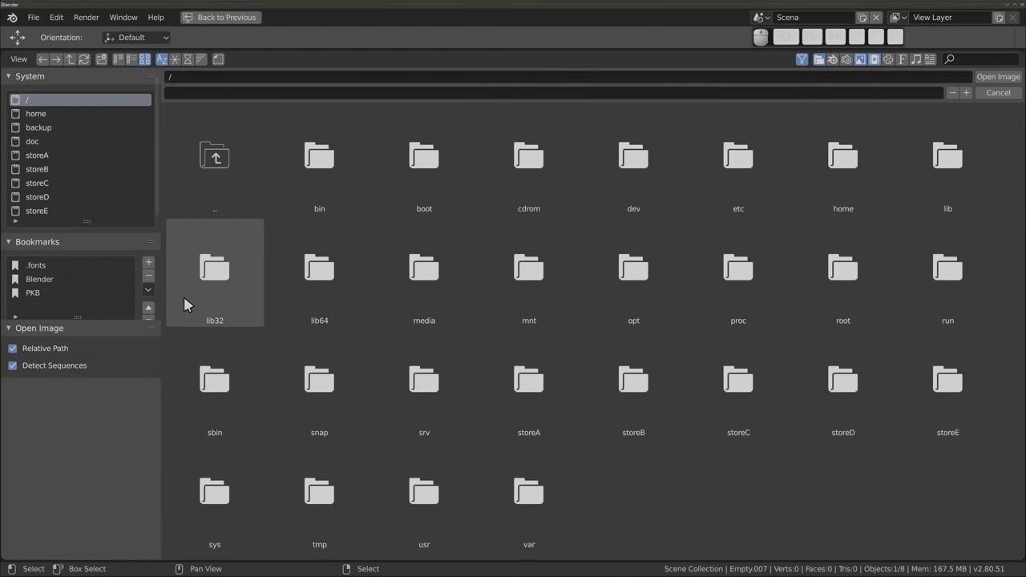
left_click(36, 114)
double_click(333, 170)
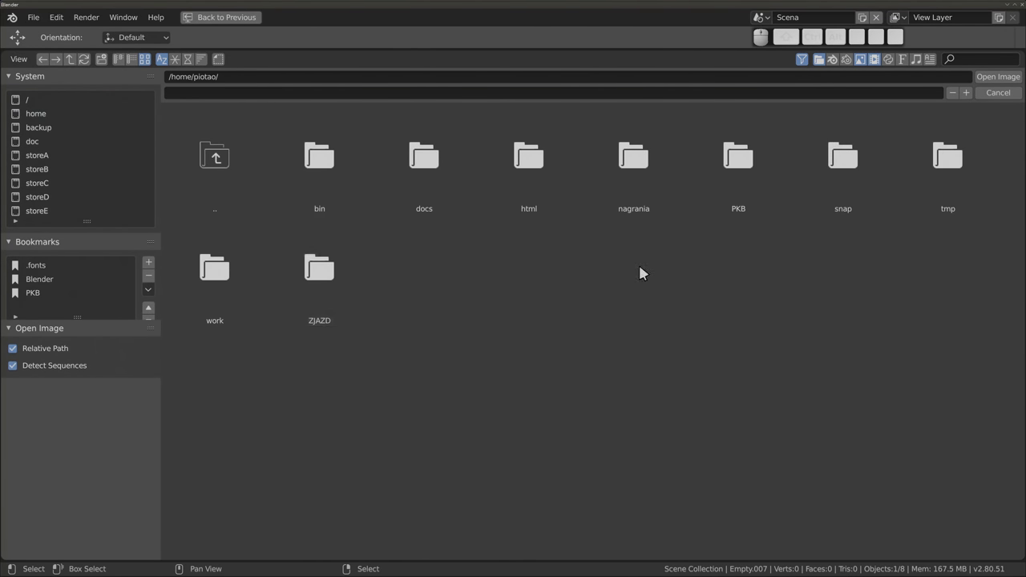
double_click(642, 163)
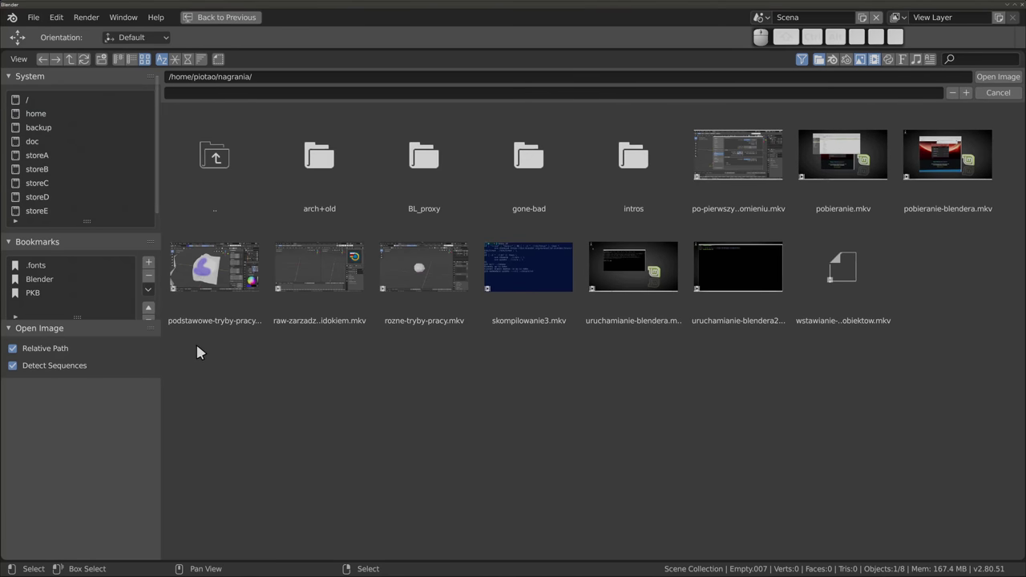
left_click(223, 275)
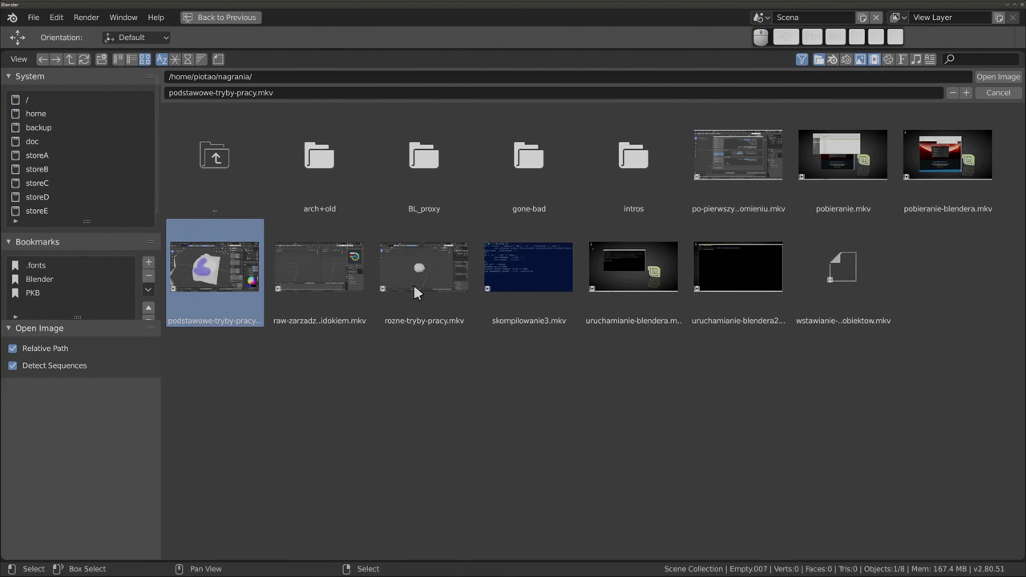
key("Return")
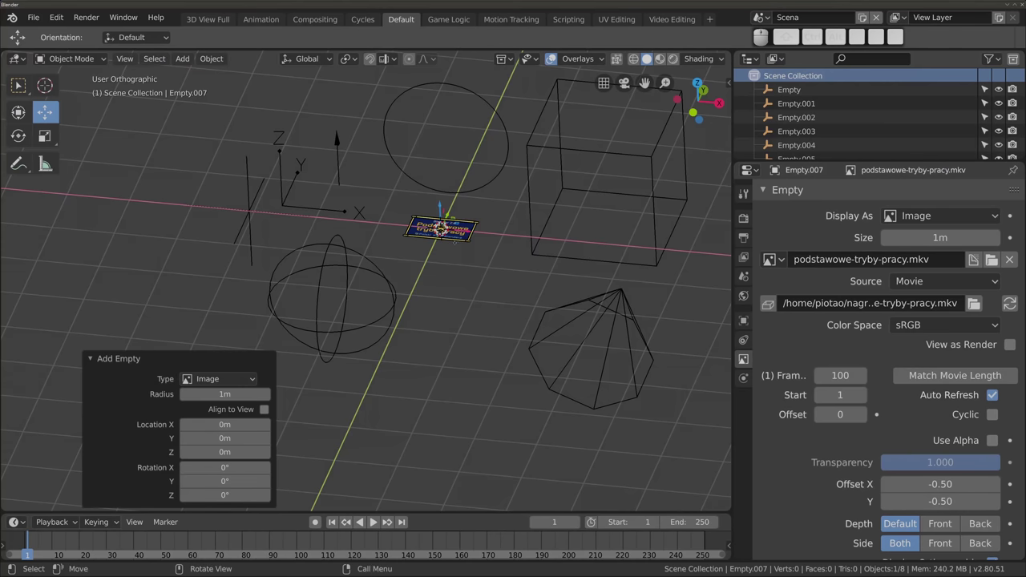
View the video image face-on and enlarge it
scroll(433, 328, "up", 5)
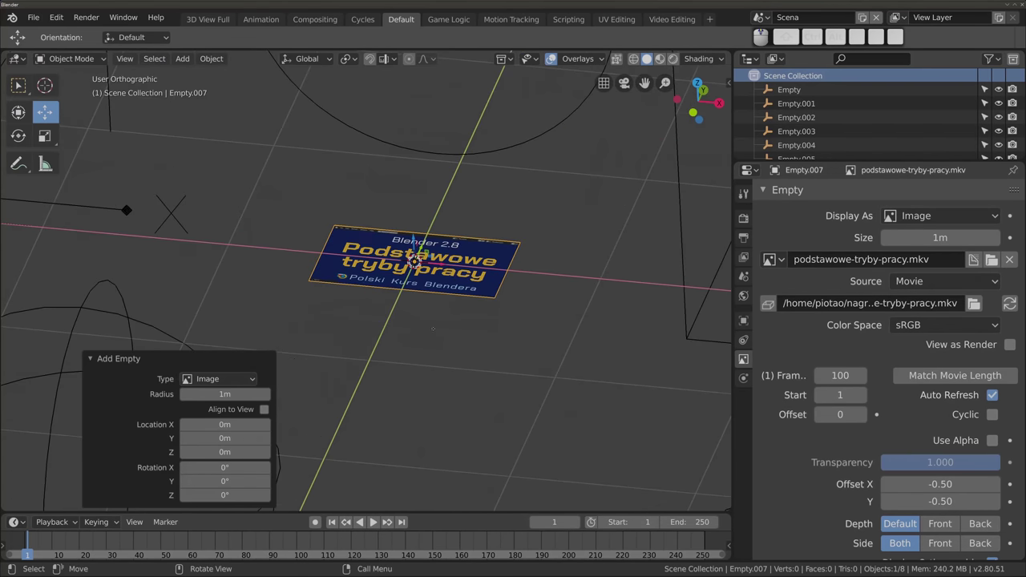
middle_click_drag(436, 315, 433, 377)
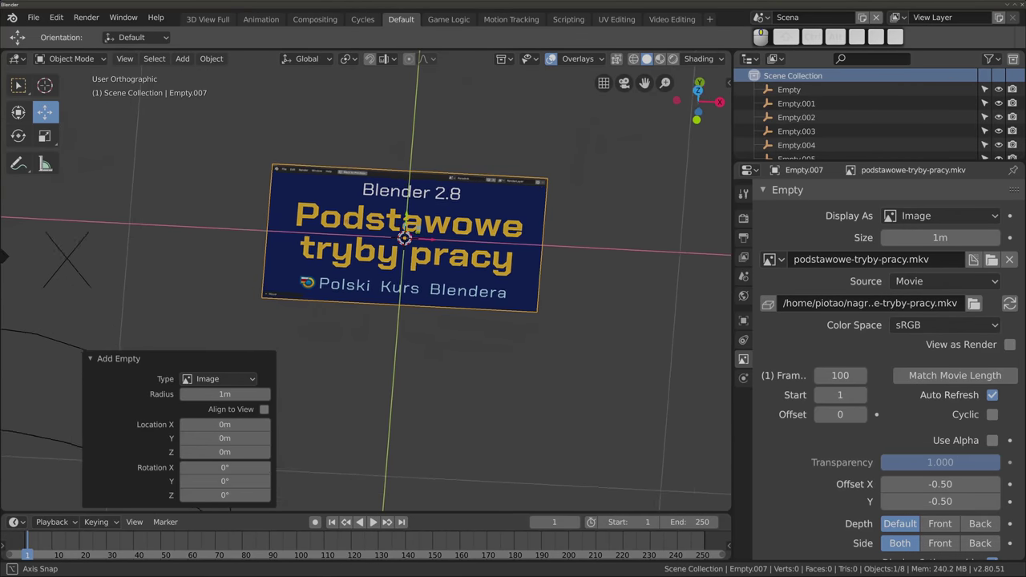
scroll(366, 281, "down", 8)
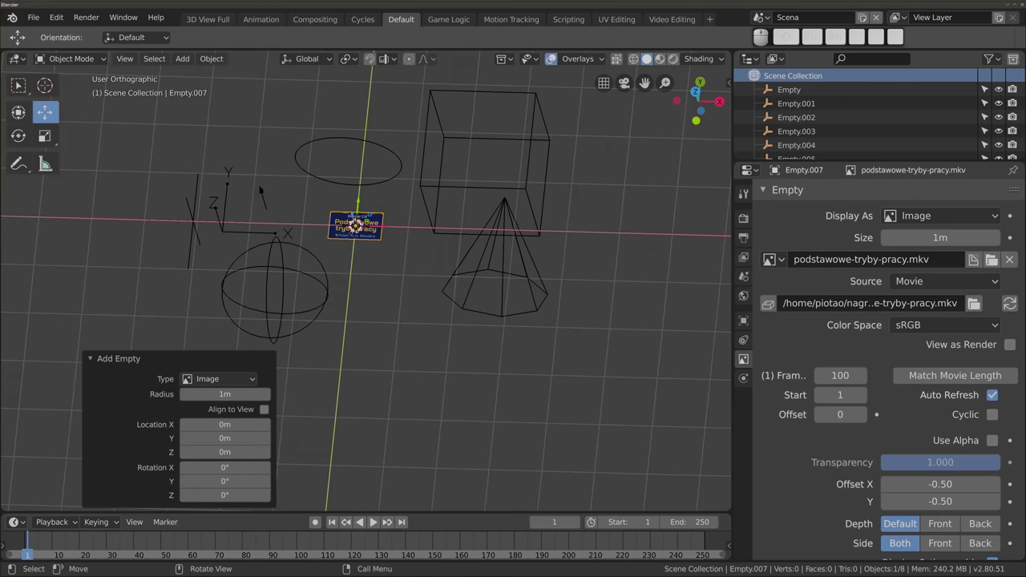
key("r")
key("r")
key("Escape")
key("s")
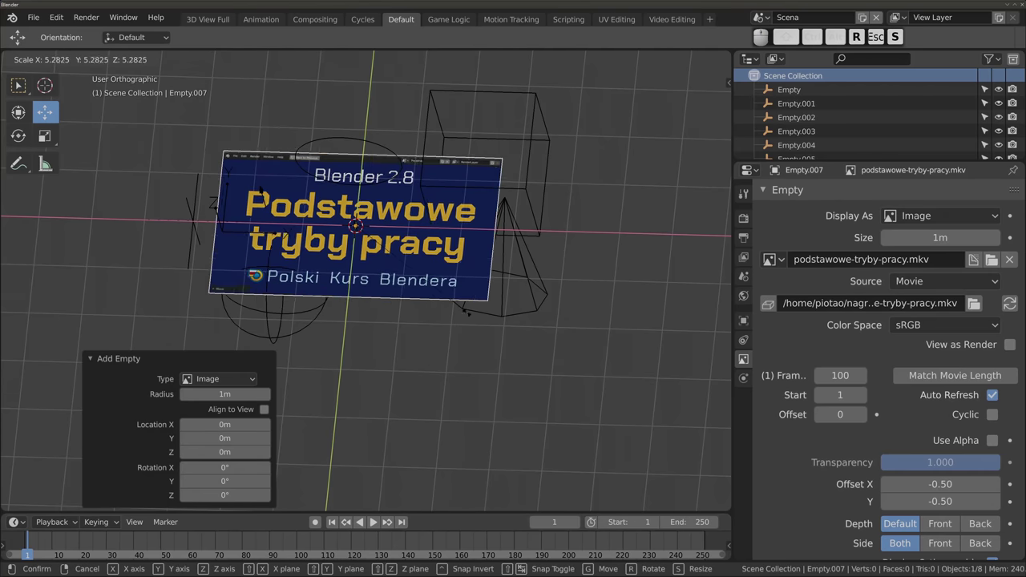
left_click(353, 229)
Delete the video image empty, then box-select and delete all remaining objects
key("x")
left_click(379, 290)
left_click_drag(165, 104, 600, 414)
key("x")
key("shift+a")
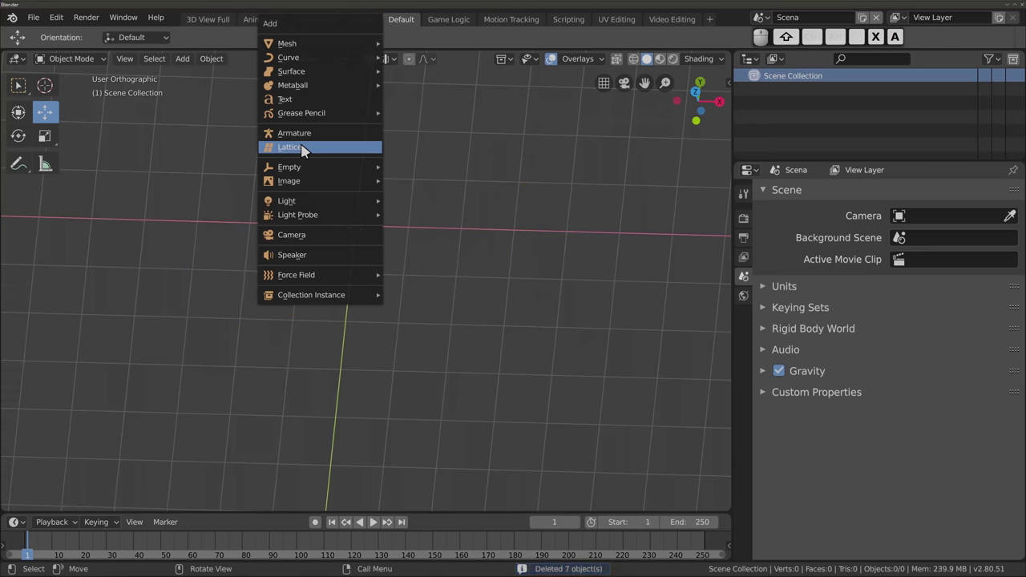
mouse_move(289, 181)
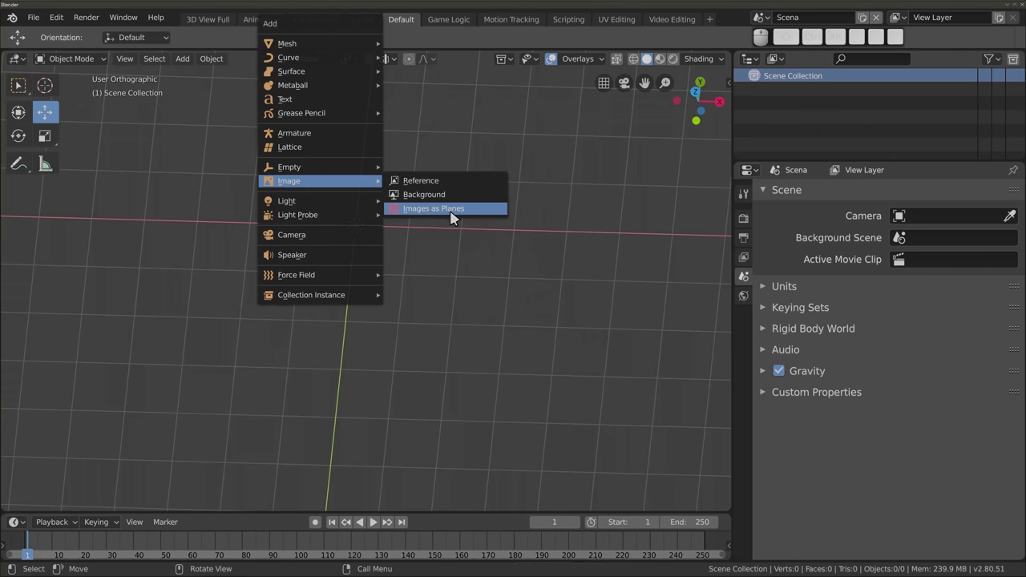
Add CCrelease.jpg from the intros folder as a reference image
left_click(419, 183)
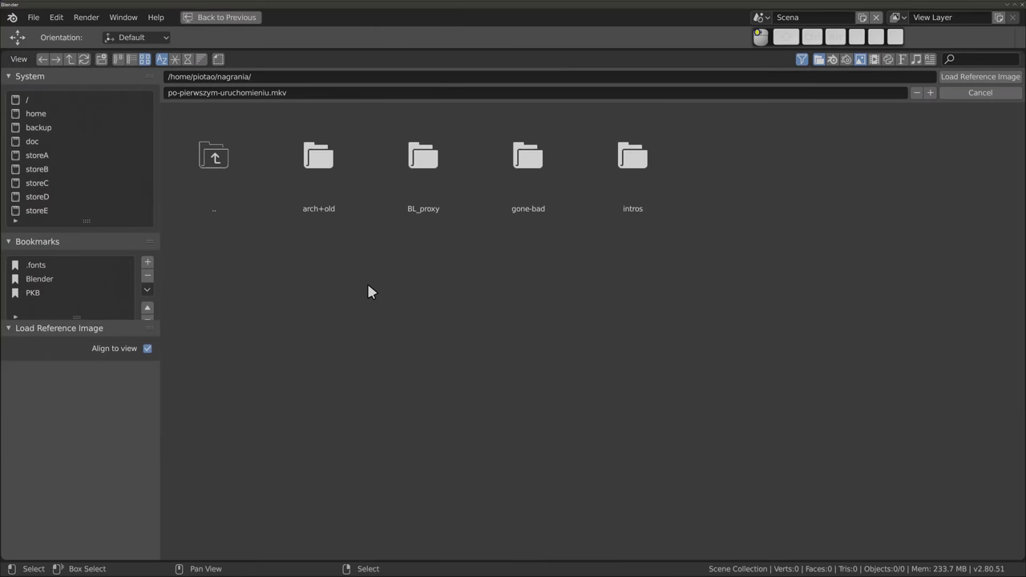
double_click(633, 164)
double_click(311, 155)
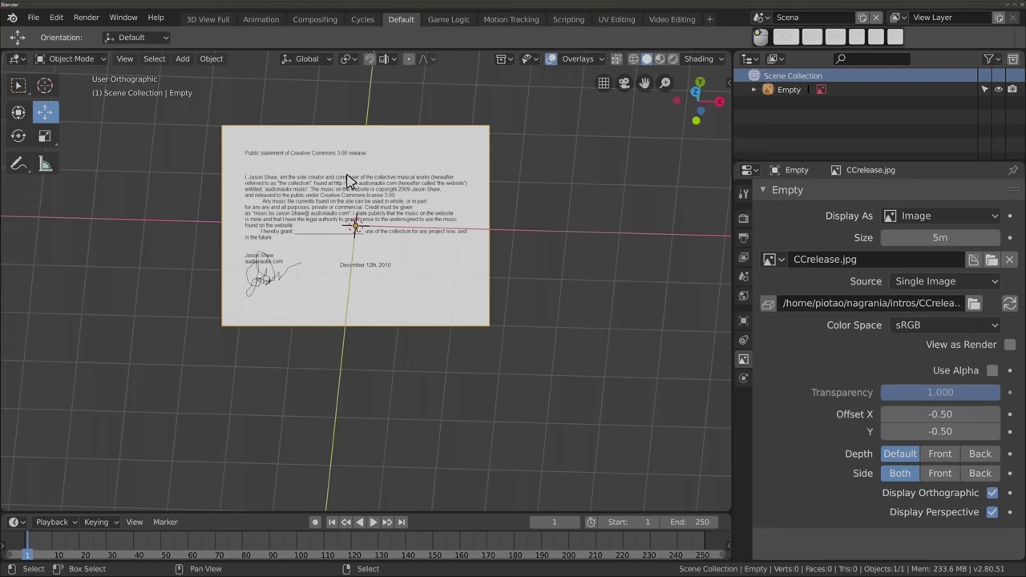
View the reference image from above and scale it up
middle_click_drag(303, 281, 369, 221)
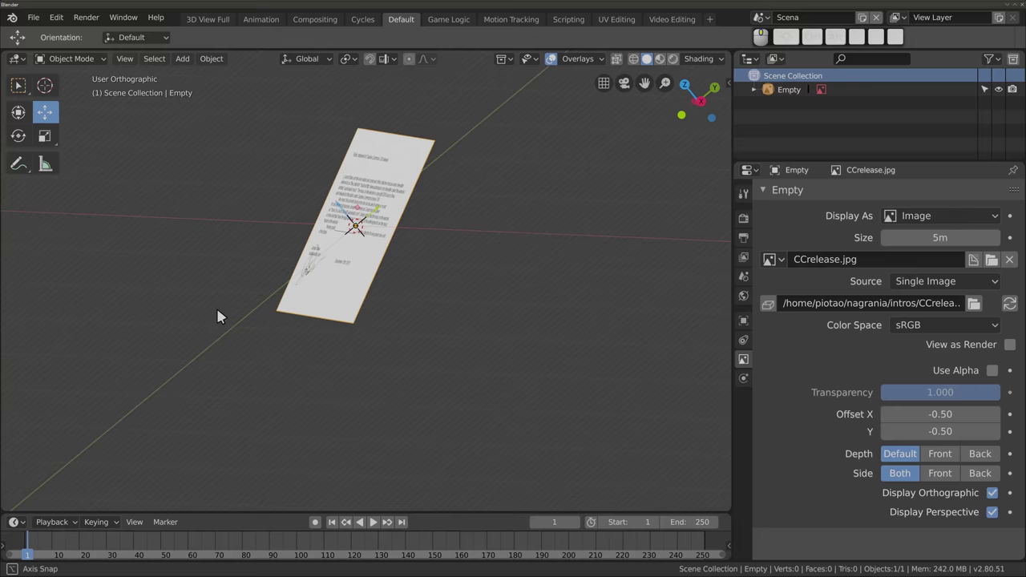
middle_click_drag(367, 216, 273, 340)
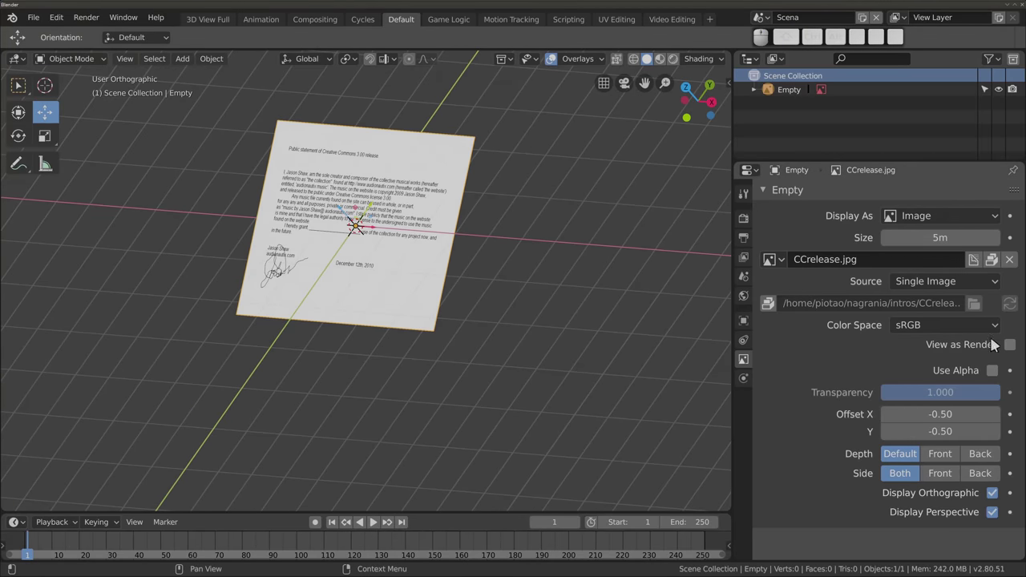
scroll(388, 244, "down", 4)
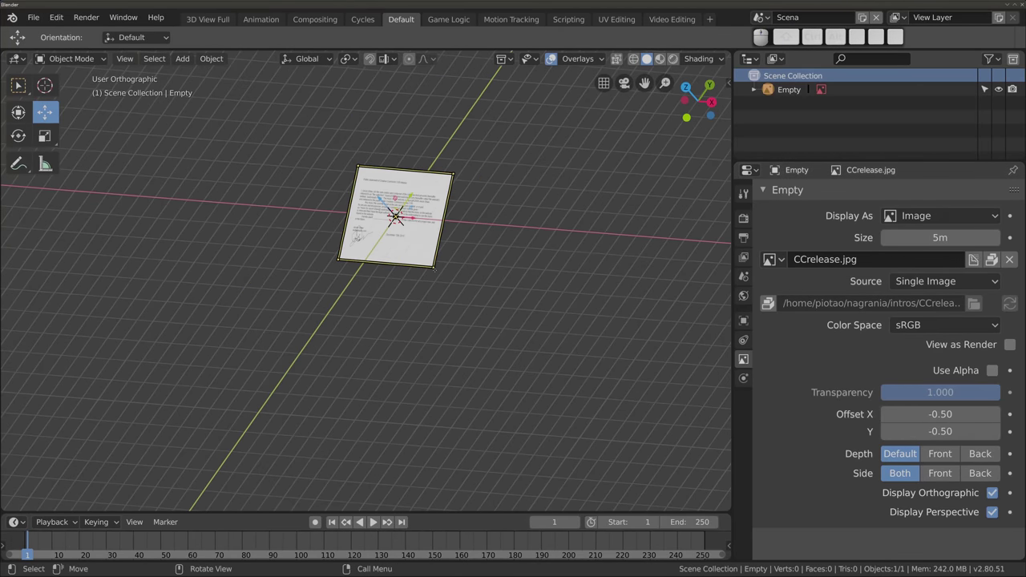
key("s")
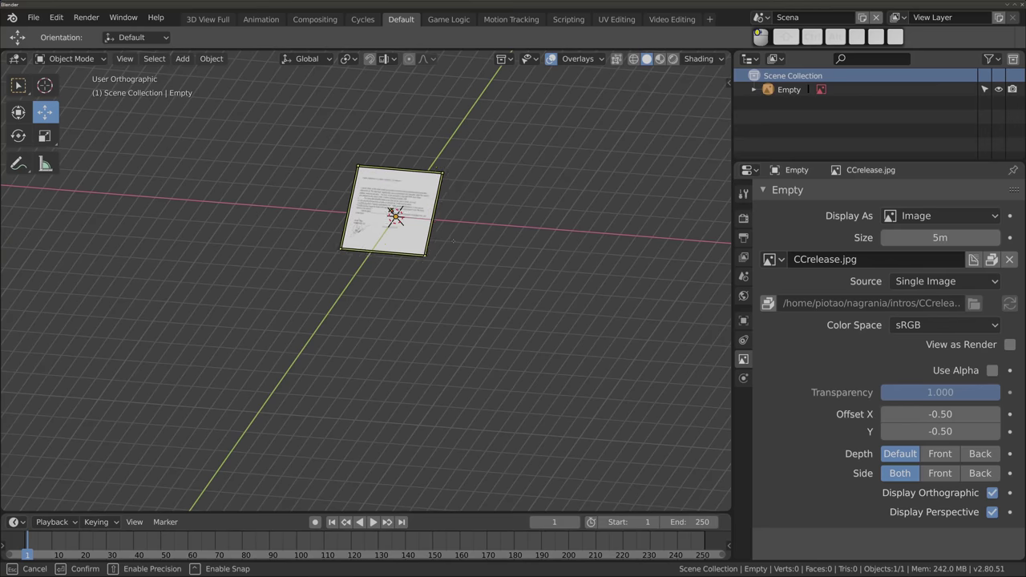
left_click(317, 242)
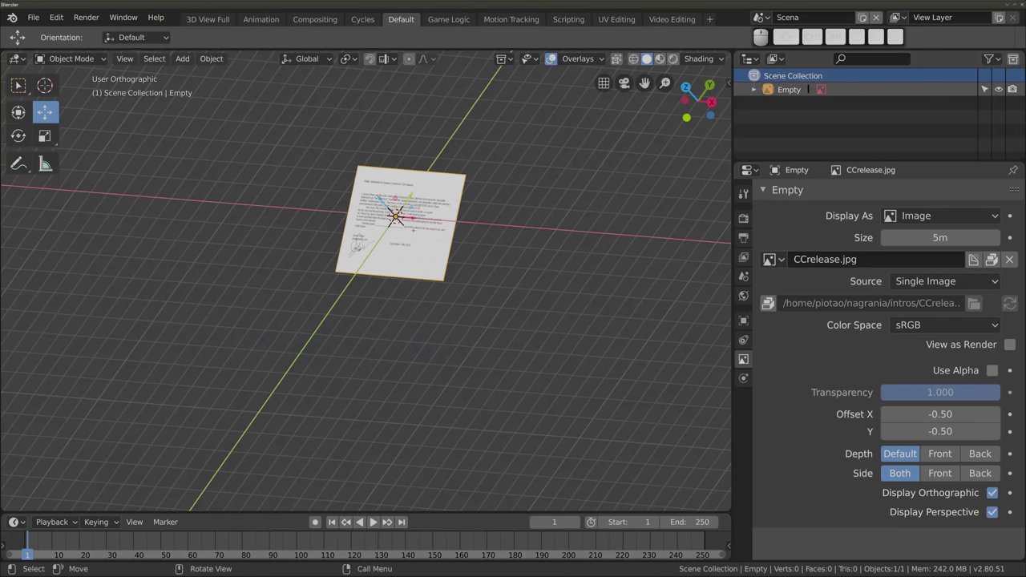
Delete the reference image and add a point light, moving it into place
key("x")
left_click(412, 227)
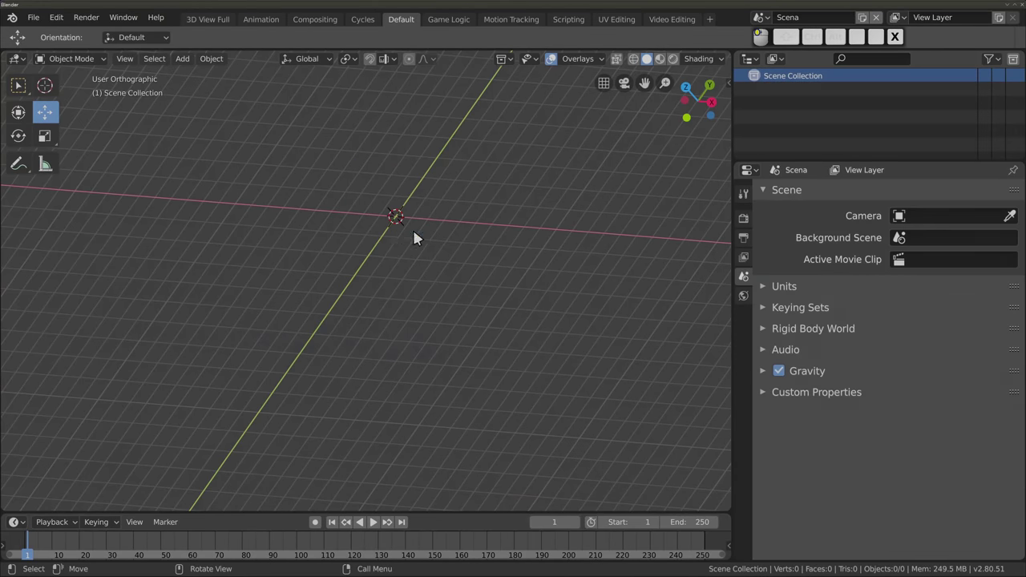
key("shift+a")
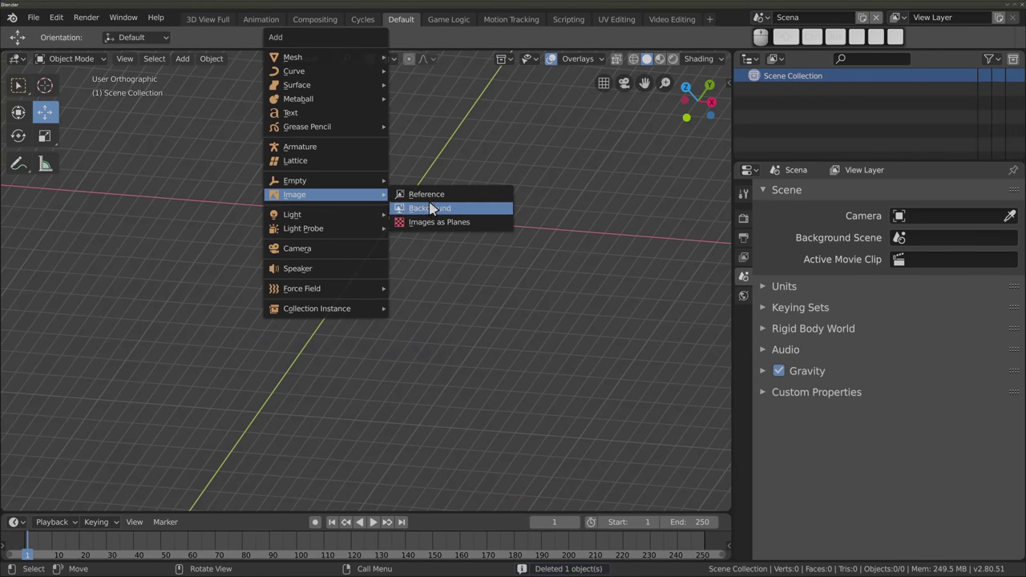
mouse_move(326, 215)
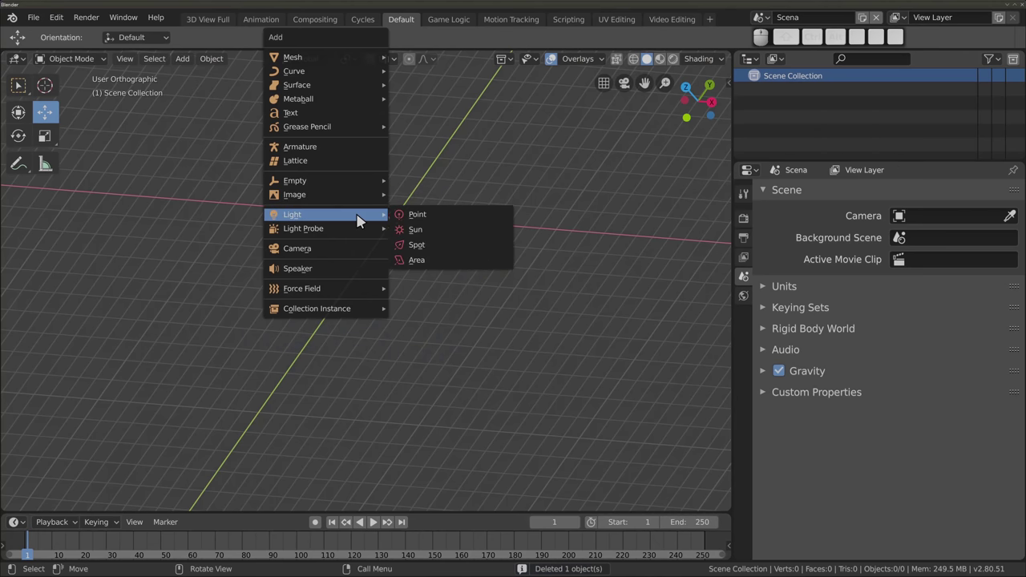
left_click(417, 214)
key("g")
left_click(326, 185)
Add a sun light, raise it higher and tilt it to a new angle
key("shift+a")
key("Escape")
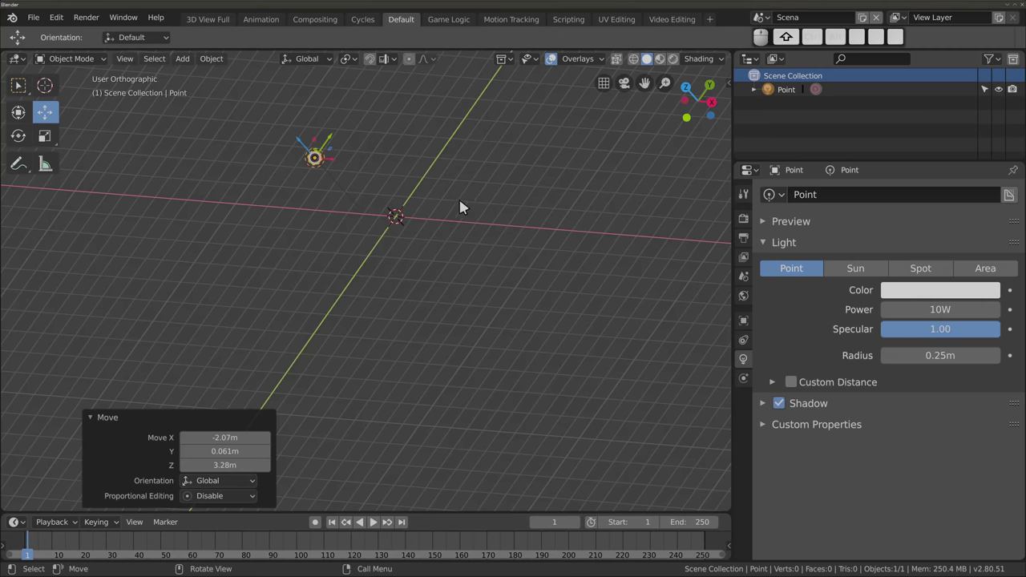
key("shift+a")
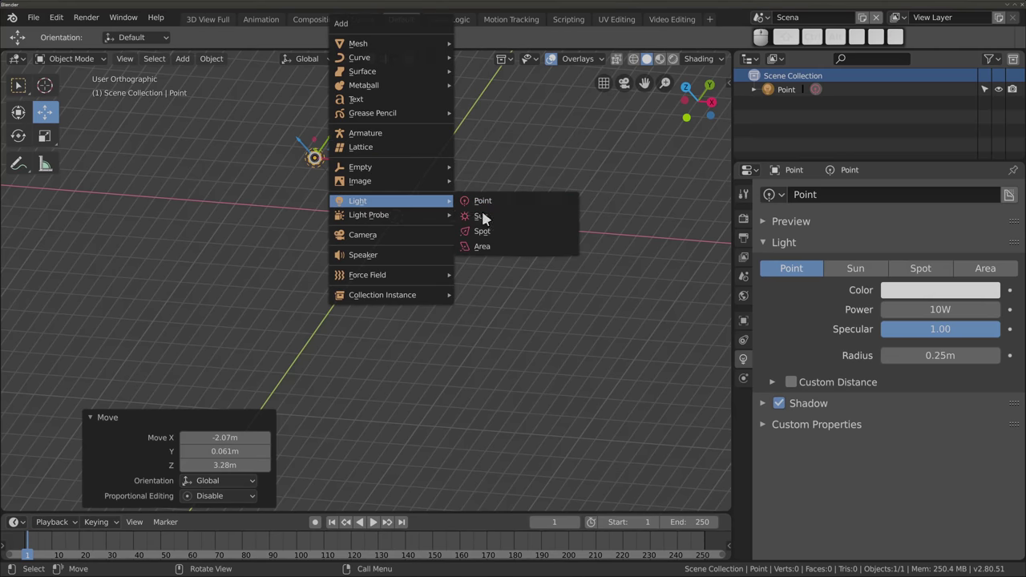
left_click(485, 213)
key("g")
left_click(446, 84)
mouse_move(337, 219)
middle_mouse_down()
mouse_move(417, 229)
mouse_move(497, 278)
mouse_move(423, 232)
middle_mouse_up()
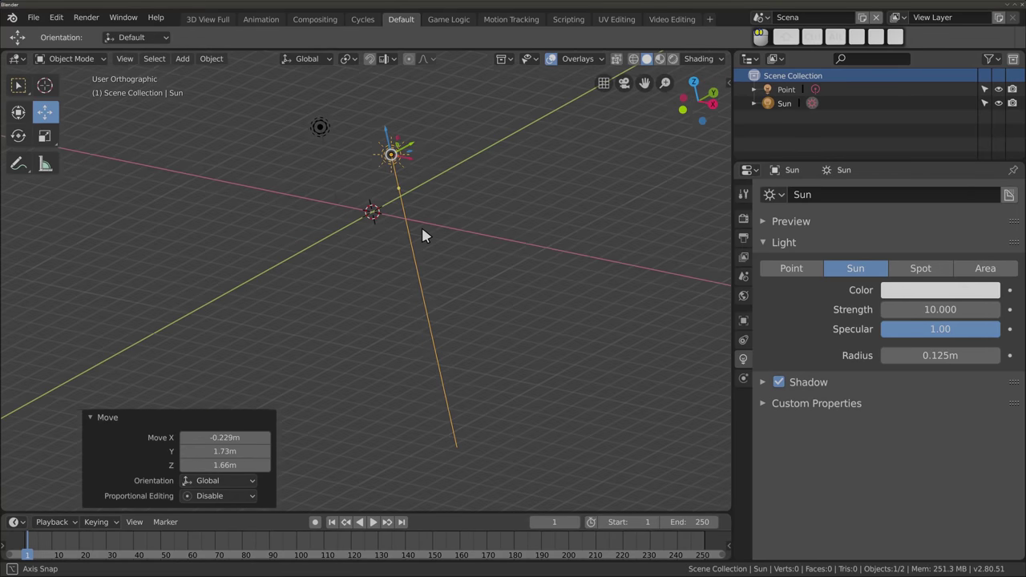
key("r")
left_click(495, 227)
Add a spot light above the origin and narrow its cone to 31.4°
key("shift+a")
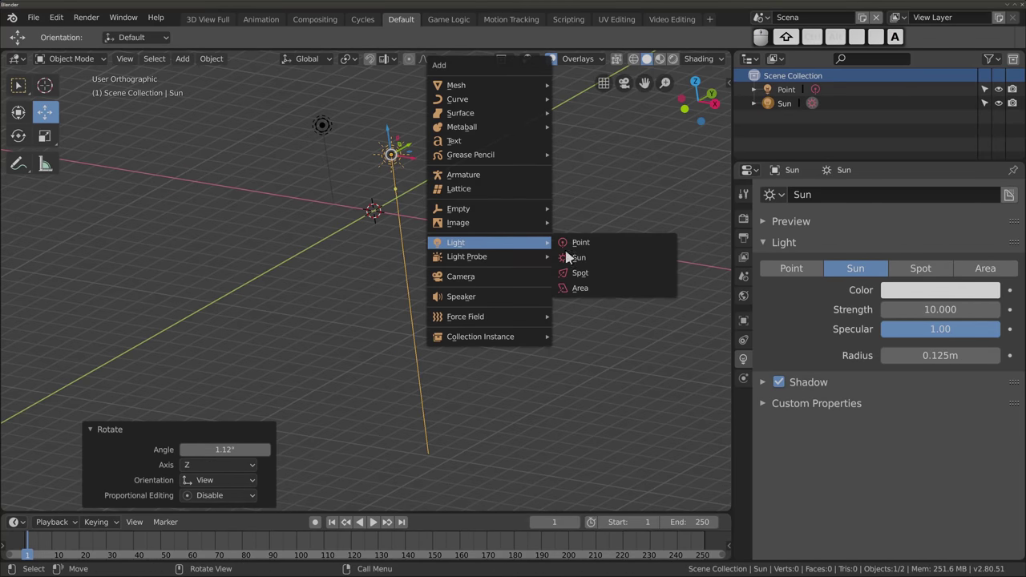
left_click(585, 277)
key("g")
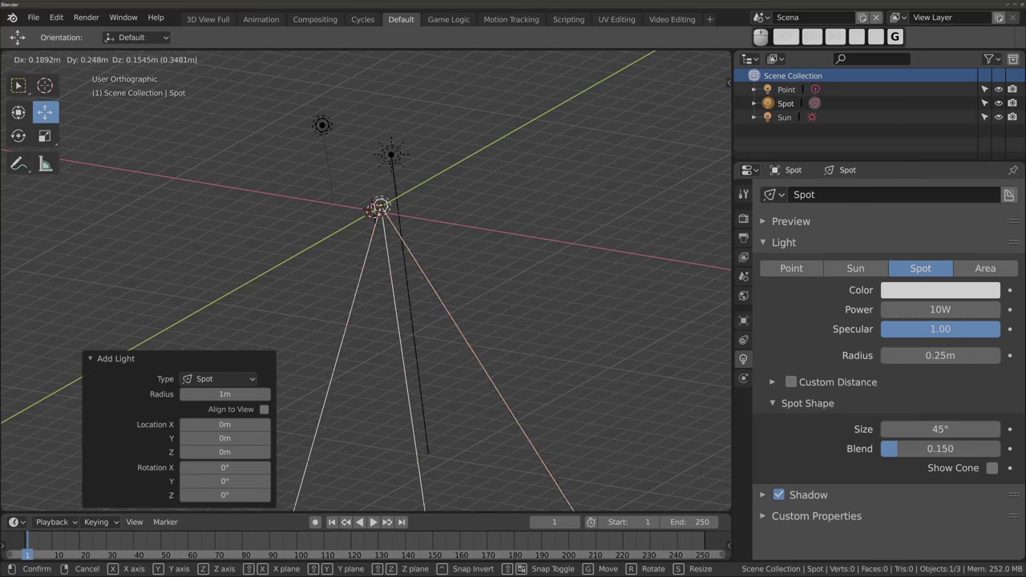
left_click(497, 222)
mouse_move(487, 192)
left_mouse_down()
mouse_move(487, 207)
mouse_move(481, 151)
left_mouse_up()
mouse_move(439, 184)
middle_mouse_down()
mouse_move(449, 144)
mouse_move(497, 256)
middle_mouse_up()
Add an area light, move it to the right of the others and enlarge it
key("shift+a")
left_click(614, 301)
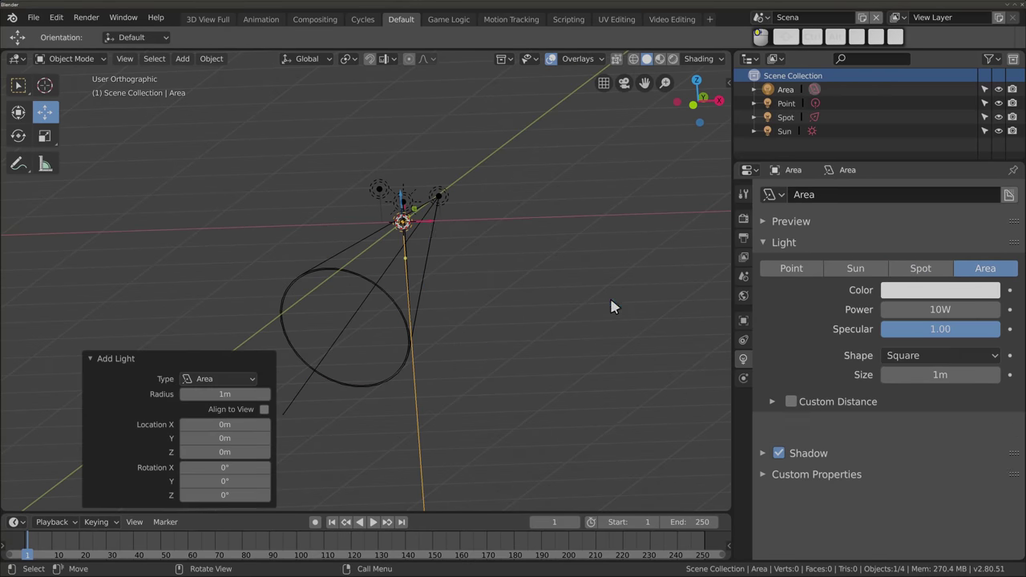
middle_click_drag(384, 240, 407, 233)
left_click_drag(407, 219, 503, 206)
middle_click_drag(504, 206, 481, 192)
middle_click_drag(402, 259, 481, 256)
key("s")
left_click(567, 259)
key("r")
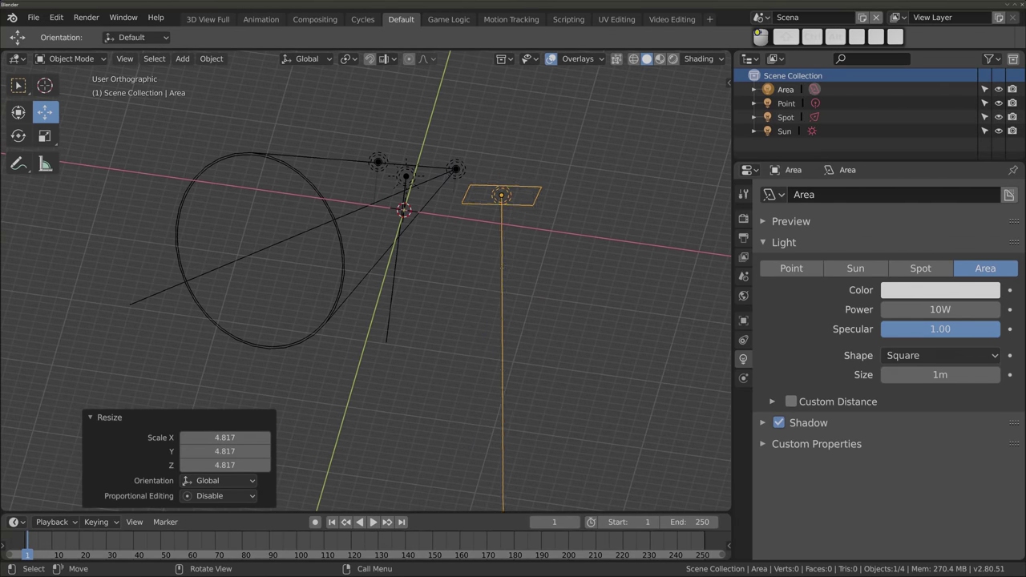
key("Escape")
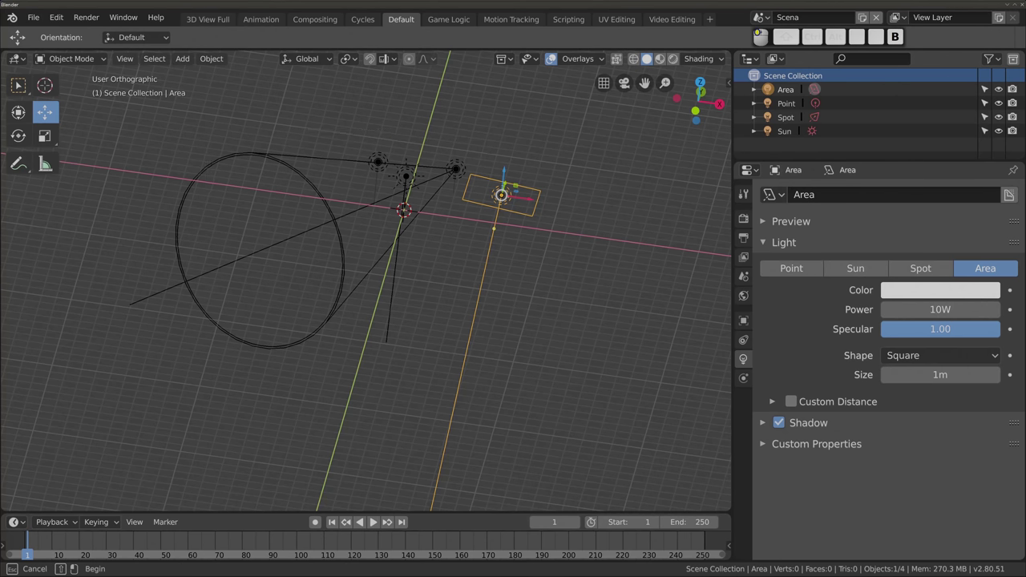
Select all four lights and delete them
key("a")
key("x")
left_click(412, 239)
key("shift+a")
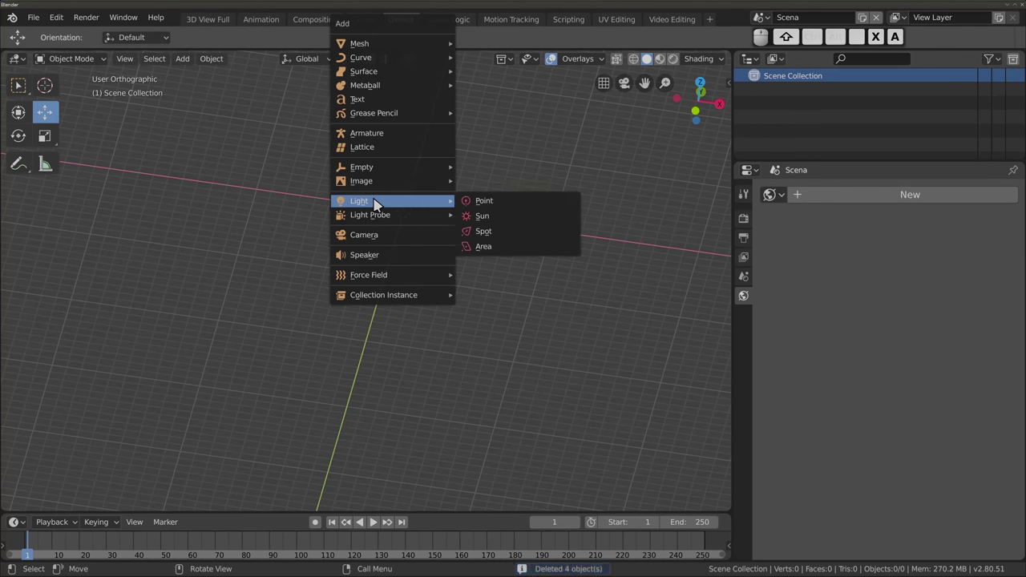
mouse_move(377, 215)
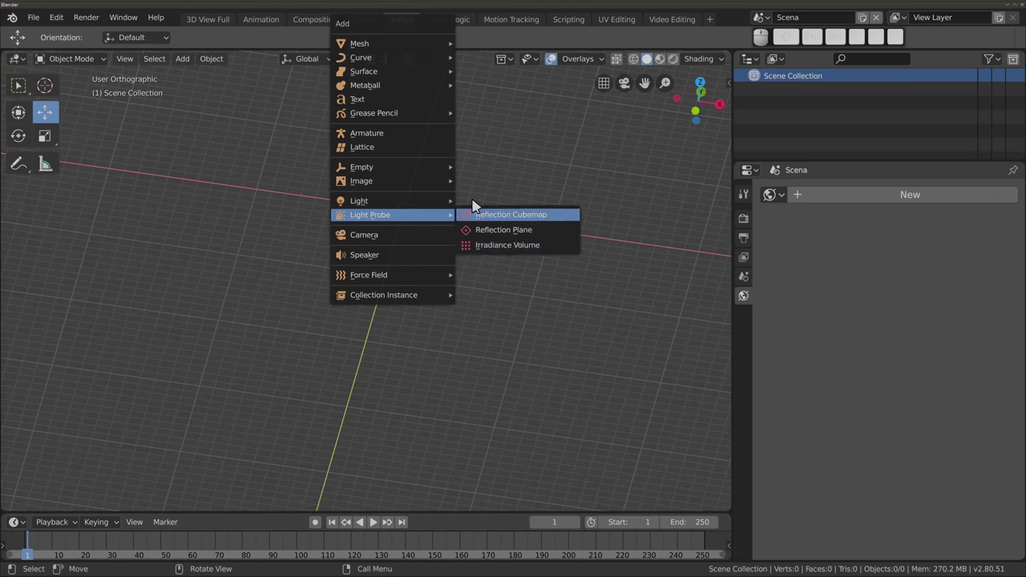
Add a camera at the 3D cursor and move it up and to the right
key("Escape")
middle_click_drag(381, 232, 392, 137)
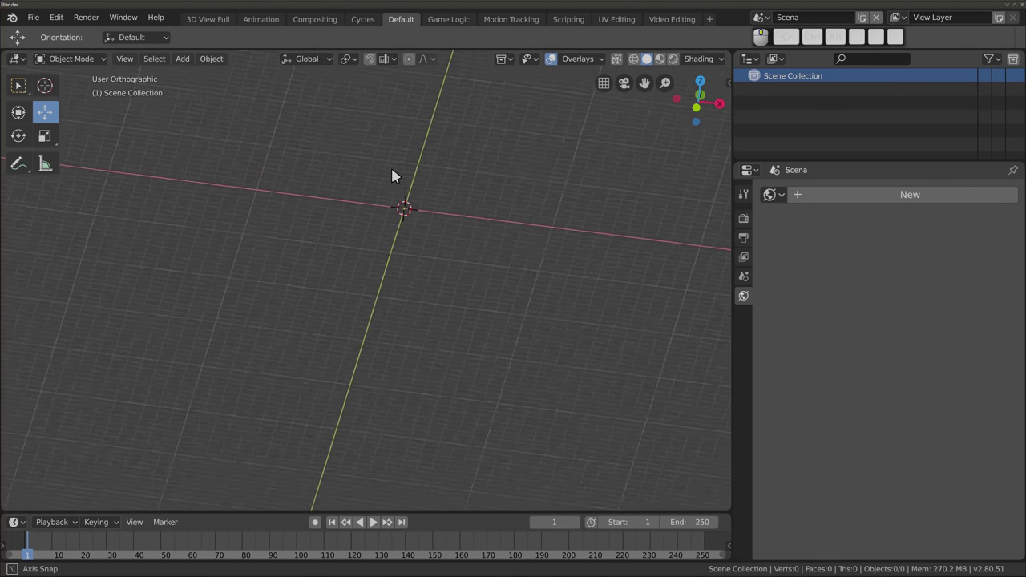
mouse_move(365, 296)
middle_mouse_down()
mouse_move(353, 295)
mouse_move(393, 145)
middle_mouse_up()
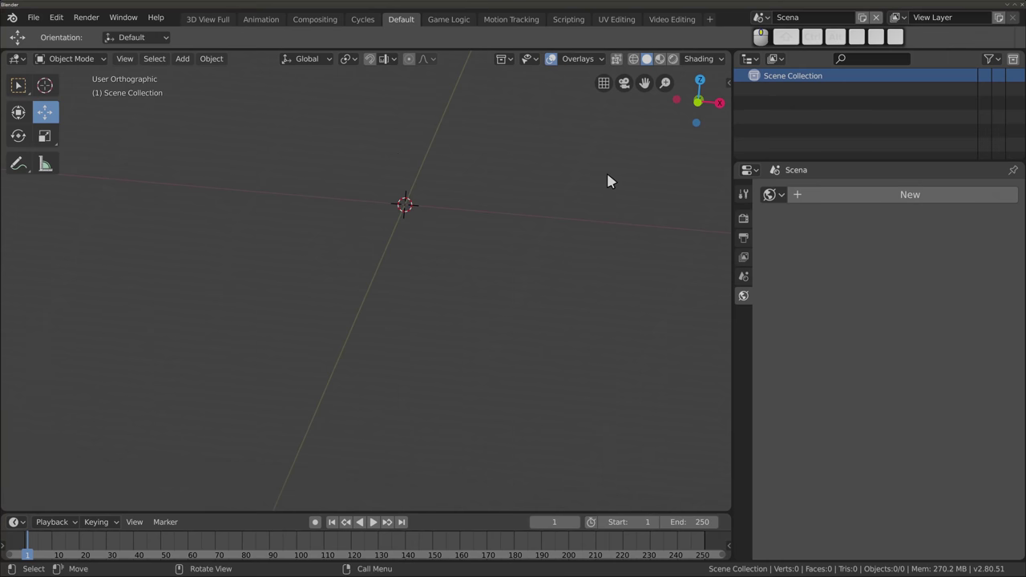
middle_click_drag(324, 285, 294, 362, "shift")
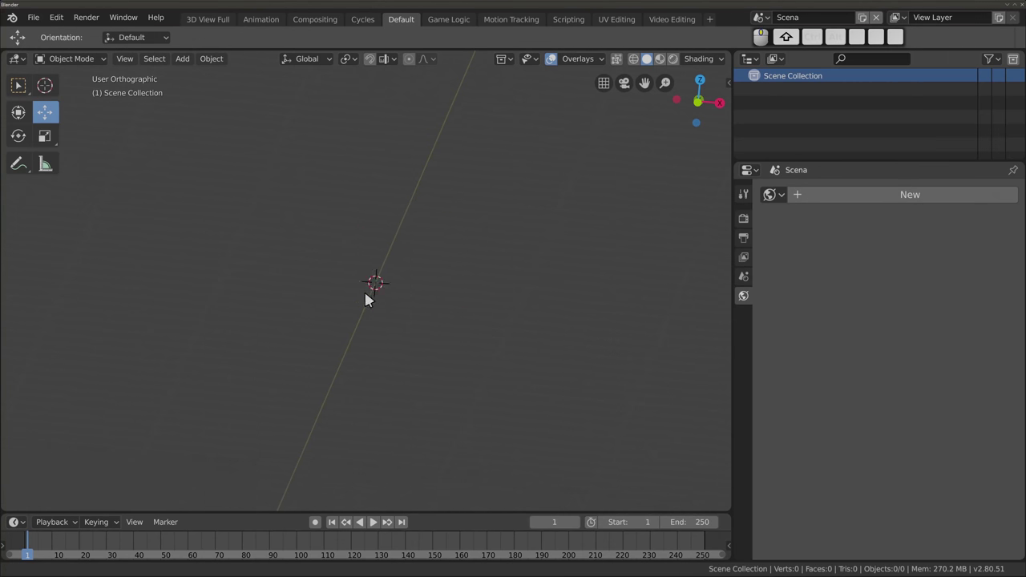
key("shift+a")
left_click(343, 242)
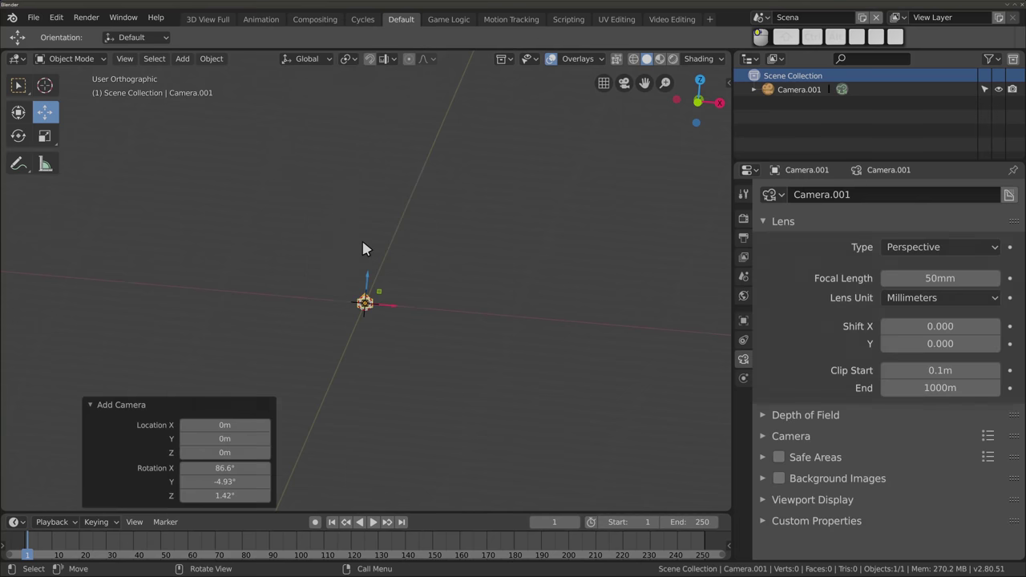
left_click_drag(364, 317, 424, 273)
scroll(414, 271, "up", 5)
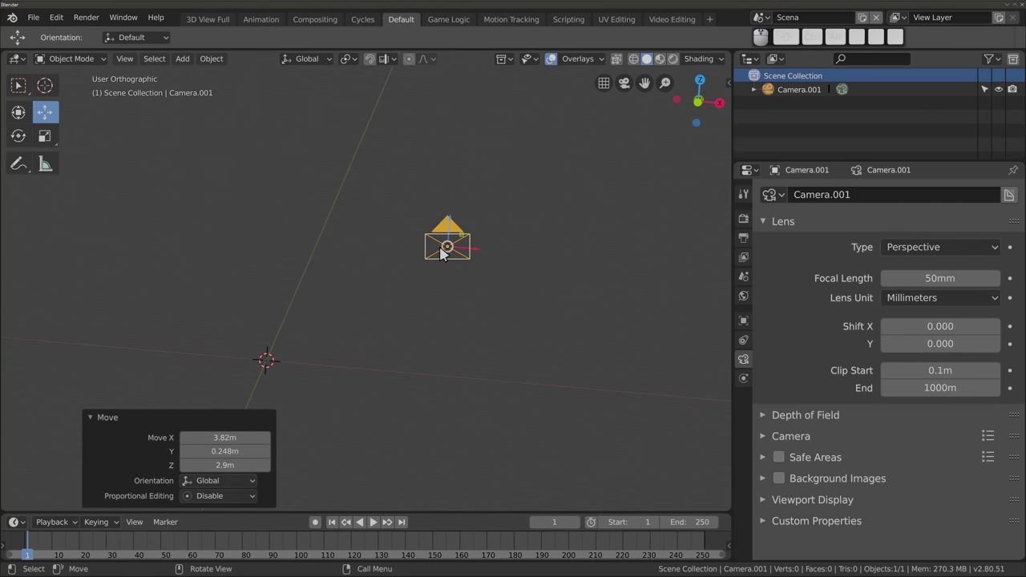
scroll(453, 228, "up", 2)
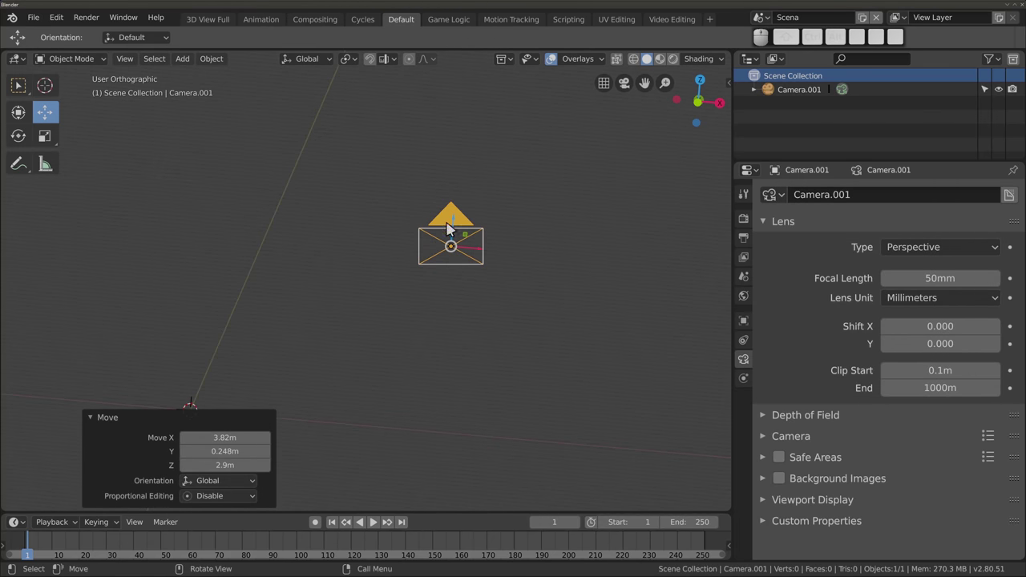
Add a second camera placed left of the first one
key("shift+a")
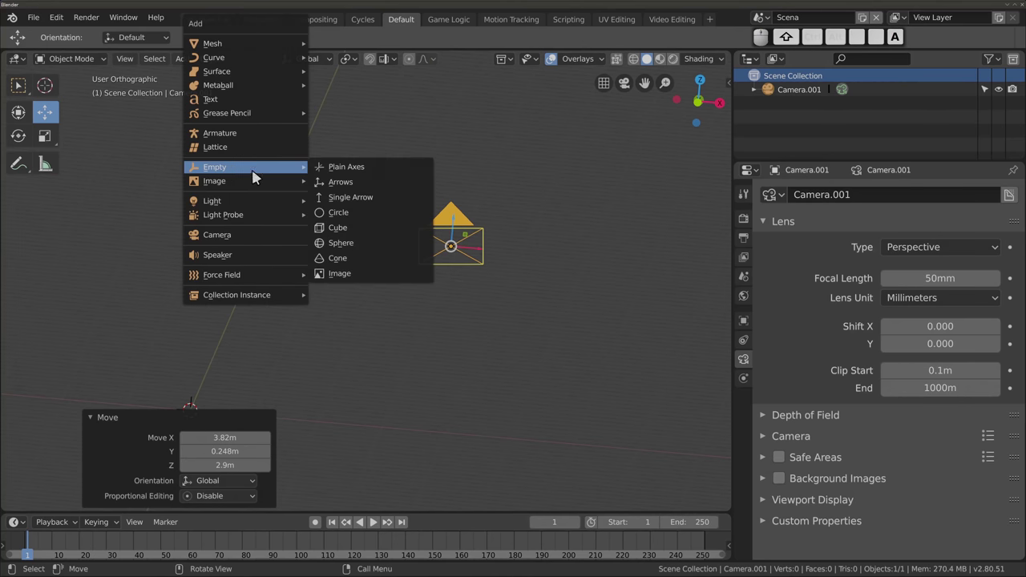
left_click(280, 242)
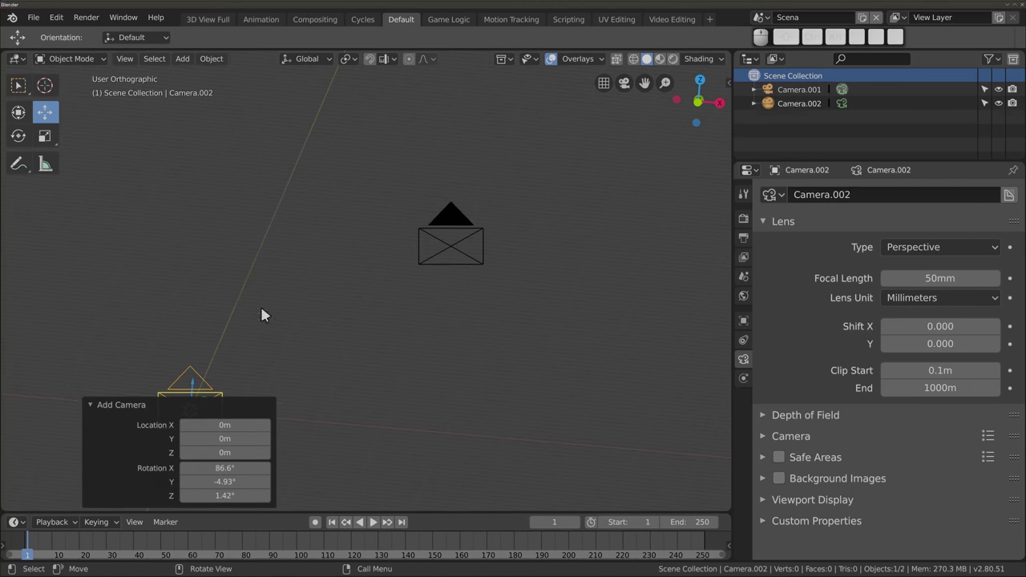
key("g")
left_click(400, 202)
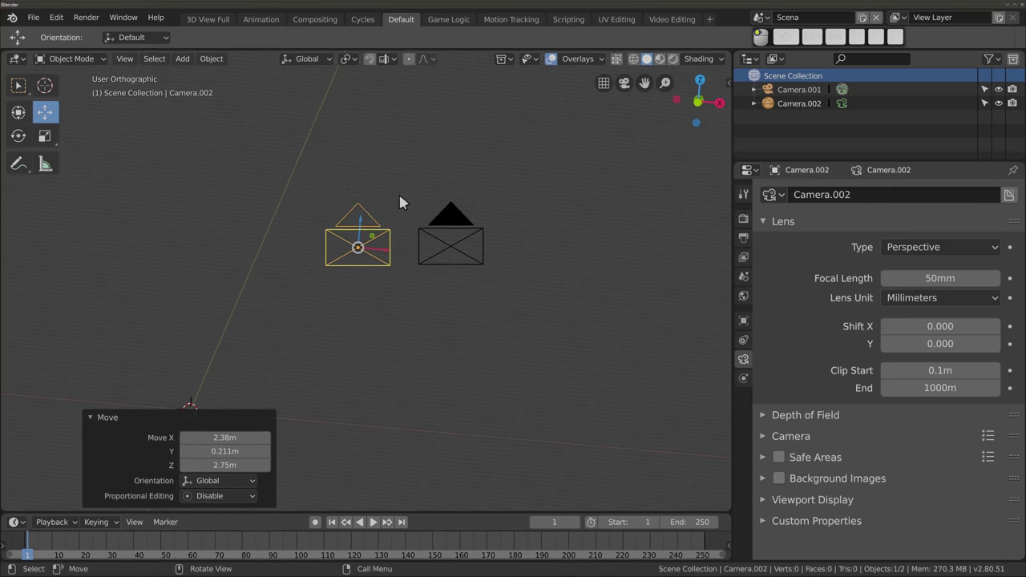
left_click(452, 245)
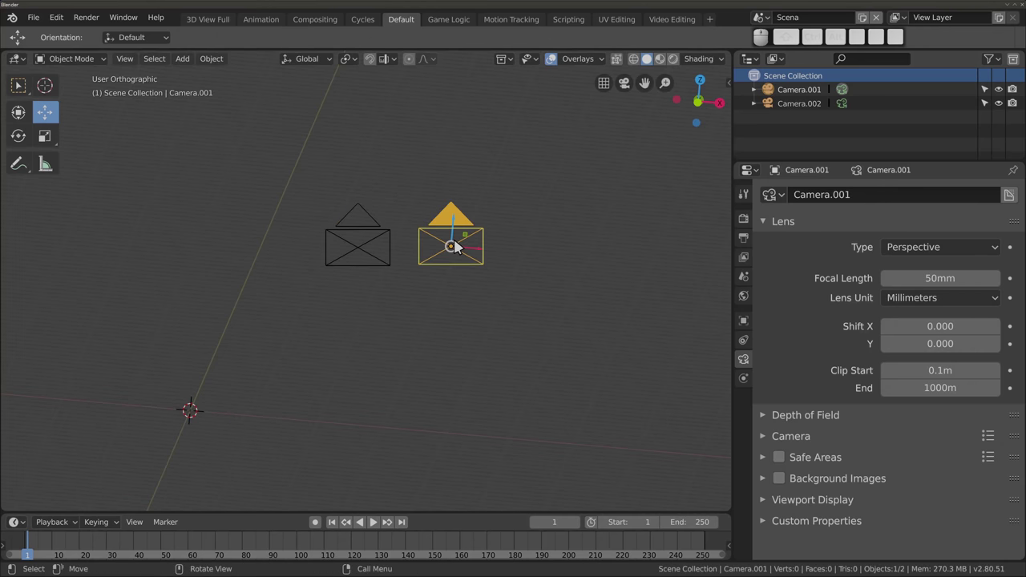
left_click(366, 229)
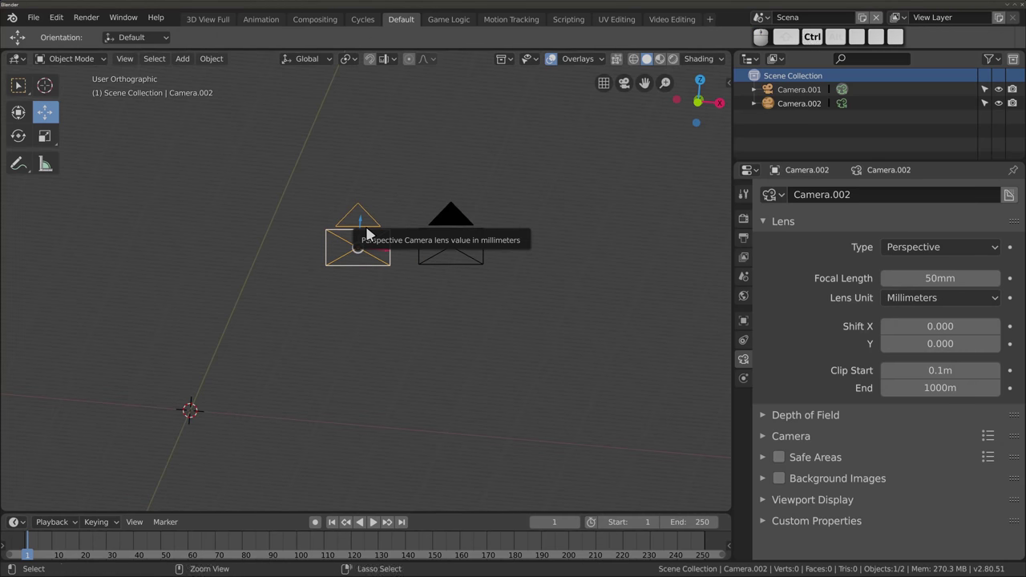
Look through the new camera and pull it back along its viewing axis
key("ctrl+KP_0")
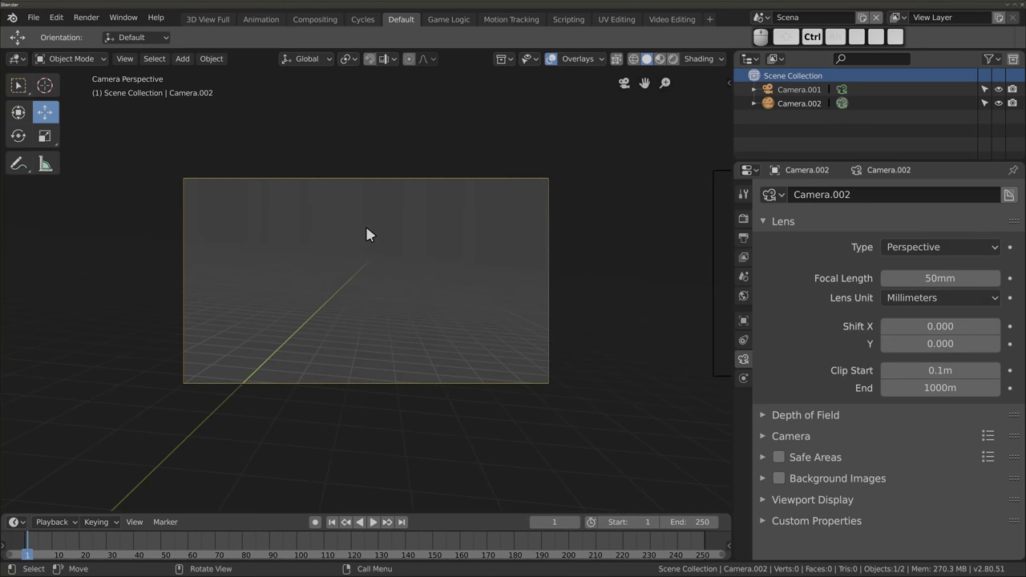
key("g")
key("z")
key("z")
left_click(353, 404)
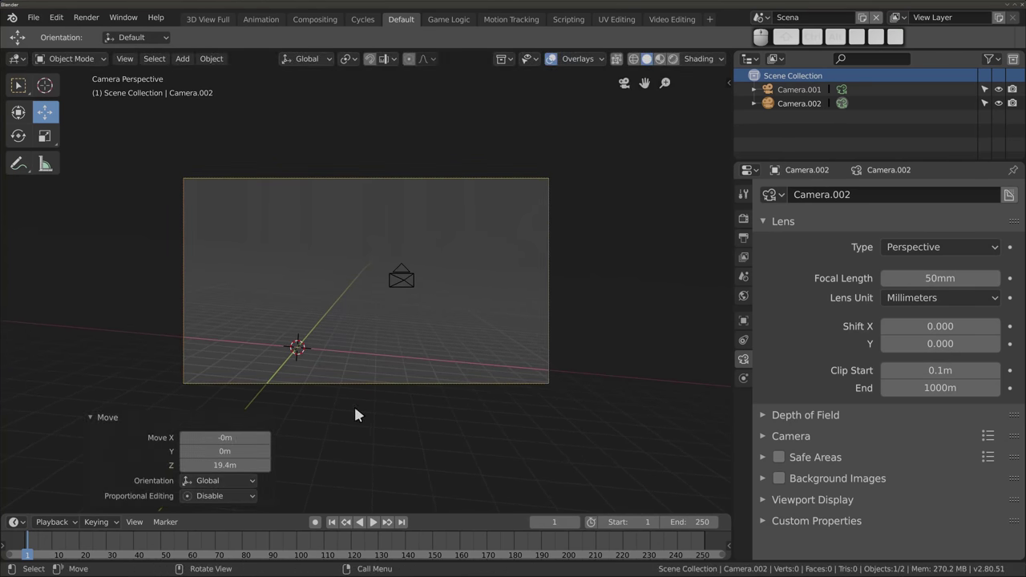
key("KP_0")
Delete Camera.001 and select the remaining camera
left_click(408, 273)
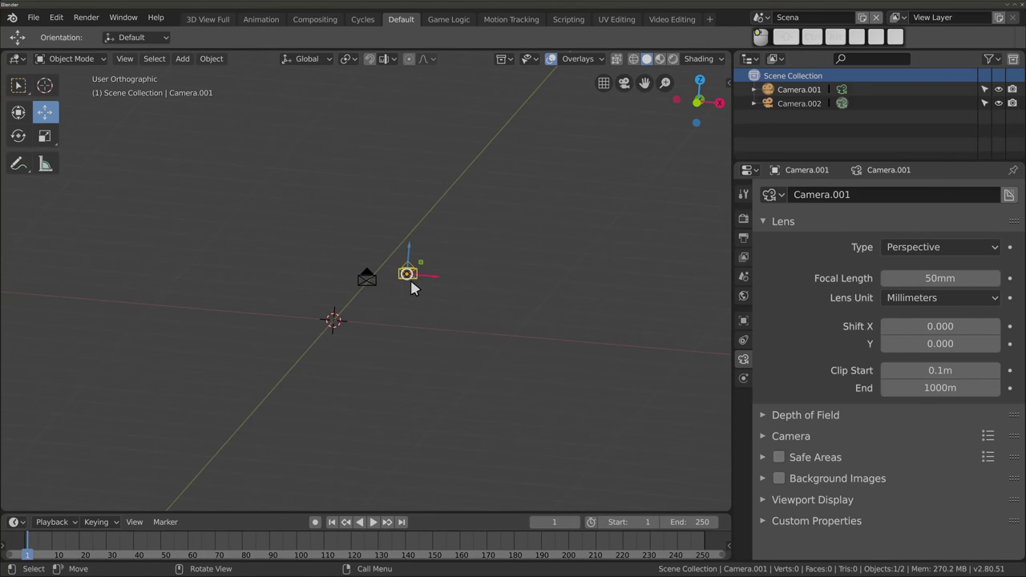
key("x")
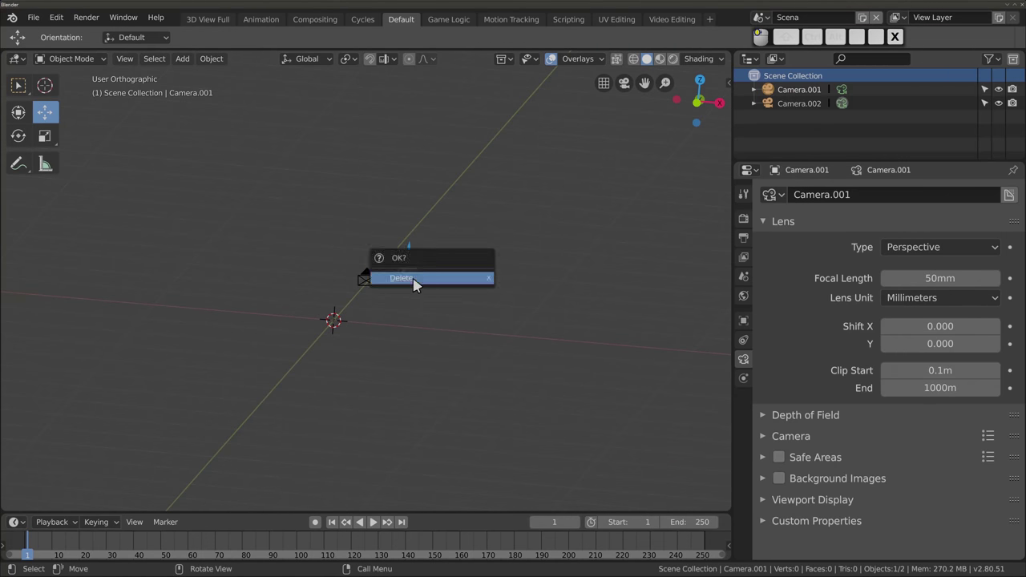
left_click(415, 279)
mouse_move(355, 301)
middle_mouse_down()
mouse_move(506, 202)
mouse_move(298, 206)
middle_mouse_up()
left_click(433, 293)
Delete the leftover camera and add a Speaker, moved up above the origin
key("Delete")
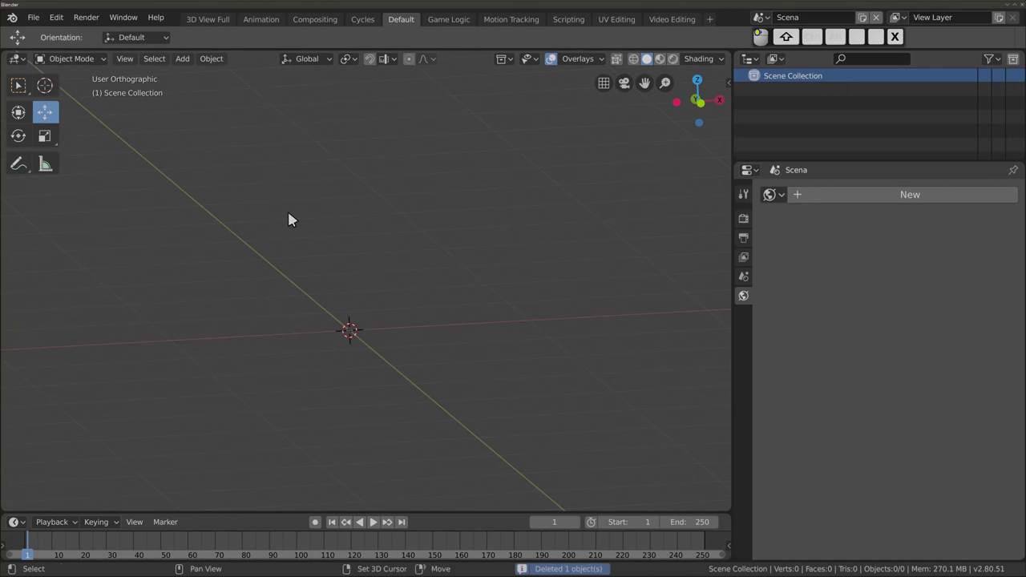
key("shift+a")
left_click(297, 255)
key("g")
left_click(367, 297)
middle_click_drag(366, 298, 371, 274)
Tilt the speaker with trackball rotation, review the Render audio options, then delete the speaker
key("r")
key("r")
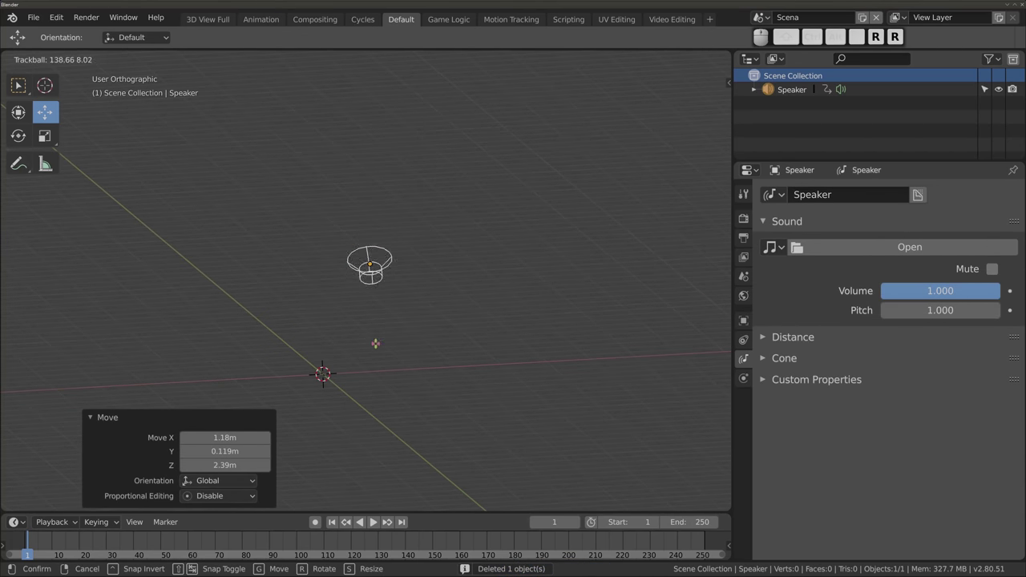
key("Return")
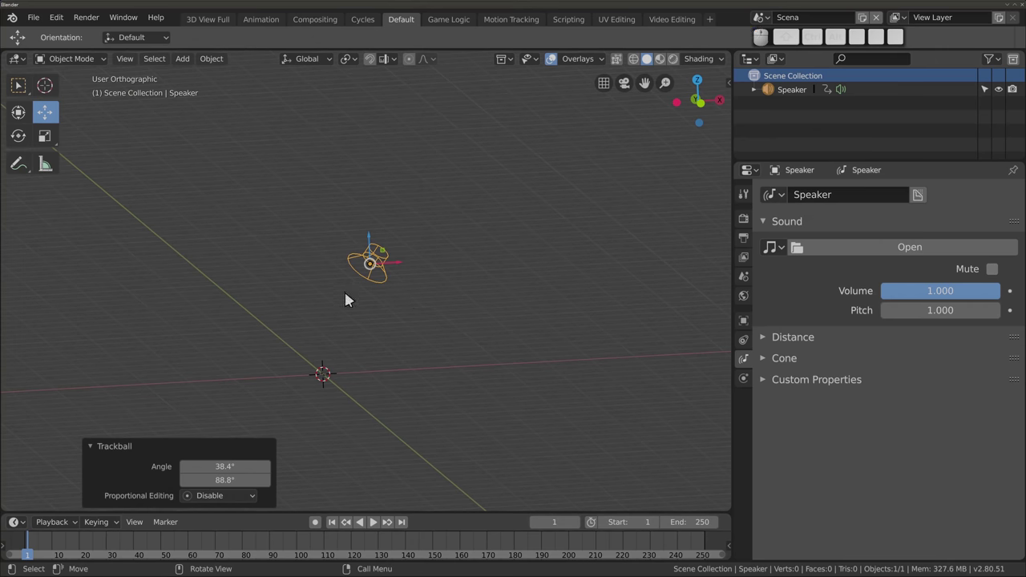
mouse_move(308, 263)
middle_mouse_down()
mouse_move(294, 275)
mouse_move(307, 254)
mouse_move(282, 248)
middle_mouse_up()
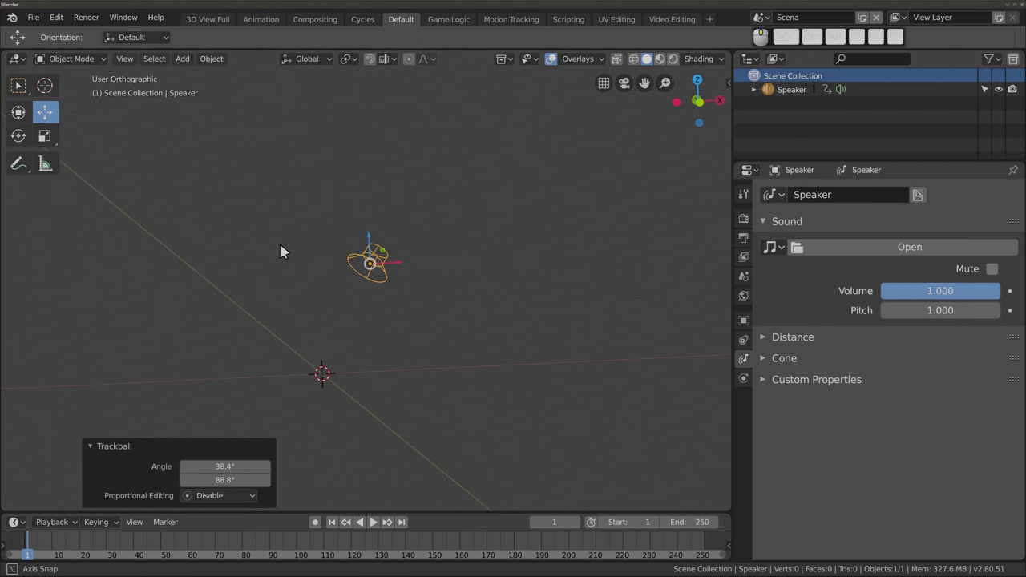
left_click(123, 18)
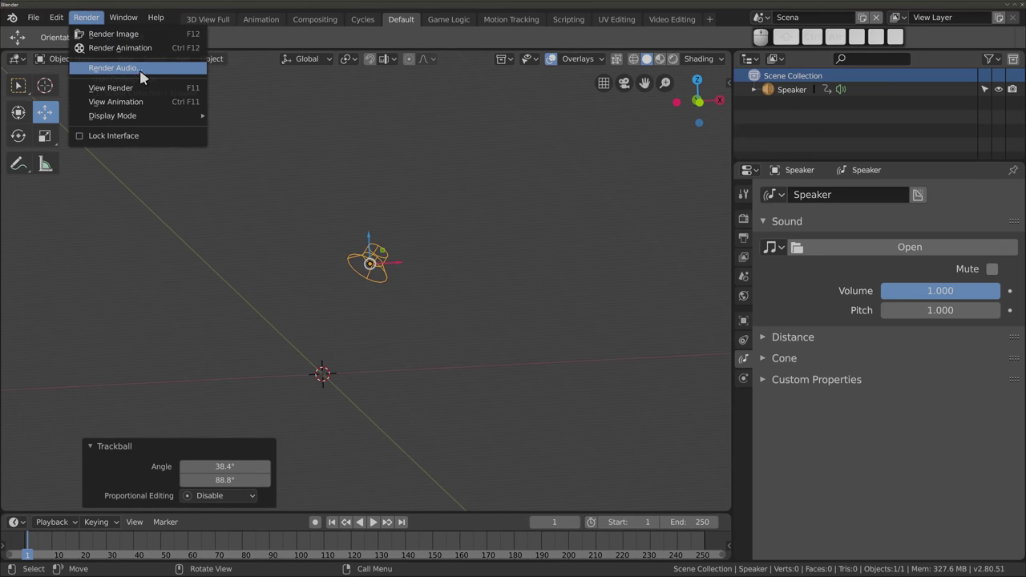
key("Delete")
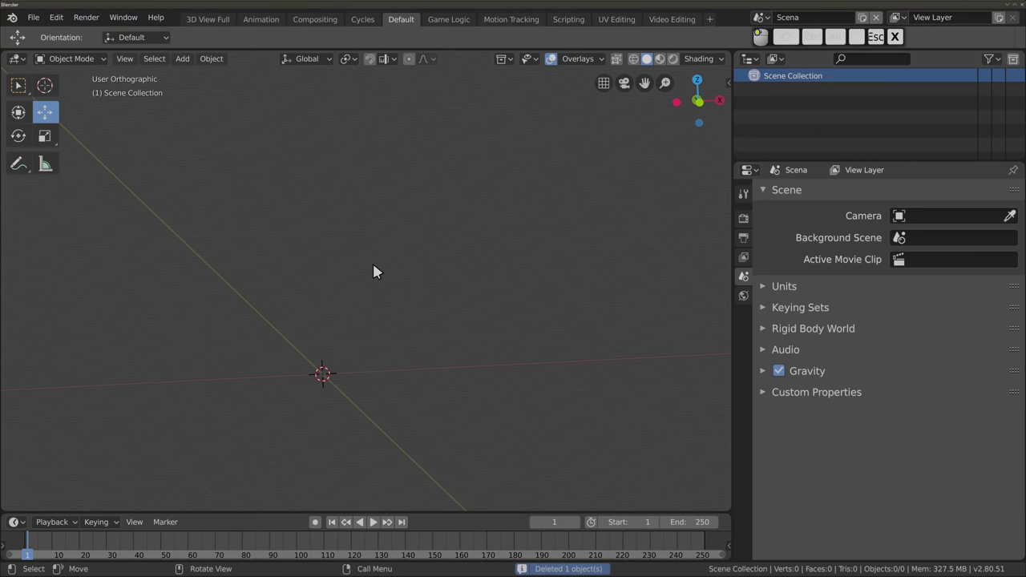
key("shift+a")
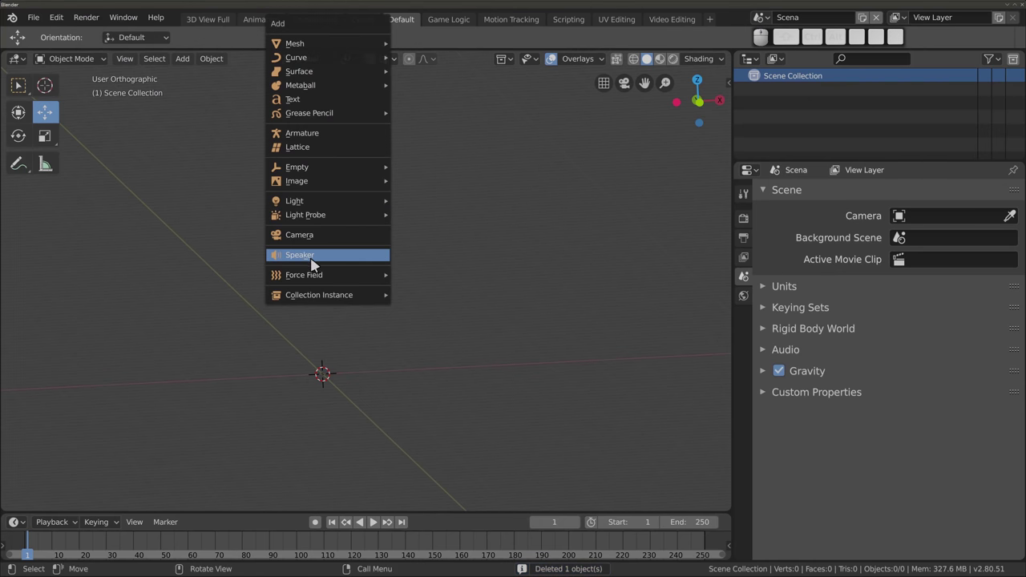
Add a Force Field, place it up and to the left, and rotate it
left_click(416, 275)
key("g")
left_click(232, 285)
mouse_move(233, 285)
middle_mouse_down()
mouse_move(286, 271)
mouse_move(287, 293)
middle_mouse_up()
key("r")
key("r")
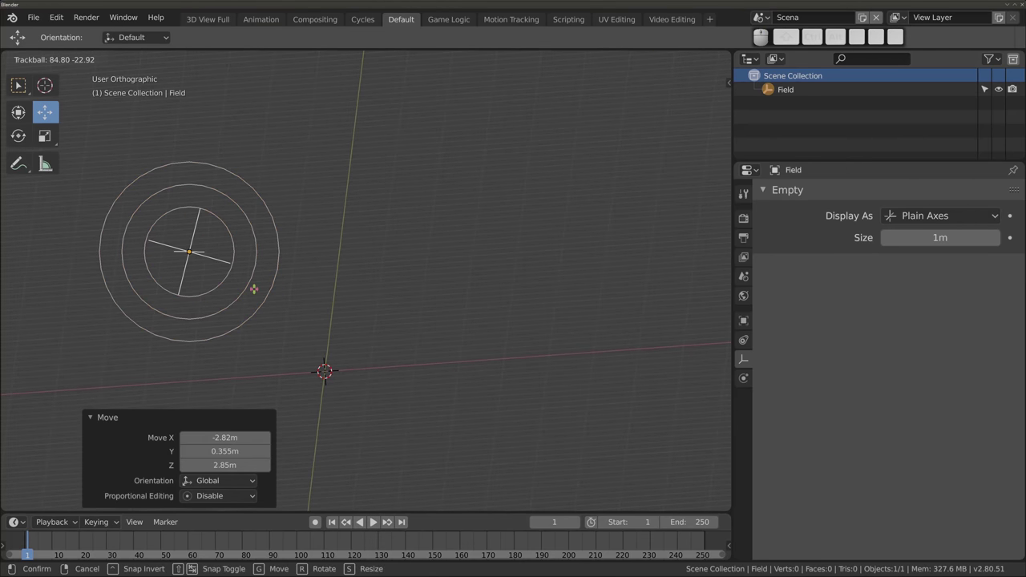
left_click(256, 300)
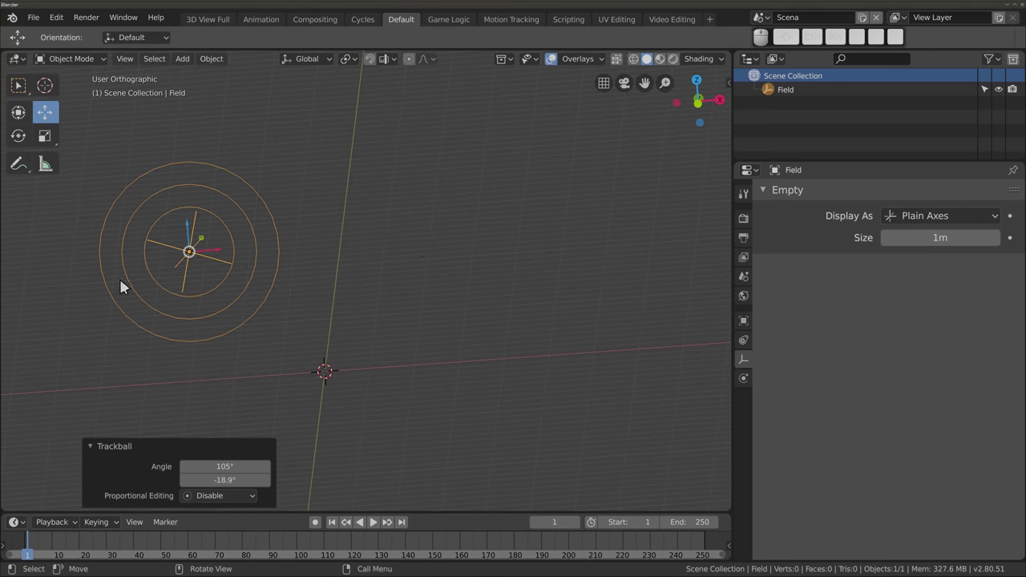
middle_click_drag(283, 204, 298, 261)
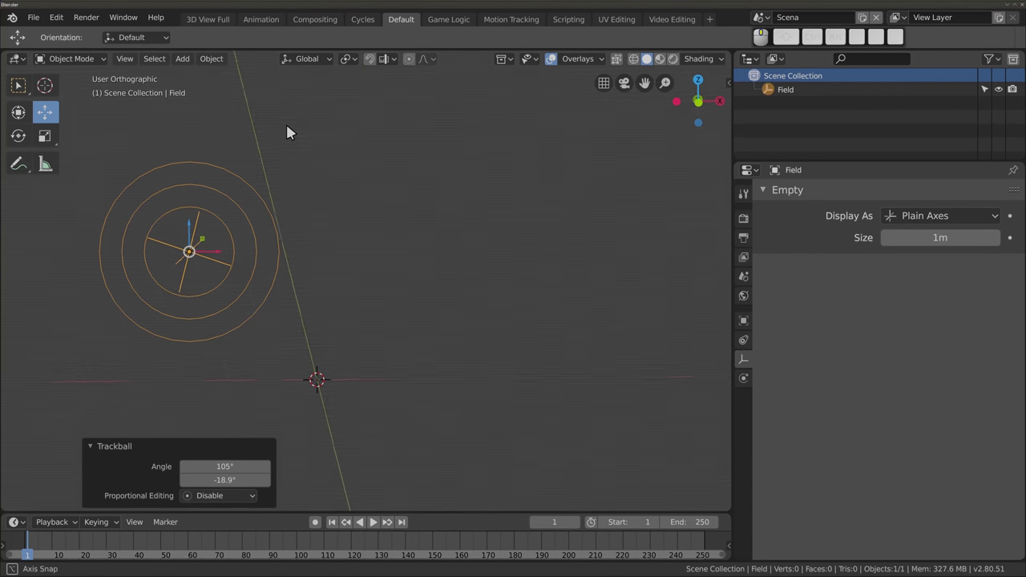
Add a Wind force field, move it, and rotate it about 107°
key("shift+a")
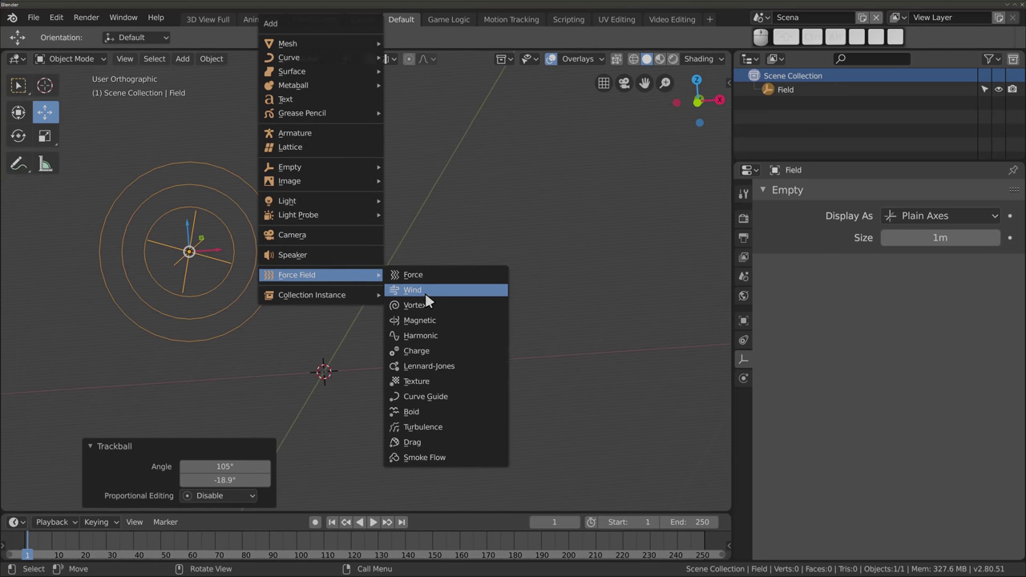
left_click(412, 289)
key("g")
left_click(355, 122)
key("r")
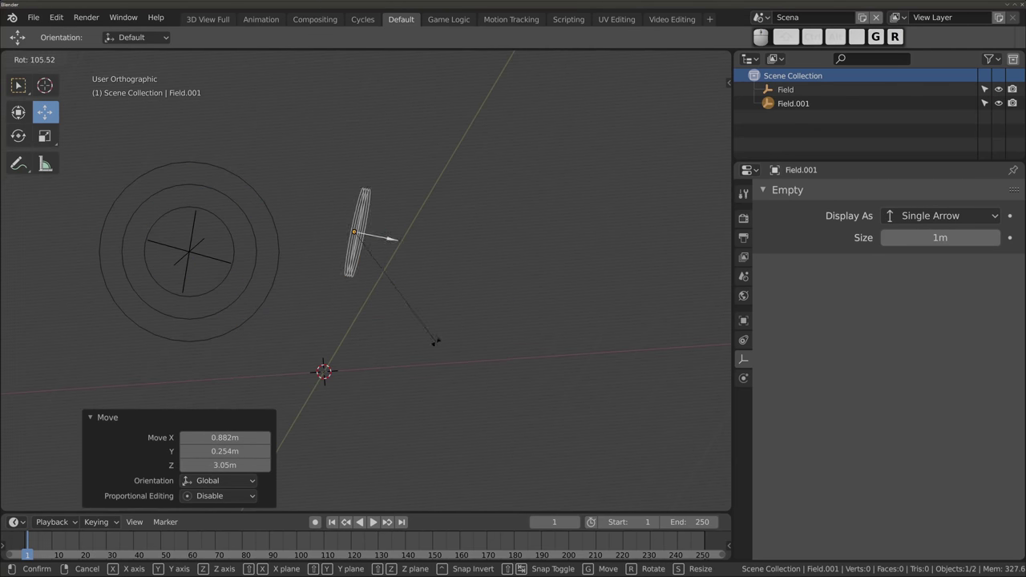
left_click(481, 215)
Add a Turbulence force field right of the wind field and rotate it
key("shift+a")
mouse_move(450, 275)
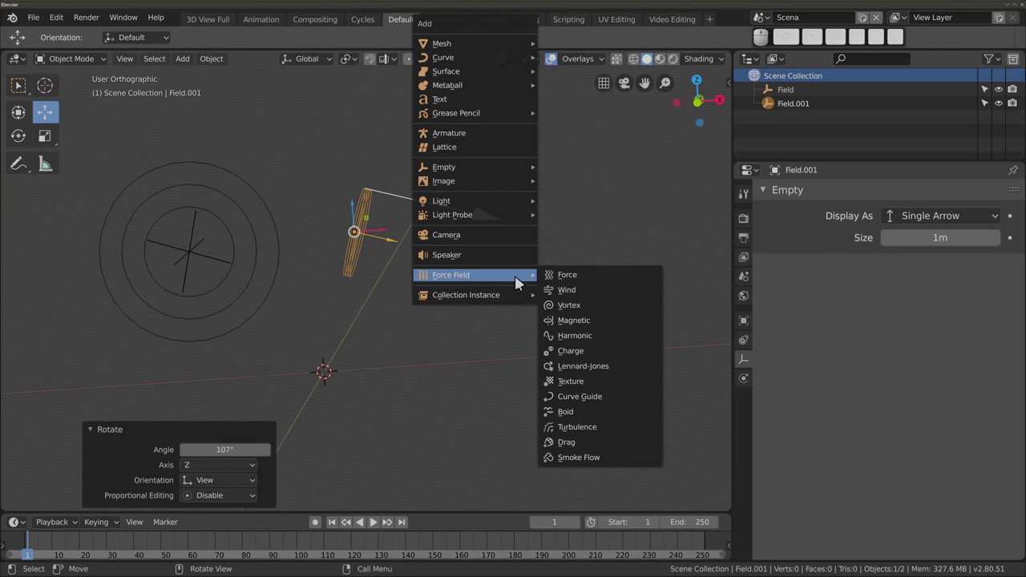
left_click(569, 428)
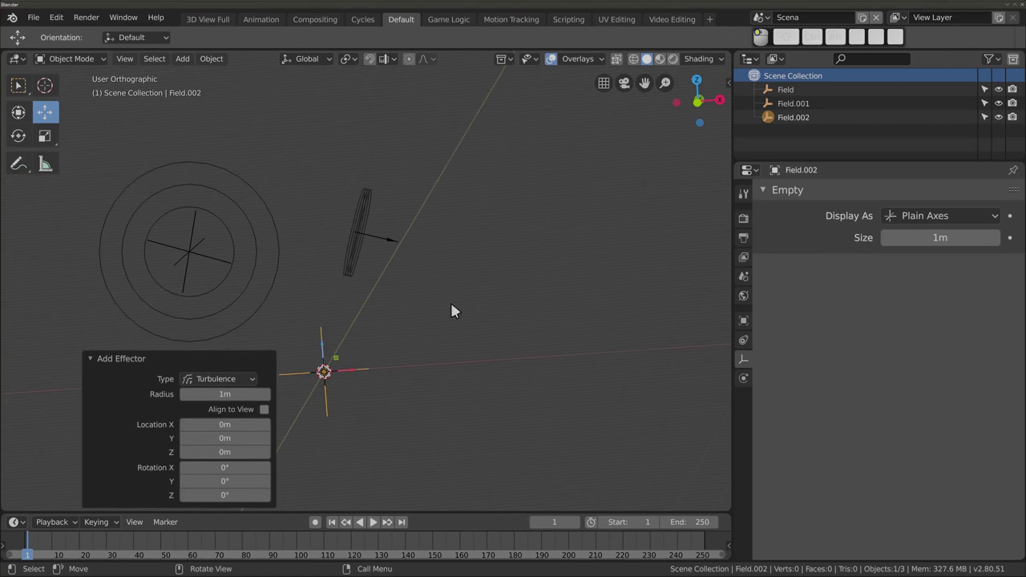
key("g")
left_click(479, 227)
key("r")
key("r")
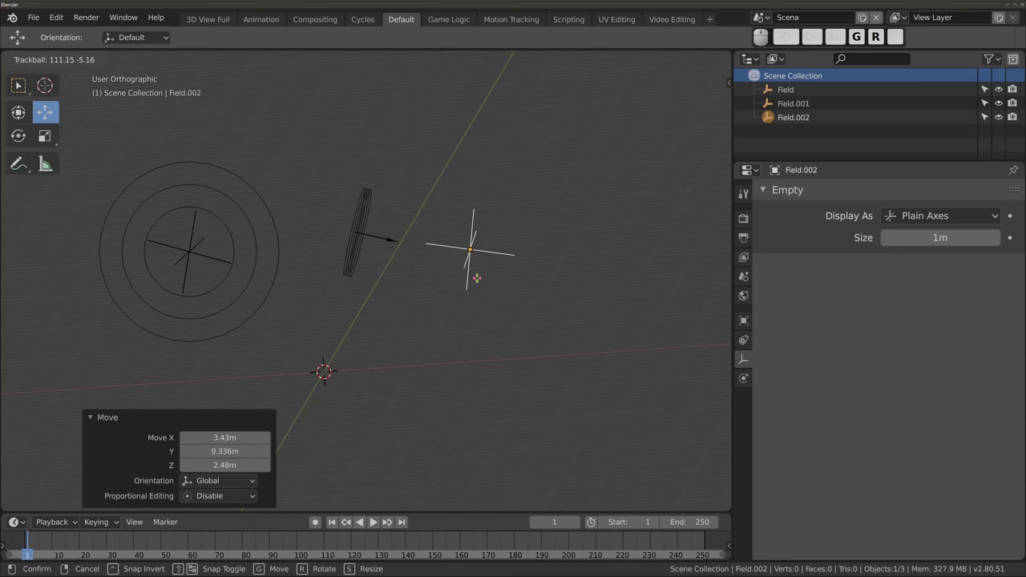
left_click(477, 268)
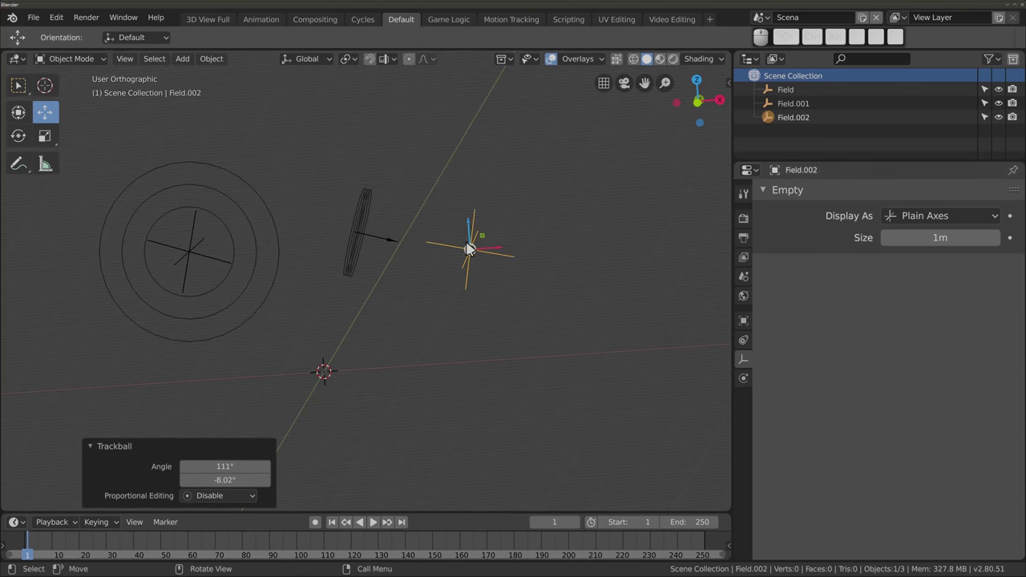
Inspect the turbulence field's Physics settings, then select and delete all force fields
left_click(743, 378)
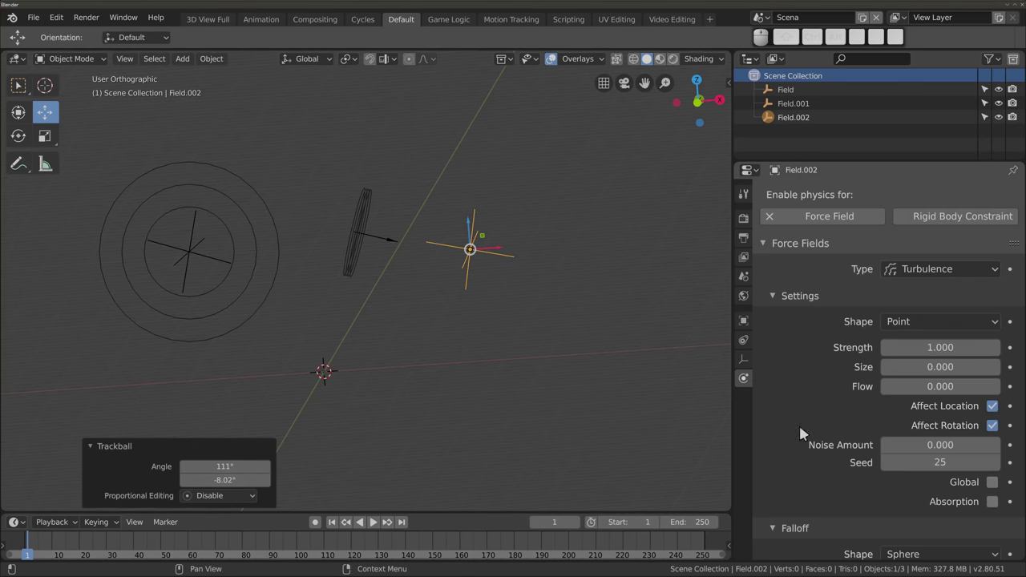
scroll(802, 385, "down", 2)
scroll(801, 385, "down", 2)
key("a")
key("Delete")
key("shift+a")
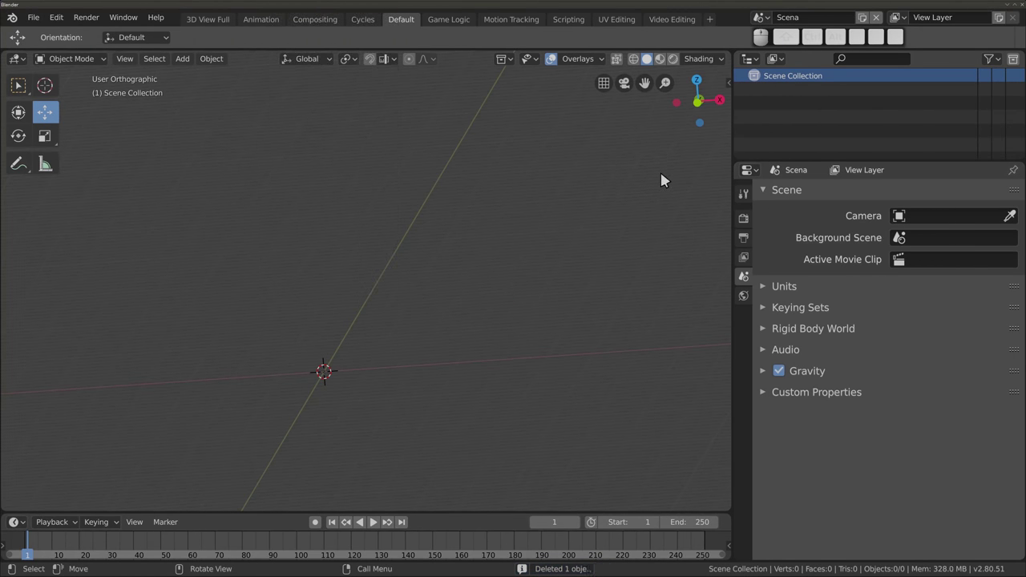
Create a new collection under Scene Collection and name it 'Zupa'
right_click(788, 116)
left_click(781, 110)
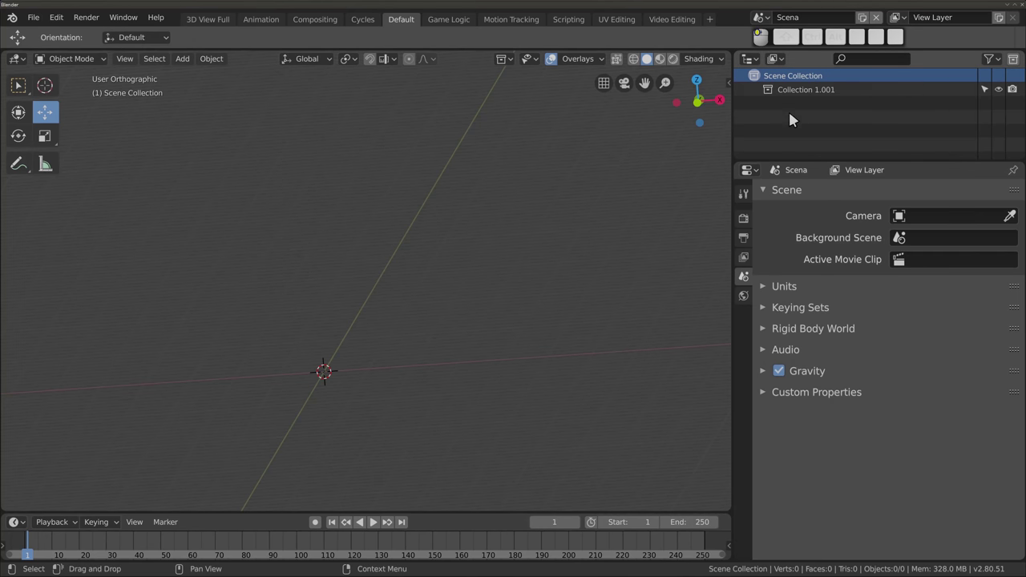
double_click(797, 89)
type("Zy")
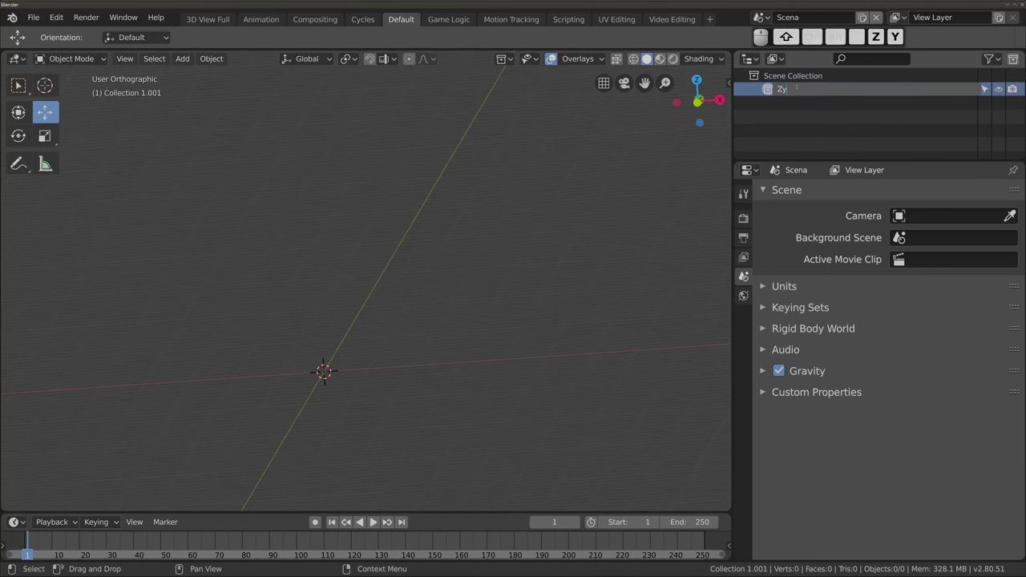
type("oa")
key("Return")
key("Return")
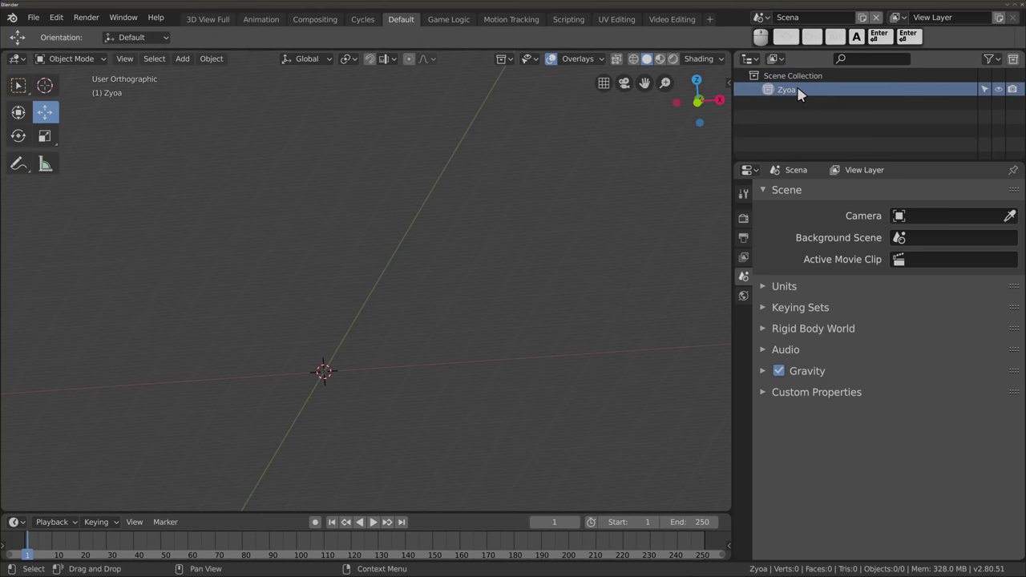
double_click(797, 92)
type("Zup")
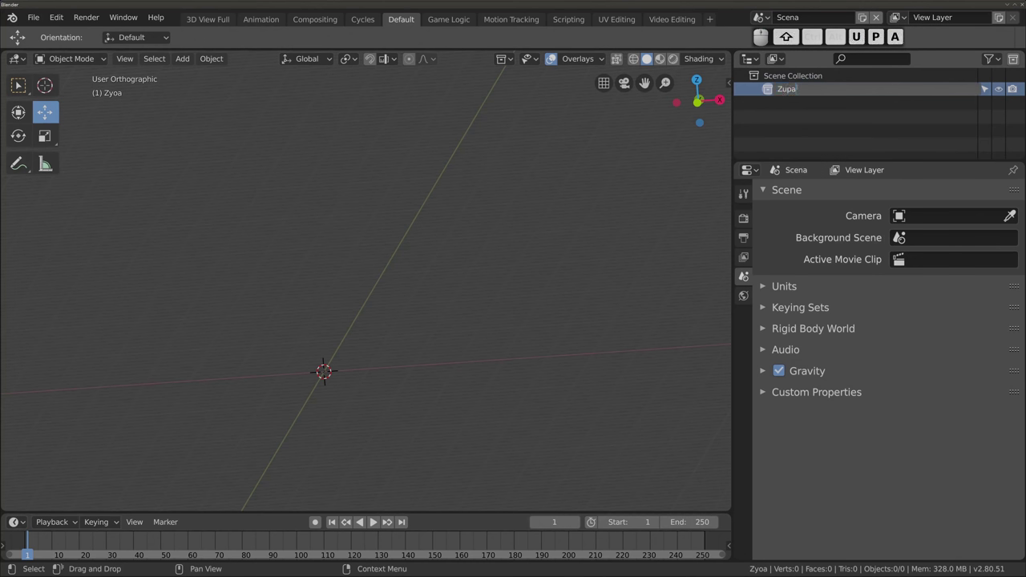
key("Return")
Add a Cube and a UV Sphere, placing the sphere to the right of the cube
key("shift+a")
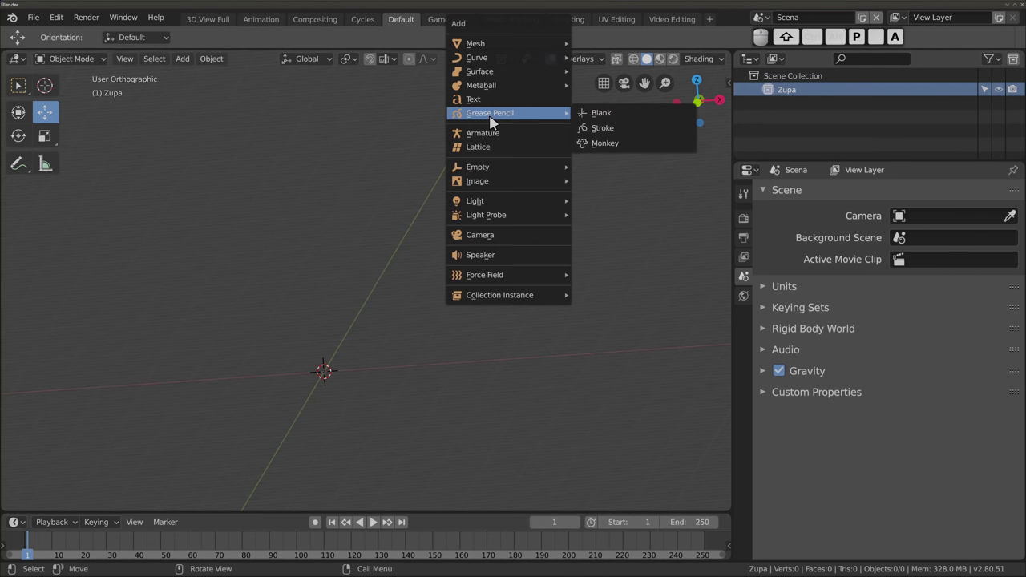
mouse_move(475, 43)
left_click(589, 58)
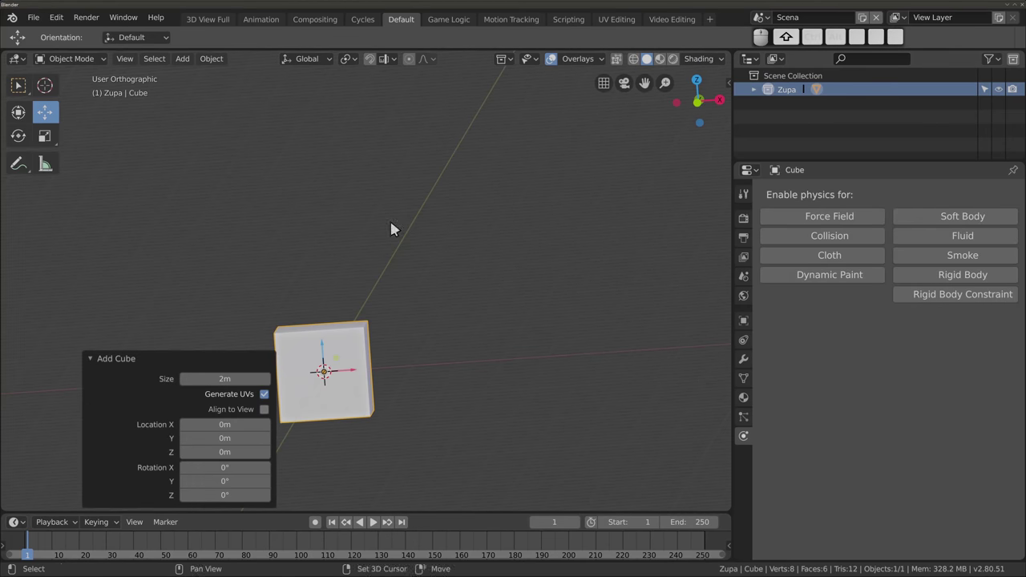
key("shift+a")
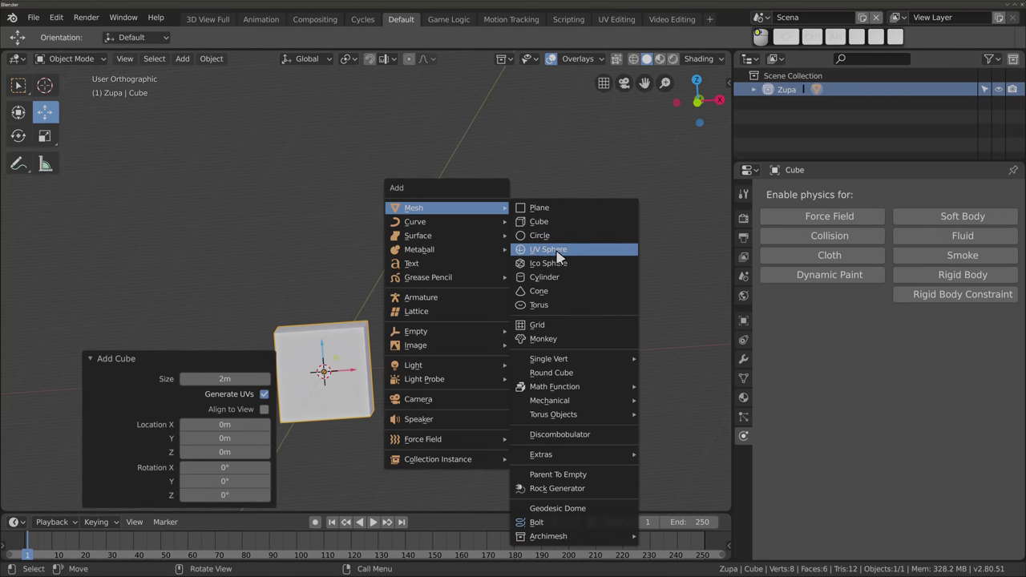
left_click(559, 255)
key("g")
left_click(470, 361)
middle_click_drag(380, 303, 448, 279, "shift")
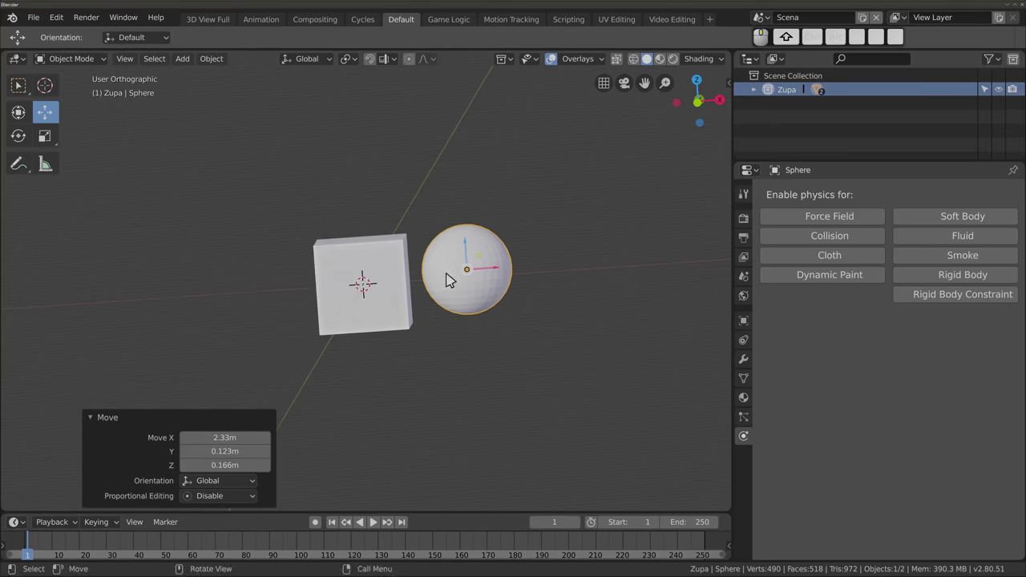
Expand Zupa in the outliner and make Scene Collection the active collection
left_click(754, 89)
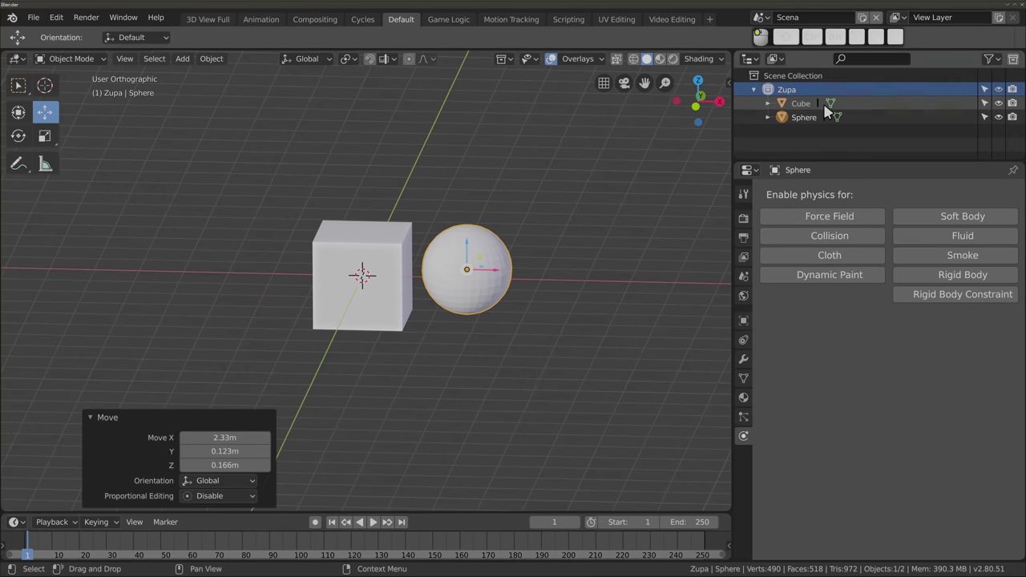
left_click(785, 75)
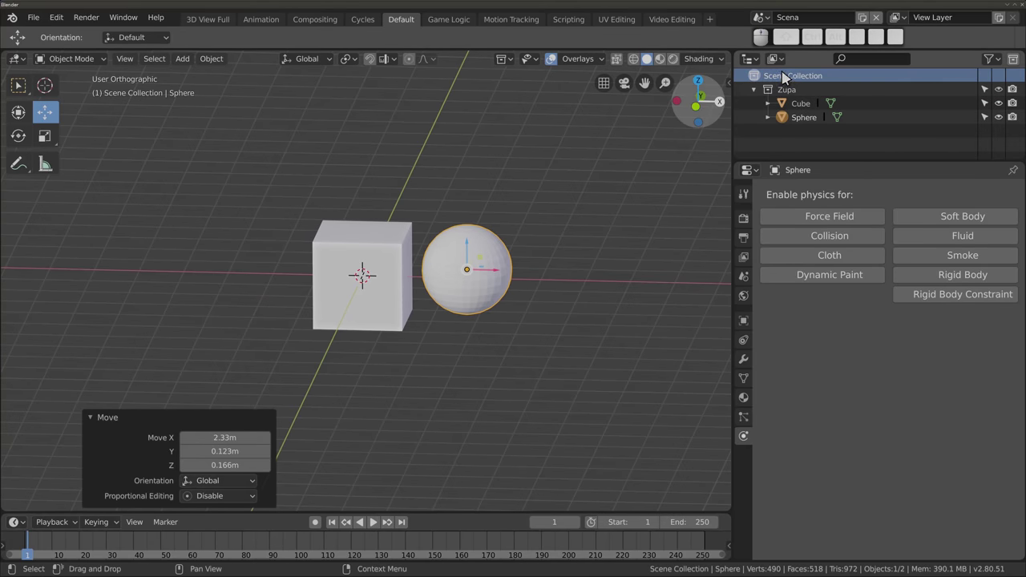
right_click(788, 75)
Create Collection 2, make it active, and hide the Zupa collection from the viewport
left_click(770, 72)
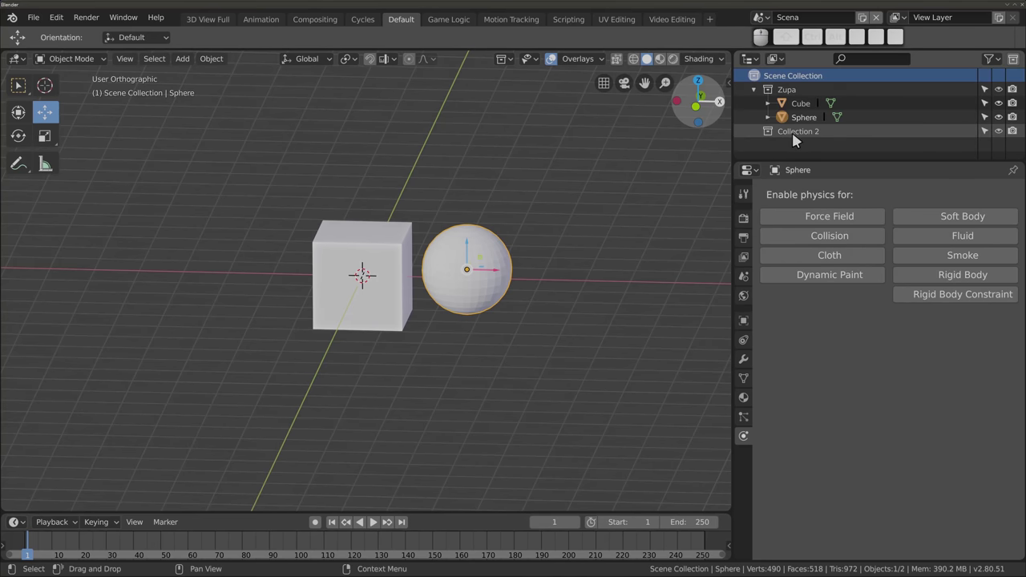
left_click(792, 131)
scroll(448, 284, "down", 2)
scroll(449, 285, "down", 1)
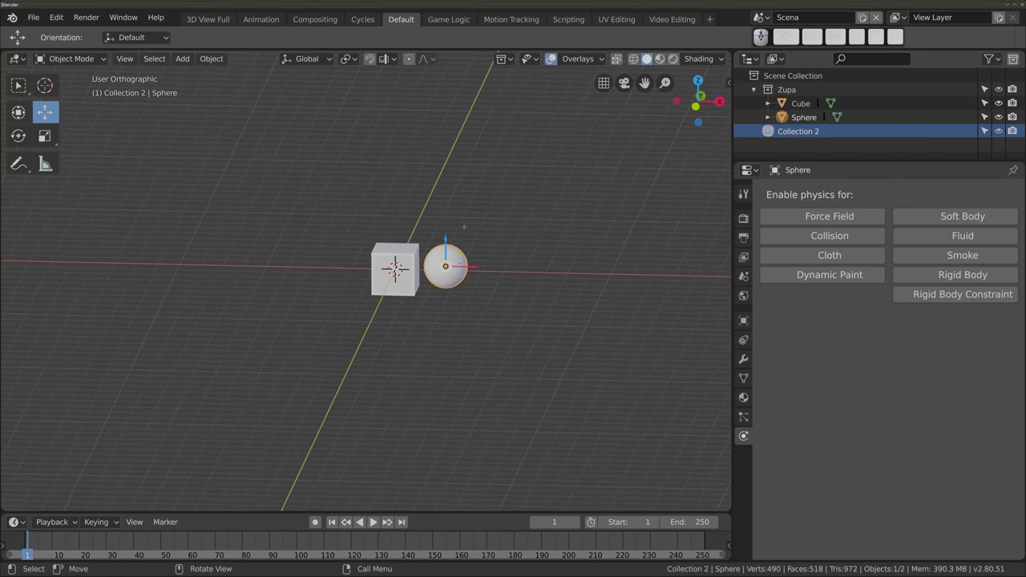
left_click(998, 89)
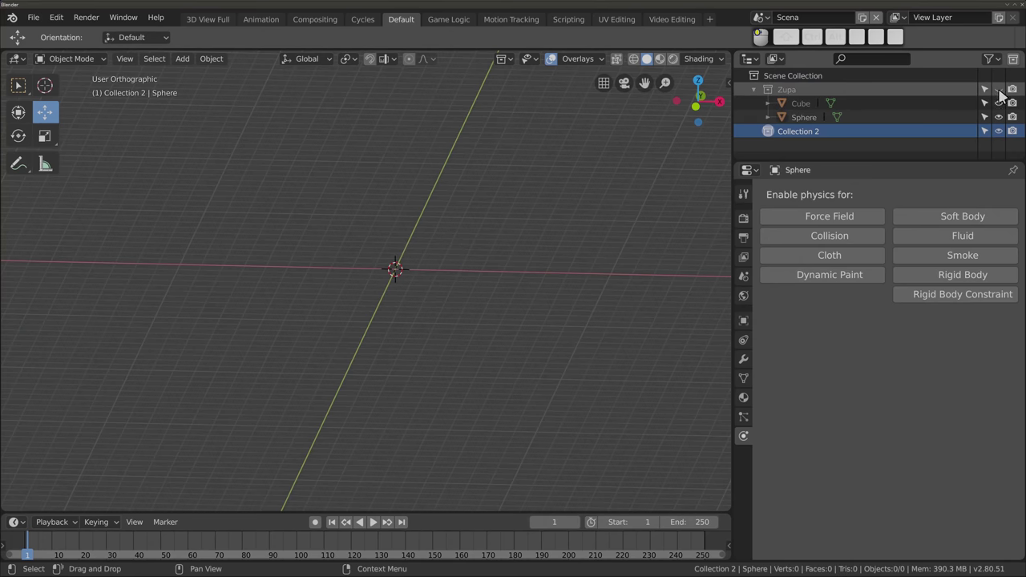
Add a Zupa collection instance, move it up and to the right, and check the mode list
right_click(337, 183)
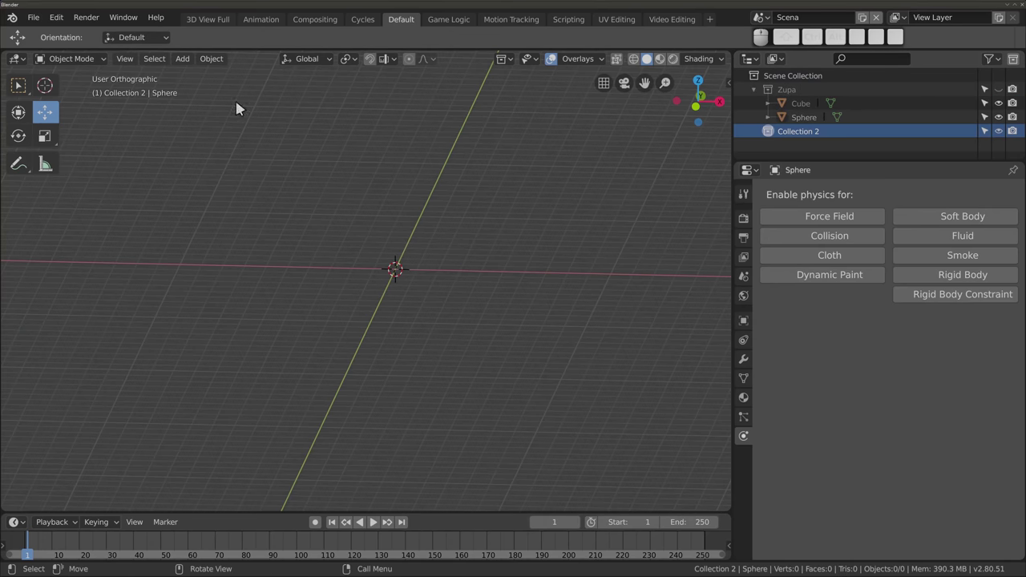
key("shift+a")
mouse_move(261, 373)
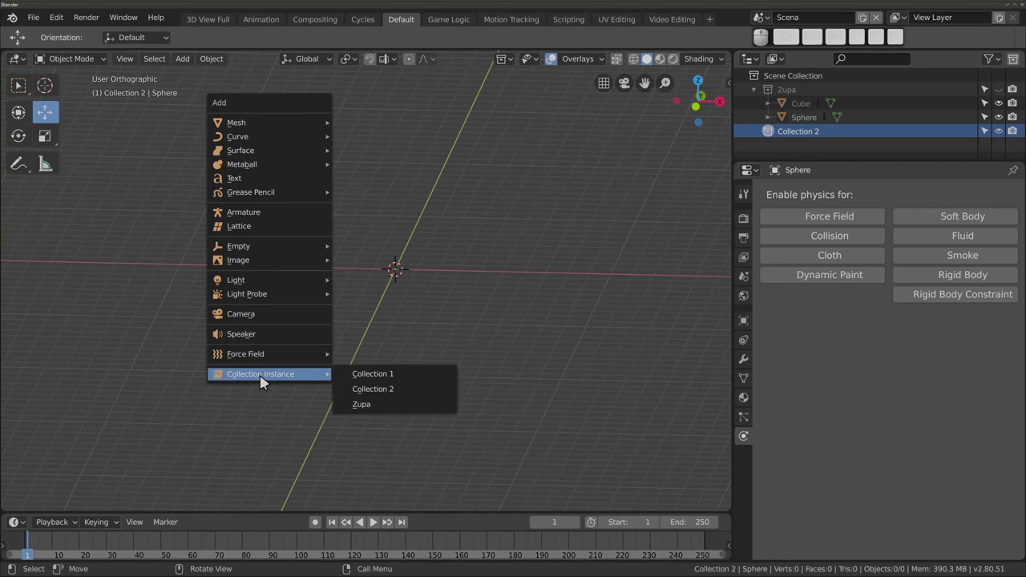
left_click(379, 406)
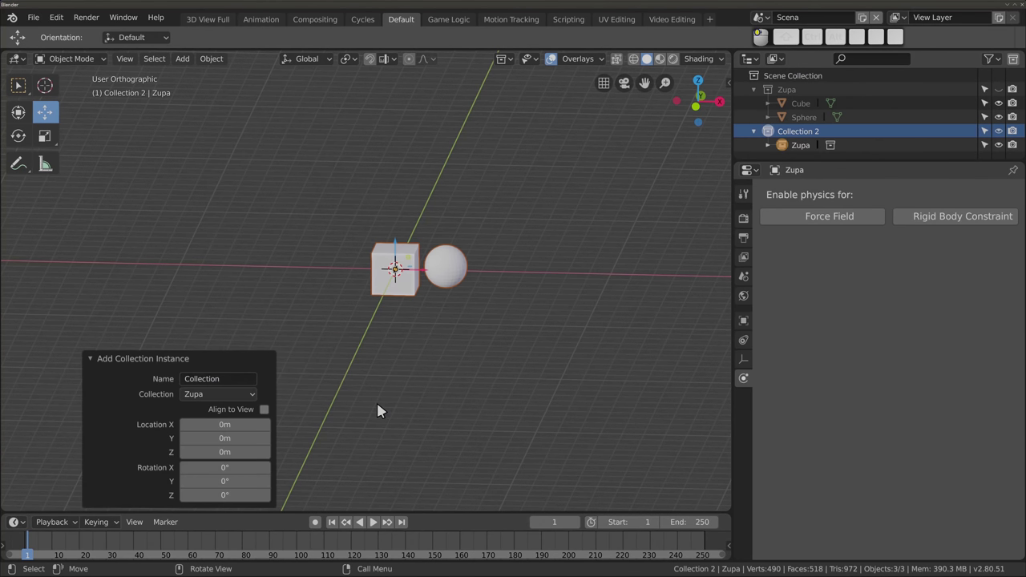
key("g")
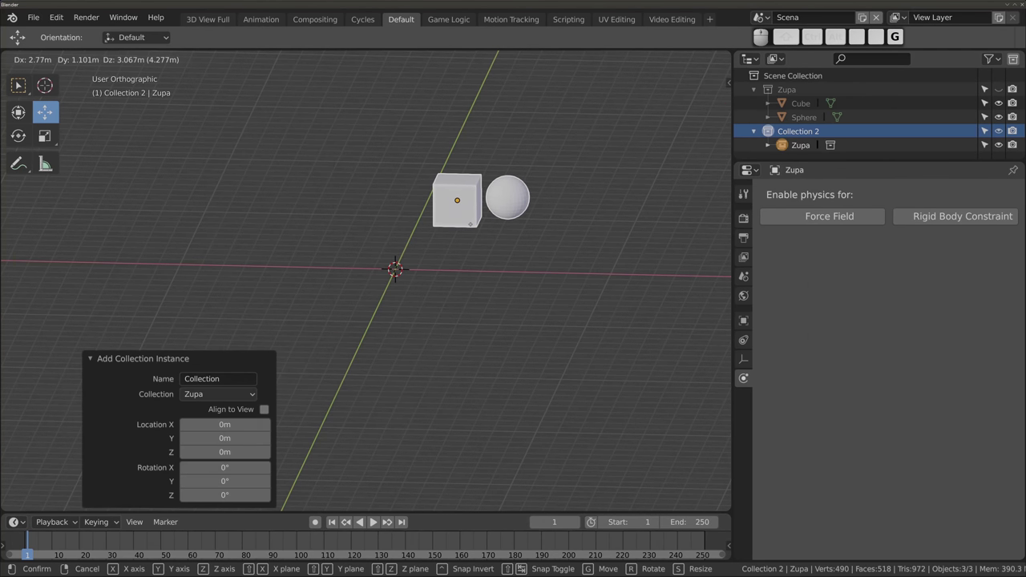
left_click(472, 231)
key("g")
left_click(469, 203)
left_click(446, 224)
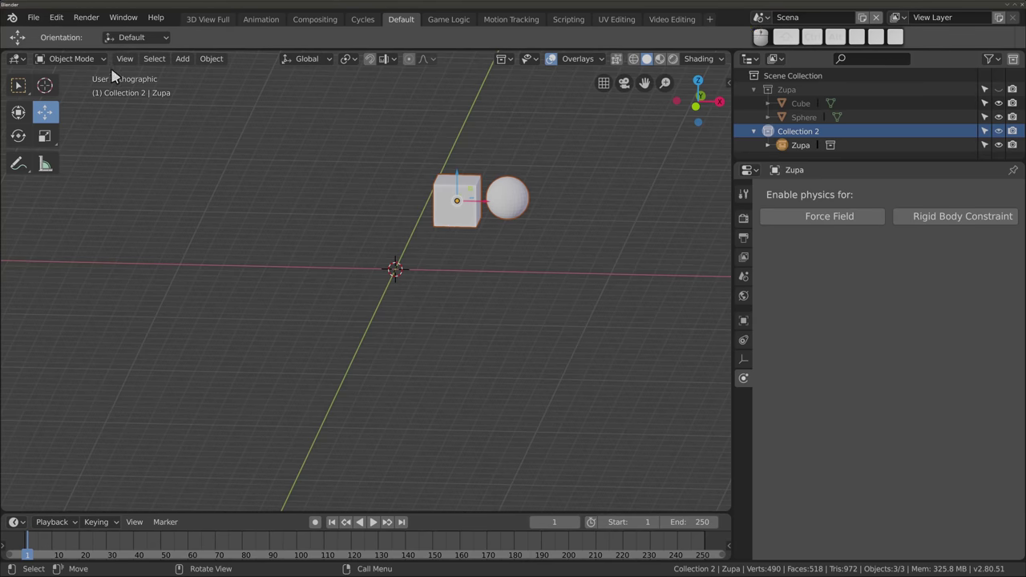
left_click(61, 59)
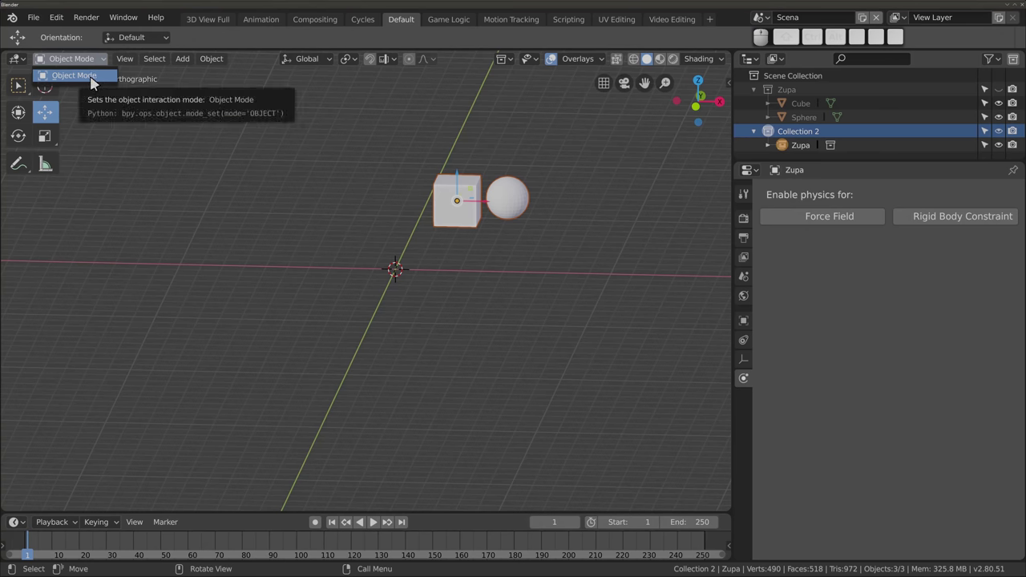
left_click(91, 80)
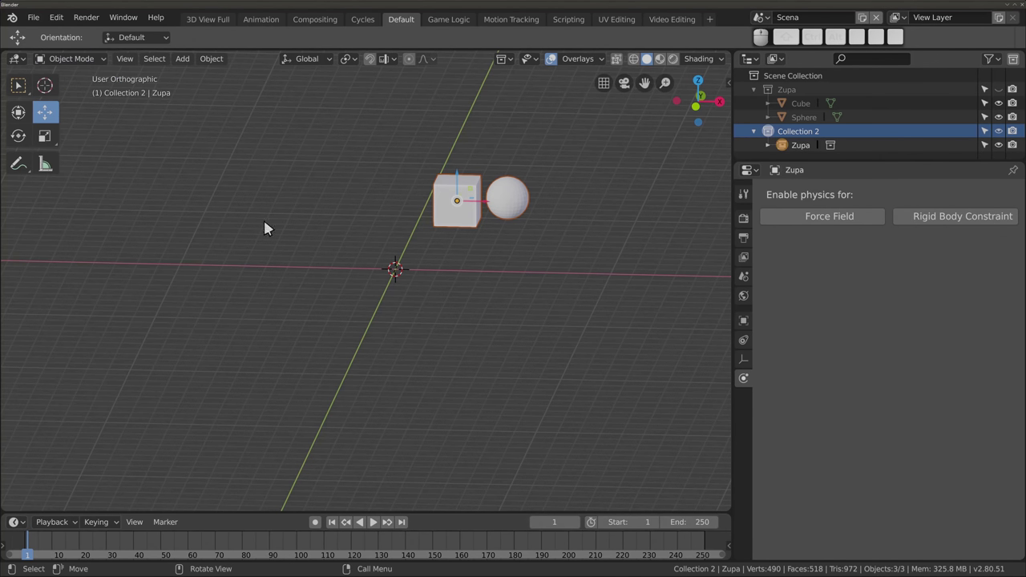
Shrink, rotate 90°, move left, enlarge about 4x and rotate the instance -111°
key("s")
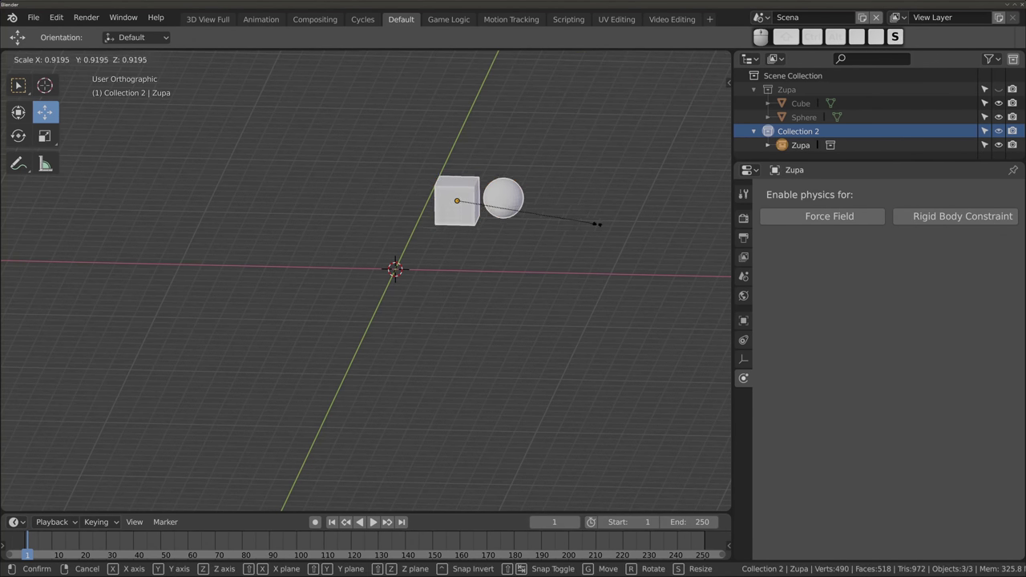
left_click(522, 208)
key("r")
left_click(455, 262)
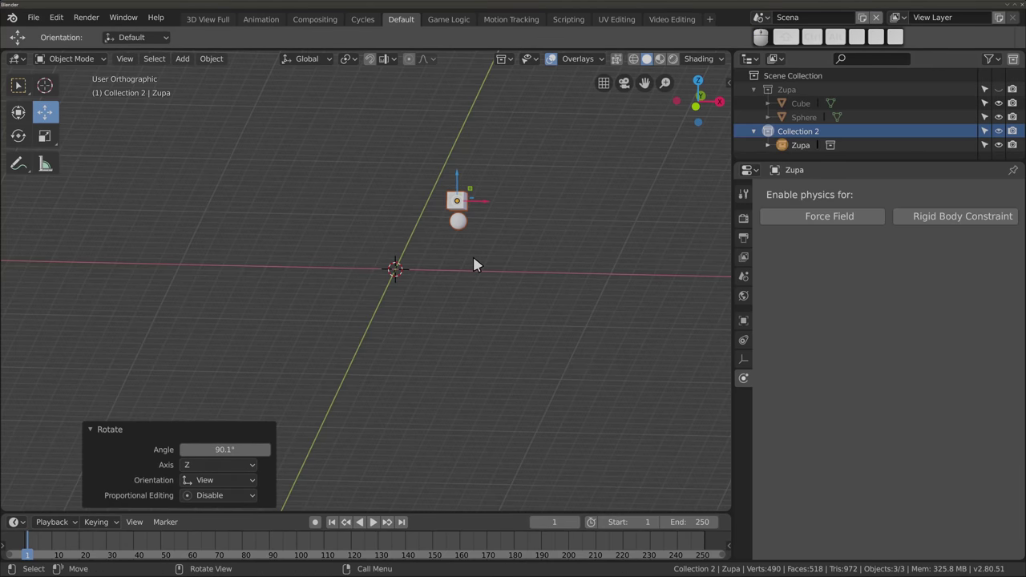
key("g")
left_click(321, 291)
key("s")
left_click(411, 418)
key("r")
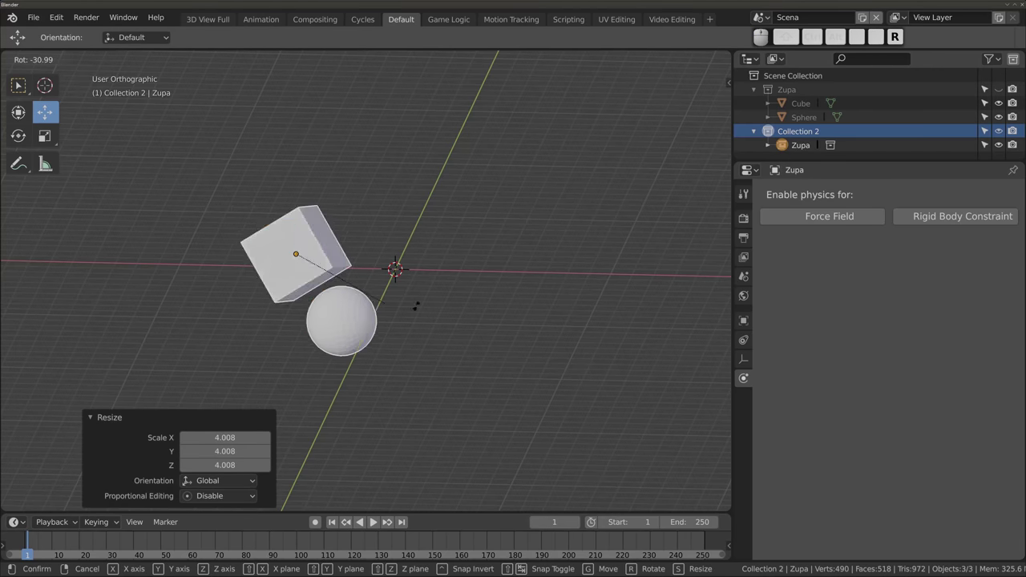
left_click(418, 227)
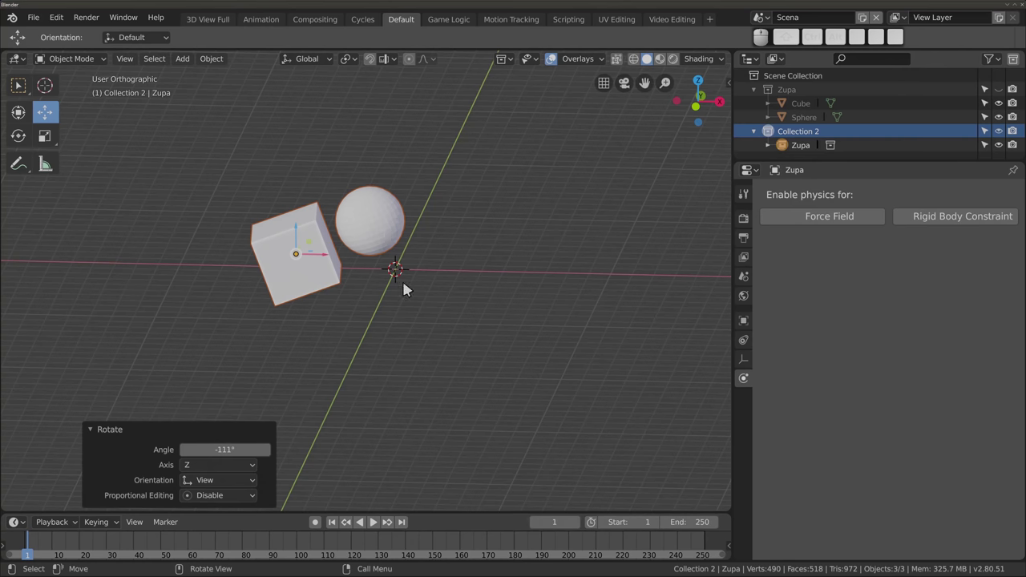
mouse_move(305, 233)
middle_mouse_down()
mouse_move(318, 206)
mouse_move(408, 226)
middle_mouse_up()
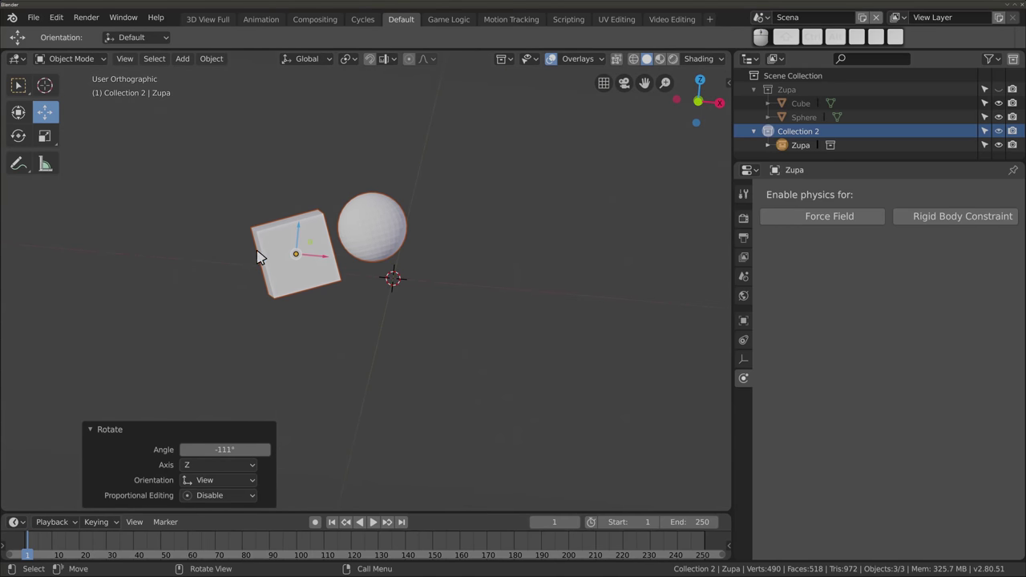
middle_click_drag(259, 255, 261, 263)
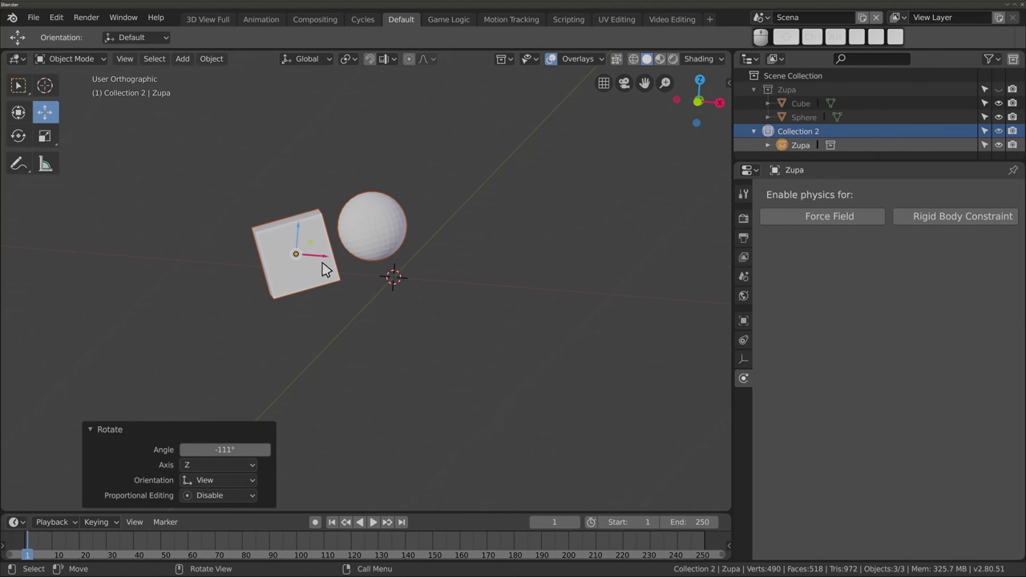
Delete the Zupa collection instance, leaving the view empty
key("g")
key("x")
key("Return")
key("x")
left_click(245, 224)
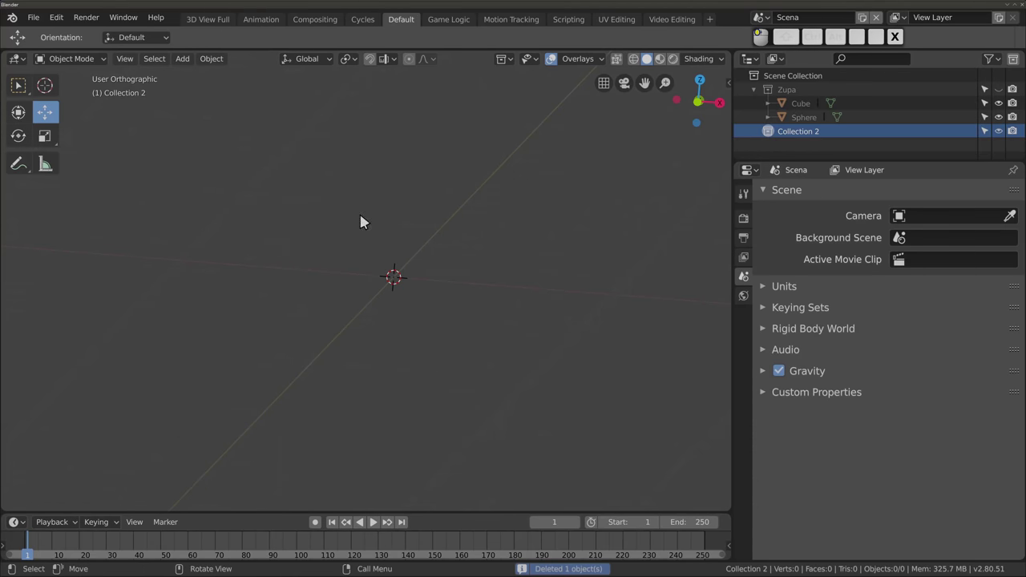
key("shift+a")
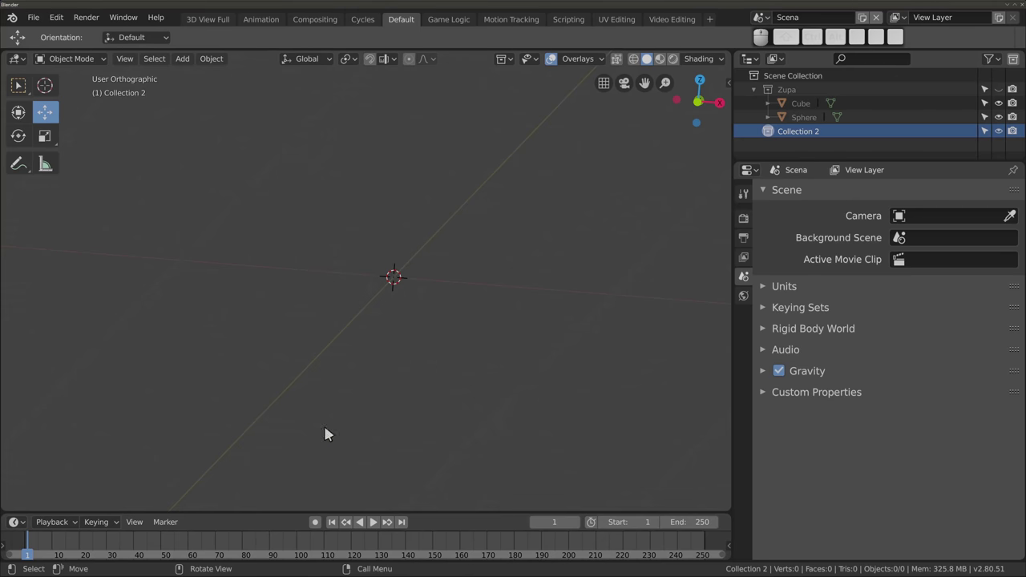
mouse_move(395, 292)
middle_mouse_down()
mouse_move(349, 260)
mouse_move(326, 201)
middle_mouse_up()
In Add-ons, filter to Add Curve, clear the 'image' search, and tick Extra Objects, IvyGen, Sapling Tree Gen
key("ctrl+alt+u")
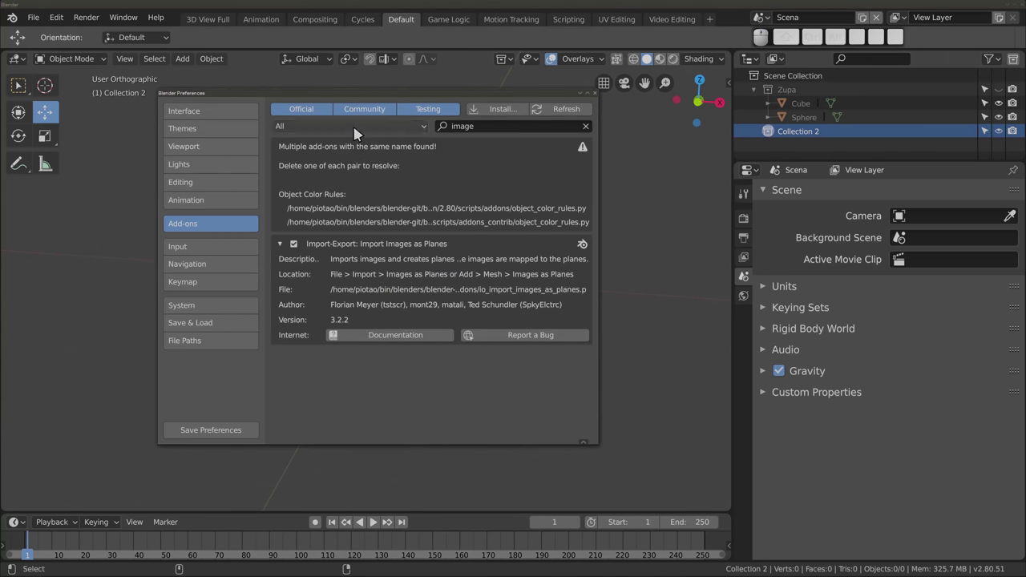
left_click(353, 126)
left_click(306, 223)
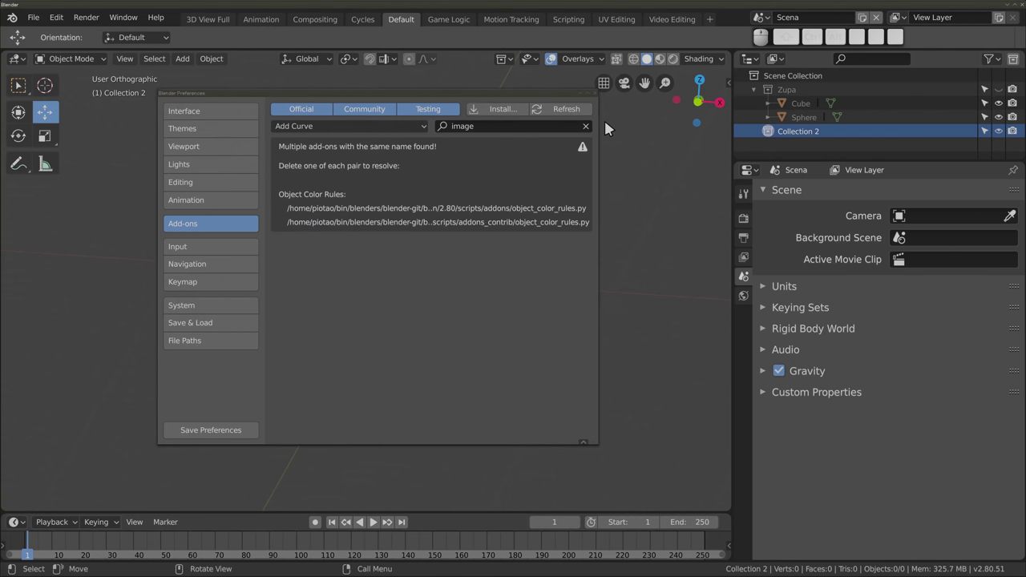
left_click(584, 127)
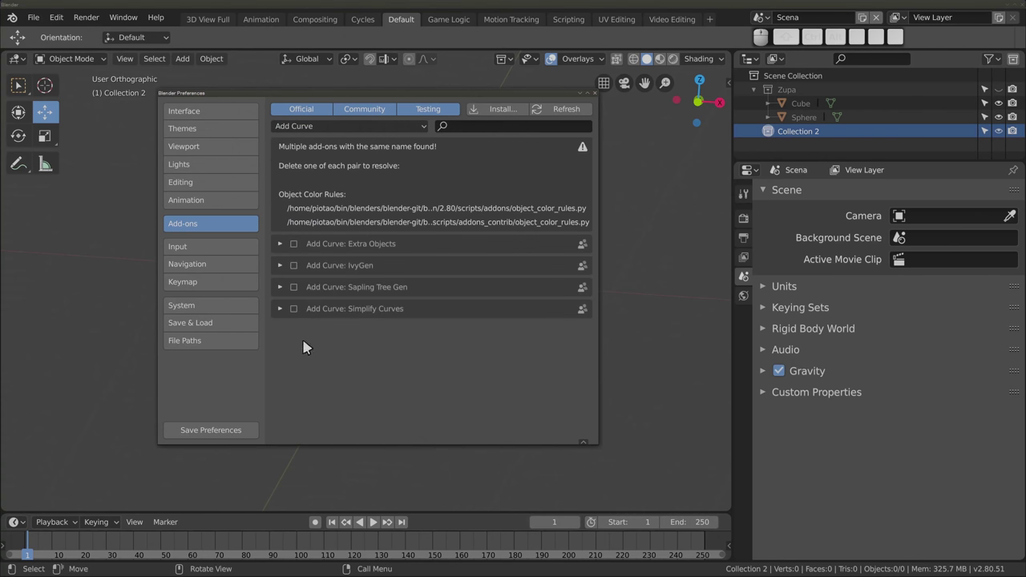
left_click(294, 244)
left_click(293, 266)
left_click(293, 287)
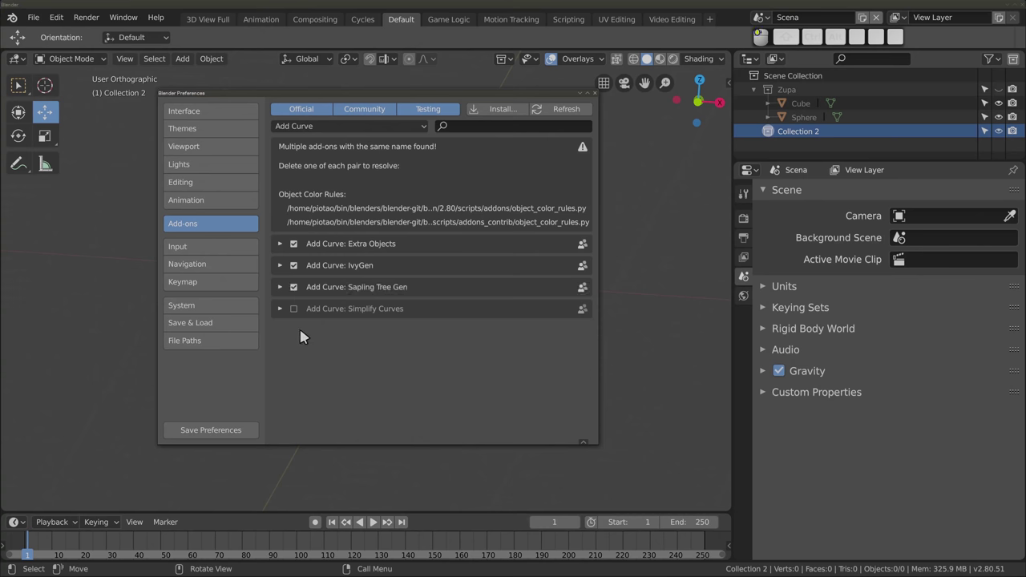
left_click(594, 92)
key("shift+a")
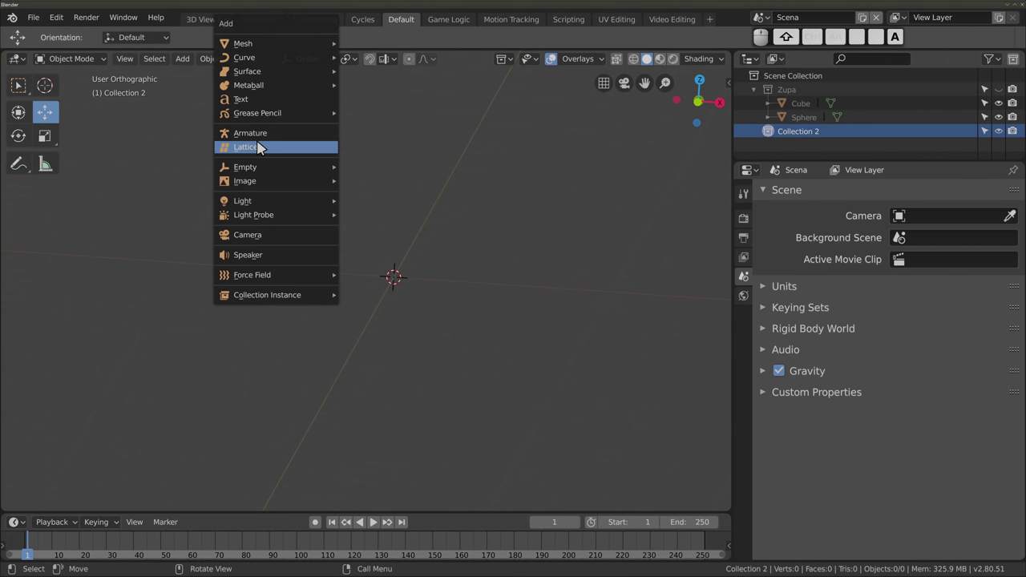
mouse_move(245, 57)
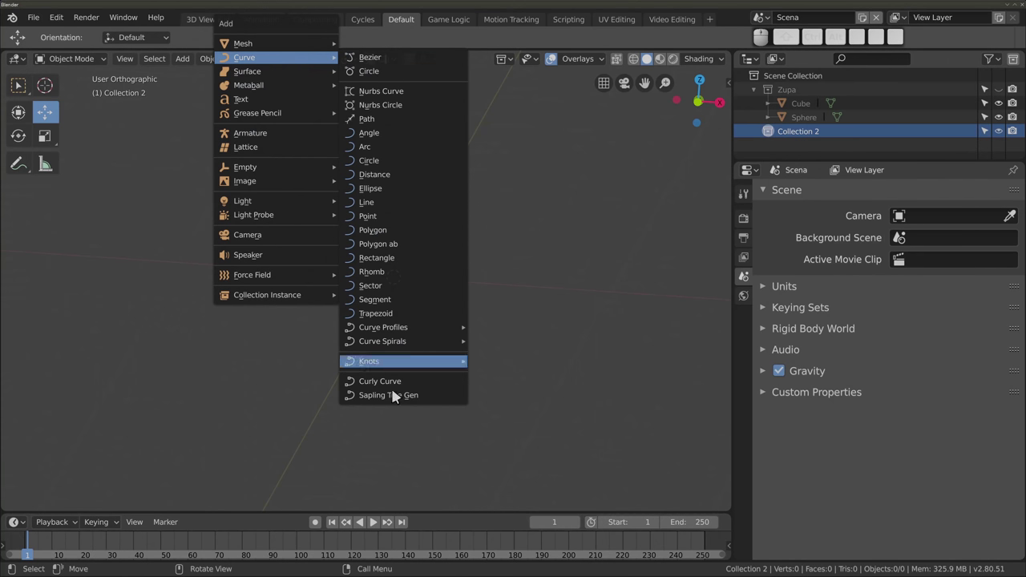
Add a Rhomb simple curve and change its type to Arc
left_click(391, 272)
middle_click_drag(351, 392, 374, 228)
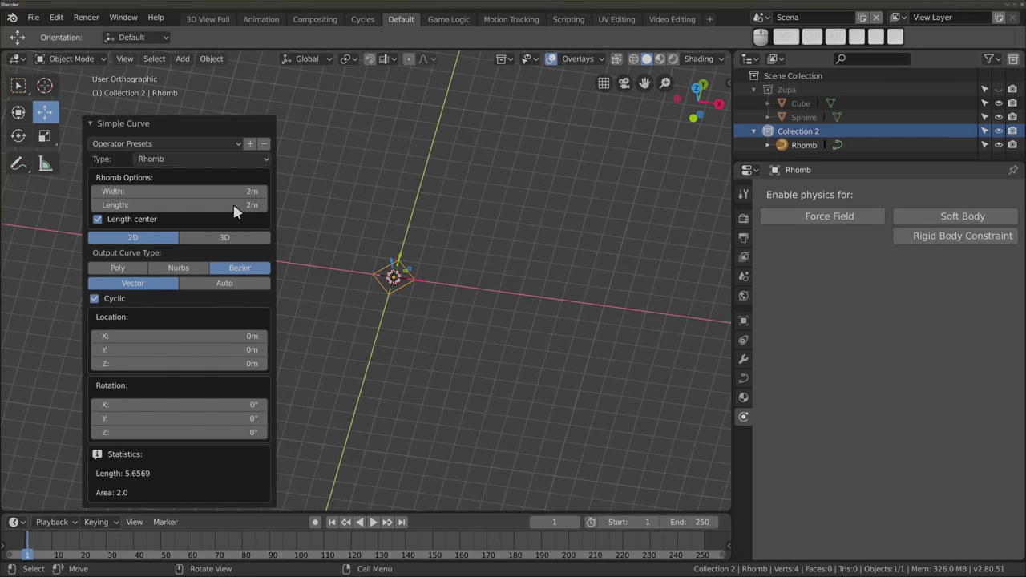
left_click(191, 157)
left_click(175, 266)
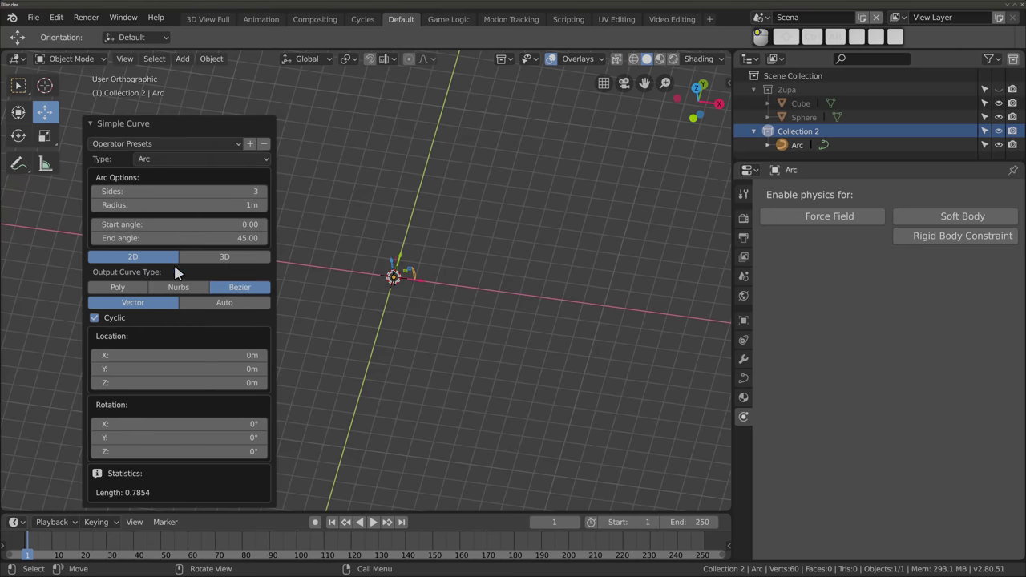
scroll(385, 278, "up", 5)
mouse_move(498, 285)
middle_mouse_down()
mouse_move(402, 244)
mouse_move(437, 250)
middle_mouse_up()
Switch the simple curve to Distance, then Rectangle, and delete it
left_click(210, 160)
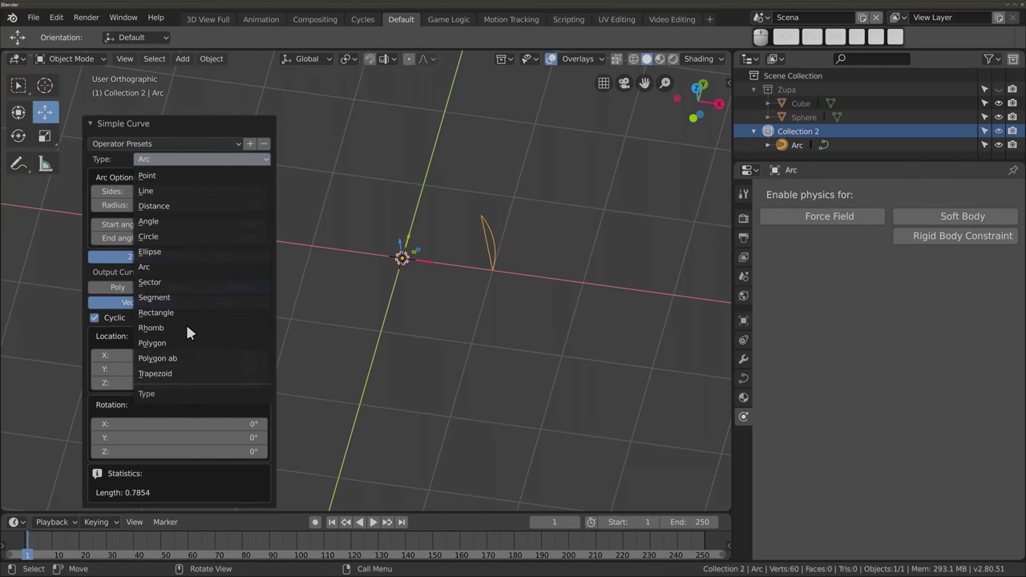
left_click(178, 212)
mouse_move(408, 259)
middle_mouse_down()
mouse_move(386, 359)
mouse_move(397, 188)
middle_mouse_up()
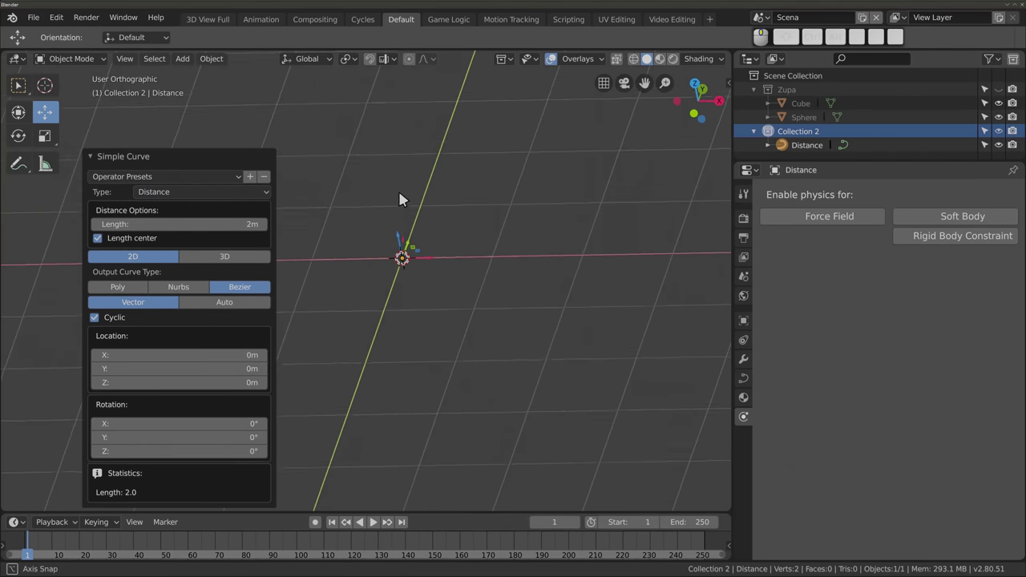
left_click(177, 193)
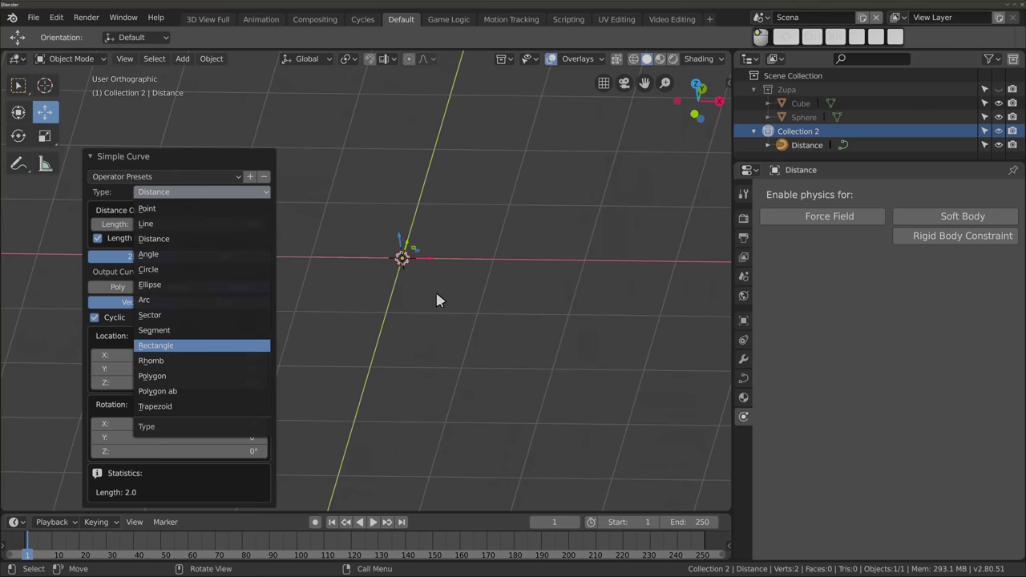
key("Return")
mouse_move(431, 223)
middle_mouse_down()
mouse_move(424, 253)
mouse_move(429, 216)
middle_mouse_up()
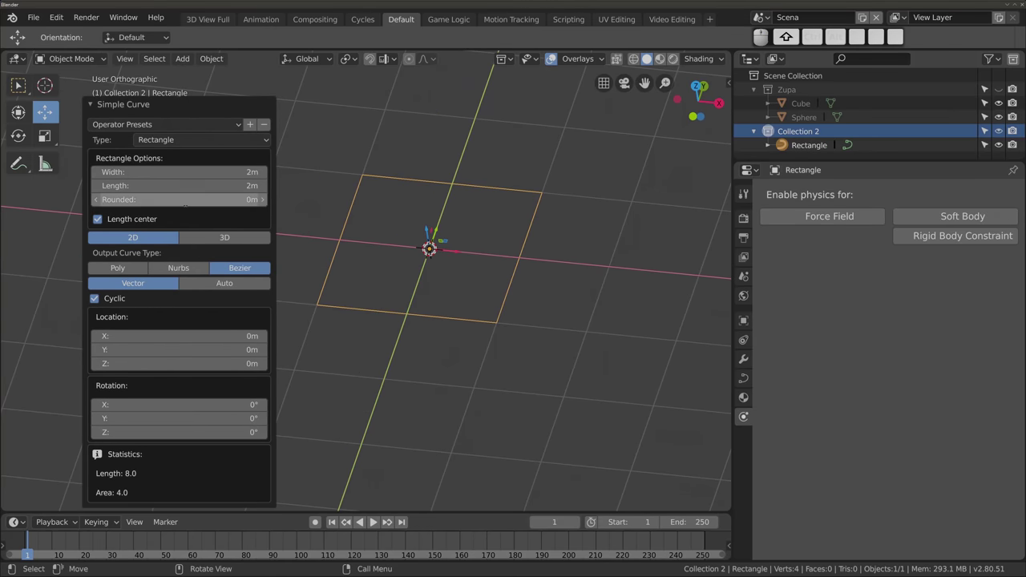
key("x")
left_click(419, 189)
key("shift+a")
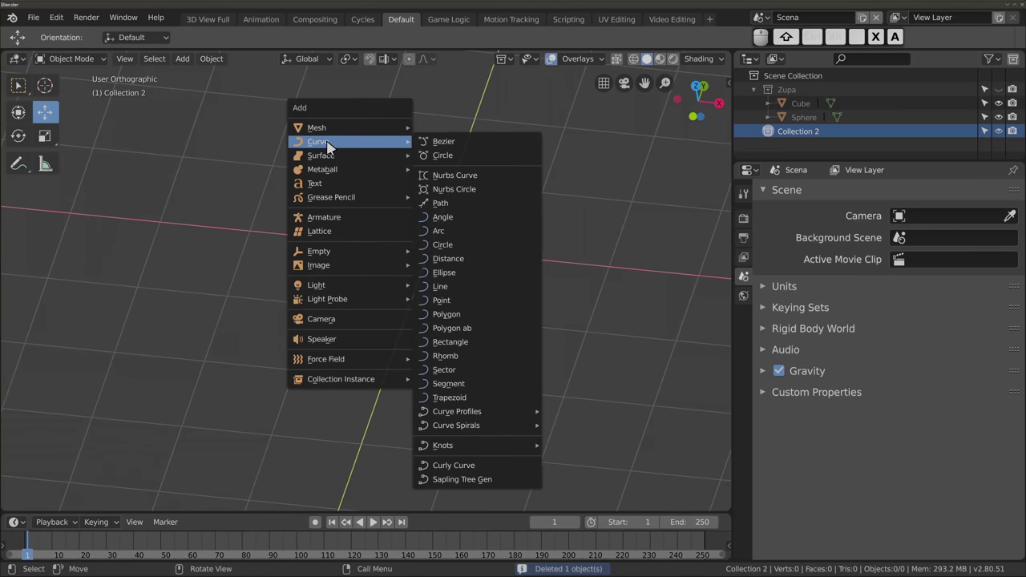
Add a Star curve profile and try Nurbs and Bezier output
mouse_move(457, 411)
left_click(590, 414)
mouse_move(417, 247)
middle_mouse_down()
mouse_move(423, 275)
mouse_move(430, 252)
middle_mouse_up()
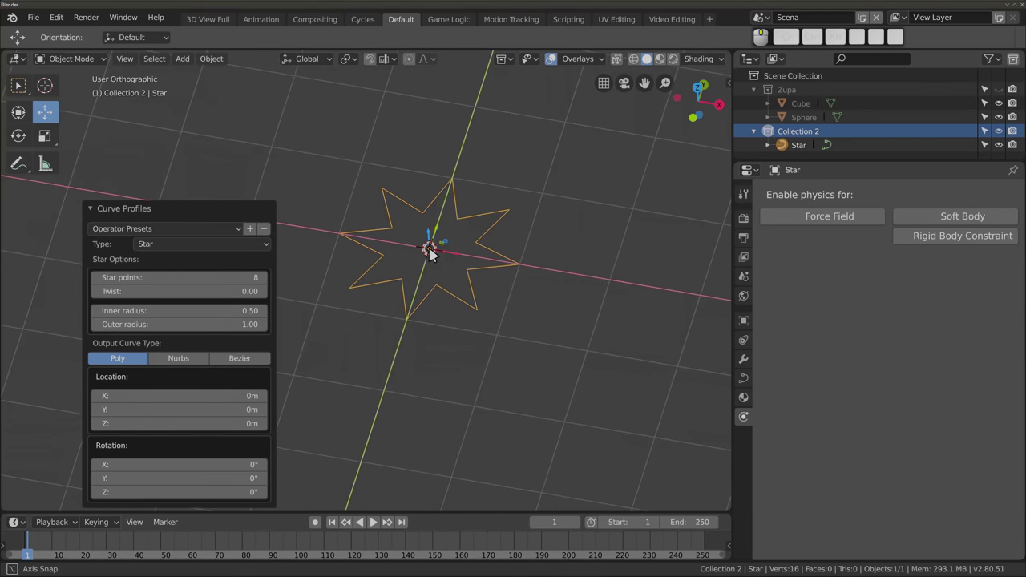
left_click(188, 358)
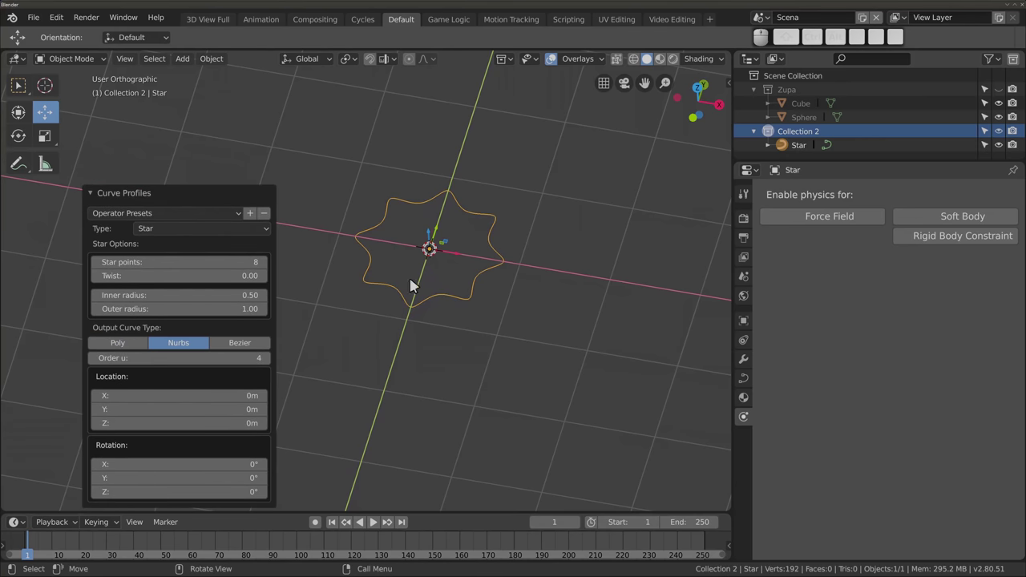
left_click(234, 343)
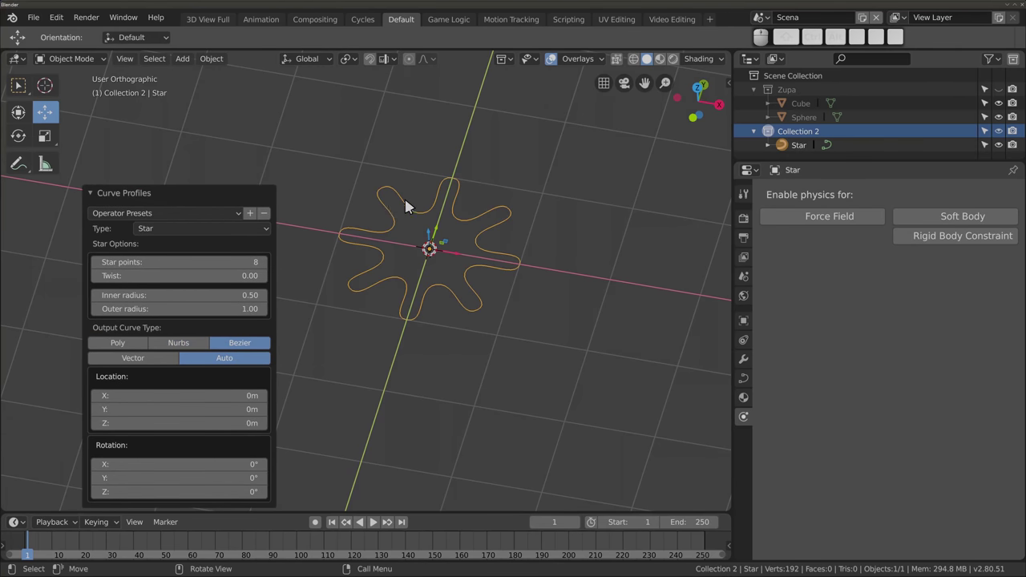
Change the profile type to Cogwheel with Poly output
left_click(214, 230)
left_click(180, 276)
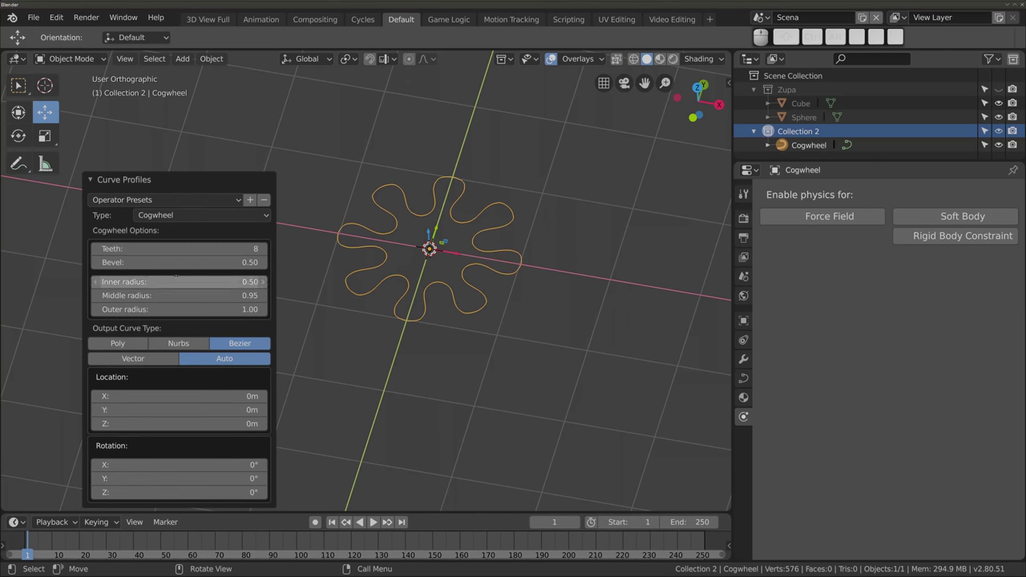
left_click(128, 343)
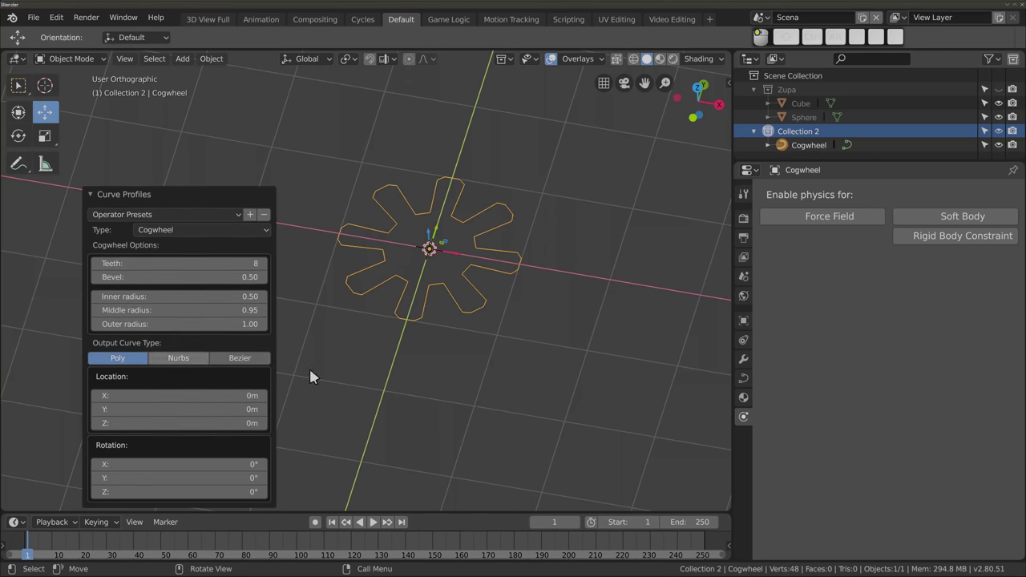
middle_click_drag(352, 218, 355, 211)
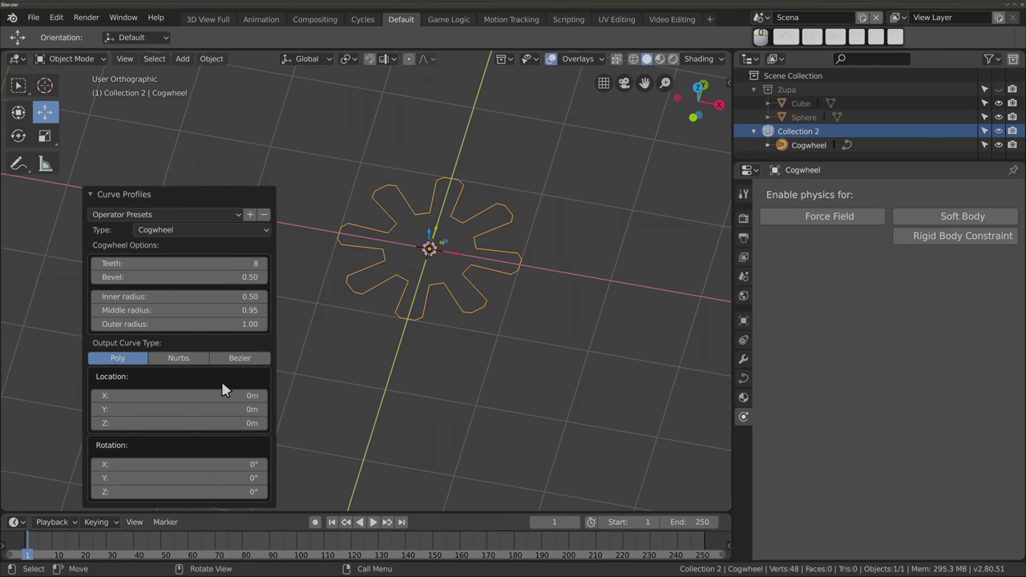
mouse_move(412, 246)
middle_mouse_down()
mouse_move(419, 323)
mouse_move(423, 294)
middle_mouse_up()
Delete the cogwheel and add a Torus Knot Plus curve
key("x")
left_click(394, 184)
key("shift+a")
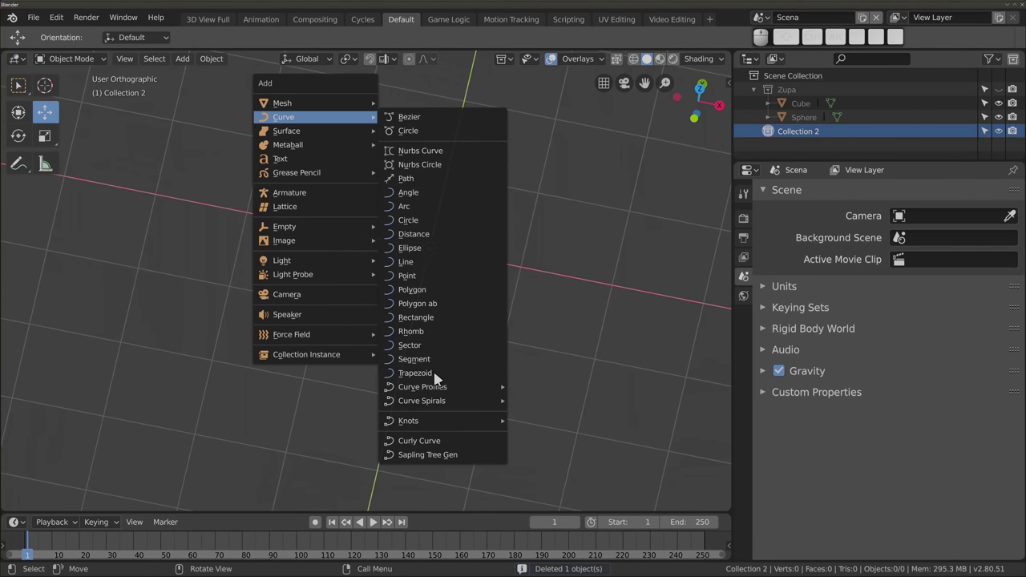
mouse_move(408, 421)
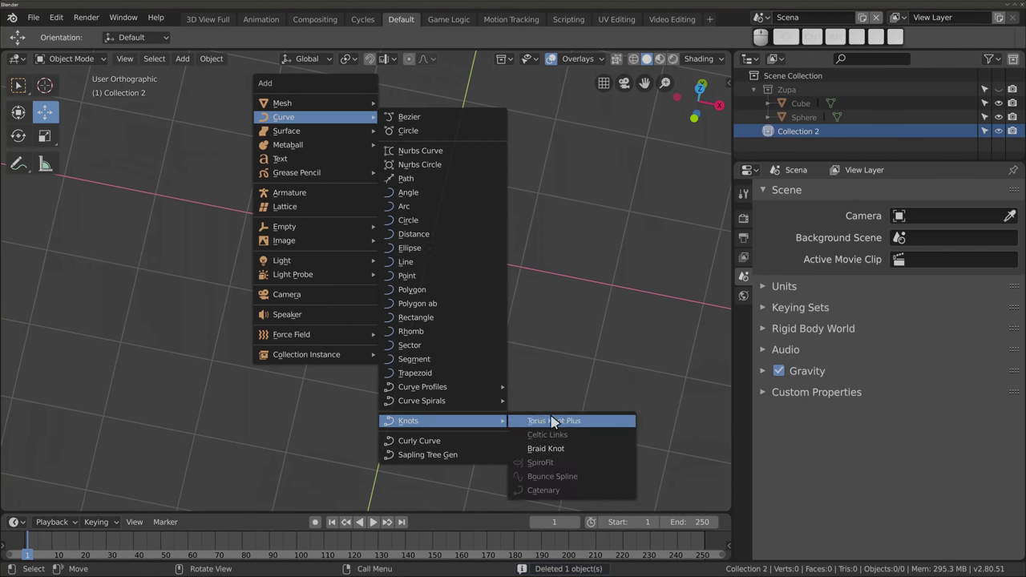
left_click(557, 423)
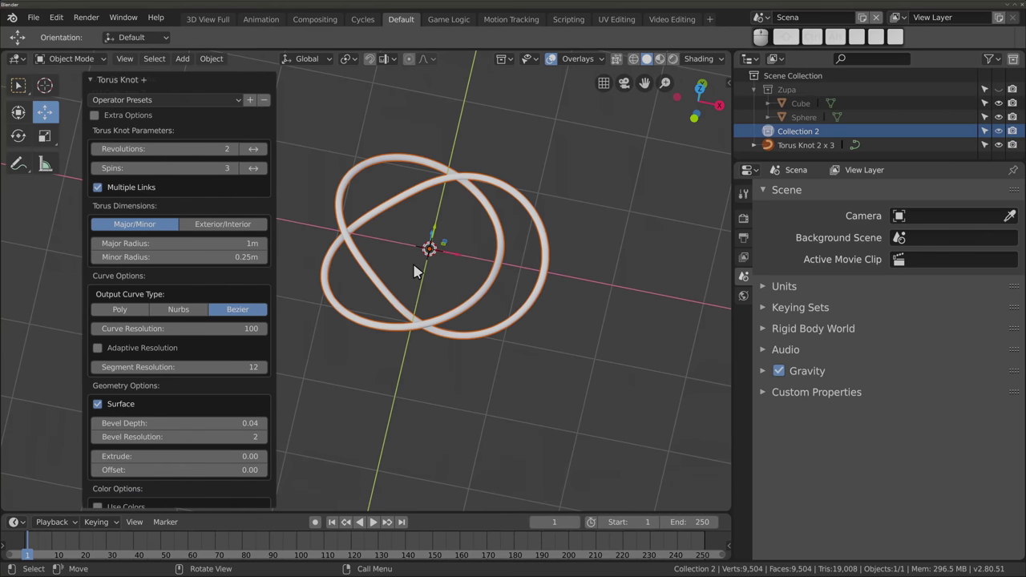
Raise the torus knot's revolutions to 6 and its spins to 7
left_click(235, 149)
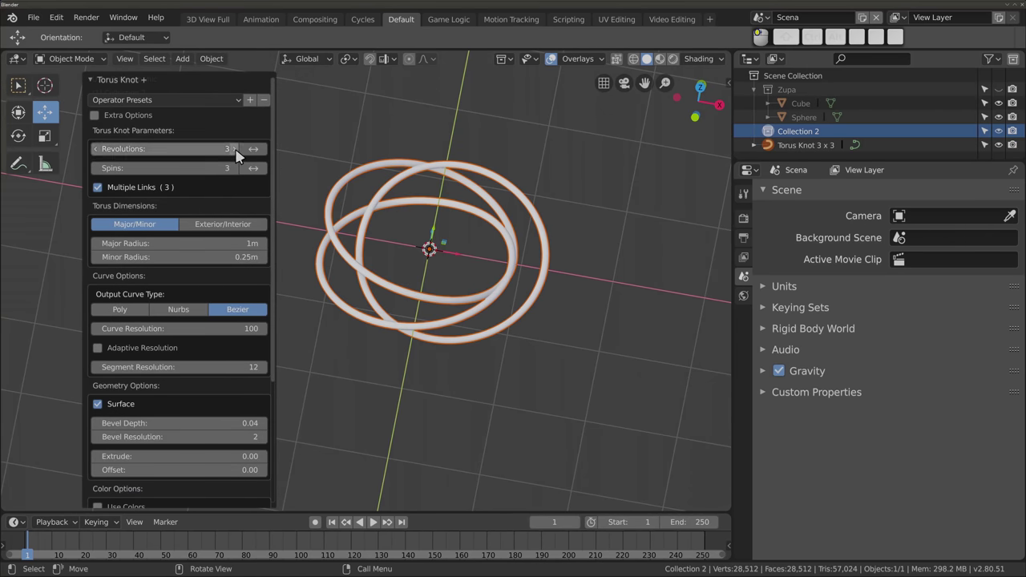
left_click(235, 149)
left_click(235, 149)
left_click(235, 149)
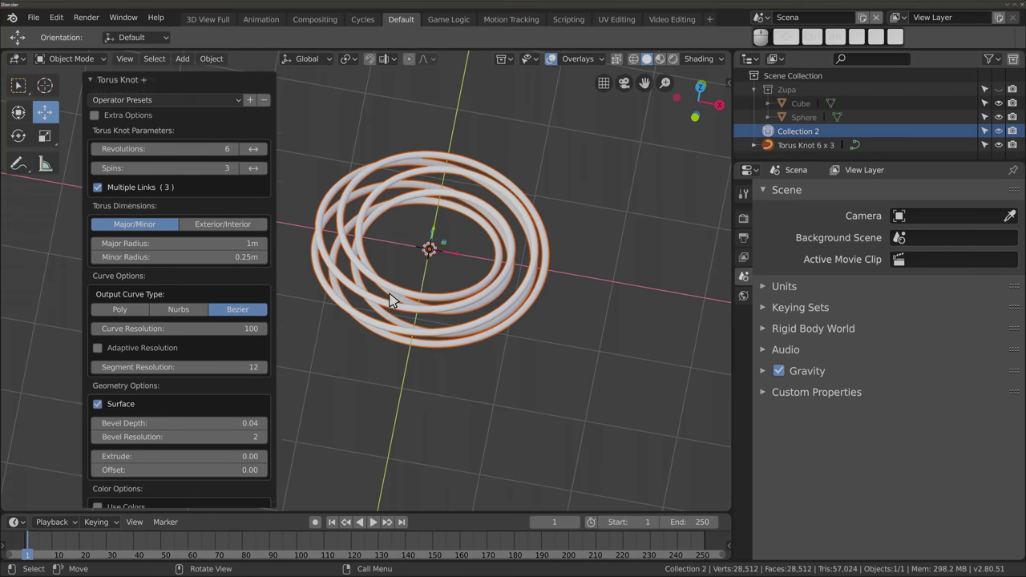
middle_click_drag(393, 299, 401, 275)
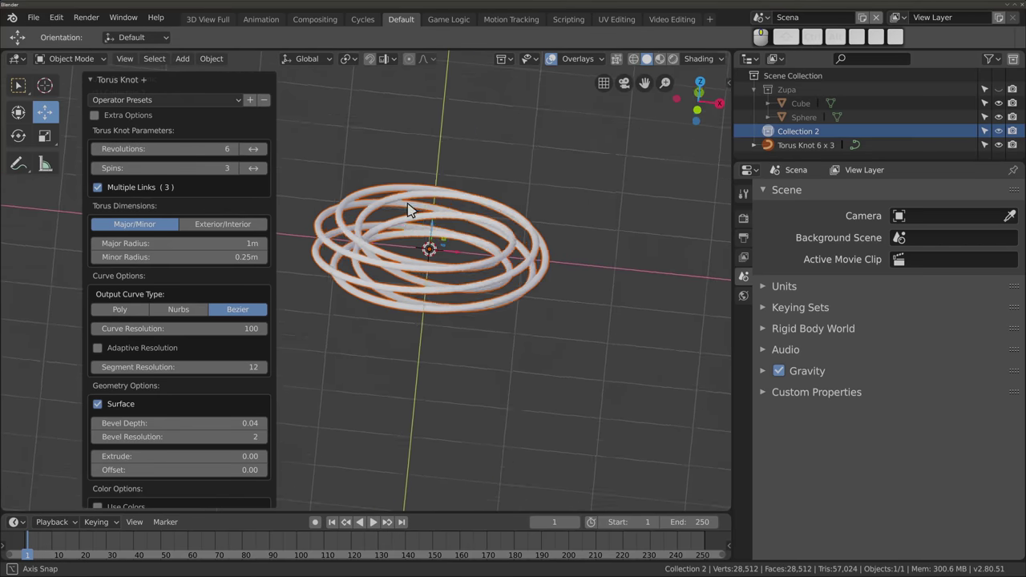
left_click(234, 169)
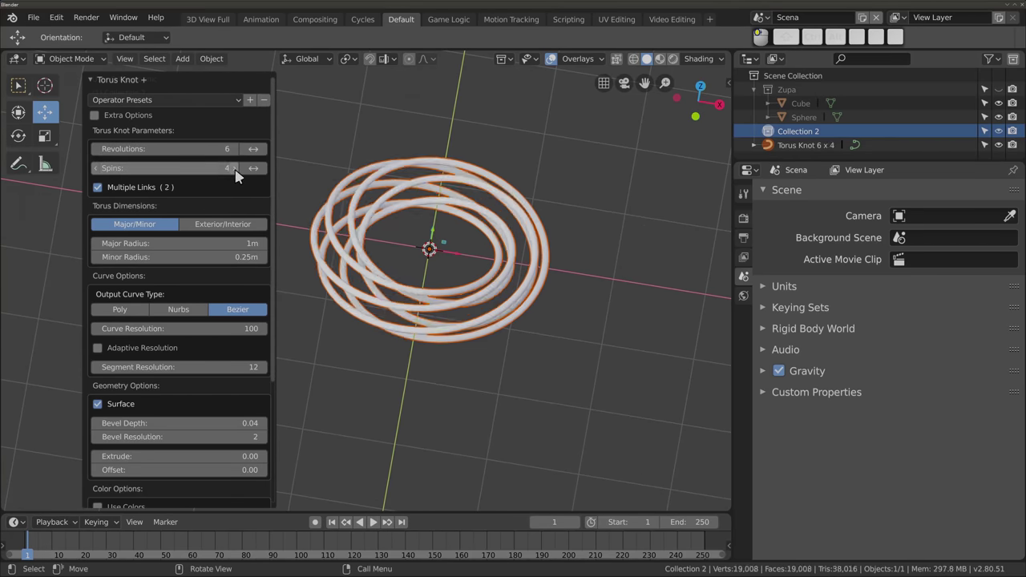
left_click(235, 168)
left_click(235, 168)
left_click(235, 169)
mouse_move(390, 278)
middle_mouse_down()
mouse_move(401, 309)
mouse_move(350, 238)
middle_mouse_up()
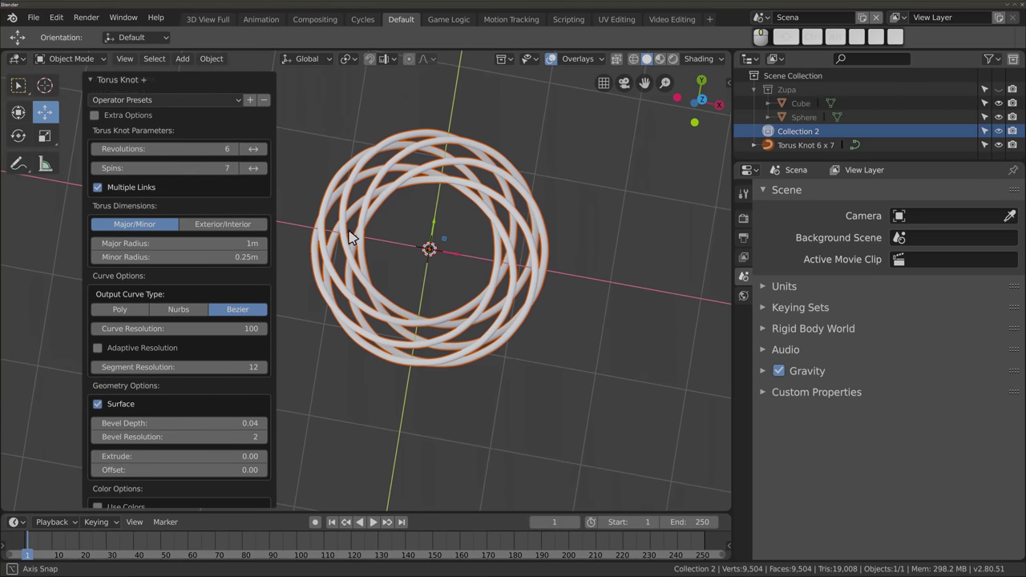
Delete the torus knot and add a Curly Curve at the origin
key("x")
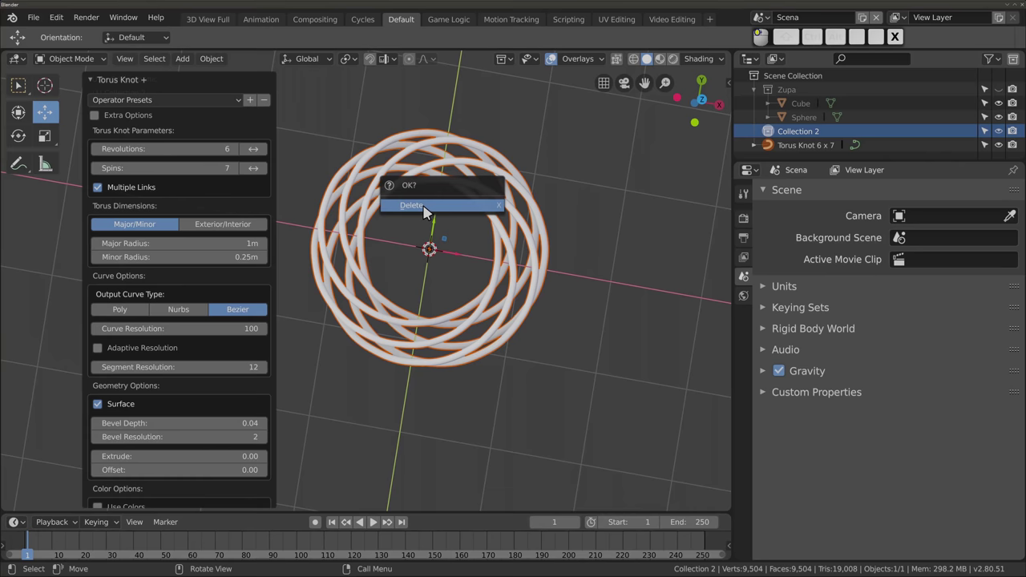
left_click(426, 208)
key("shift+a")
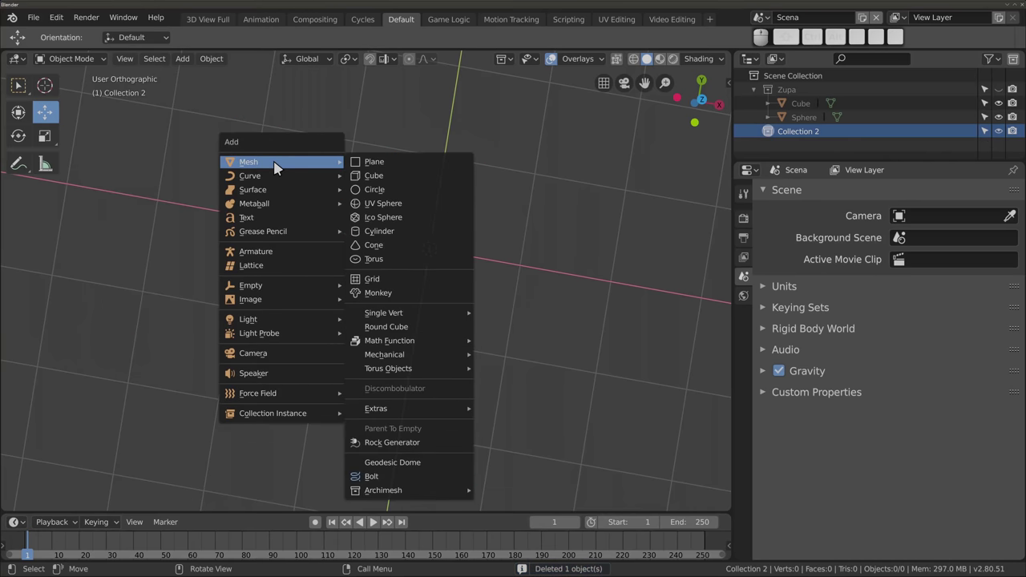
mouse_move(249, 176)
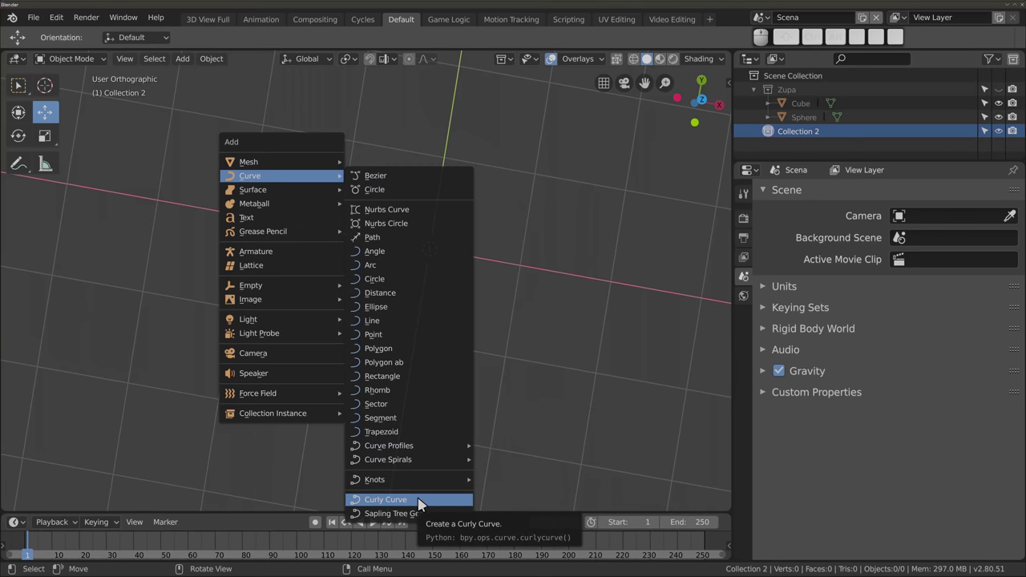
left_click(426, 505)
mouse_move(376, 259)
middle_mouse_down()
mouse_move(395, 244)
mouse_move(385, 179)
mouse_move(436, 253)
mouse_move(409, 319)
mouse_move(438, 272)
mouse_move(379, 154)
mouse_move(338, 168)
middle_mouse_up()
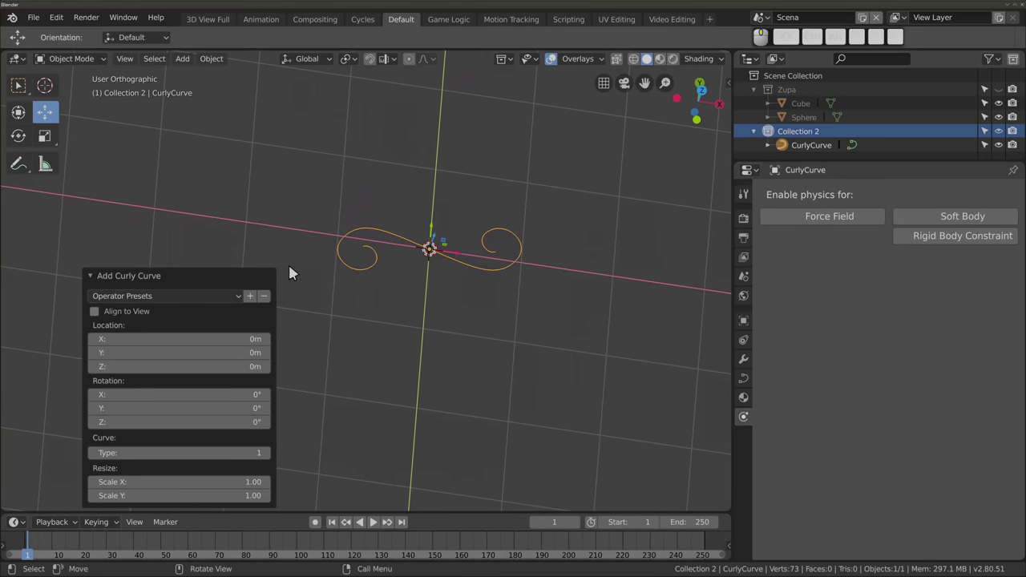
Step the Curly Curve type up to 6
left_click(232, 295)
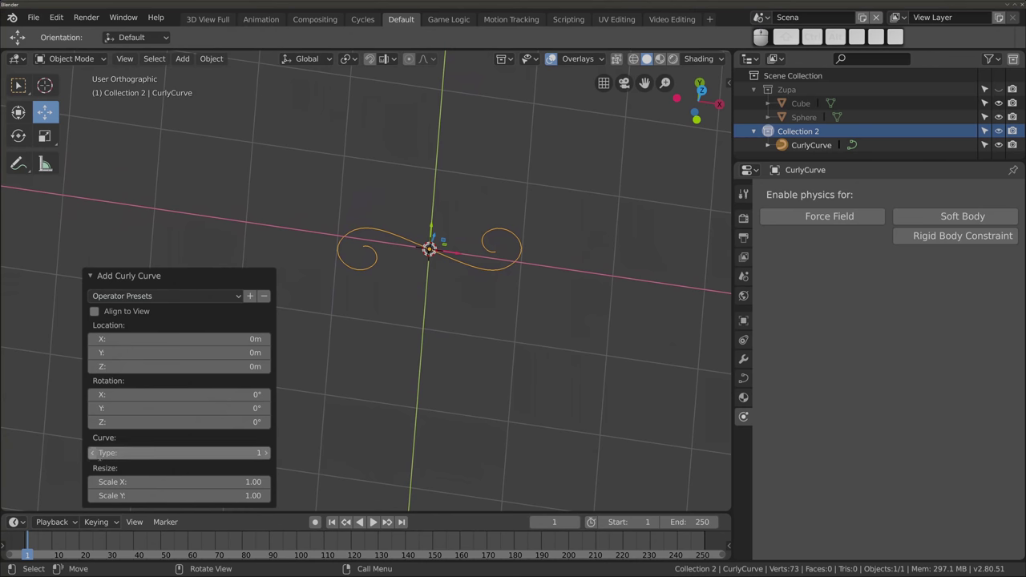
left_click(267, 457)
left_click(267, 458)
left_click(267, 458)
left_click(267, 457)
left_click(266, 457)
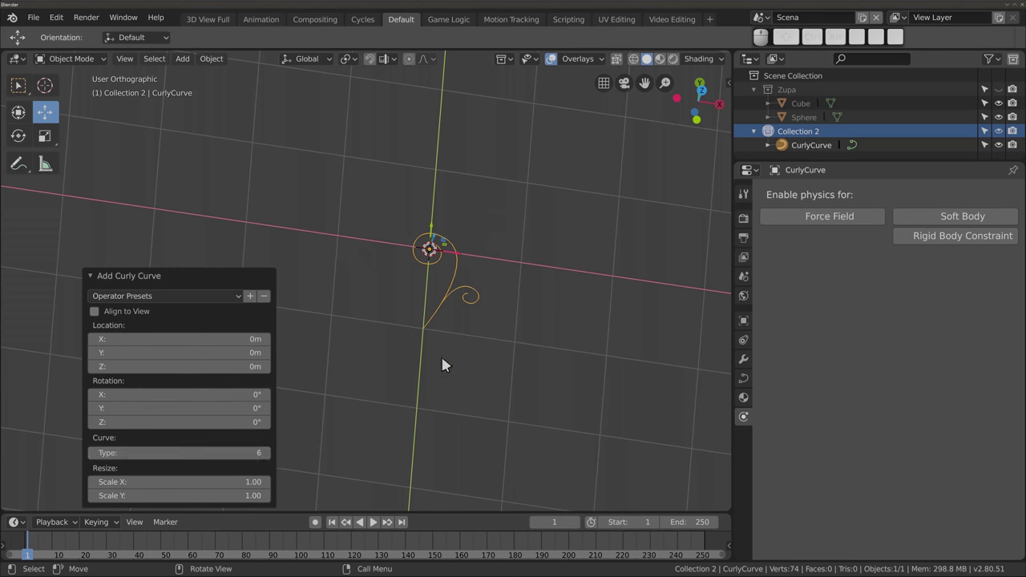
Bevel the curly curve into a 0.03 m tube via its geometry settings
left_click(743, 378)
left_click(798, 266)
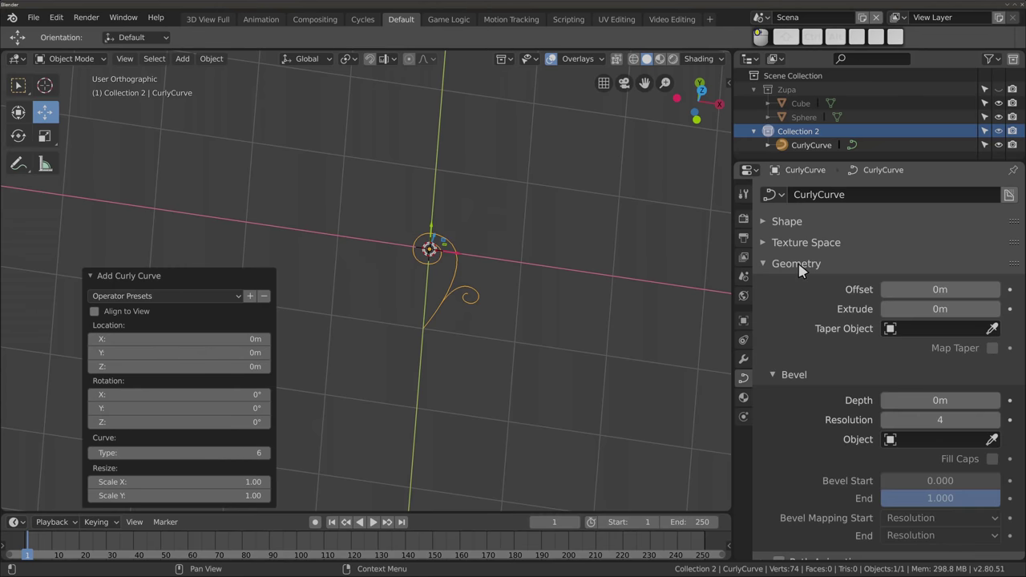
mouse_move(926, 400)
left_mouse_down()
mouse_move(942, 400)
mouse_move(922, 400)
left_mouse_up()
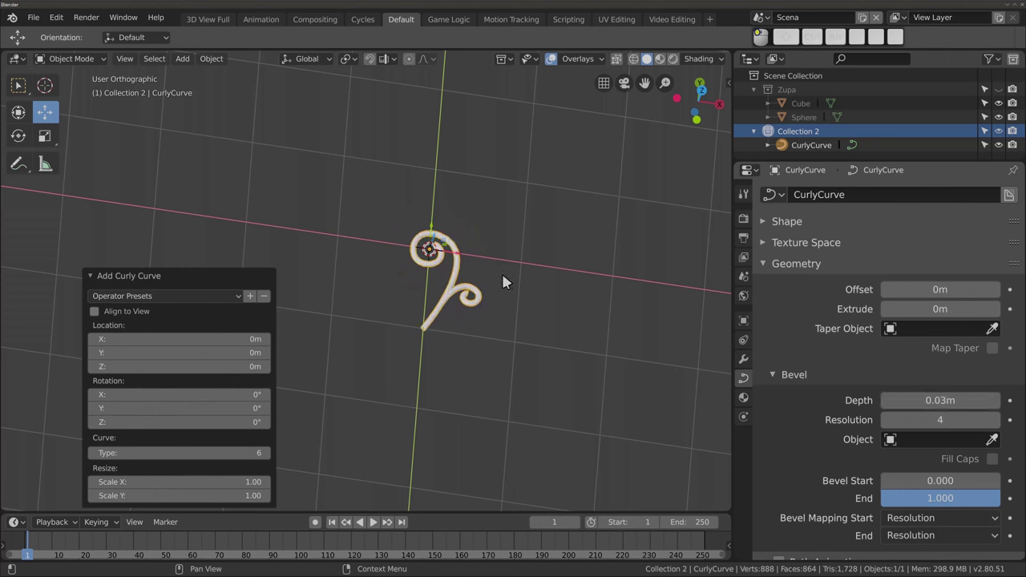
scroll(464, 282, "up", 3)
scroll(441, 289, "up", 1)
mouse_move(473, 277)
middle_mouse_down()
mouse_move(451, 279)
mouse_move(582, 234)
middle_mouse_up()
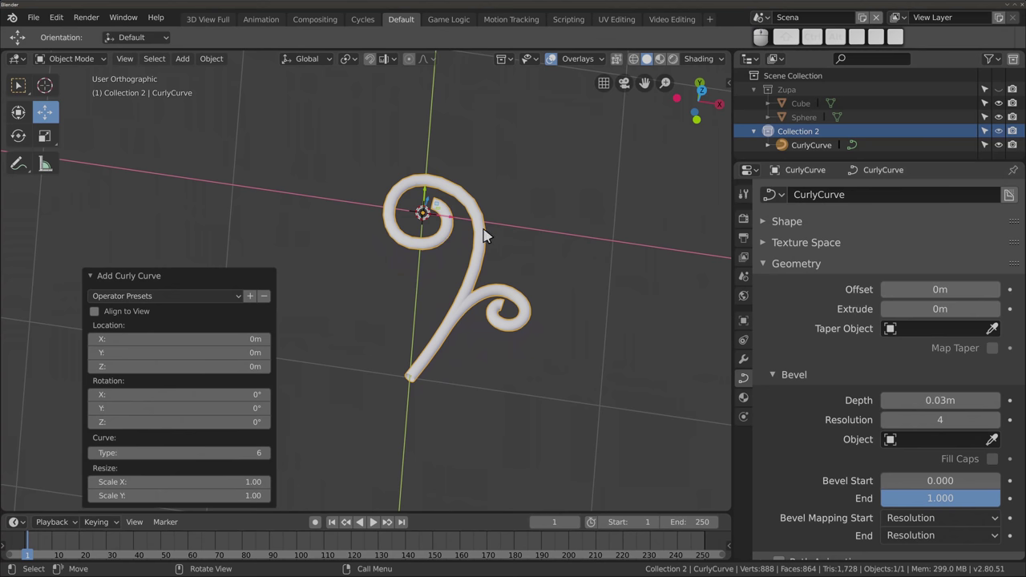
mouse_move(416, 327)
middle_mouse_down()
mouse_move(458, 257)
mouse_move(452, 246)
middle_mouse_up()
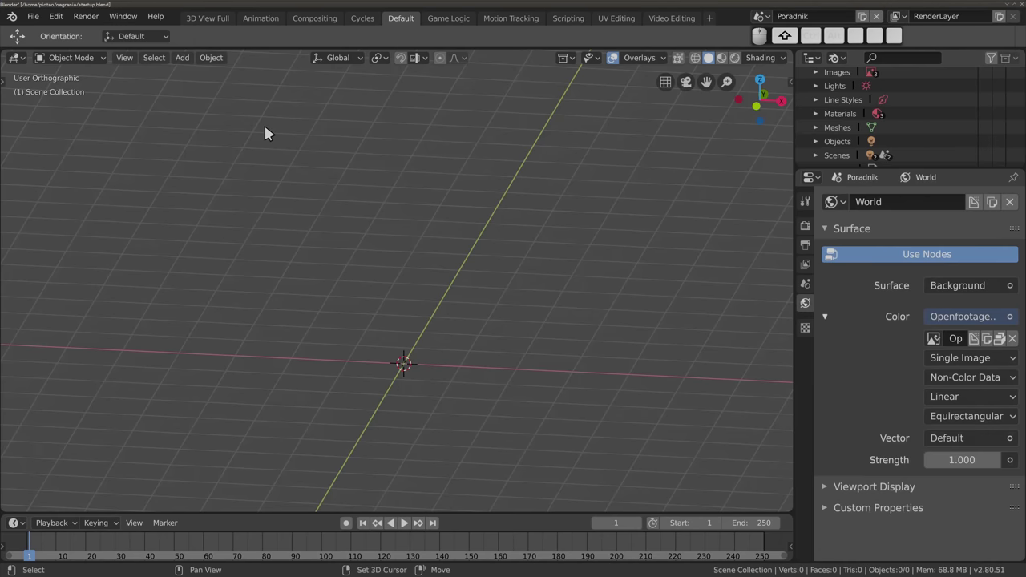
Add a Sapling Tree Gen tree and show its Load Preset list of trees
key("shift+a")
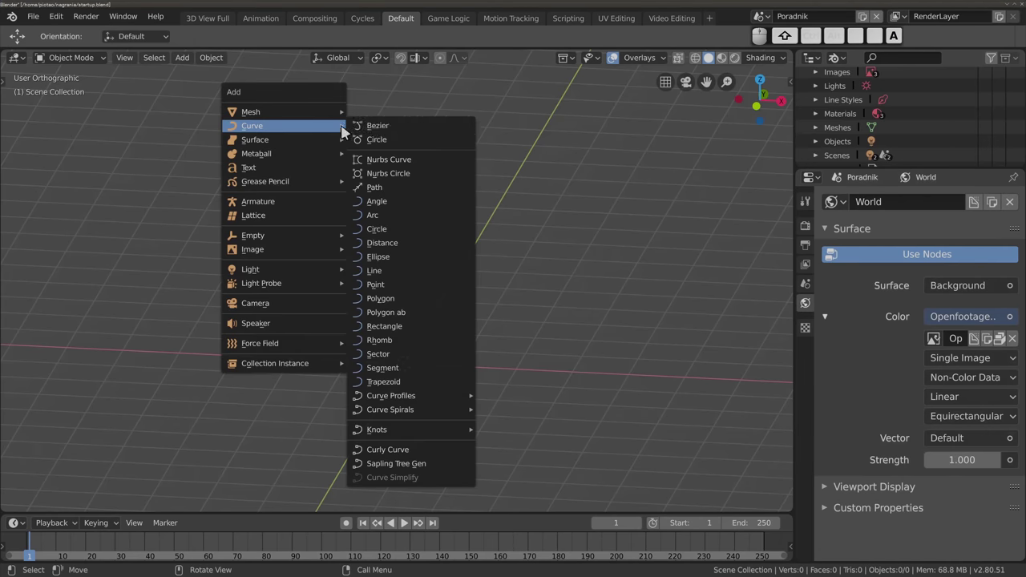
left_click(435, 467)
mouse_move(378, 232)
middle_mouse_down()
mouse_move(405, 330)
mouse_move(379, 312)
middle_mouse_up()
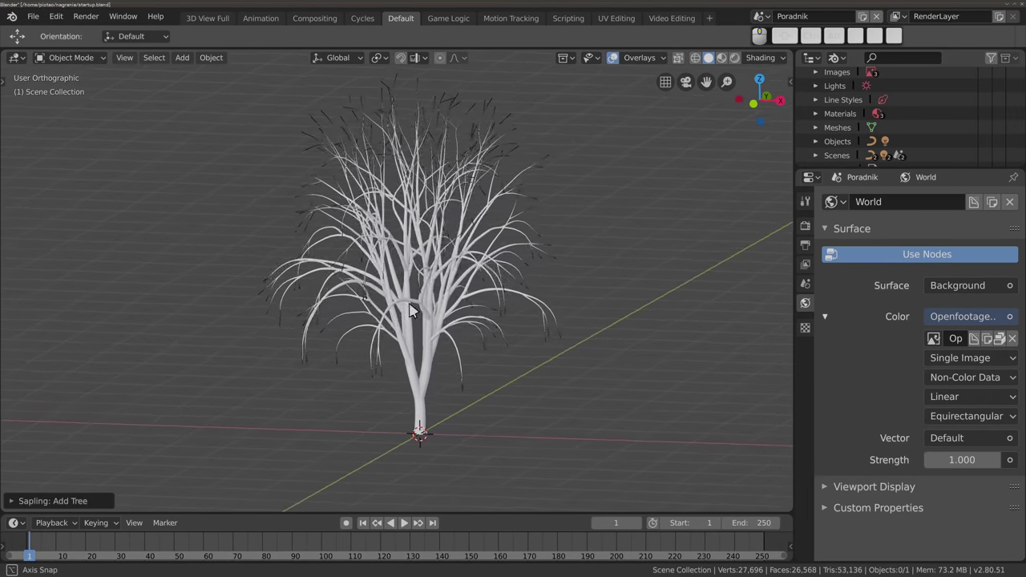
middle_click_drag(379, 313, 430, 311)
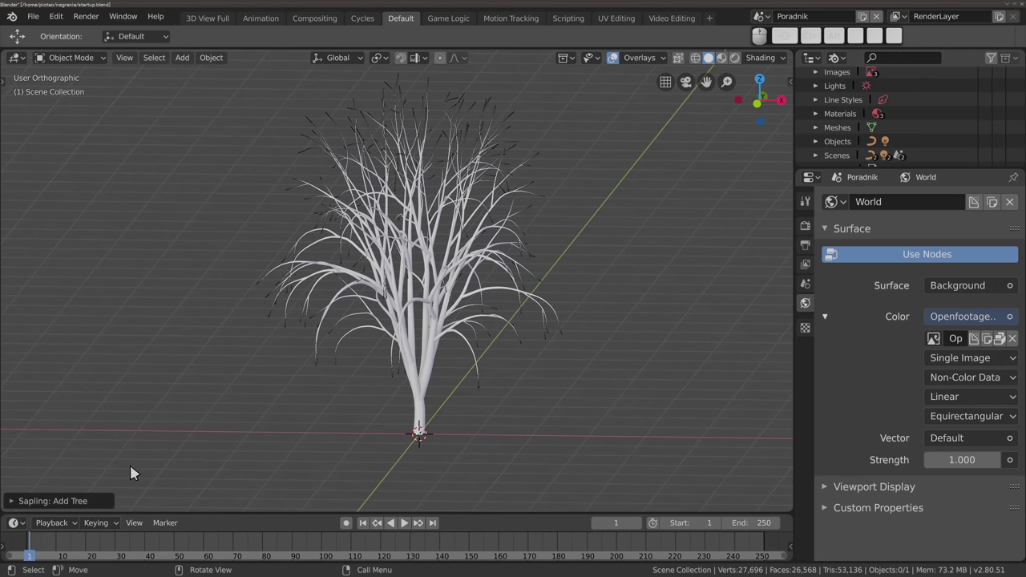
left_click(44, 502)
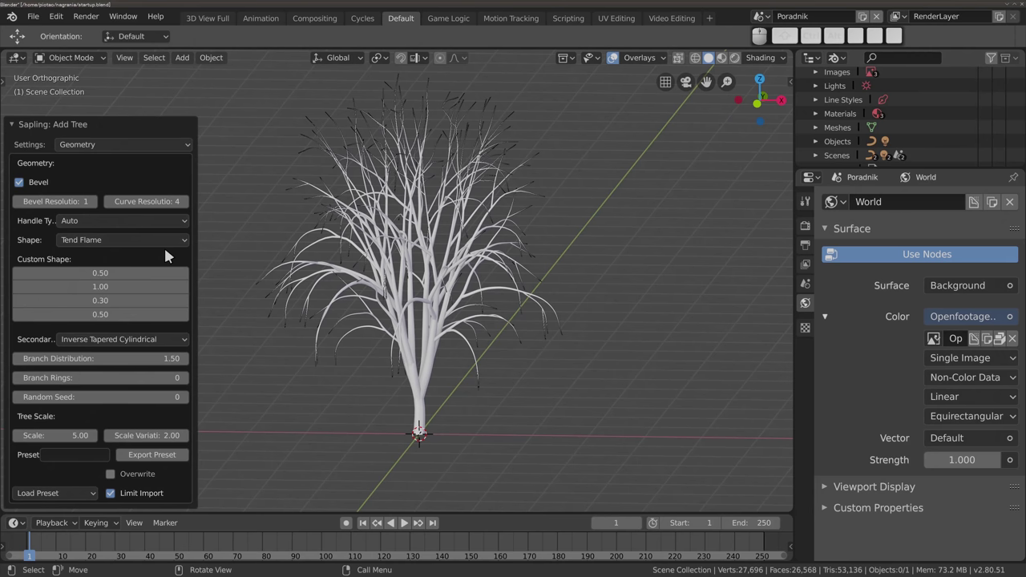
left_click(89, 494)
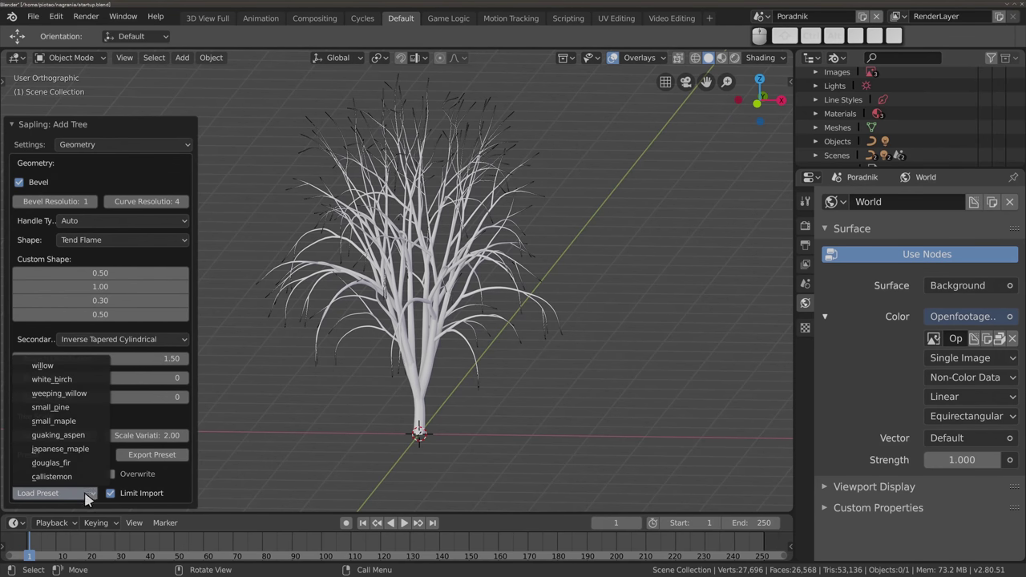
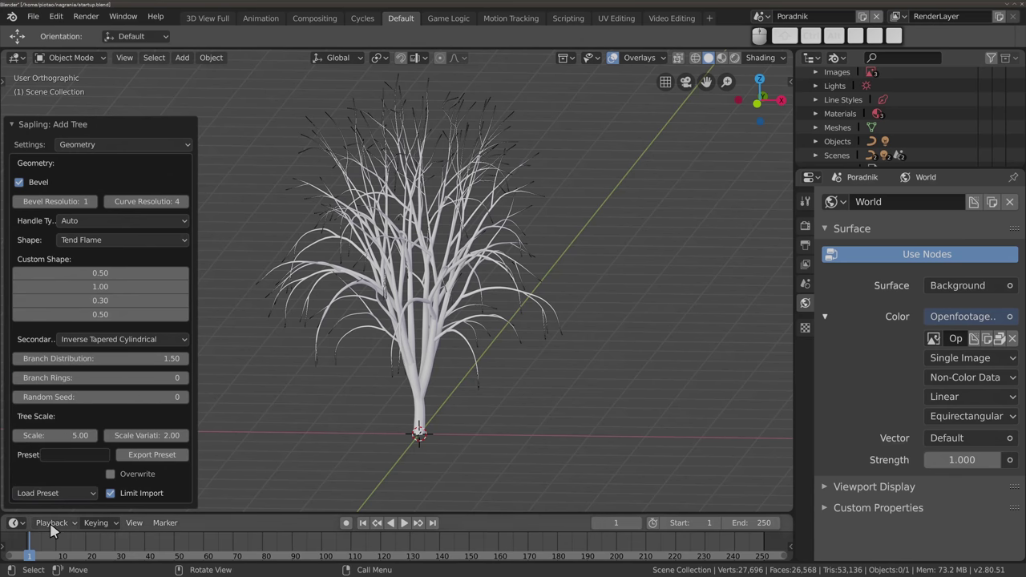
Load the willow tree preset and orbit around it to inspect it
left_click(48, 493)
left_click(48, 366)
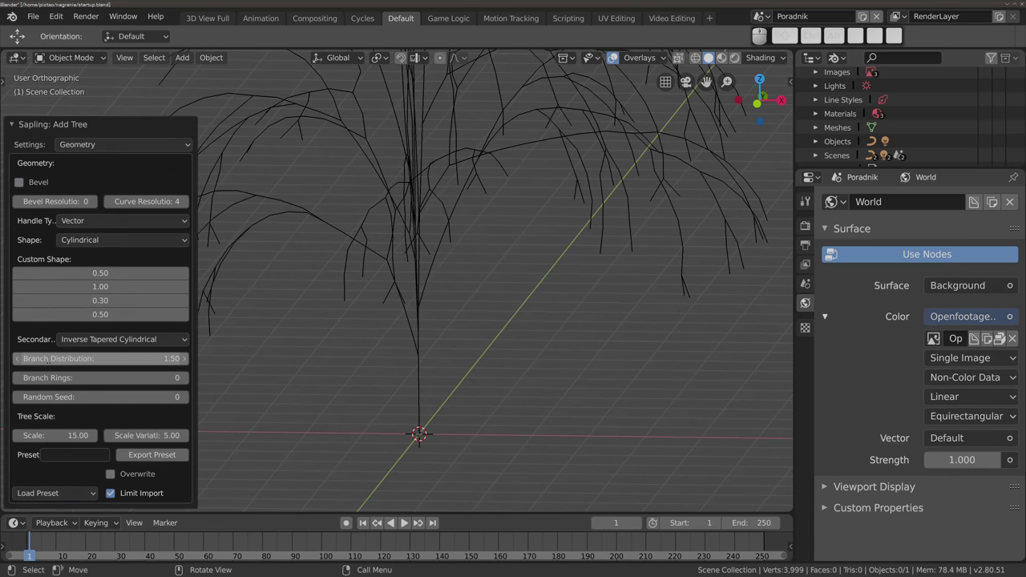
scroll(477, 345, "down", 3)
scroll(477, 345, "down", 2)
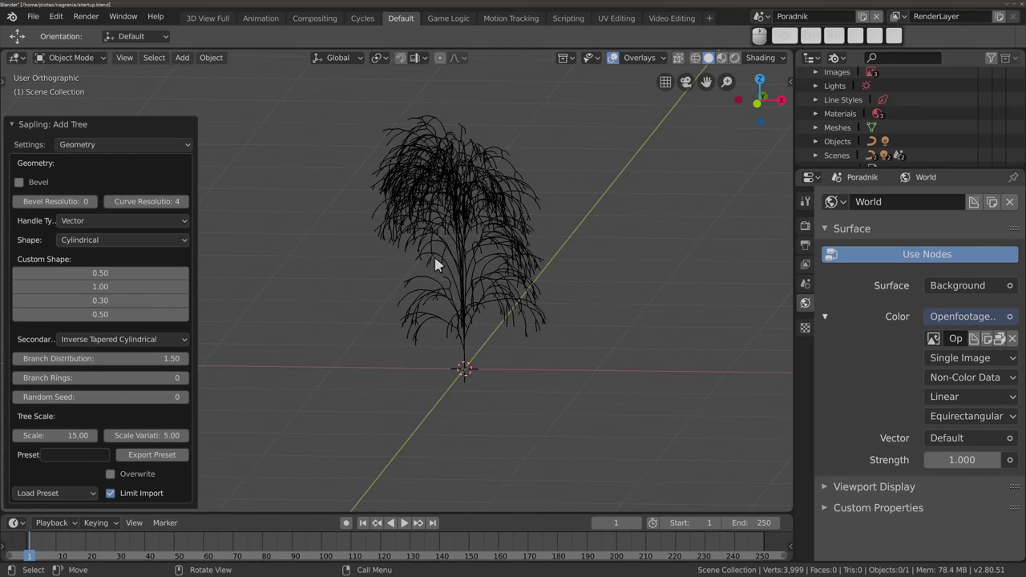
middle_click_drag(435, 264, 476, 309)
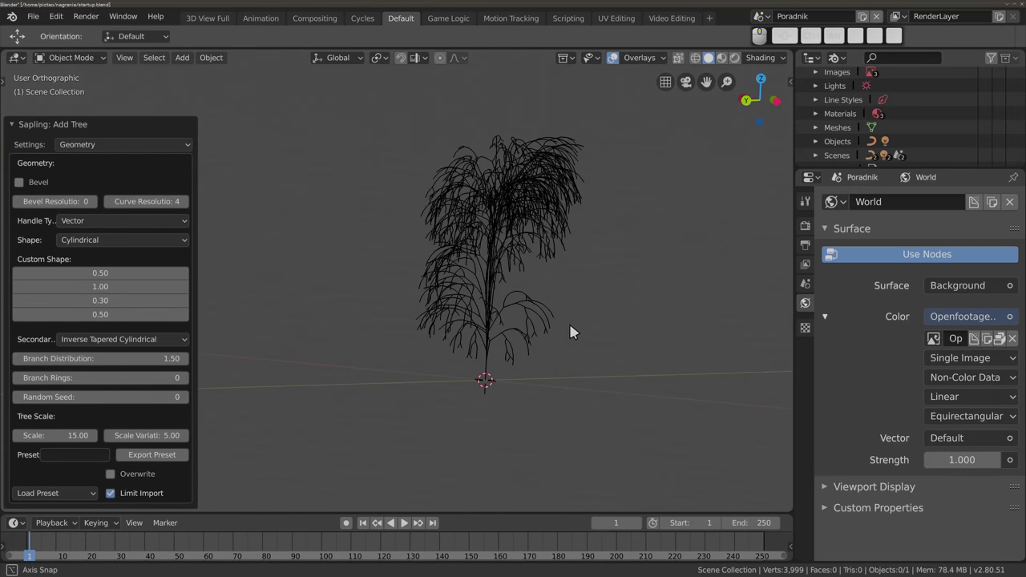
middle_click_drag(477, 319, 394, 259)
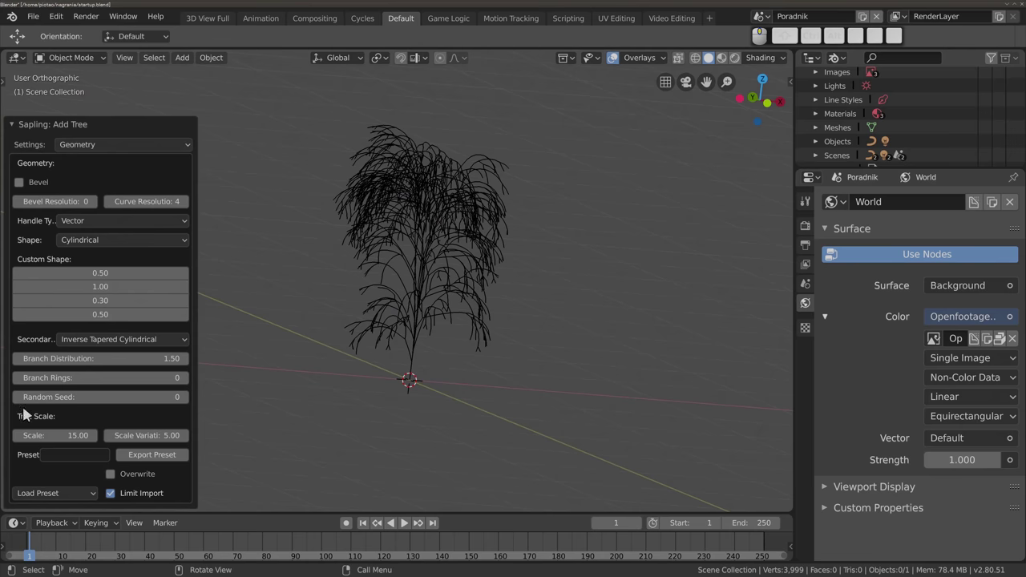
Load the bevelled white-trunk preset; set Branch Distribution 1.26, Branch Rings 34, Random Seed 12
left_click(53, 493)
left_click(64, 380)
mouse_move(406, 385)
middle_mouse_down()
mouse_move(433, 377)
mouse_move(382, 376)
middle_mouse_up()
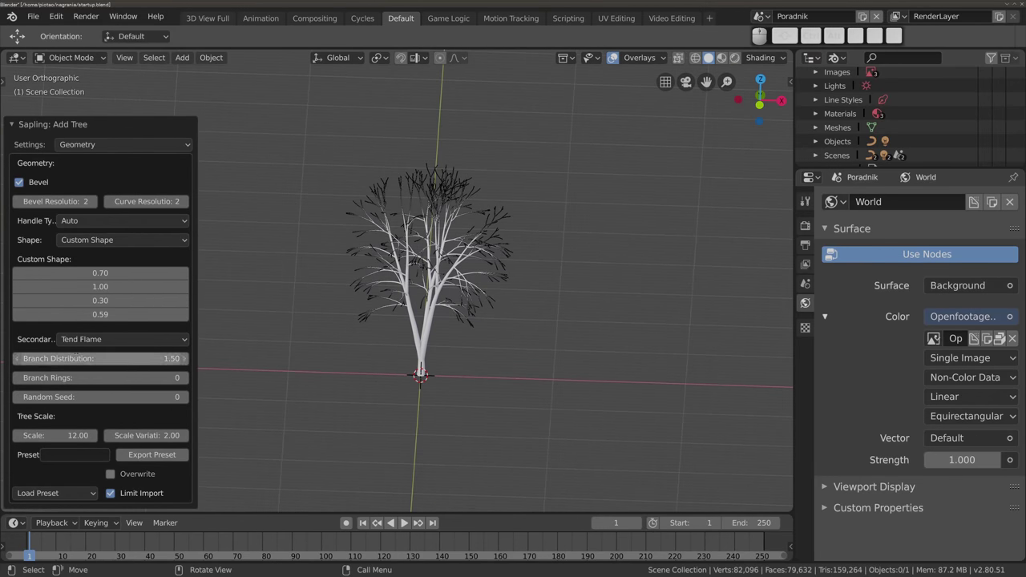
mouse_move(112, 359)
left_mouse_down()
mouse_move(184, 358)
mouse_move(130, 358)
left_mouse_up()
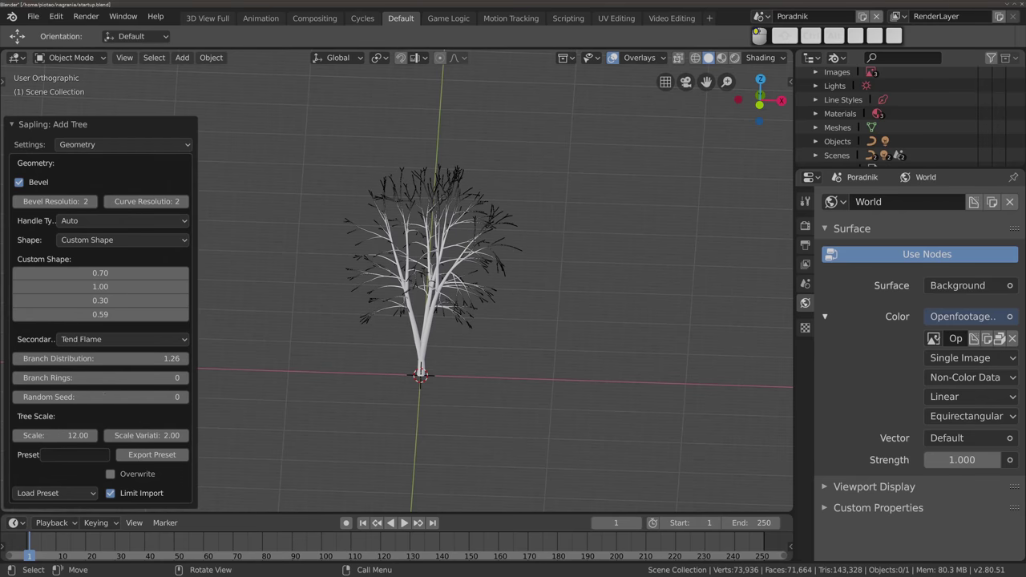
left_click_drag(120, 378, 185, 378)
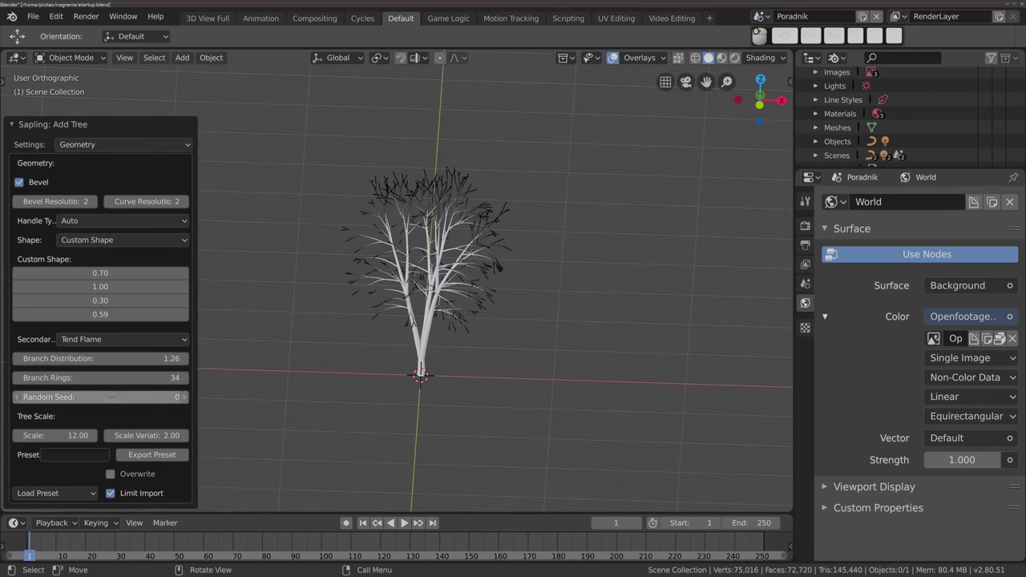
mouse_move(108, 397)
left_mouse_down()
mouse_move(172, 397)
mouse_move(132, 396)
left_mouse_up()
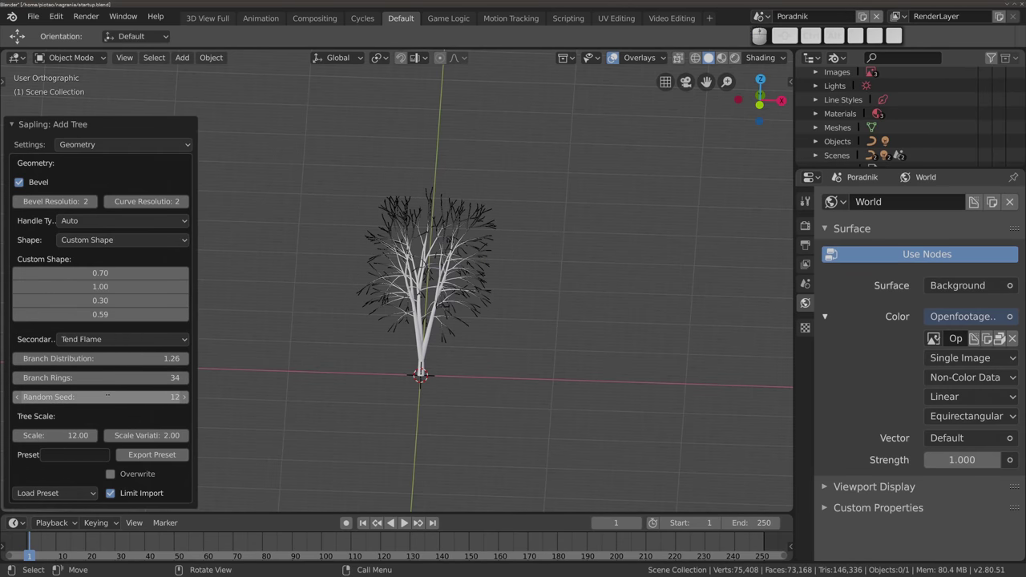
Load the small_pine preset
left_click(52, 495)
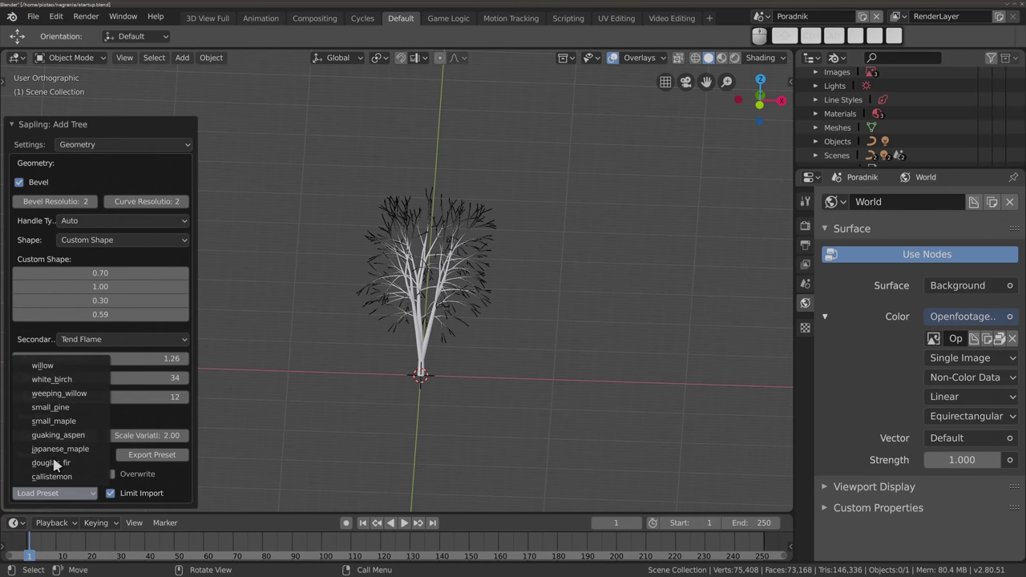
left_click(56, 413)
mouse_move(417, 379)
middle_mouse_down()
mouse_move(341, 382)
mouse_move(360, 396)
mouse_move(373, 381)
middle_mouse_up()
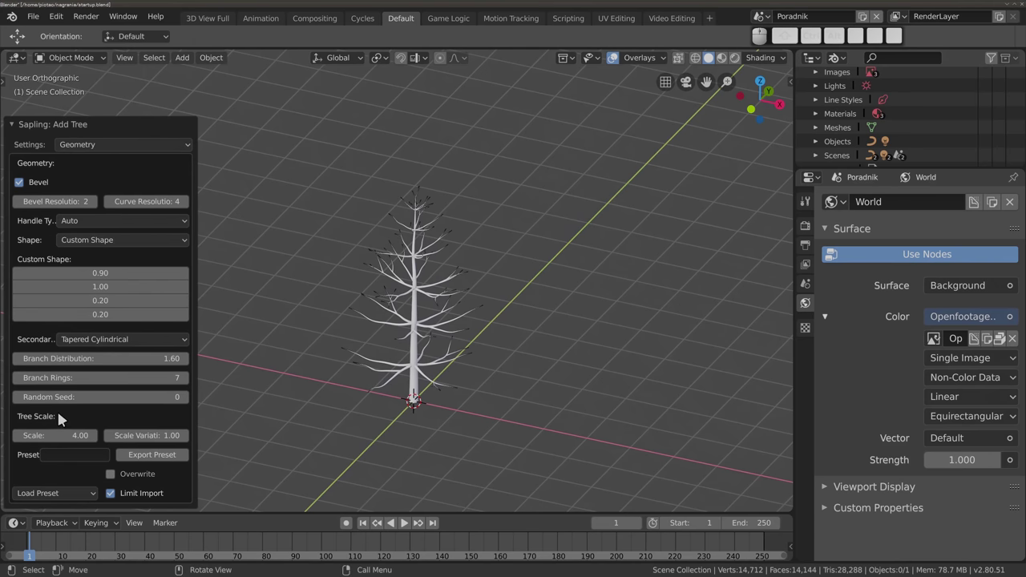
Switch Settings to Leaves and turn on Show Leaves
left_click(97, 146)
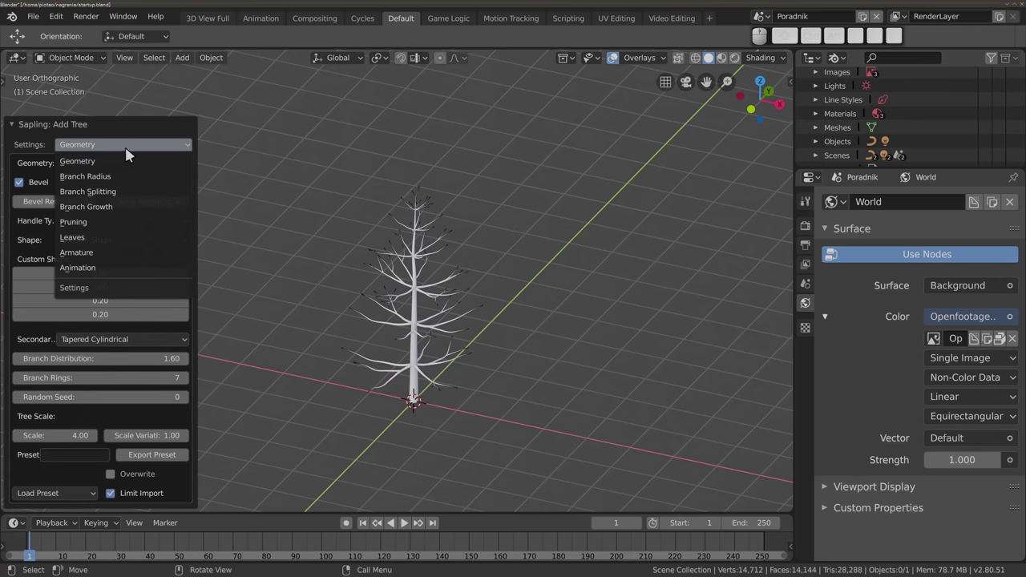
left_click(88, 238)
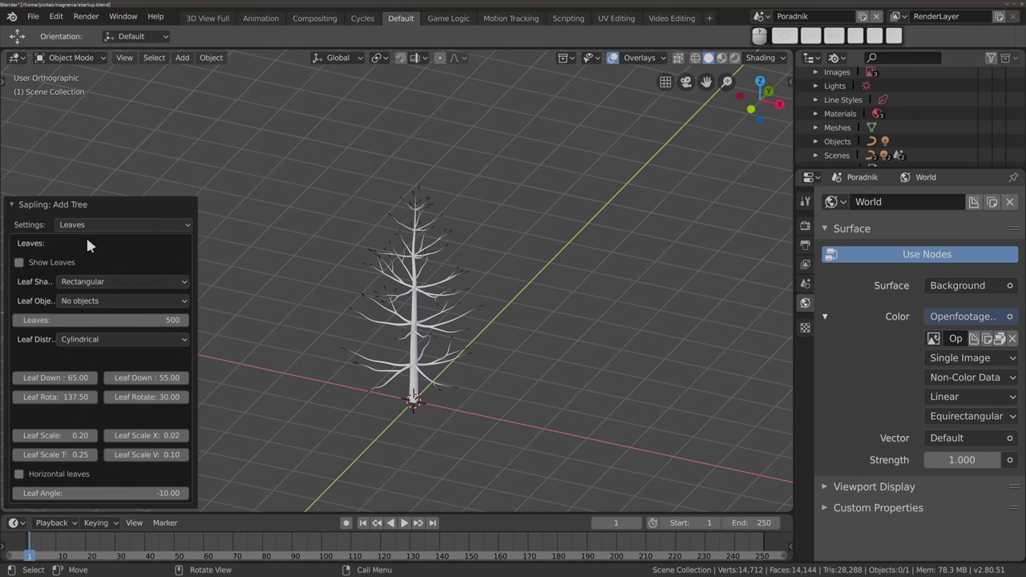
left_click(32, 264)
scroll(414, 341, "up", 4)
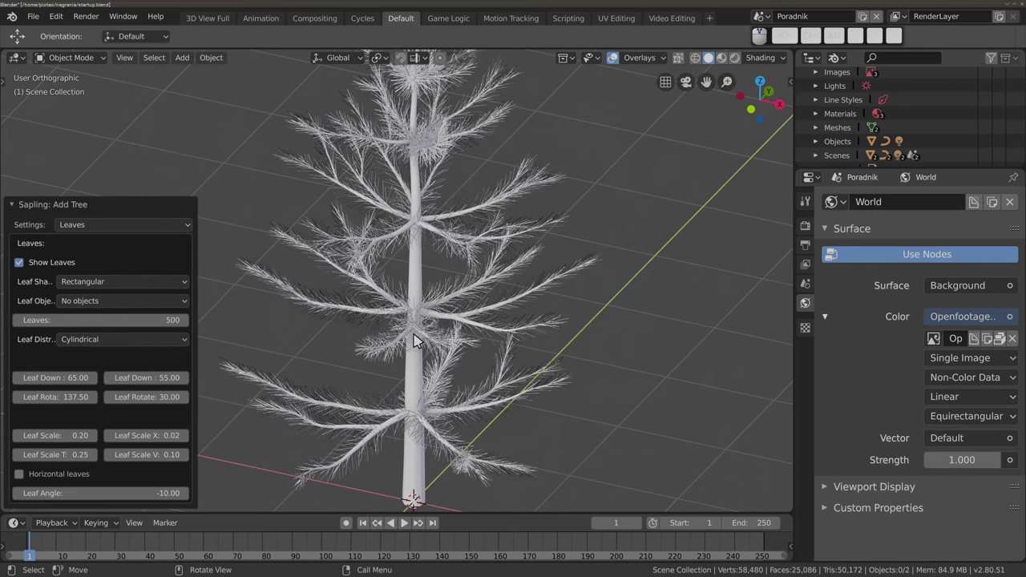
mouse_move(414, 340)
middle_mouse_down()
mouse_move(572, 342)
mouse_move(521, 290)
middle_mouse_up()
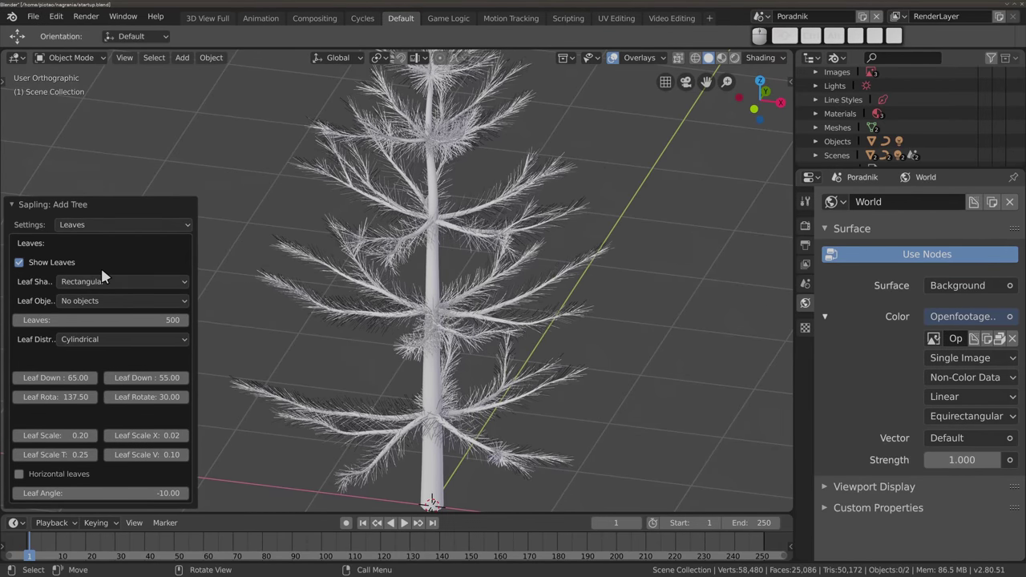
Set Leaf Distribution to Cylindrical after briefly trying Inverse Conical
left_click(121, 339)
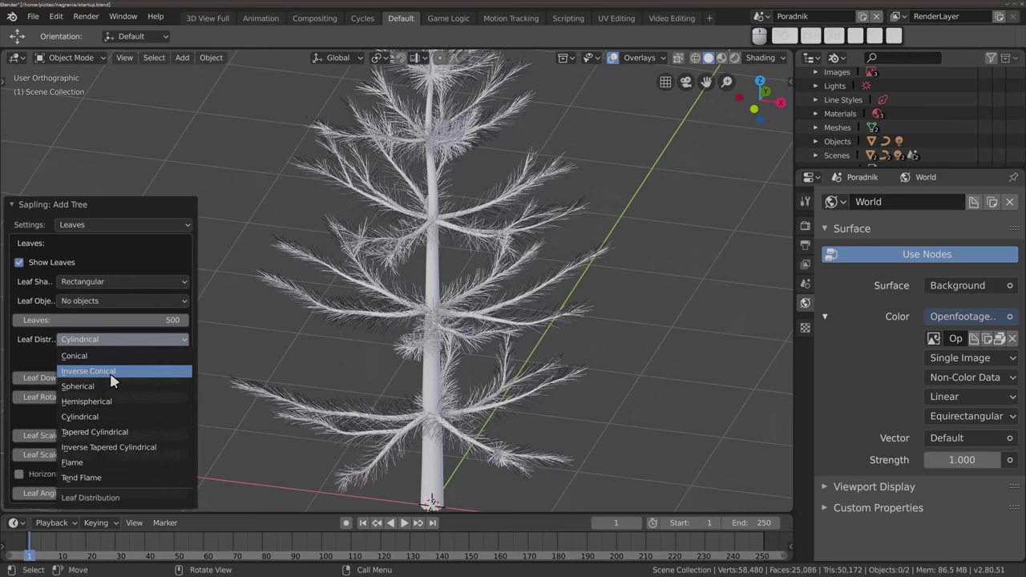
left_click(116, 373)
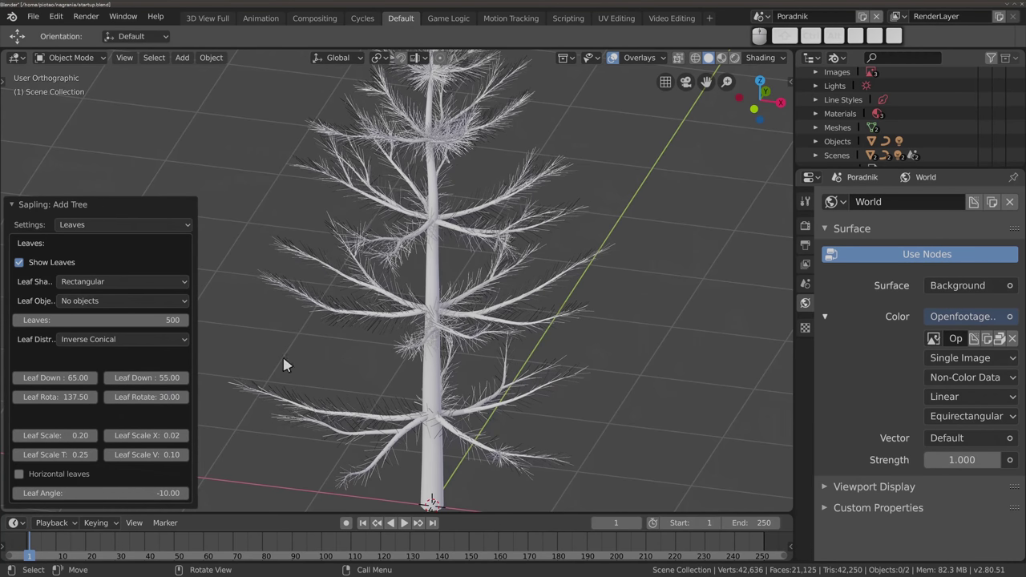
left_click(127, 339)
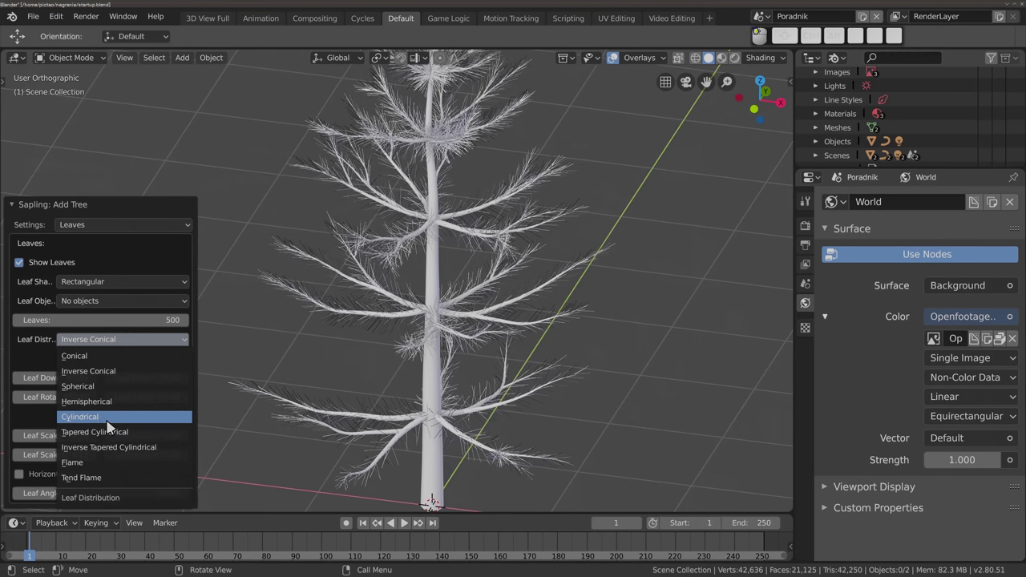
left_click(107, 418)
mouse_move(425, 373)
middle_mouse_down()
mouse_move(377, 375)
mouse_move(470, 377)
mouse_move(447, 385)
mouse_move(435, 275)
middle_mouse_up()
scroll(407, 321, "down", 3)
middle_click_drag(401, 323, 396, 326)
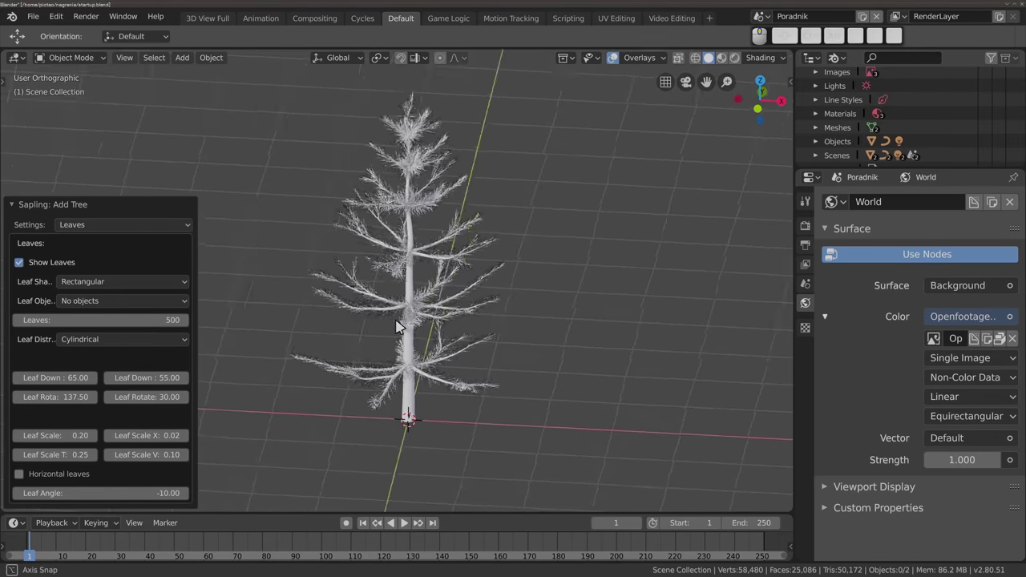
Return the Settings category to Geometry
left_click(98, 226)
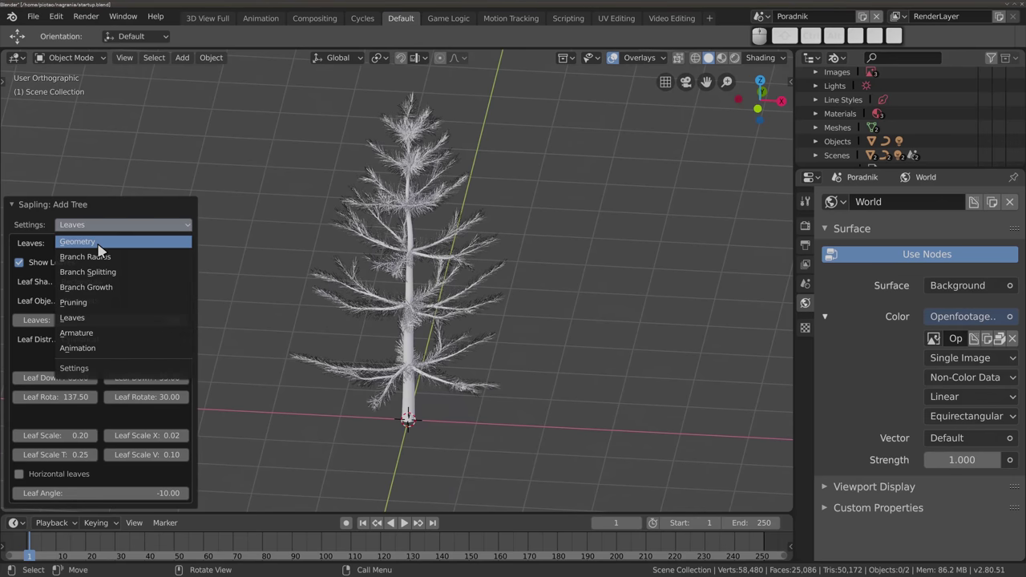
left_click(97, 240)
left_click(75, 495)
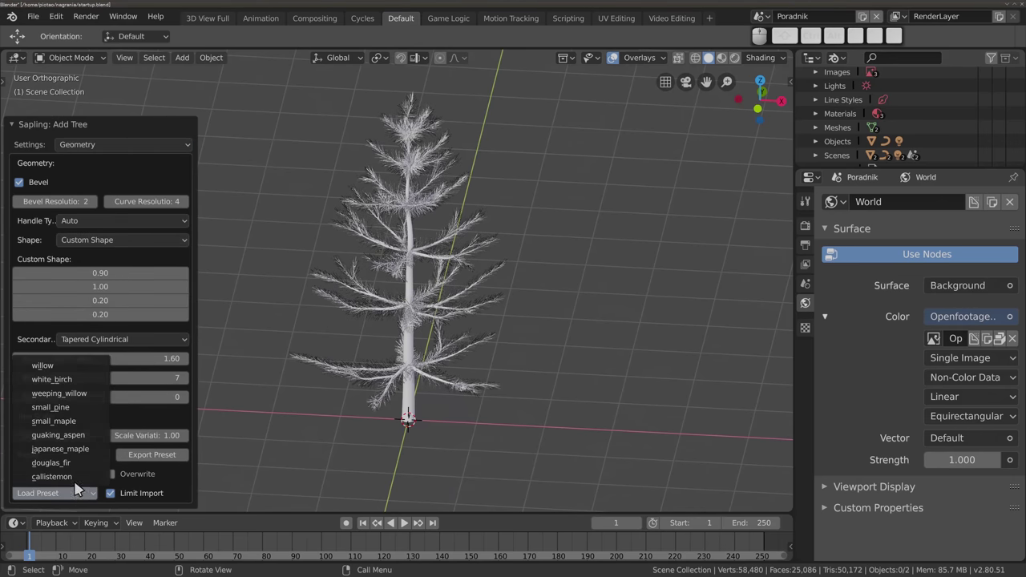
Load the maple-like preset and enable Show Leaves in the Leaves settings
left_click(77, 451)
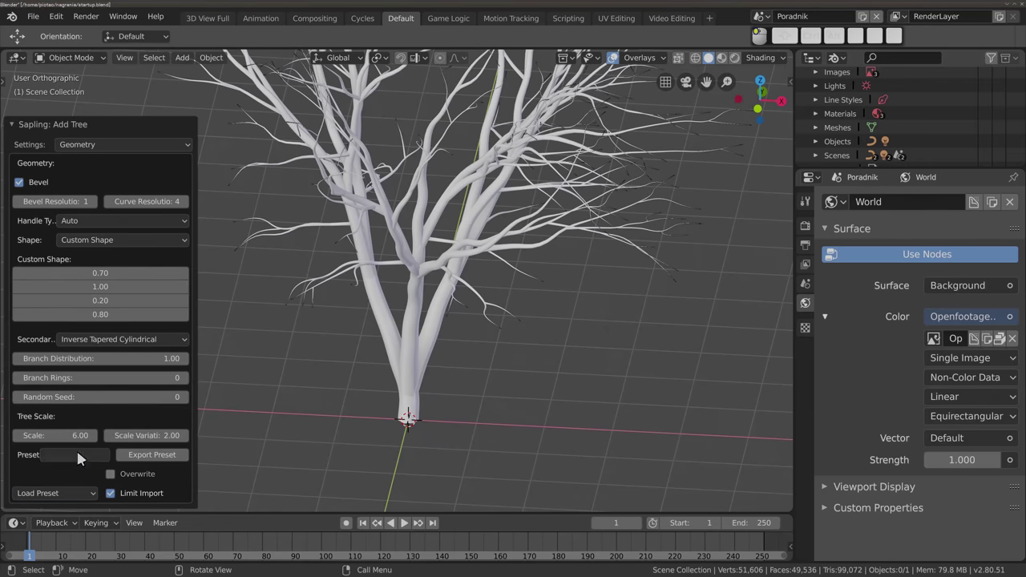
scroll(486, 437, "down", 4)
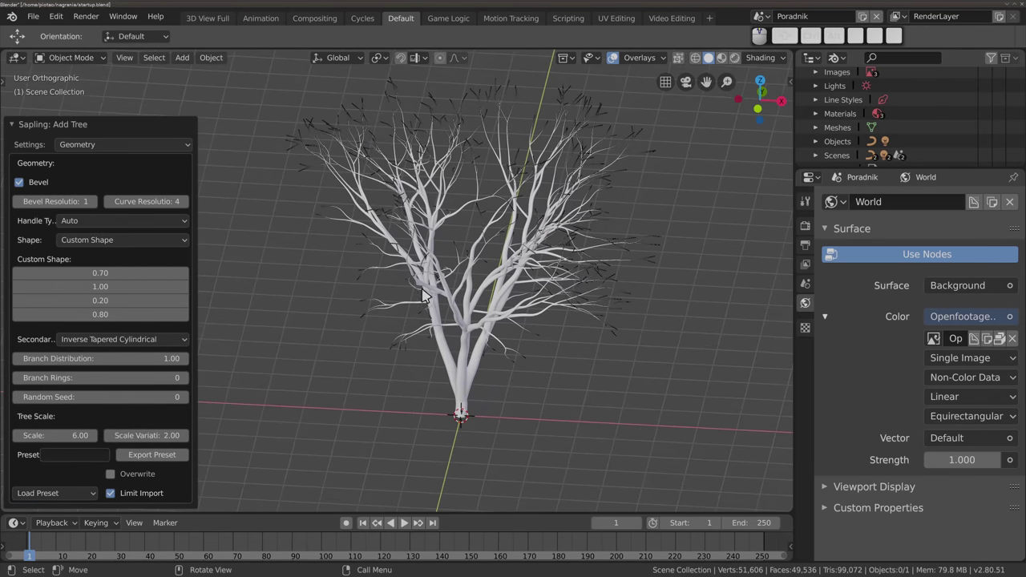
left_click(102, 146)
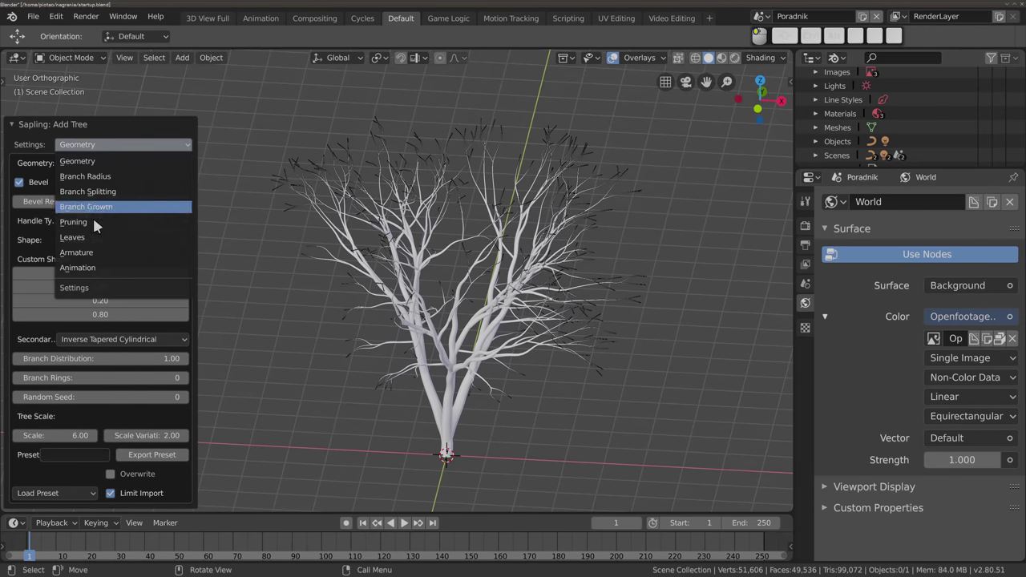
left_click(132, 233)
left_click(19, 263)
middle_click_drag(409, 375, 419, 371)
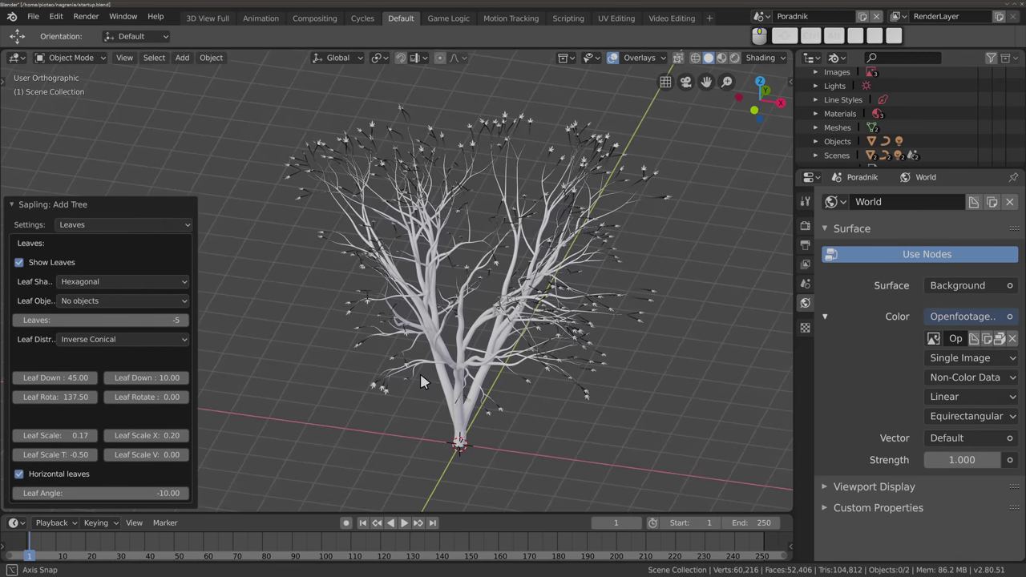
Set Leaf Distribution to Tapered Cylindrical
scroll(468, 105, "up", 3)
scroll(468, 106, "up", 2)
scroll(422, 132, "down", 4)
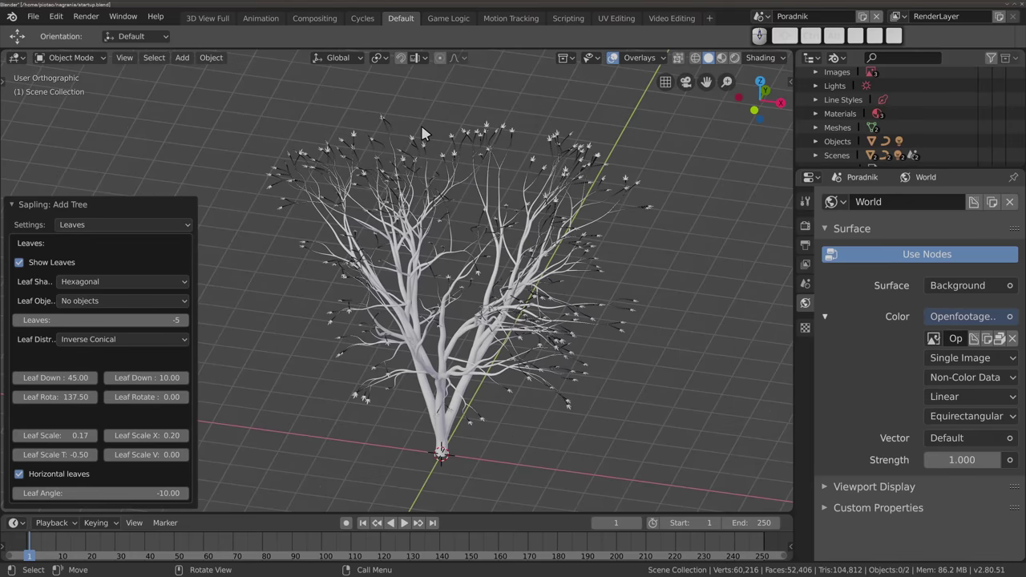
left_click(102, 339)
left_click(101, 371)
middle_click_drag(449, 289, 566, 272)
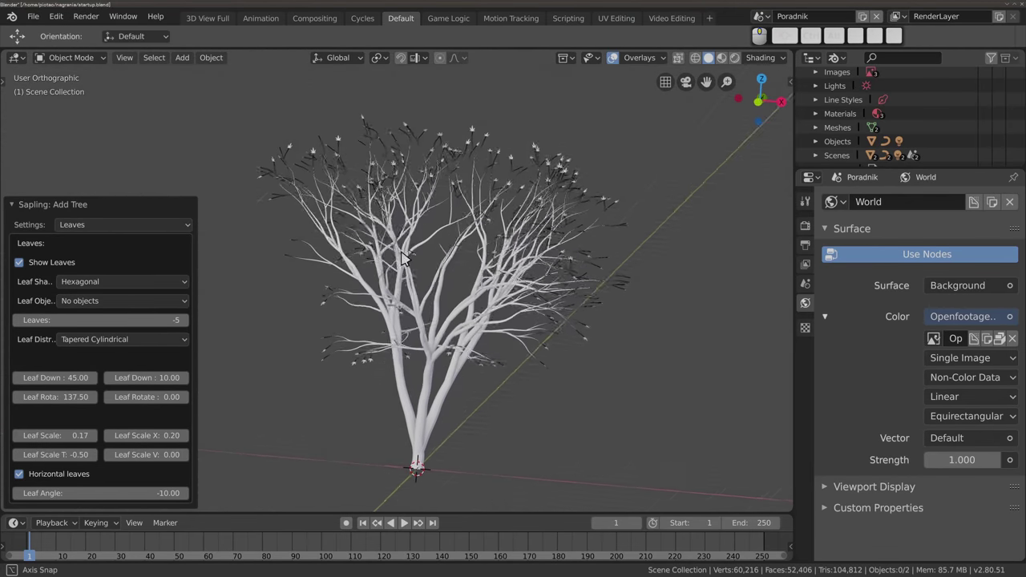
Switch to the front orthographic view with numpad 1
key("KP_1")
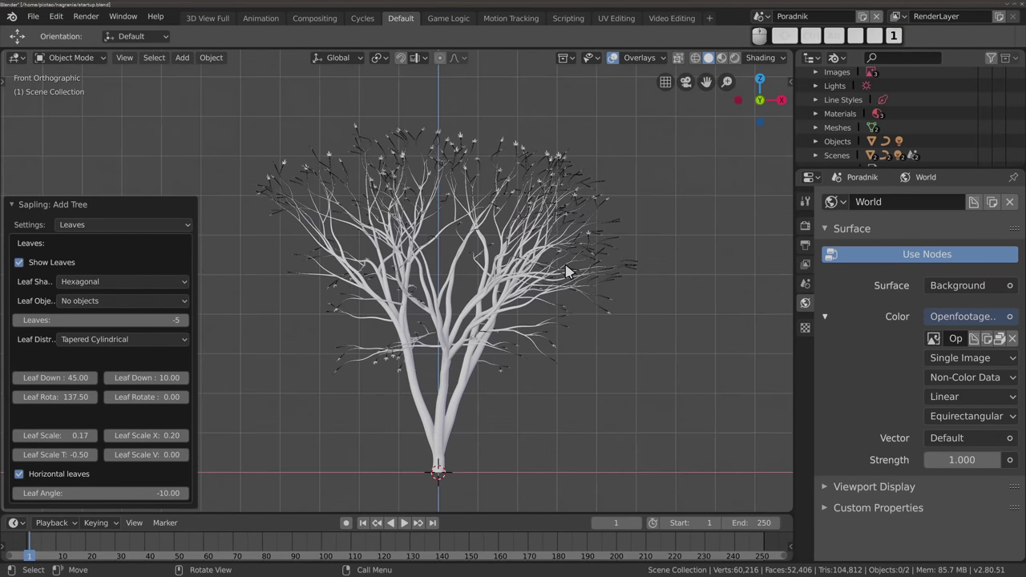
scroll(526, 215, "down", 1)
scroll(458, 281, "down", 1)
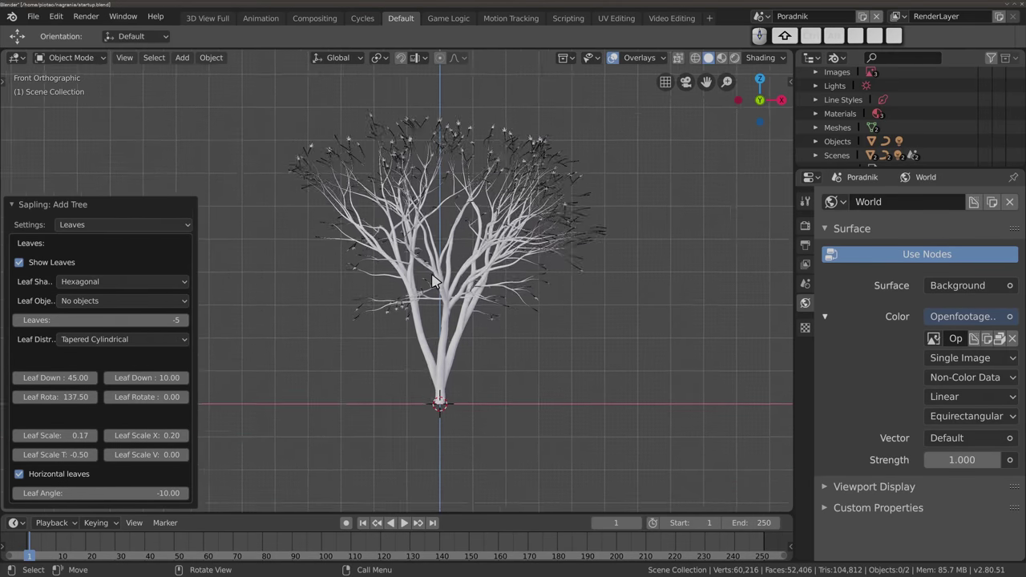
left_click(94, 224)
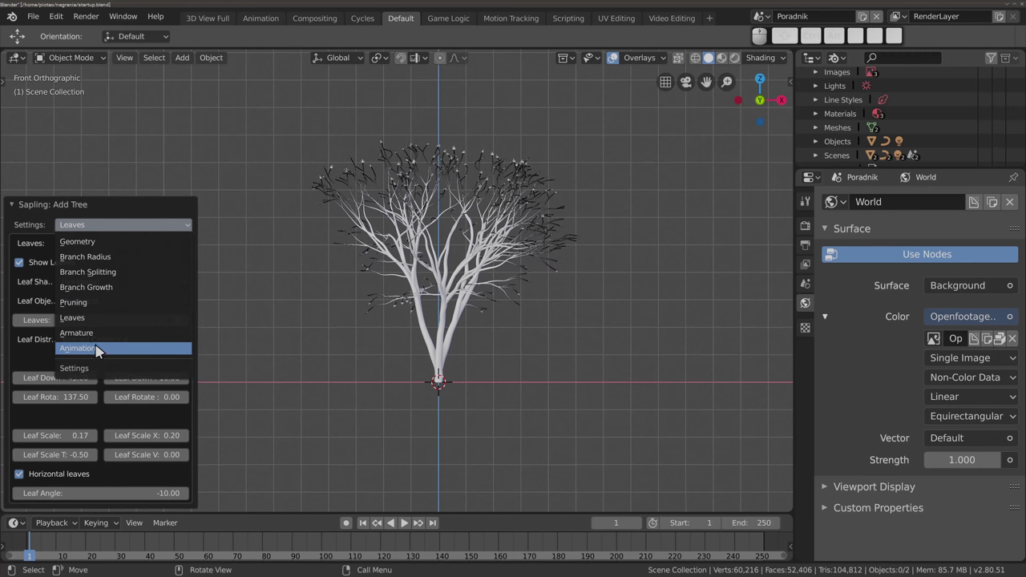
Under Branch Growth, step Taper Crown up to 0.60, then reset it to 0.00
left_click(114, 290)
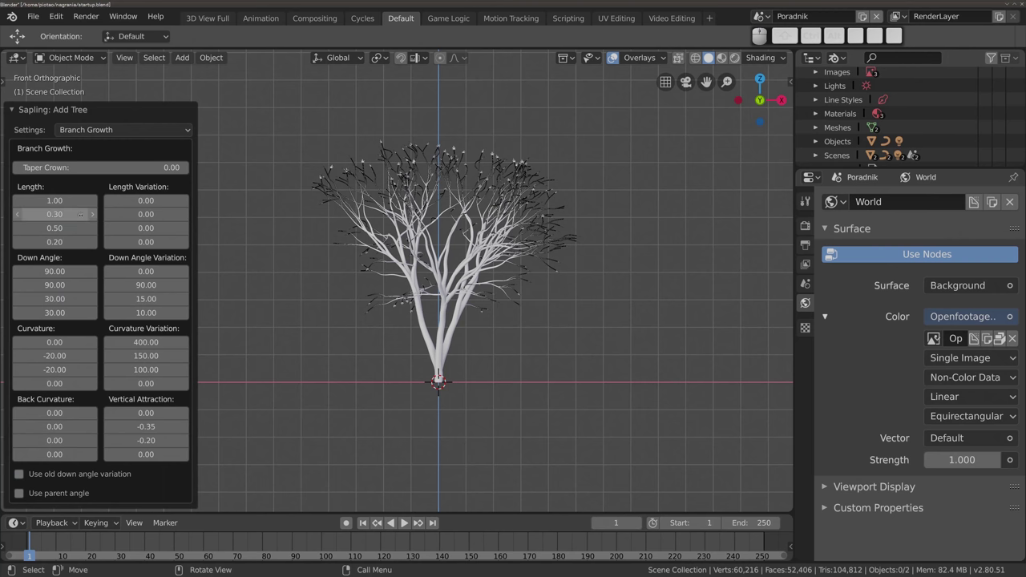
left_click(183, 169)
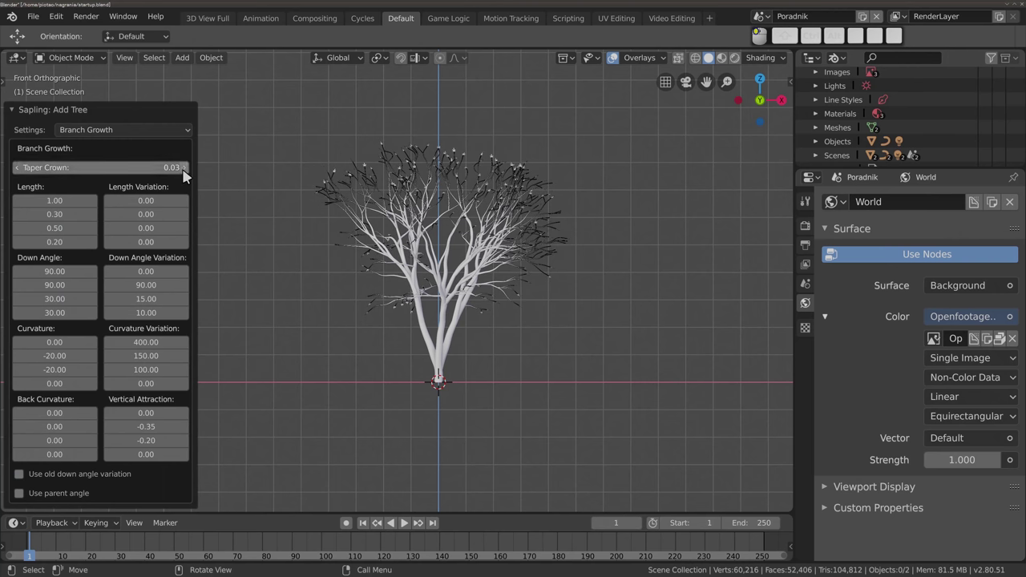
left_click(184, 169)
left_click(184, 168)
left_click(184, 168)
left_click(184, 169)
left_click(184, 169)
left_click(183, 169)
left_click(183, 169)
left_click(184, 168)
left_click(184, 169)
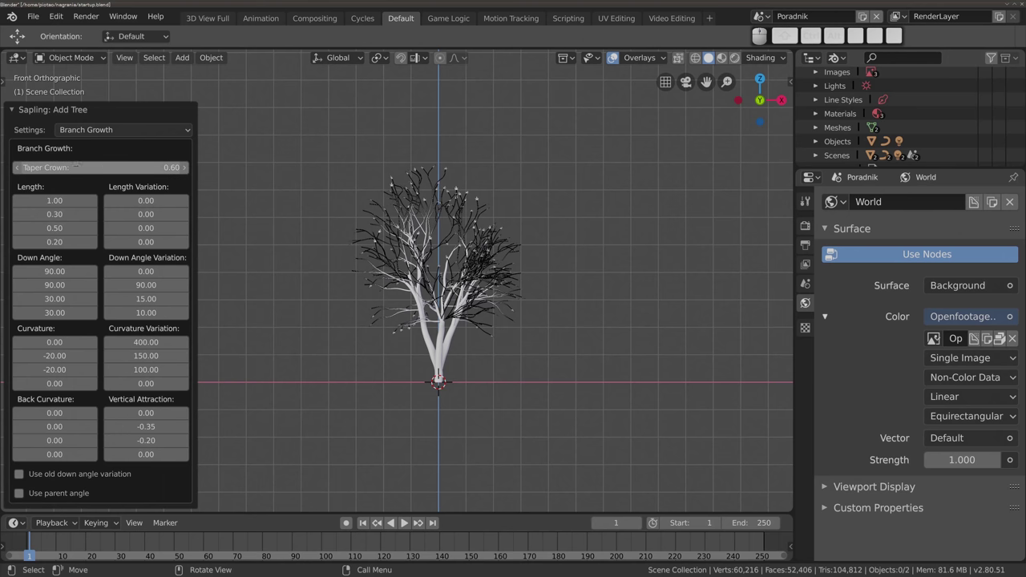
key("BackSpace")
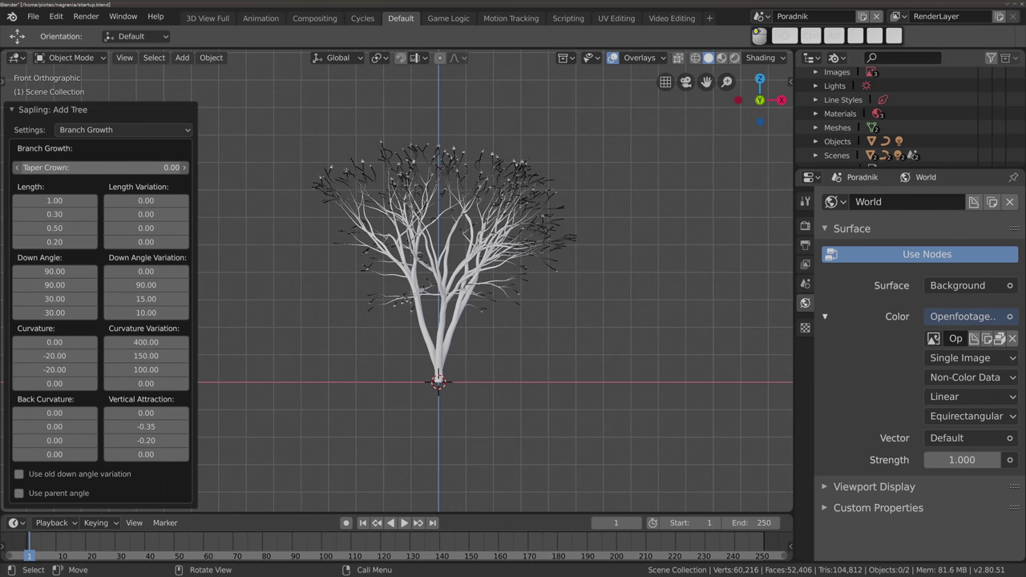
left_click(113, 129)
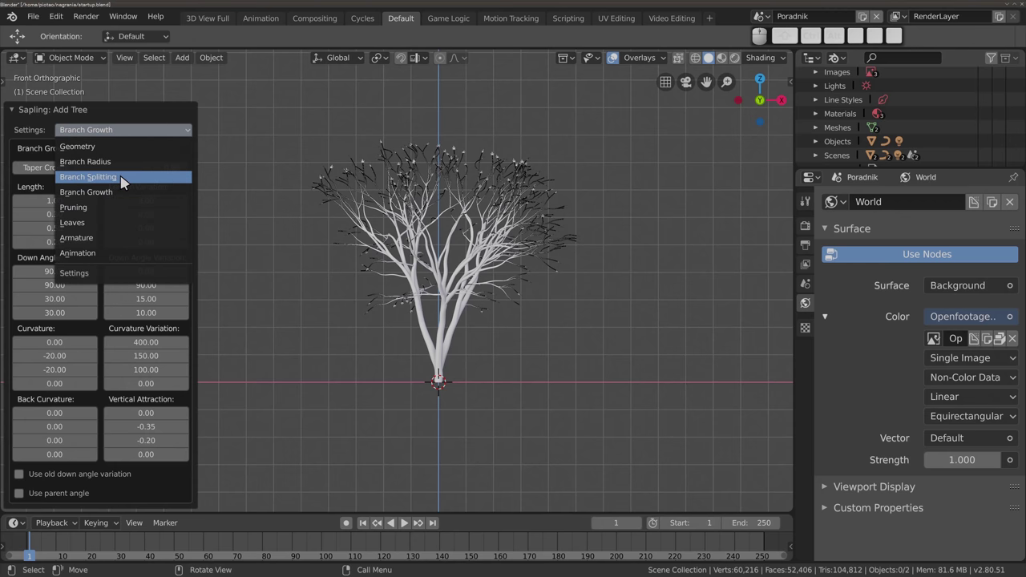
In Branch Splitting, drop Levels to 1, raise it back to 2, and orbit to inspect
left_click(121, 177)
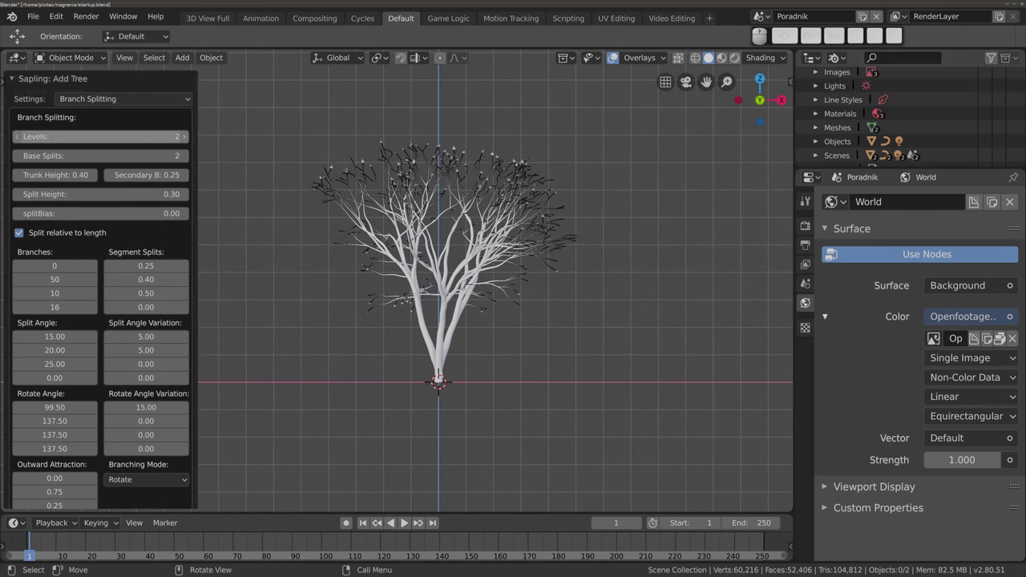
left_click(17, 137)
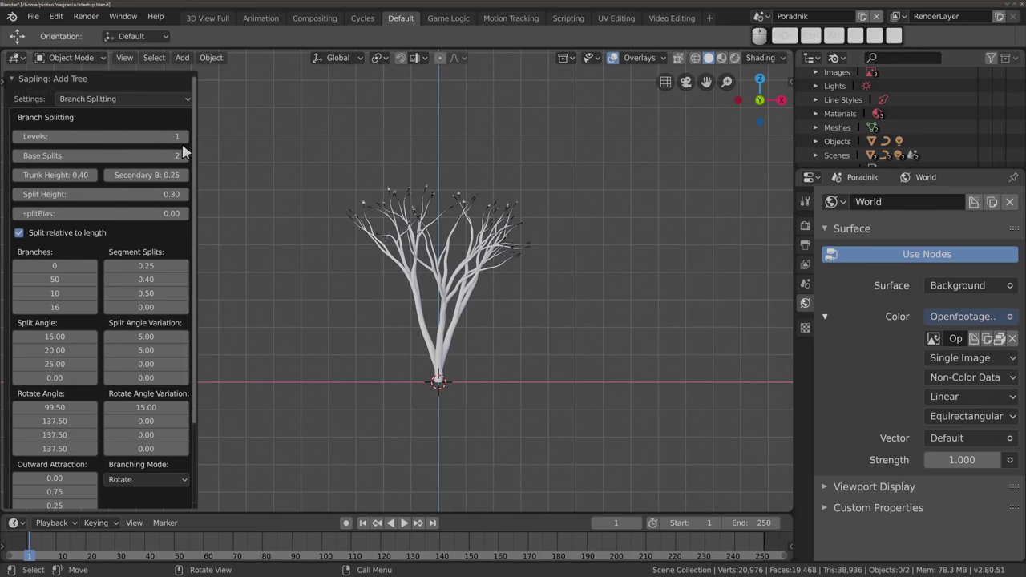
left_click(184, 138)
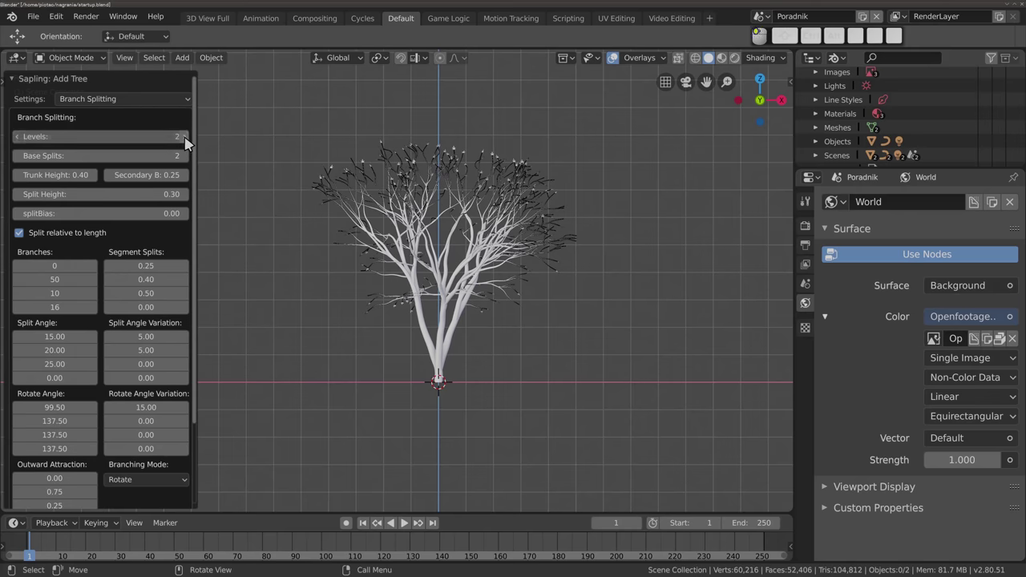
scroll(500, 215, "up", 3)
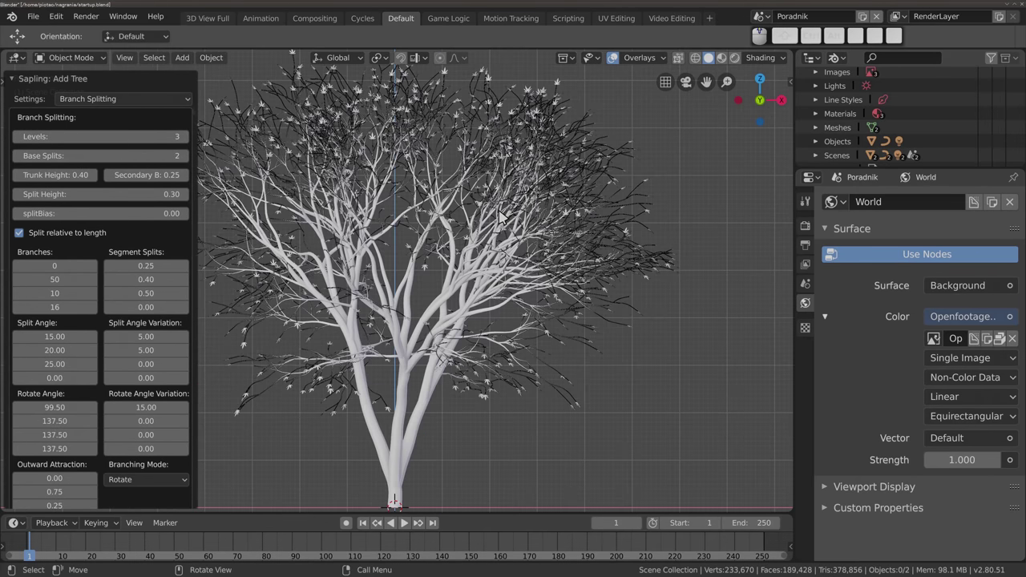
scroll(636, 280, "down", 1)
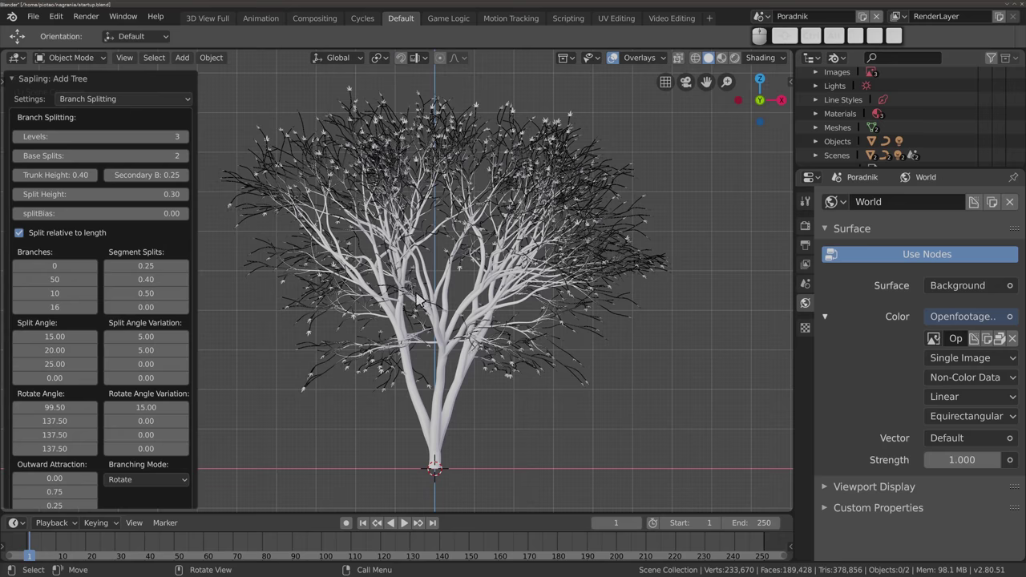
middle_click_drag(417, 301, 431, 295, "shift")
middle_click_drag(452, 240, 422, 479)
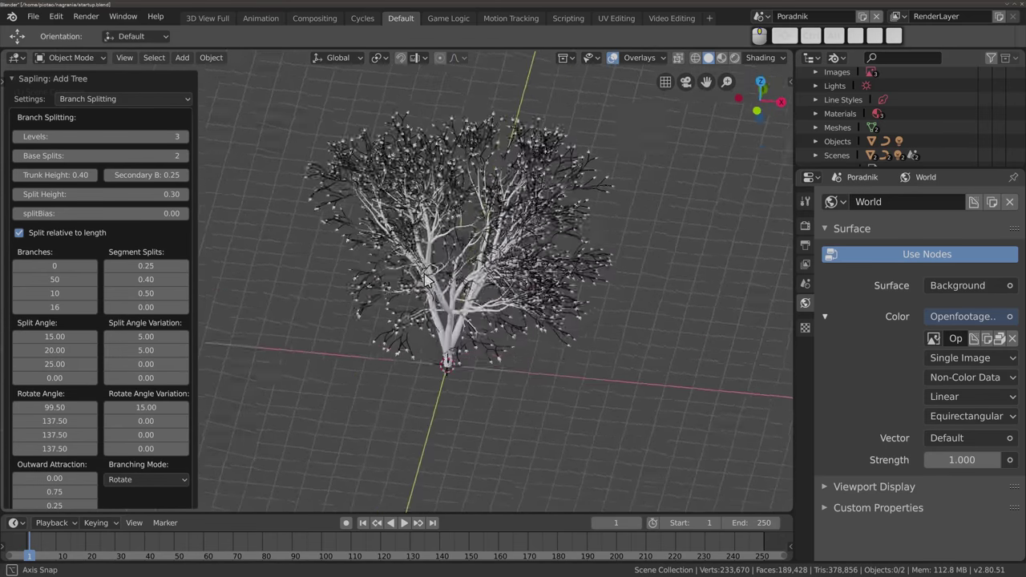
mouse_move(422, 479)
middle_mouse_down()
mouse_move(417, 313)
mouse_move(314, 337)
mouse_move(324, 346)
middle_mouse_up()
left_click(105, 98)
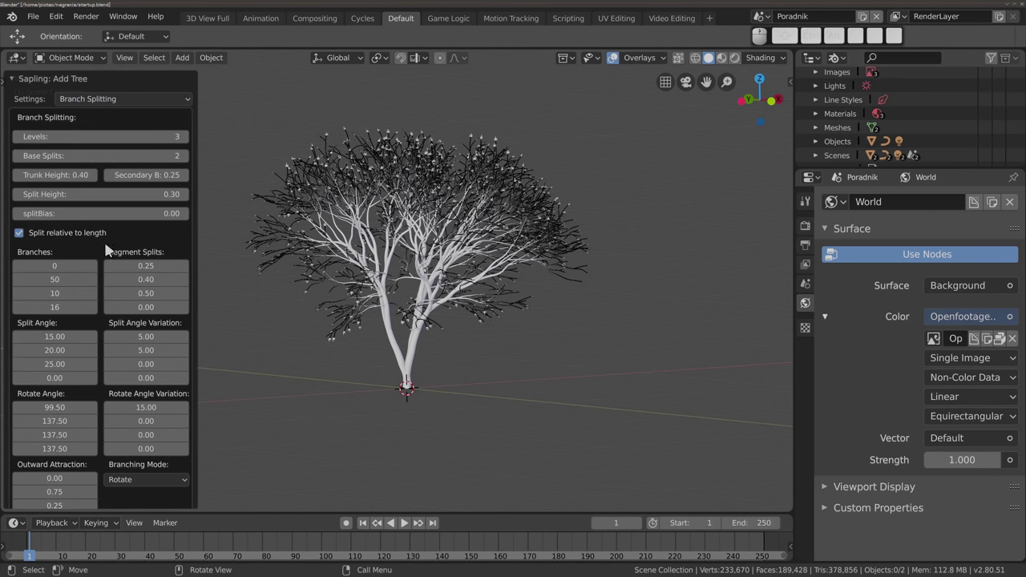
Delete the tree object and then its leaves object with X > Delete
left_click(376, 256)
key("x")
left_click(382, 184)
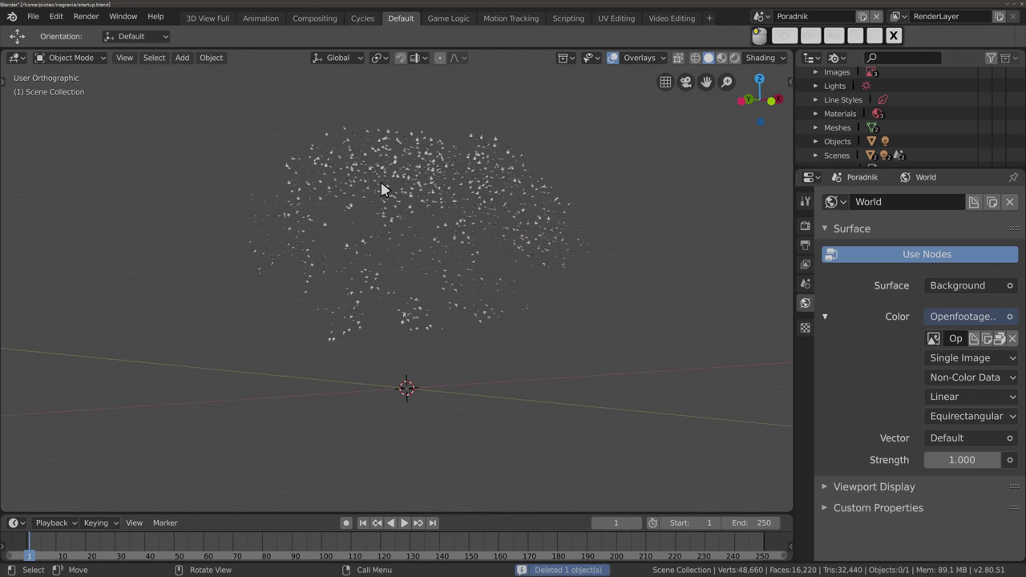
left_click(360, 295)
key("x")
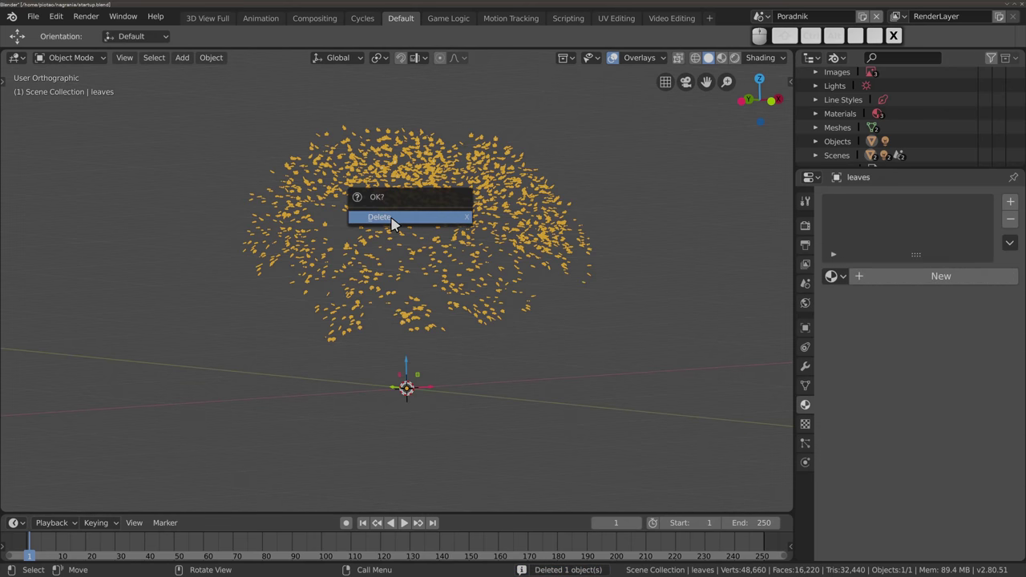
left_click(392, 222)
mouse_move(377, 250)
middle_mouse_down()
mouse_move(286, 307)
mouse_move(573, 262)
mouse_move(337, 177)
middle_mouse_up()
key("shift+a")
mouse_move(236, 110)
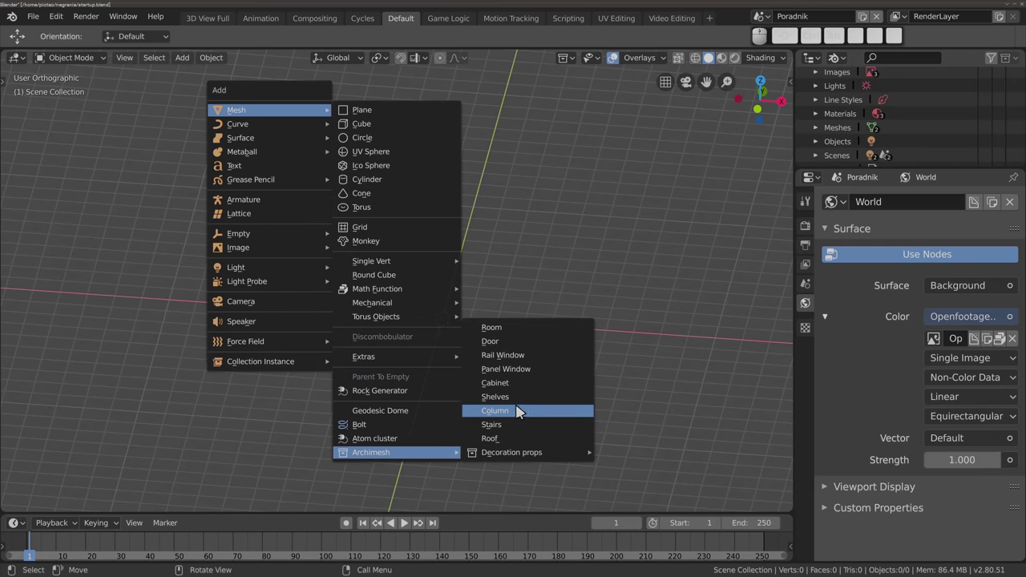
Add an Archimesh Room with a single wall and orbit to view it
left_click(513, 327)
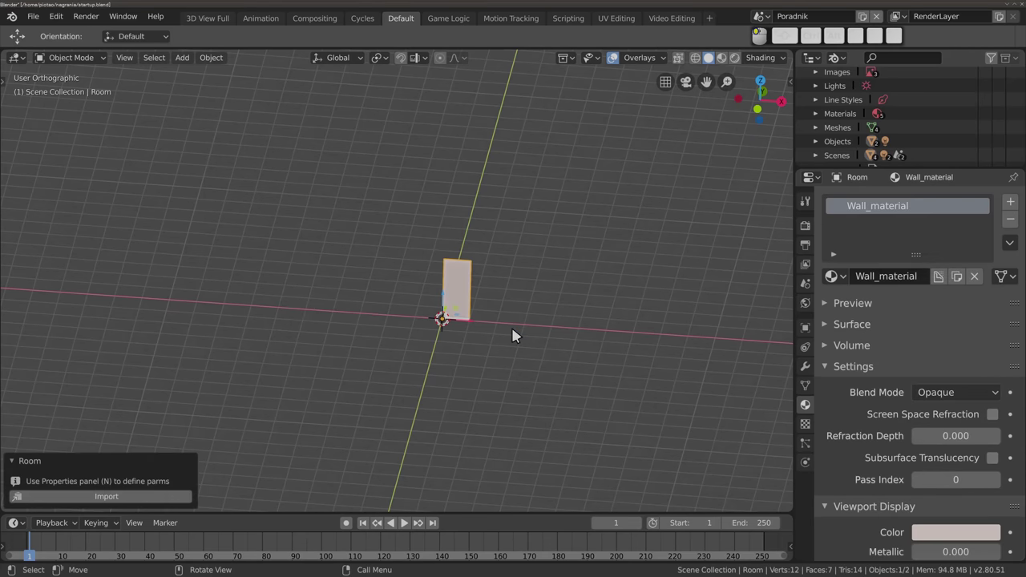
middle_click_drag(425, 389, 479, 357)
mouse_move(393, 266)
middle_mouse_down()
mouse_move(295, 175)
mouse_move(254, 303)
middle_mouse_up()
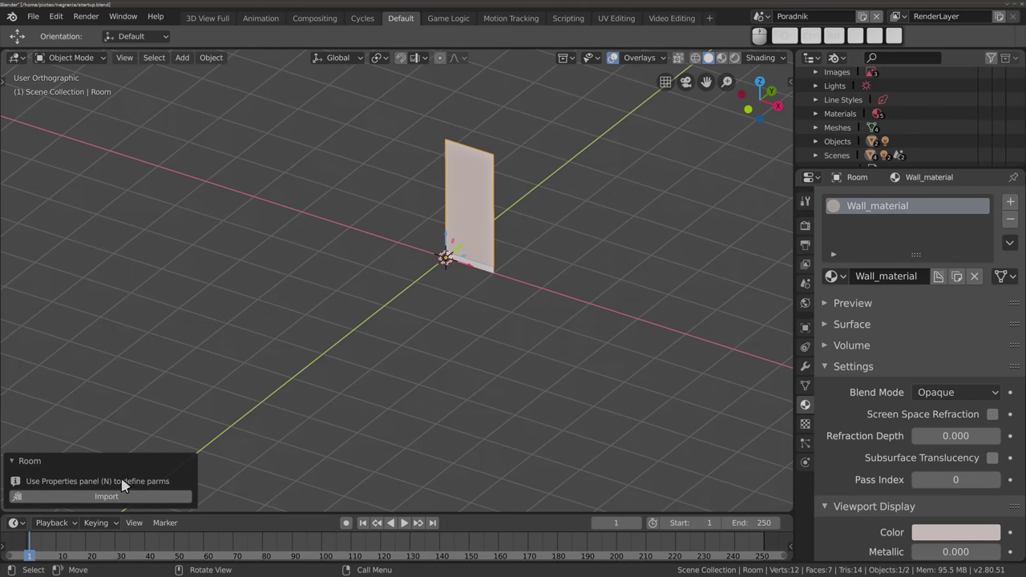
Show the sidebar, collapse the Transform and annotation panels, and widen it
key("n")
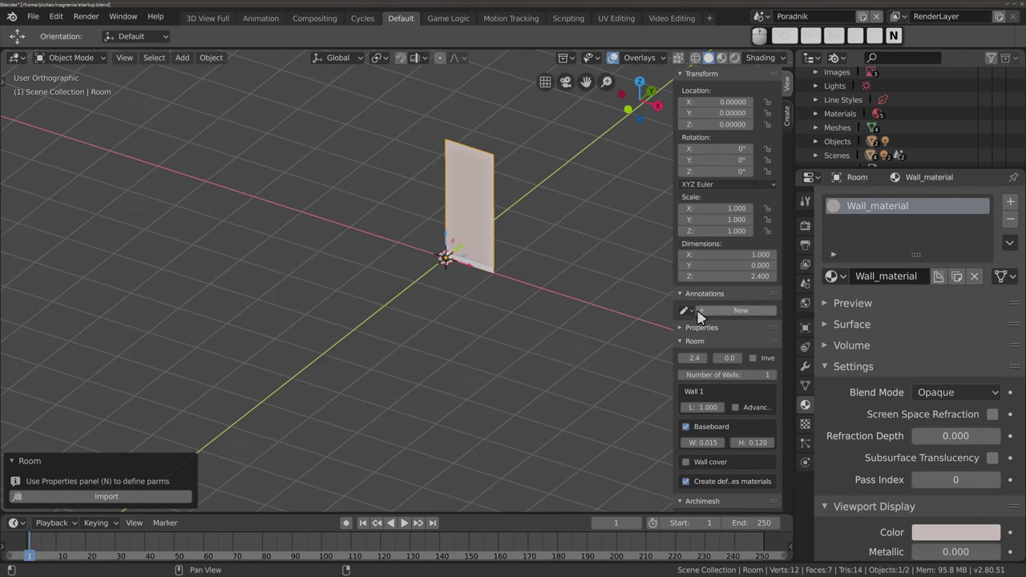
left_click(705, 73)
left_click(713, 86)
left_click(721, 101)
left_click(722, 103)
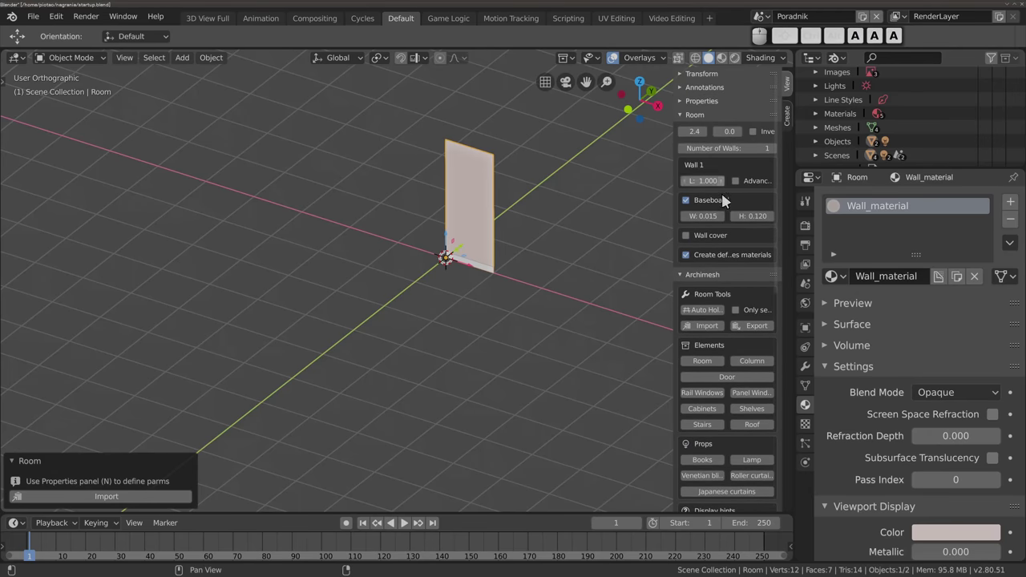
left_click_drag(669, 155, 611, 163)
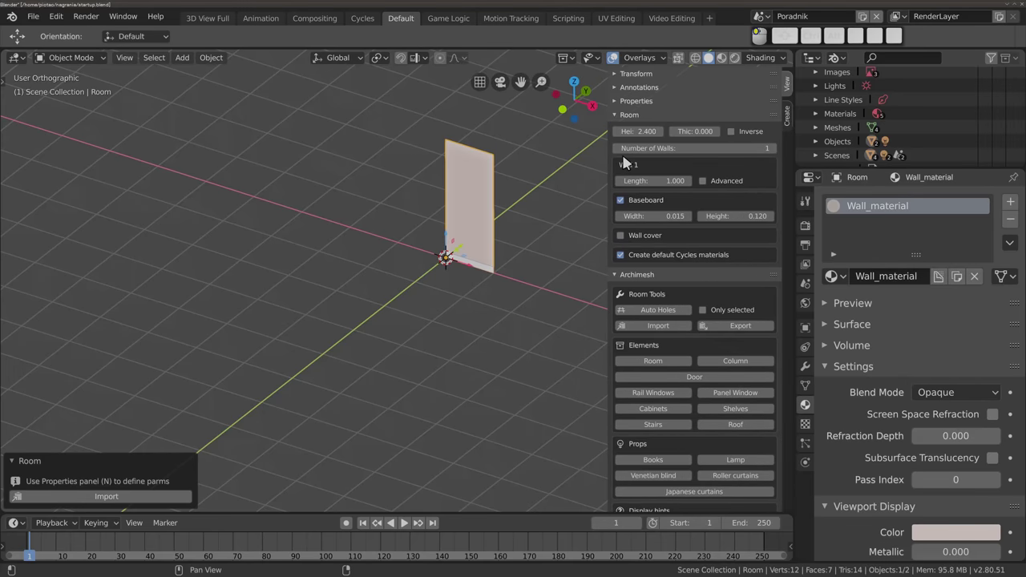
Raise wall height to 2.520, add a second wall, and make Wall 1 2.350 long
left_click_drag(639, 130, 709, 131)
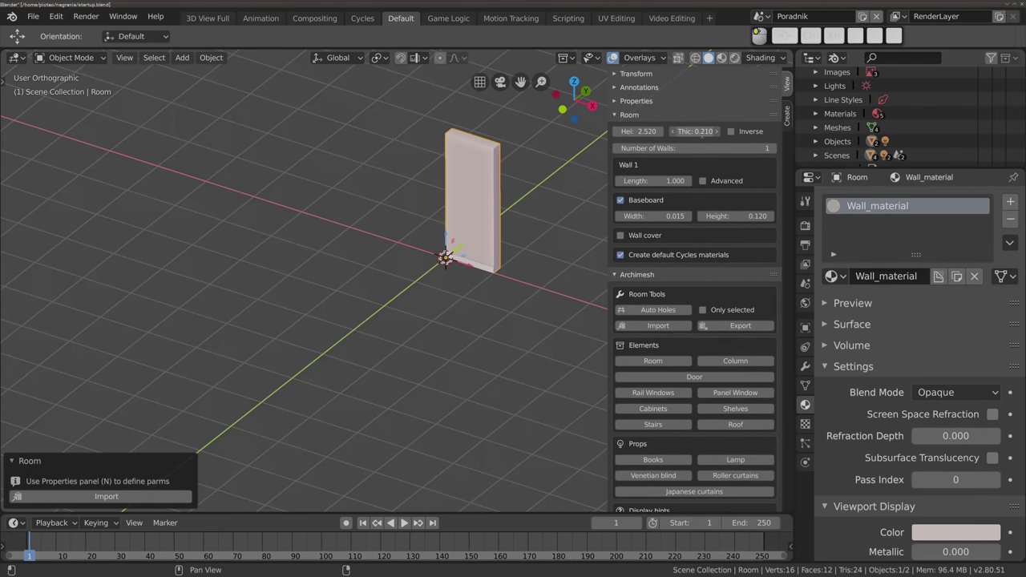
left_click(769, 149)
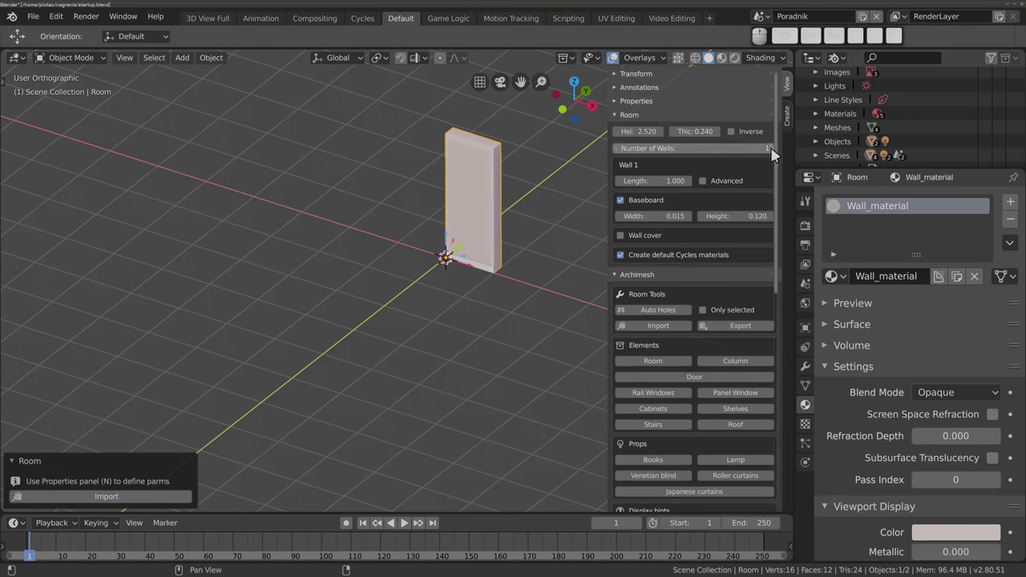
mouse_move(366, 332)
middle_mouse_down()
mouse_move(410, 327)
mouse_move(387, 174)
middle_mouse_up()
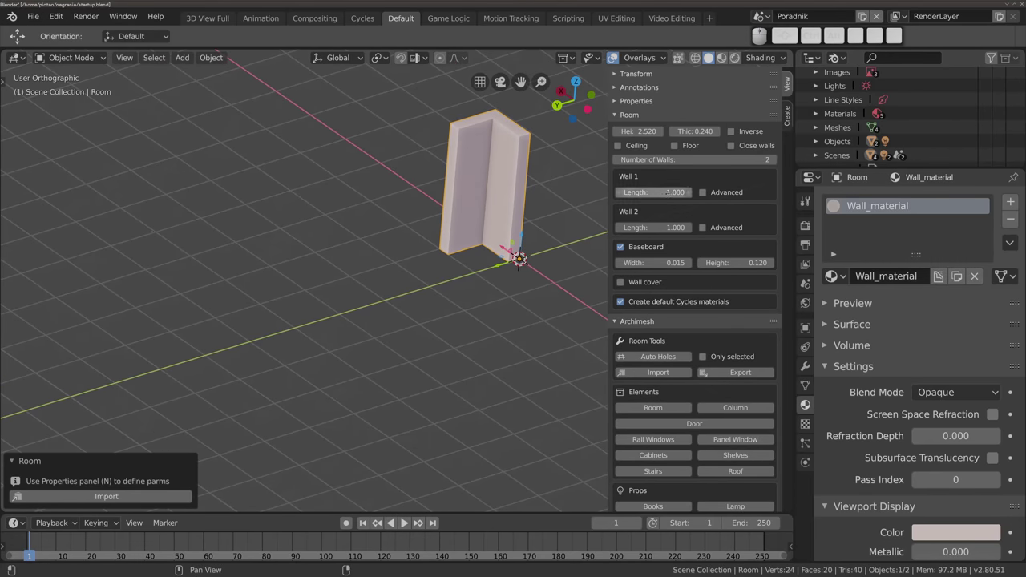
mouse_move(653, 192)
left_mouse_down()
mouse_move(649, 209)
mouse_move(706, 228)
left_mouse_up()
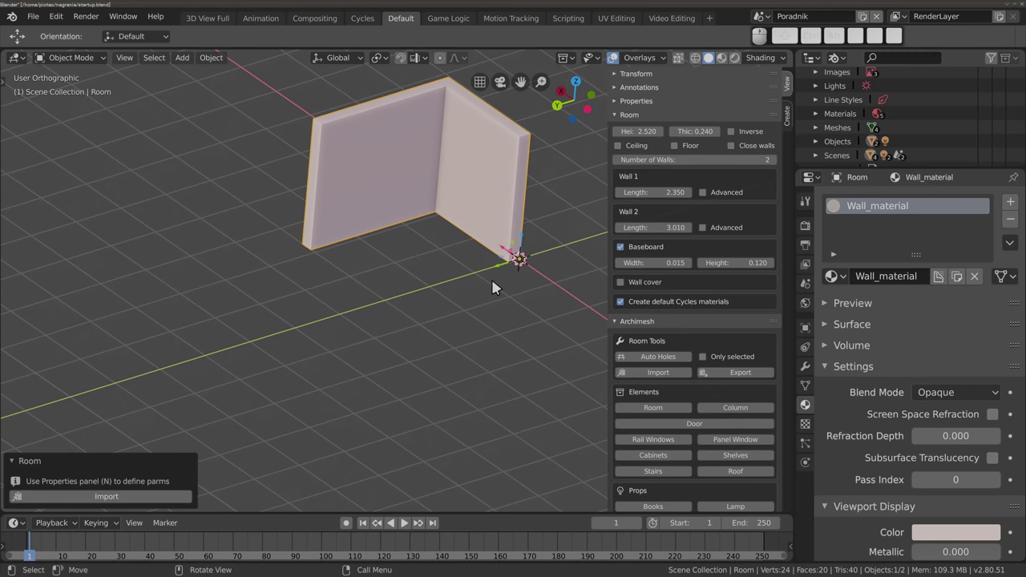
scroll(670, 293, "down", 1)
scroll(670, 293, "down", 2)
scroll(670, 293, "down", 1)
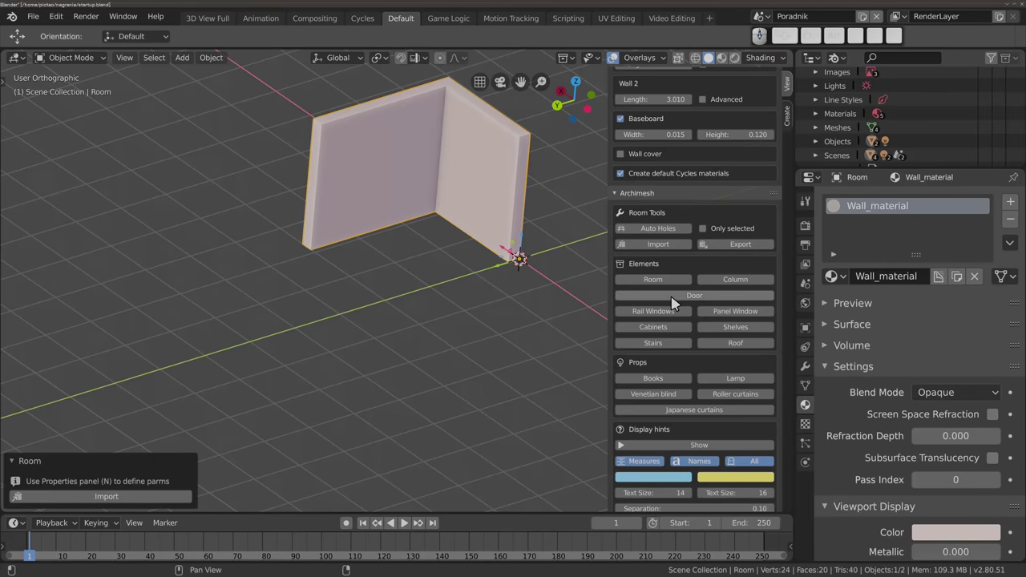
scroll(672, 302, "down", 2)
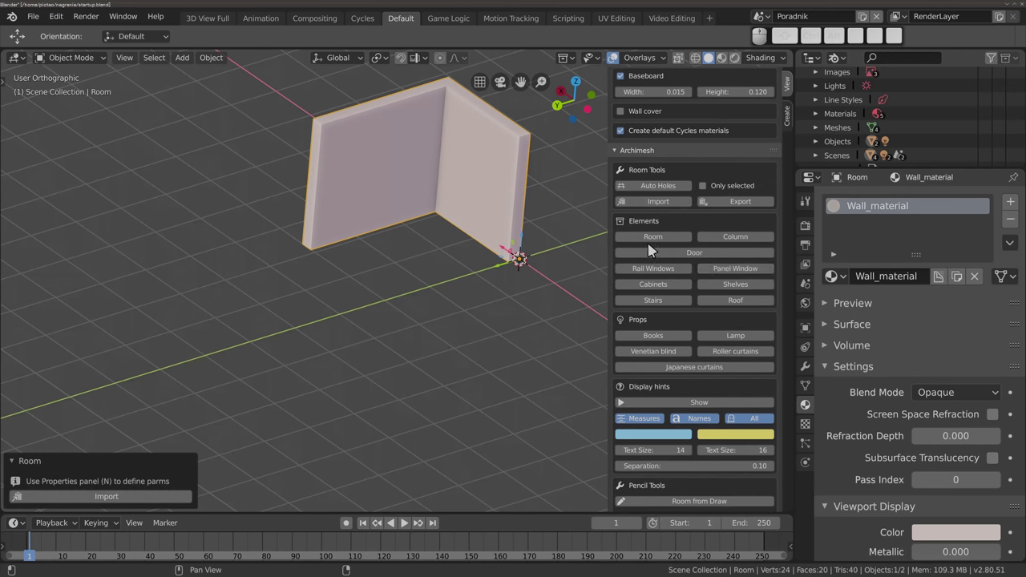
Add a door to the room and zoom in on it
left_click(690, 252)
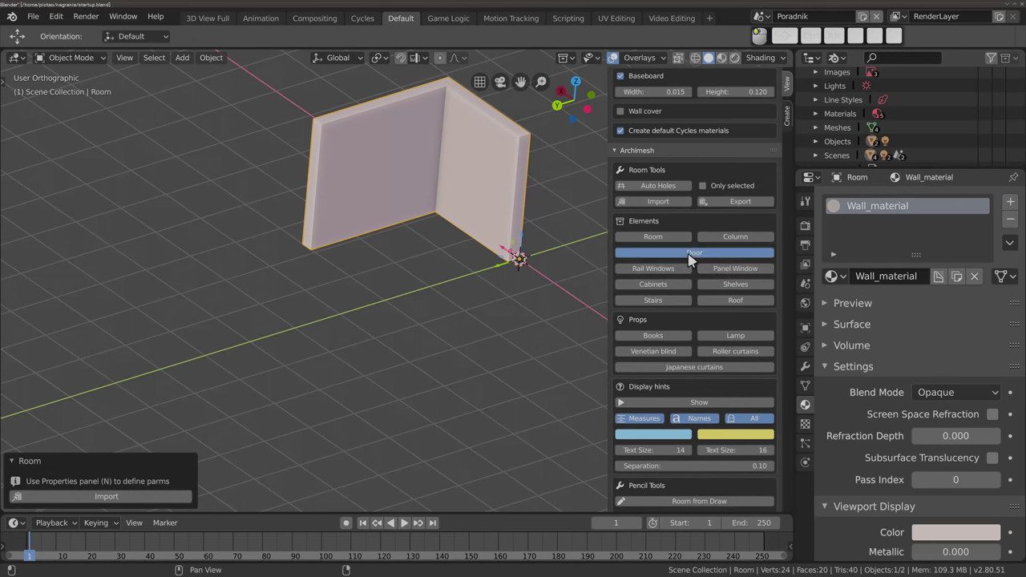
middle_click_drag(476, 321, 431, 236)
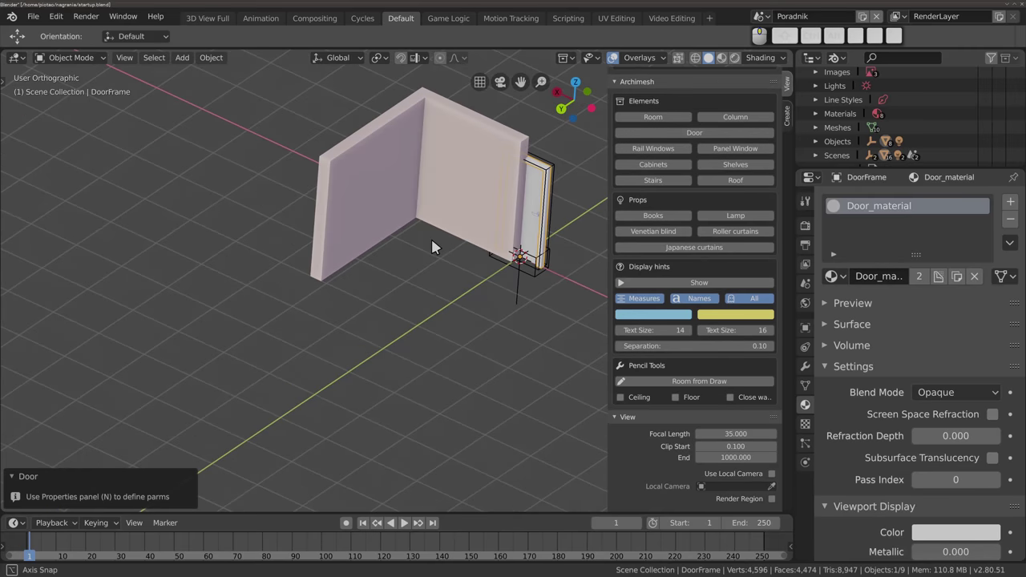
scroll(556, 187, "up", 5)
scroll(505, 264, "up", 2)
scroll(508, 227, "up", 2)
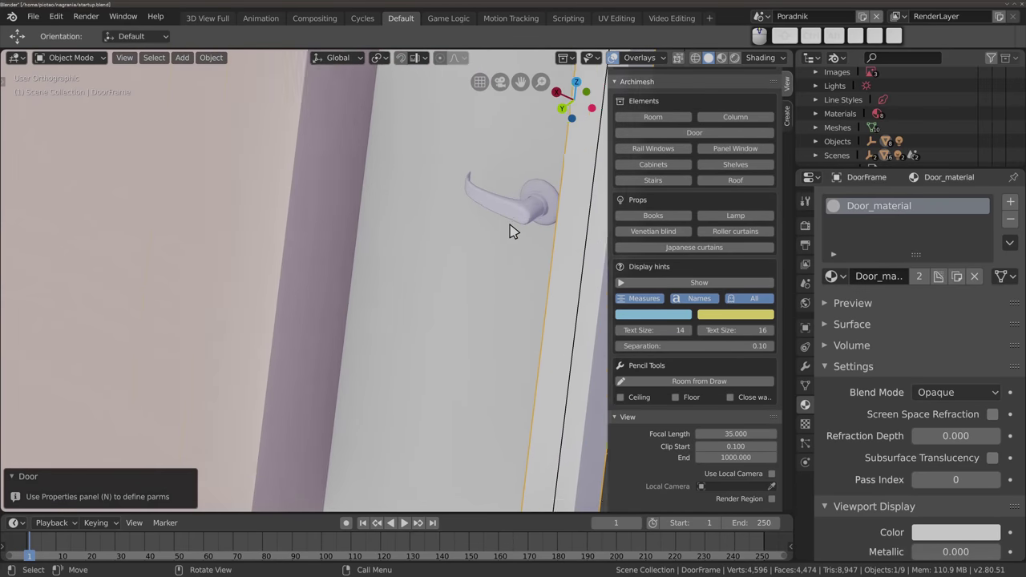
scroll(521, 217, "up", 2)
middle_click_drag(484, 221, 378, 282, "shift")
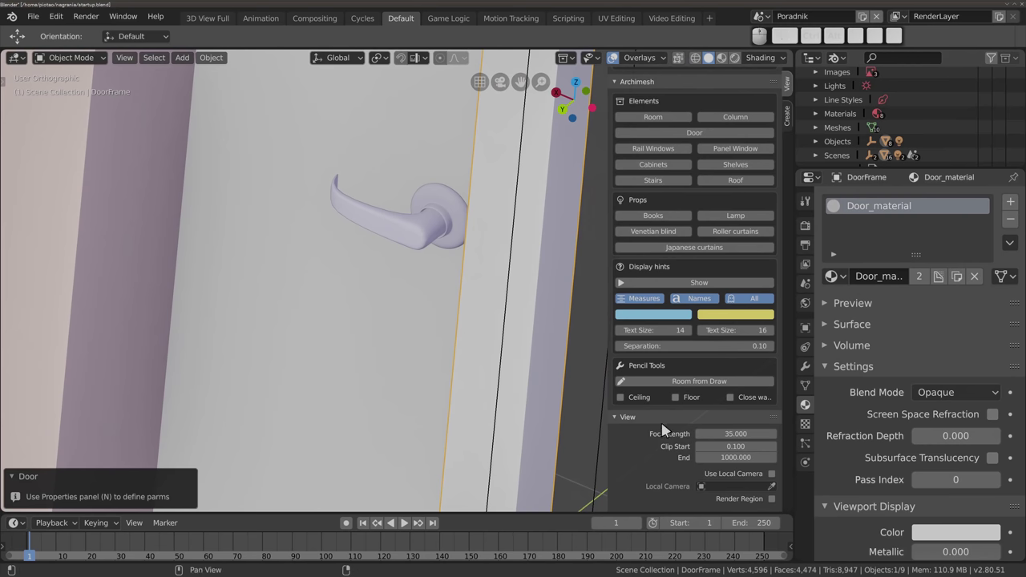
scroll(643, 268, "up", 5)
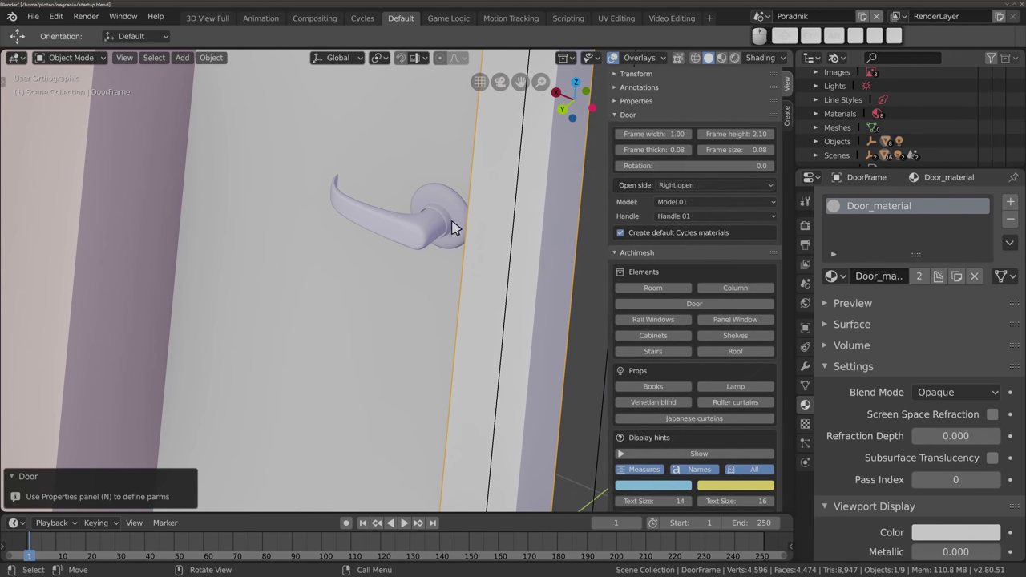
scroll(453, 224, "down", 3)
In wireframe shading, set the door to open on the left, then return to solid
key("z")
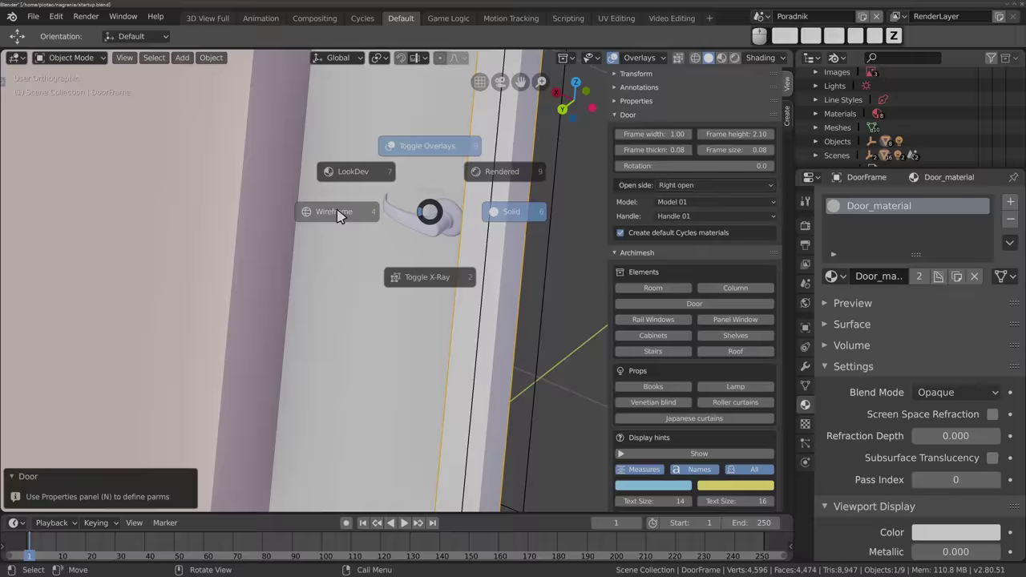
left_click(332, 213)
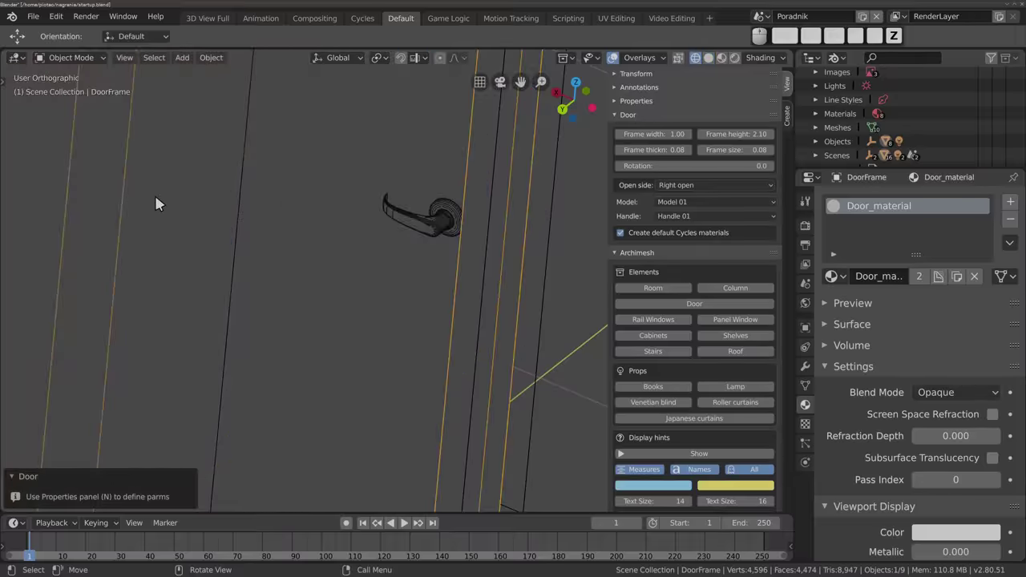
left_click(721, 184)
left_click(697, 213)
scroll(452, 243, "down", 3)
scroll(452, 243, "down", 2)
mouse_move(452, 244)
middle_mouse_down()
mouse_move(435, 292)
mouse_move(278, 339)
mouse_move(490, 213)
mouse_move(489, 339)
mouse_move(327, 145)
mouse_move(390, 239)
mouse_move(460, 216)
middle_mouse_up()
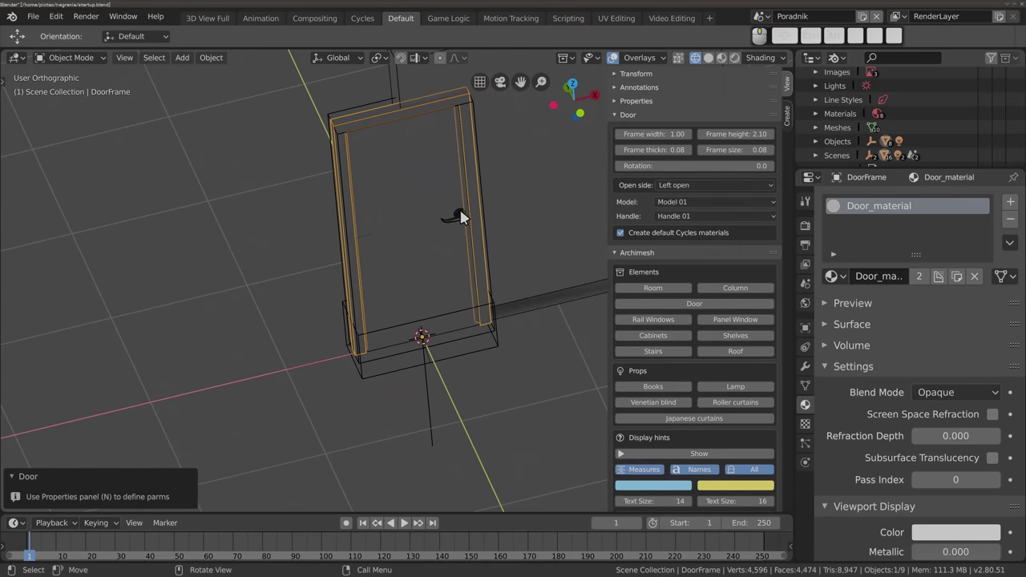
key("z")
mouse_move(524, 220)
middle_mouse_down()
mouse_move(461, 292)
mouse_move(423, 153)
middle_mouse_up()
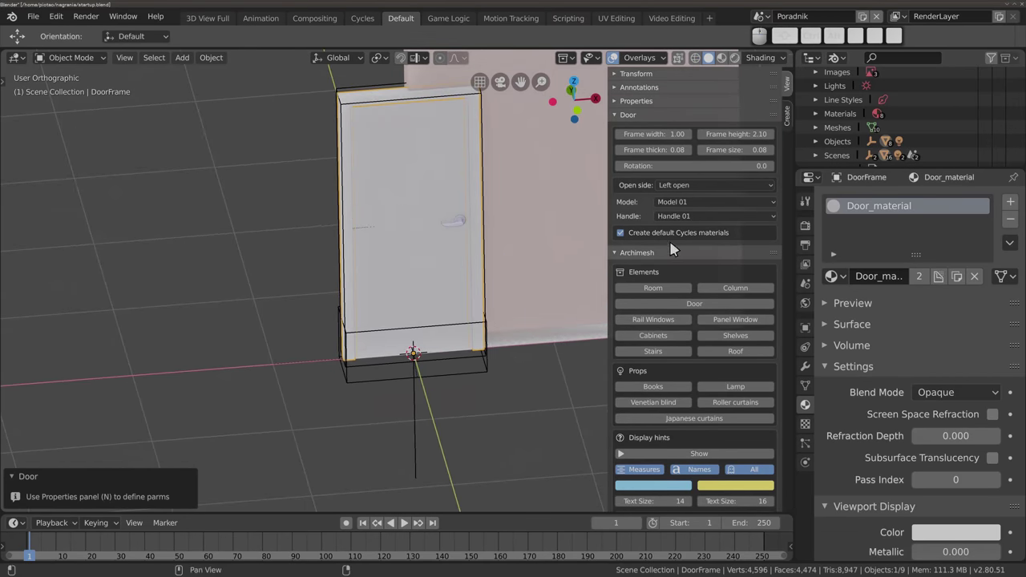
Try door Handle 02 and 03, settling on bar-style Handle 04
left_click(690, 211)
left_click(694, 245)
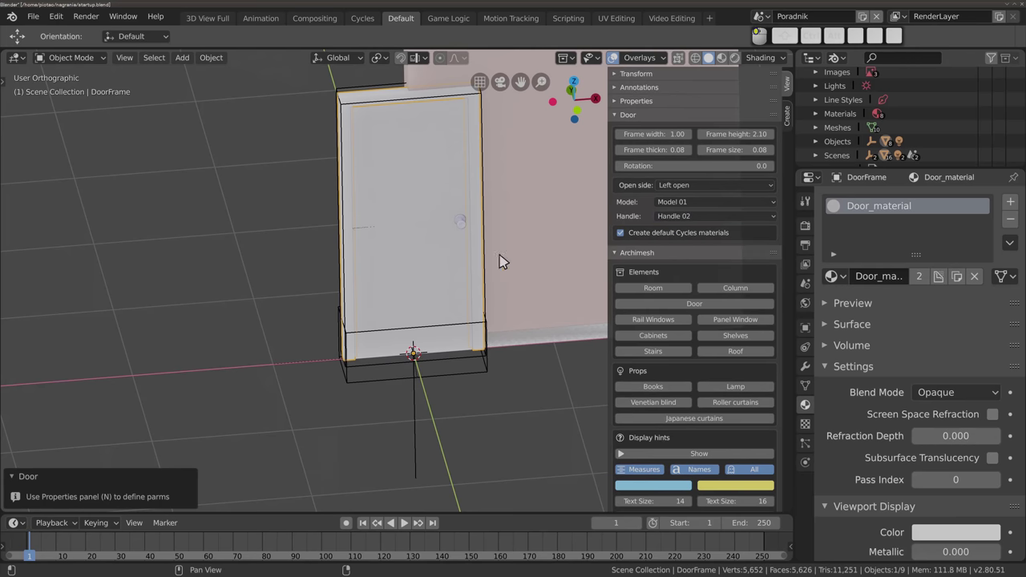
scroll(456, 224, "up", 5)
middle_click_drag(442, 277, 508, 259)
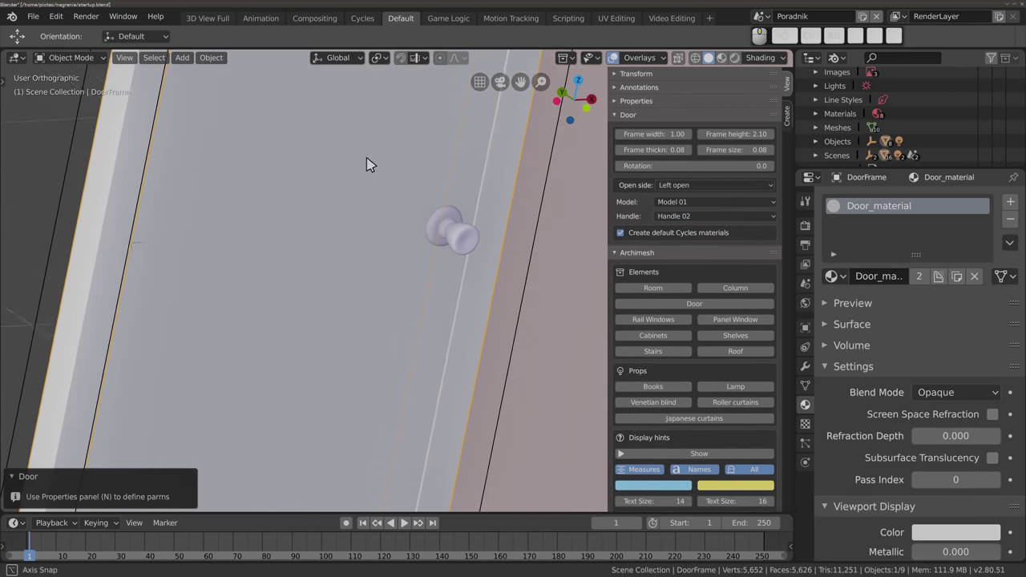
middle_click_drag(368, 163, 589, 255)
left_click(690, 218)
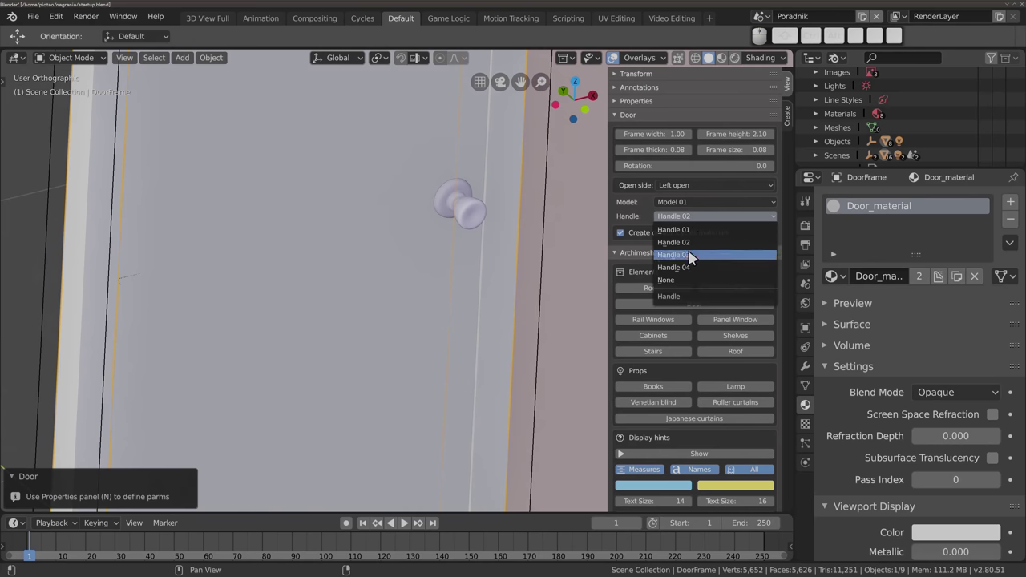
left_click(690, 255)
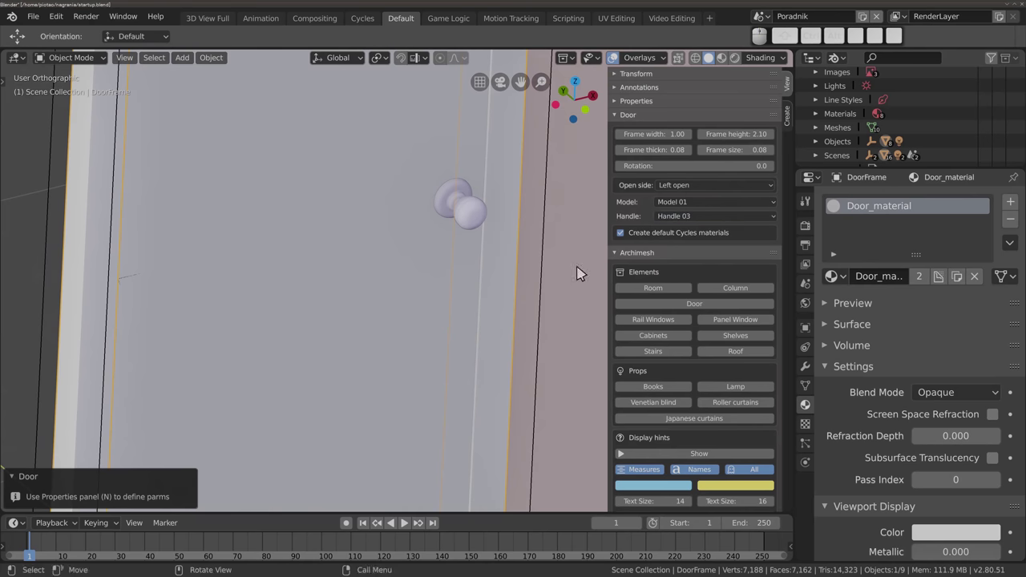
left_click(694, 219)
left_click(689, 266)
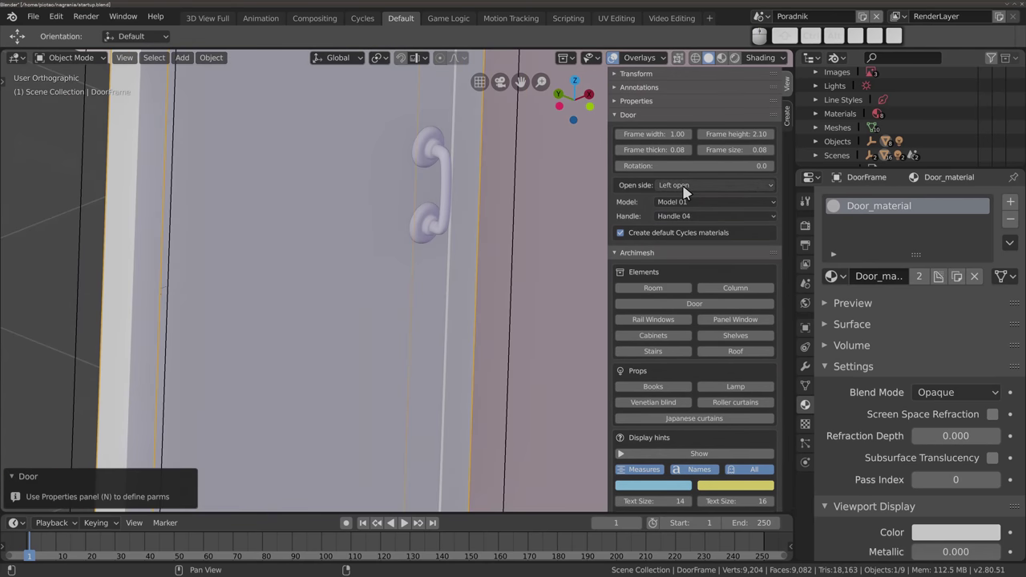
Set the door to open on both sides and add a kitchen floor cabinet
left_click(684, 188)
left_click(687, 230)
mouse_move(485, 236)
middle_mouse_down()
mouse_move(412, 259)
mouse_move(351, 348)
mouse_move(282, 269)
mouse_move(355, 142)
mouse_move(372, 350)
mouse_move(293, 224)
middle_mouse_up()
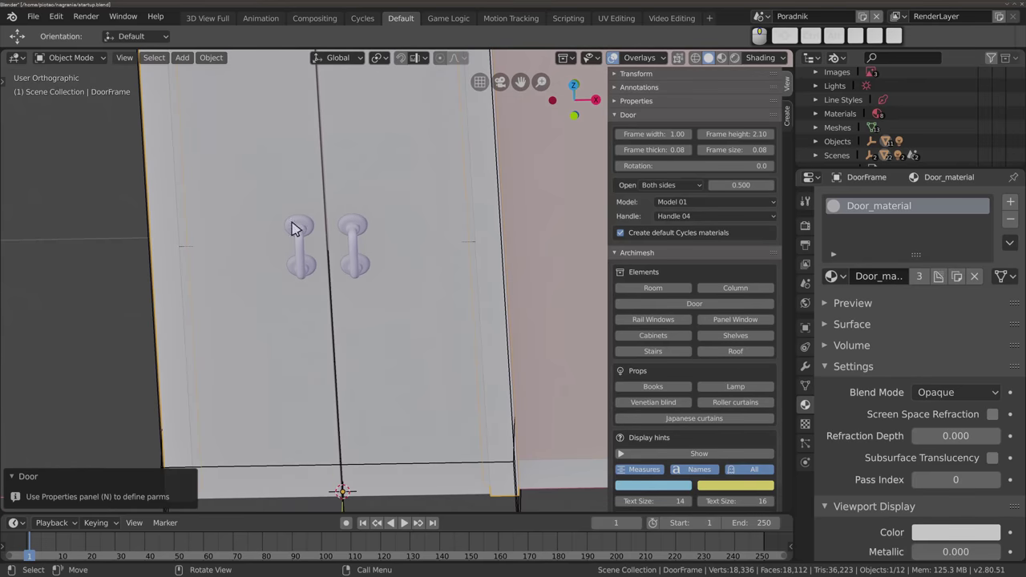
scroll(293, 225, "down", 5)
left_click(653, 335)
mouse_move(557, 329)
middle_mouse_down()
mouse_move(286, 289)
mouse_move(360, 248)
mouse_move(385, 128)
mouse_move(344, 222)
middle_mouse_up()
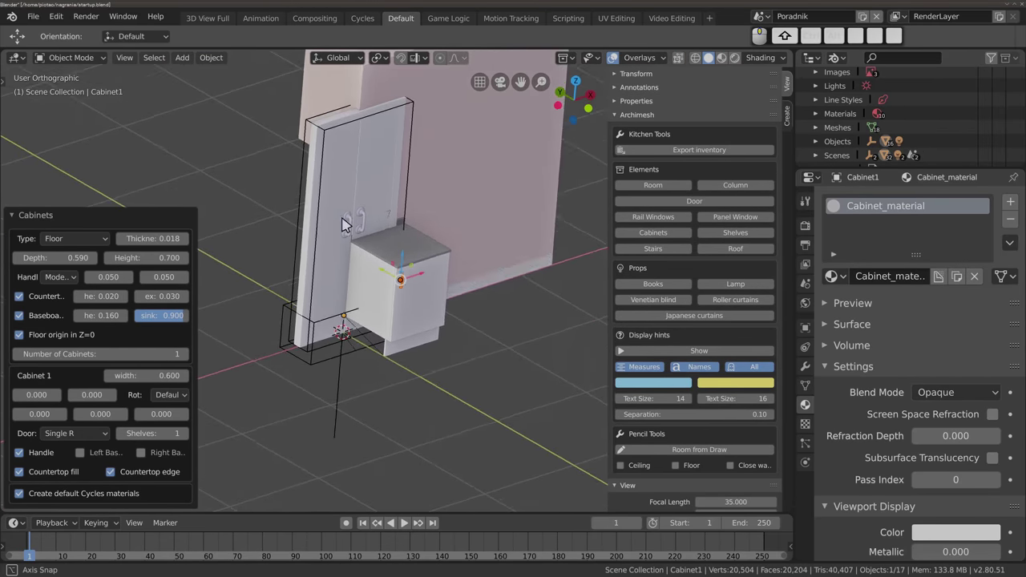
Set Number of Cabinets to 2 and shift Cabinet 1's offset sideways
left_click(184, 353)
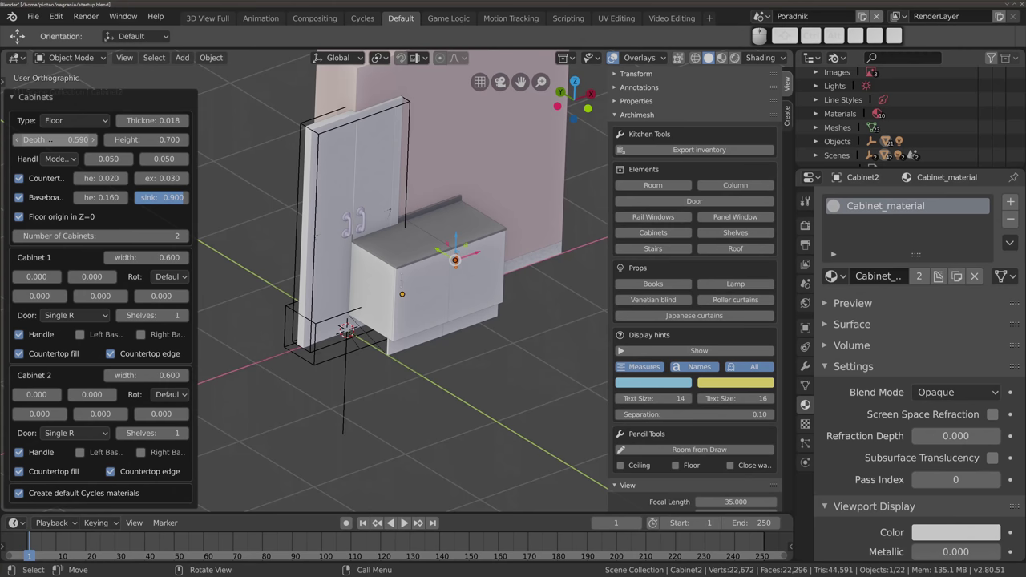
left_click_drag(50, 140, 54, 149)
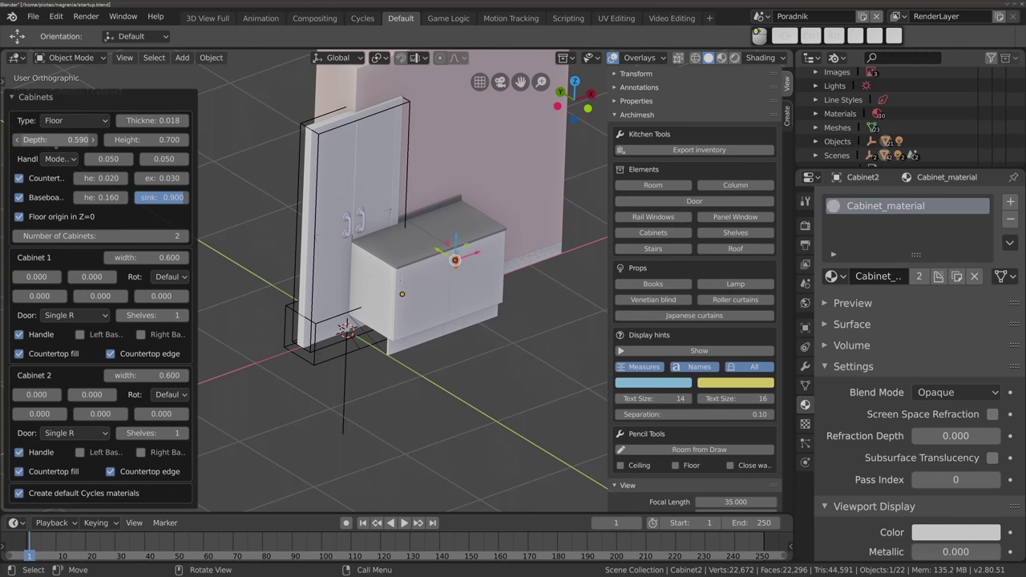
mouse_move(100, 296)
left_mouse_down()
mouse_move(136, 295)
mouse_move(76, 295)
left_mouse_up()
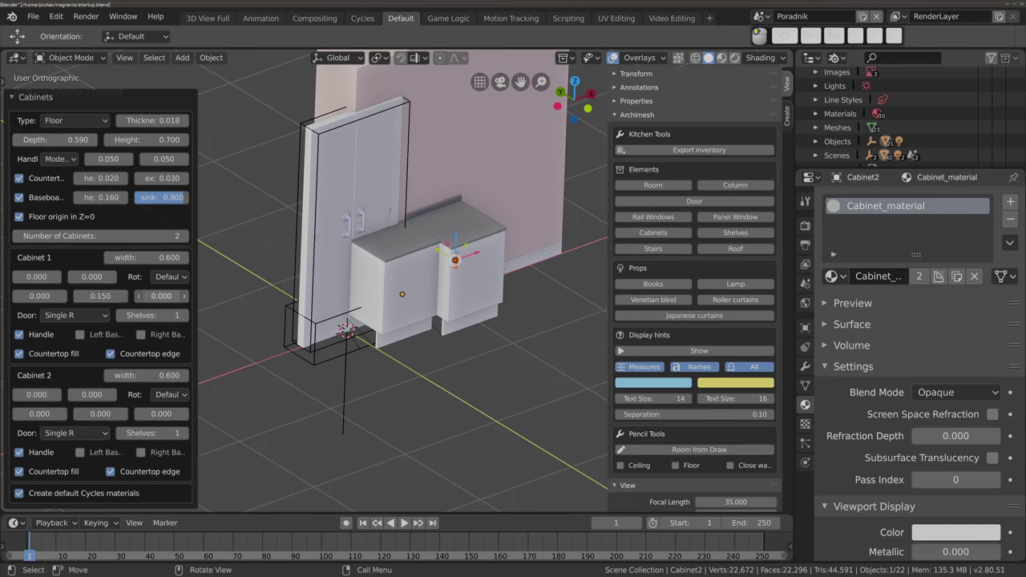
Raise Cabinet 2's shelves to 5 and orbit to inspect the cabinets
left_click(184, 433)
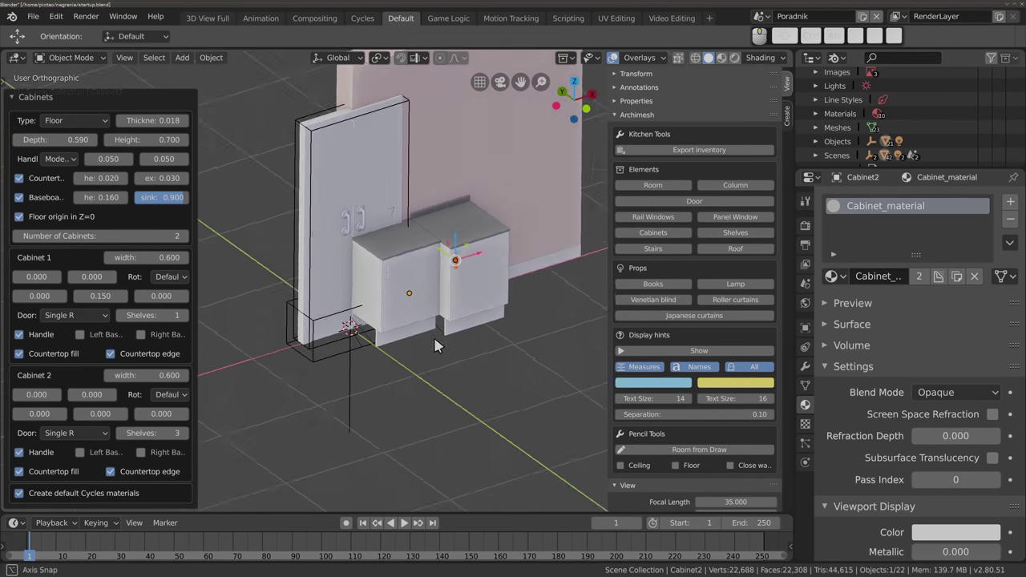
left_click(183, 433)
left_click(182, 437)
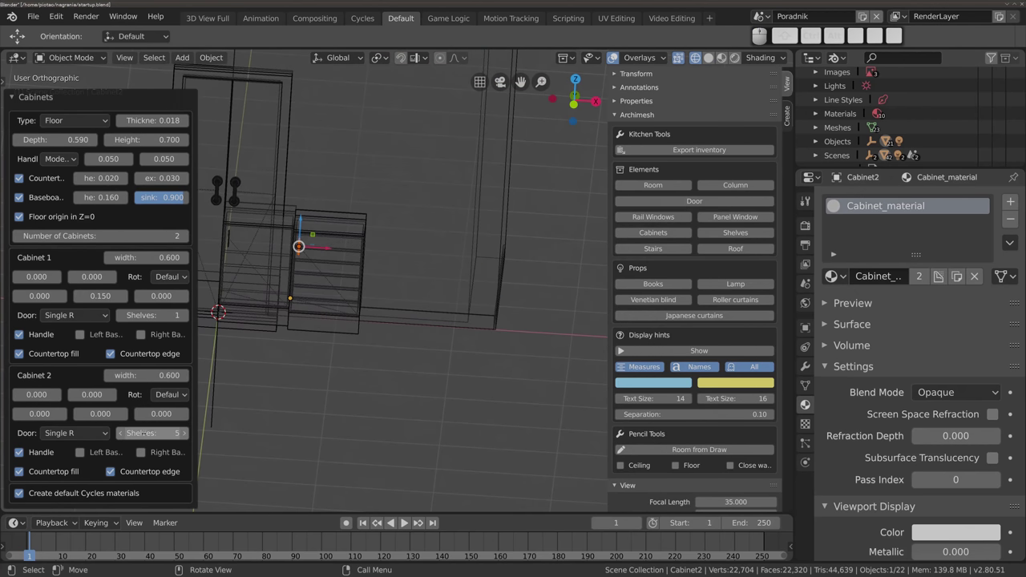
middle_click_drag(339, 215, 342, 166)
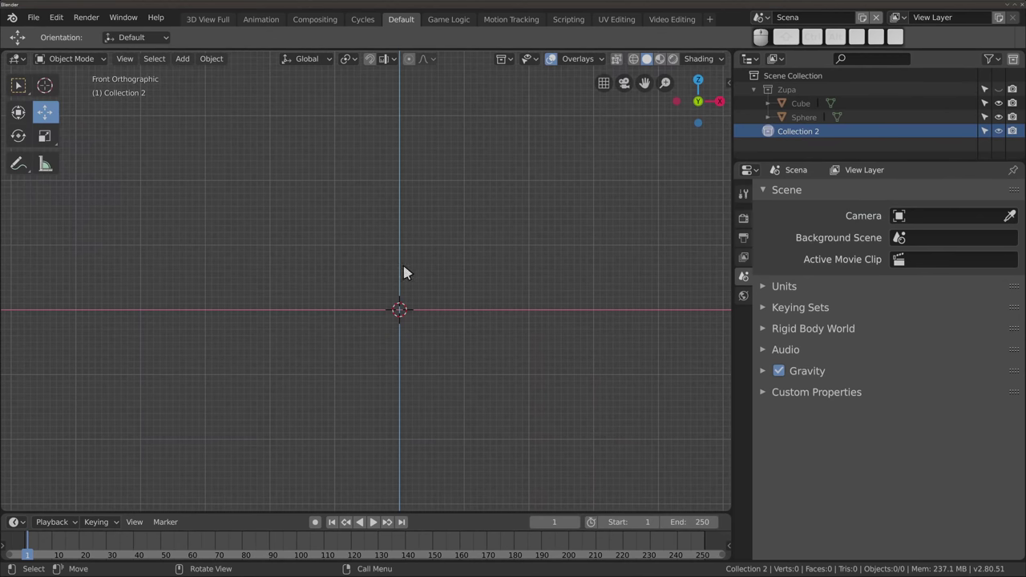
middle_click_drag(403, 272, 508, 245)
middle_click_drag(397, 212, 350, 299)
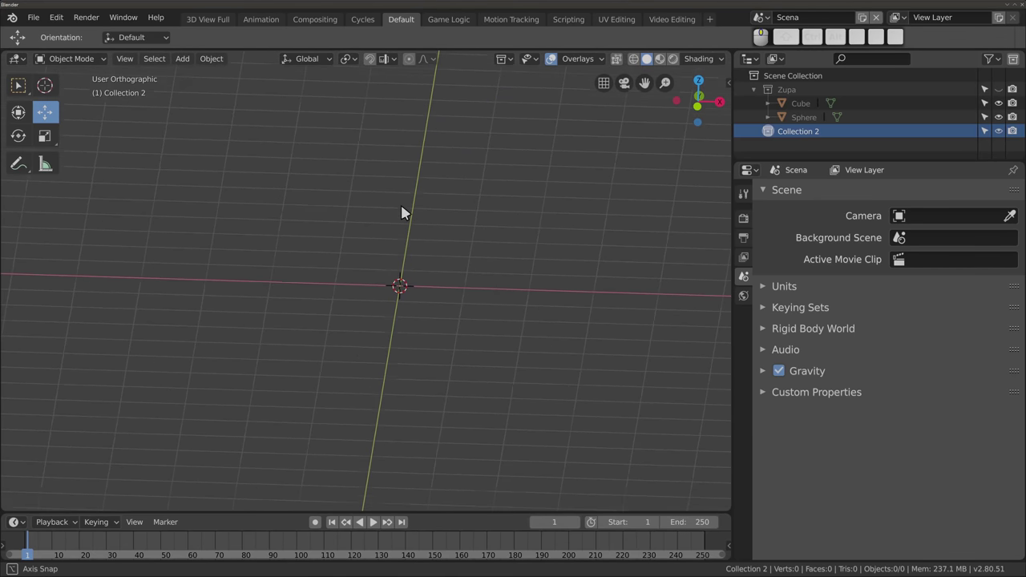
middle_click_drag(351, 233, 354, 233)
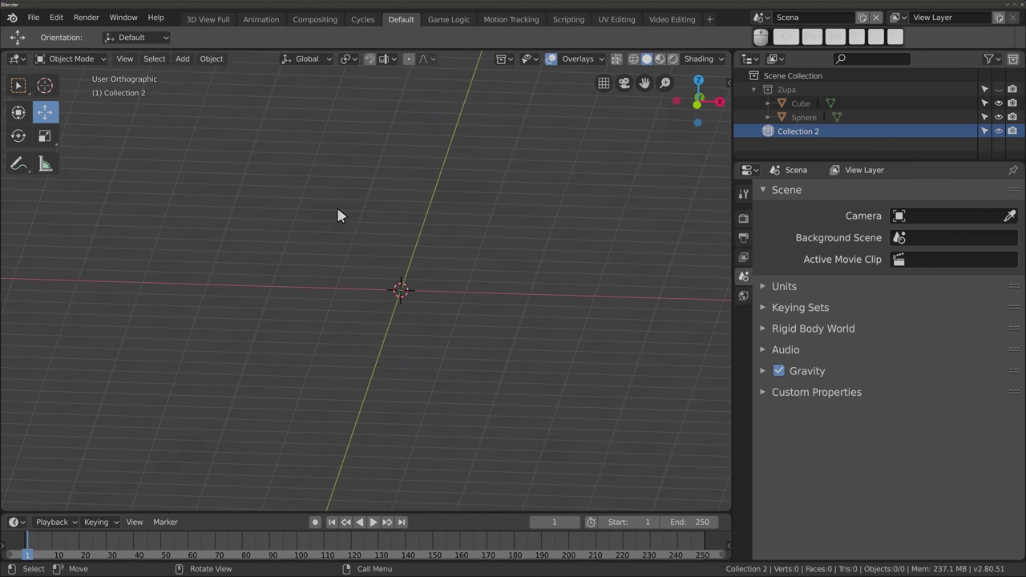
left_click(321, 20)
left_click_drag(367, 297, 348, 308)
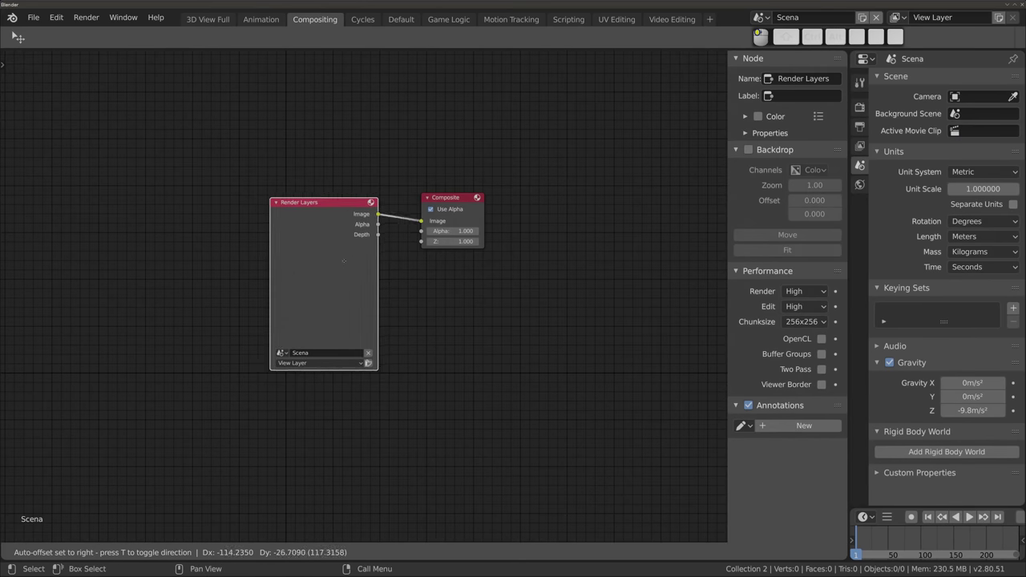
key("shift+a")
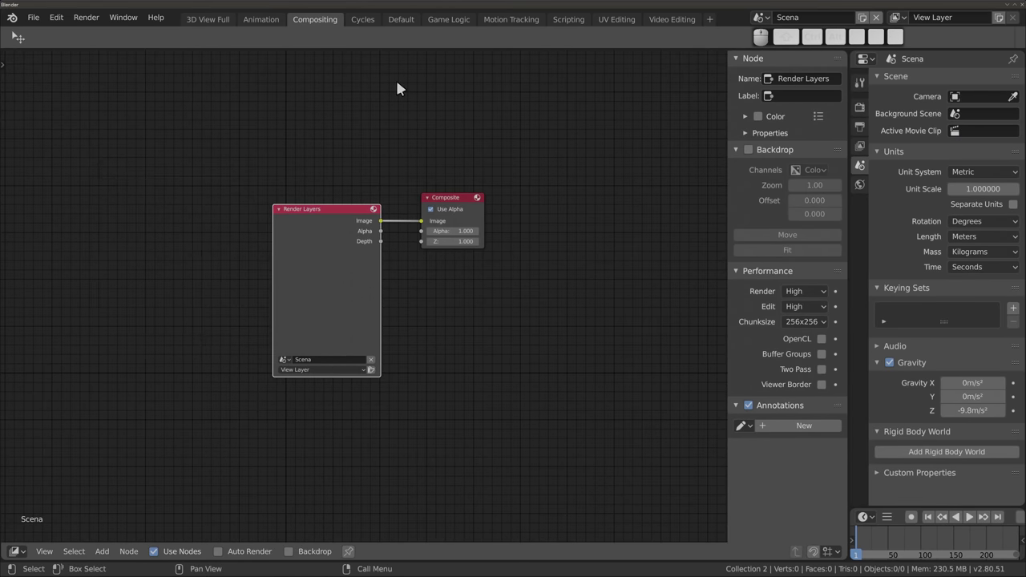
left_click(671, 19)
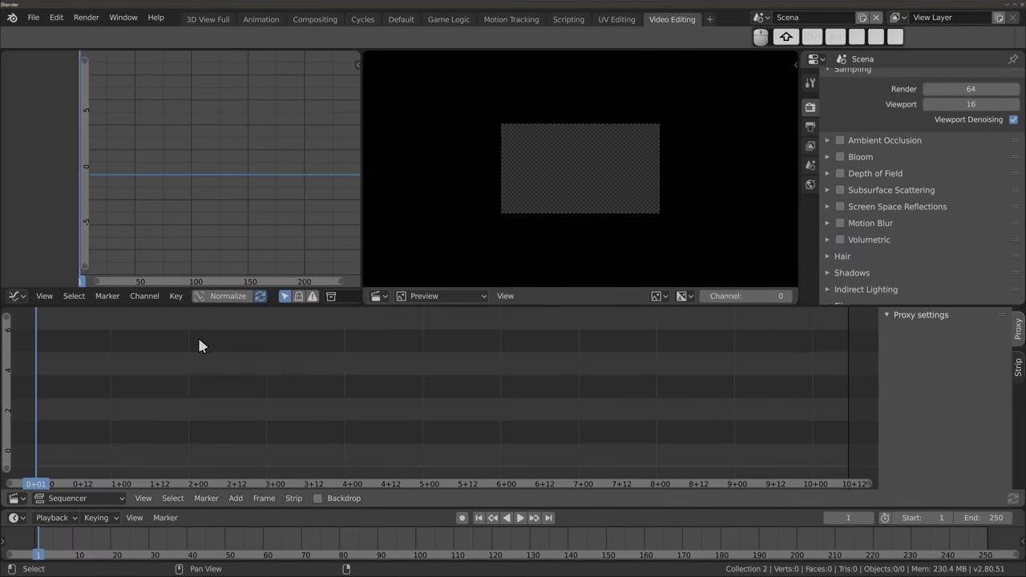
key("shift+a")
left_click(322, 341)
scroll(326, 414, "down", 1)
key("x")
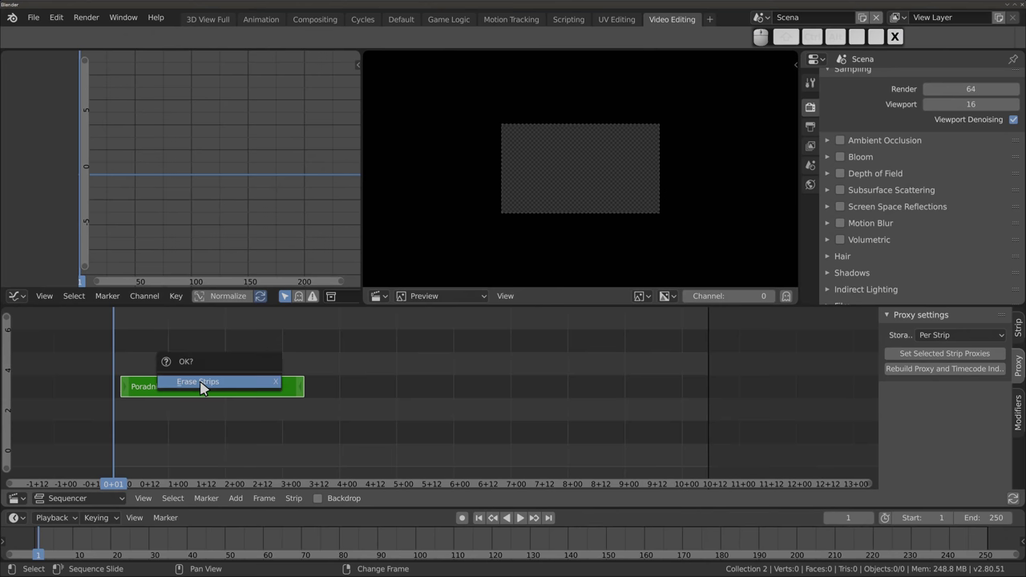
left_click(202, 383)
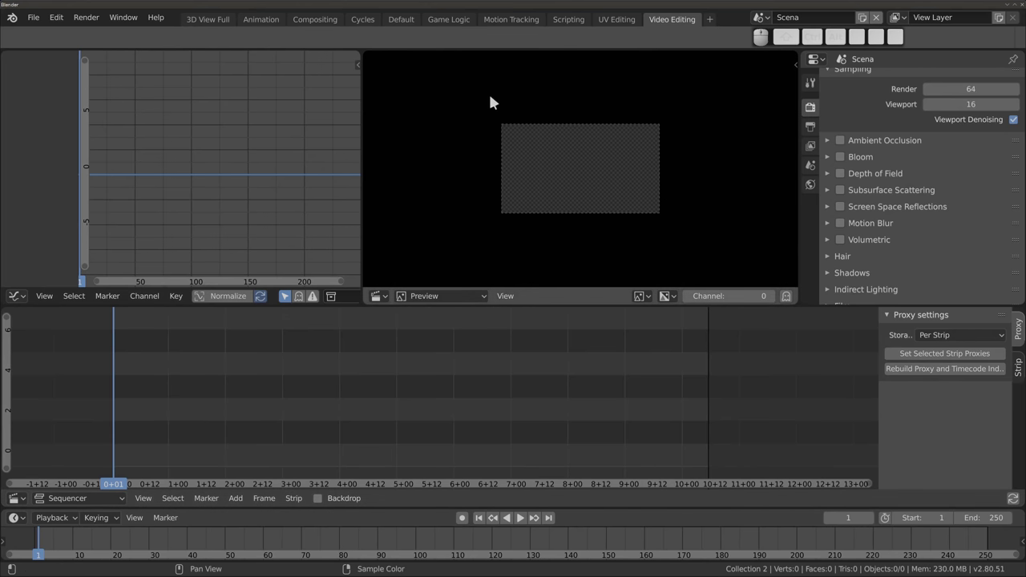
left_click(399, 20)
mouse_move(379, 273)
middle_mouse_down()
mouse_move(386, 345)
mouse_move(366, 247)
middle_mouse_up()
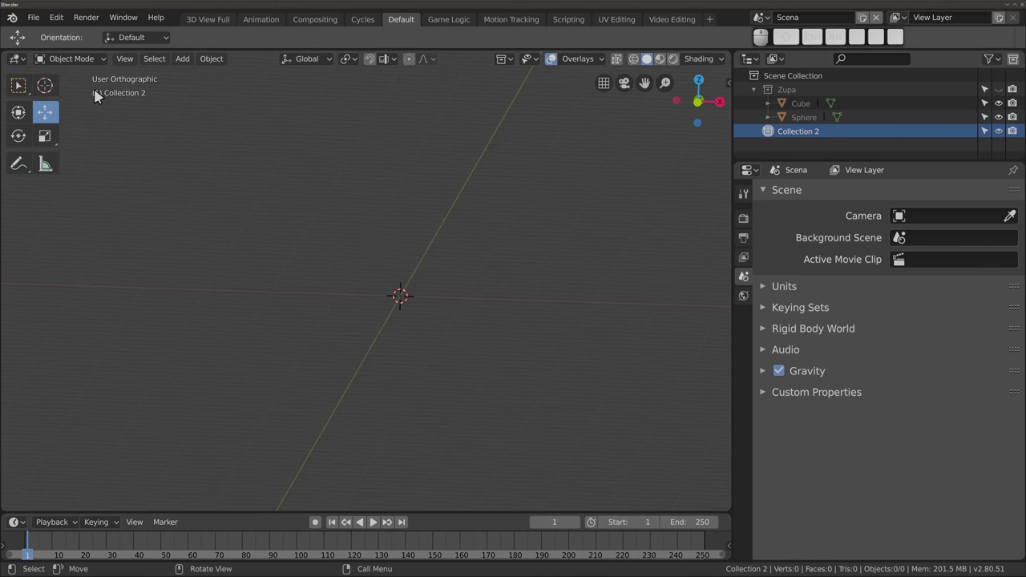
Browse into startup.blend's Object folder for appending and select the blue-pictorial-logo-300x300 object
left_click(33, 17)
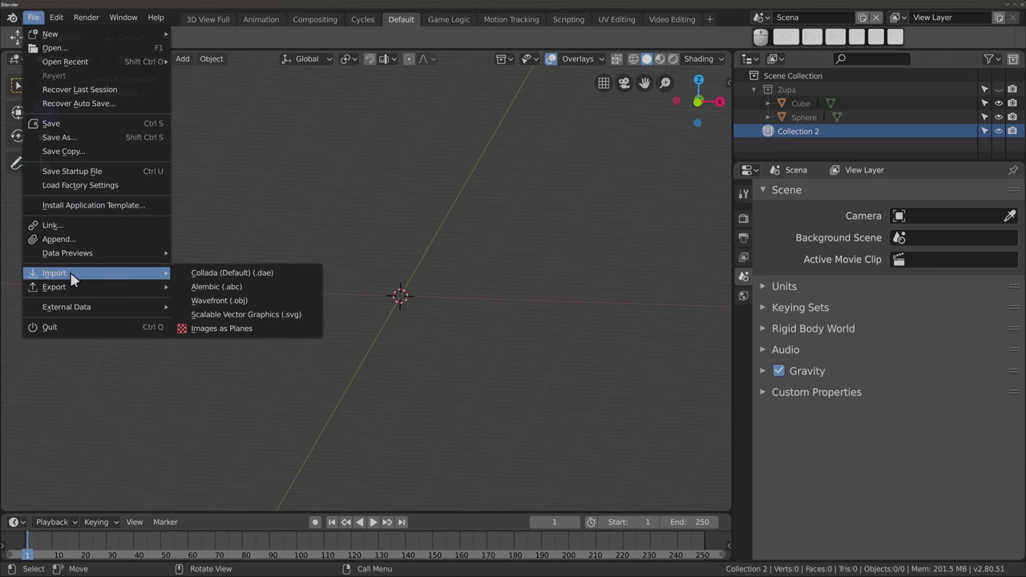
mouse_move(55, 273)
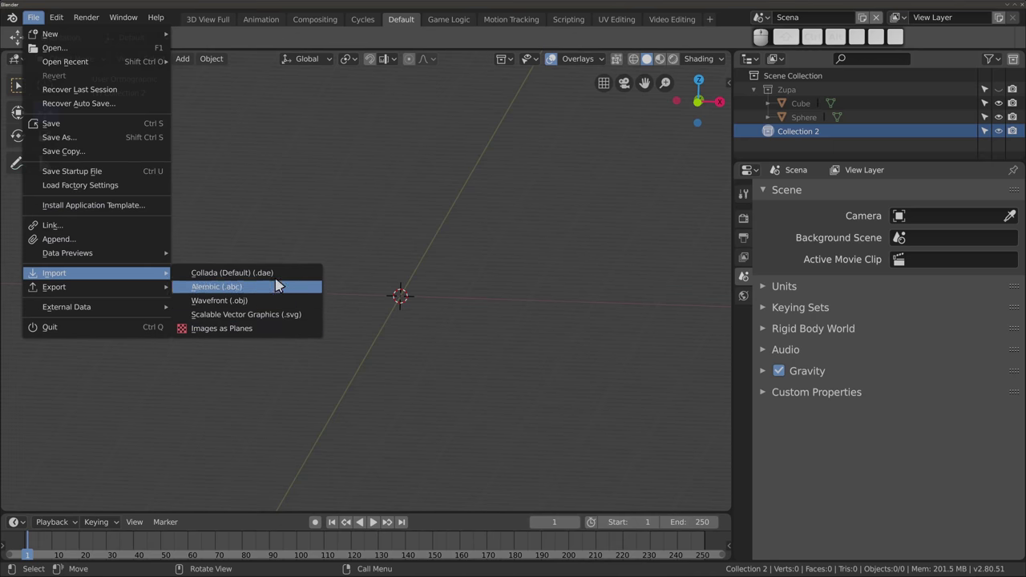
left_click(89, 244)
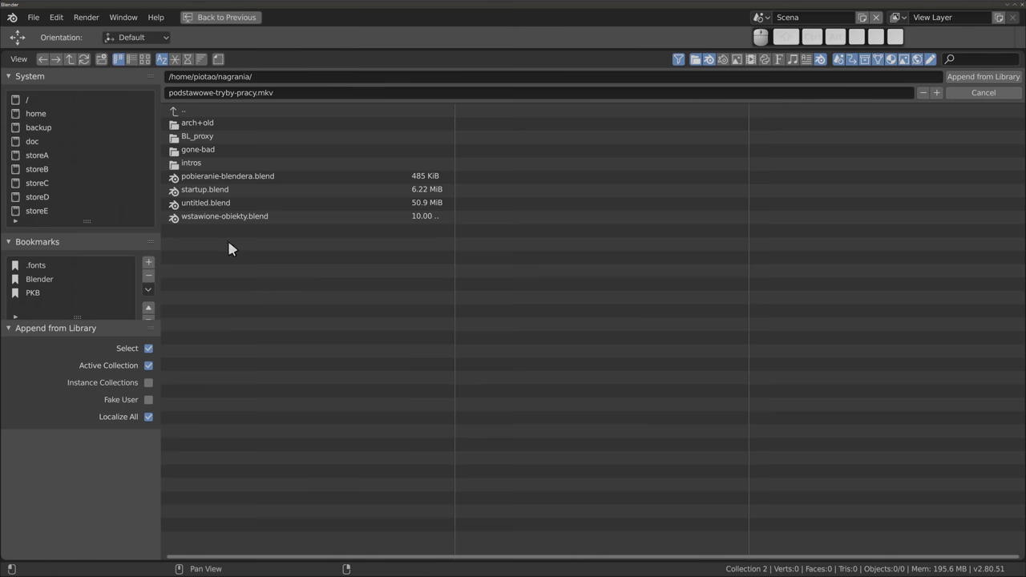
double_click(202, 190)
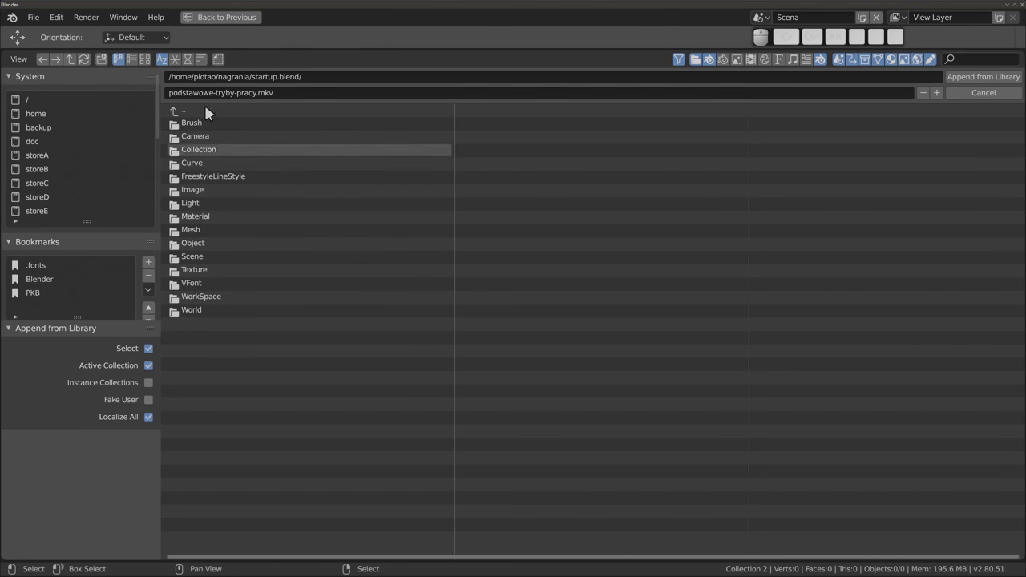
double_click(197, 243)
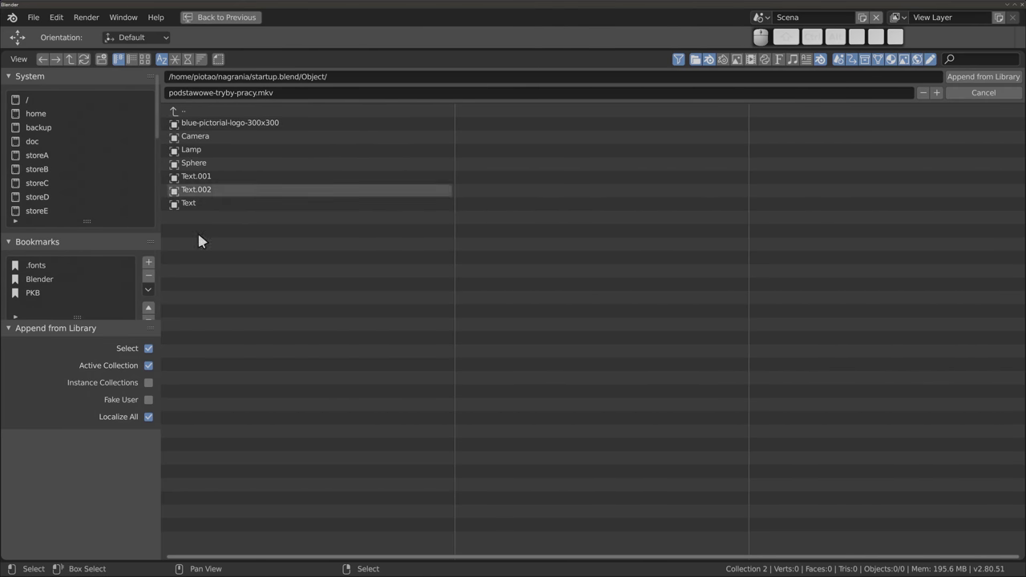
left_click(198, 165)
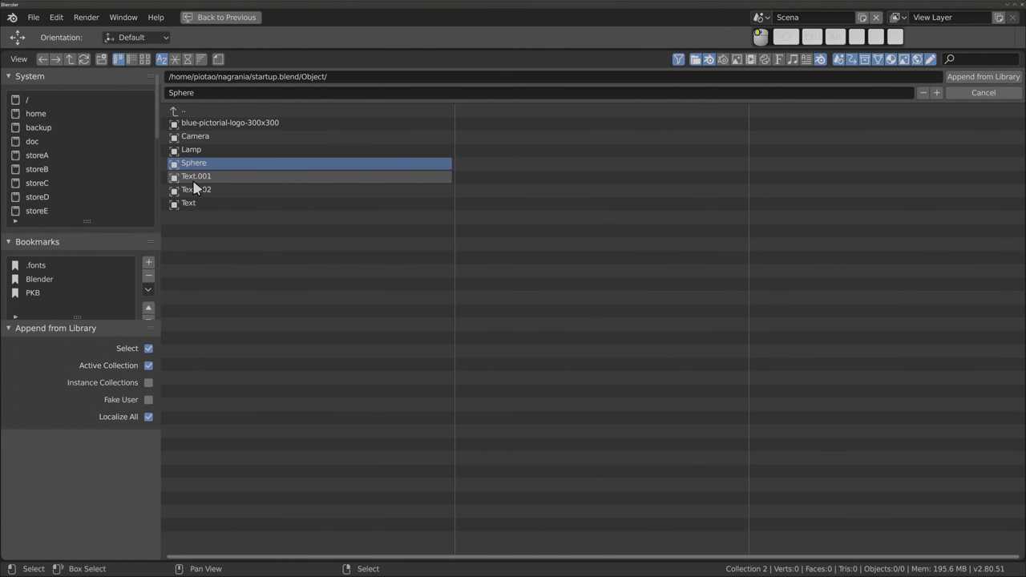
left_click(198, 127)
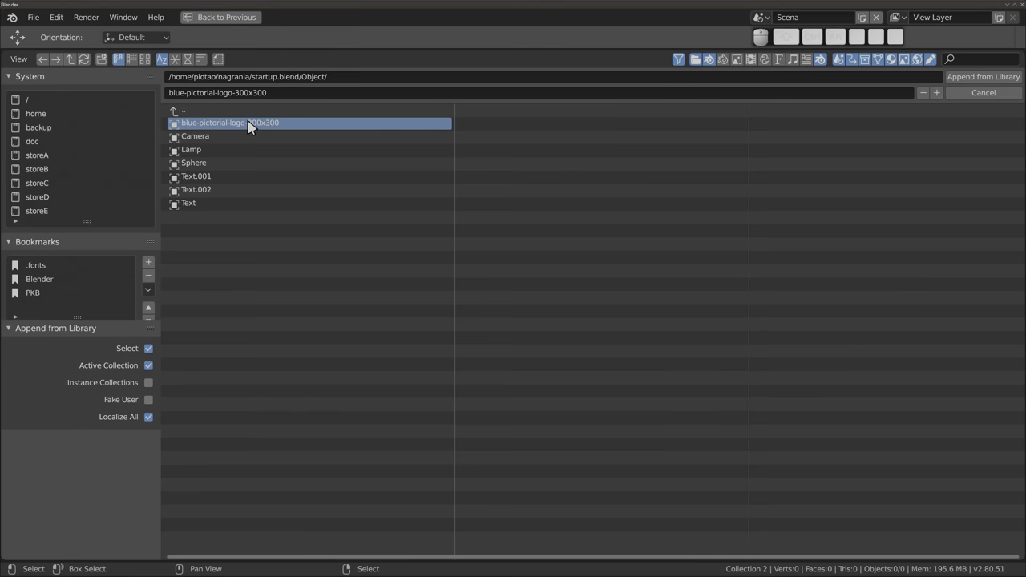
Append the logo, place it near the scene centre and scale it up about 3.653 times
left_click(985, 77)
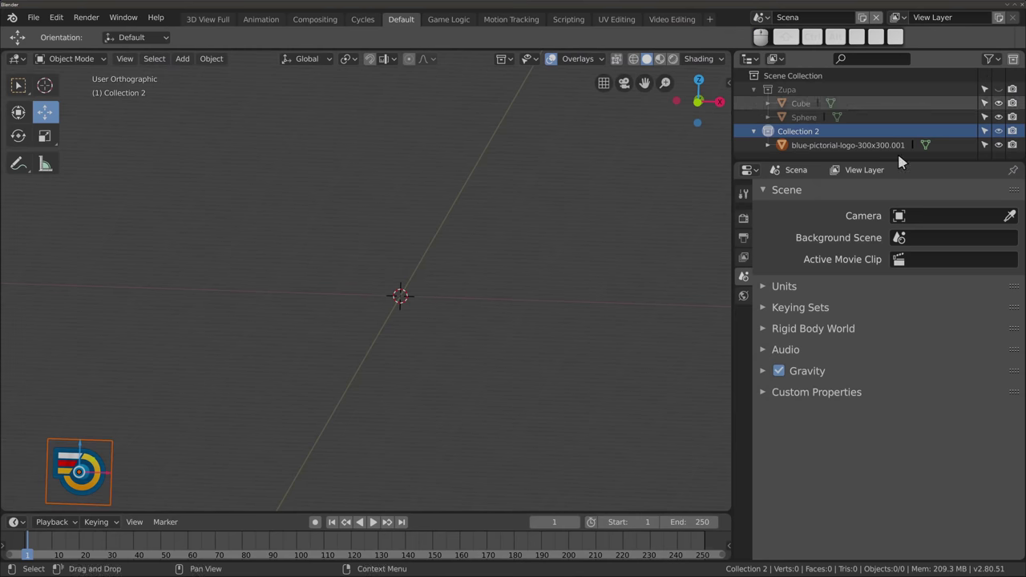
key("g")
left_click(367, 279)
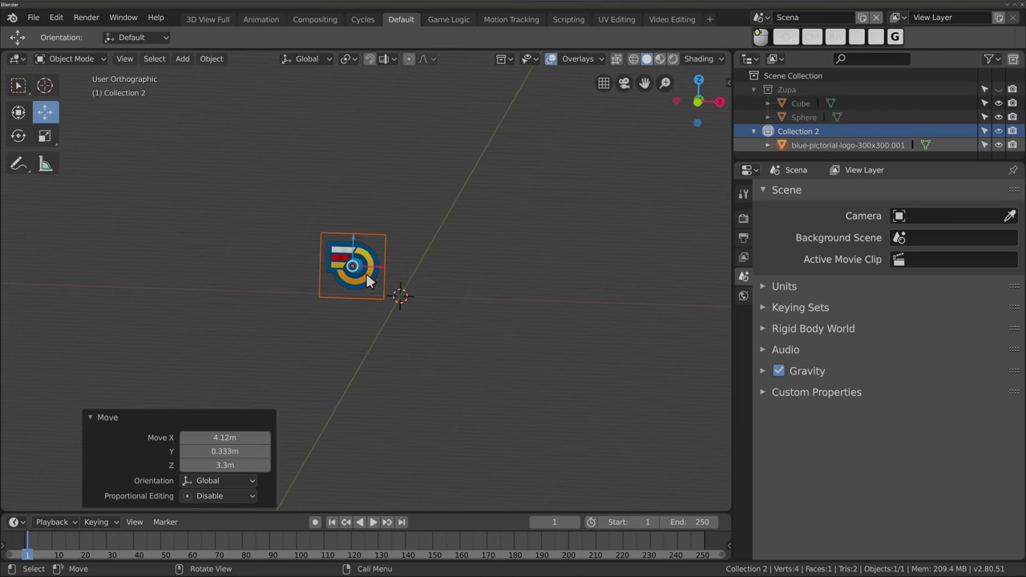
key("s")
left_click(358, 283)
Shift the logo -0.384 m along Y, viewing it from a near-top angle
mouse_move(358, 283)
middle_mouse_down()
mouse_move(288, 442)
mouse_move(324, 333)
mouse_move(316, 393)
mouse_move(386, 230)
middle_mouse_up()
left_click_drag(365, 258, 356, 274)
mouse_move(357, 274)
middle_mouse_down()
mouse_move(377, 268)
mouse_move(395, 281)
mouse_move(342, 193)
middle_mouse_up()
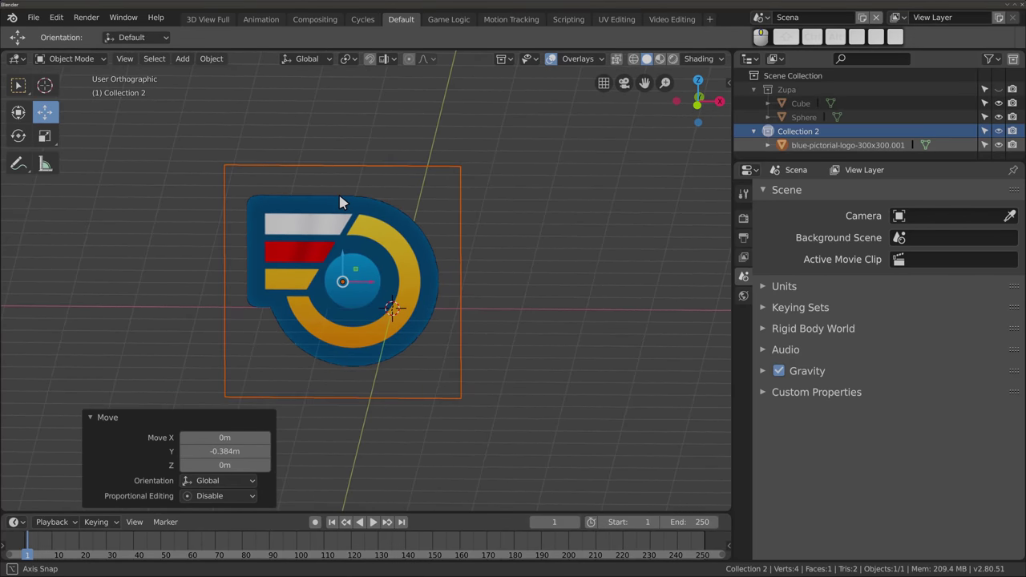
mouse_move(416, 283)
middle_mouse_down()
mouse_move(404, 289)
mouse_move(430, 246)
mouse_move(403, 279)
mouse_move(335, 274)
mouse_move(340, 246)
middle_mouse_up()
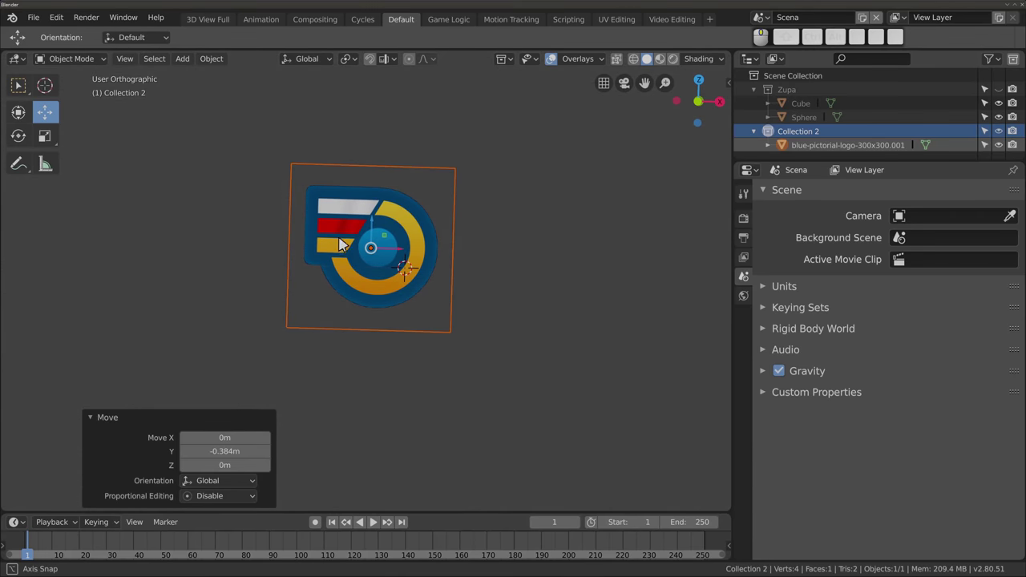